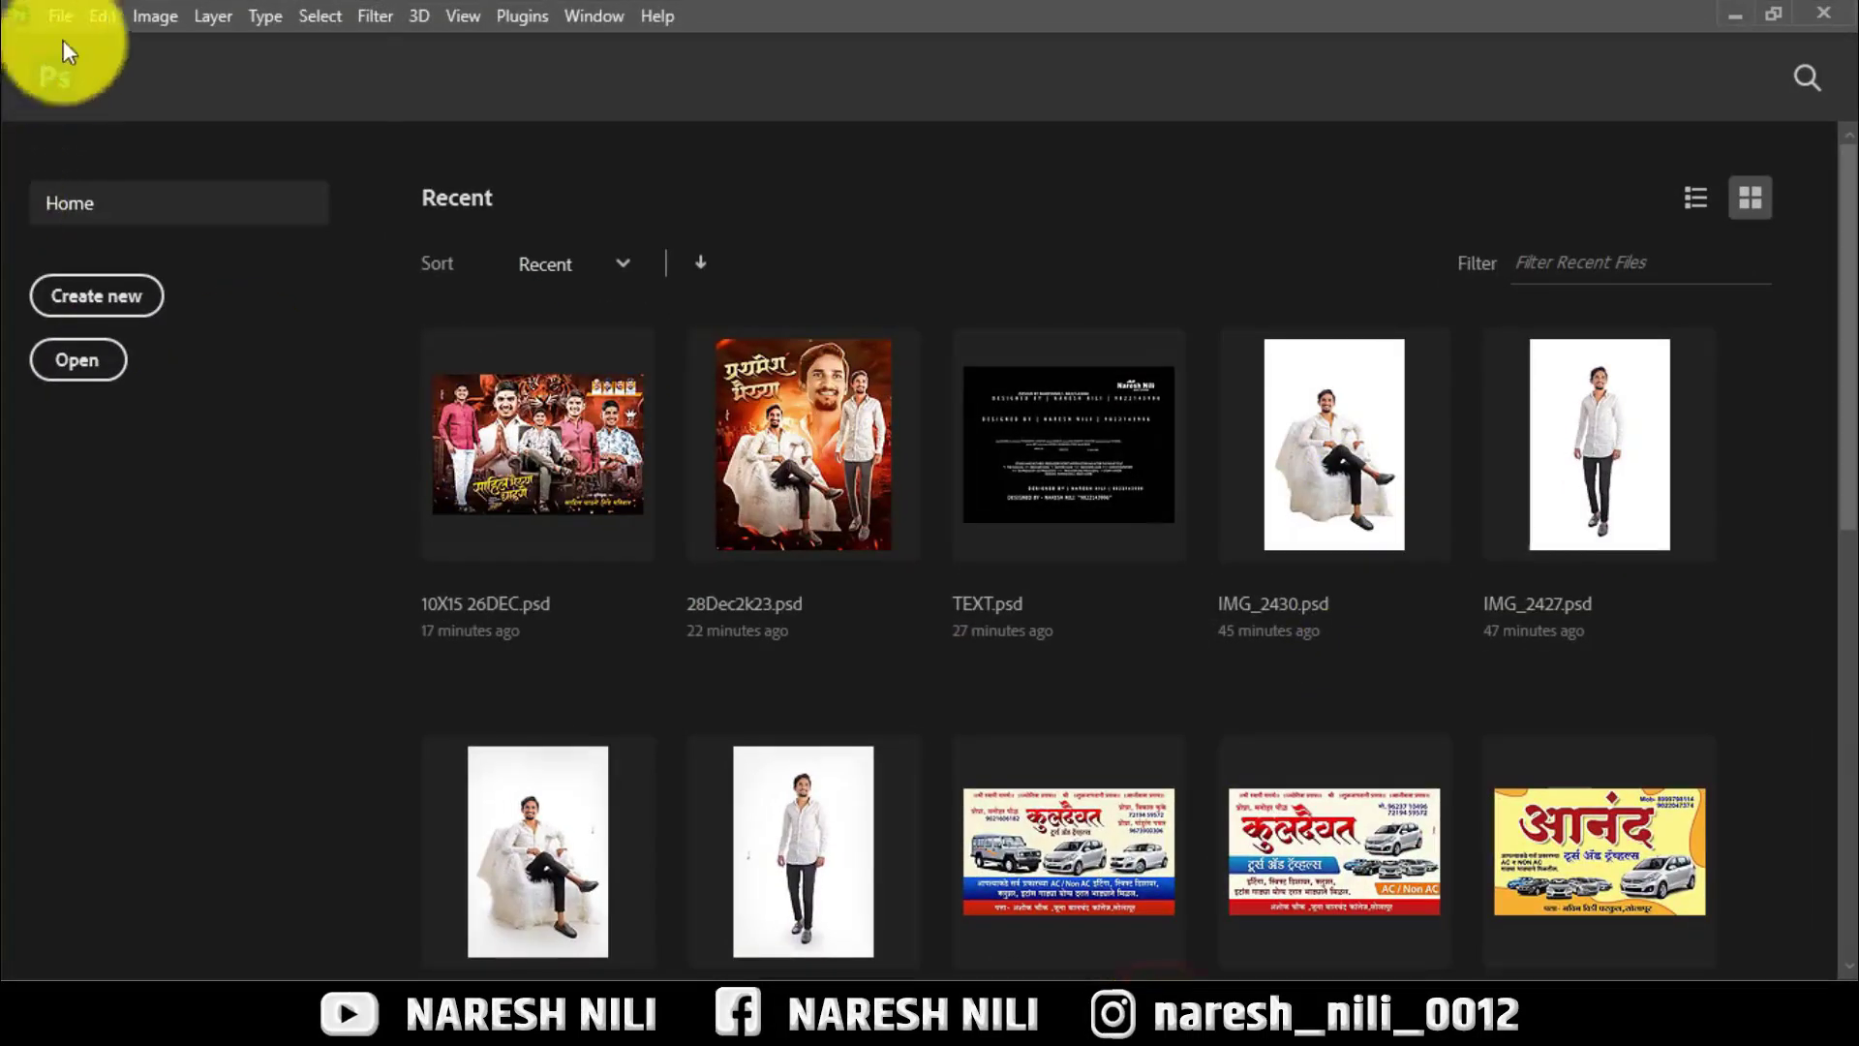
Open Photoshop's File menu to begin a new document.
left_click(66, 17)
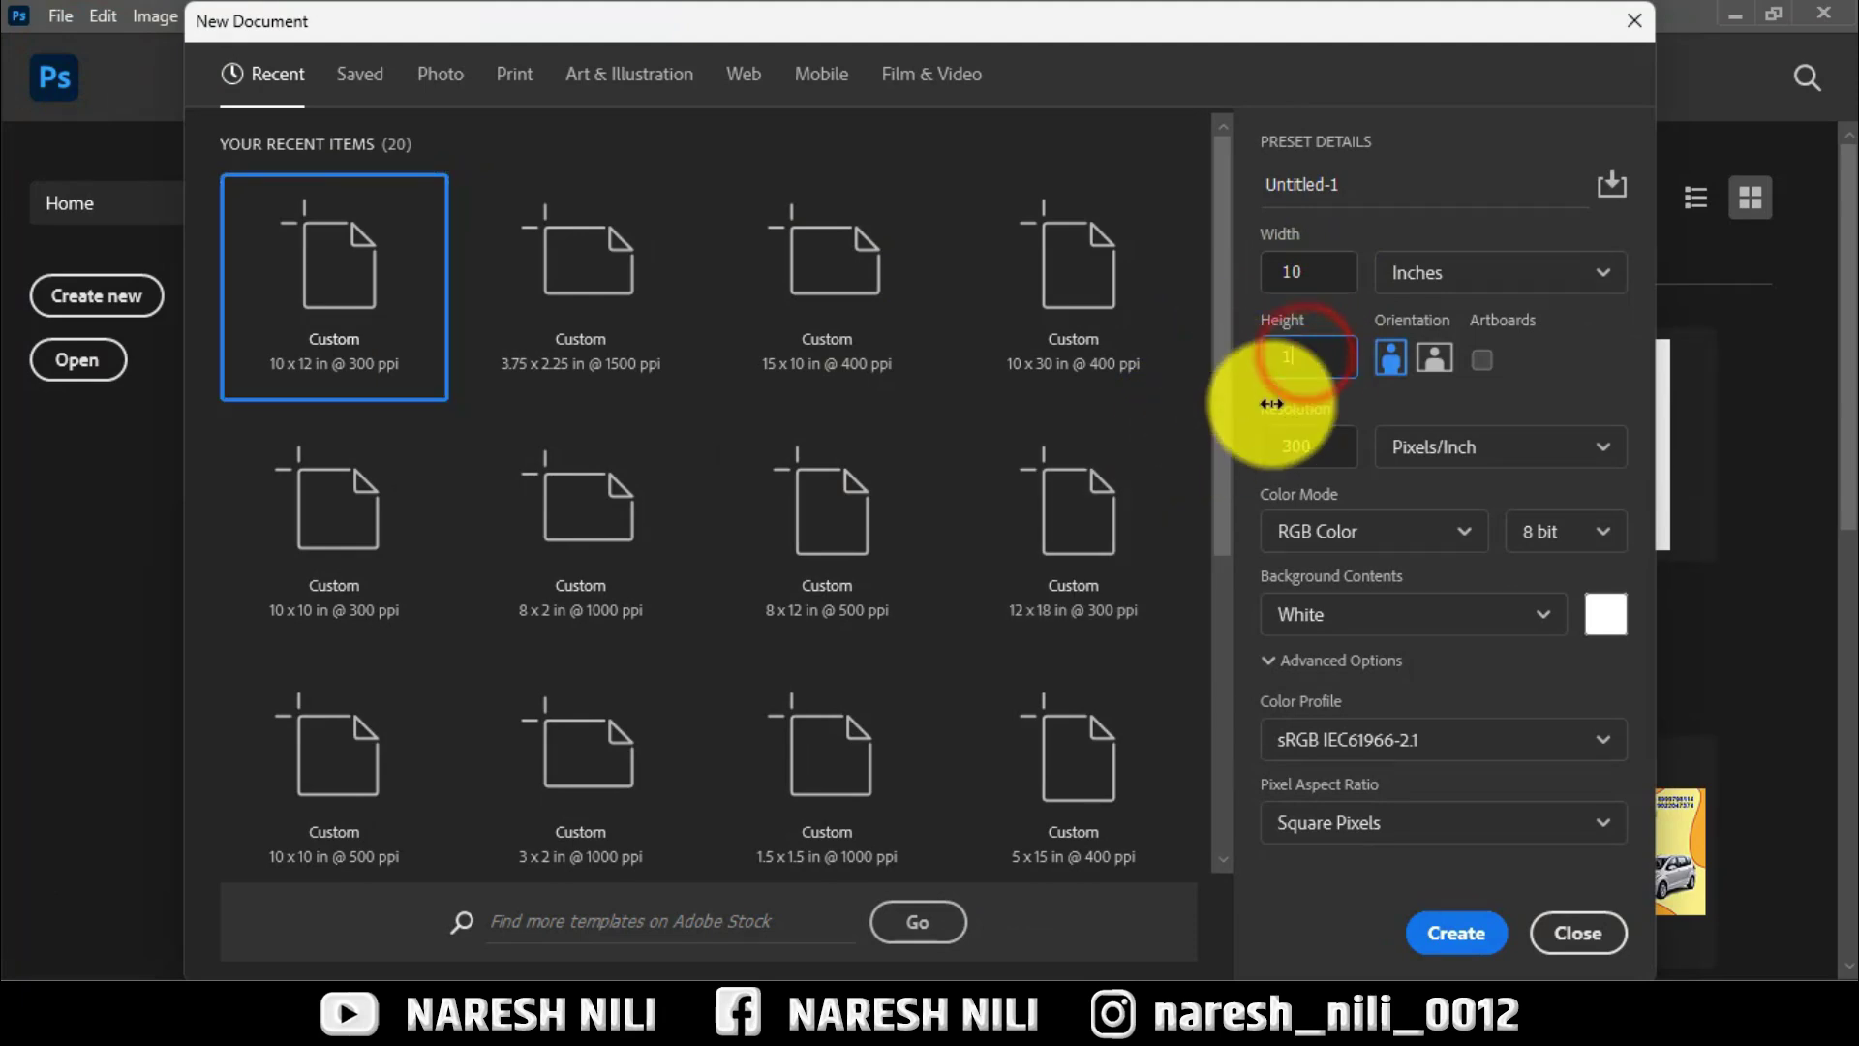
Create a new 15 × 10 inch, 300 ppi document and fit it on screen.
left_click(1308, 446)
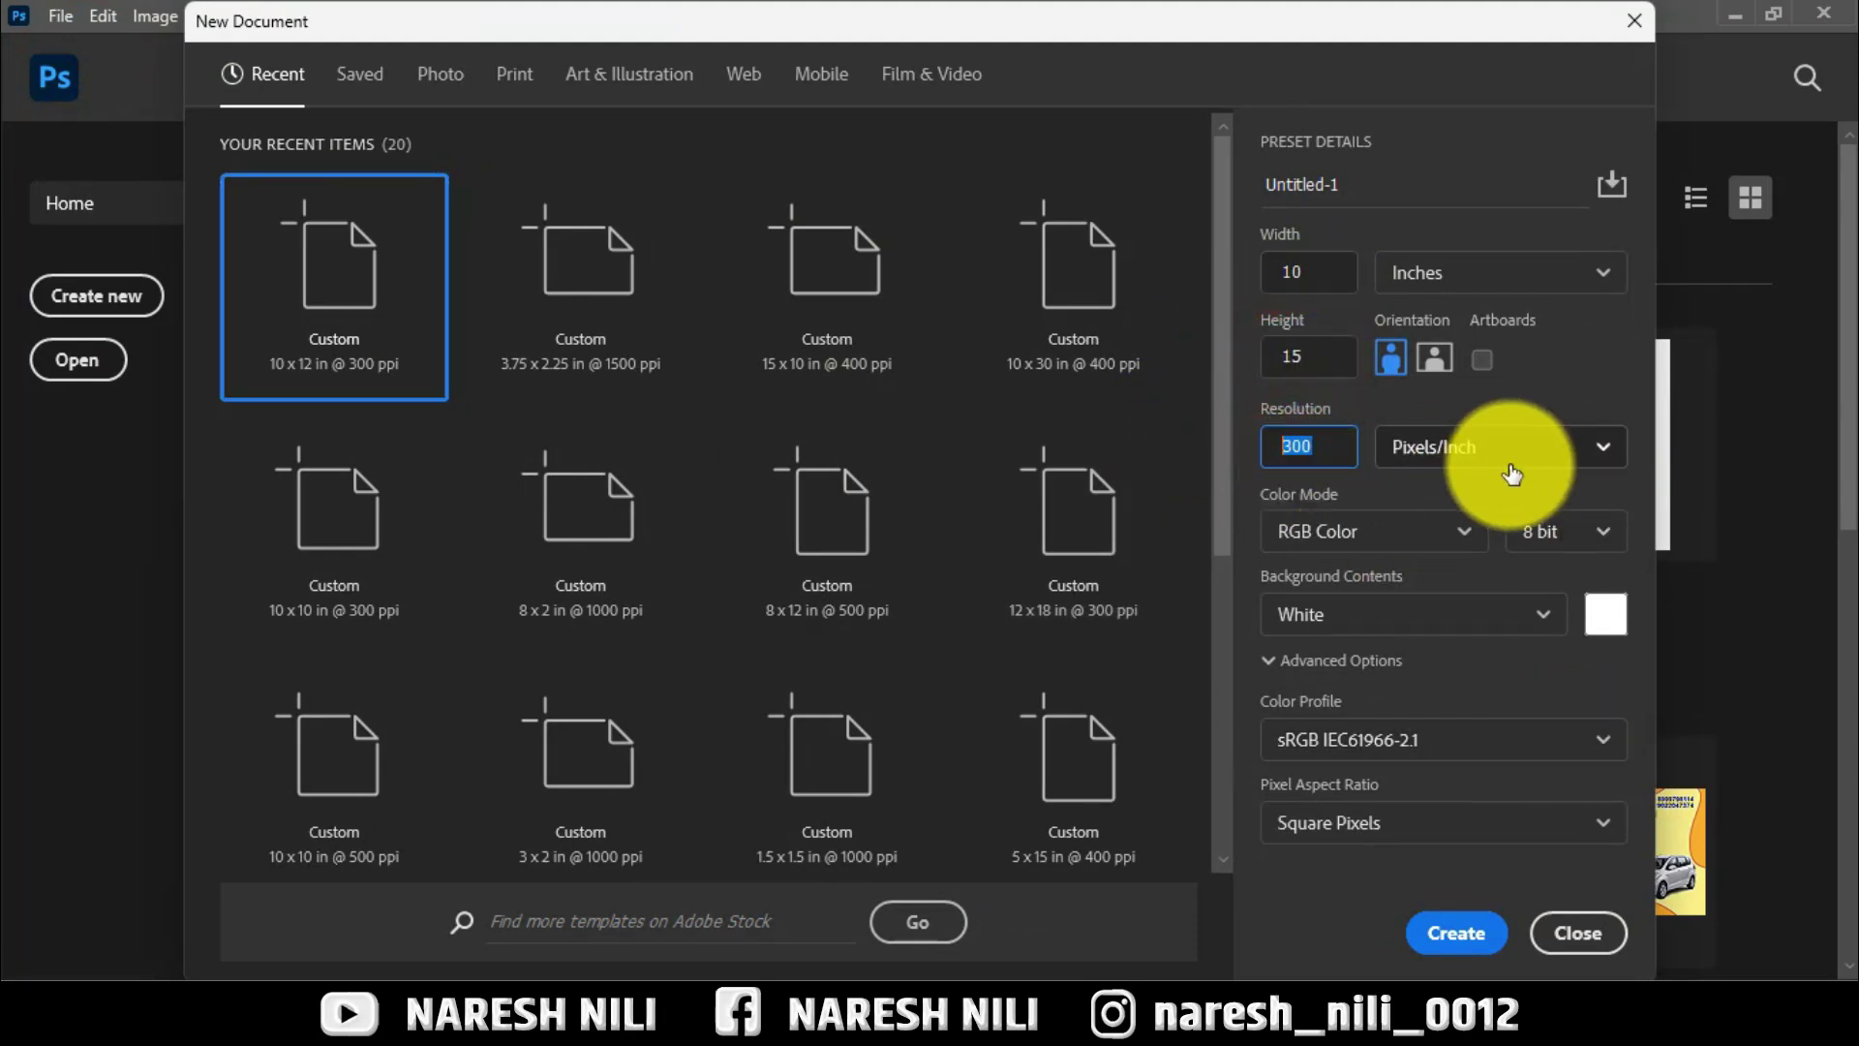
left_click(1455, 932)
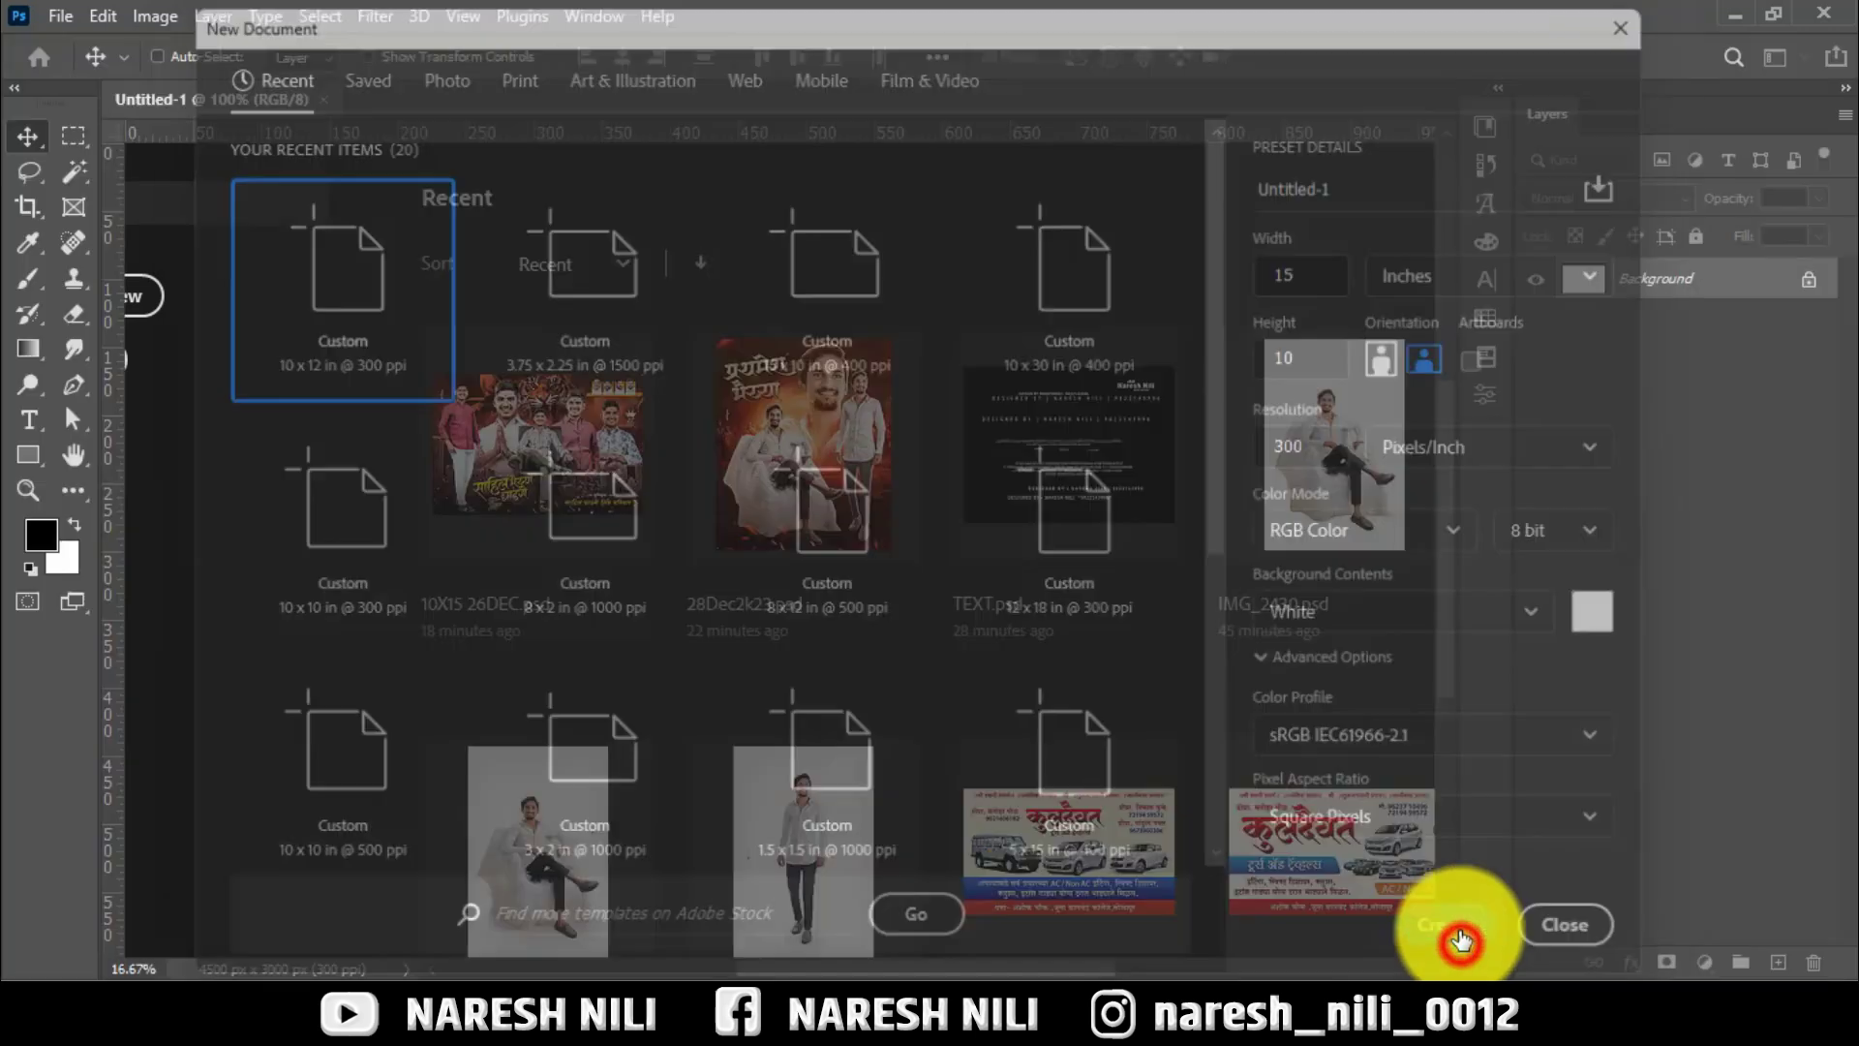
left_click(27, 487)
right_click(596, 422)
left_click(627, 422)
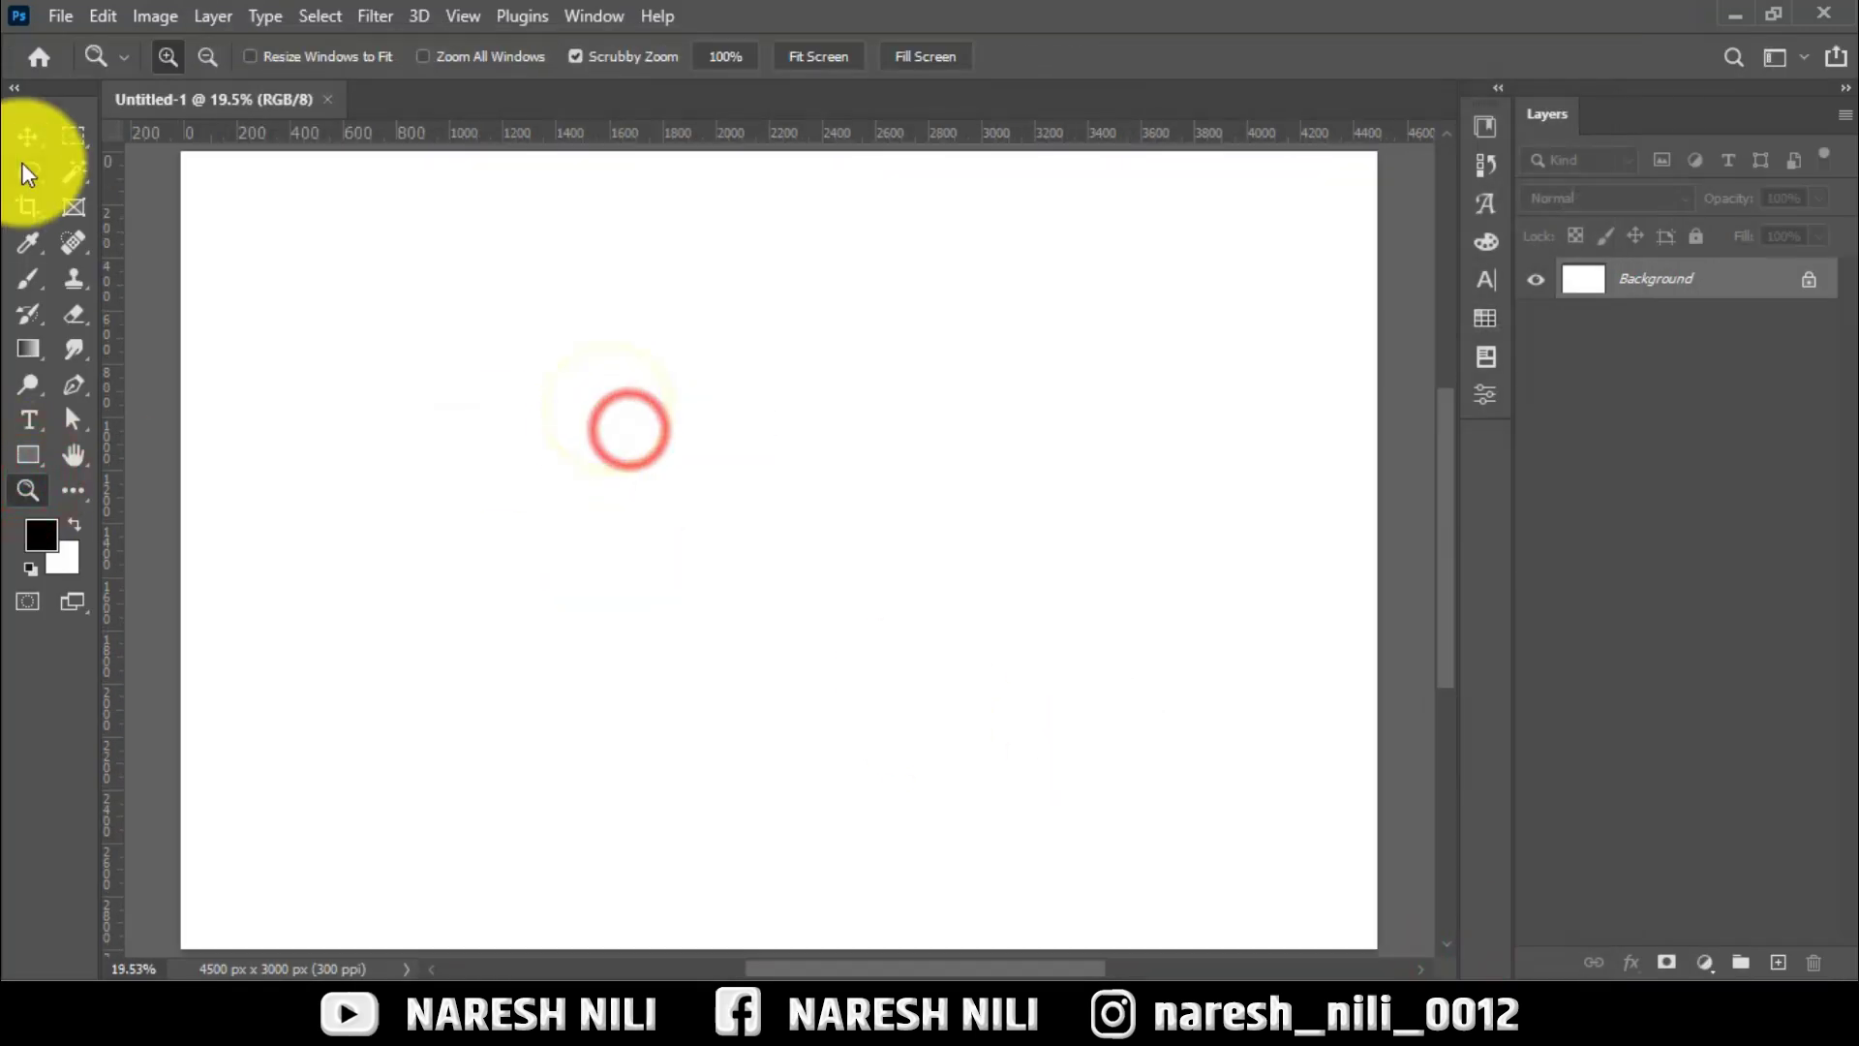
Drag the 'back' image from the 10X15 folder onto the new canvas.
left_click(27, 136)
scroll(892, 431, "down", 1)
scroll(901, 485, "down", 1)
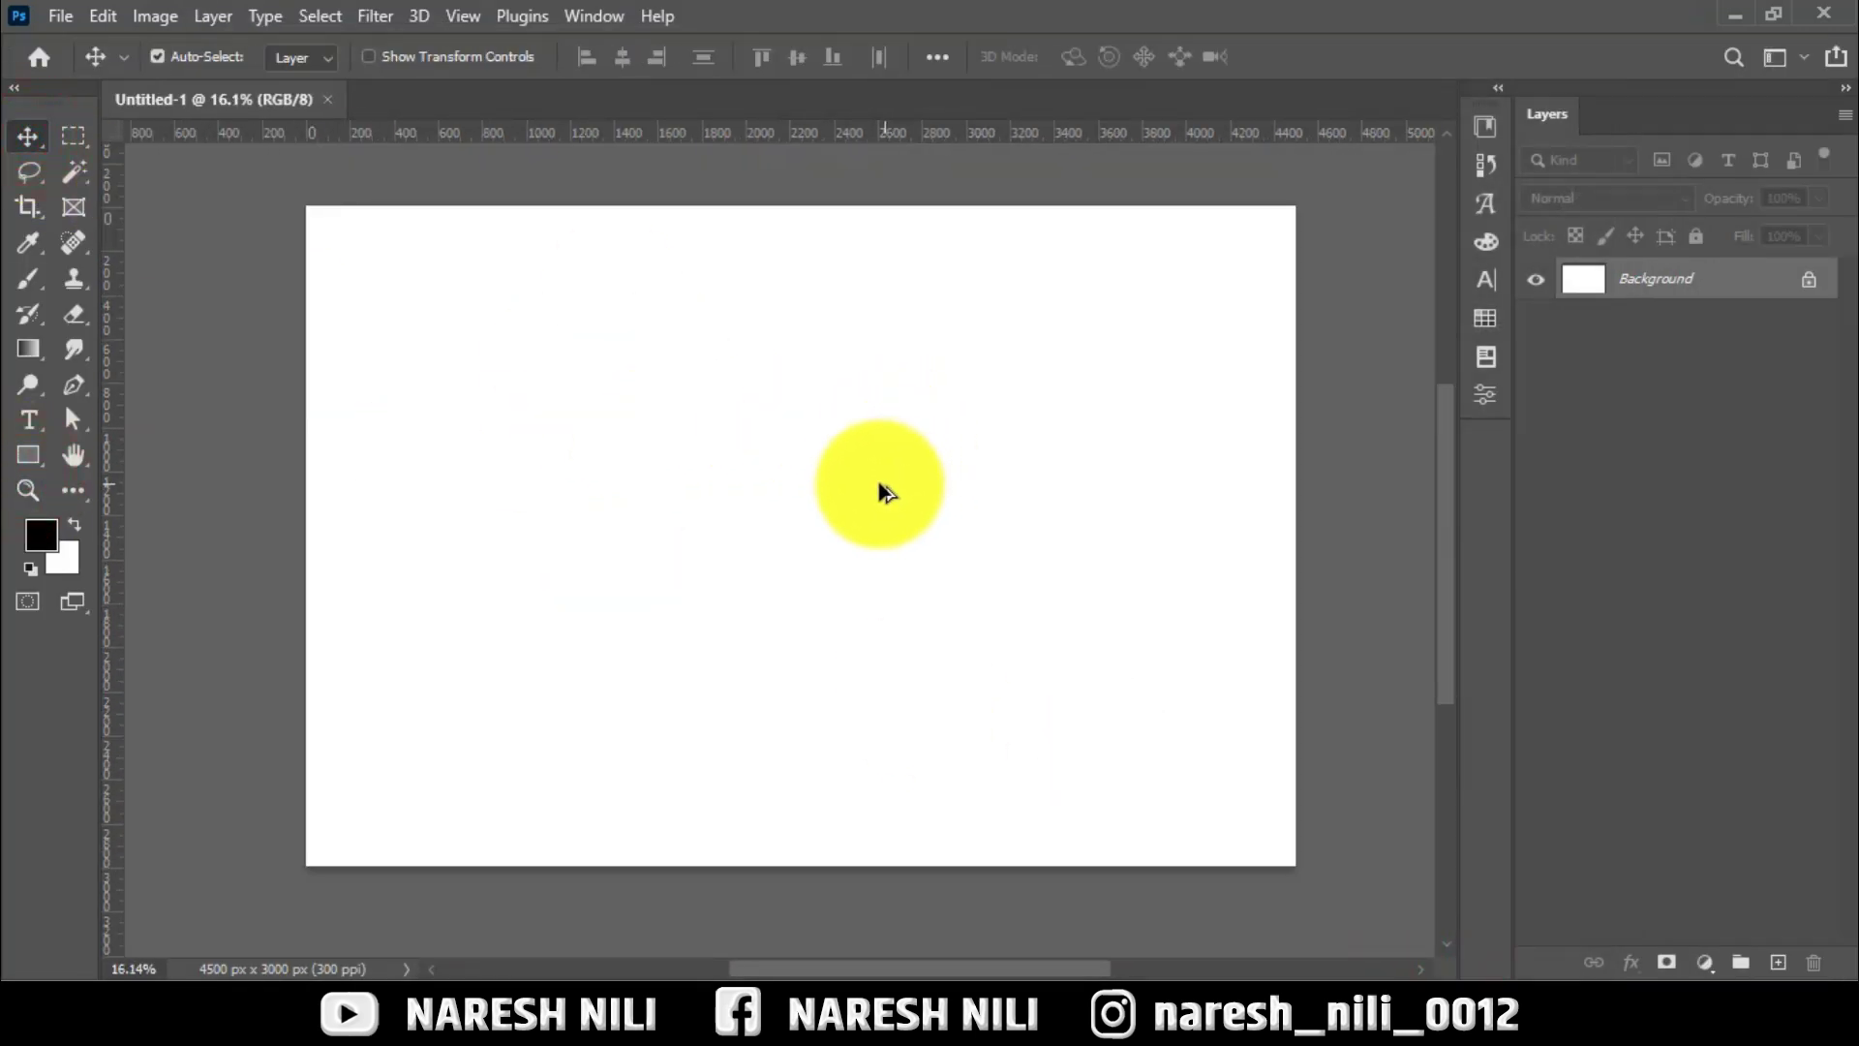
left_click(999, 1016)
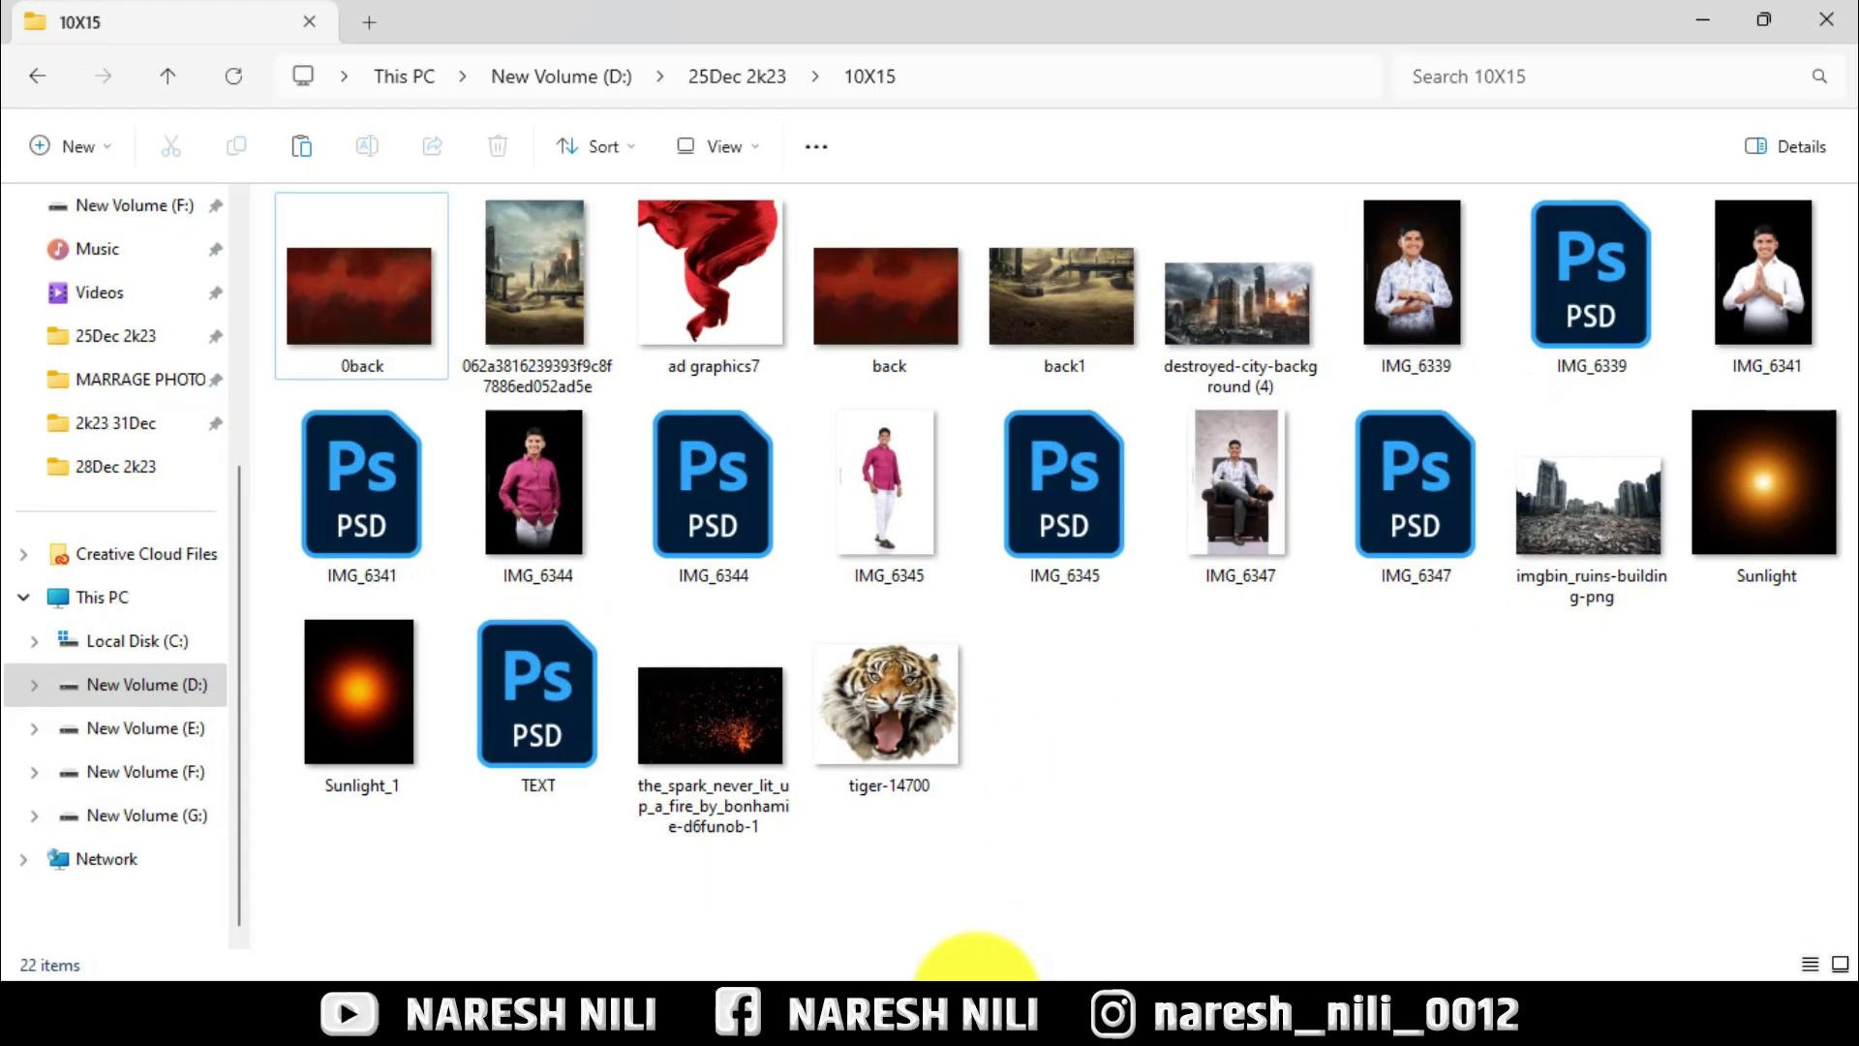
scroll(930, 689, "down", 2)
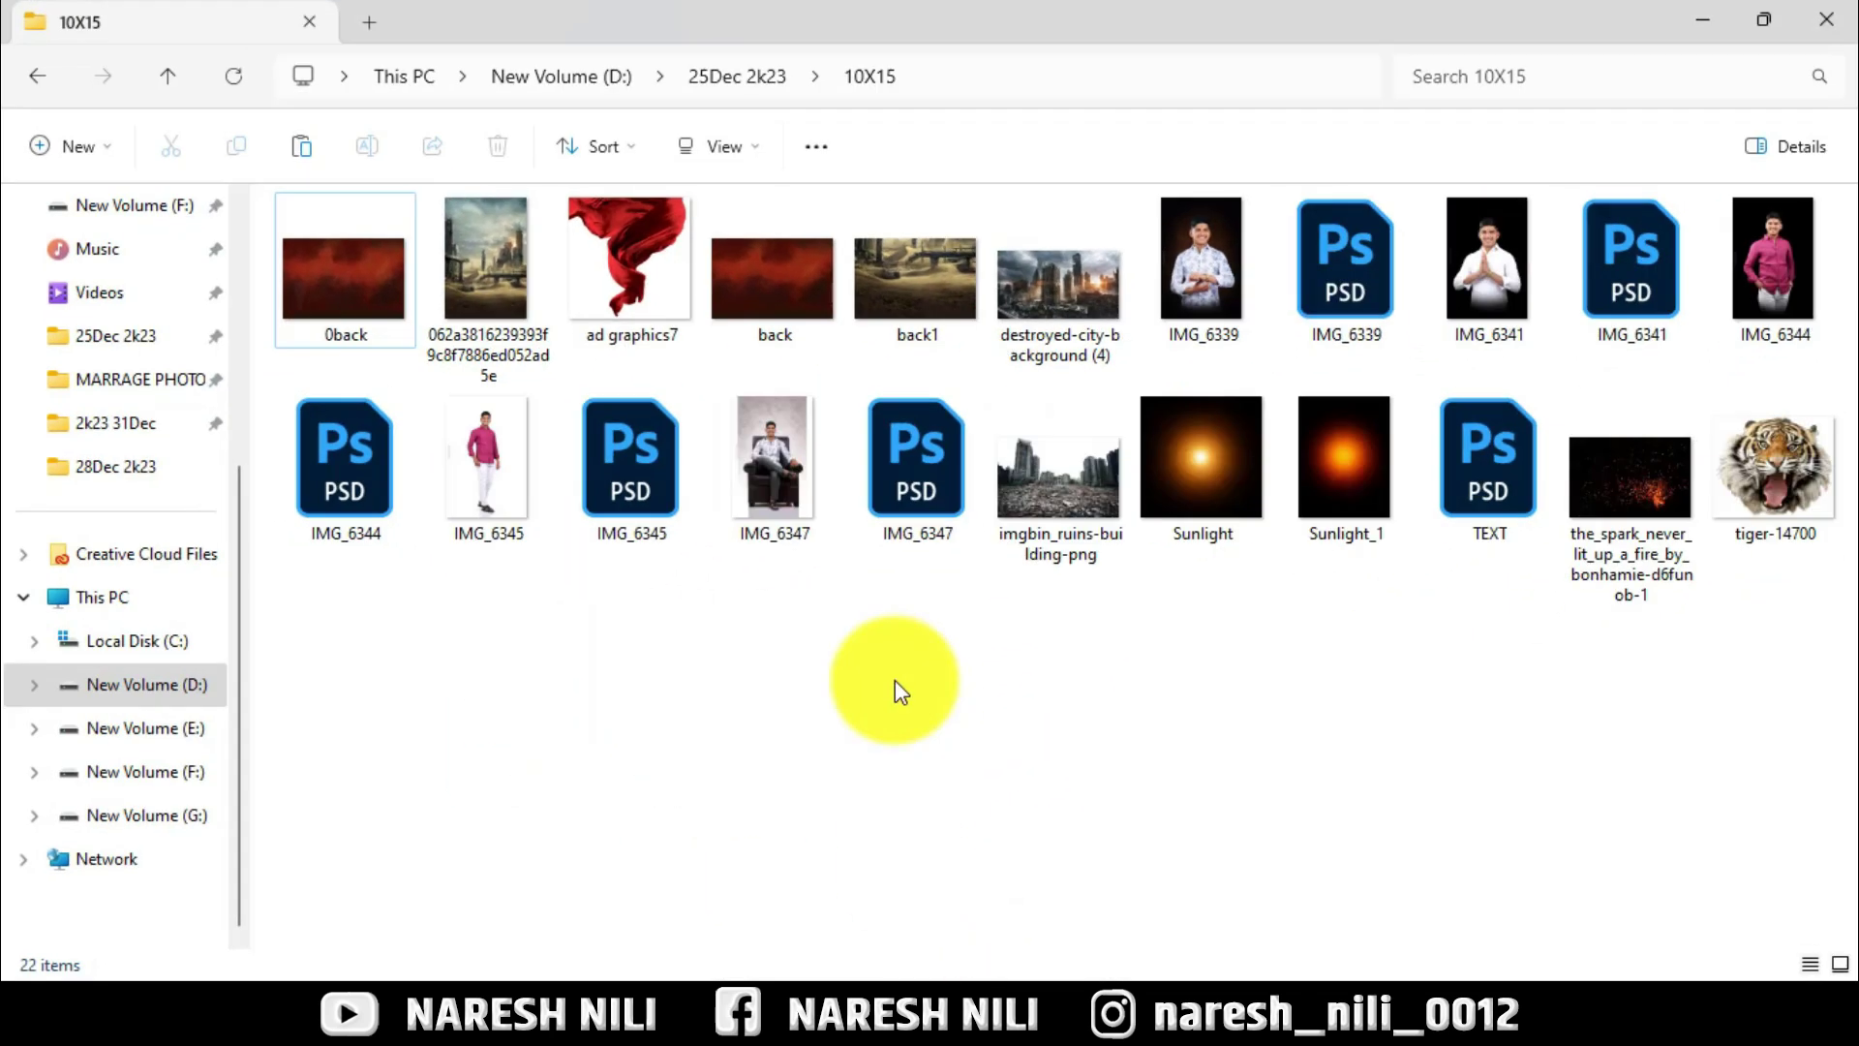
left_click(966, 683)
left_click(788, 308)
left_click_drag(788, 308, 921, 666)
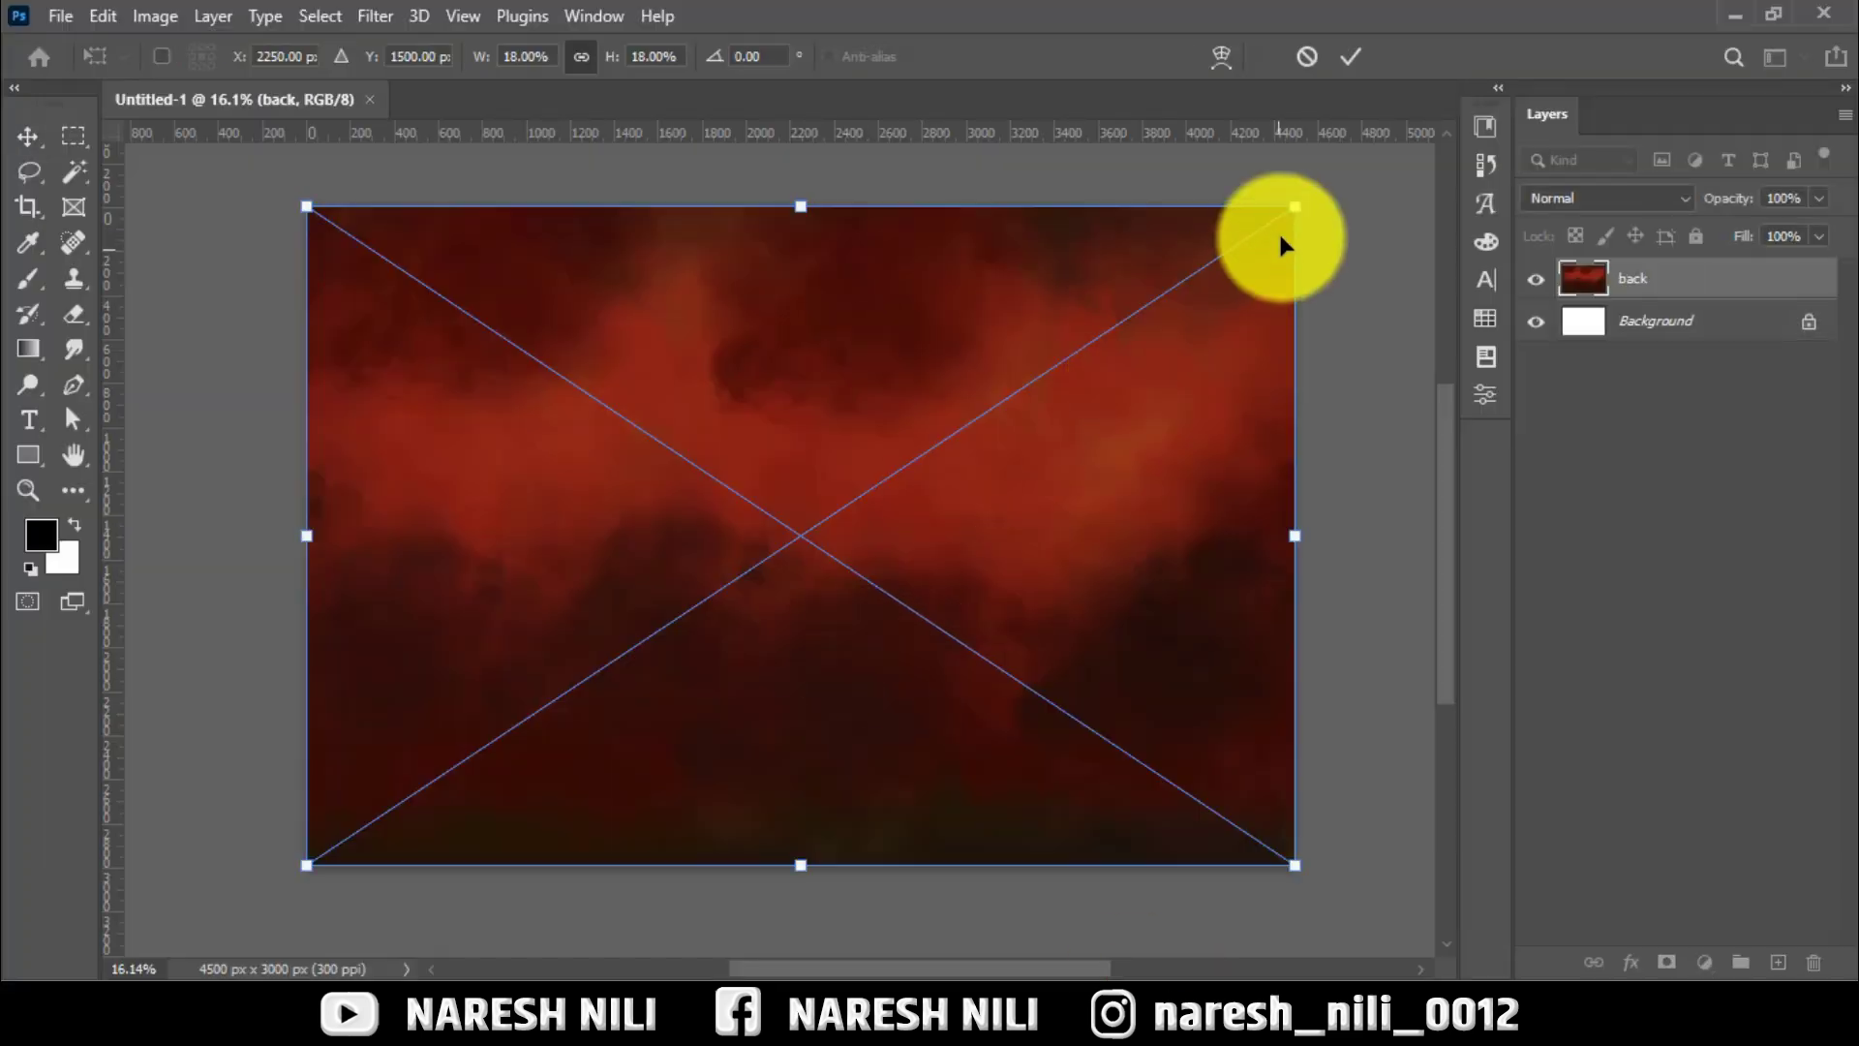
Commit the back texture and paint a red watercolour layer across the canvas.
left_click(1351, 58)
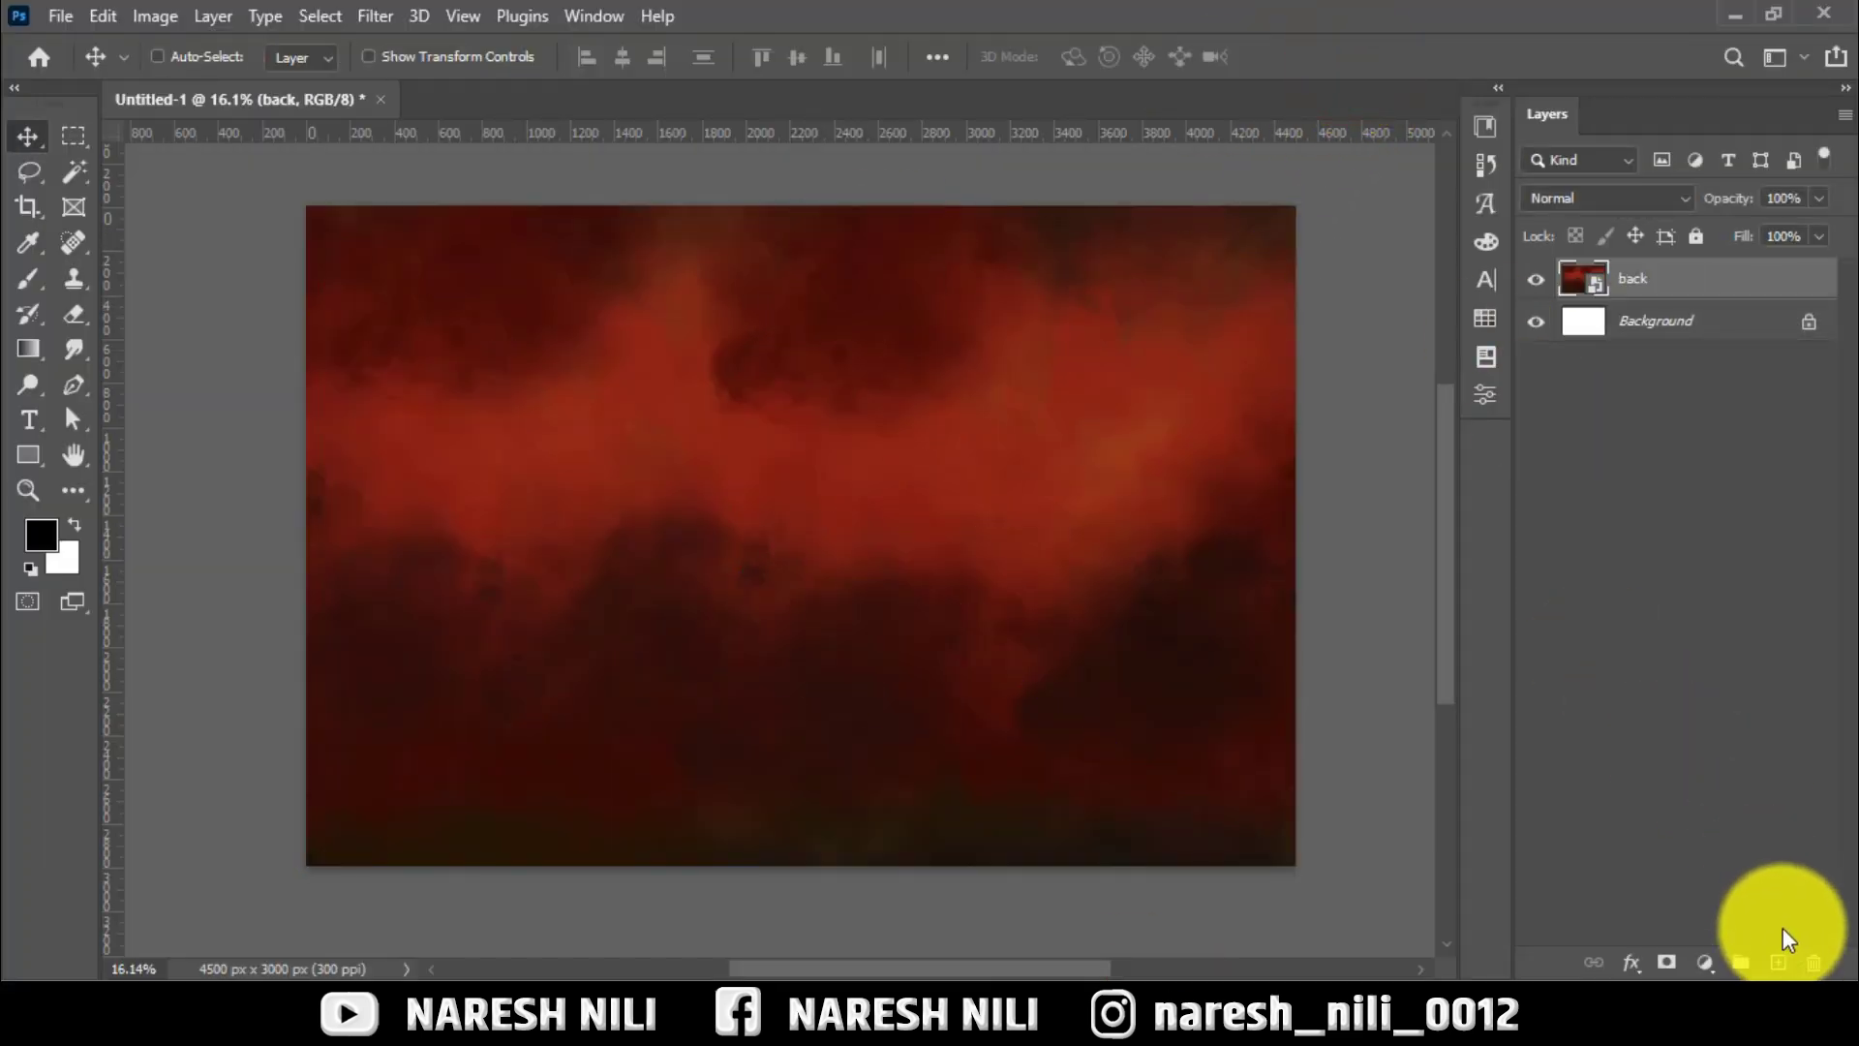
left_click(27, 242)
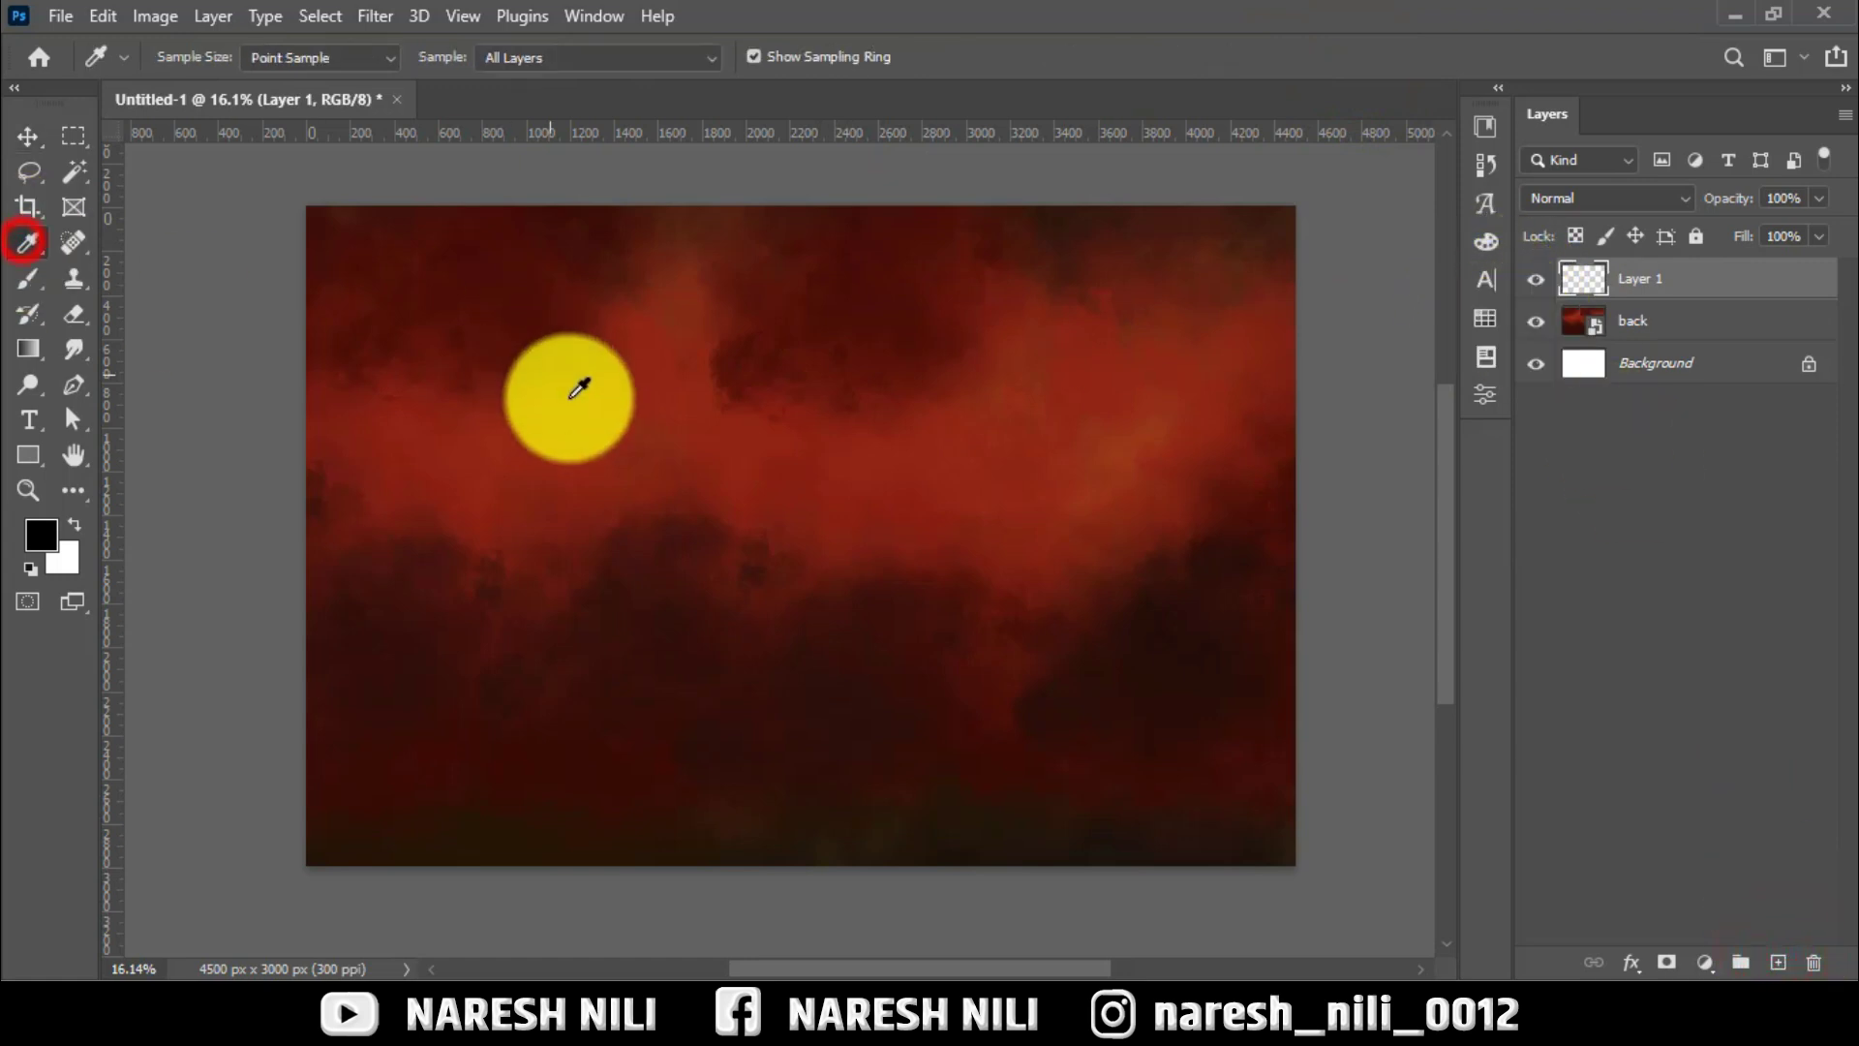
left_click(1535, 321)
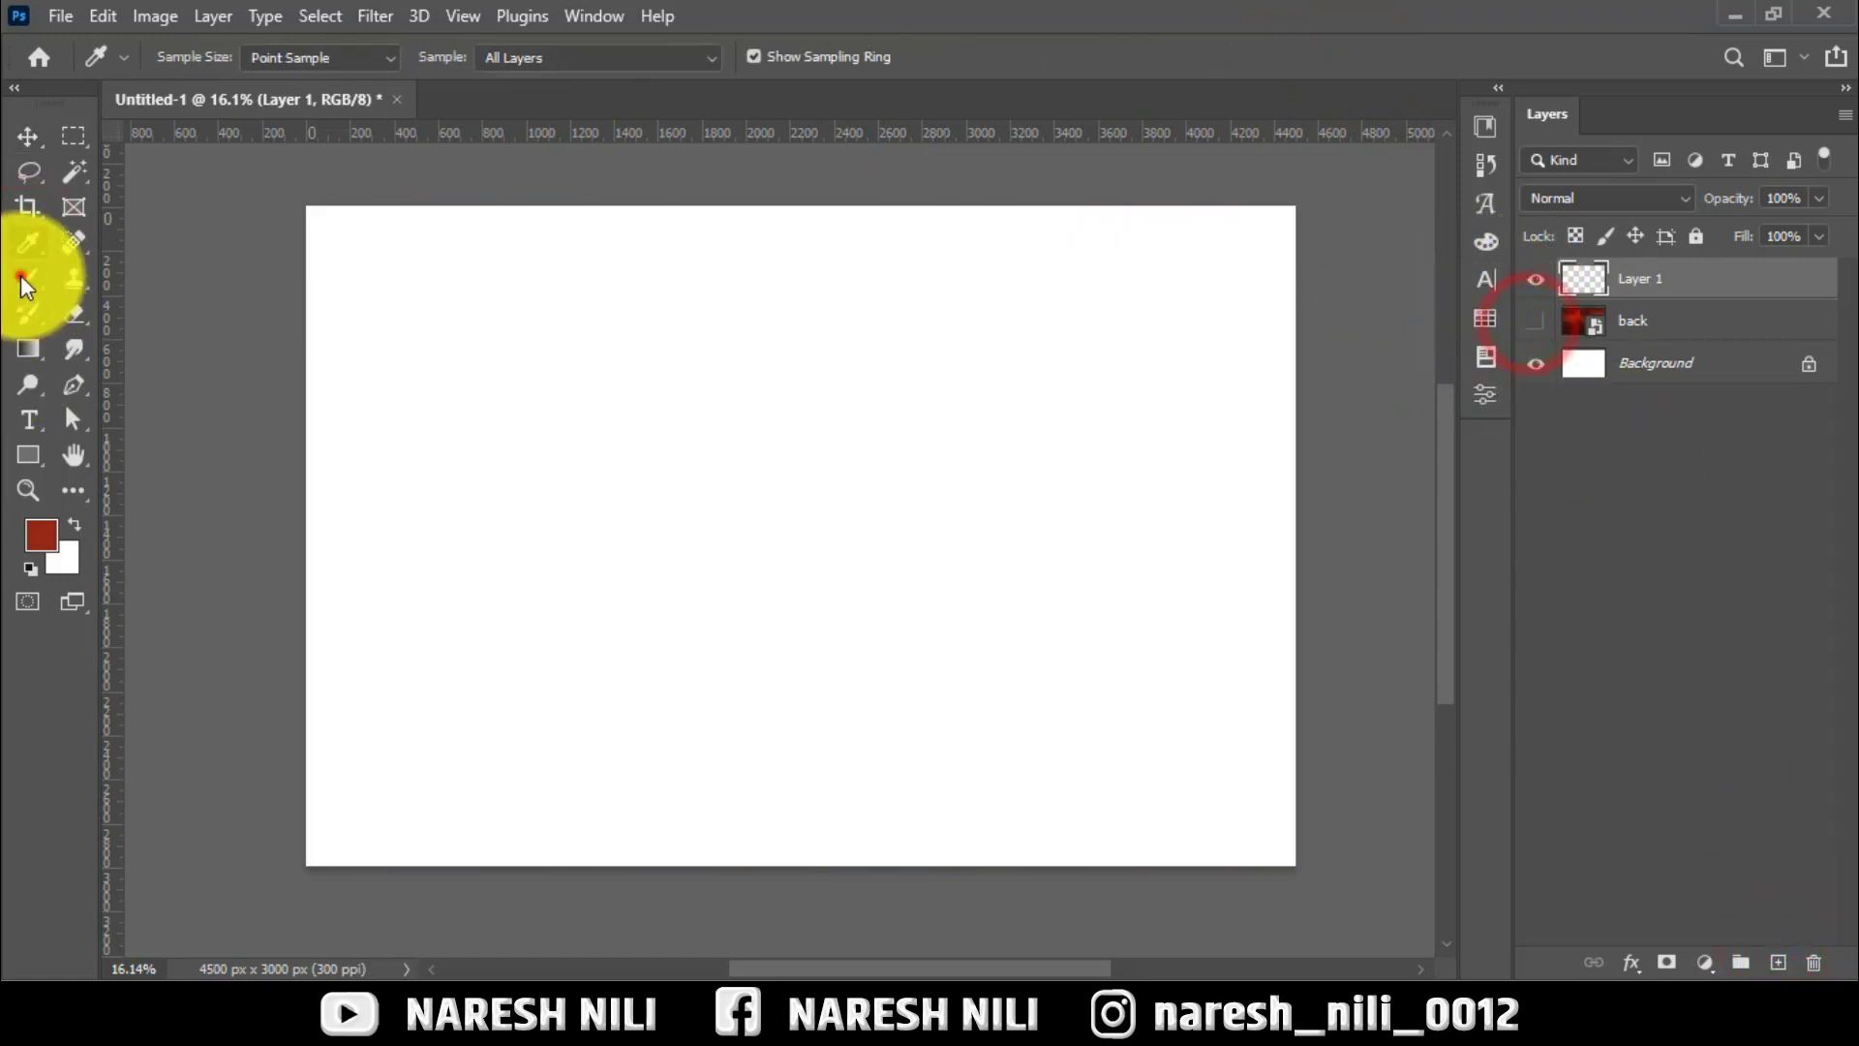
left_click(27, 278)
mouse_move(498, 513)
left_mouse_down()
mouse_move(1125, 509)
mouse_move(622, 585)
mouse_move(439, 485)
mouse_move(1013, 626)
mouse_move(1074, 770)
mouse_move(448, 485)
mouse_move(963, 353)
mouse_move(1045, 775)
left_mouse_up()
left_click(1546, 327)
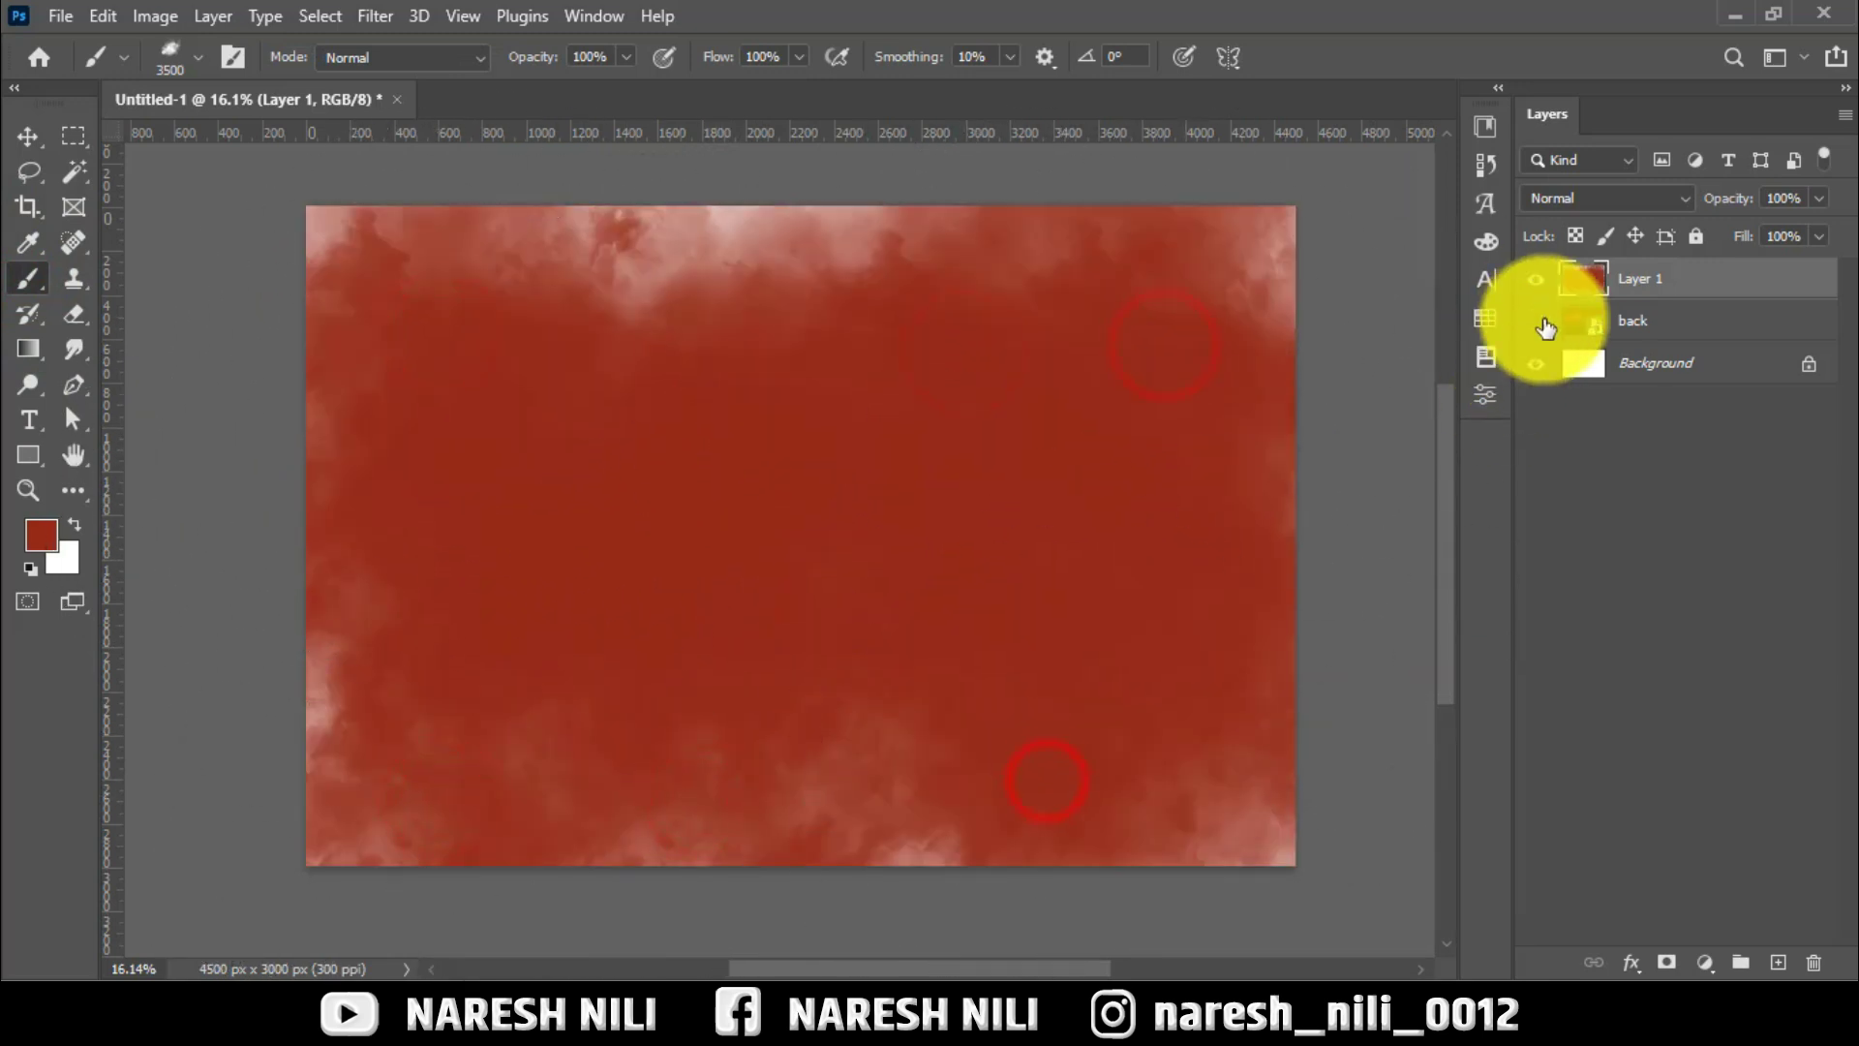
left_click(1535, 280)
Sample dark maroon from the back texture and reshow the painted layer.
left_click(28, 242)
left_click(531, 248)
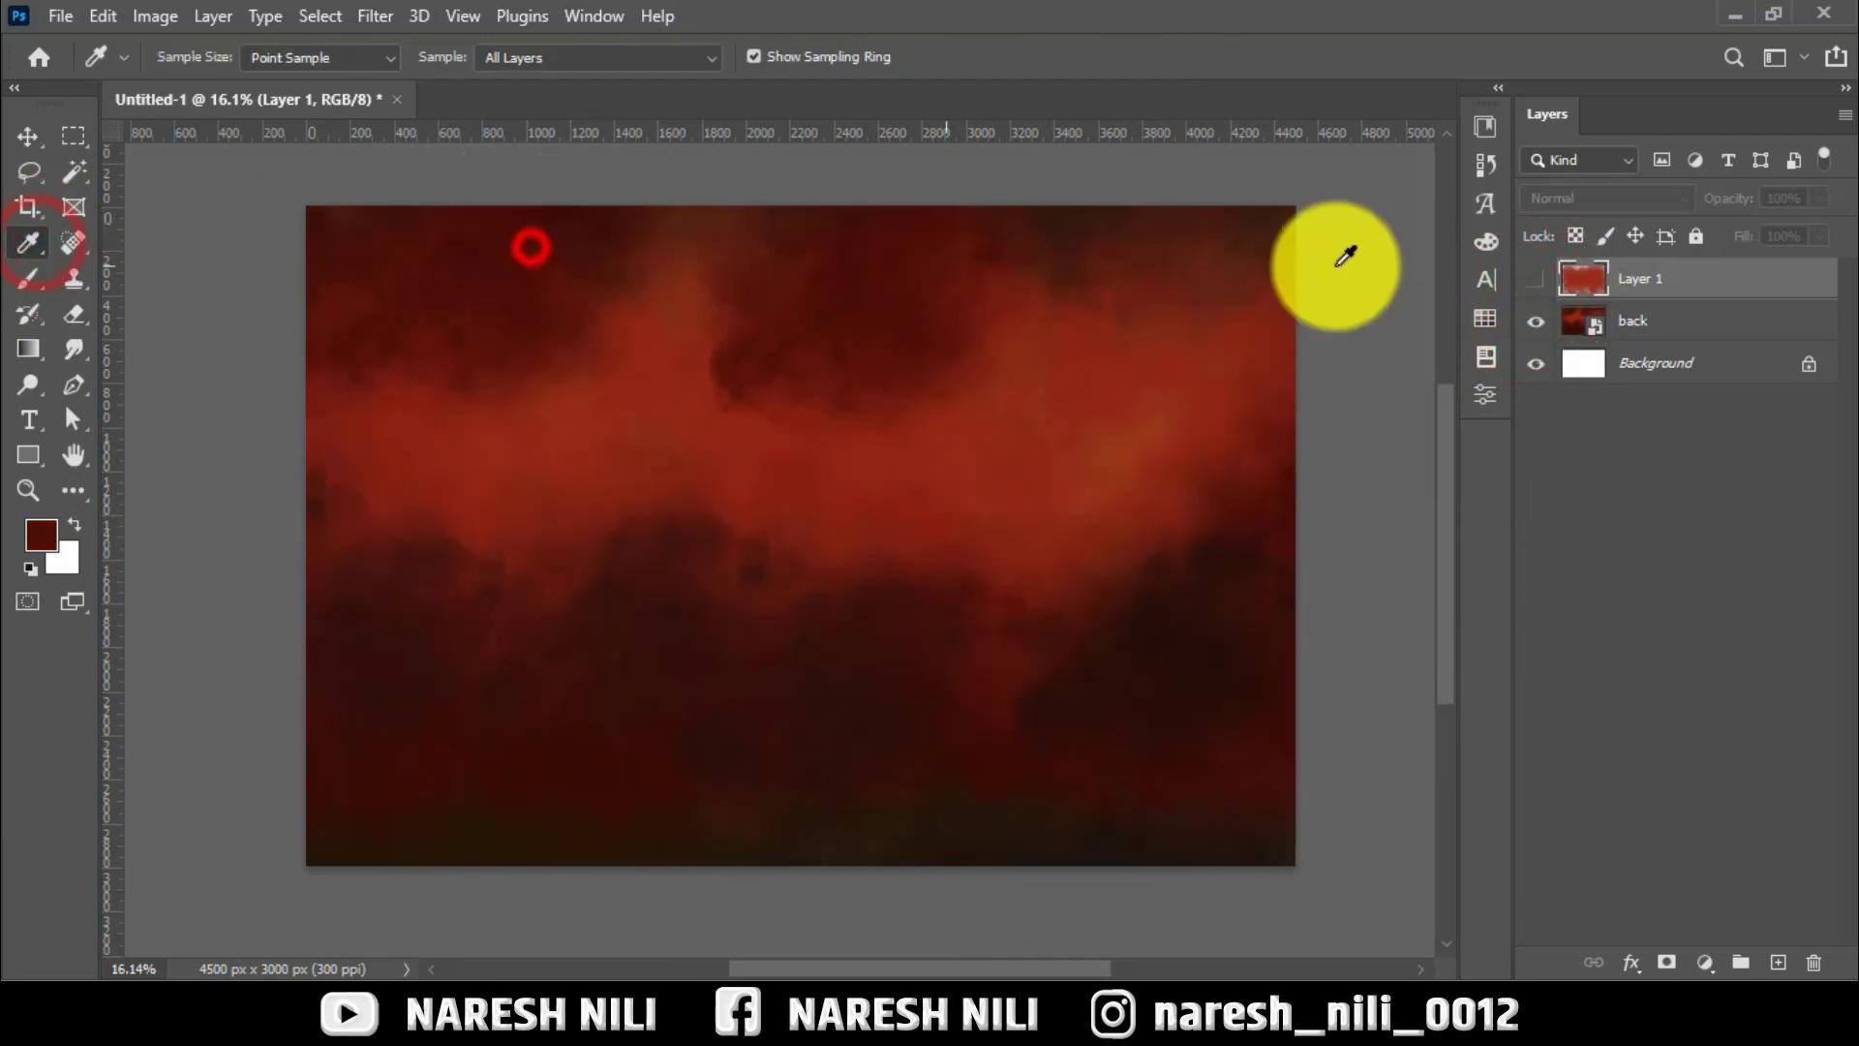
left_click(1536, 320)
left_click(1536, 279)
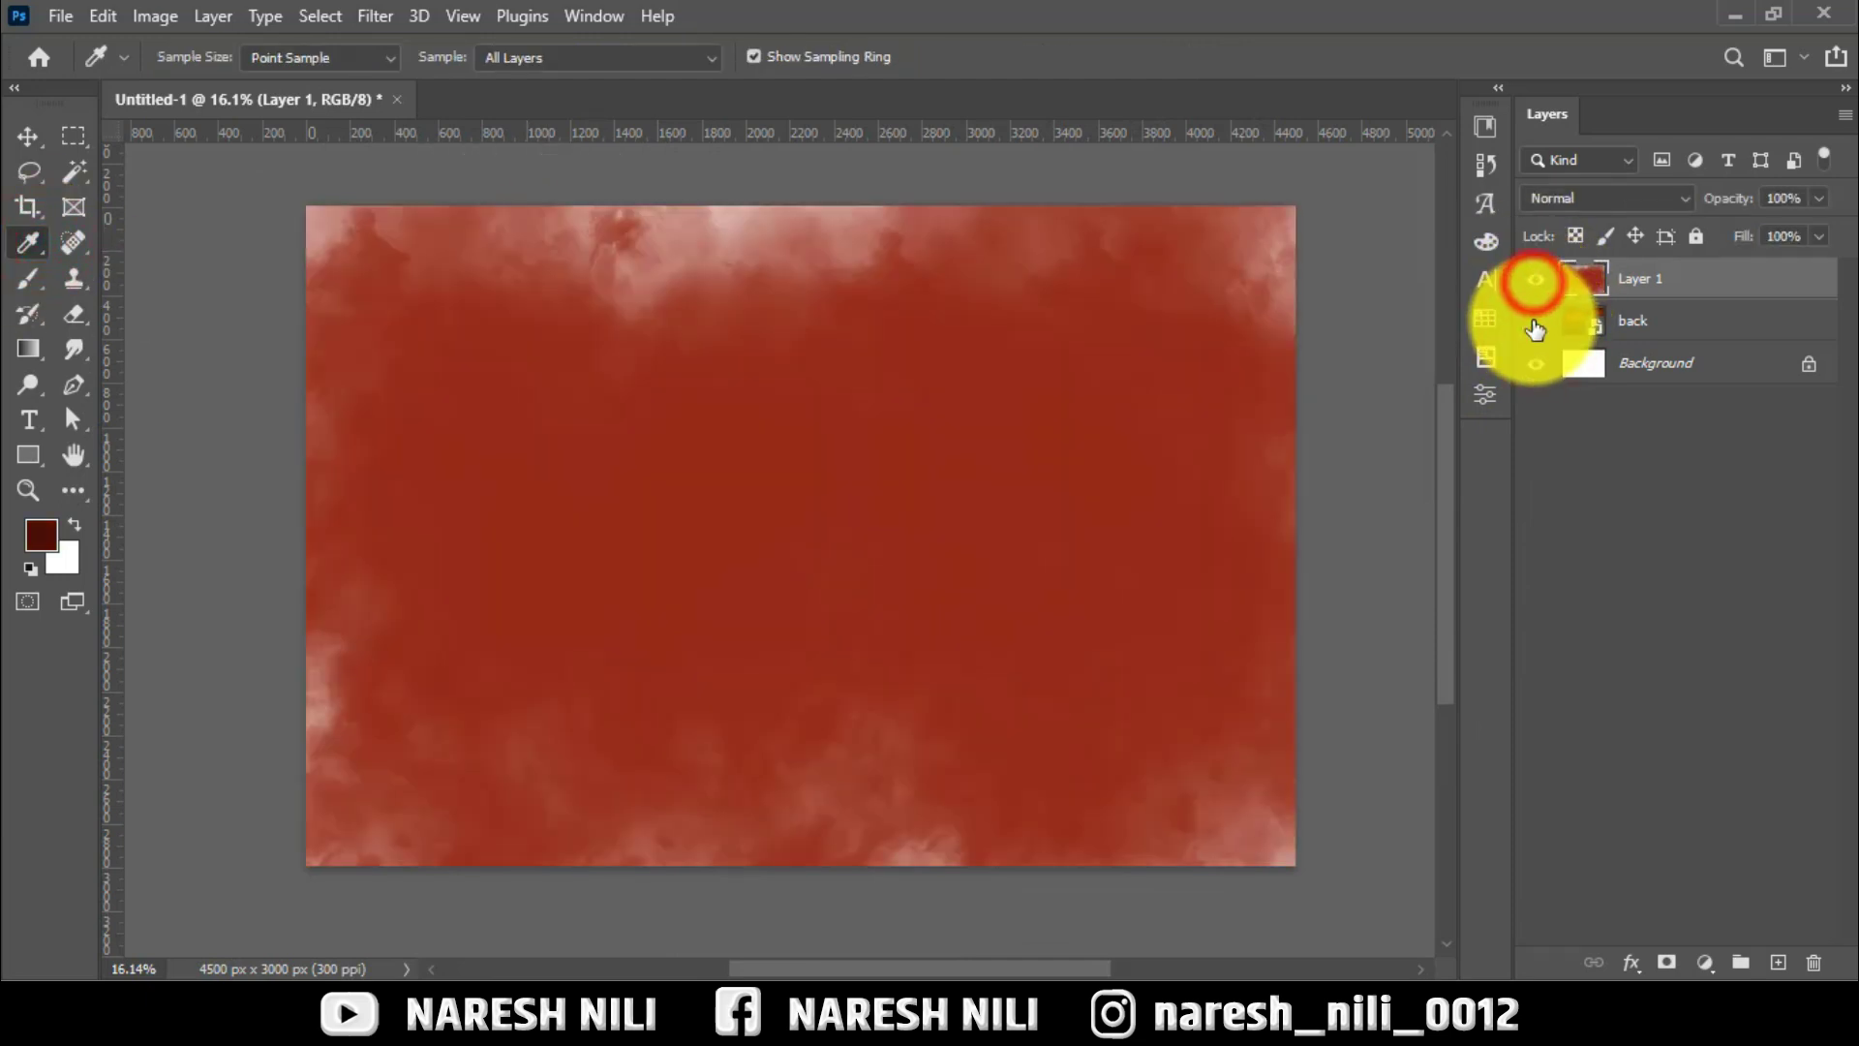
left_click(39, 278)
Dab dark maroon across the top, sides and lower areas of the painted layer.
left_click(448, 257)
left_click(880, 237)
left_click(1348, 341)
left_click(289, 871)
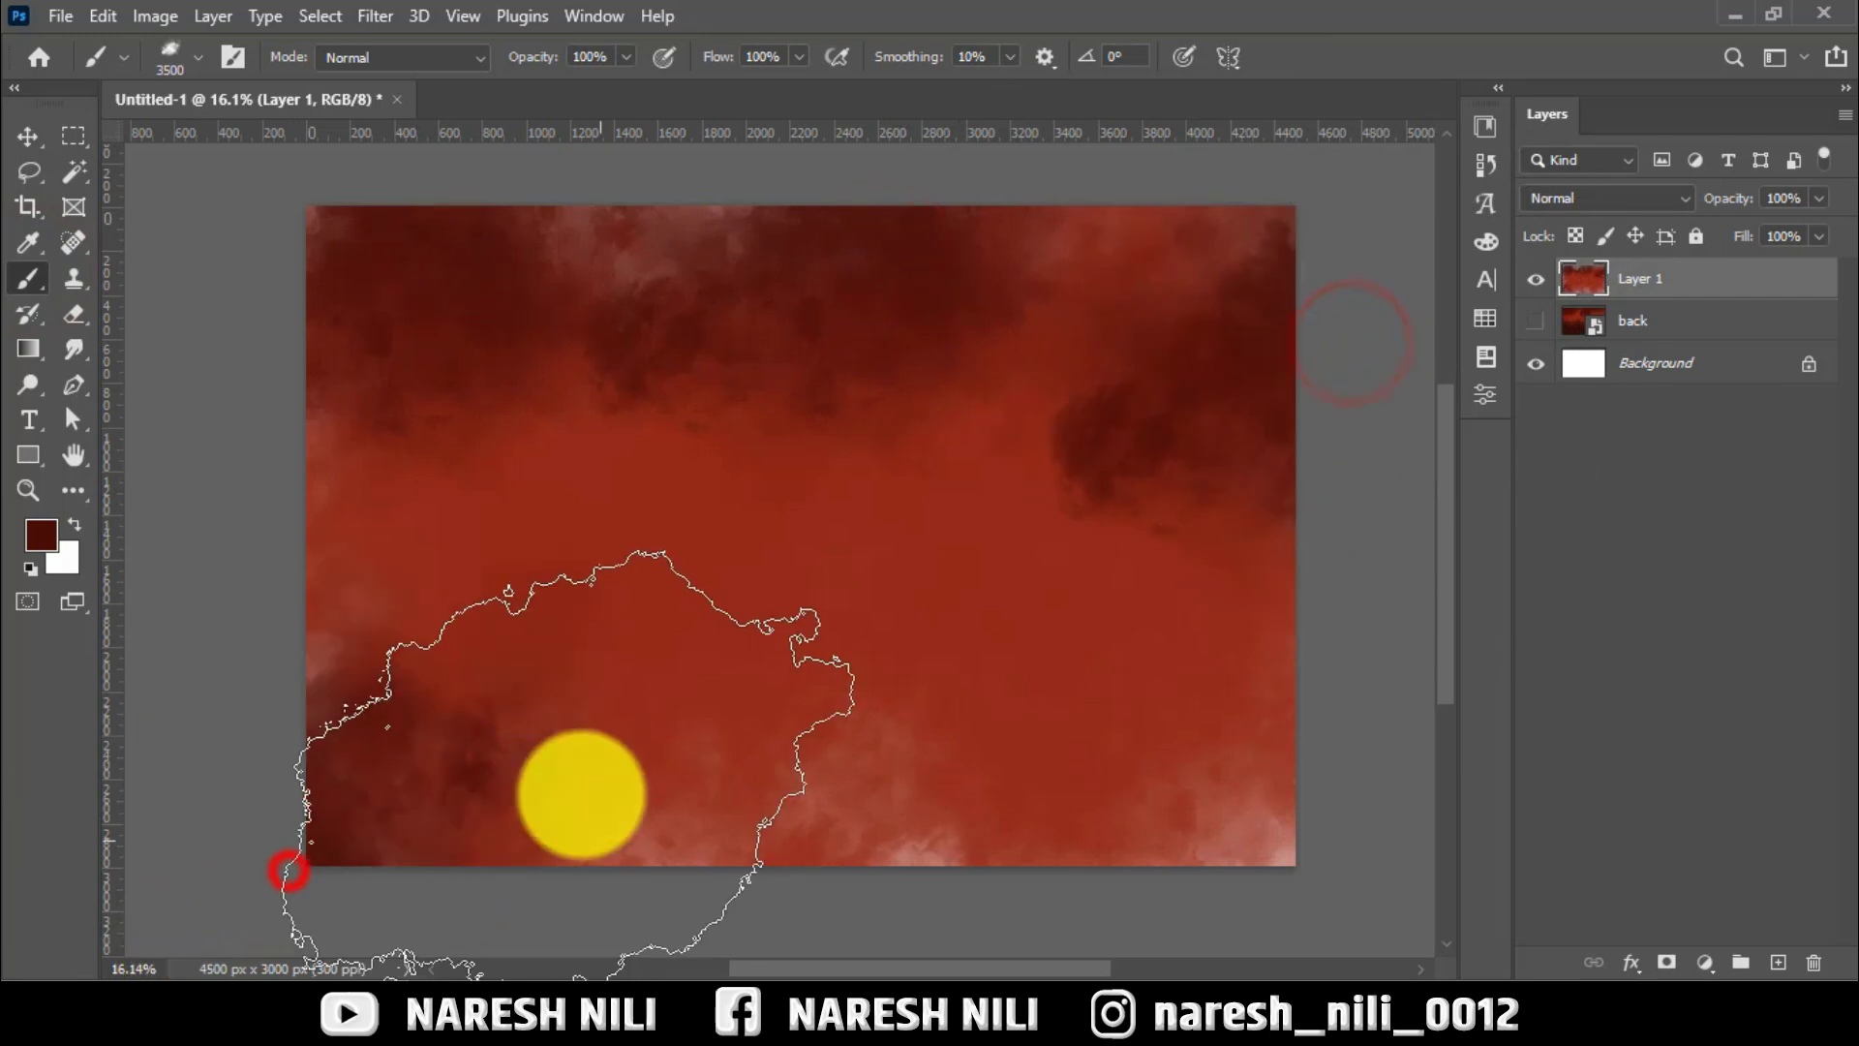
left_click(581, 794)
left_click(983, 825)
left_click(1223, 815)
left_click(203, 593)
left_click(580, 189)
left_click(1208, 168)
Compare the painted layer against the back texture and adjust the painted layer's options.
left_click(25, 133)
left_click(1536, 279)
left_click(1535, 320, "alt")
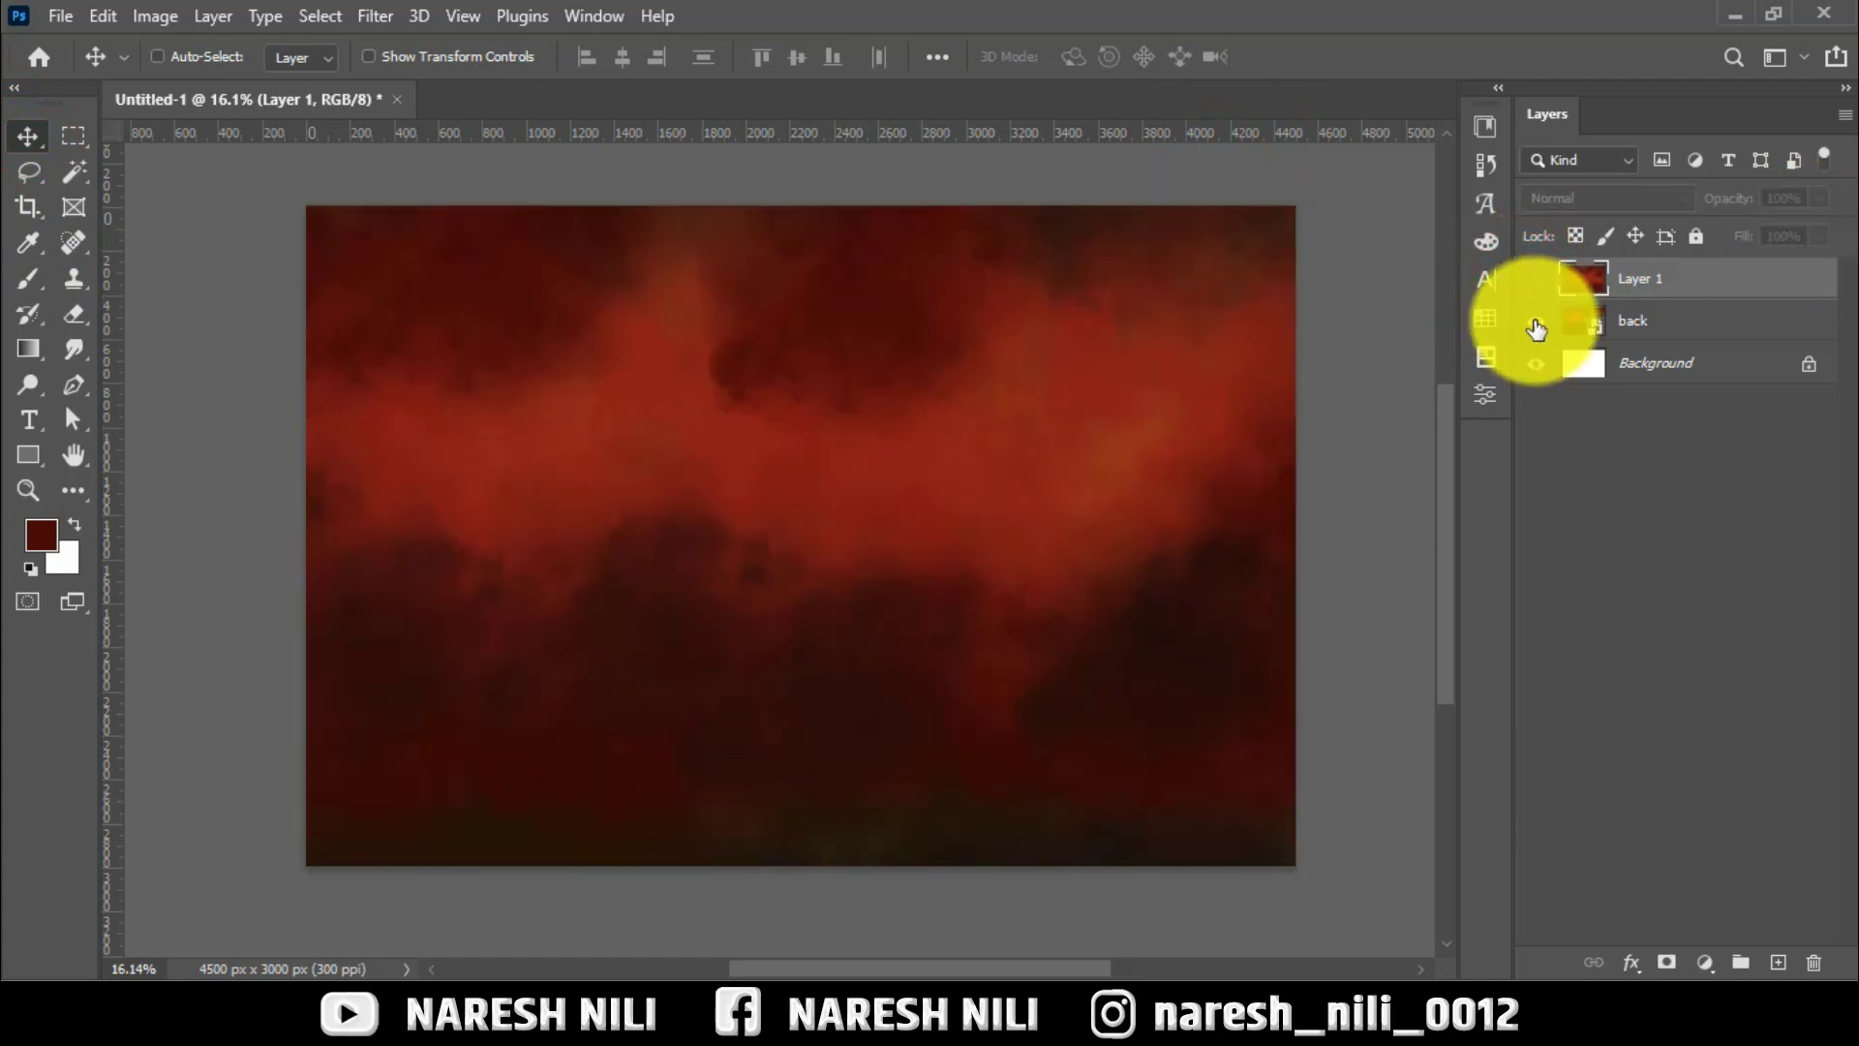
right_click(1653, 281)
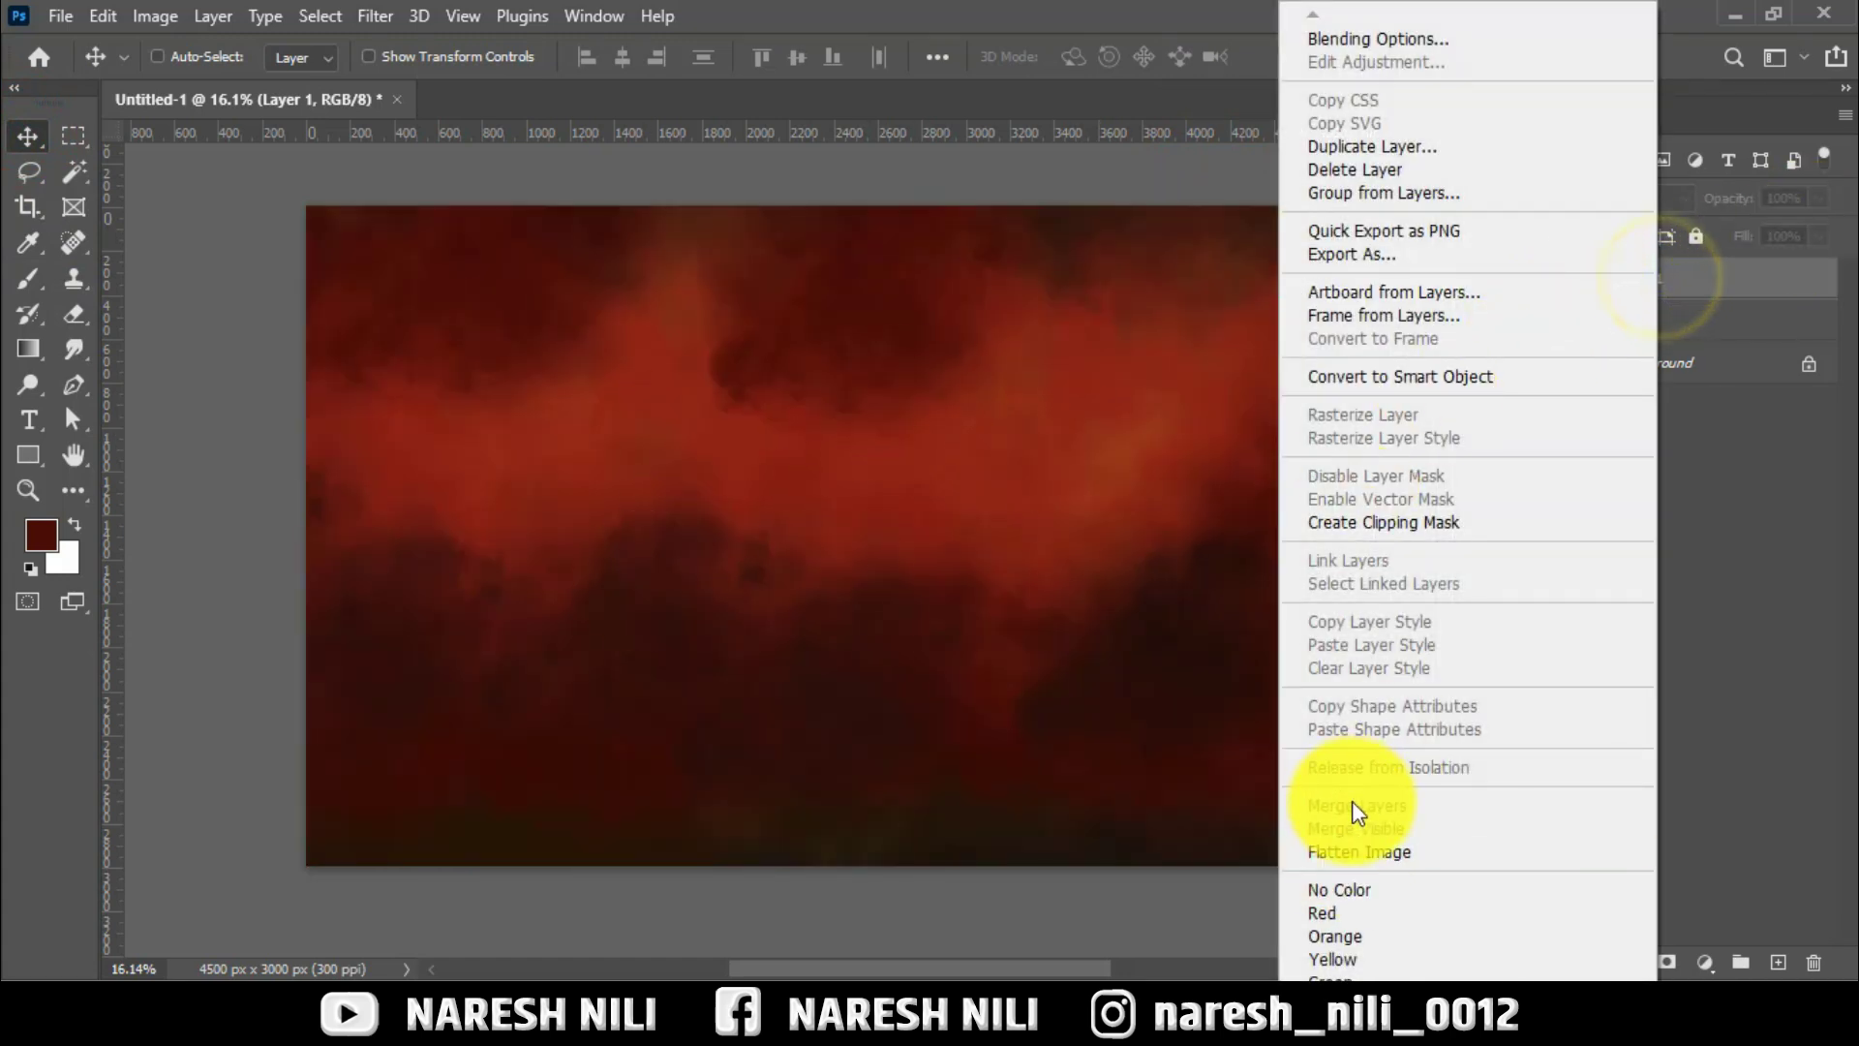
left_click(1722, 409)
left_click(1535, 279)
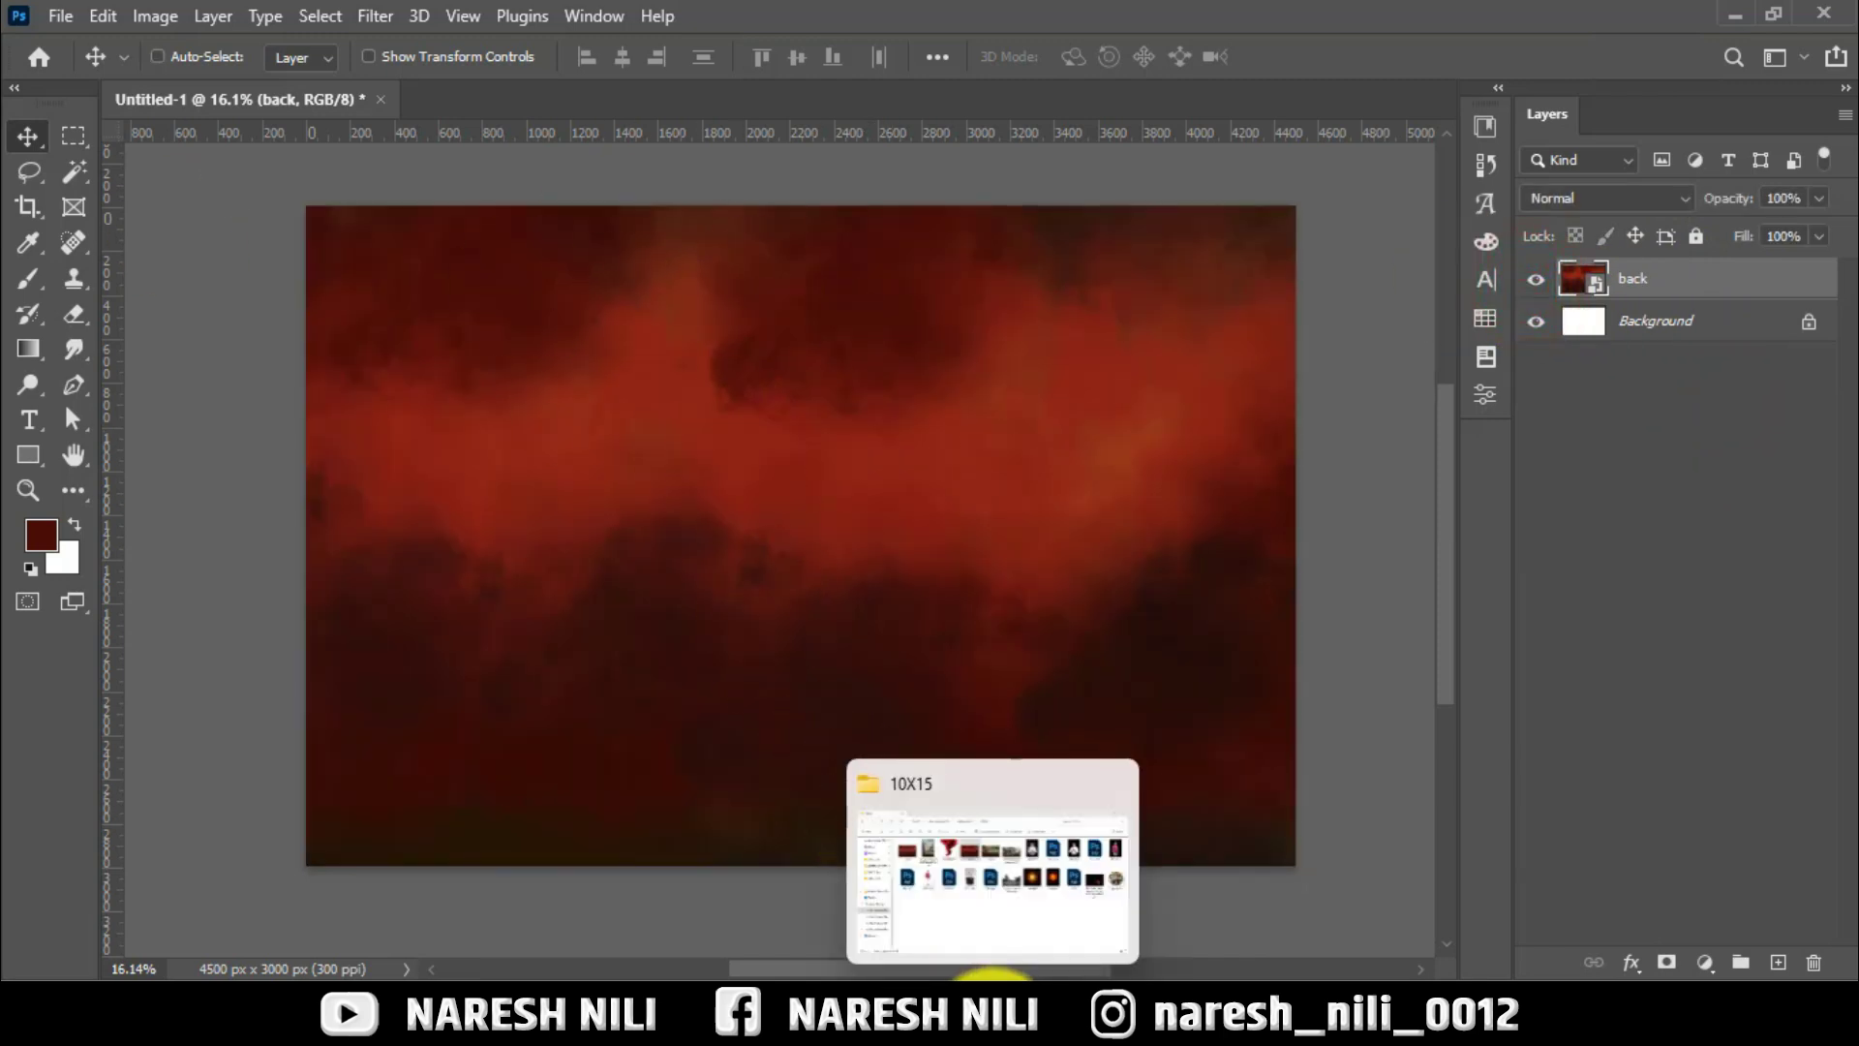
Drag the IMG_6347 seated-man portrait from the image folder onto the red background.
mouse_move(991, 987)
left_click(997, 876)
left_click(1059, 652)
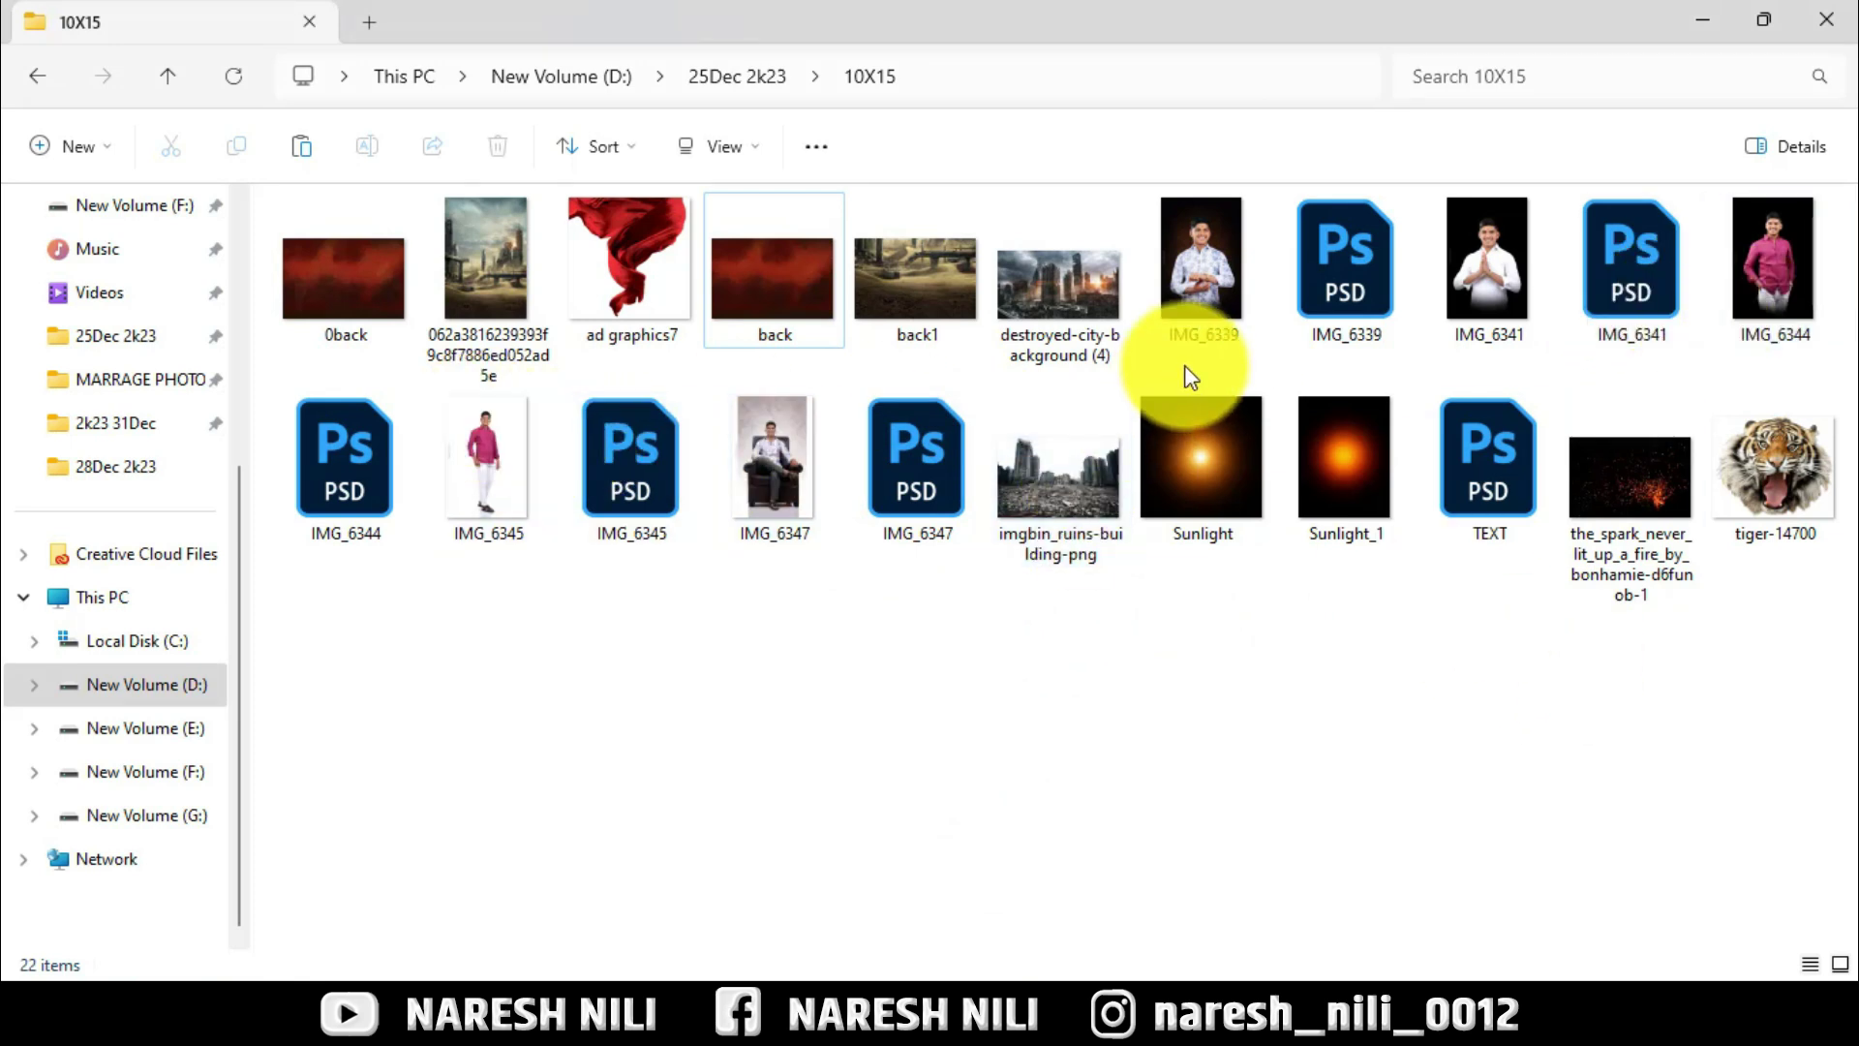
left_click_drag(865, 498, 900, 699)
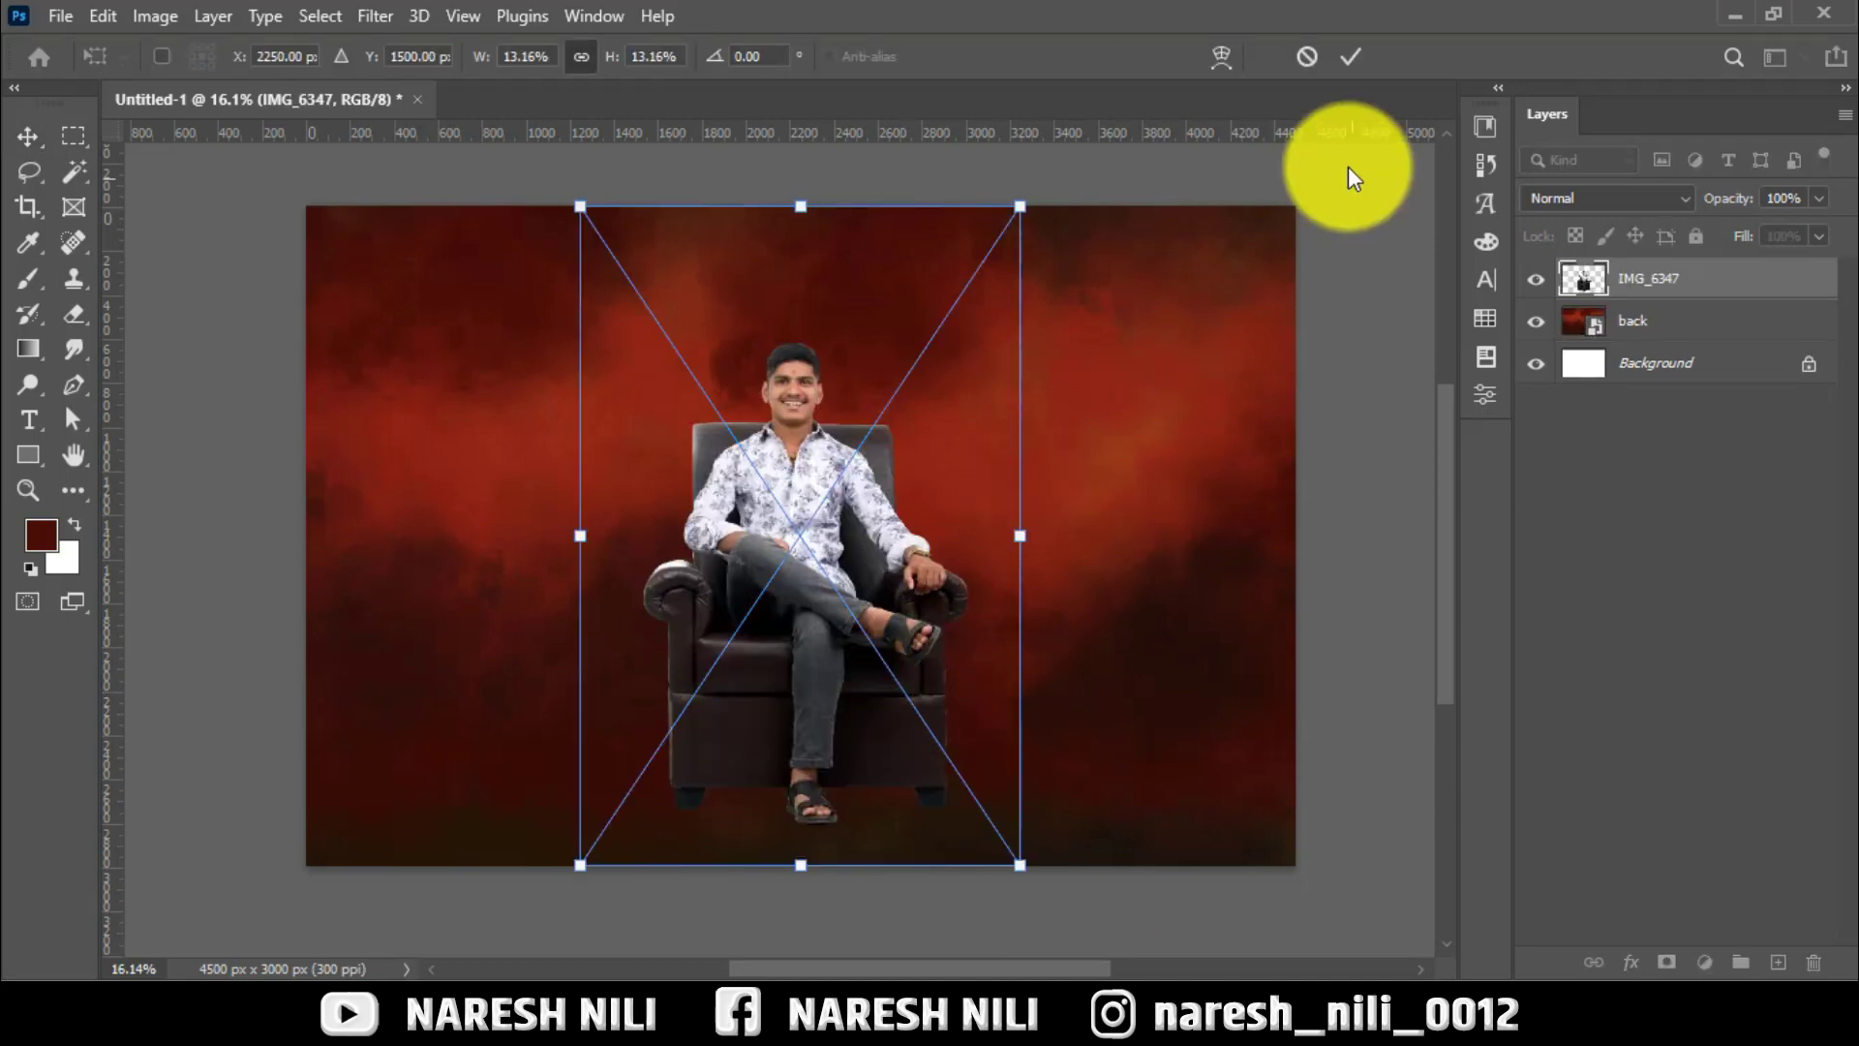
Commit IMG_6347 and set clarity +100, vibrance -6, exposure +0.45, temperature +16.
left_click(1342, 61)
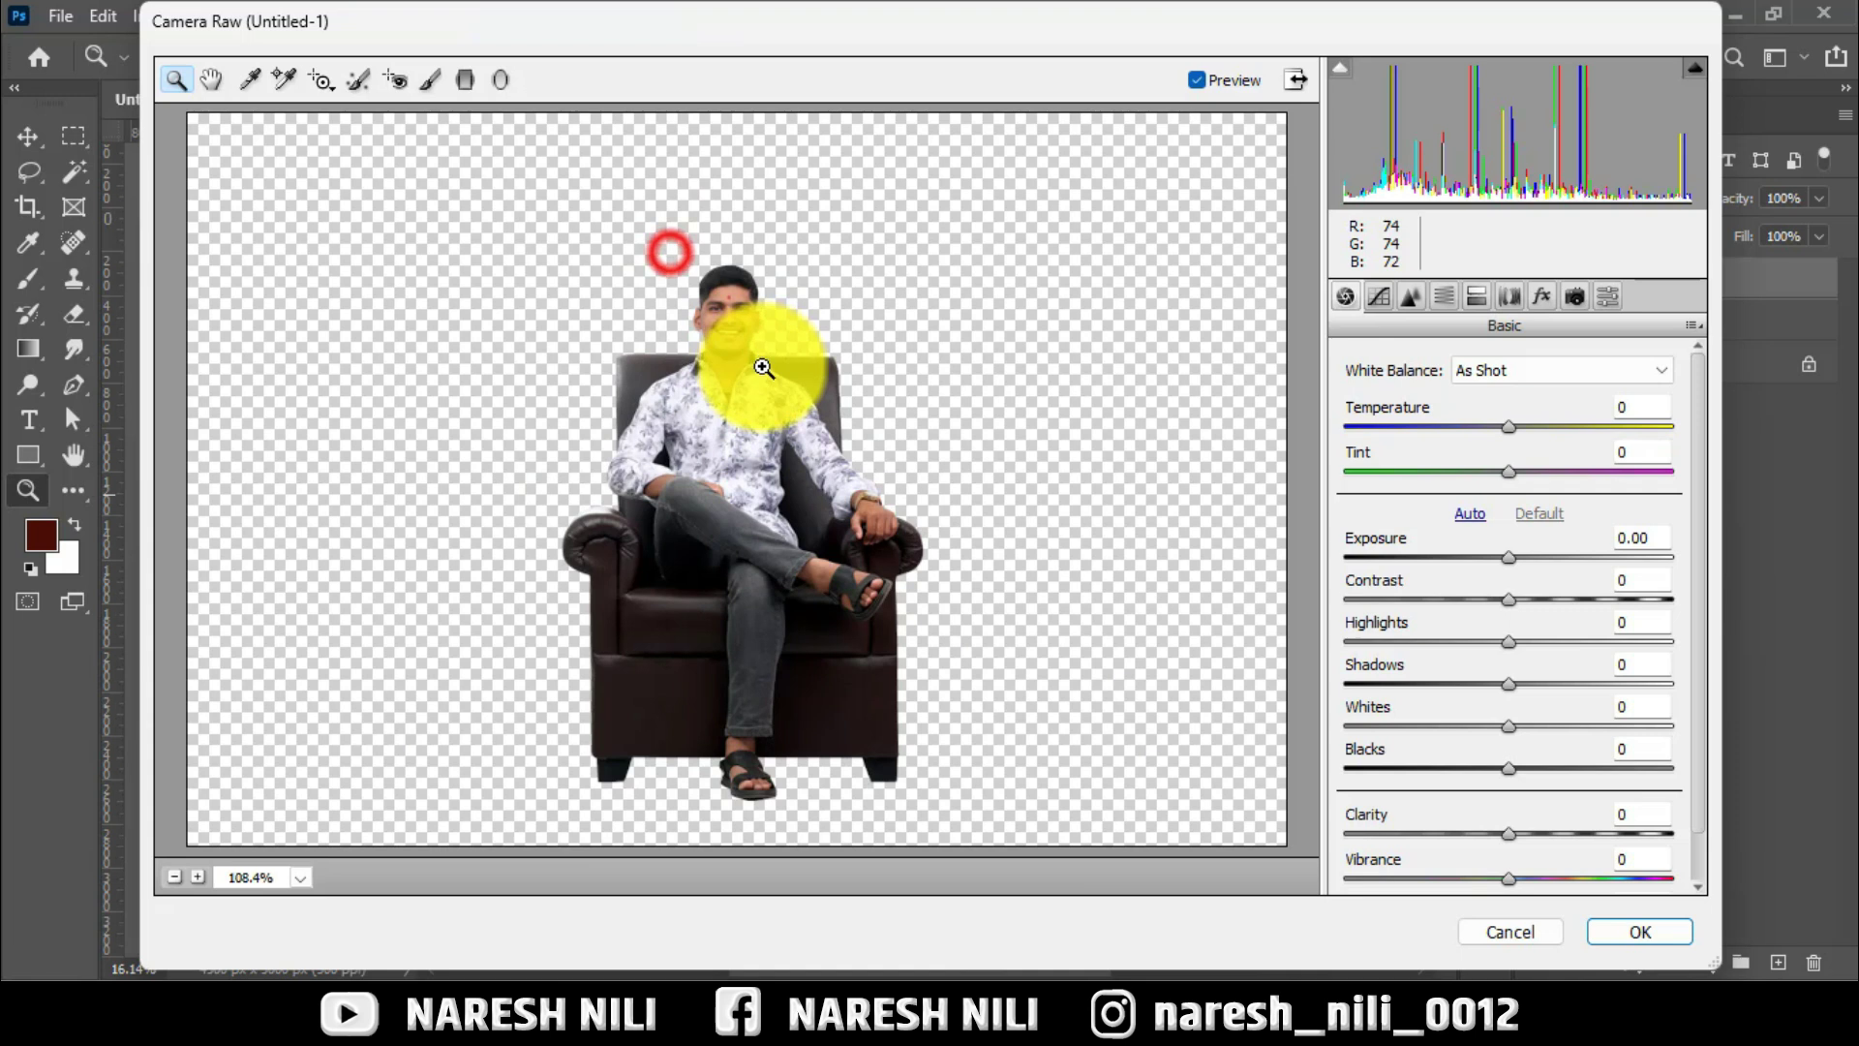
left_click(763, 367)
scroll(1514, 788, "down", 1)
left_click_drag(1509, 780, 1752, 786)
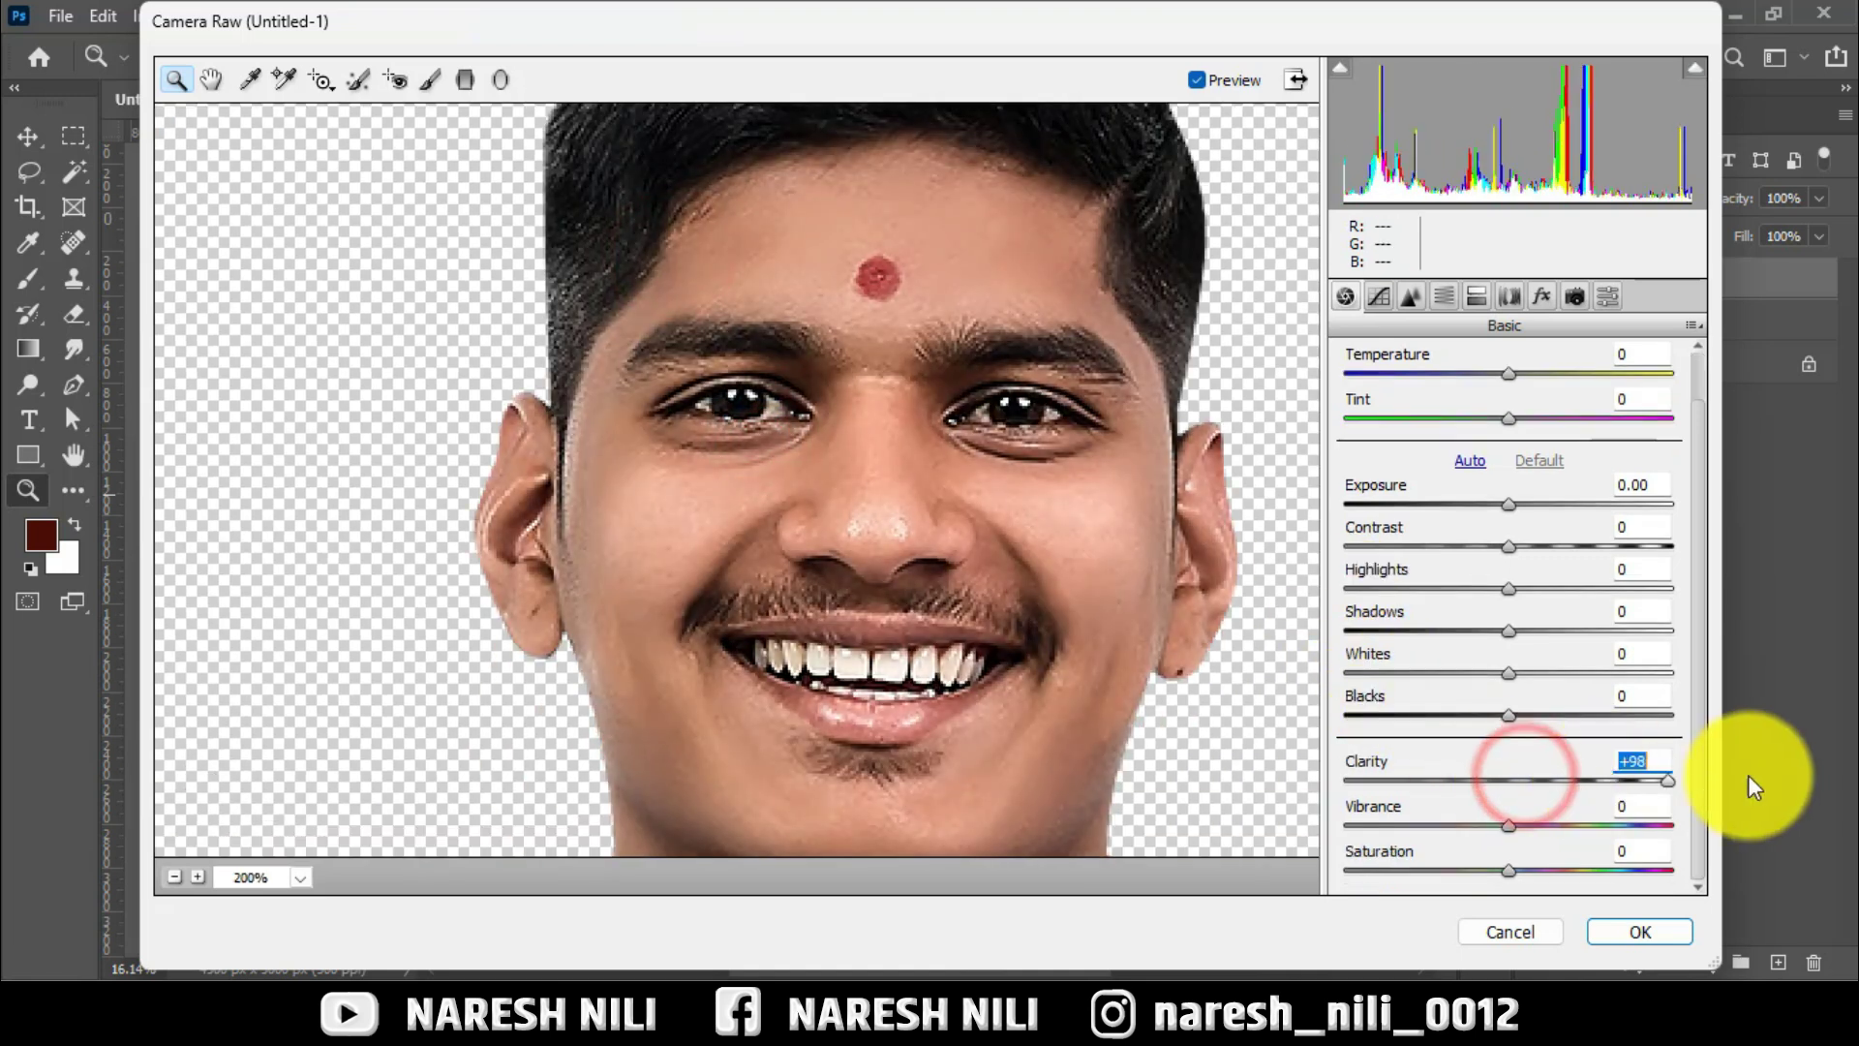
mouse_move(1508, 825)
left_mouse_down()
mouse_move(1449, 831)
mouse_move(1497, 848)
left_mouse_up()
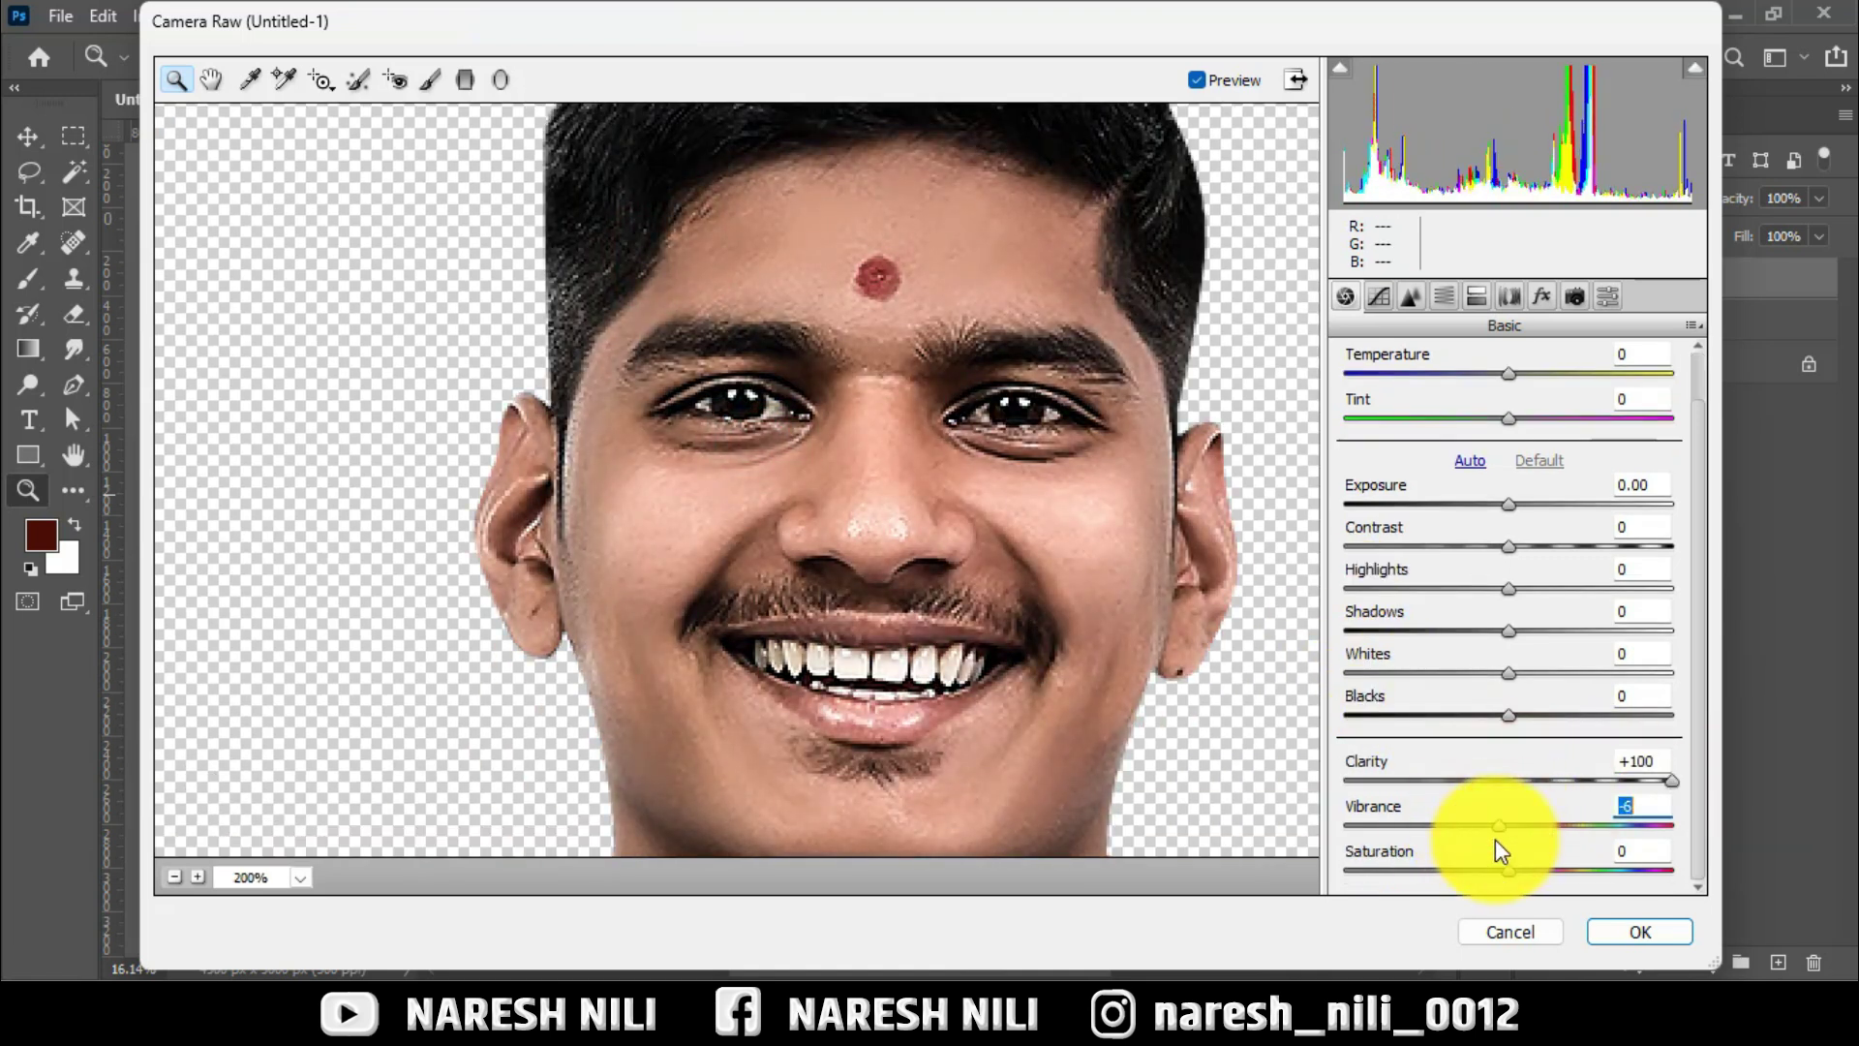
mouse_move(1503, 504)
left_mouse_down()
mouse_move(1526, 508)
mouse_move(1511, 504)
left_mouse_up()
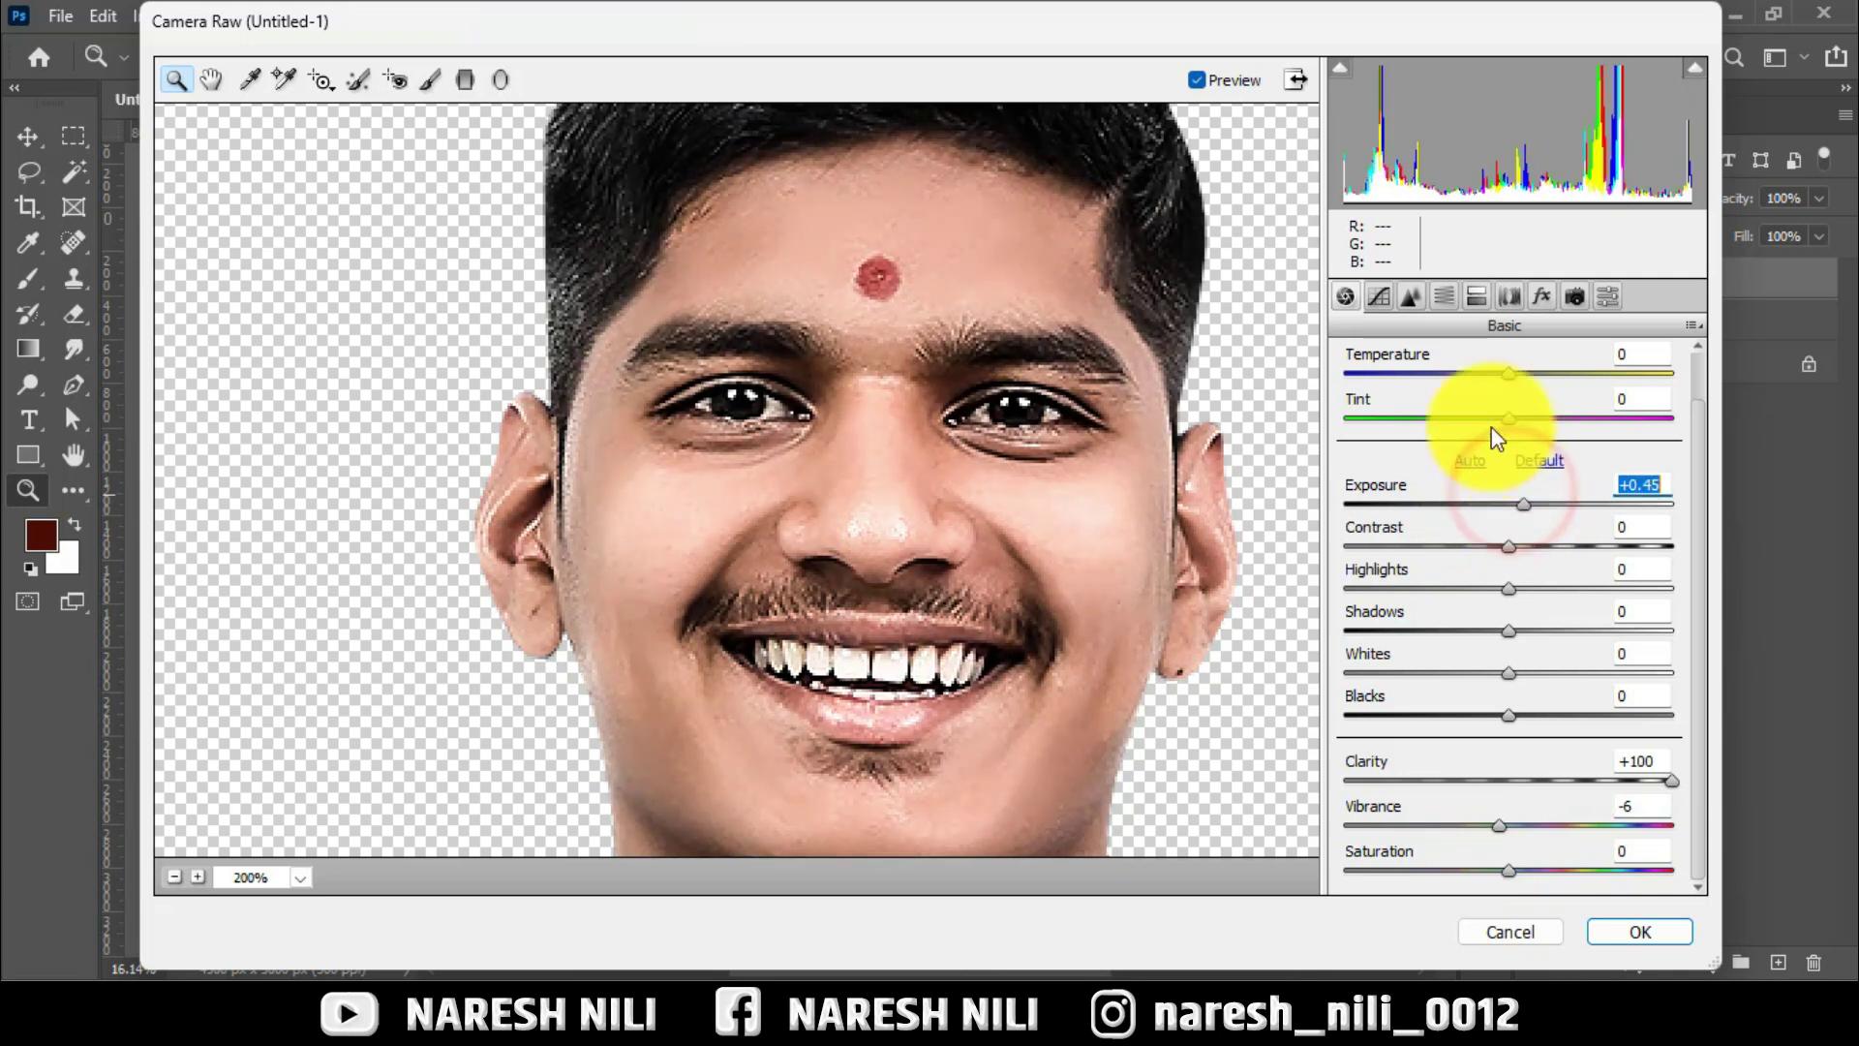
left_click_drag(1508, 372, 1526, 372)
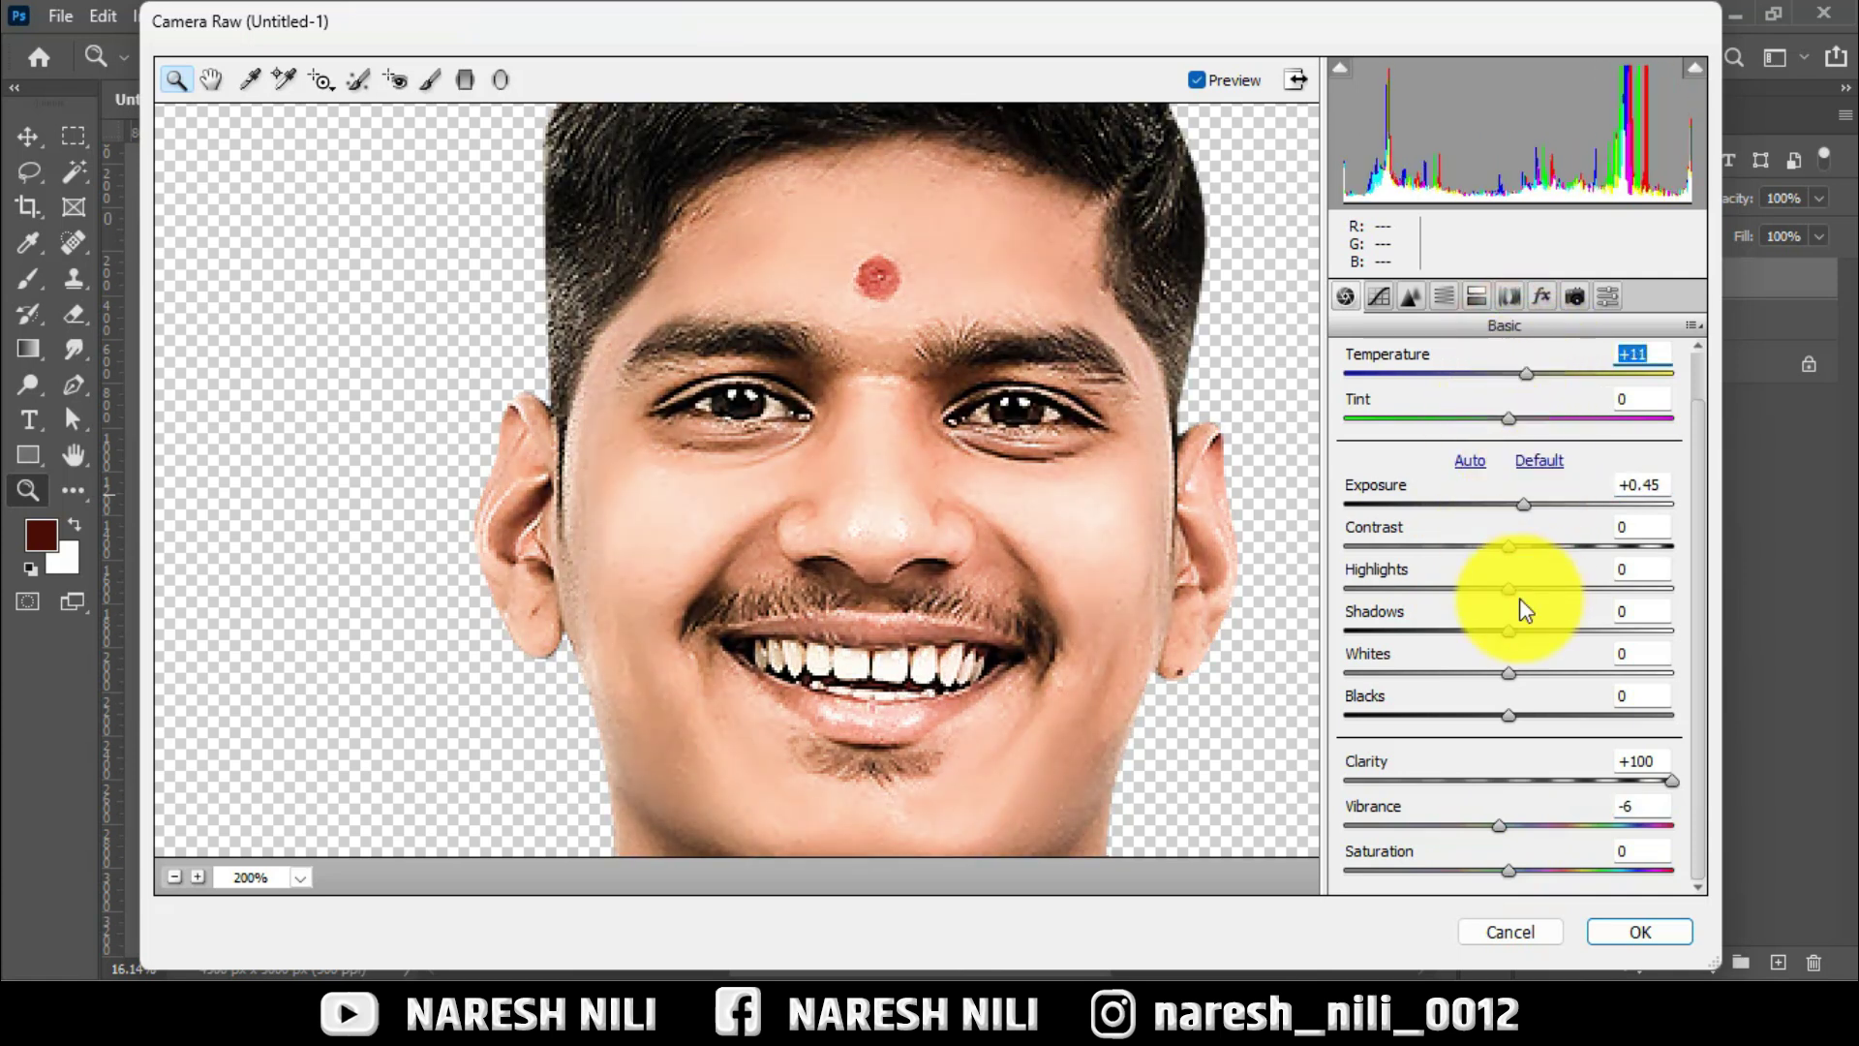
Lower highlights to -29, whites to -16 and blacks to -17, then apply the filter.
left_click_drag(1435, 585, 1461, 589)
left_click_drag(1508, 673, 1482, 672)
right_click(1050, 557)
left_click(1103, 388)
left_click(678, 406)
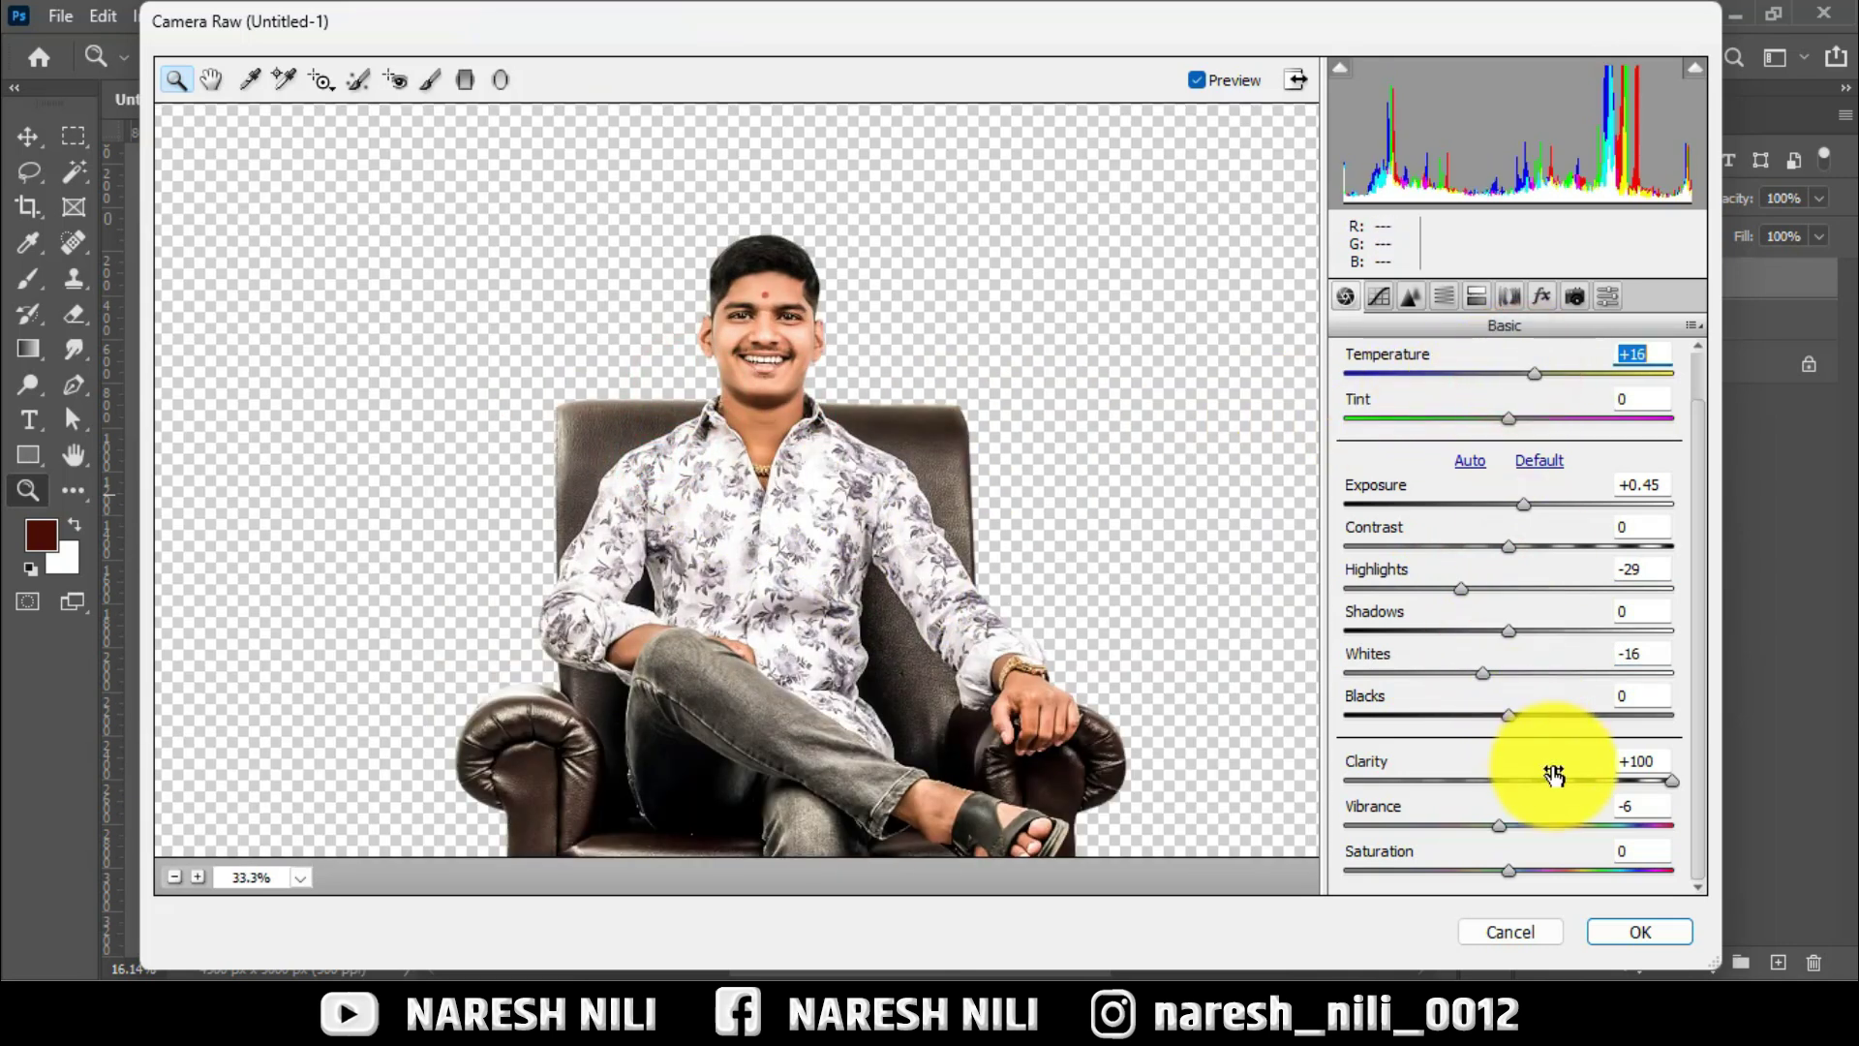
left_click_drag(1513, 714, 1488, 715)
left_click(1636, 931)
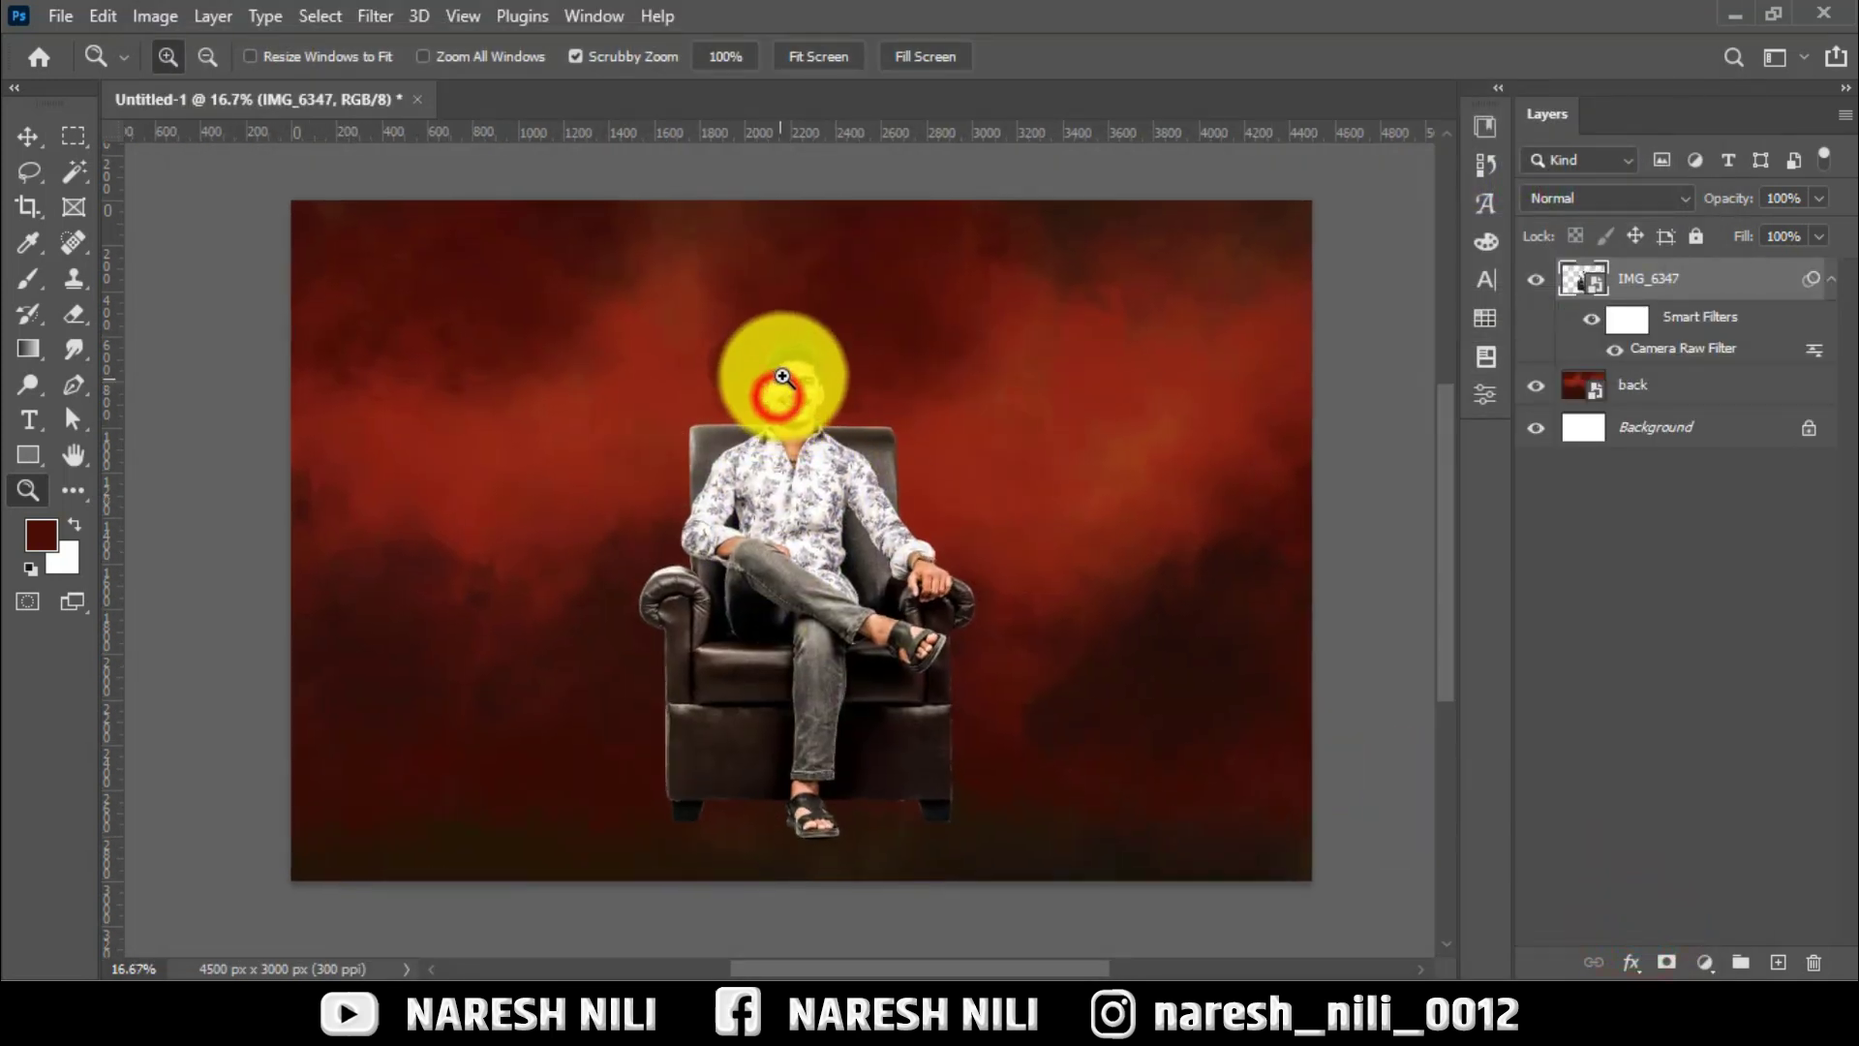
Select IMG_6339, IMG_6341, IMG_6345 and IMG_6344 and drop them onto the poster.
left_click_drag(760, 394, 827, 450)
left_click(992, 871)
left_click(763, 707)
left_click(1345, 266)
left_click(1631, 281, "ctrl")
left_click(631, 455, "ctrl")
left_click(343, 440, "ctrl")
mouse_move(387, 446)
left_mouse_down()
mouse_move(1173, 965)
mouse_move(844, 623)
left_mouse_up()
Confirm each placed portrait and fit the whole poster back in view.
key("Return")
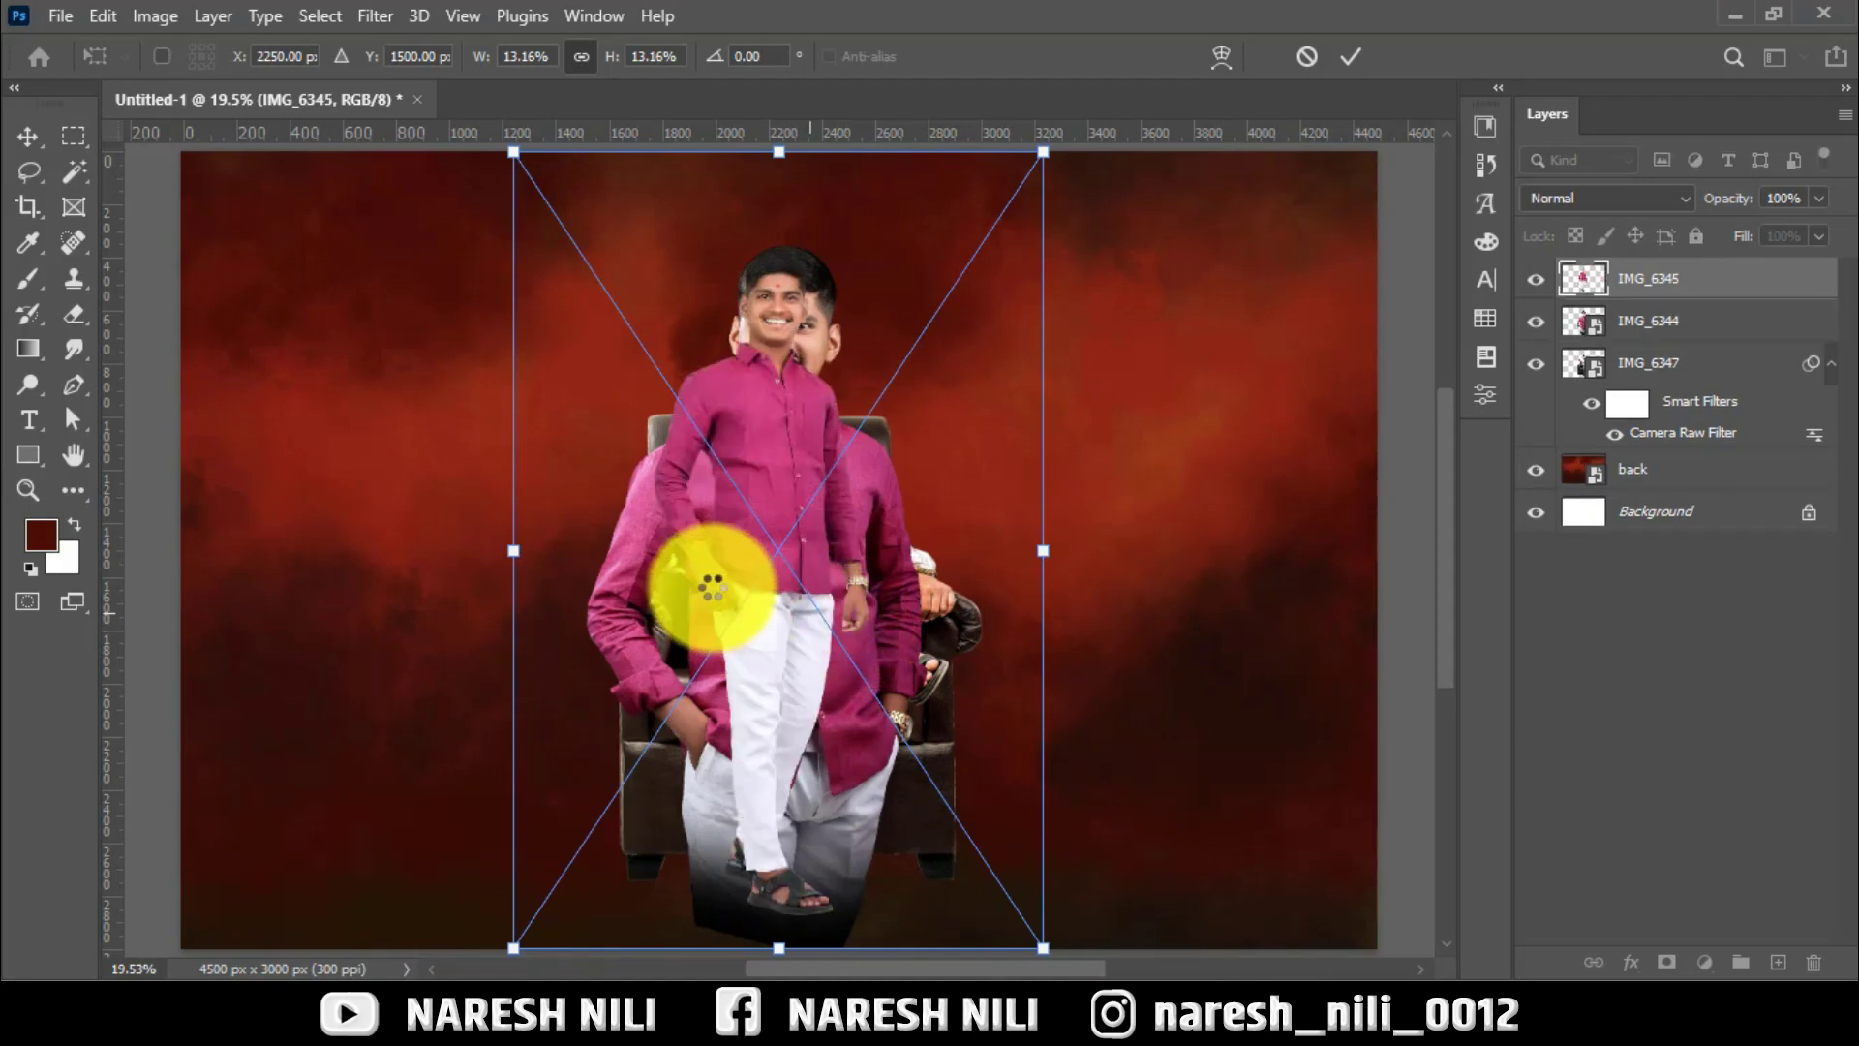
key("Return")
key("Return")
key("Return")
key("z")
mouse_move(809, 402)
left_mouse_down()
mouse_move(900, 635)
mouse_move(871, 450)
left_mouse_up()
key("ctrl+0")
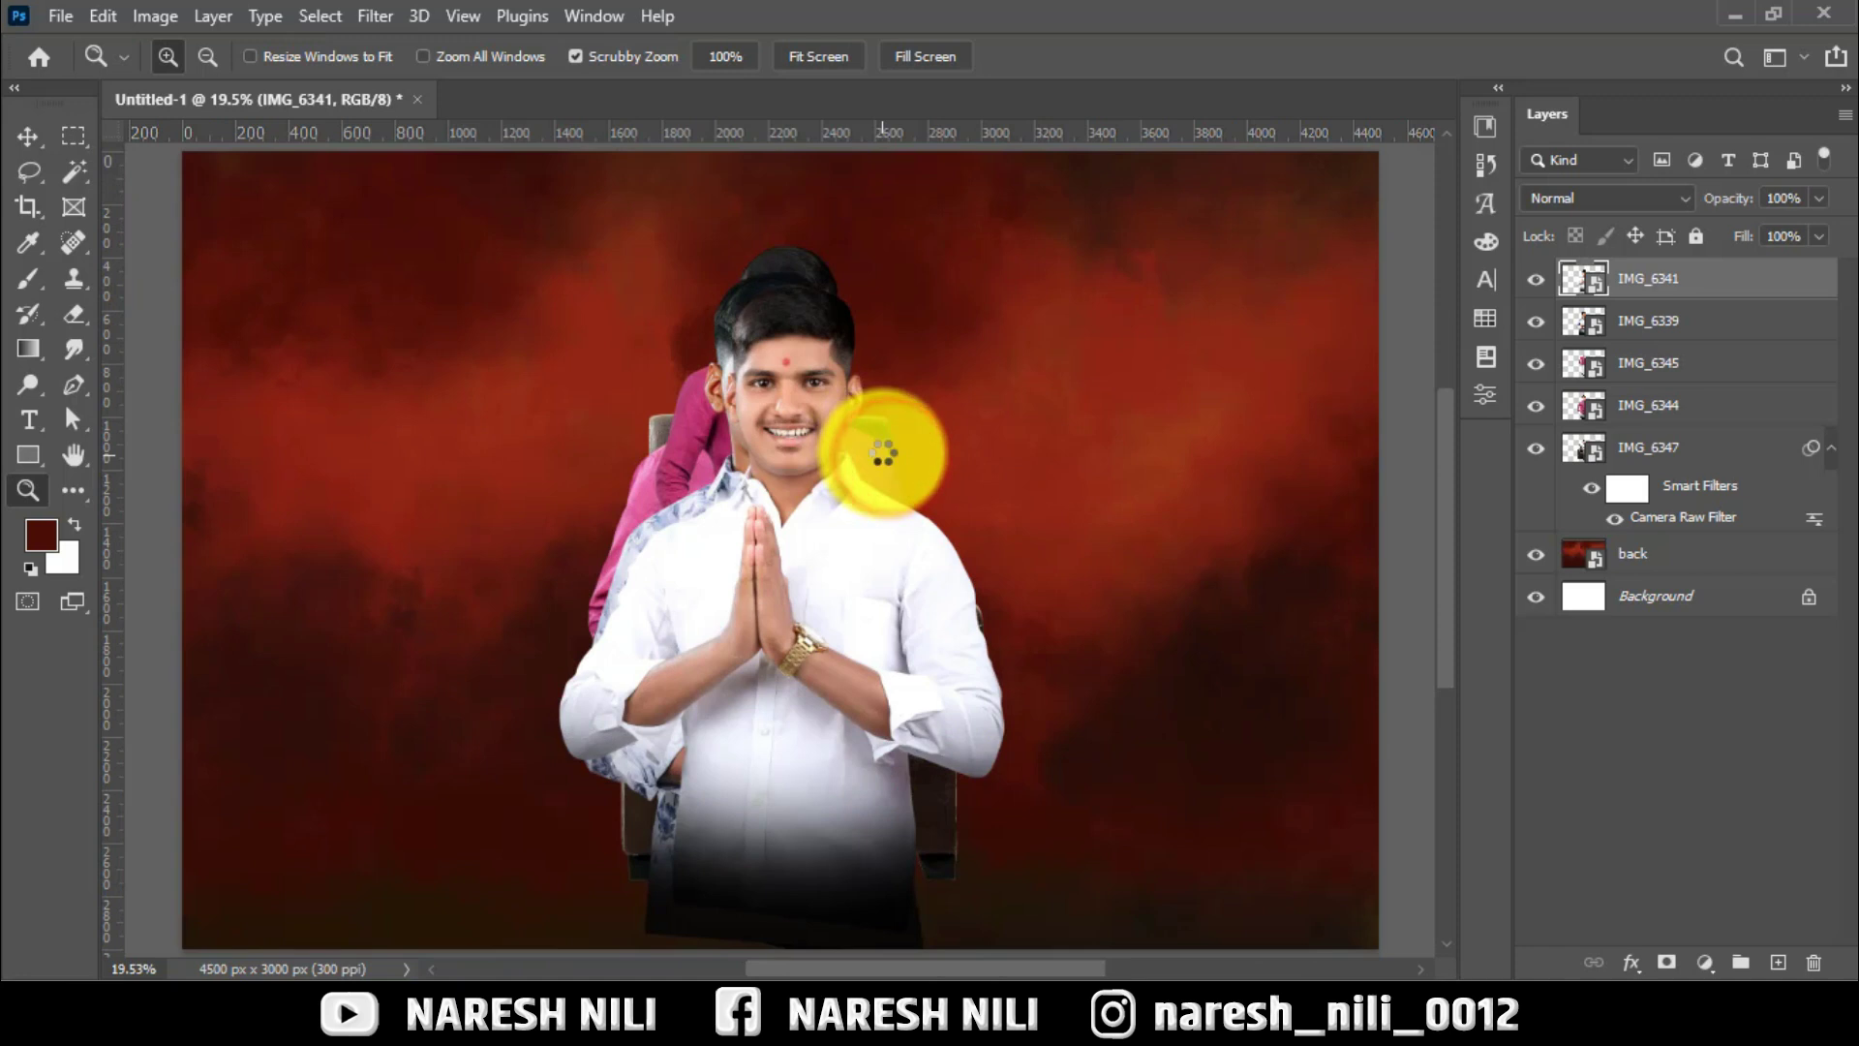
Give IMG_6341 a Camera Raw filter: clarity +73, temperature +6, highlights -13.
left_click(668, 229)
left_click_drag(1516, 818, 1645, 830)
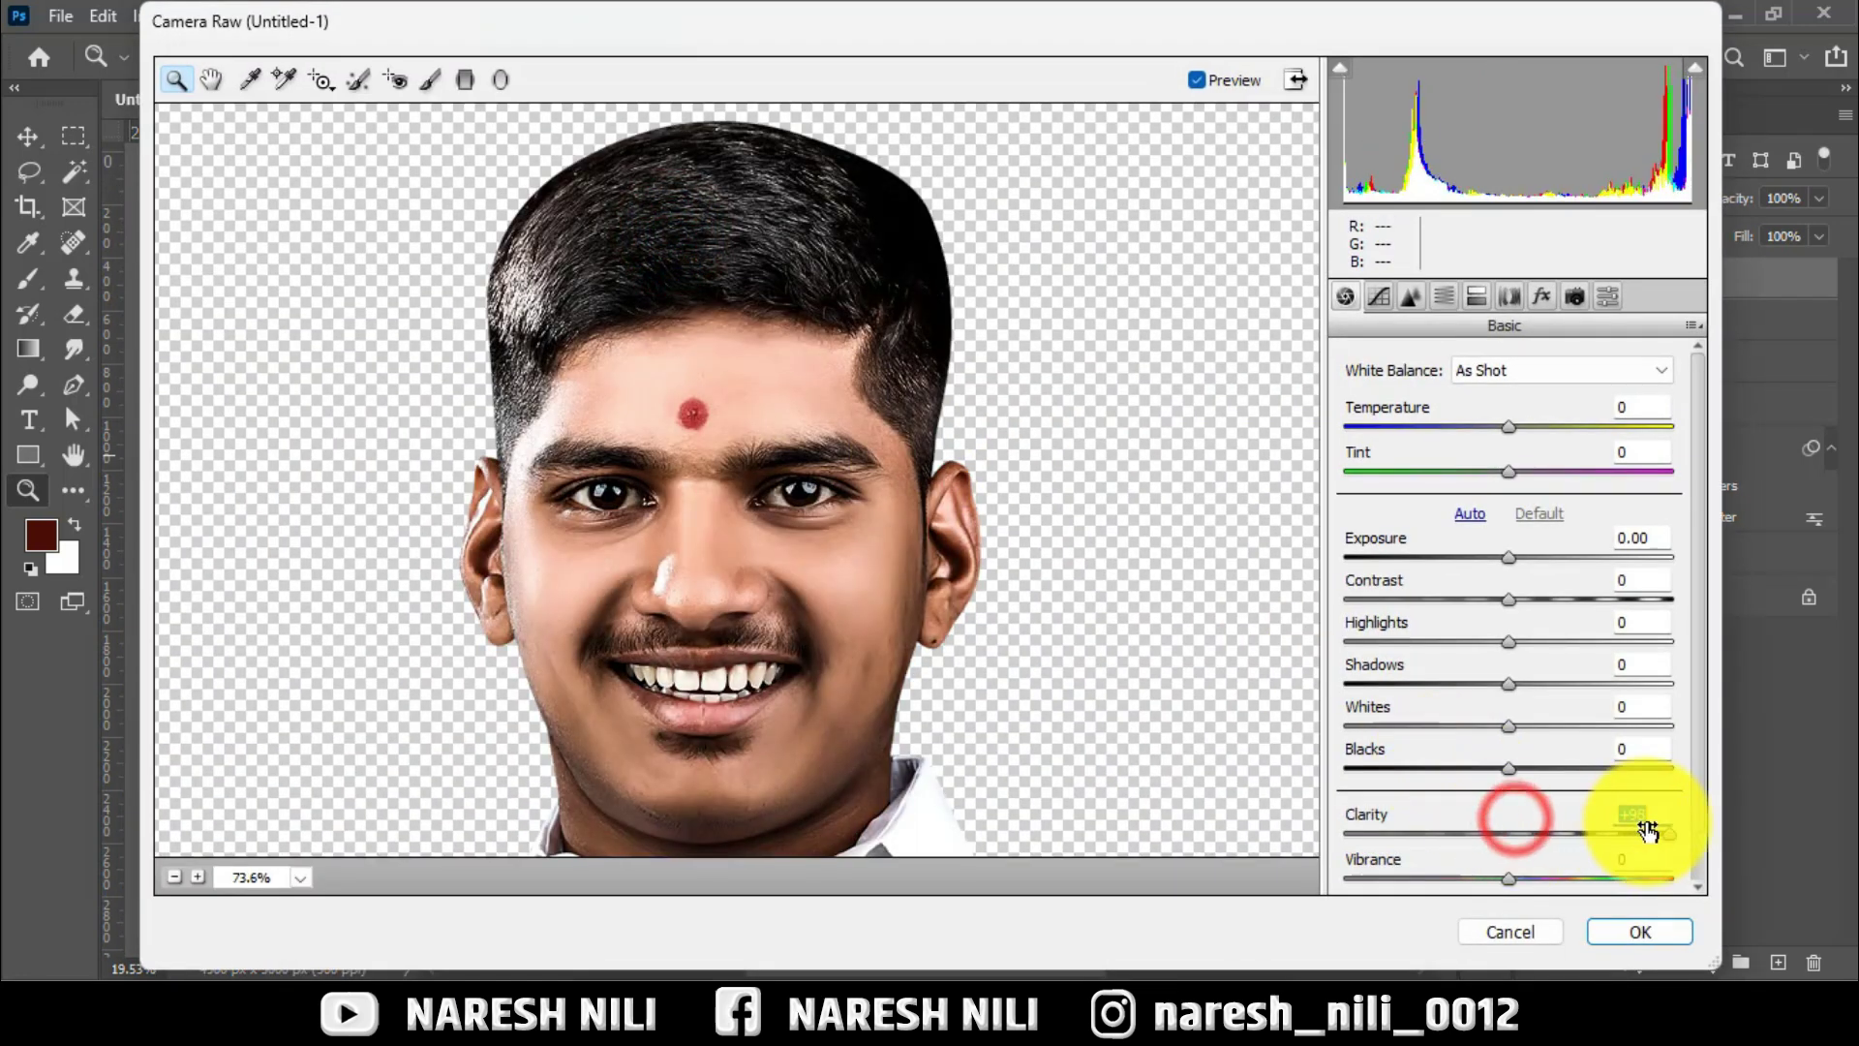
left_click_drag(1555, 416, 1526, 426)
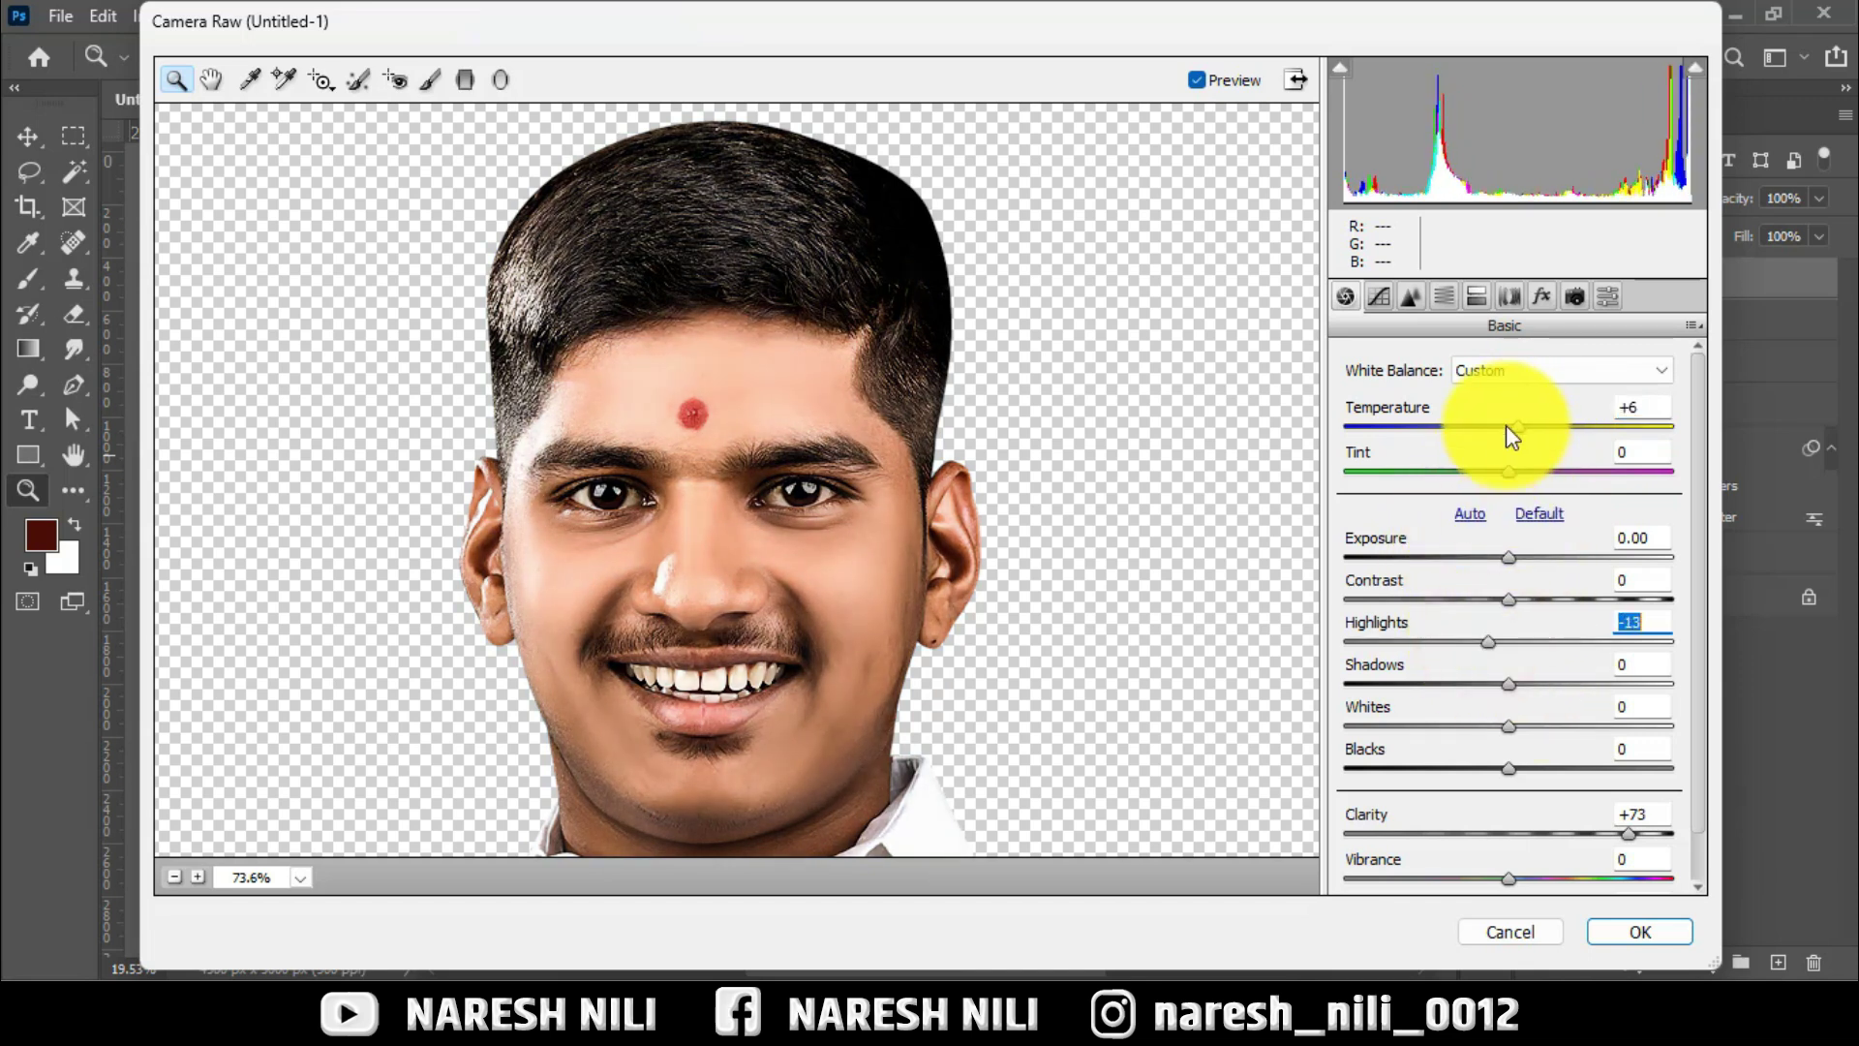
left_click_drag(1516, 426, 1533, 423)
left_click(1639, 934)
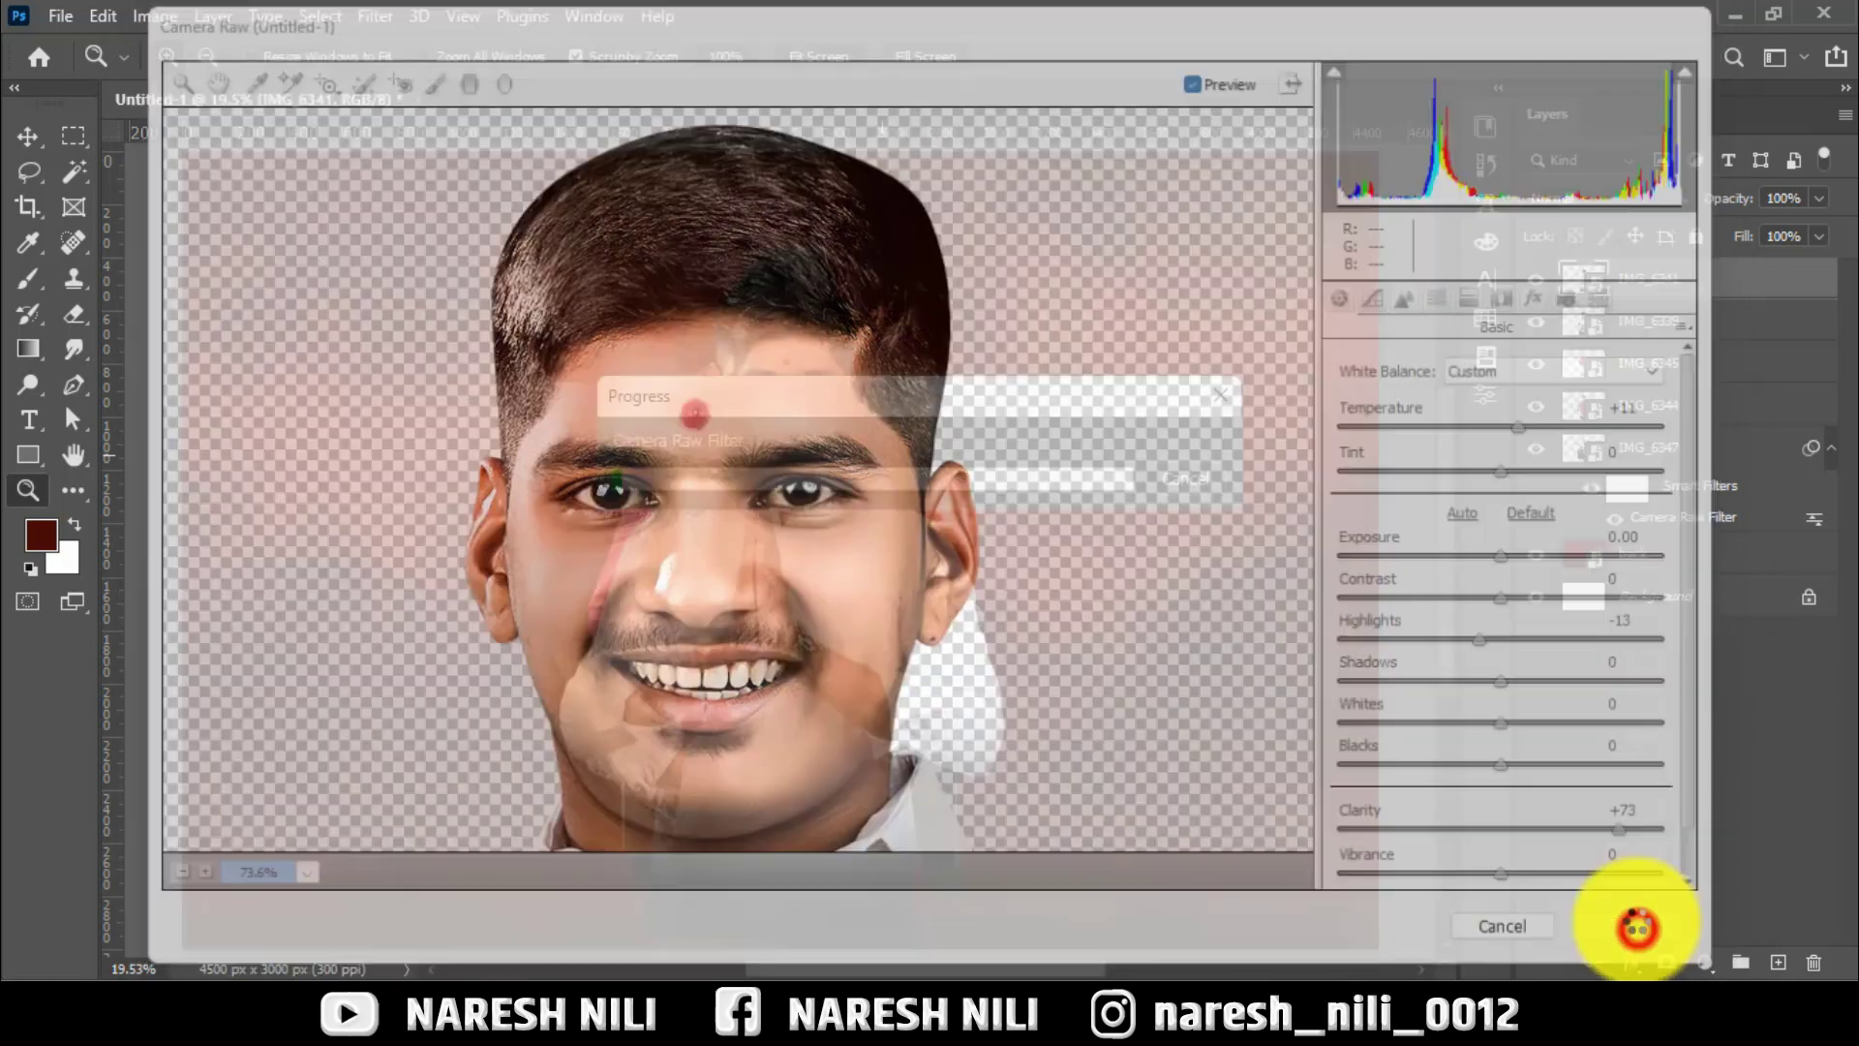
left_click(1684, 346)
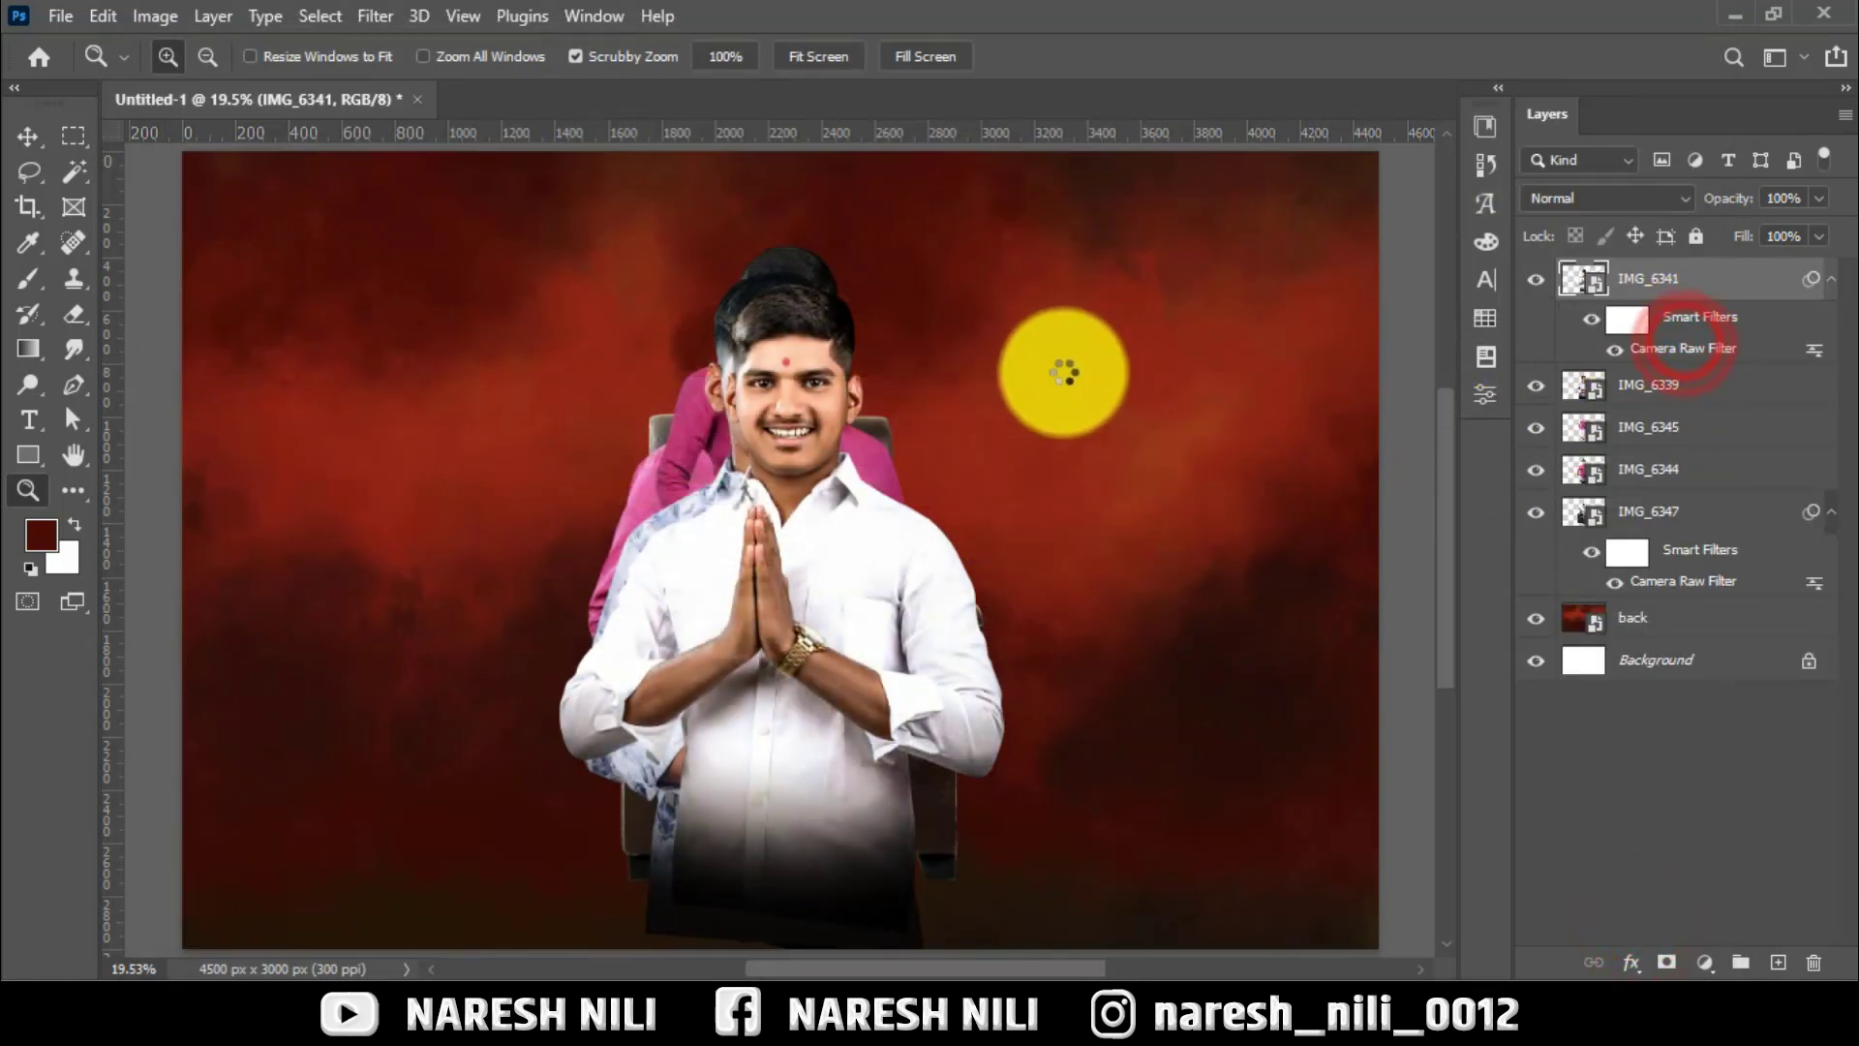
Drag the white-shirt and floral-shirt portraits to new positions across the red backdrop.
left_click(1640, 929)
left_click(27, 136)
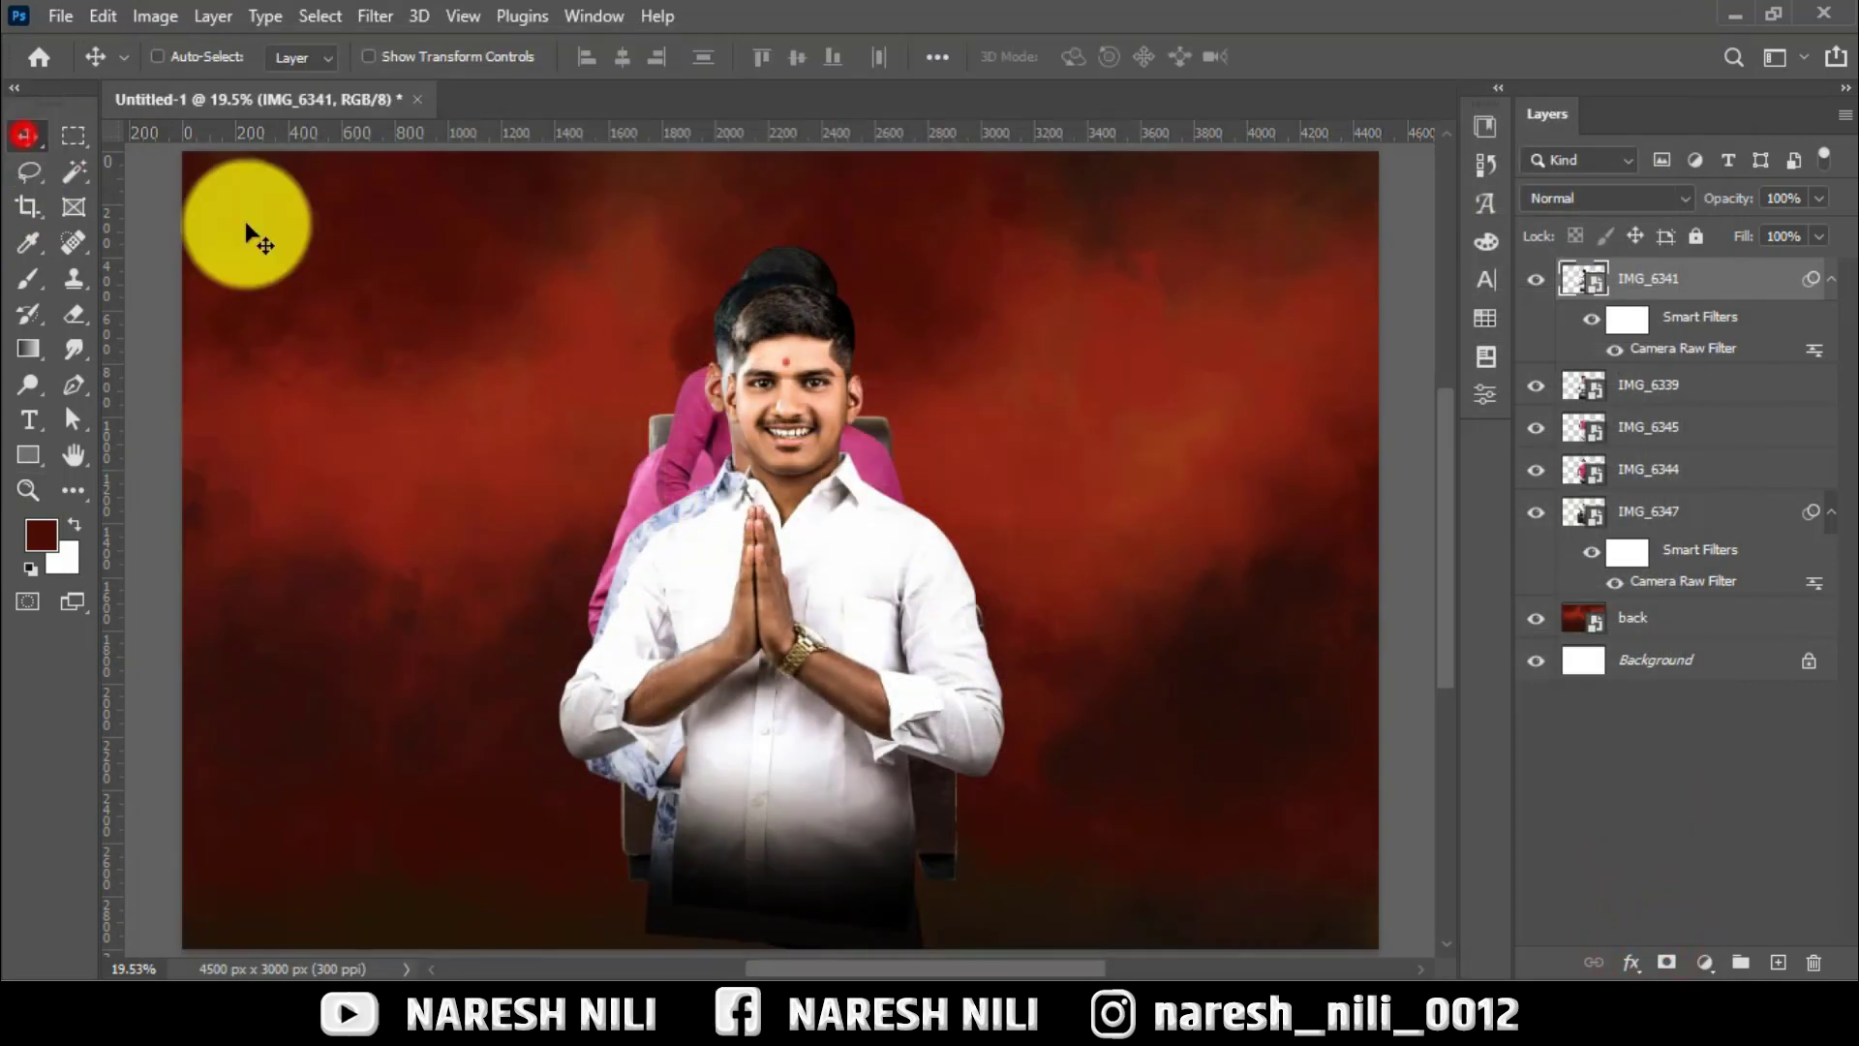
left_click_drag(658, 426, 310, 426)
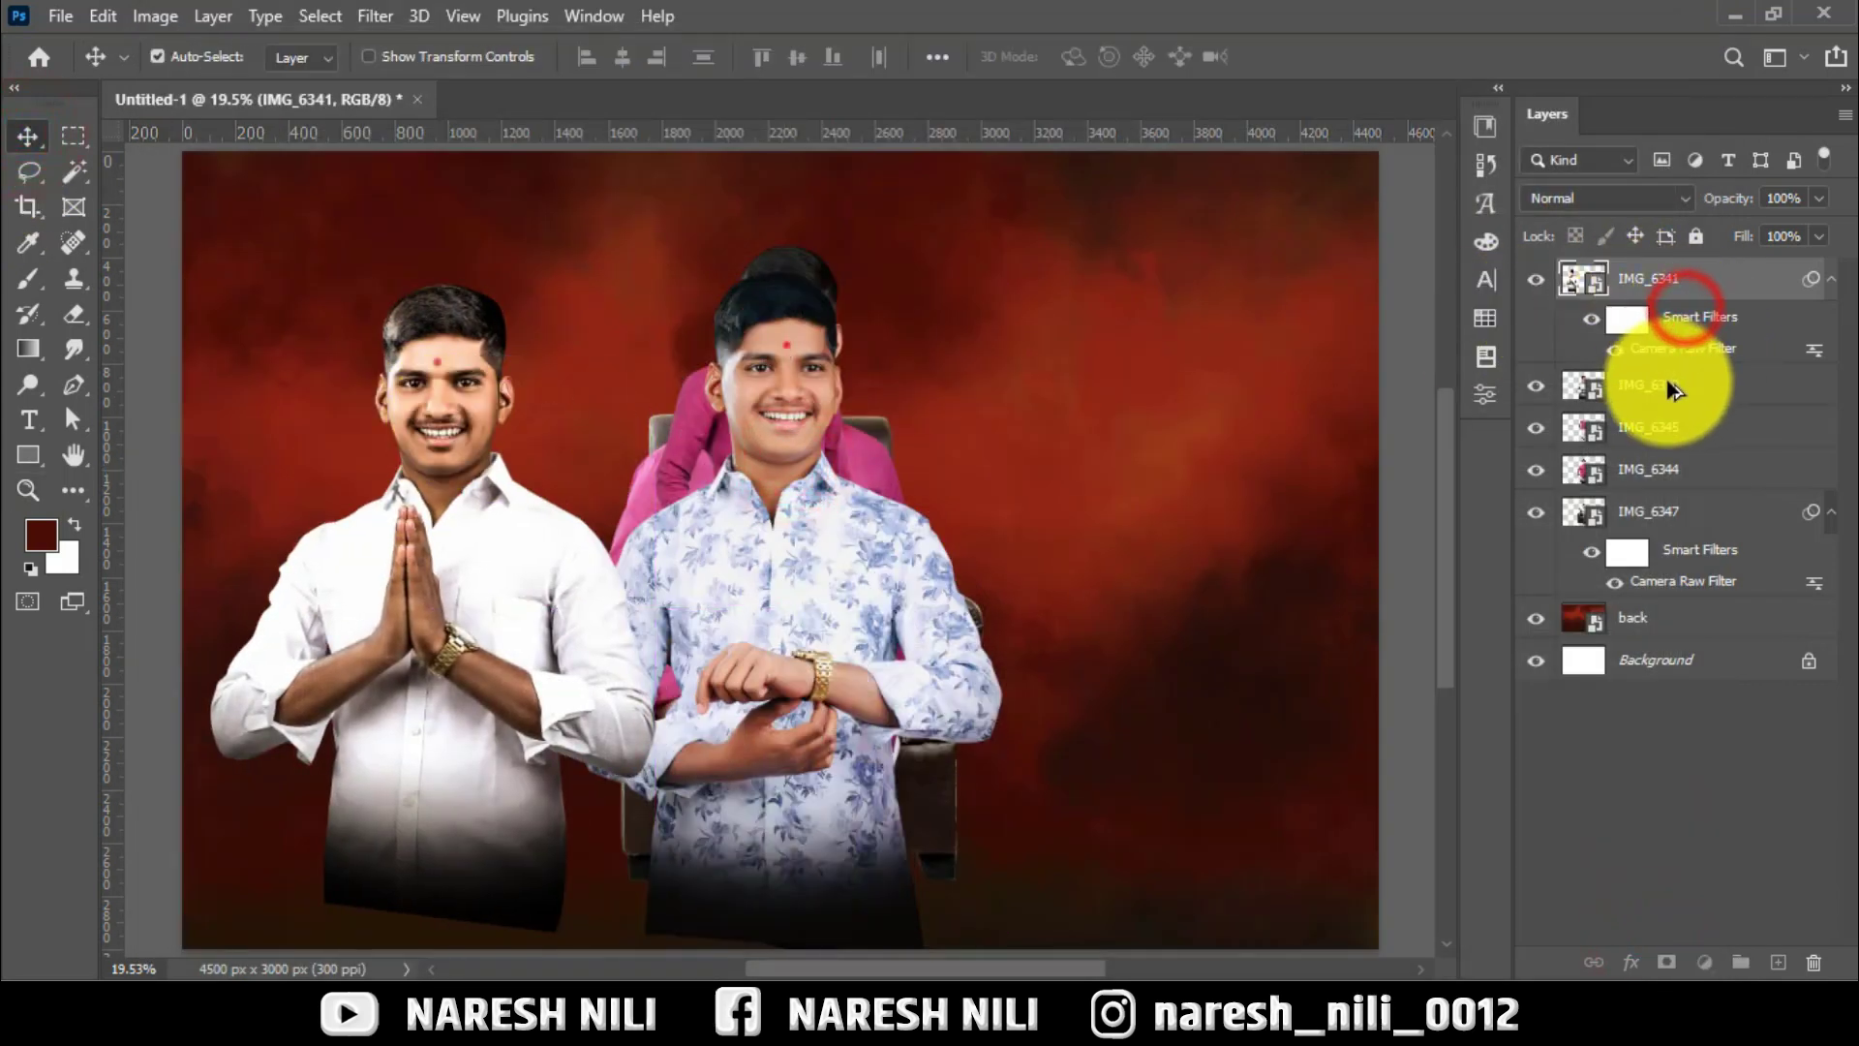
mouse_move(829, 378)
left_mouse_down()
mouse_move(856, 414)
mouse_move(1142, 414)
left_mouse_up()
left_click(1546, 405)
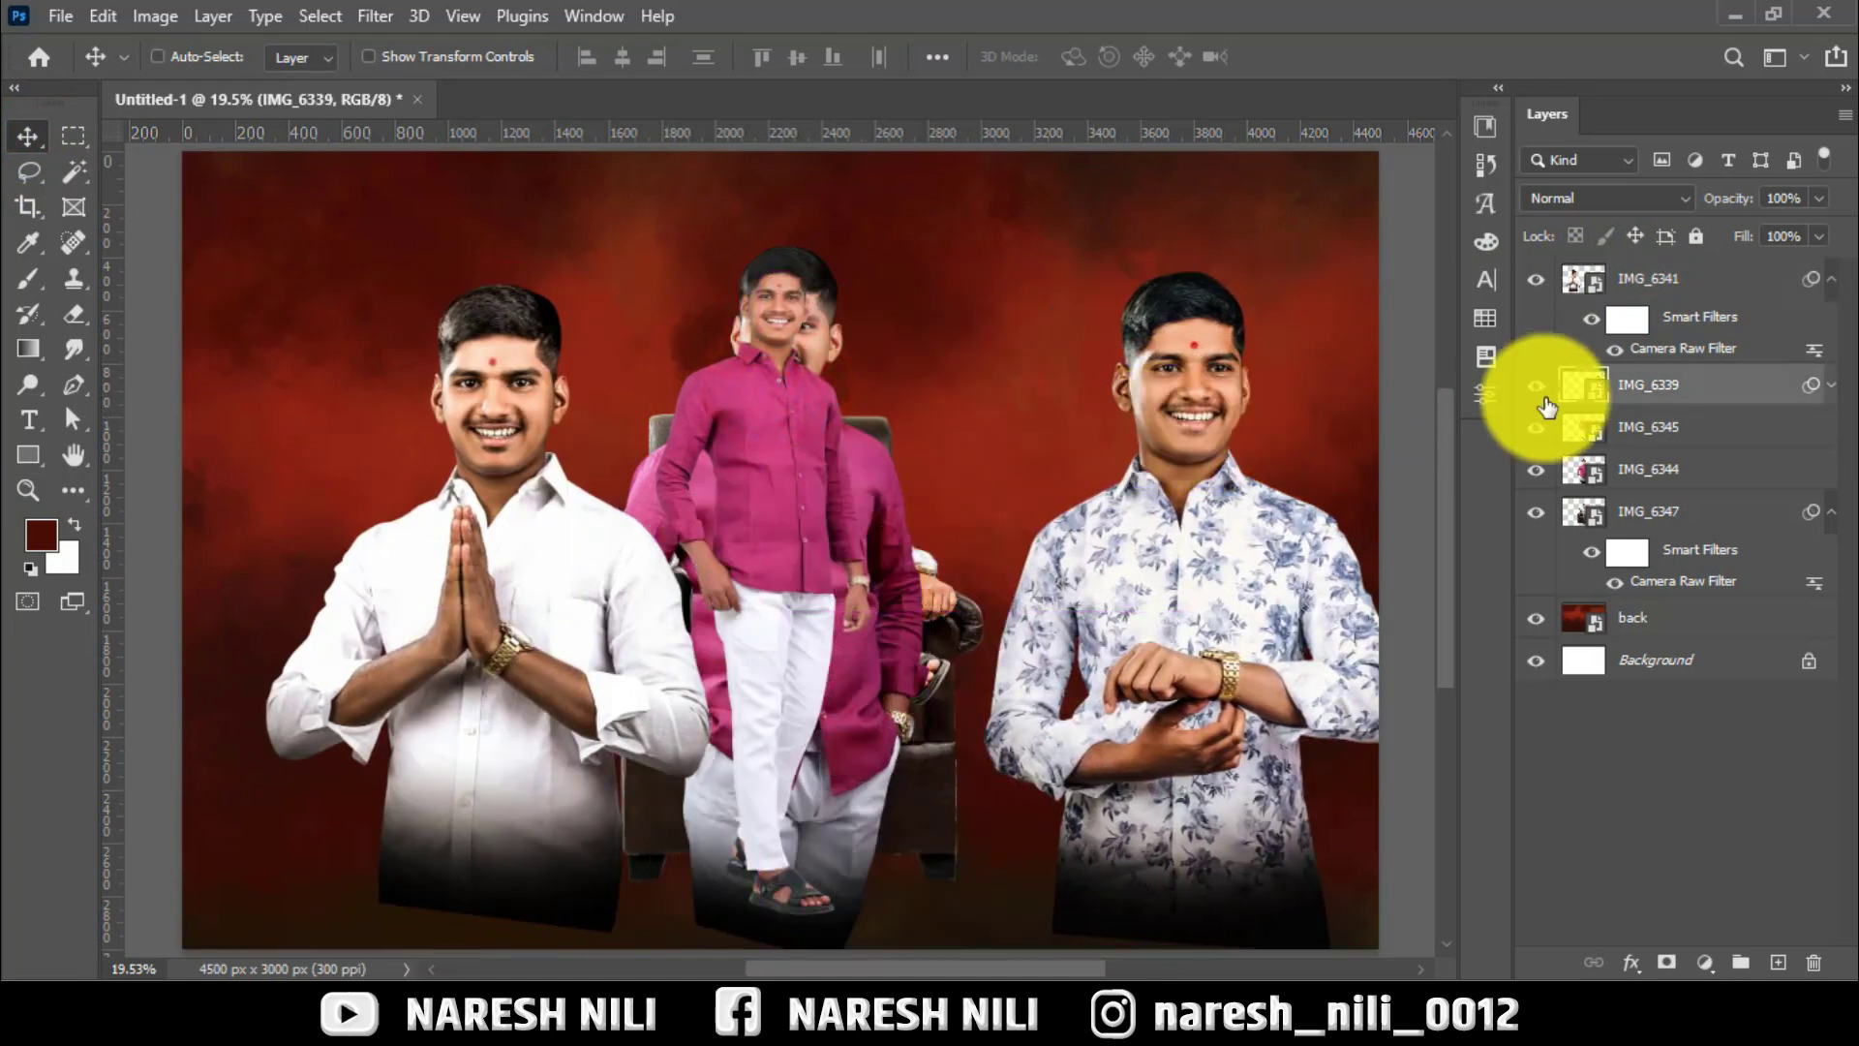
left_click(1830, 385)
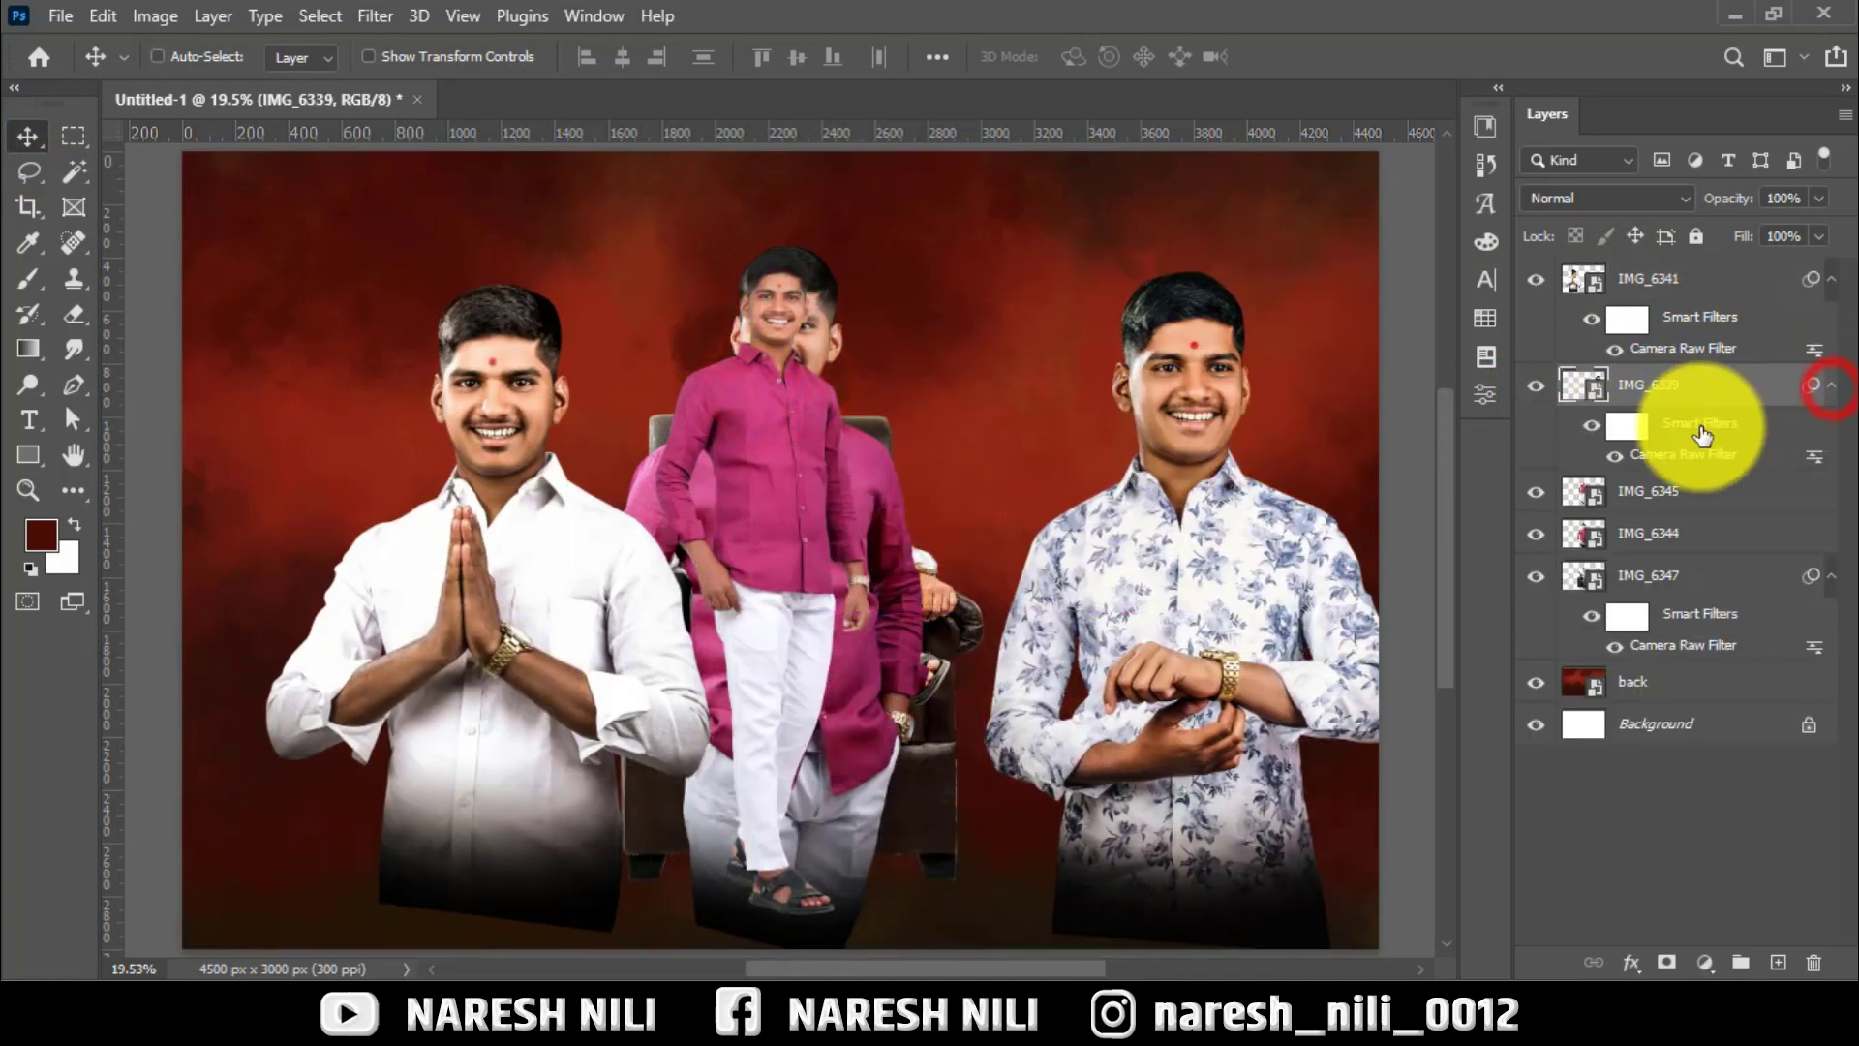
left_click_drag(789, 435, 285, 463)
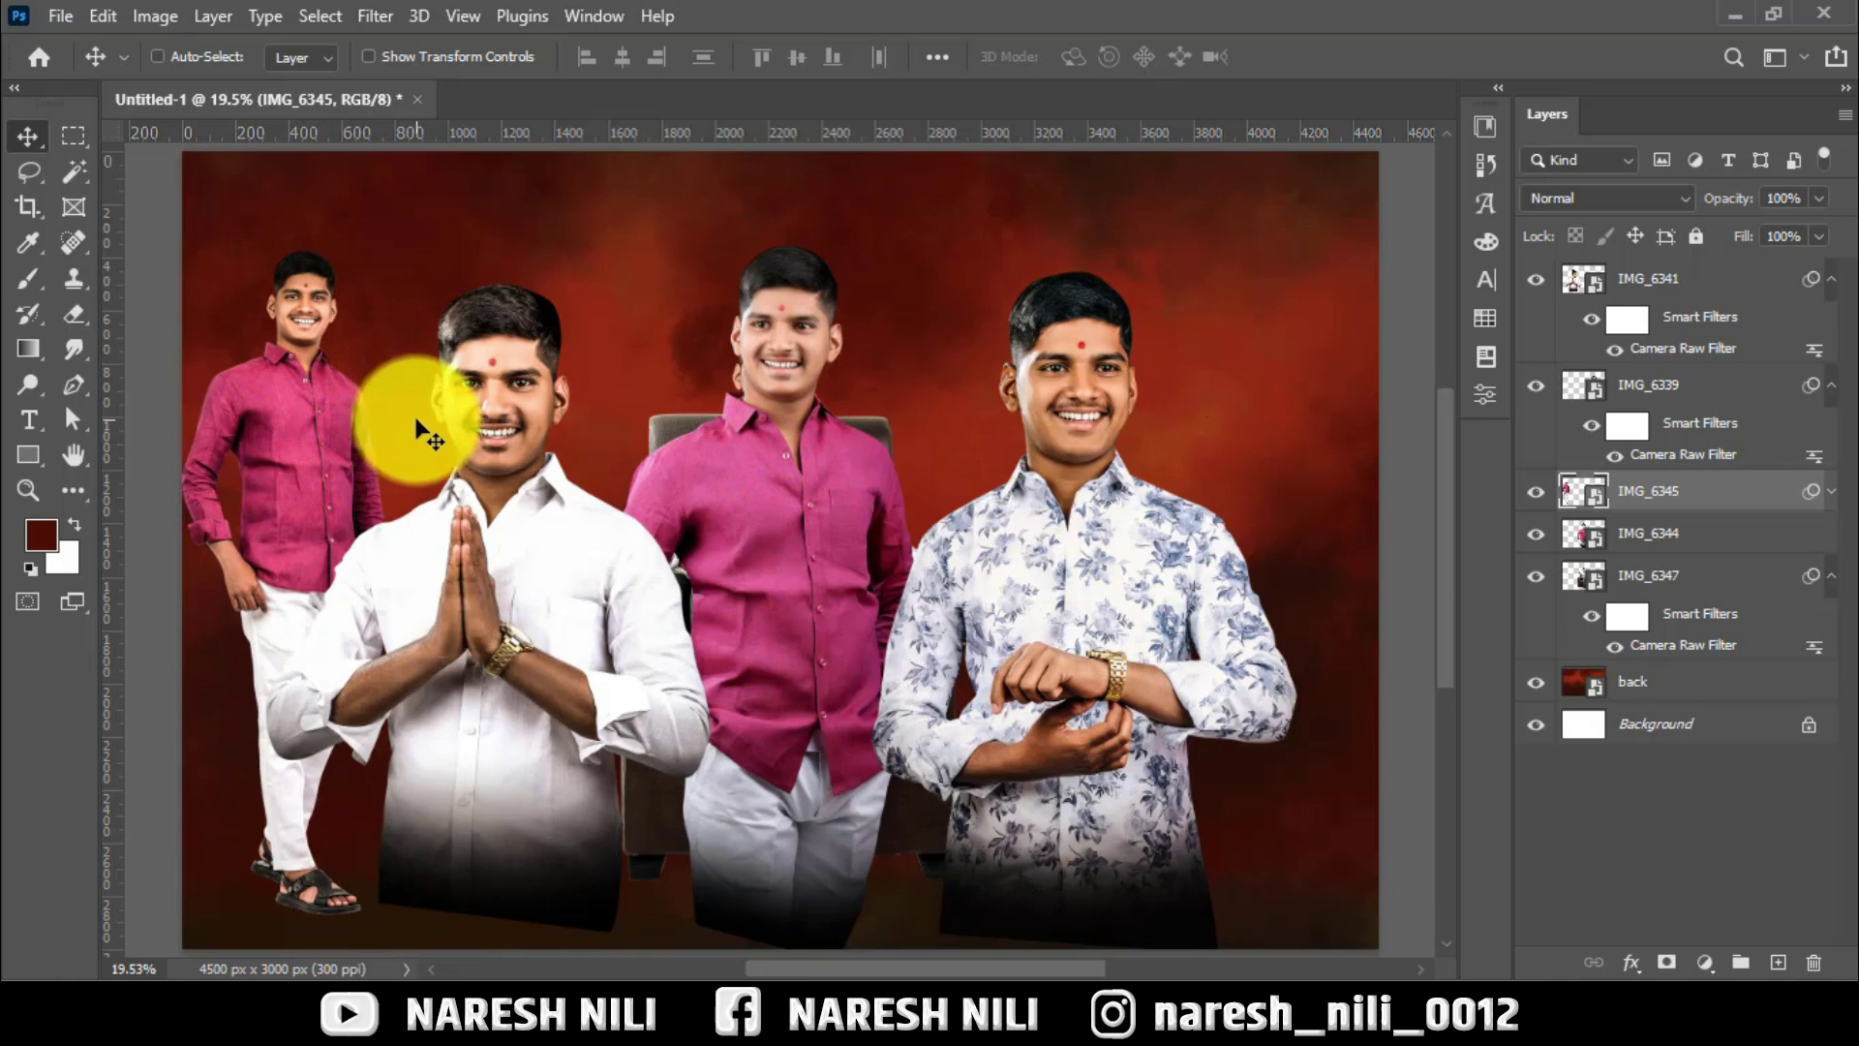
left_click_drag(474, 357, 499, 368)
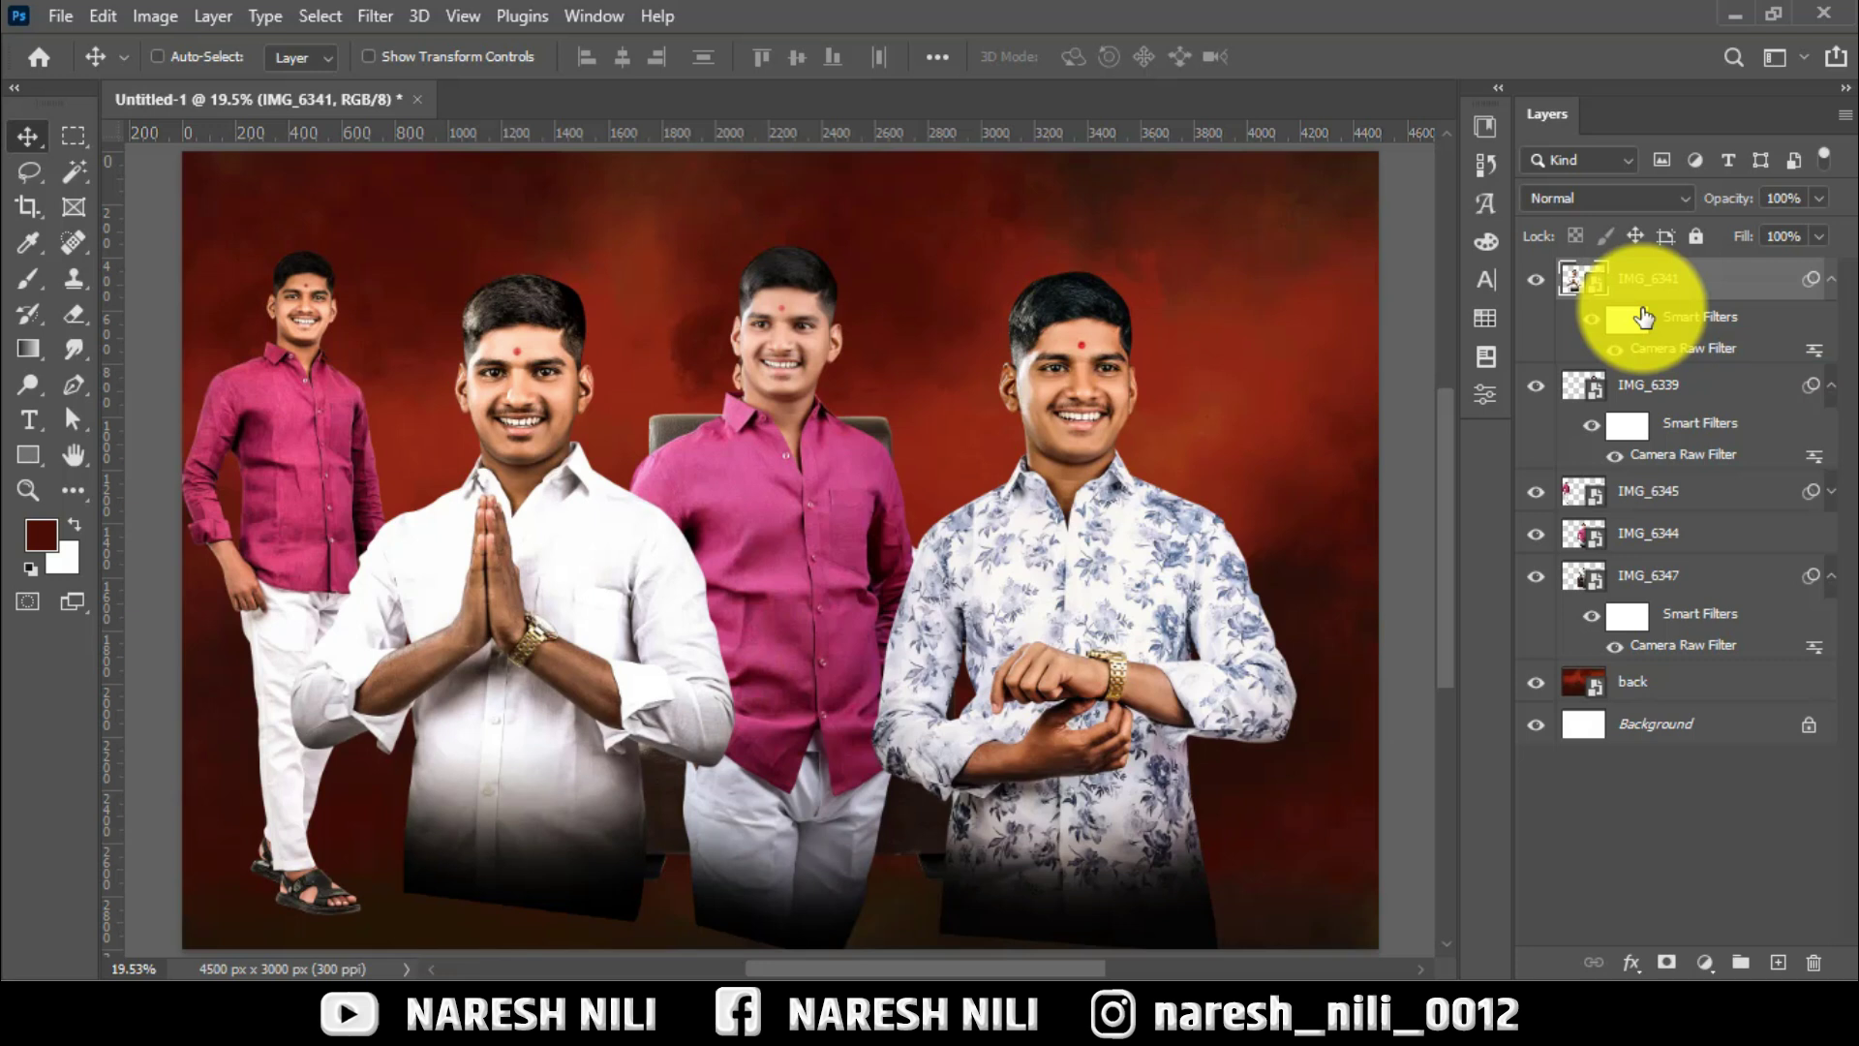
Shift the pink-shirt and floral-shirt men right to reveal the seated armchair man.
scroll(871, 403, "down", 2)
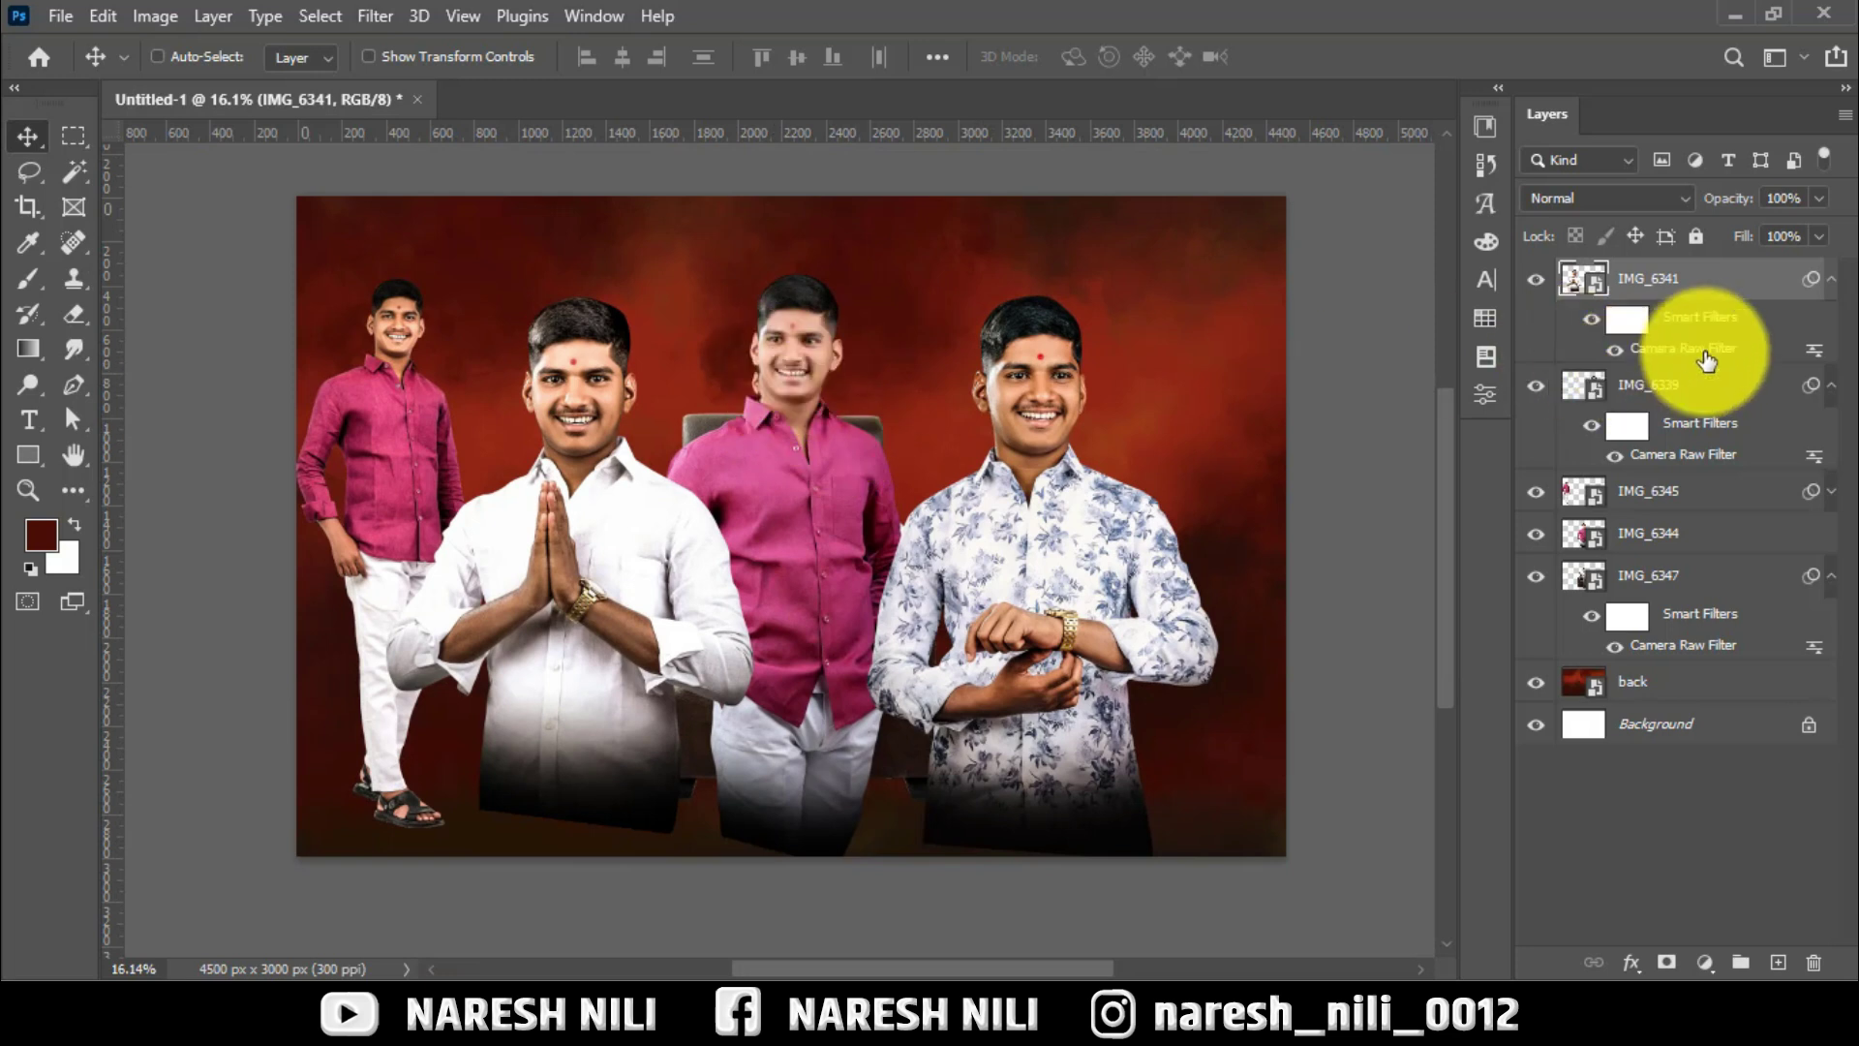
left_click(1721, 310)
key("ctrl")
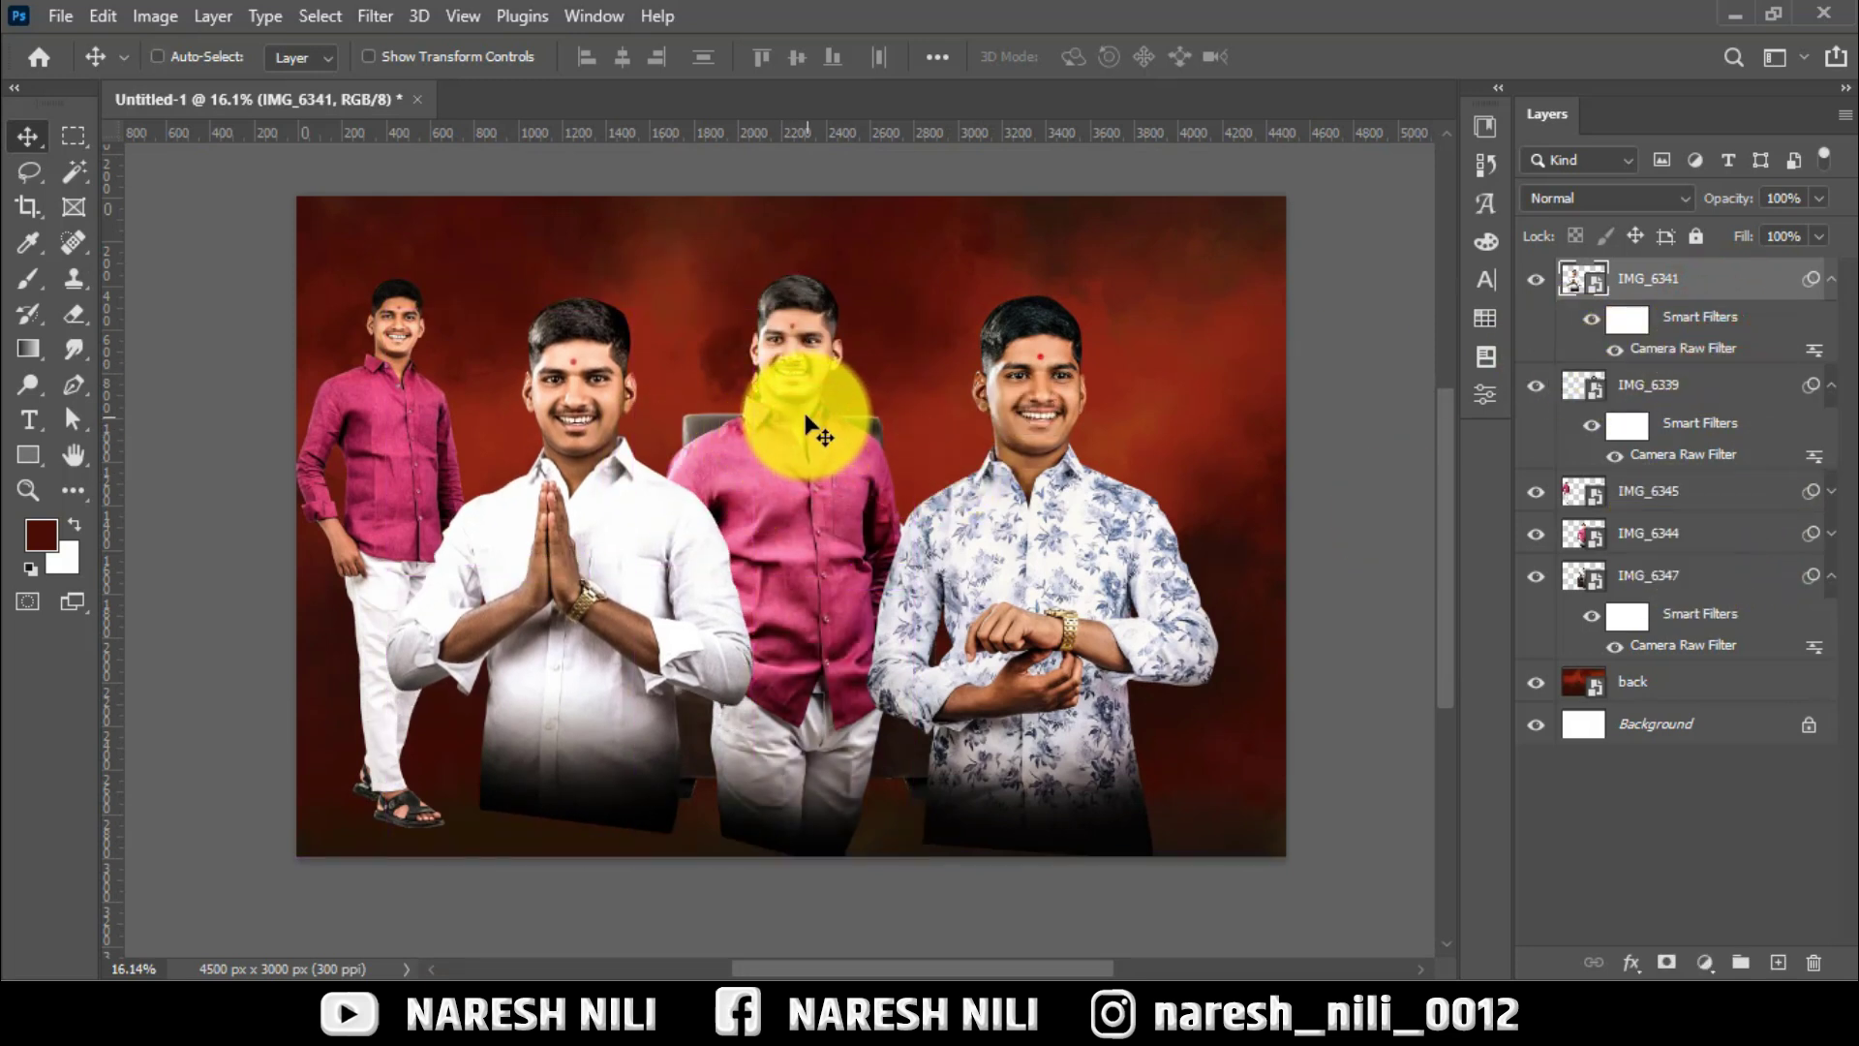
left_click(809, 446, "ctrl")
left_click_drag(810, 445, 963, 457)
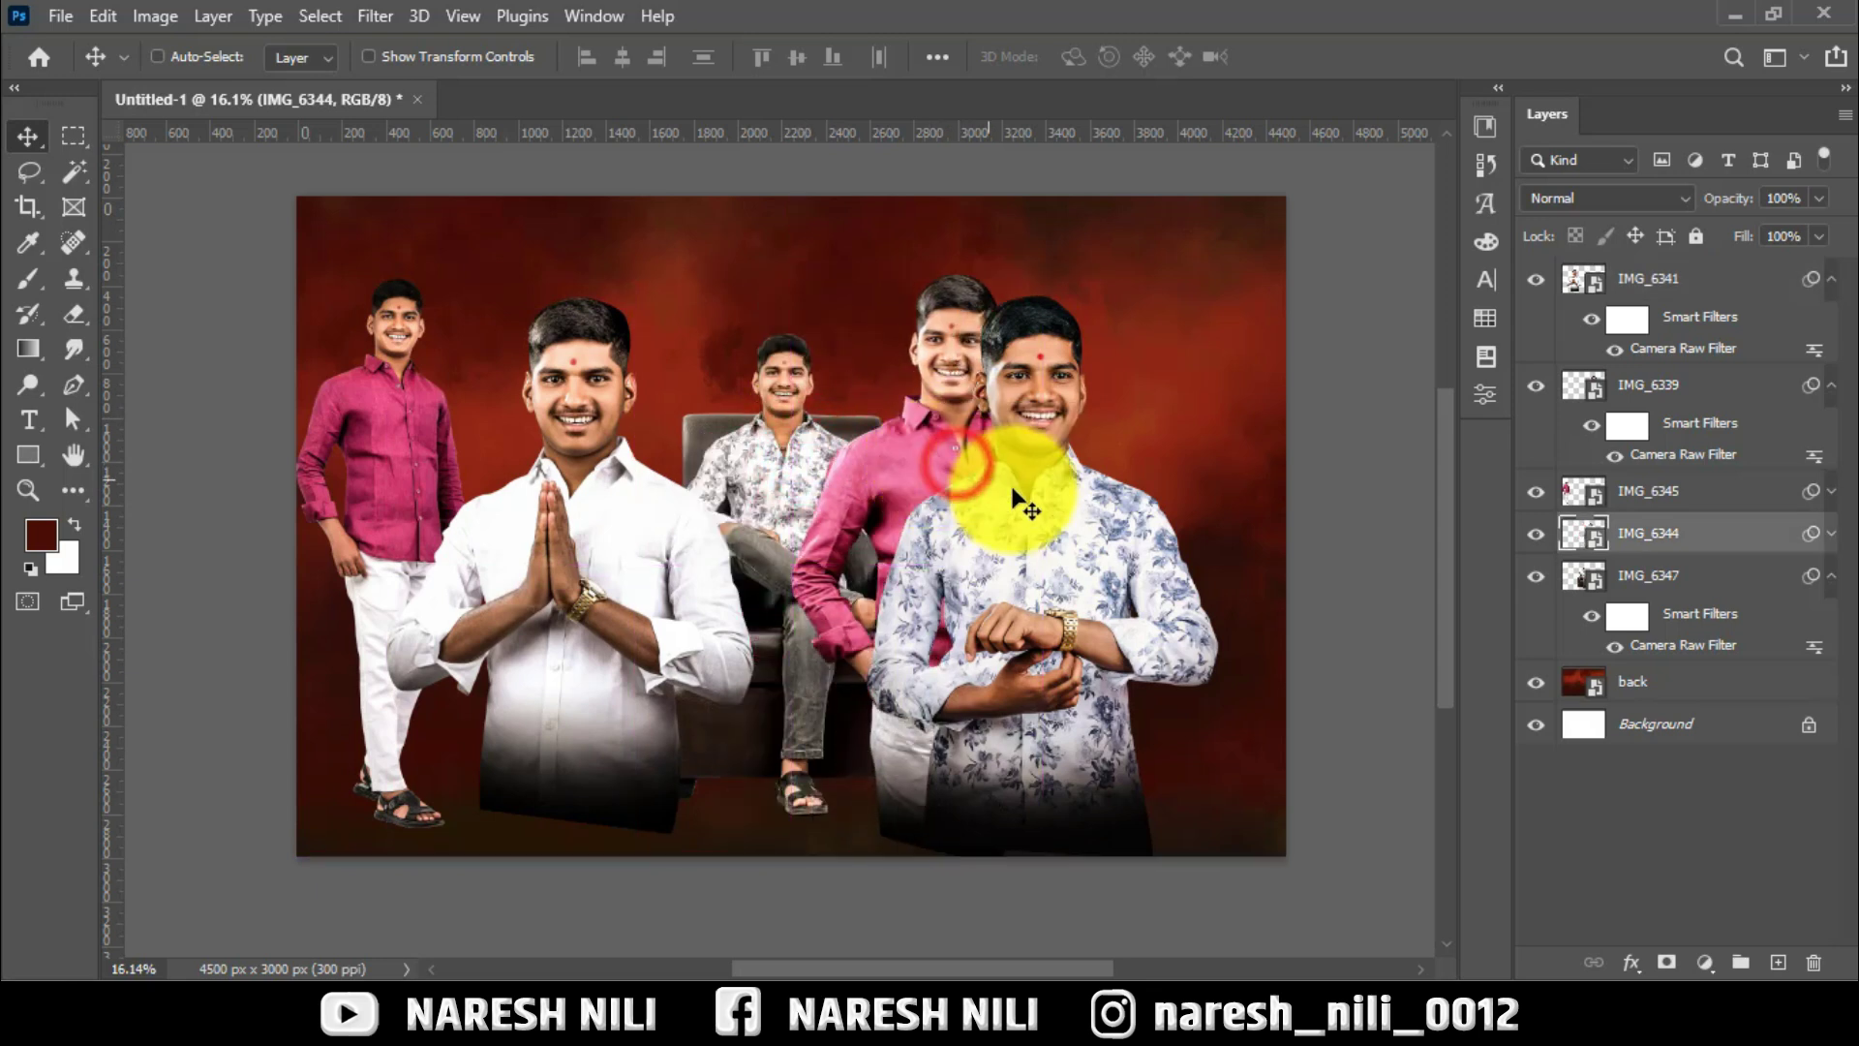
left_click(1042, 520)
left_click_drag(1043, 520, 1161, 520)
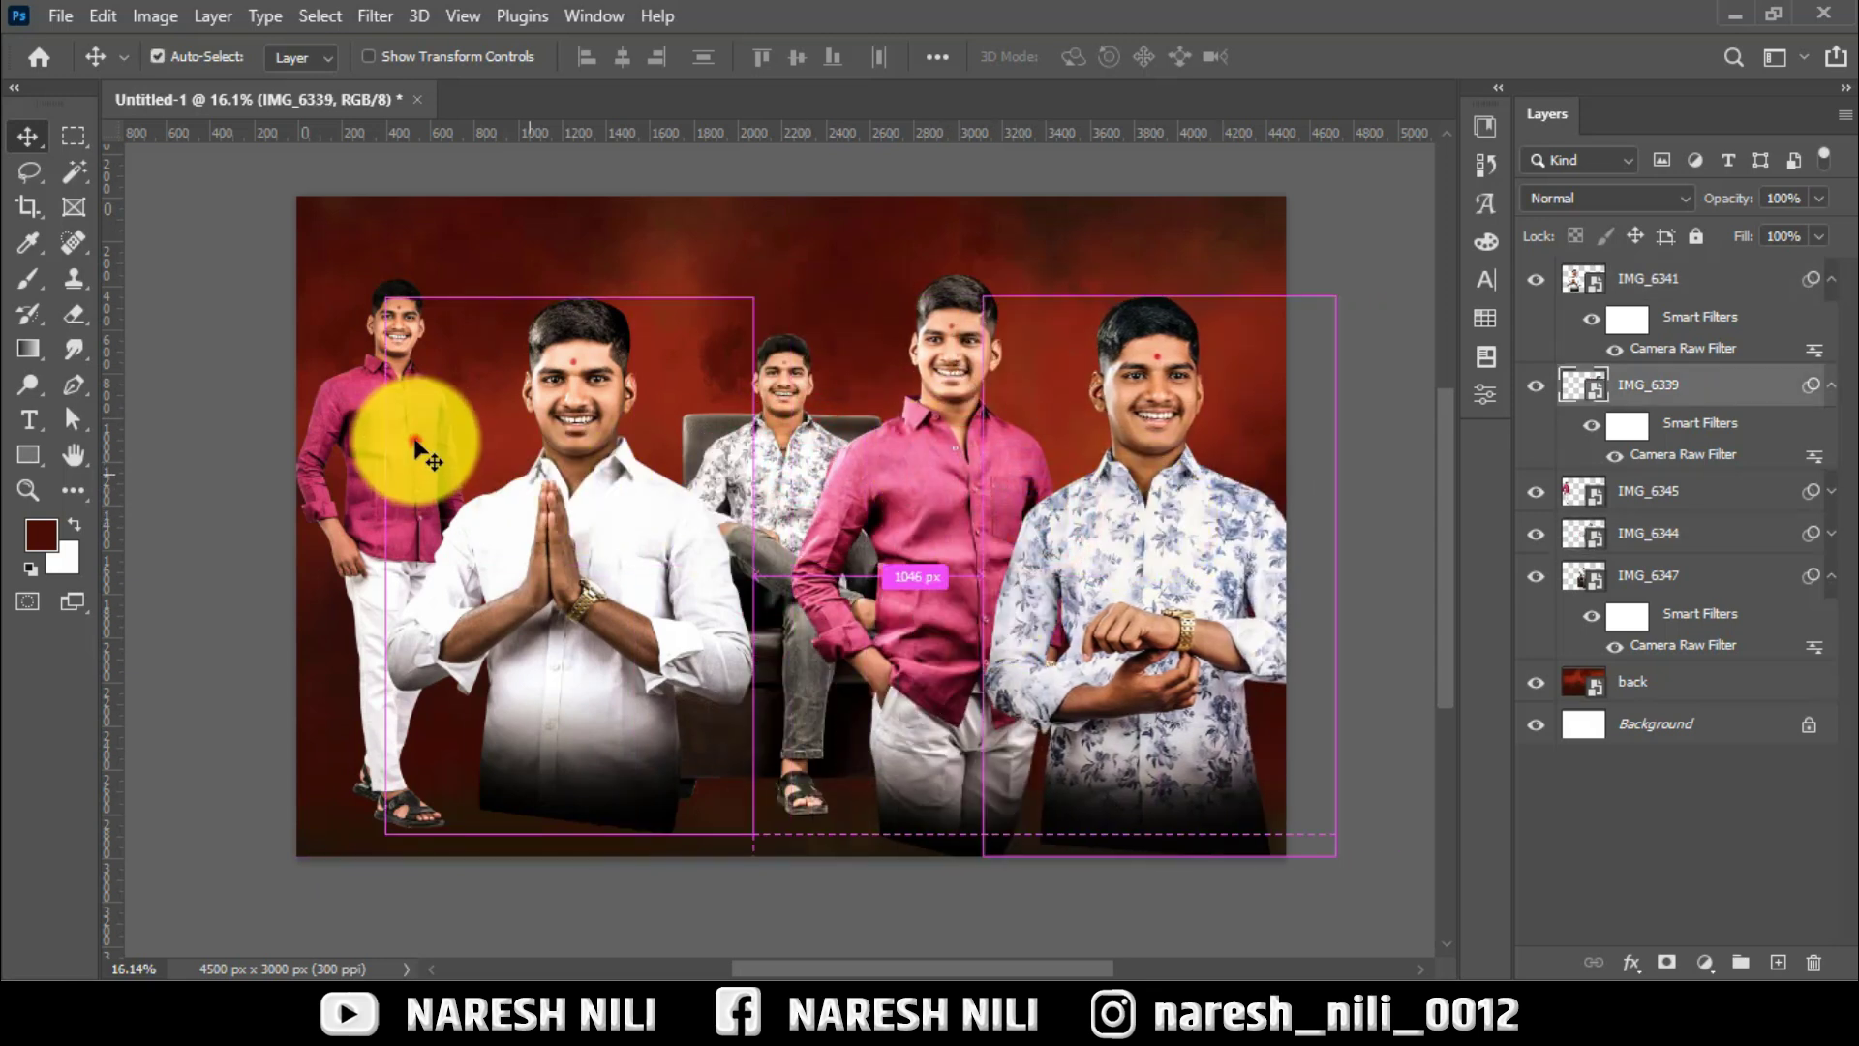
Bring the 0back image from the project folder into the poster.
left_click(389, 449)
left_click(992, 1002)
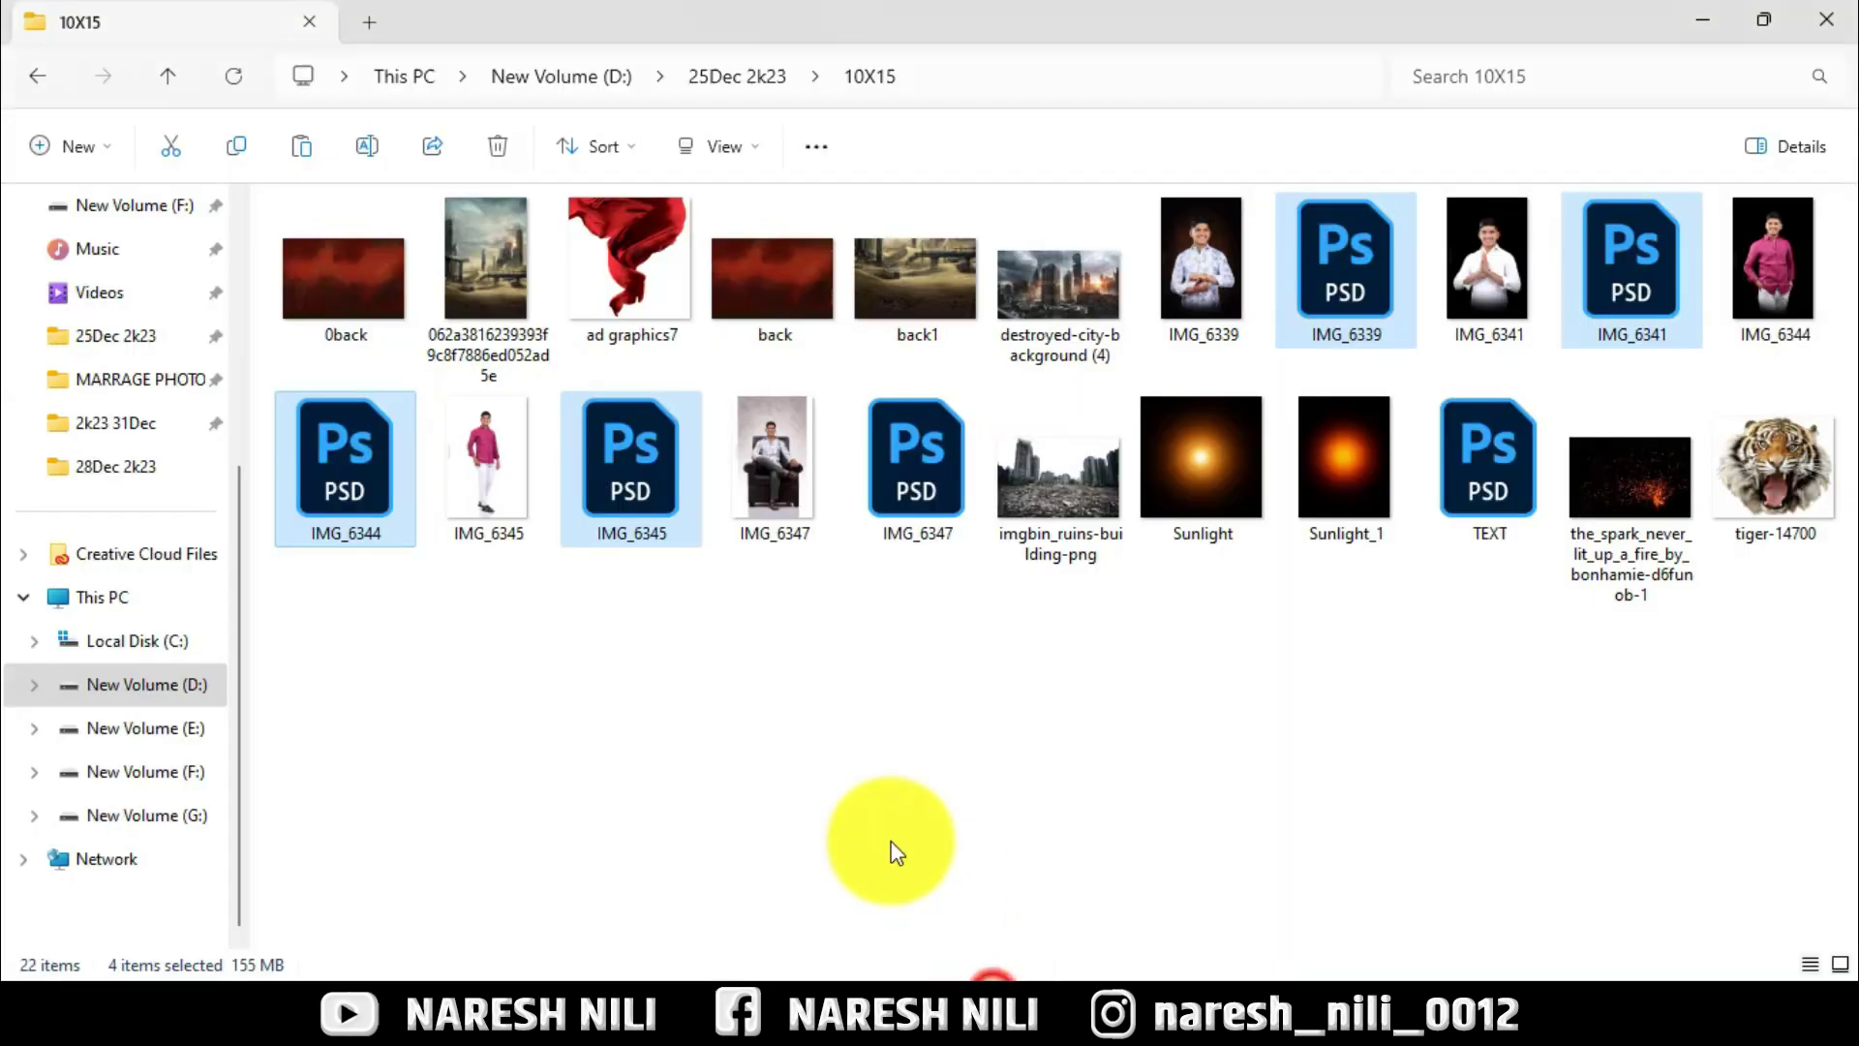
left_click_drag(404, 364, 980, 654)
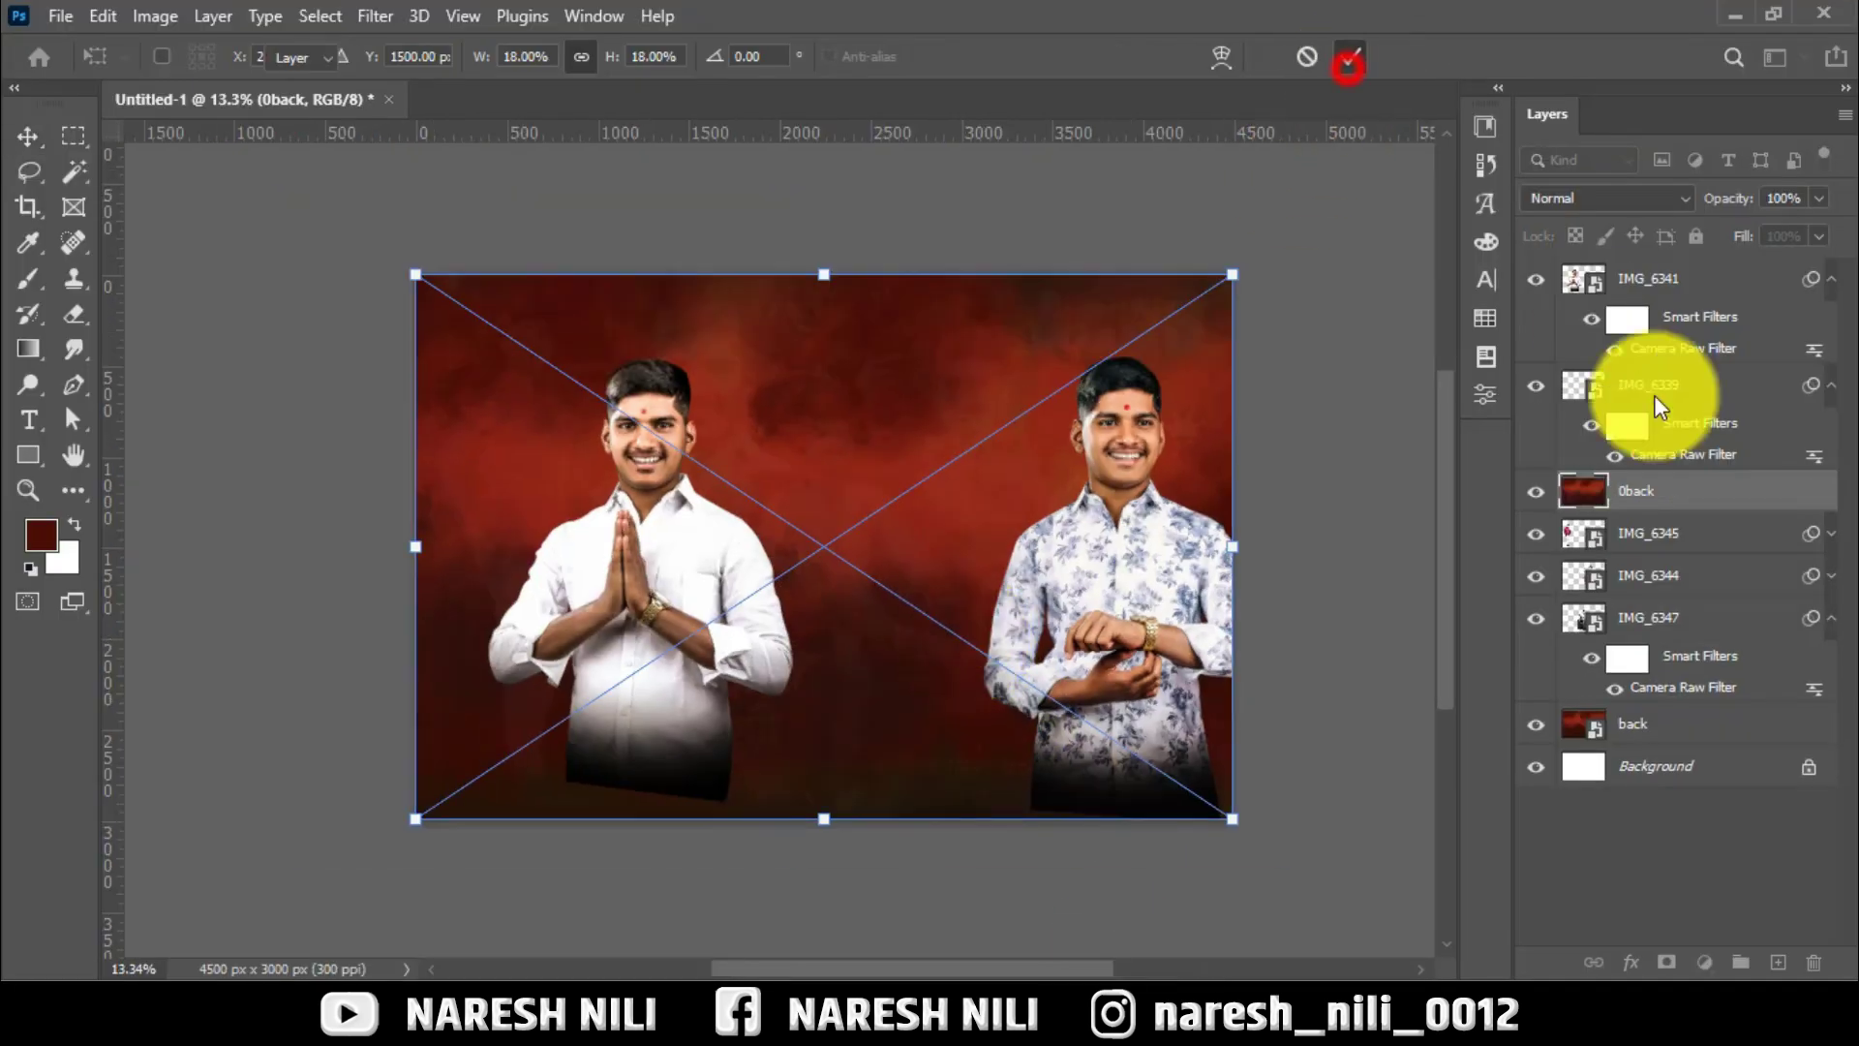
Set 0back beneath the portraits at 59% opacity and hide all portrait layers.
left_click_drag(1597, 494, 1651, 706)
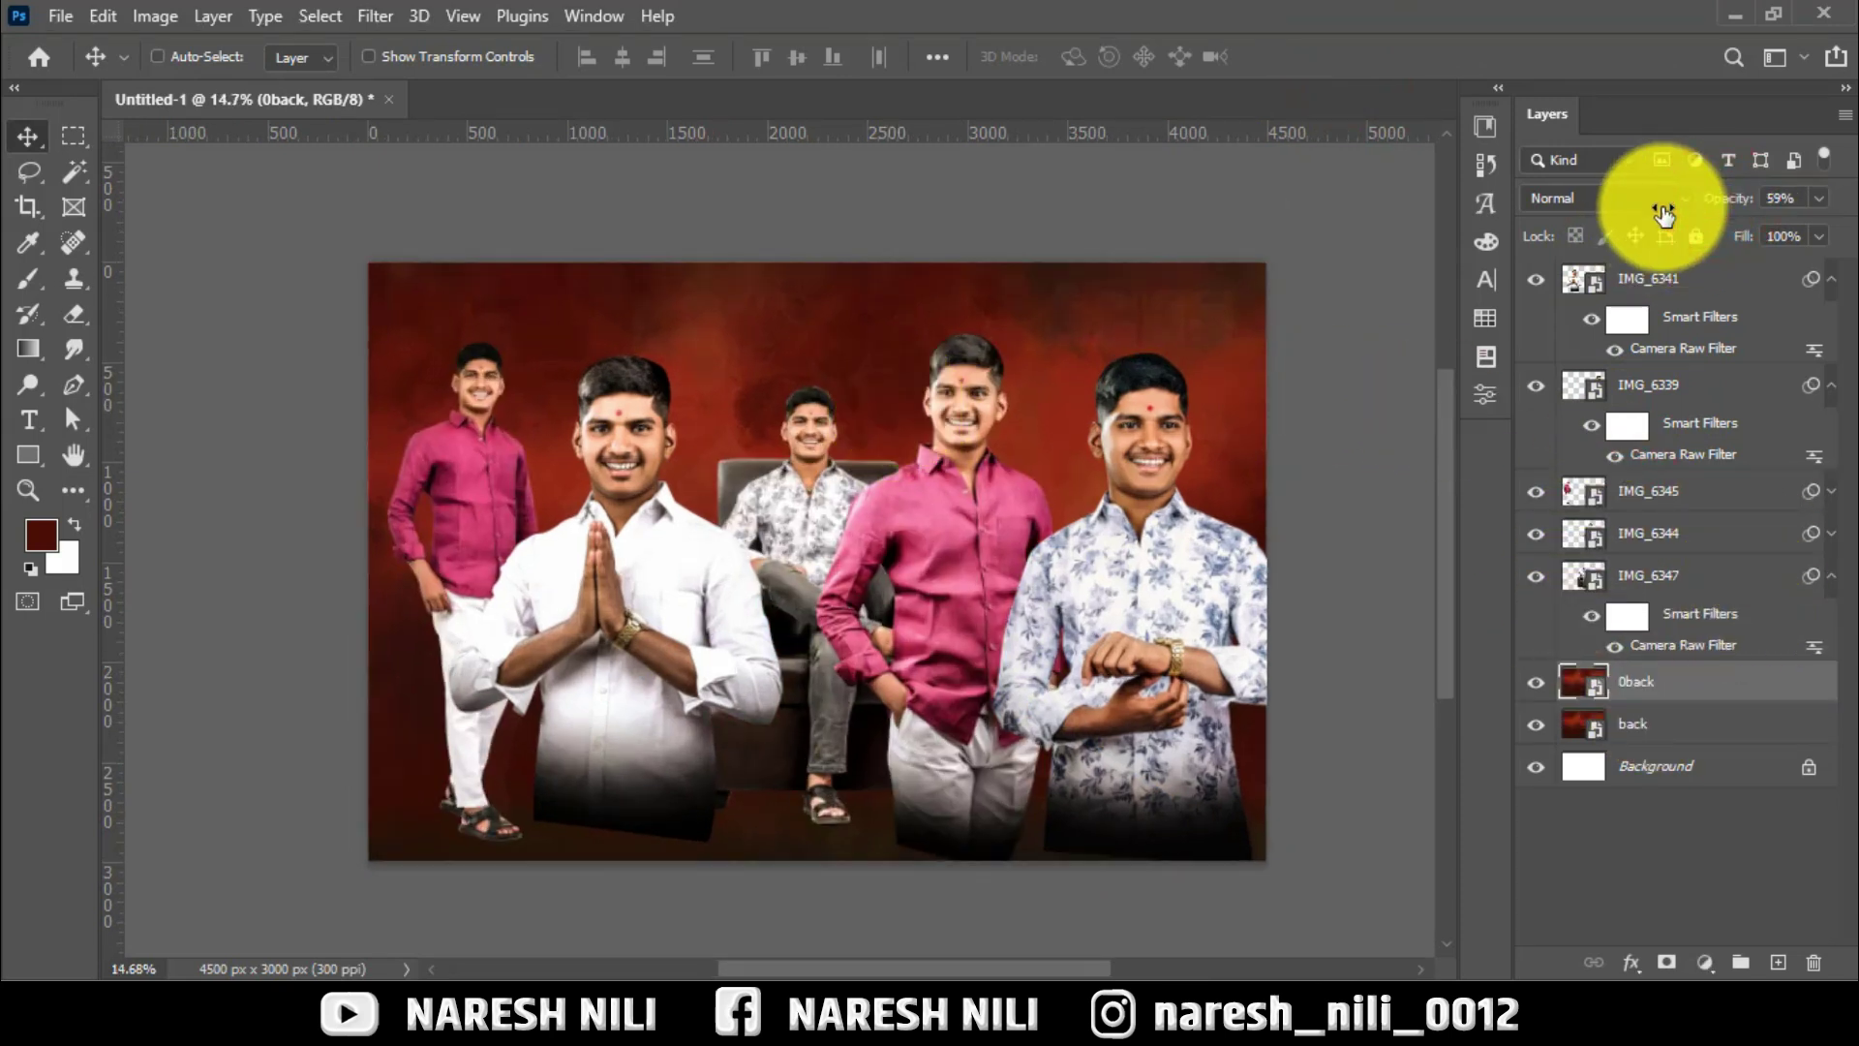
left_click_drag(1536, 574, 1536, 281)
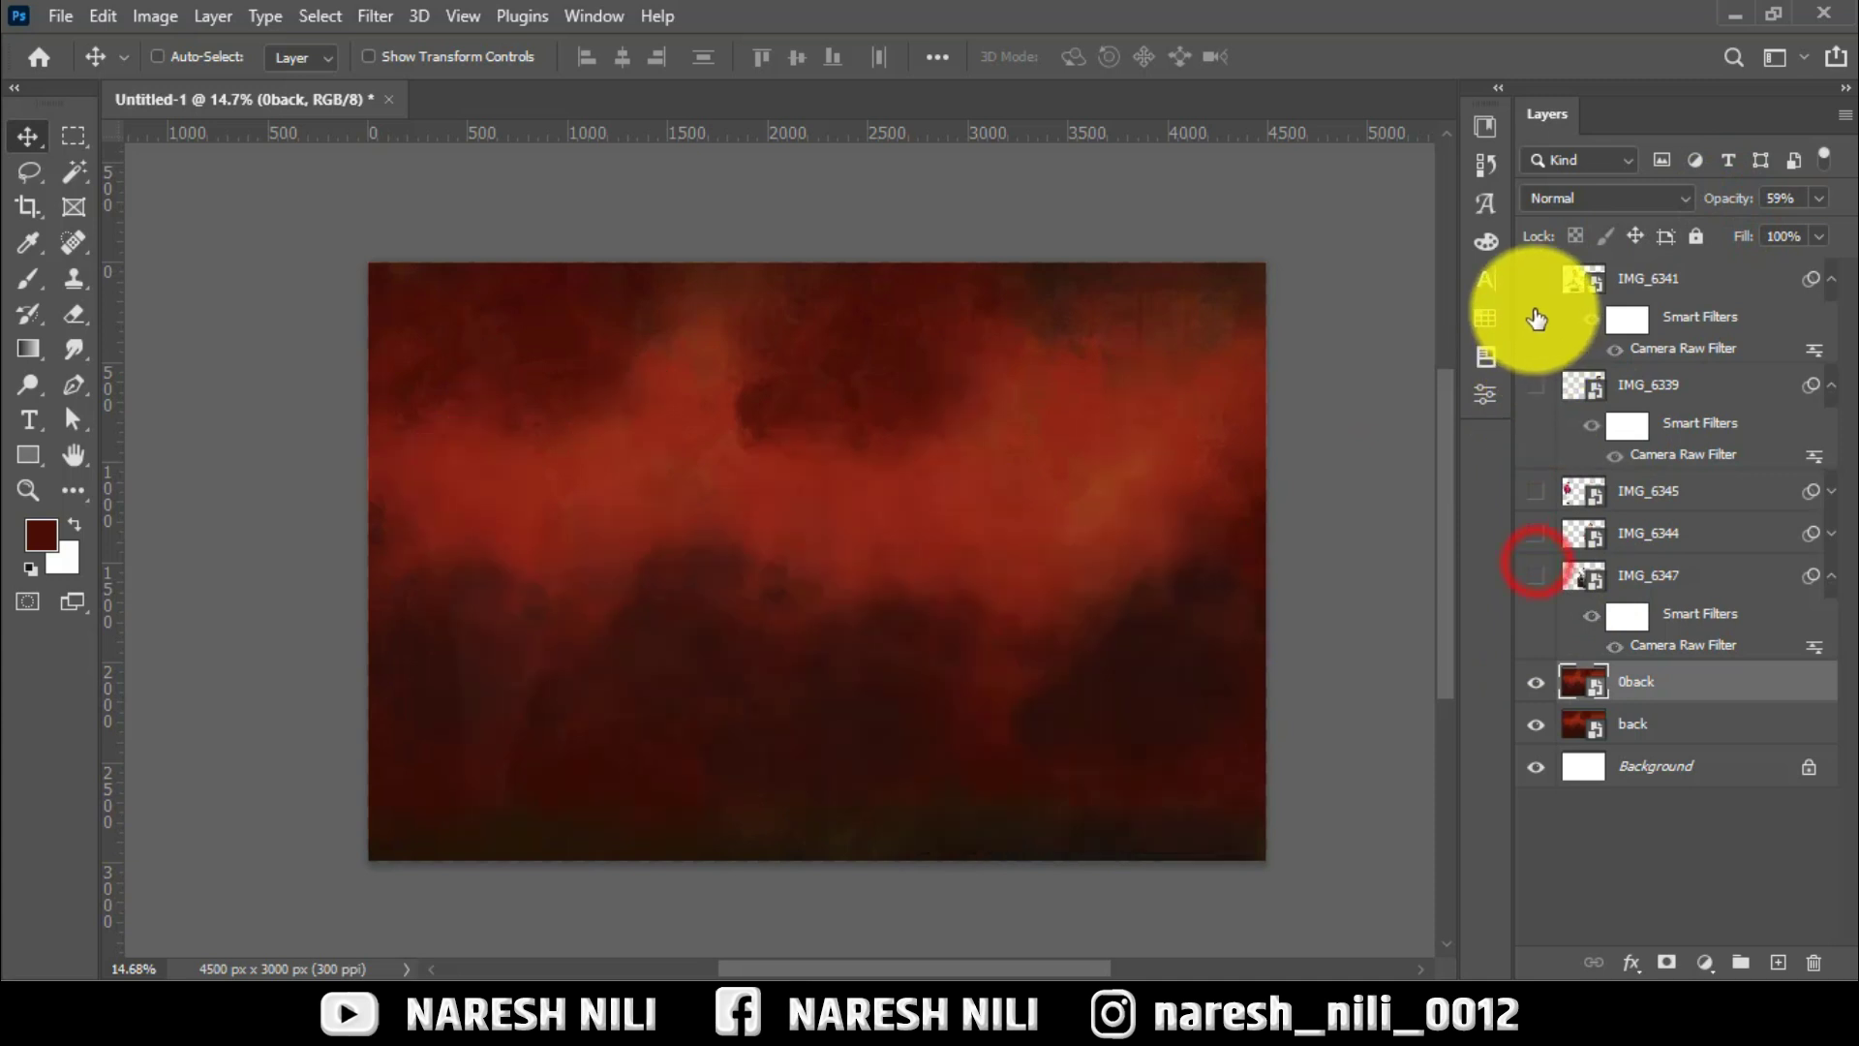
left_click(1830, 279)
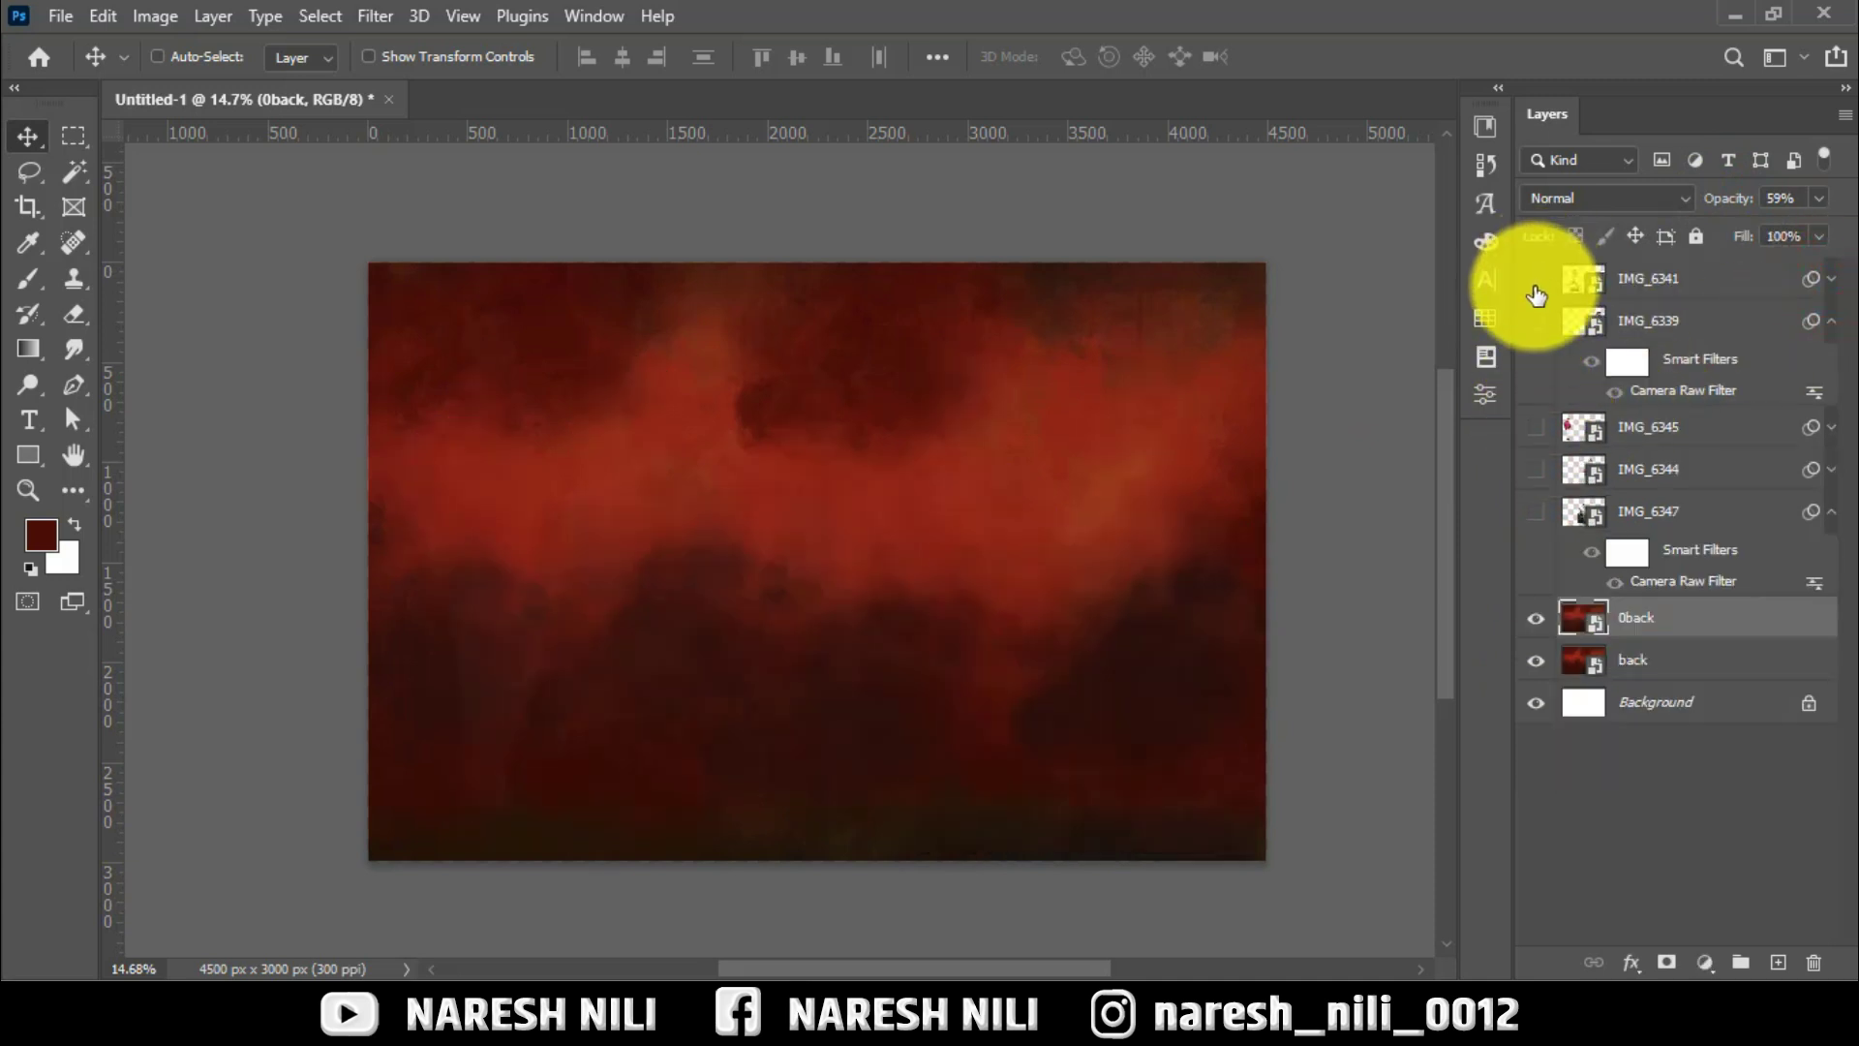
Show IMG_6345 and enlarge the standing pink-shirt man slightly, placing him at the left.
left_click(1536, 427)
left_click(1696, 427)
key("ctrl+t")
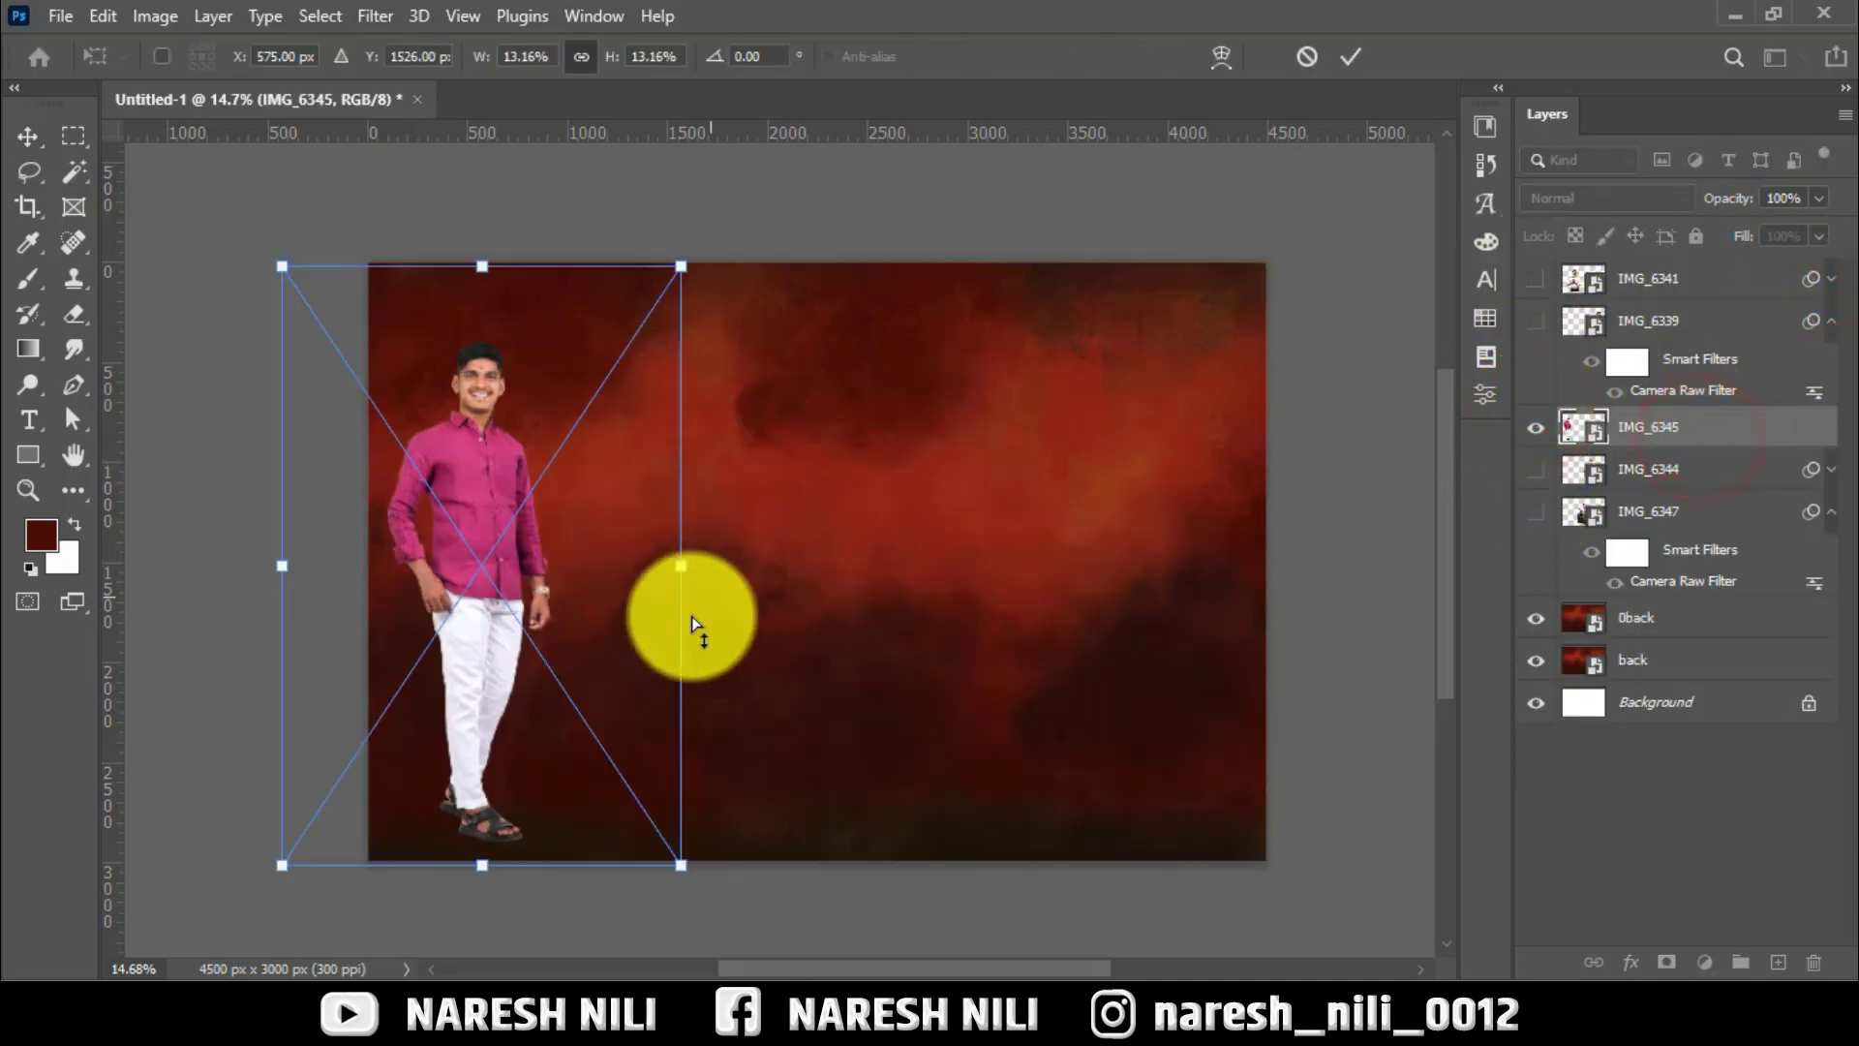
scroll(581, 619, "up", 2)
left_click_drag(489, 635, 560, 537)
scroll(630, 630, "down", 1)
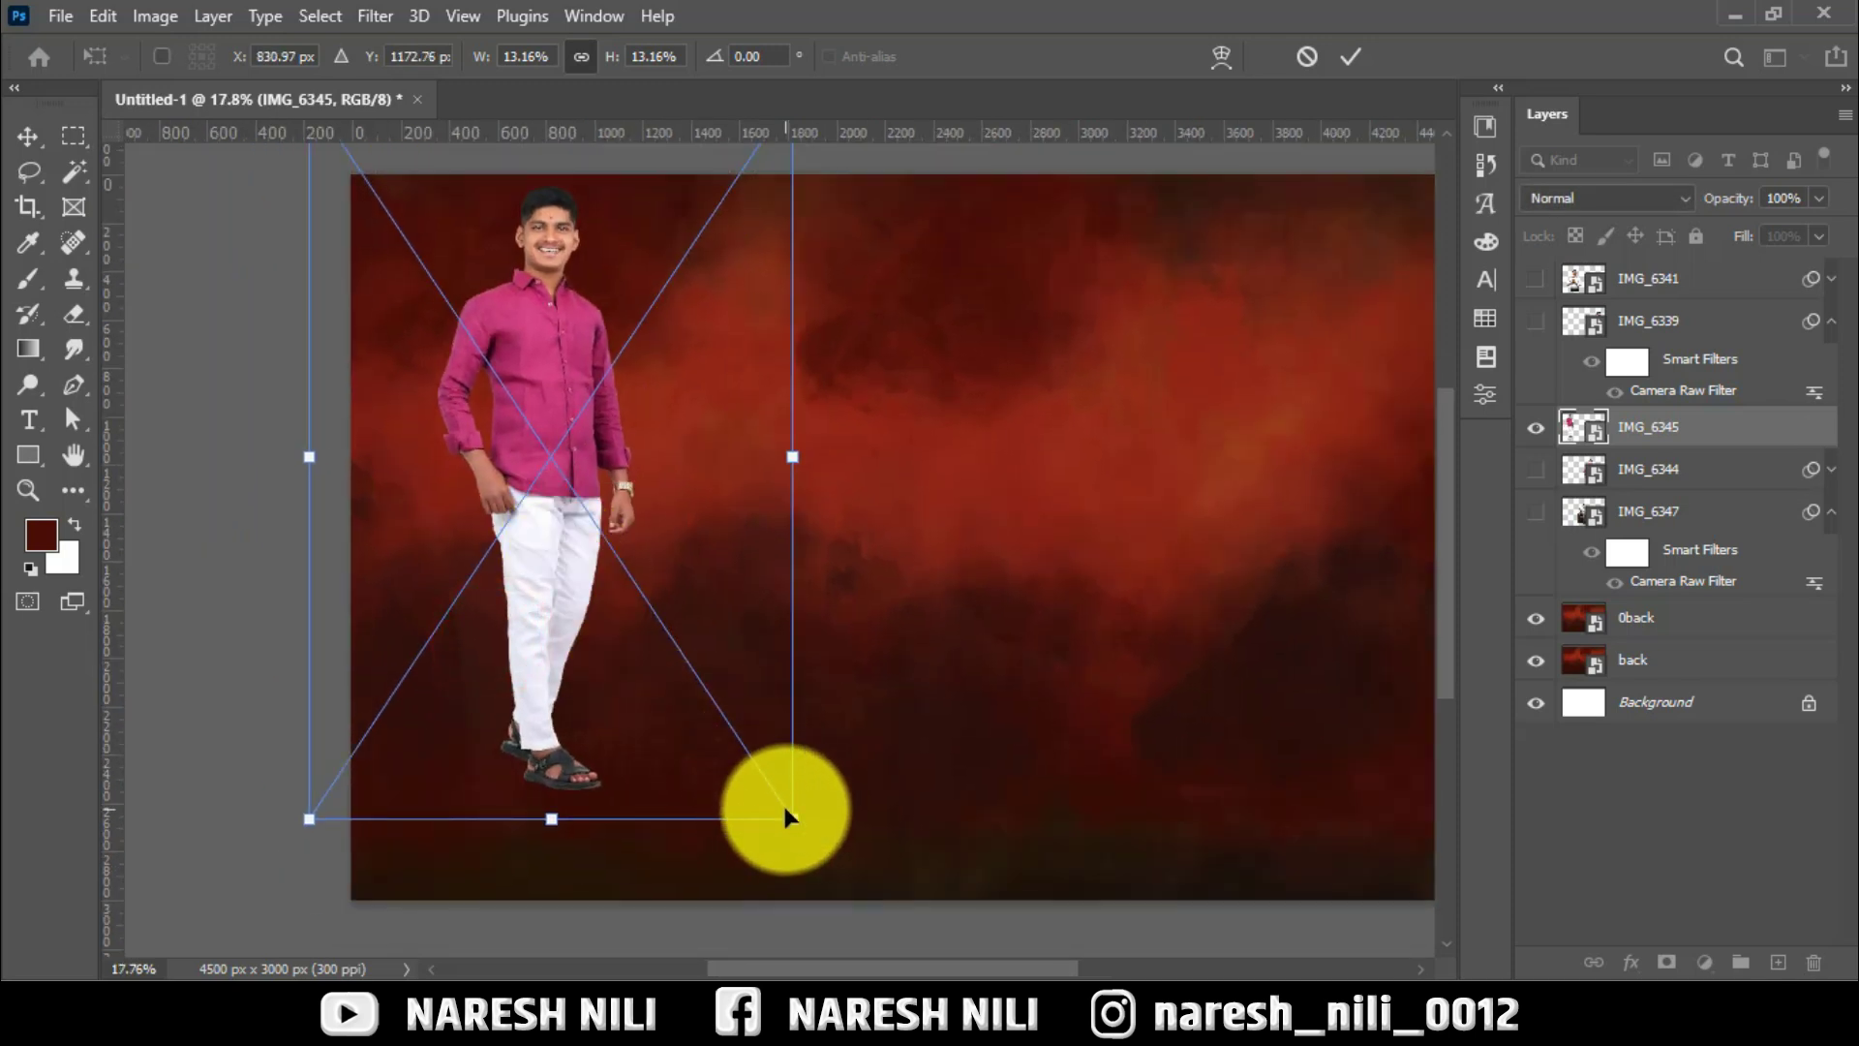
left_click_drag(784, 818, 588, 713)
scroll(1098, 310, "down", 2)
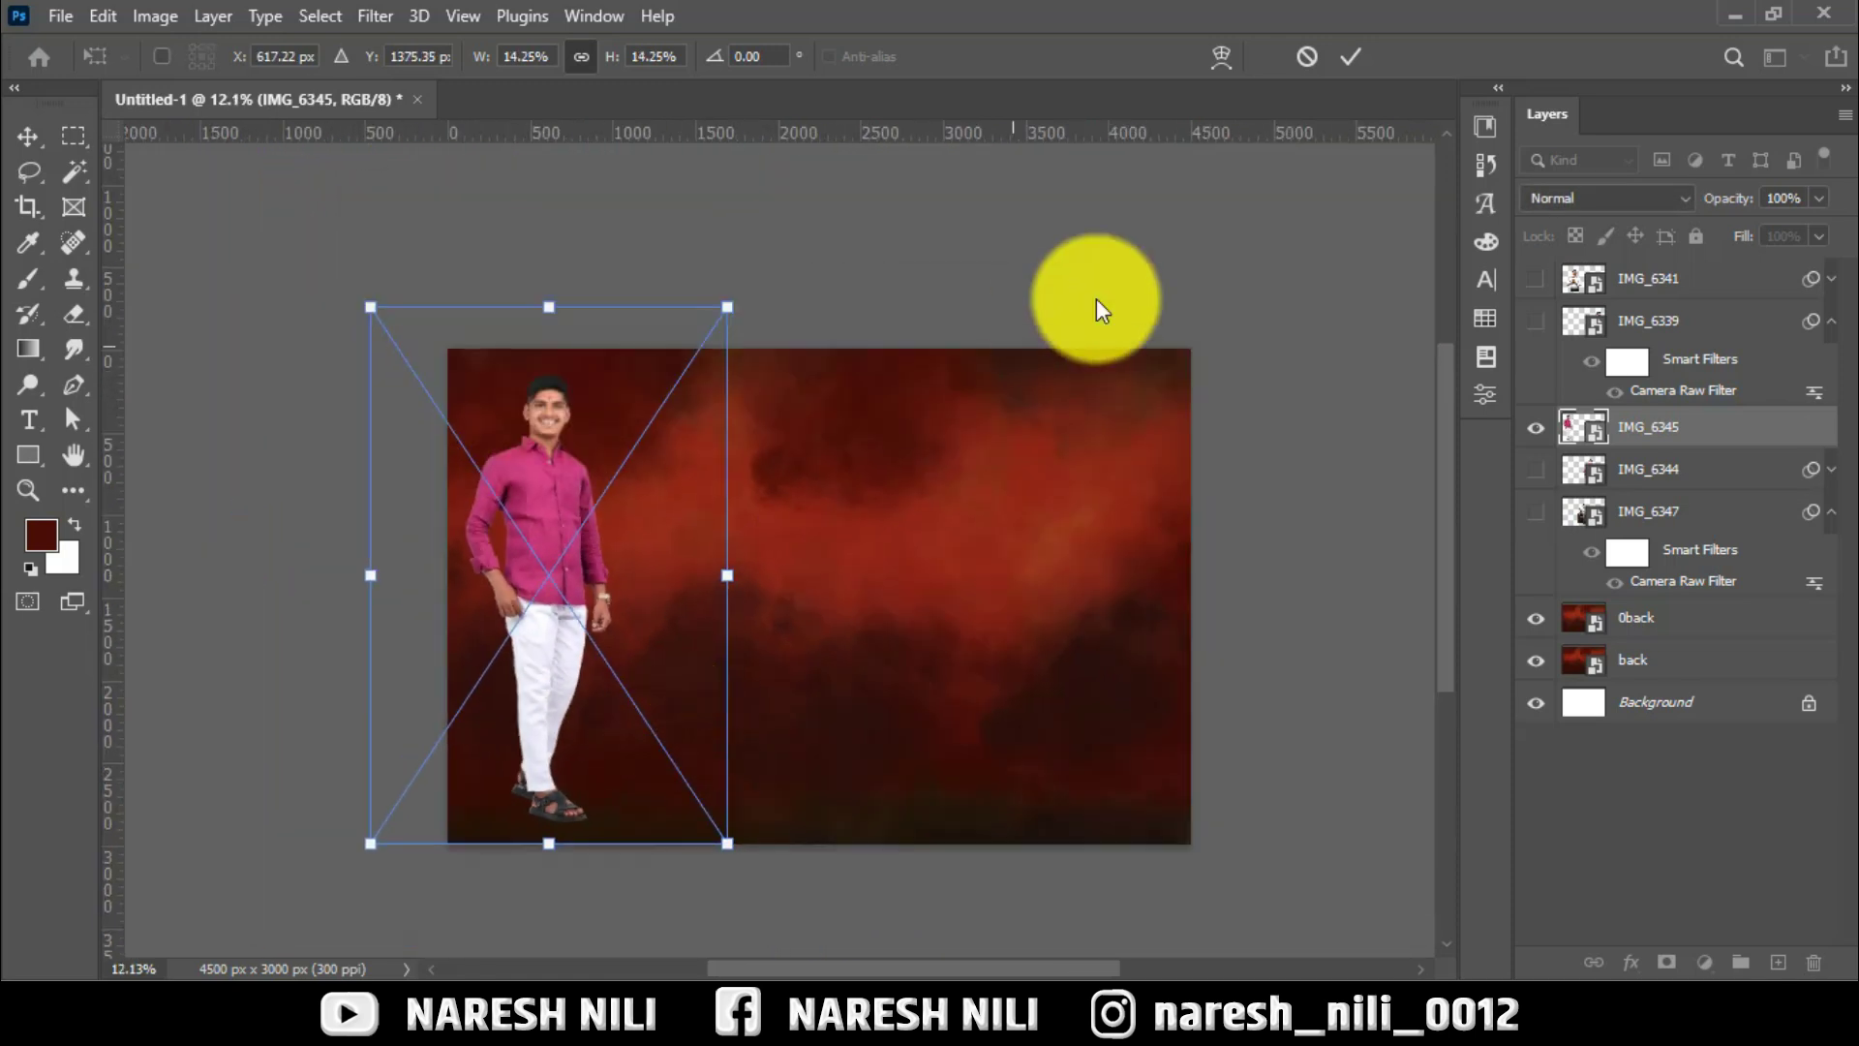
left_click(1351, 56)
mouse_move(572, 557)
left_mouse_down()
mouse_move(624, 597)
mouse_move(541, 559)
left_mouse_up()
Show the seated IMG_6347 man and move him to the centre, leaving IMG_6344 hidden.
scroll(600, 542, "up", 1)
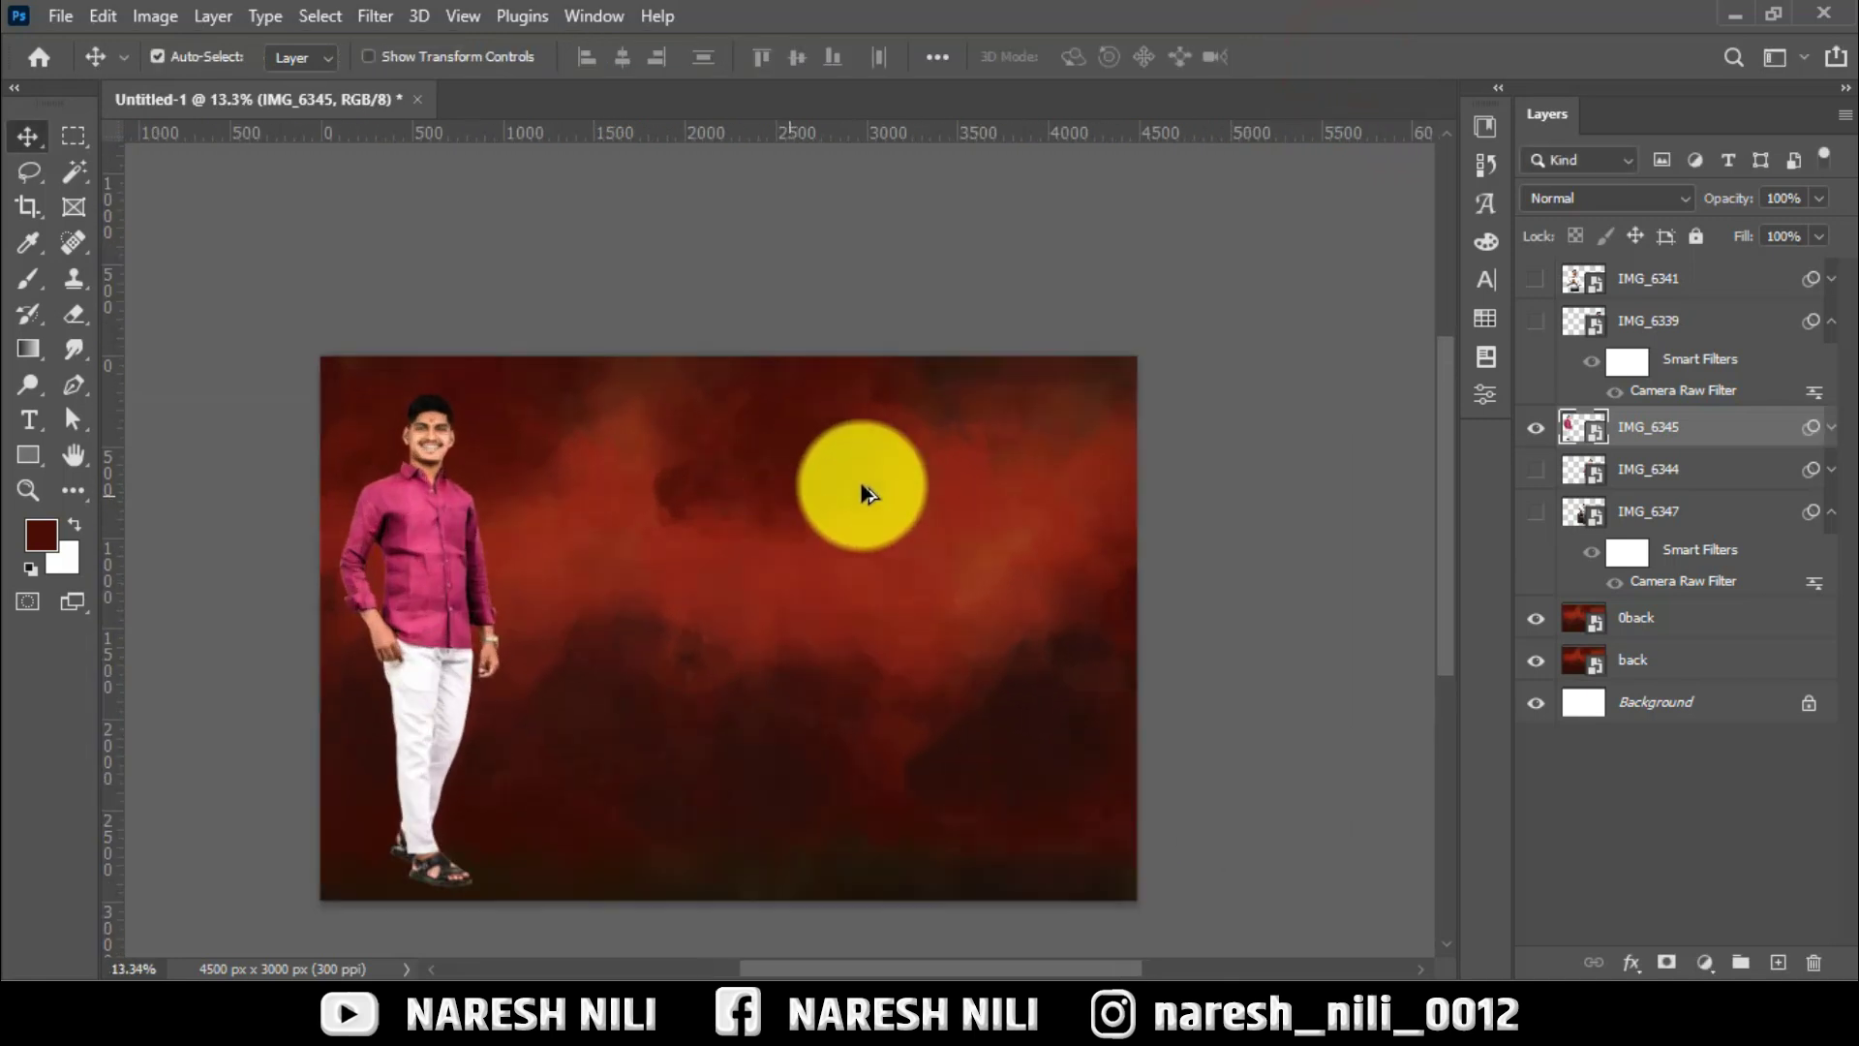
left_click(1536, 469)
left_click(1646, 469)
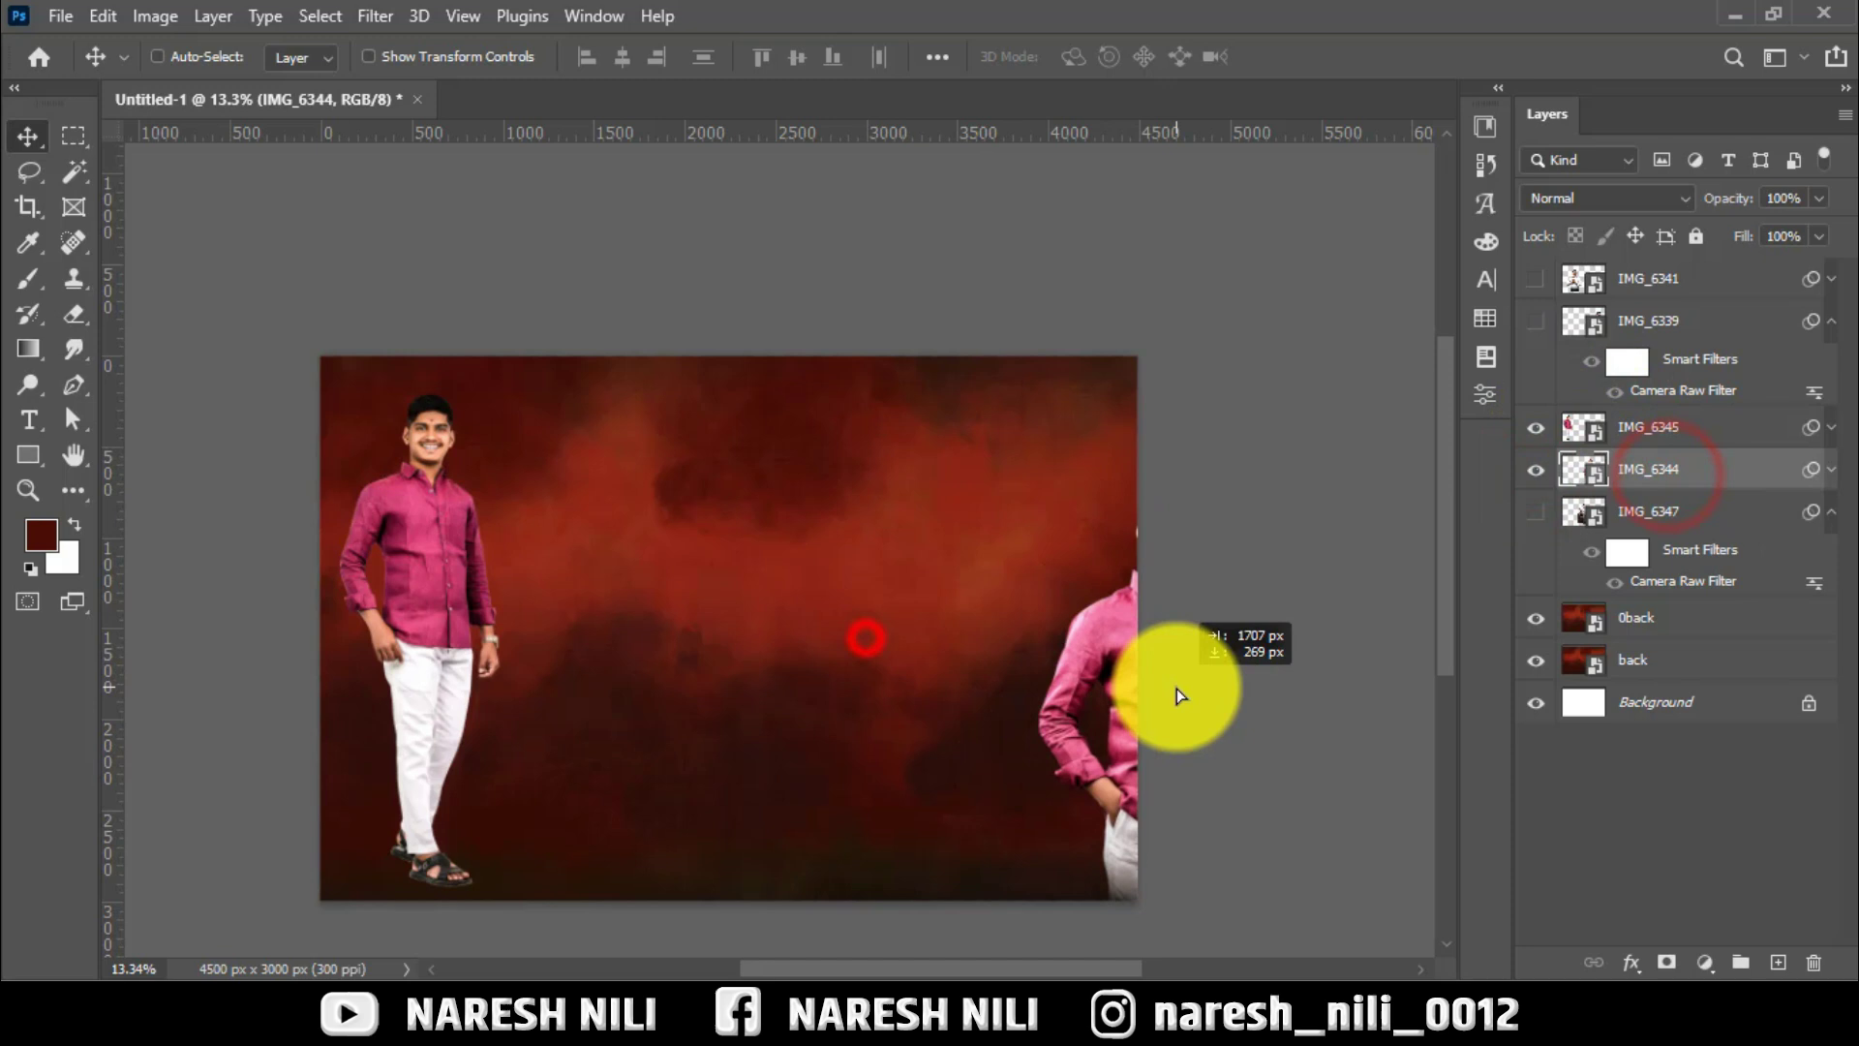
left_click(1534, 466)
left_click(1537, 511)
mouse_move(726, 664)
left_mouse_down()
mouse_move(935, 689)
mouse_move(712, 684)
mouse_move(851, 601)
mouse_move(851, 658)
left_mouse_up()
scroll(678, 813, "up", 3)
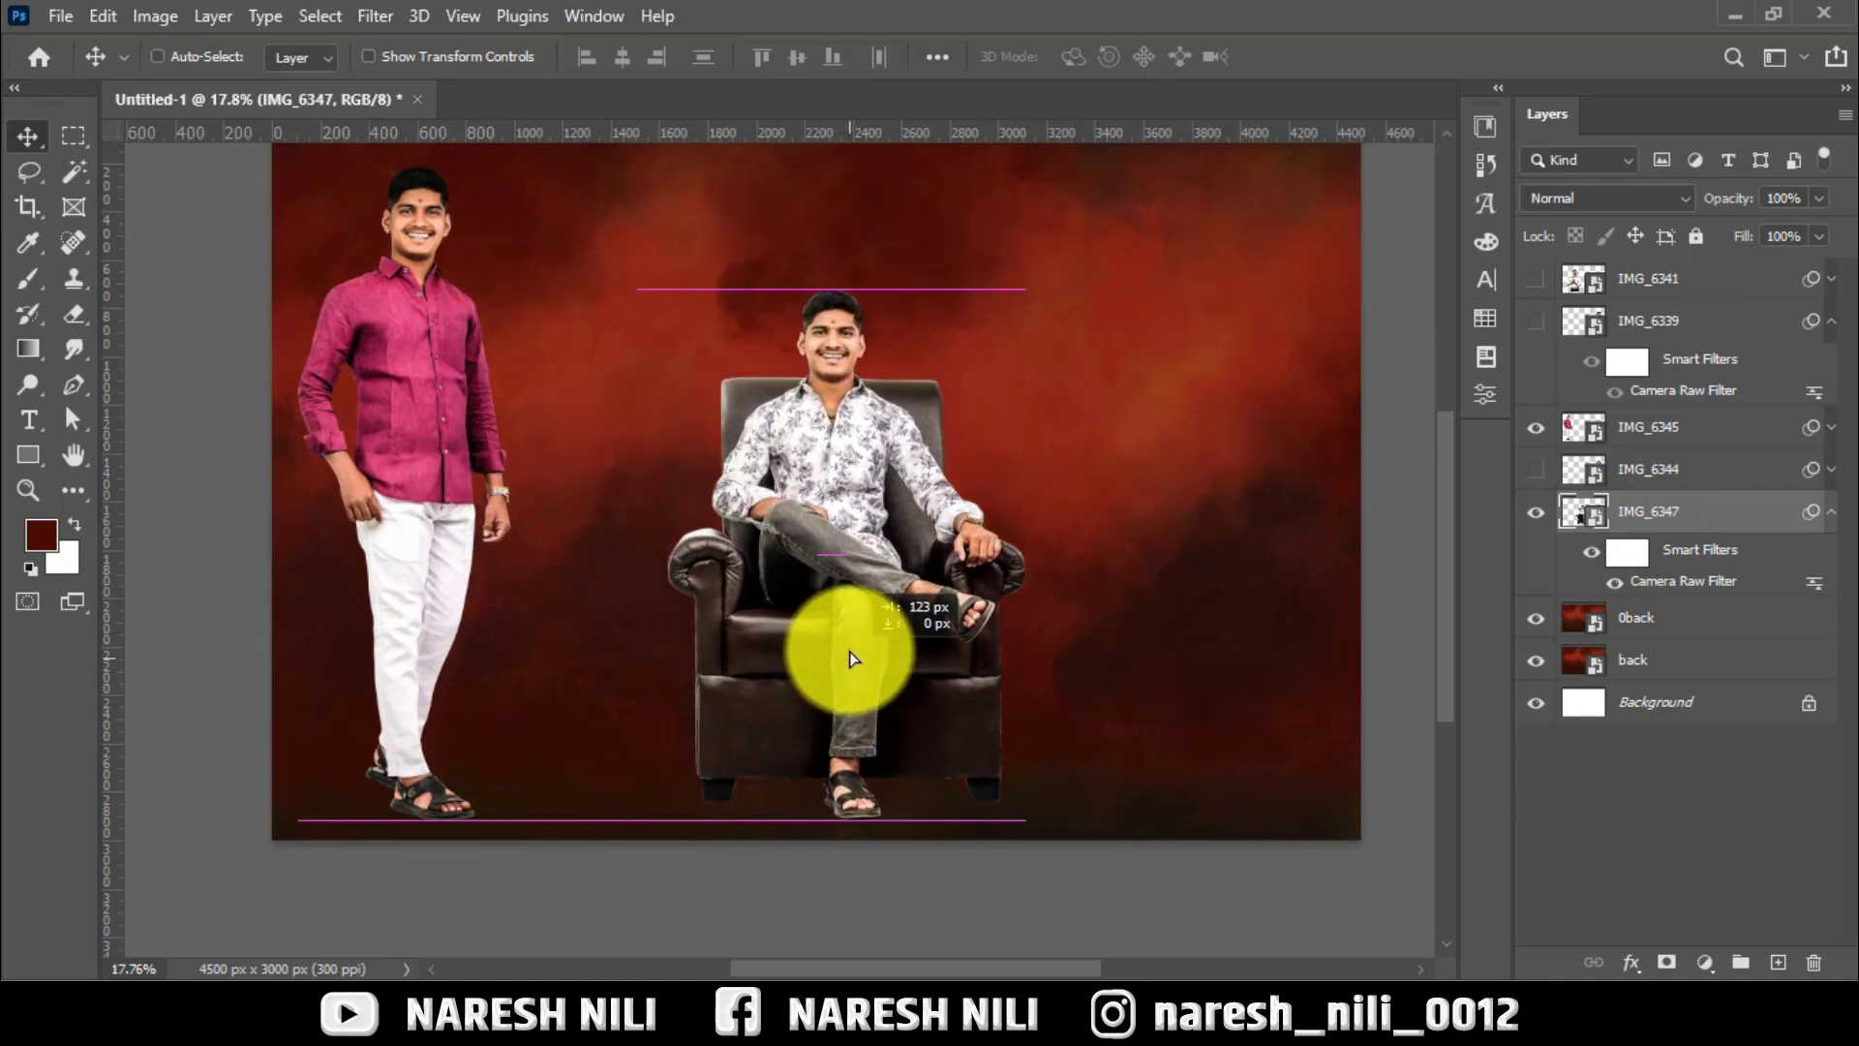
scroll(871, 620, "up", 3)
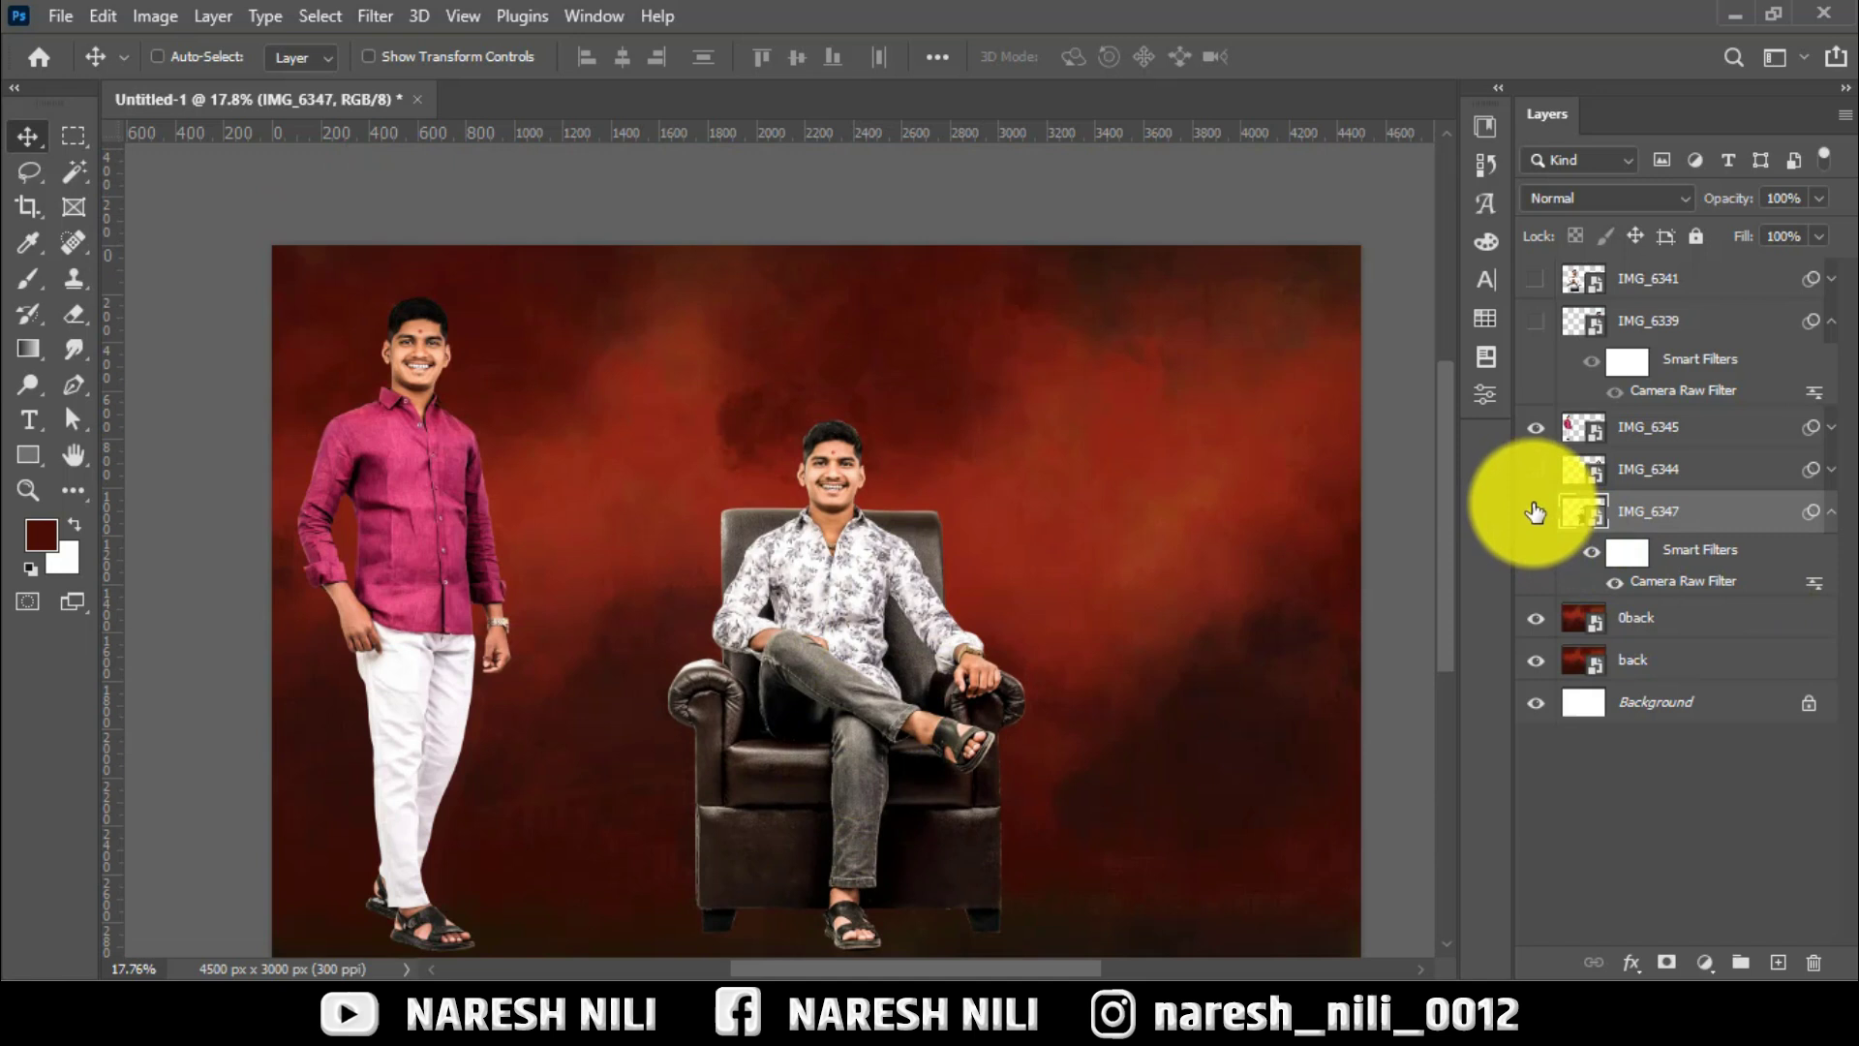
Stack IMG_6344 below IMG_6347 and move the pink-shirt man behind the armchair.
left_click(1535, 511)
left_click(1651, 510)
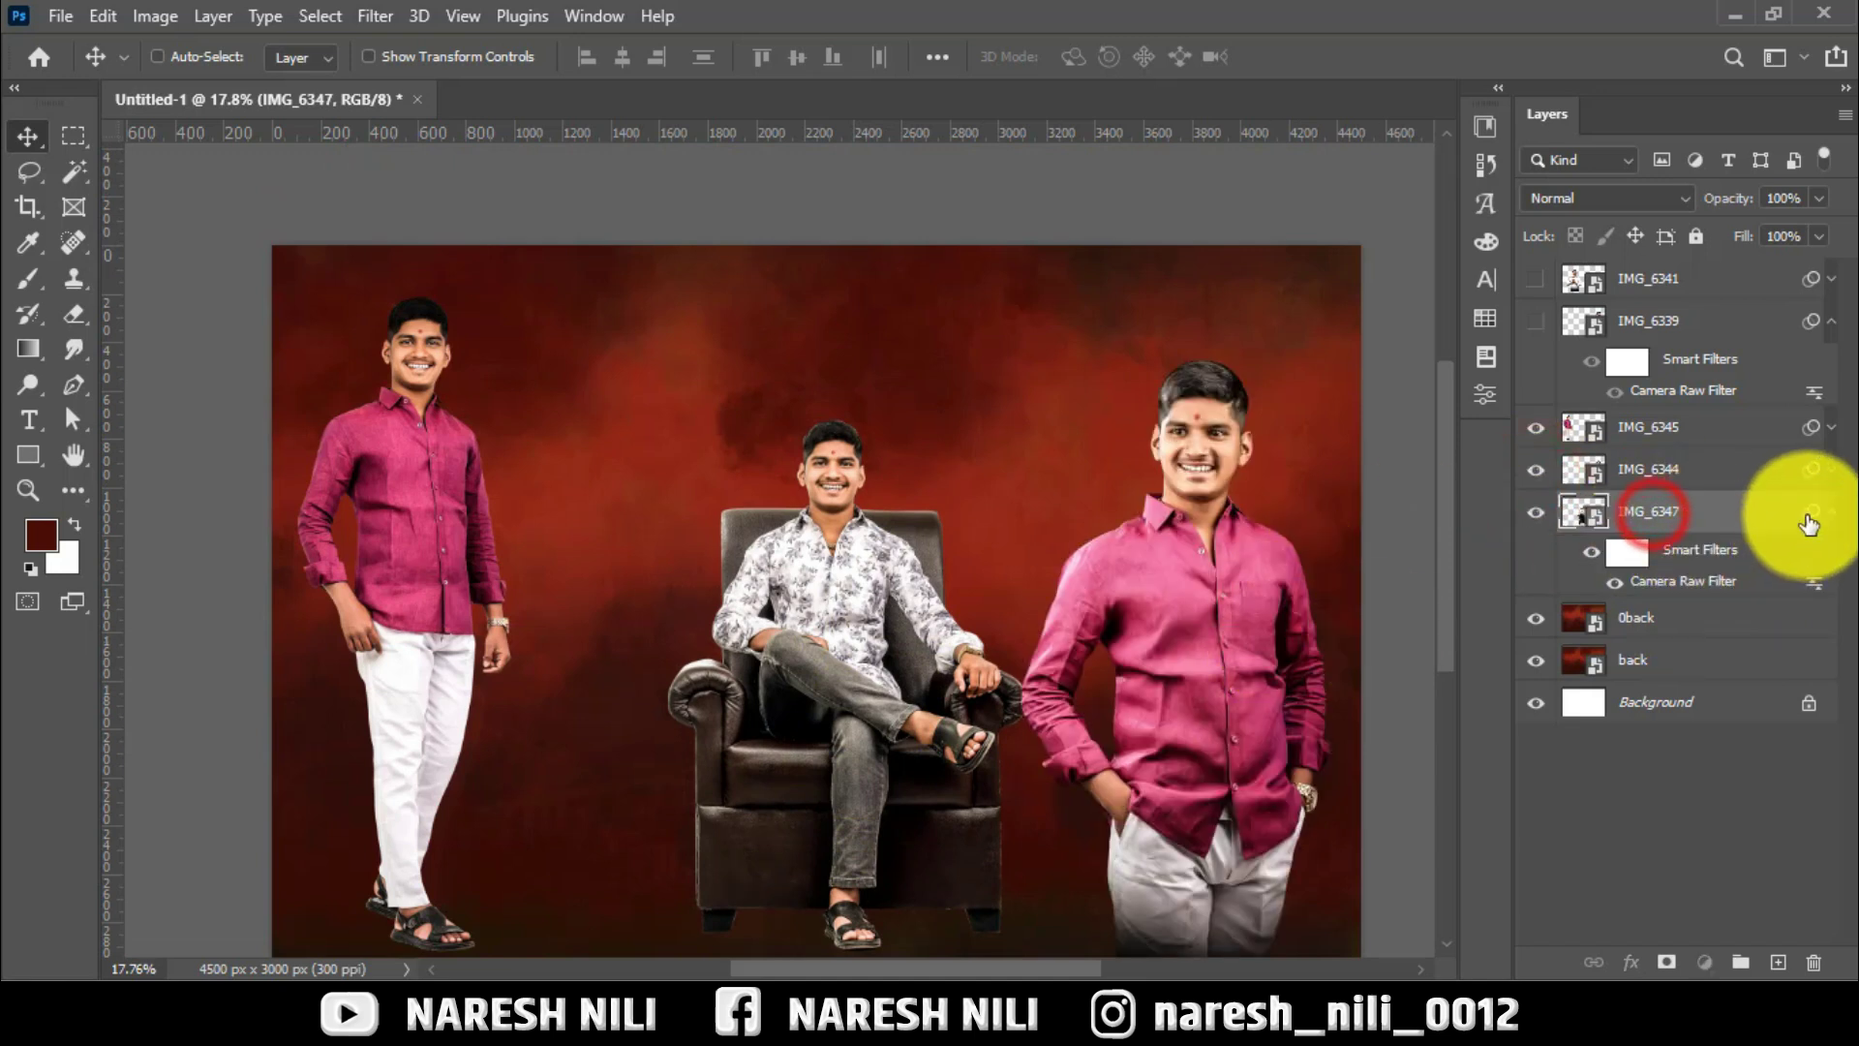
left_click(1829, 513)
left_click_drag(1195, 593, 1054, 539)
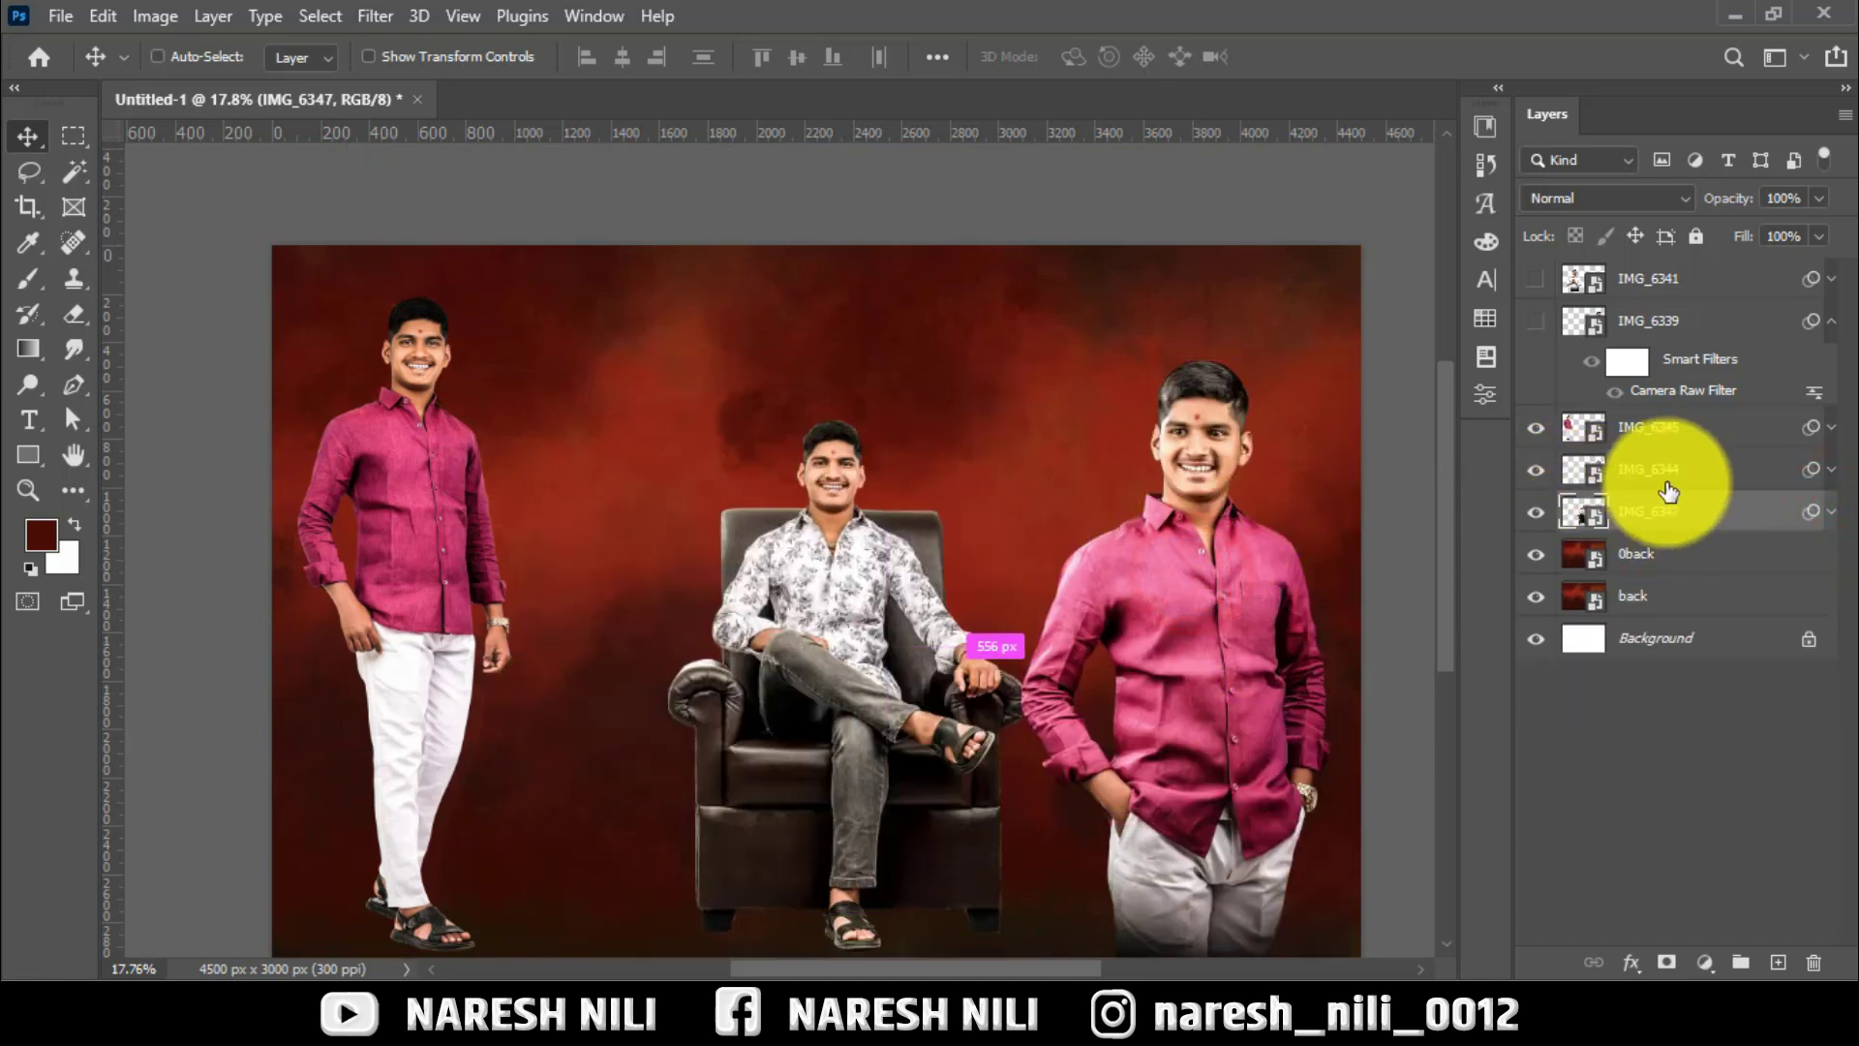
left_click(1645, 470)
left_click(1536, 470)
left_click(1536, 470)
left_click_drag(1669, 545, 1667, 548)
mouse_move(1162, 562)
left_mouse_down()
mouse_move(1083, 554)
mouse_move(1024, 635)
mouse_move(1014, 624)
left_mouse_up()
scroll(1065, 528, "down", 2)
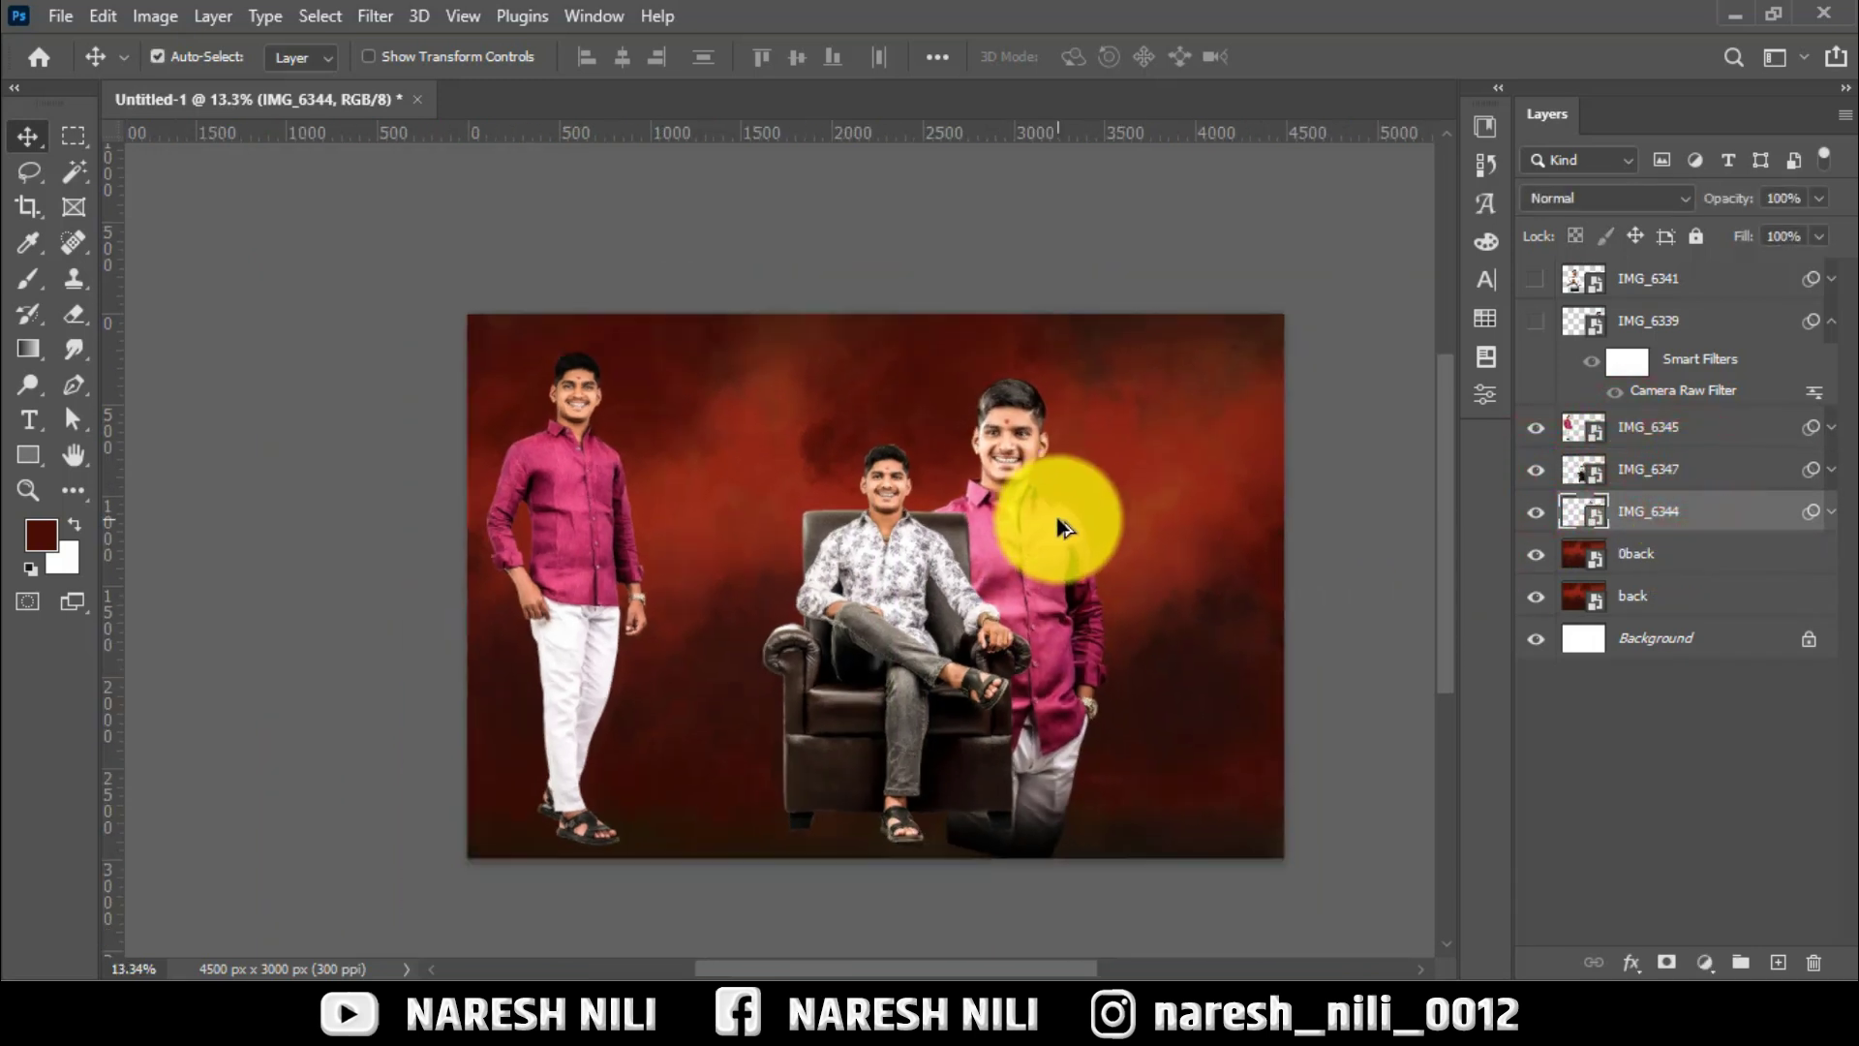
Scale the pink-shirt man to about 12% beside the chair, then show IMG_6339.
key("ctrl+t")
left_click_drag(1197, 855, 1166, 830)
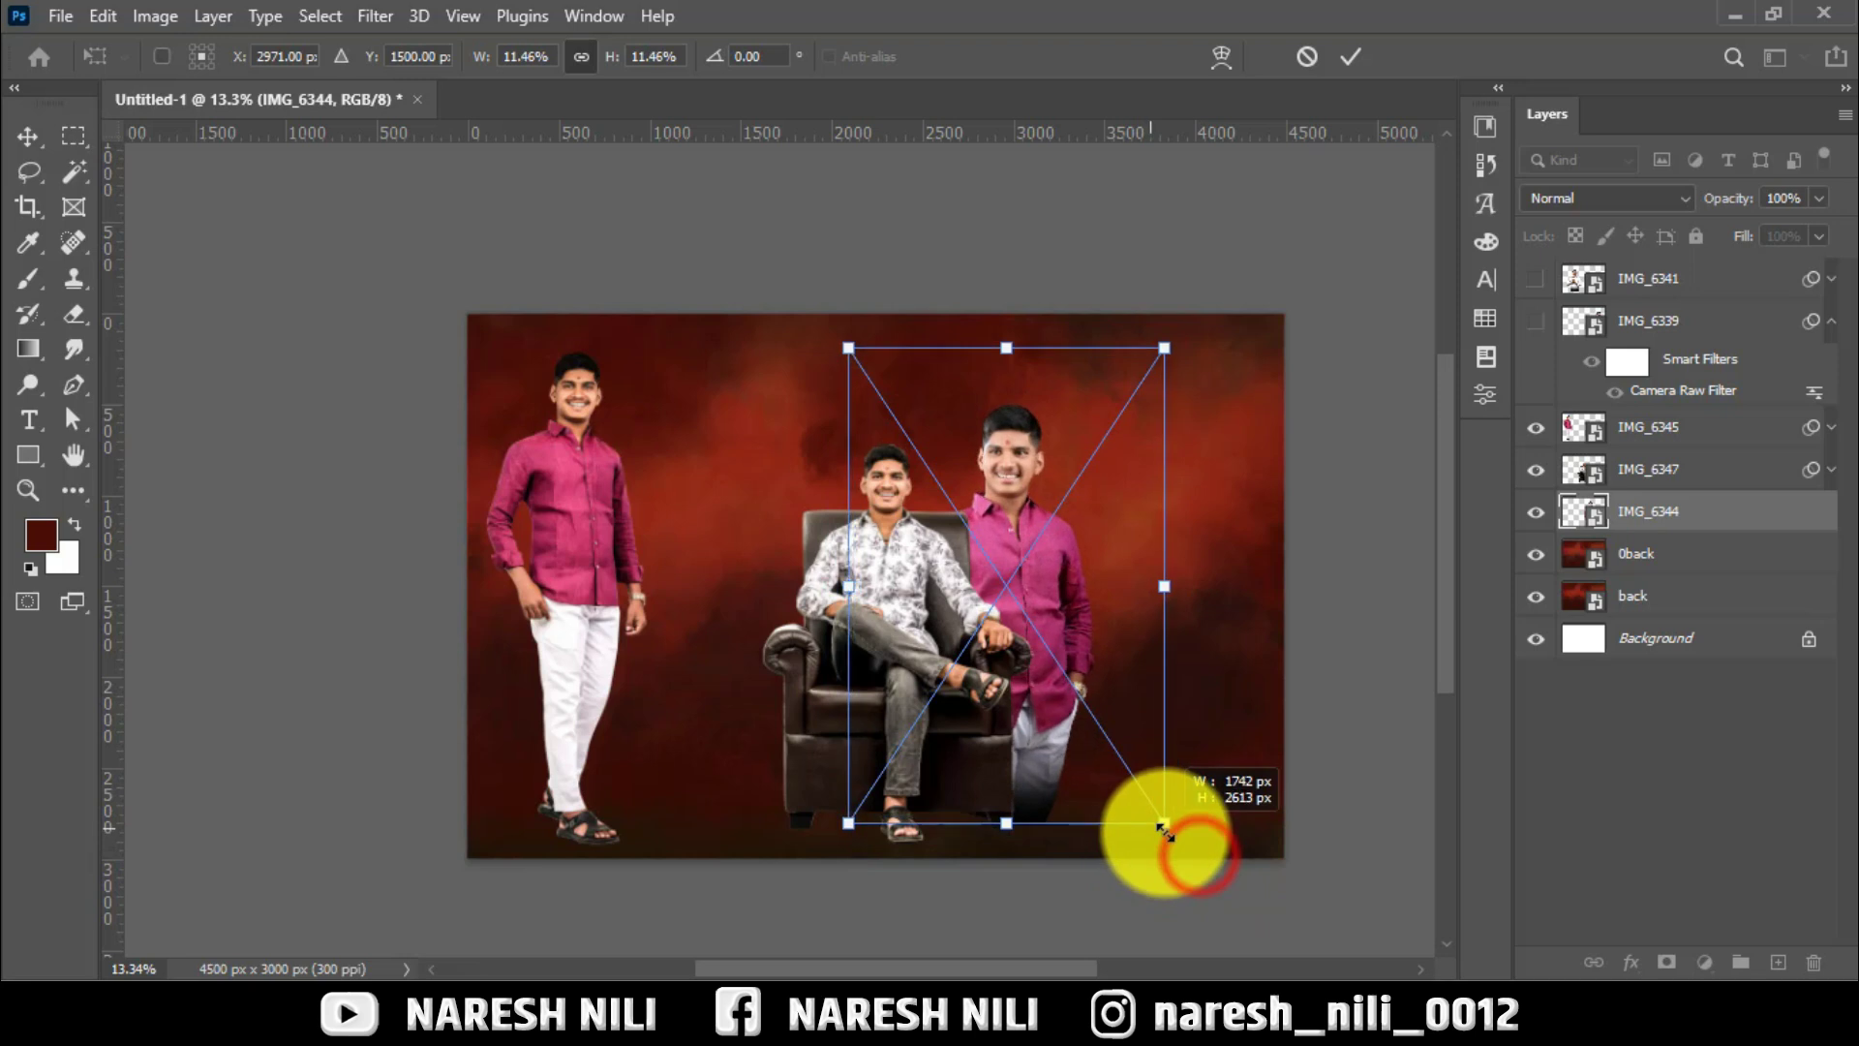
scroll(1103, 757, "up", 2)
mouse_move(1013, 466)
left_mouse_down()
mouse_move(916, 646)
mouse_move(1030, 478)
left_mouse_up()
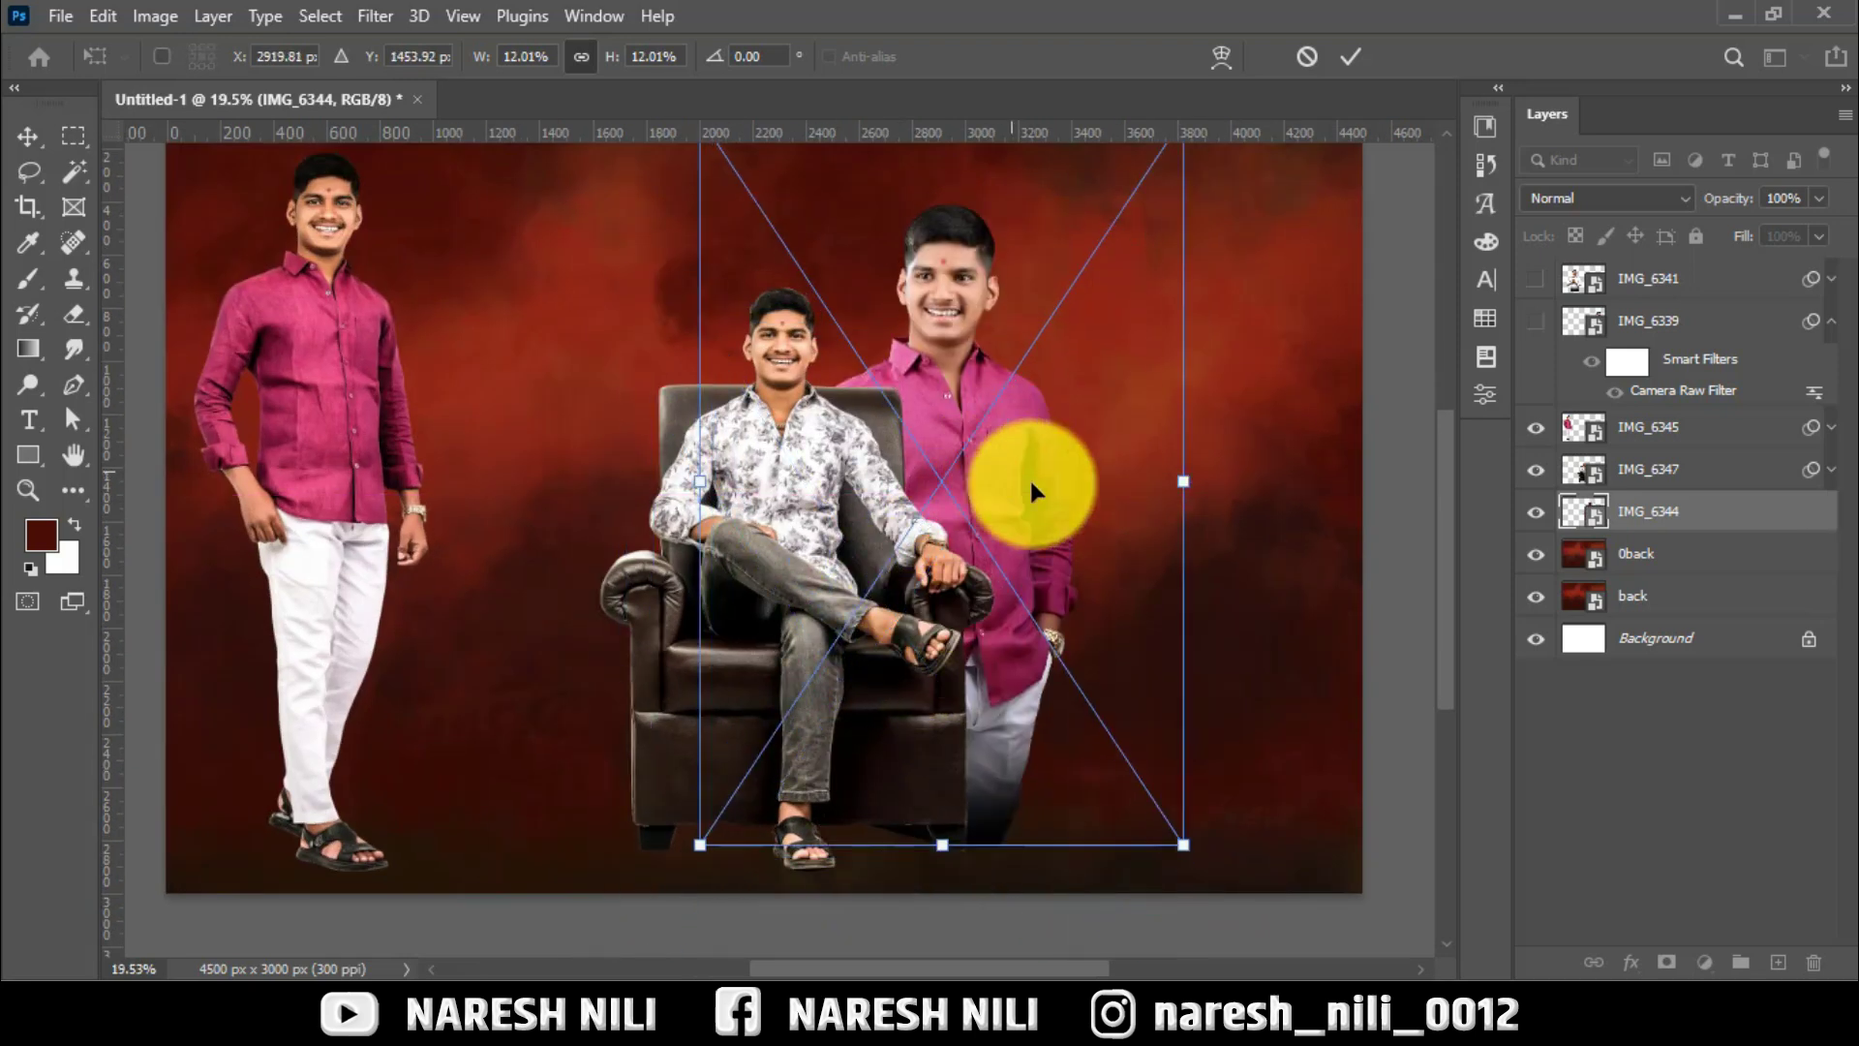
scroll(1007, 513, "up", 2)
mouse_move(995, 544)
left_mouse_down()
mouse_move(1096, 568)
mouse_move(986, 372)
left_mouse_up()
scroll(983, 445, "up", 3)
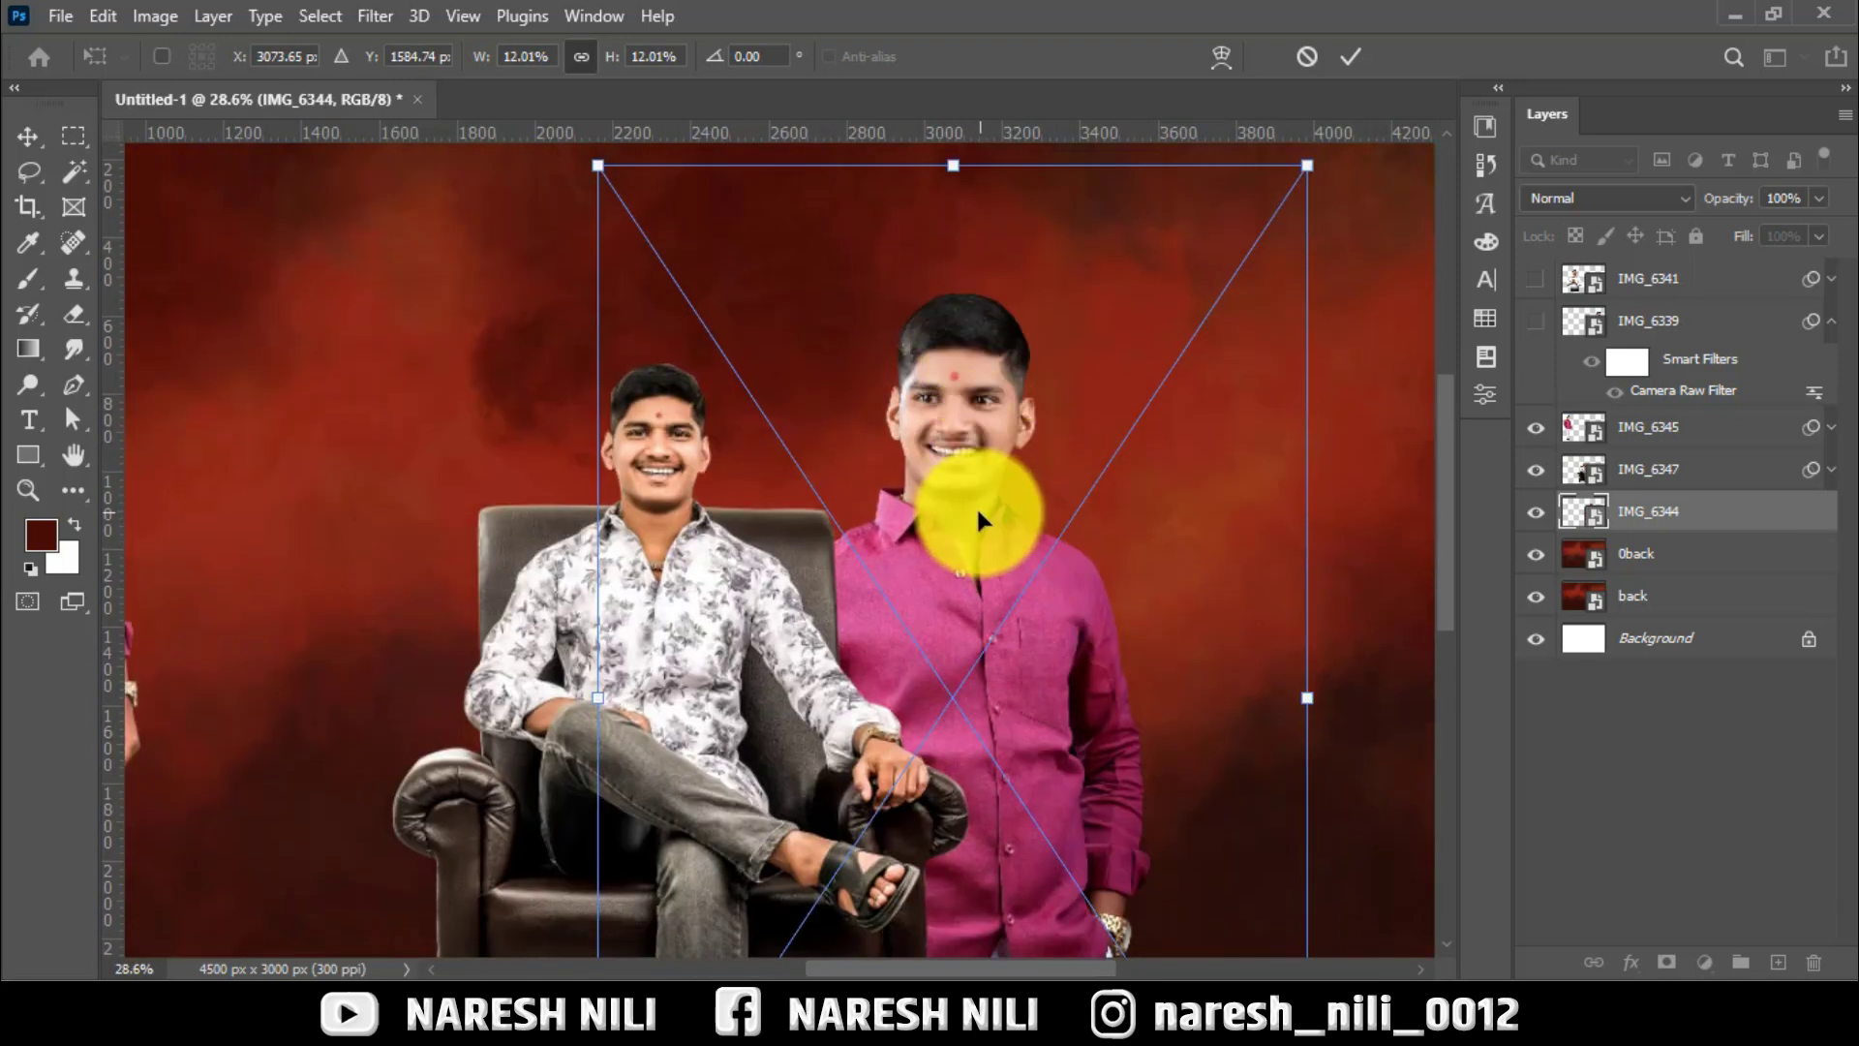
left_click(1351, 58)
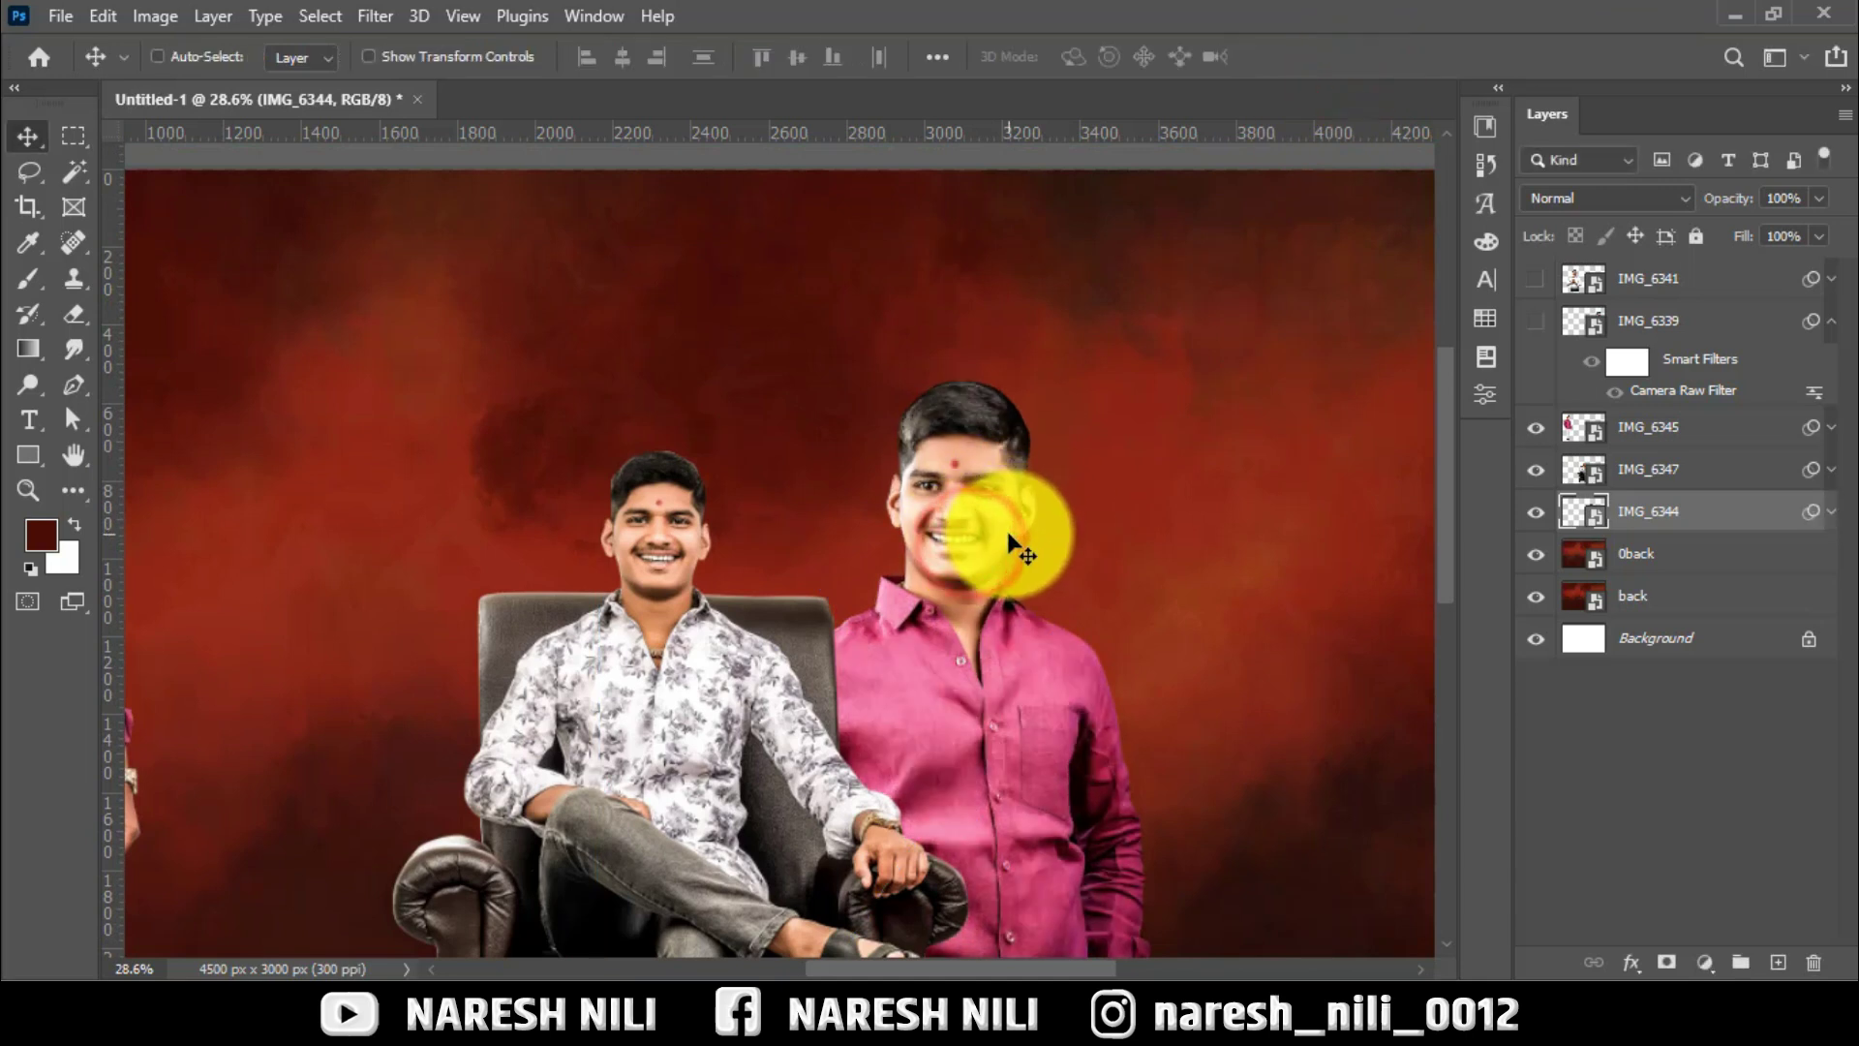
left_click_drag(995, 531, 1018, 457)
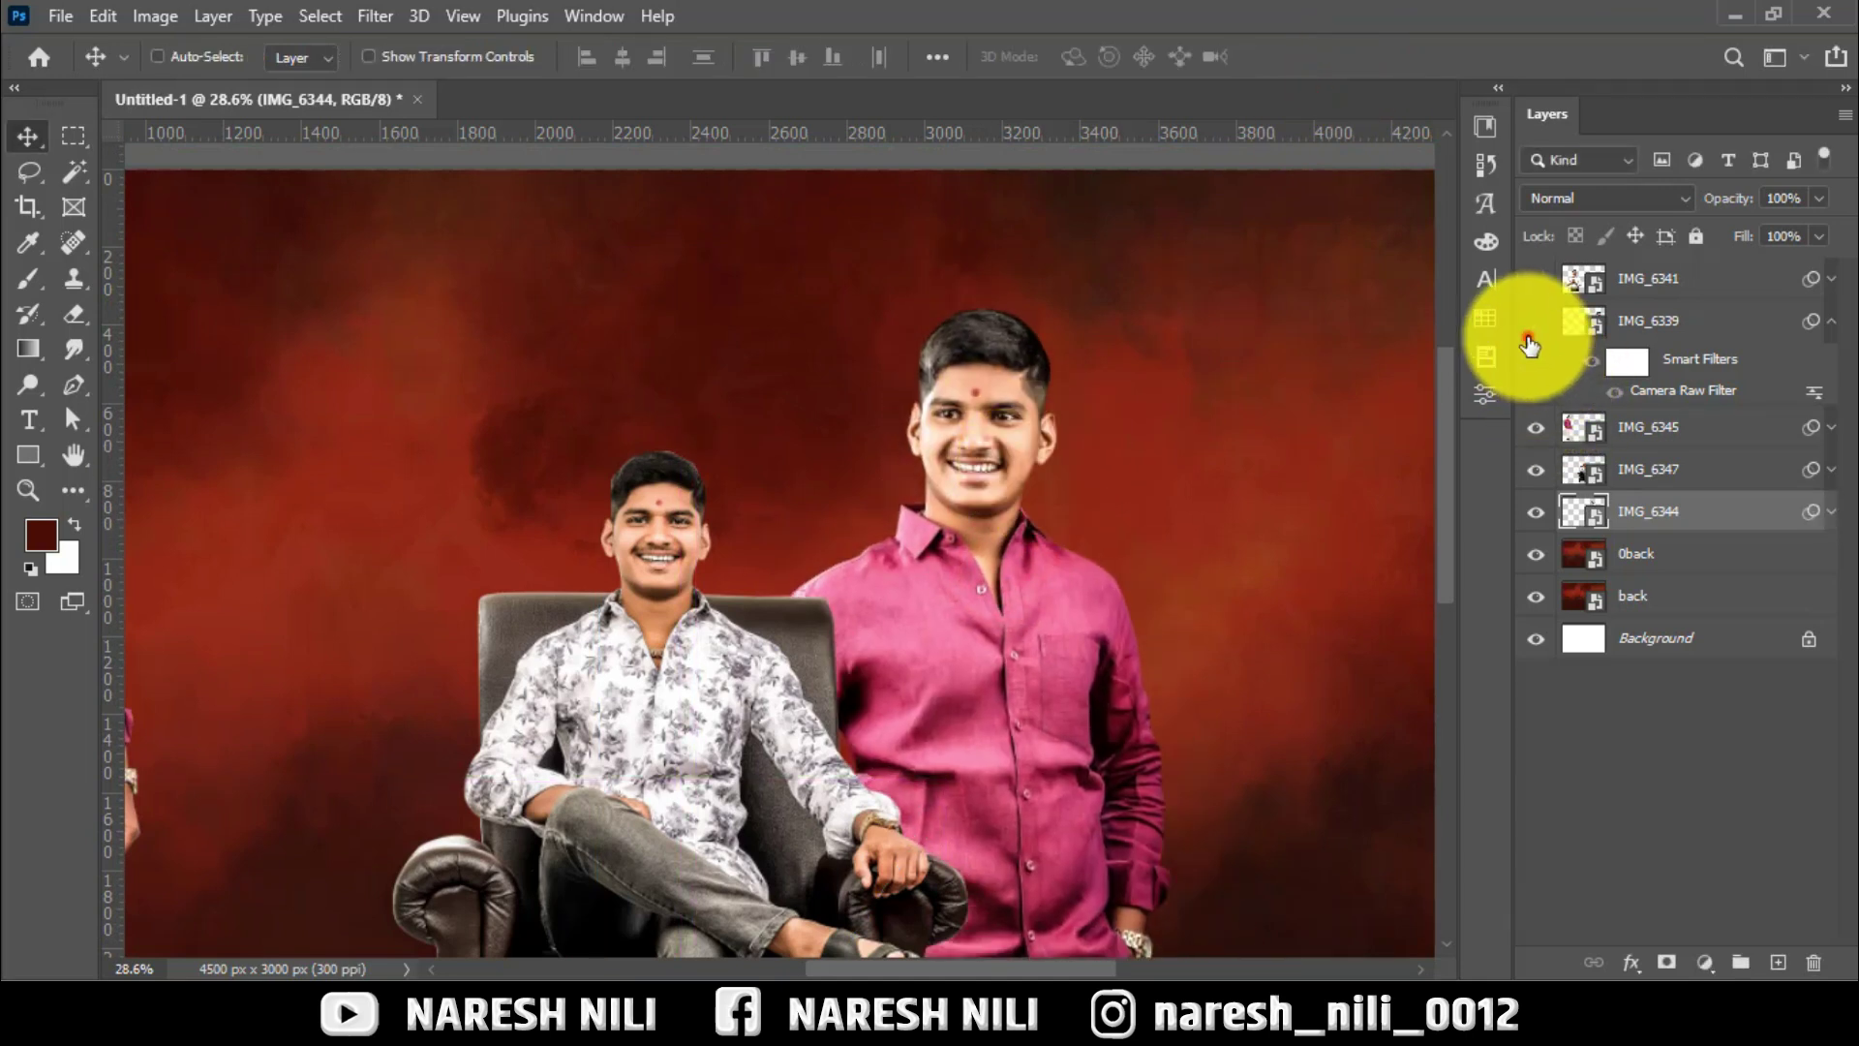
left_click(1534, 324)
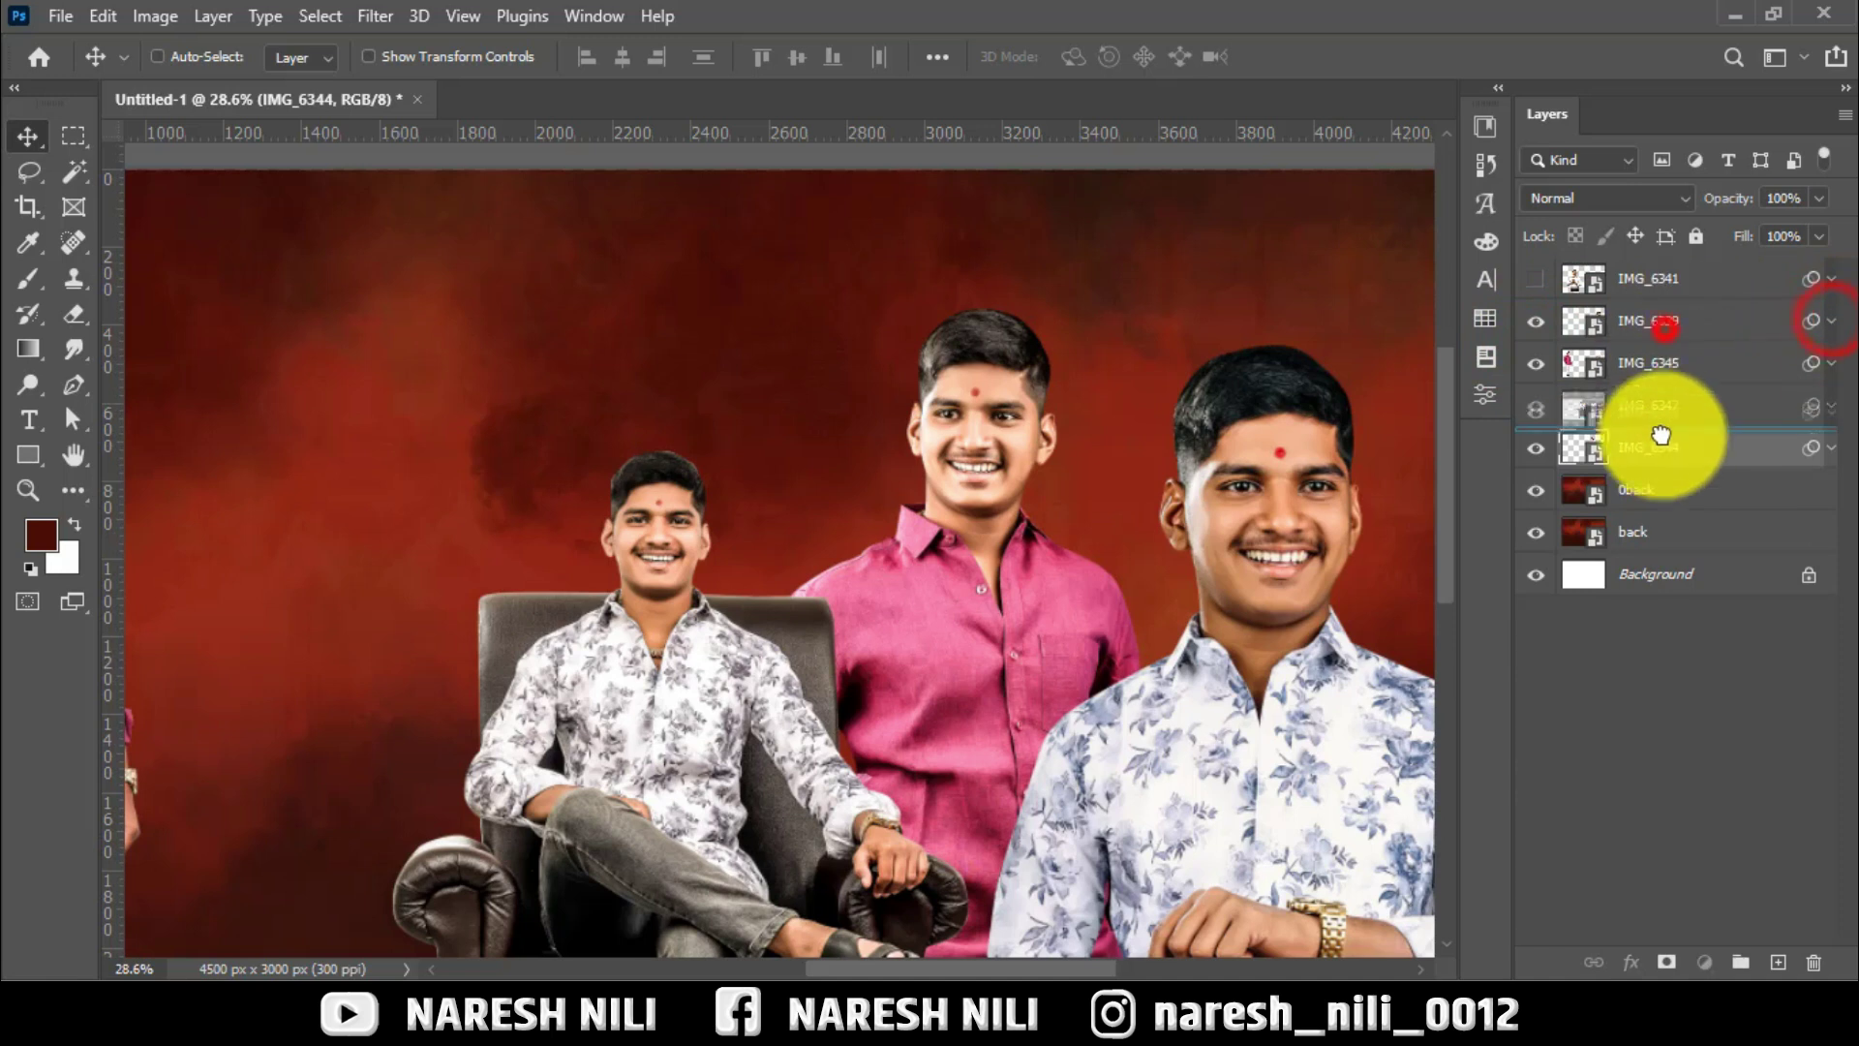
Stack IMG_6339 below IMG_6344 and scale the floral-shirt man to about 9.7% beside him.
left_click_drag(1833, 326, 1659, 533)
scroll(1065, 426, "down", 4)
key("ctrl+t")
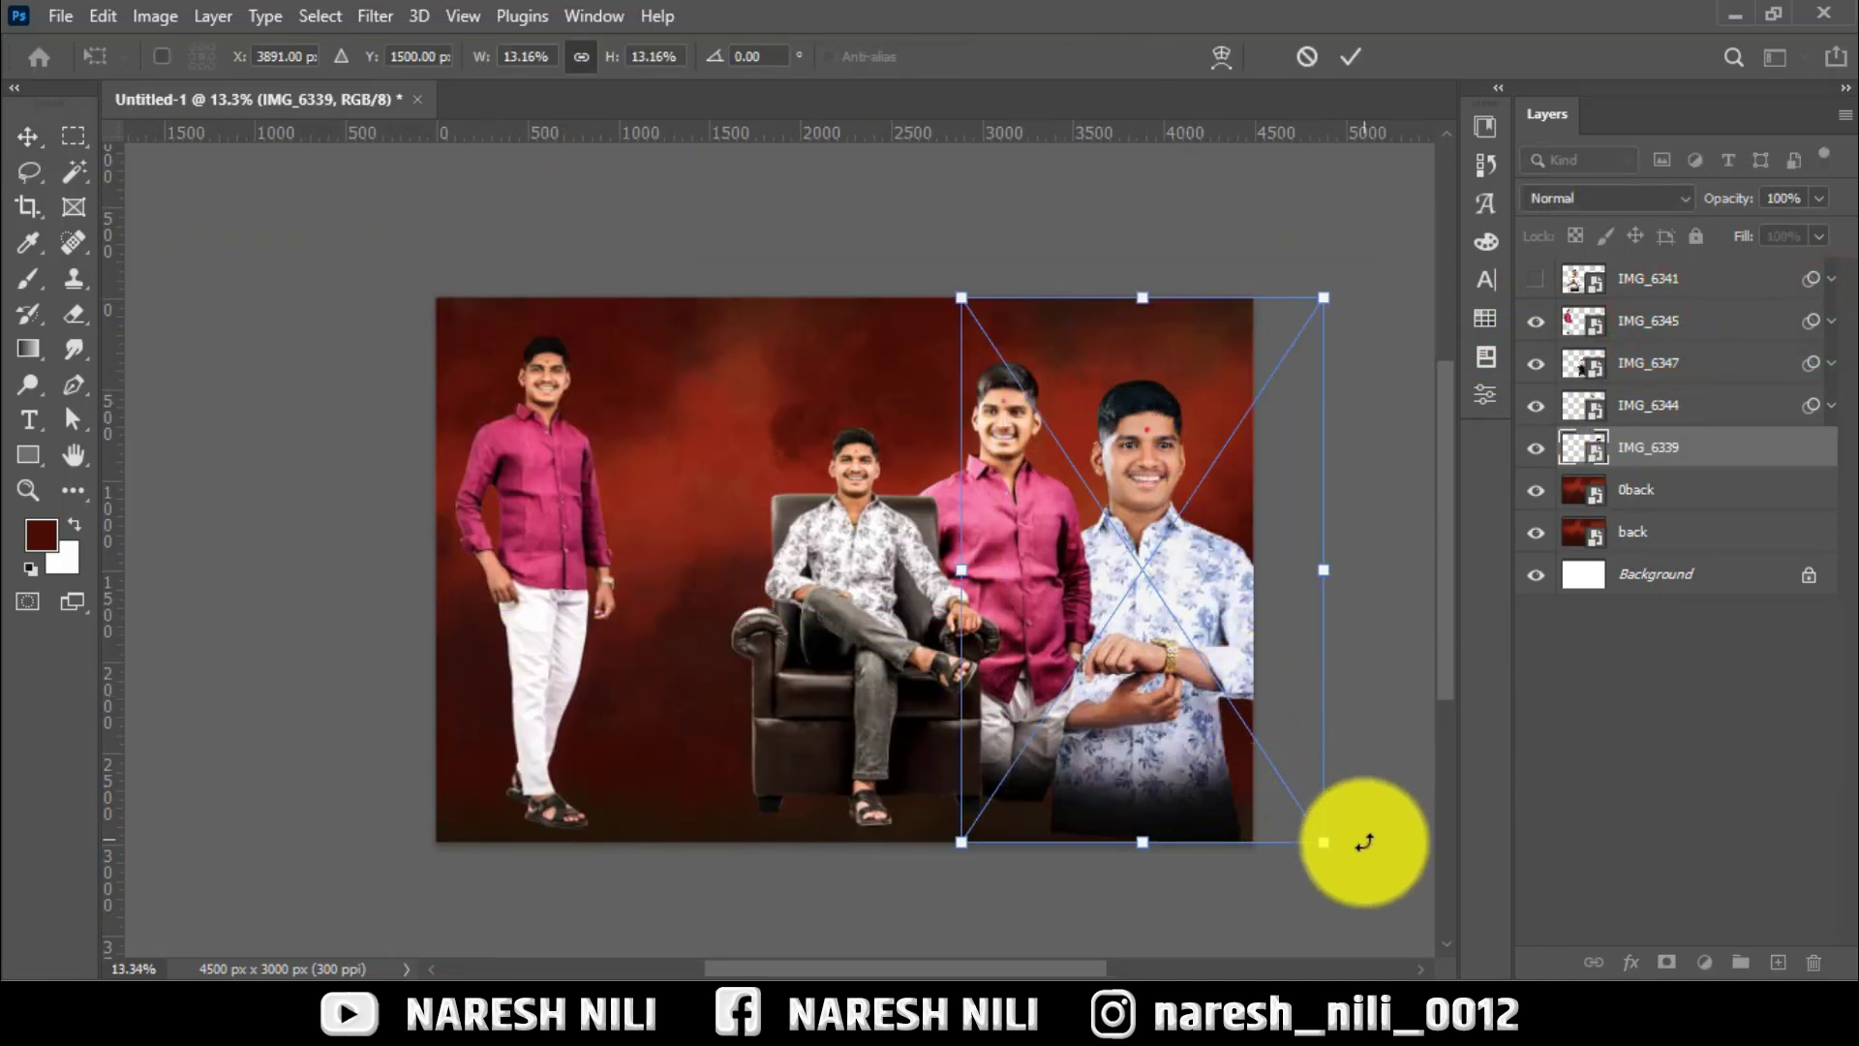
left_click_drag(1324, 841, 1257, 741)
left_click_drag(1193, 647, 1217, 668)
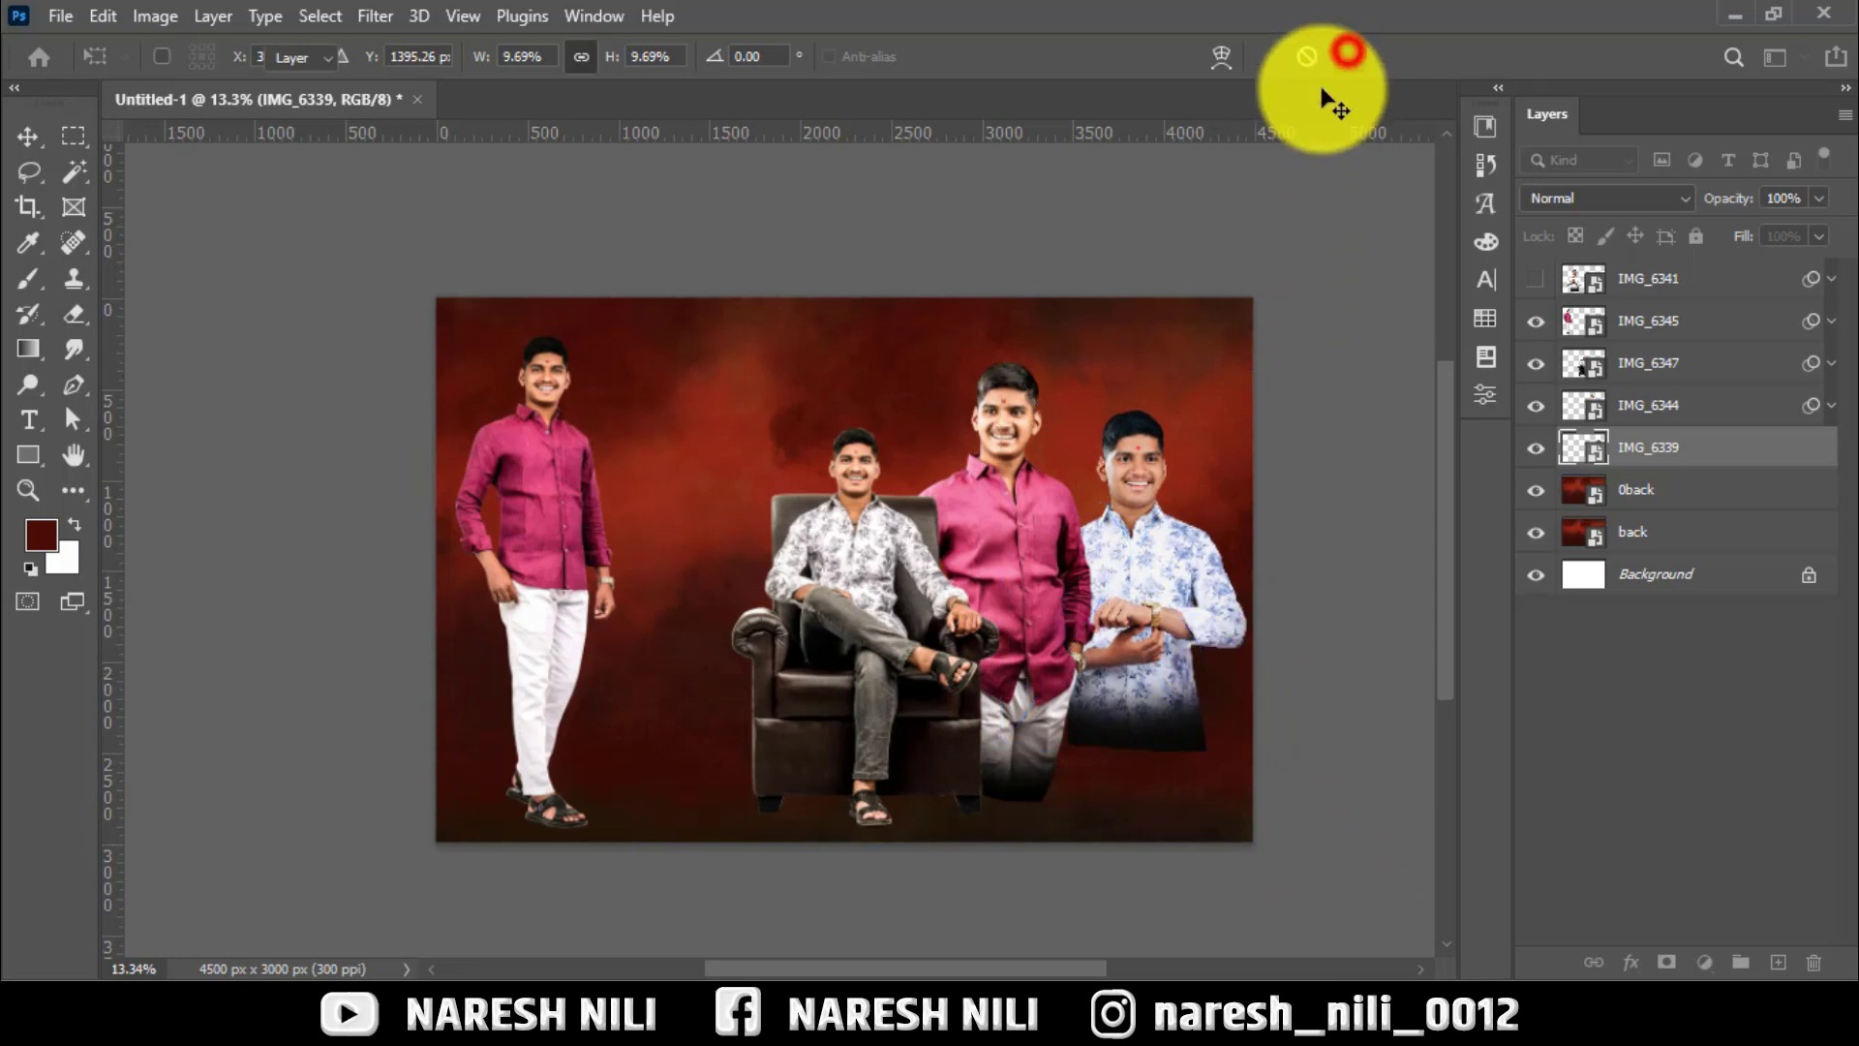
scroll(1062, 387, "up", 2)
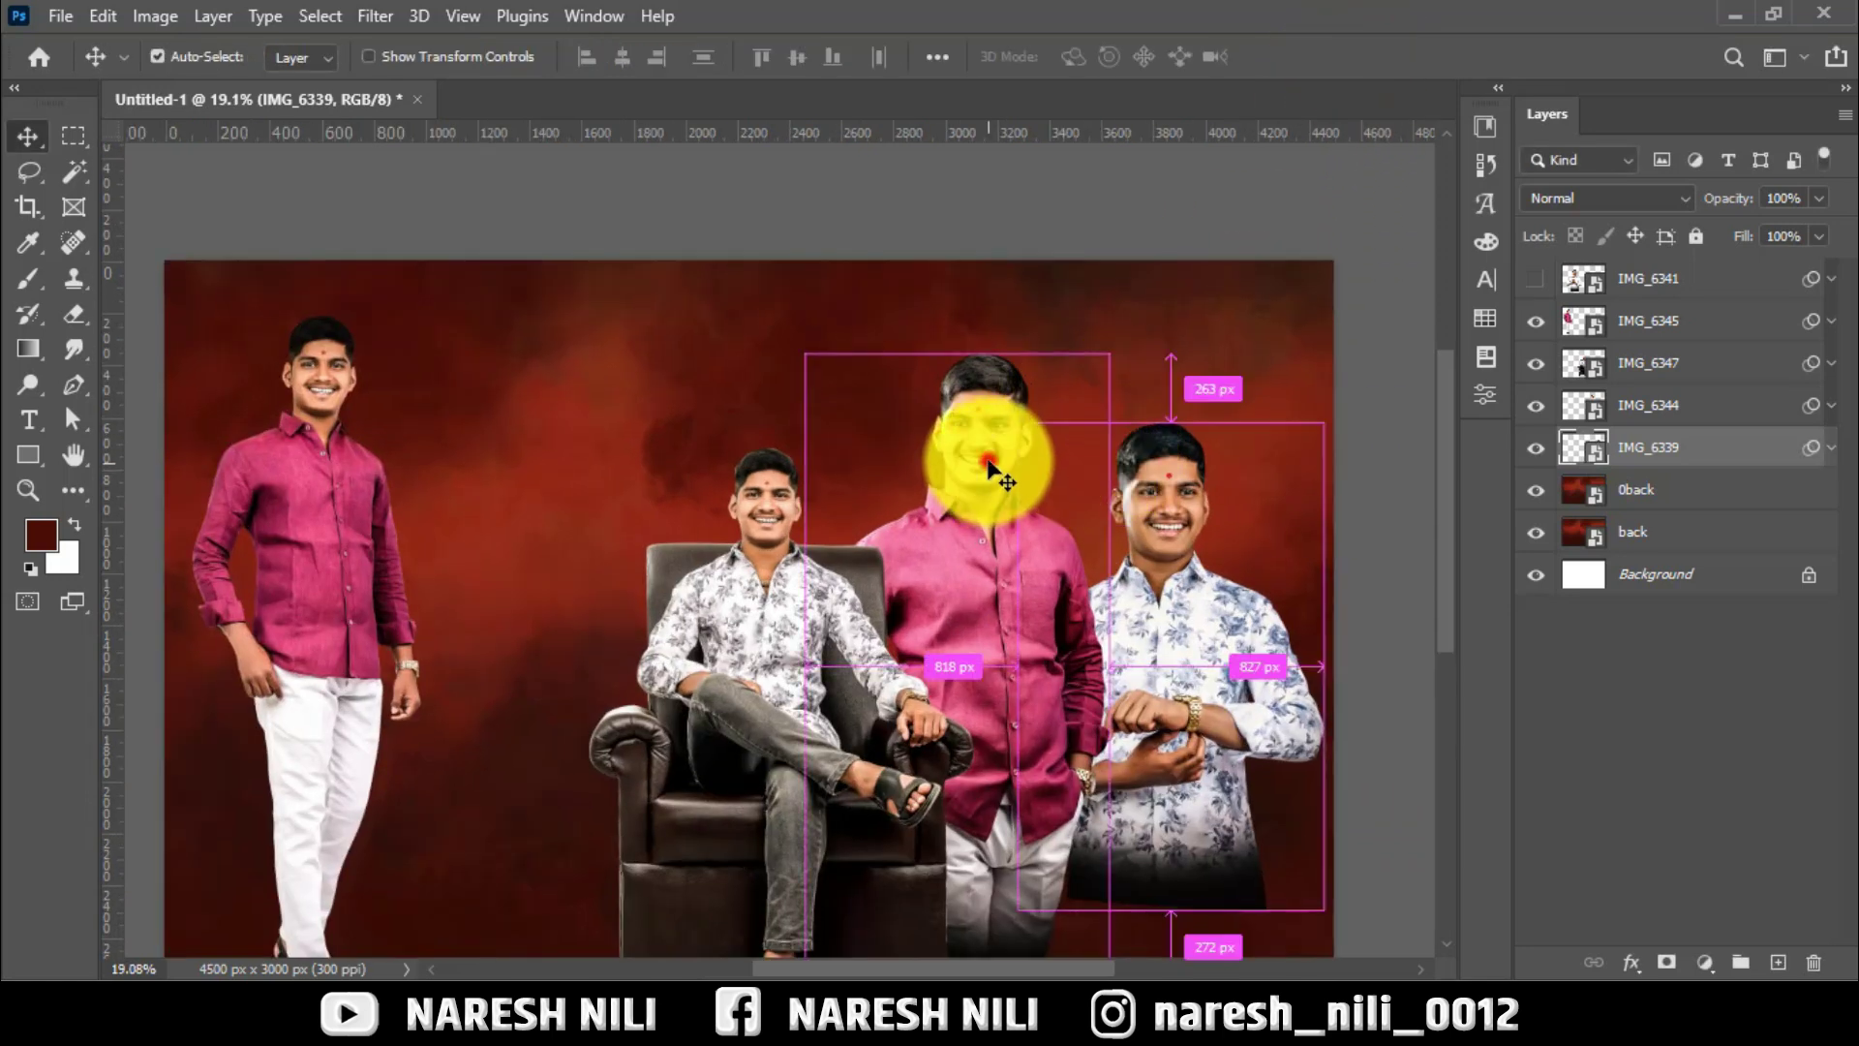
Fine-tune the positions of the pink-shirt and floral-shirt men on the poster.
left_click_drag(990, 467, 948, 486)
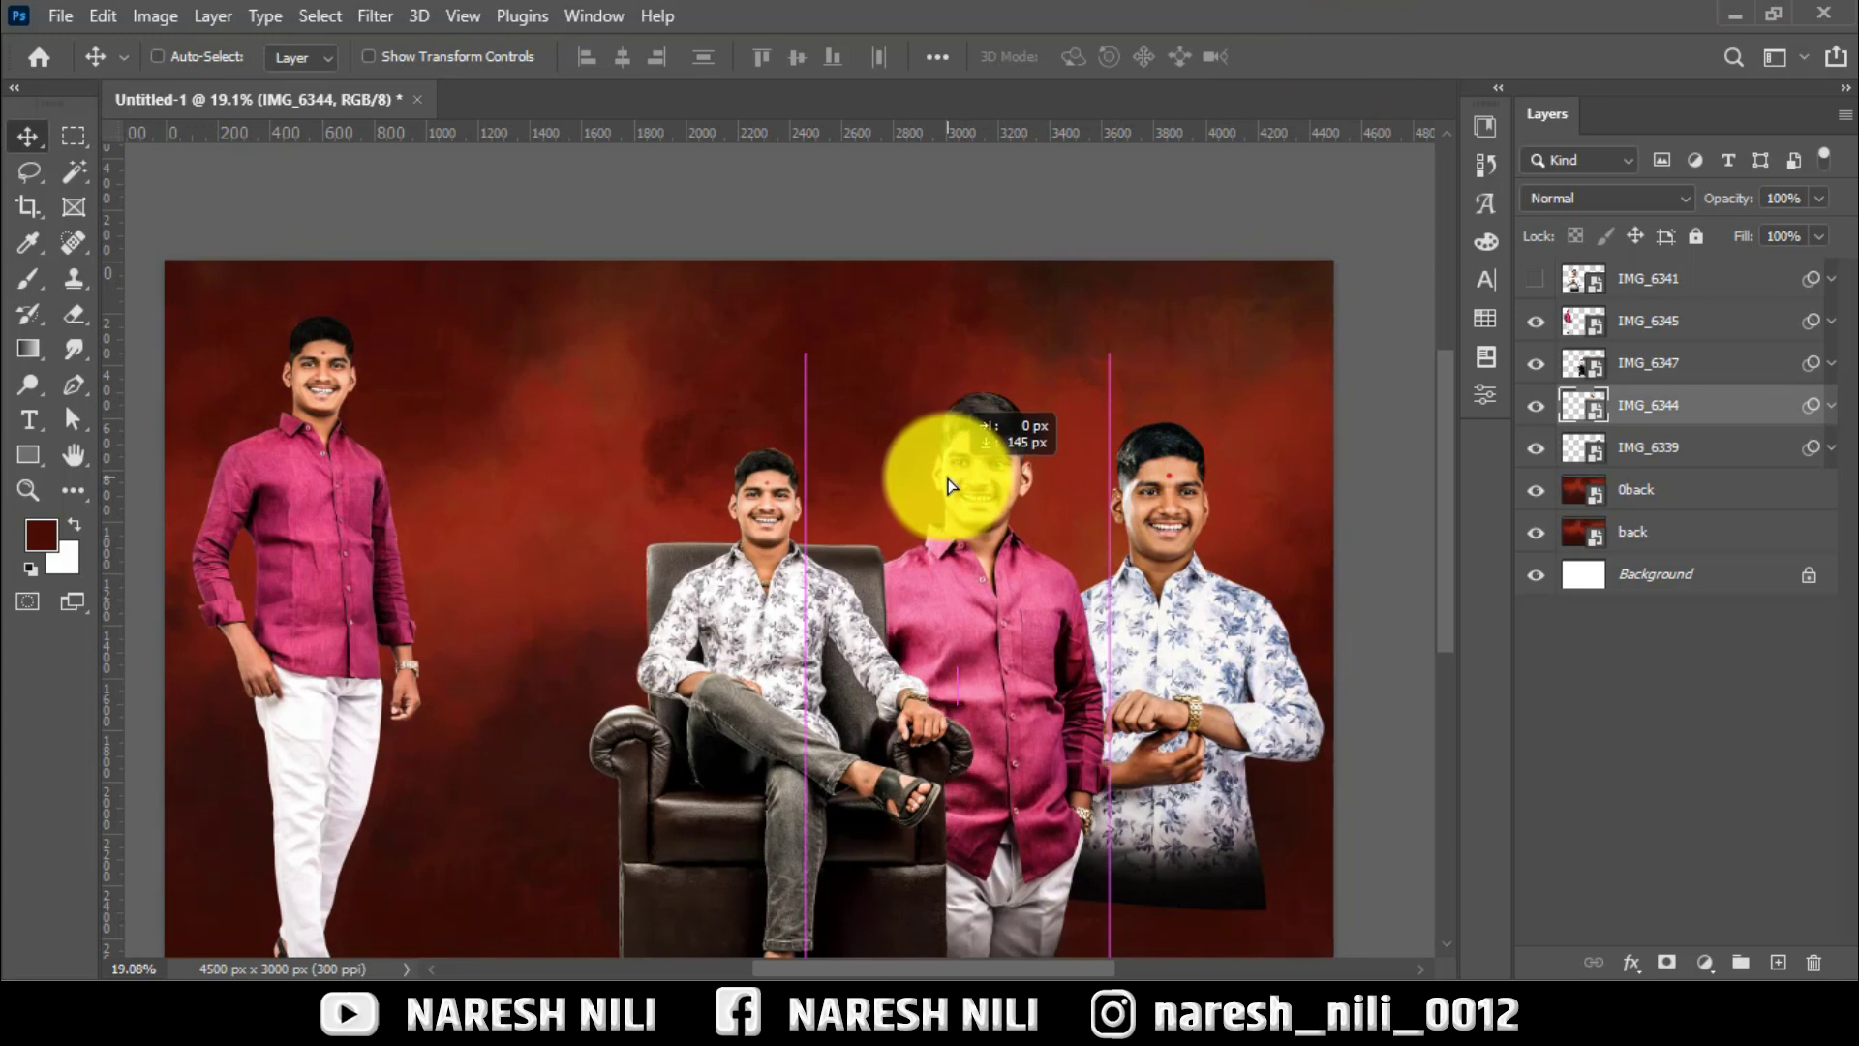
scroll(813, 571, "down", 1)
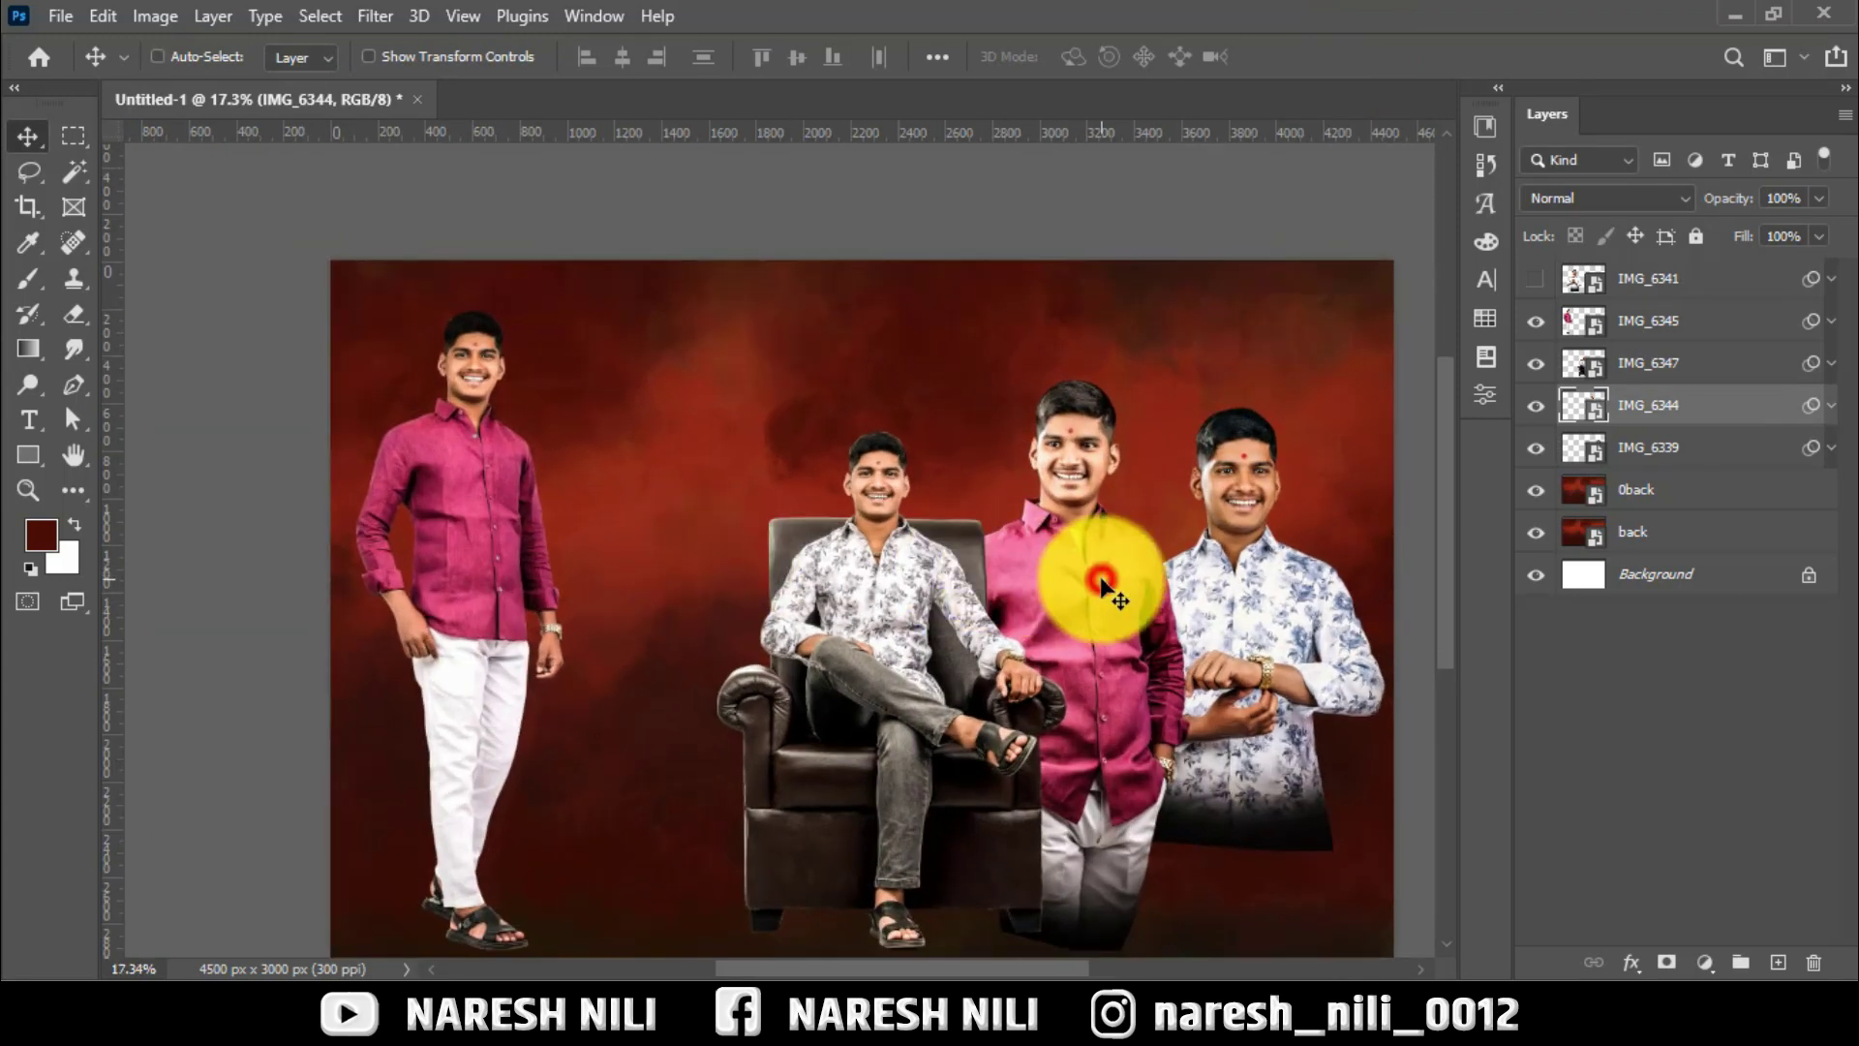
mouse_move(1108, 576)
left_mouse_down()
mouse_move(1121, 553)
mouse_move(1086, 555)
left_mouse_up()
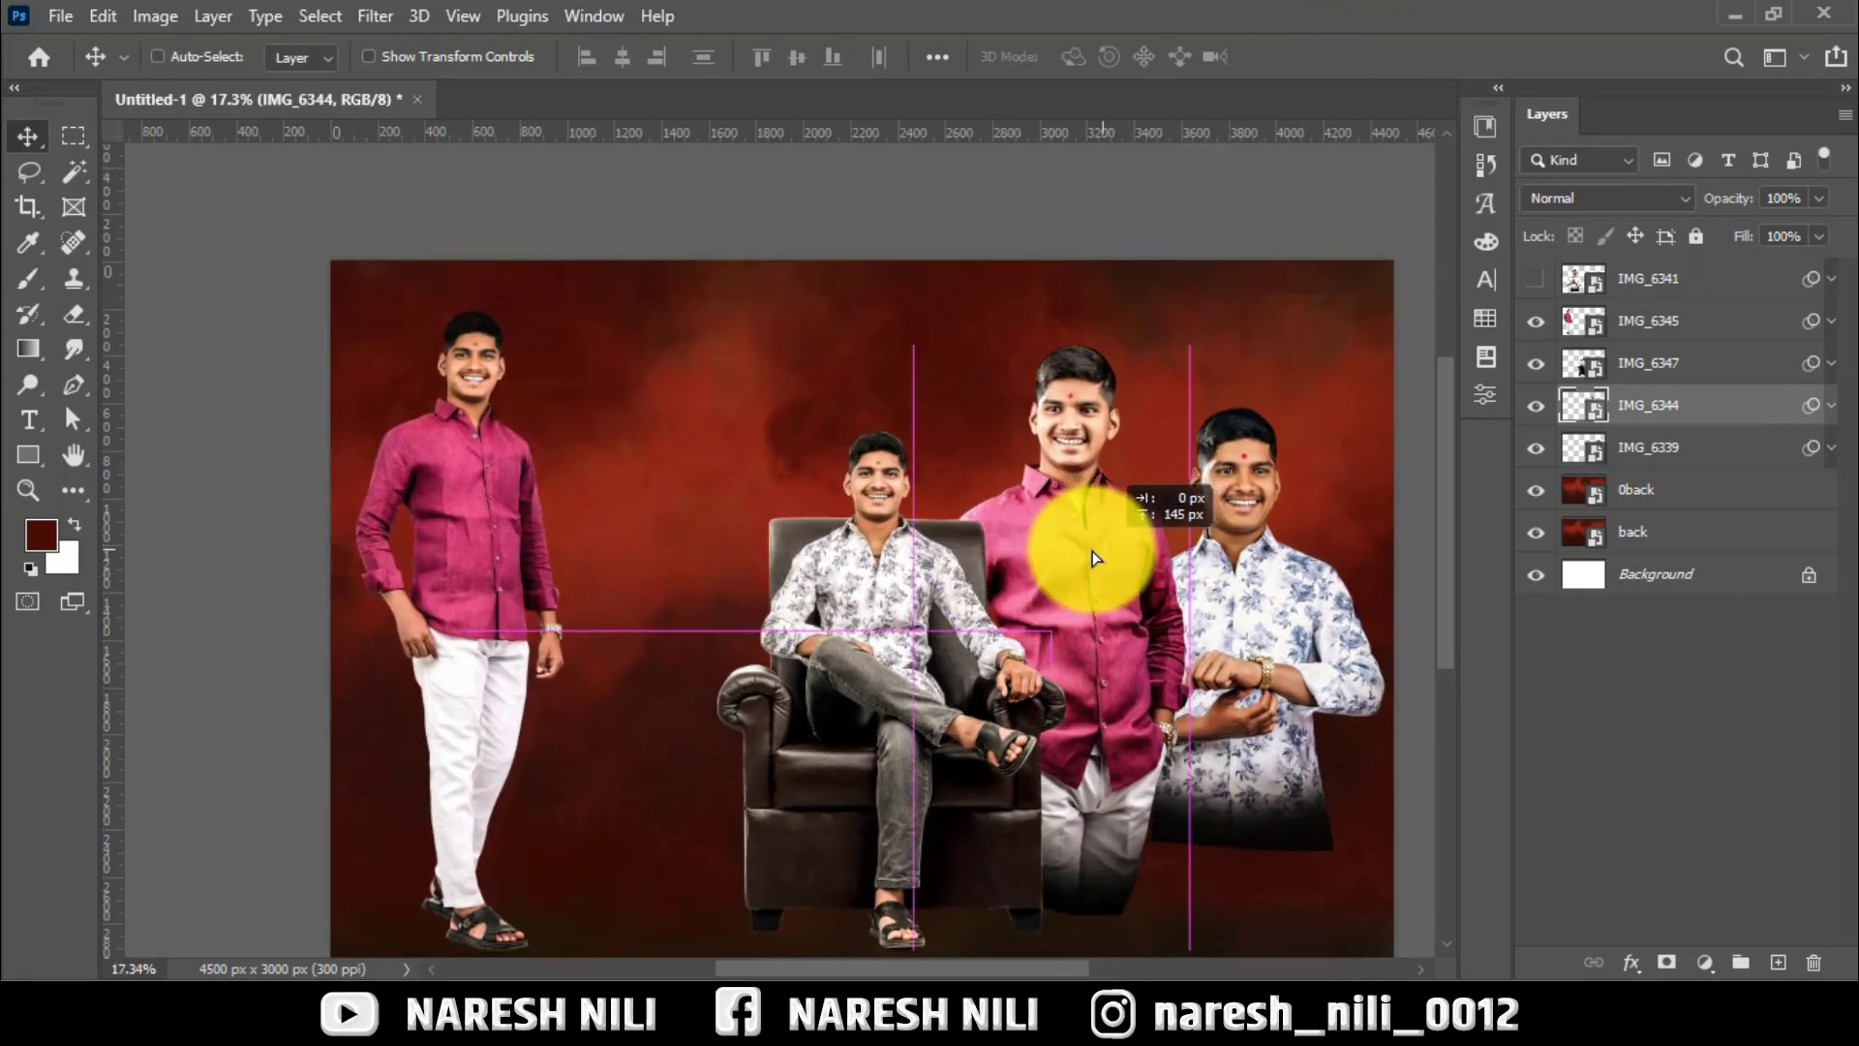
scroll(1080, 557, "up", 3)
left_click_drag(1078, 455, 1077, 451)
scroll(1026, 467, "down", 3)
left_click_drag(1263, 502, 1263, 503)
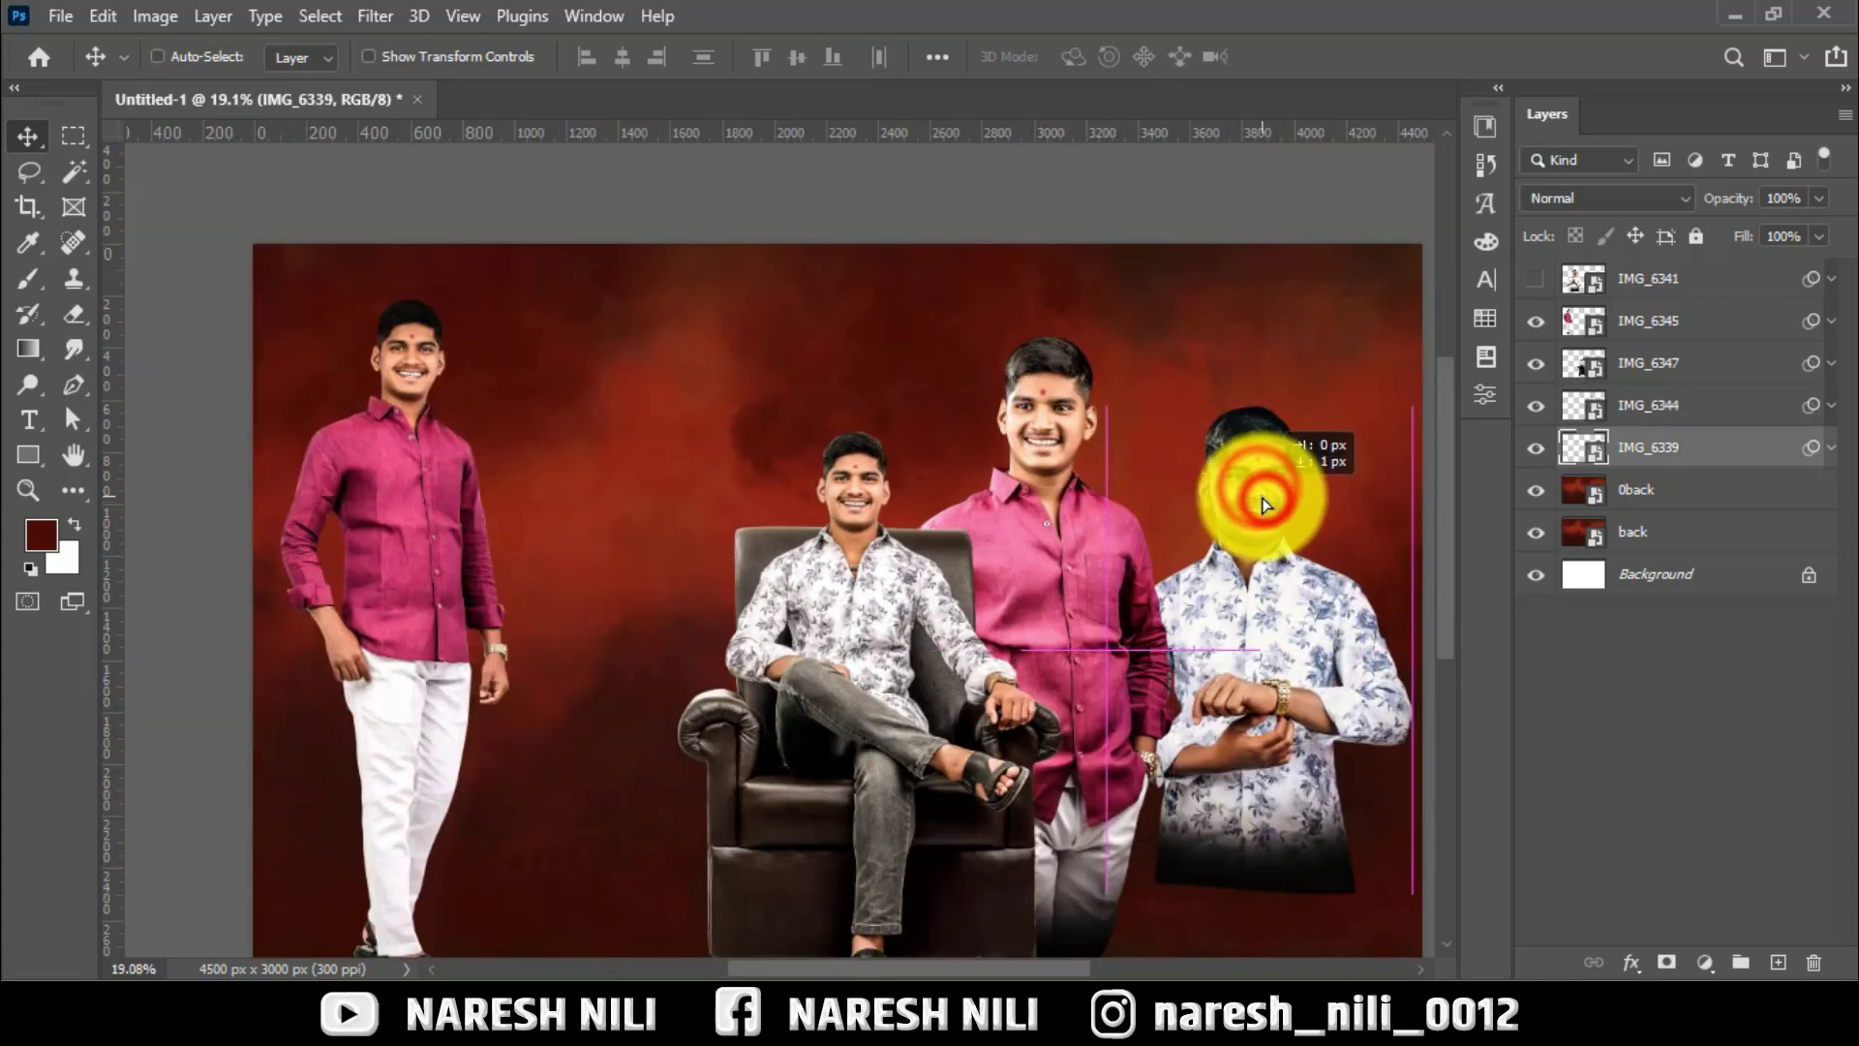
scroll(995, 539, "down", 2)
Show IMG_6341, stack it below IMG_6339, and move the white-shirt man toward left-centre.
left_click(1535, 279)
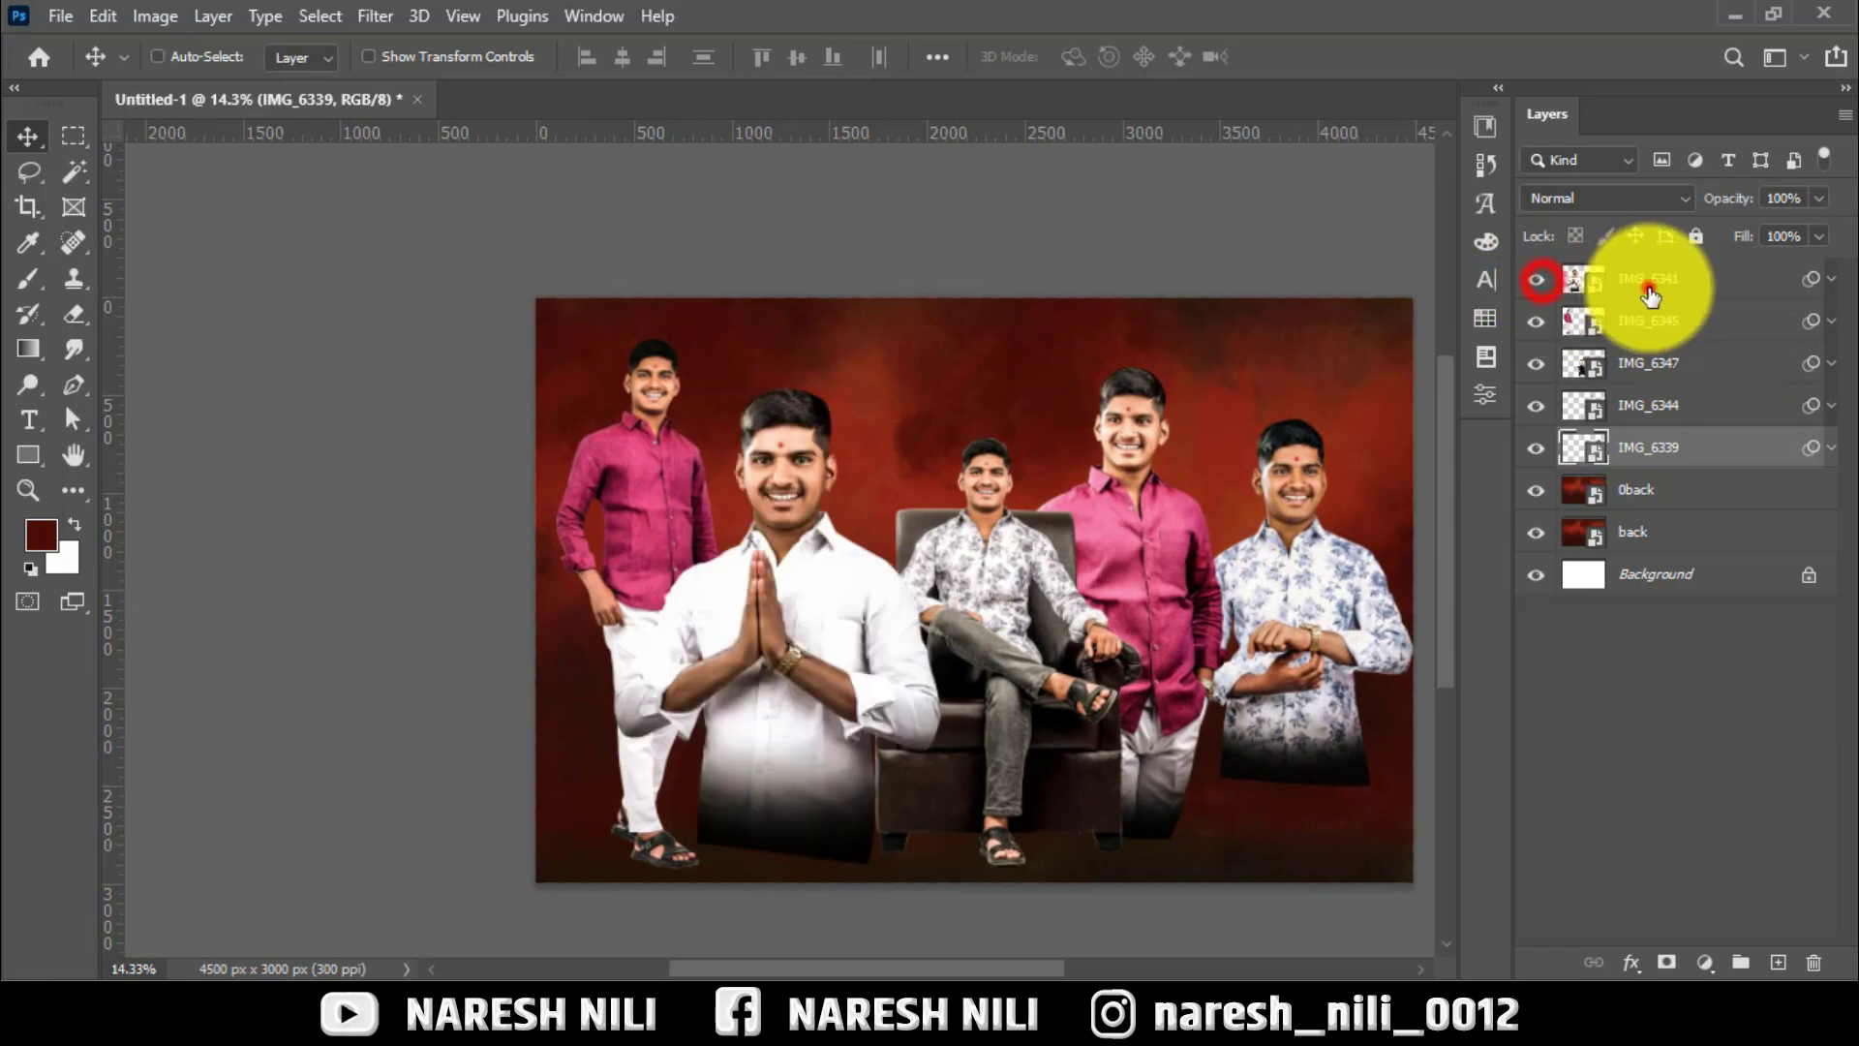
left_click_drag(1639, 462, 1639, 455)
scroll(830, 542, "up", 2)
mouse_move(821, 573)
left_mouse_down()
mouse_move(868, 475)
mouse_move(872, 490)
left_mouse_up()
scroll(920, 635, "down", 2)
Scale the white-shirt man to about 15% and position him left of the chair.
key("ctrl+t")
mouse_move(1011, 818)
left_mouse_down()
mouse_move(1097, 821)
mouse_move(1104, 862)
left_mouse_up()
left_click_drag(993, 684, 998, 710)
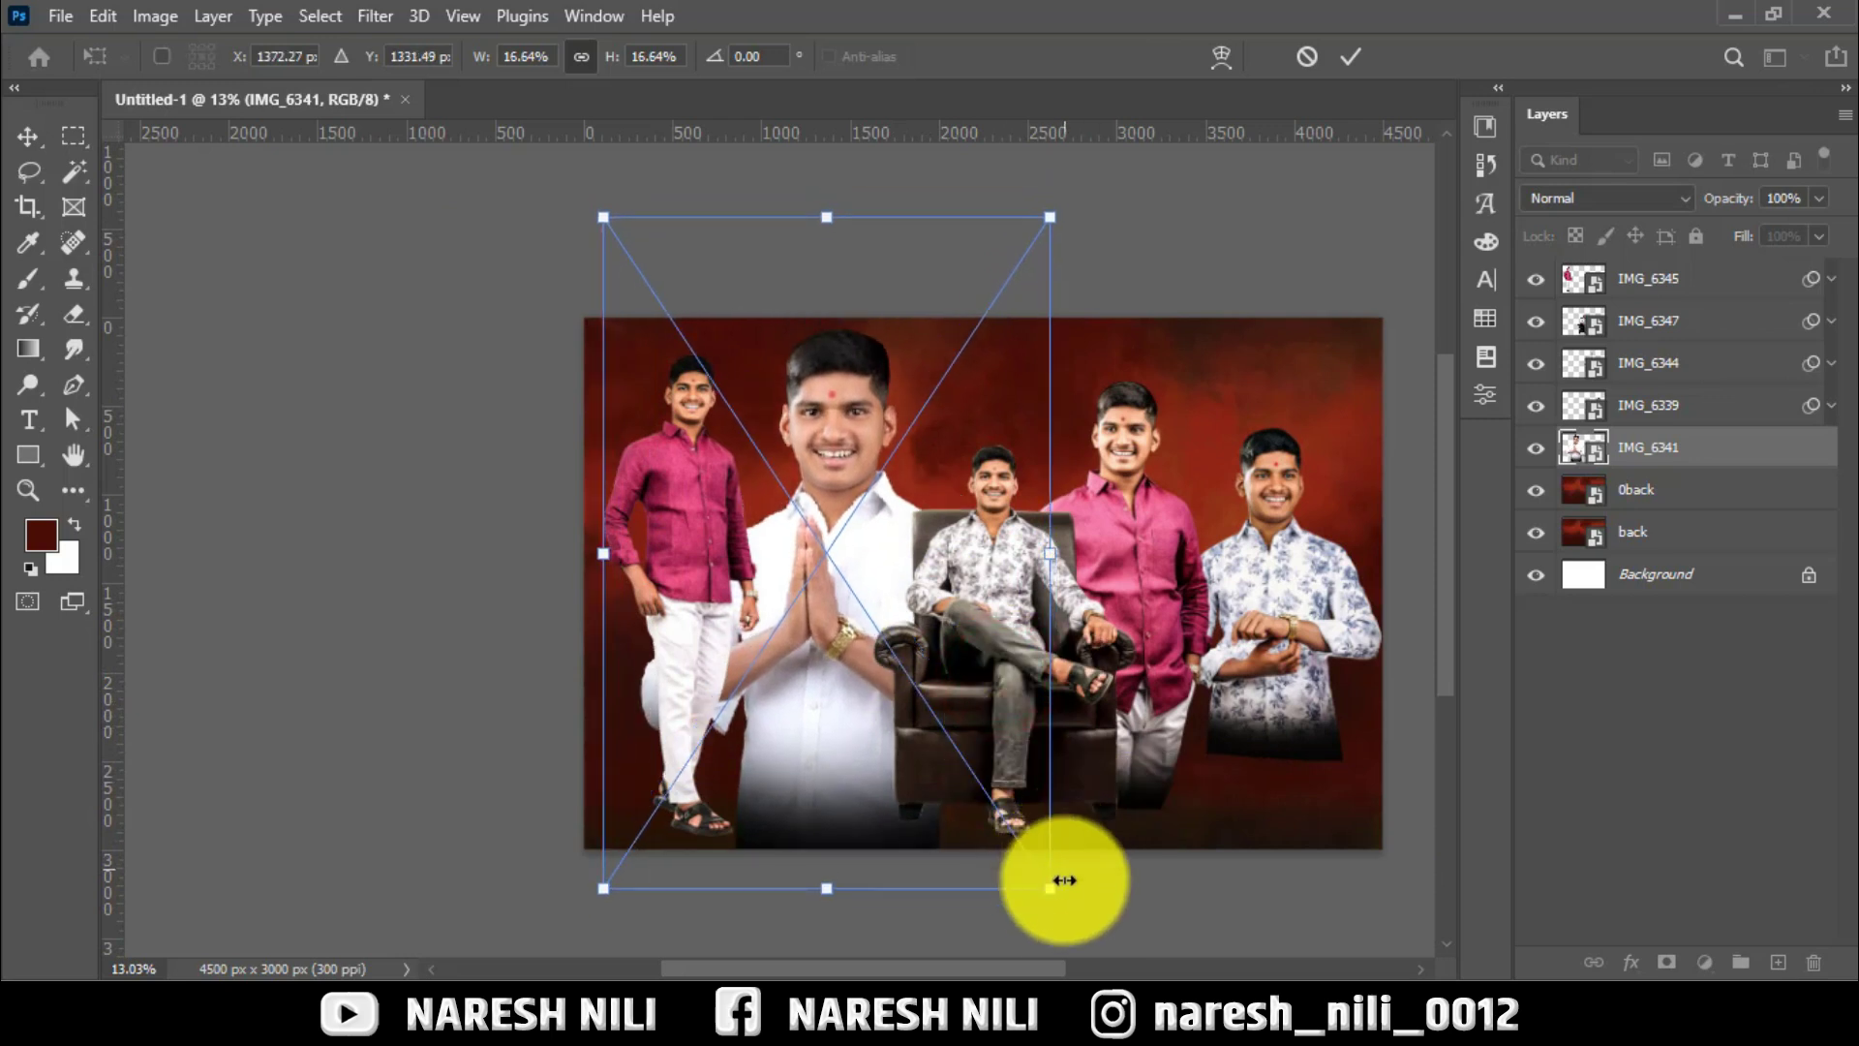
left_click_drag(1052, 885, 1042, 853)
left_click(1351, 58)
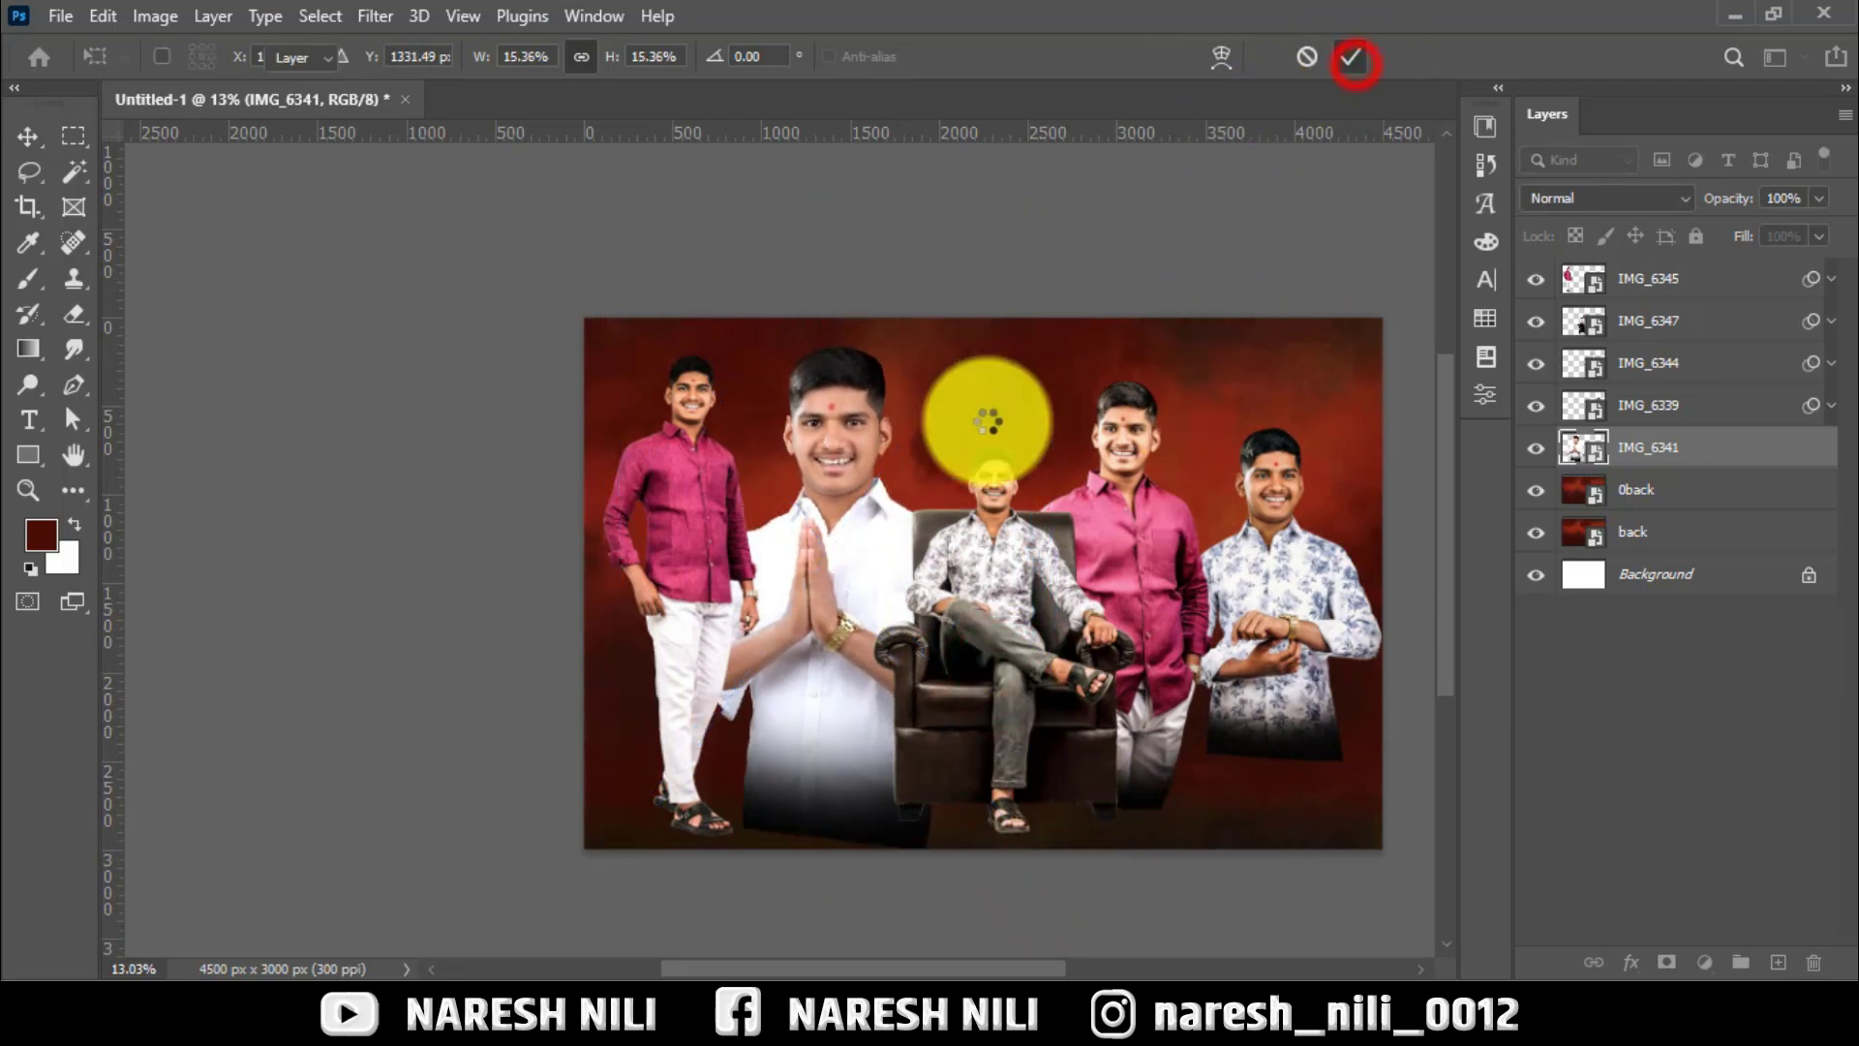
scroll(856, 424, "up", 3)
left_click_drag(809, 395, 825, 408)
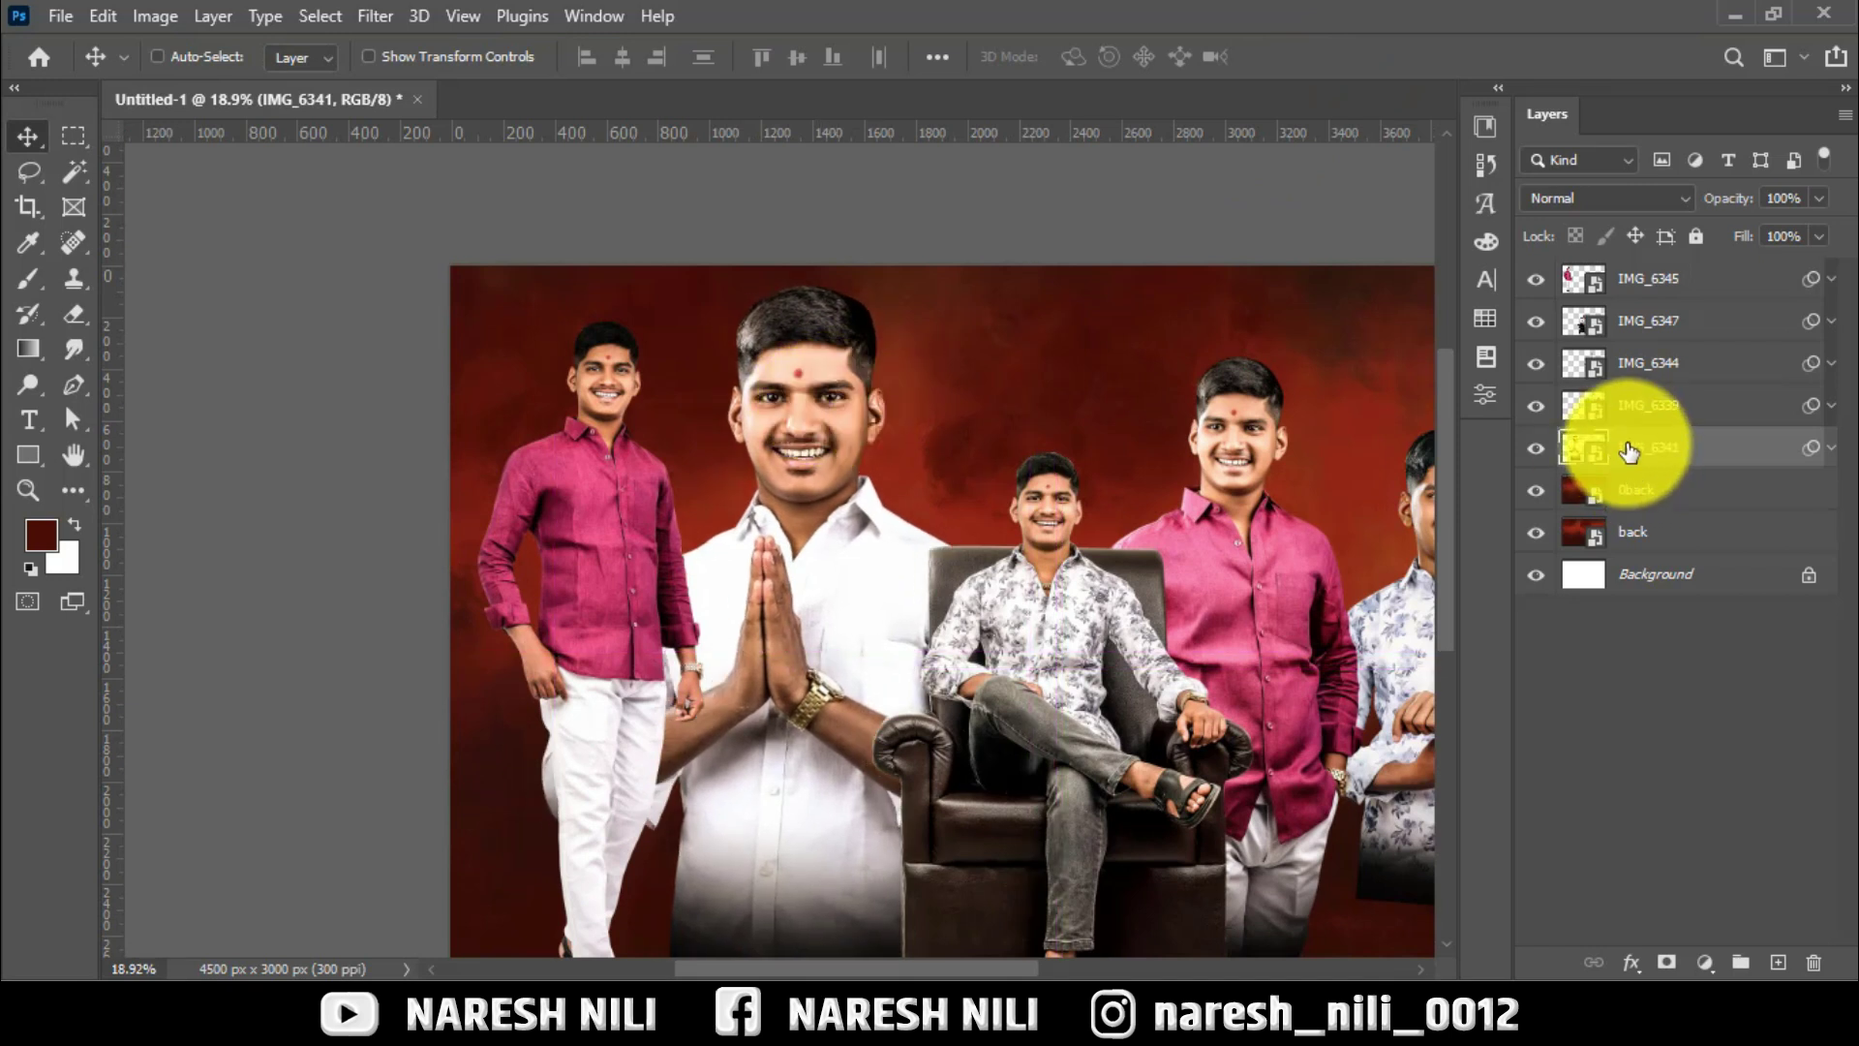
Merge the two background layers into one and pick the imgbin_ruins-building-png file.
left_click_drag(1612, 503, 1612, 505)
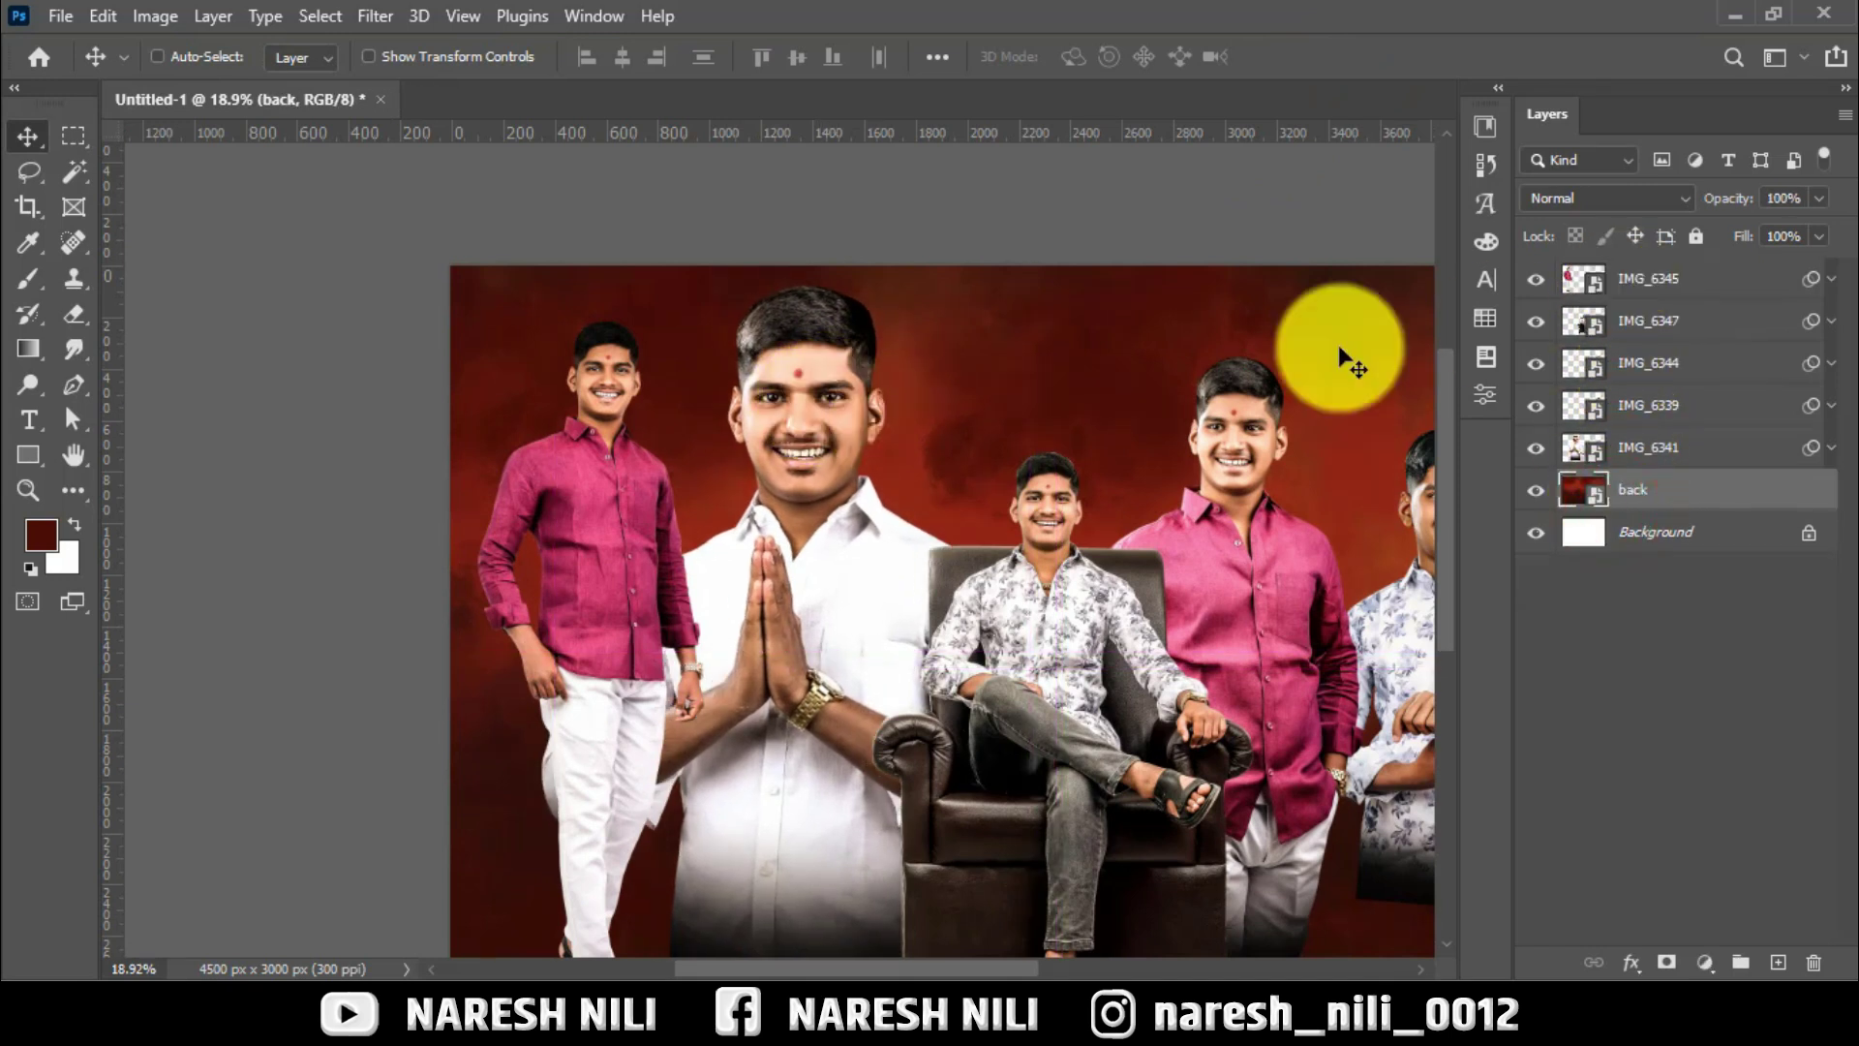
scroll(1337, 345, "down", 2)
scroll(982, 337, "up", 2)
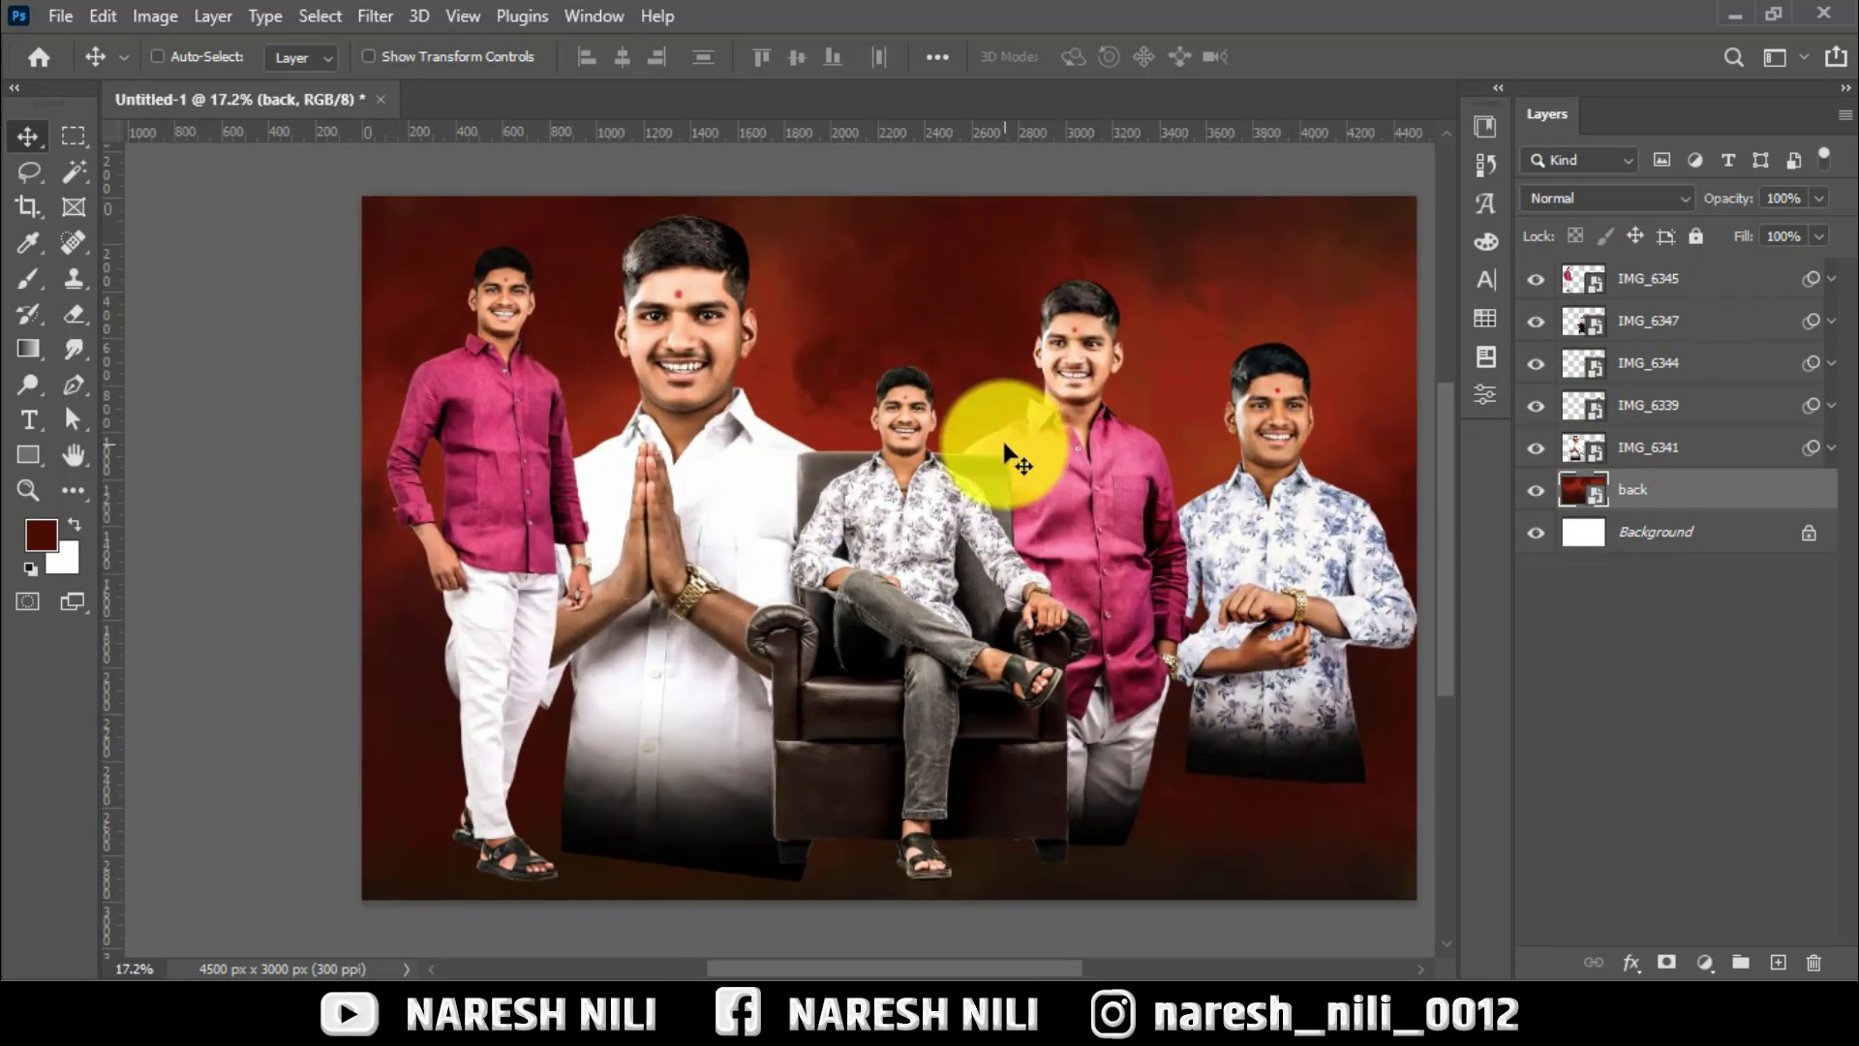
scroll(1009, 416, "down", 2)
scroll(872, 548, "up", 1)
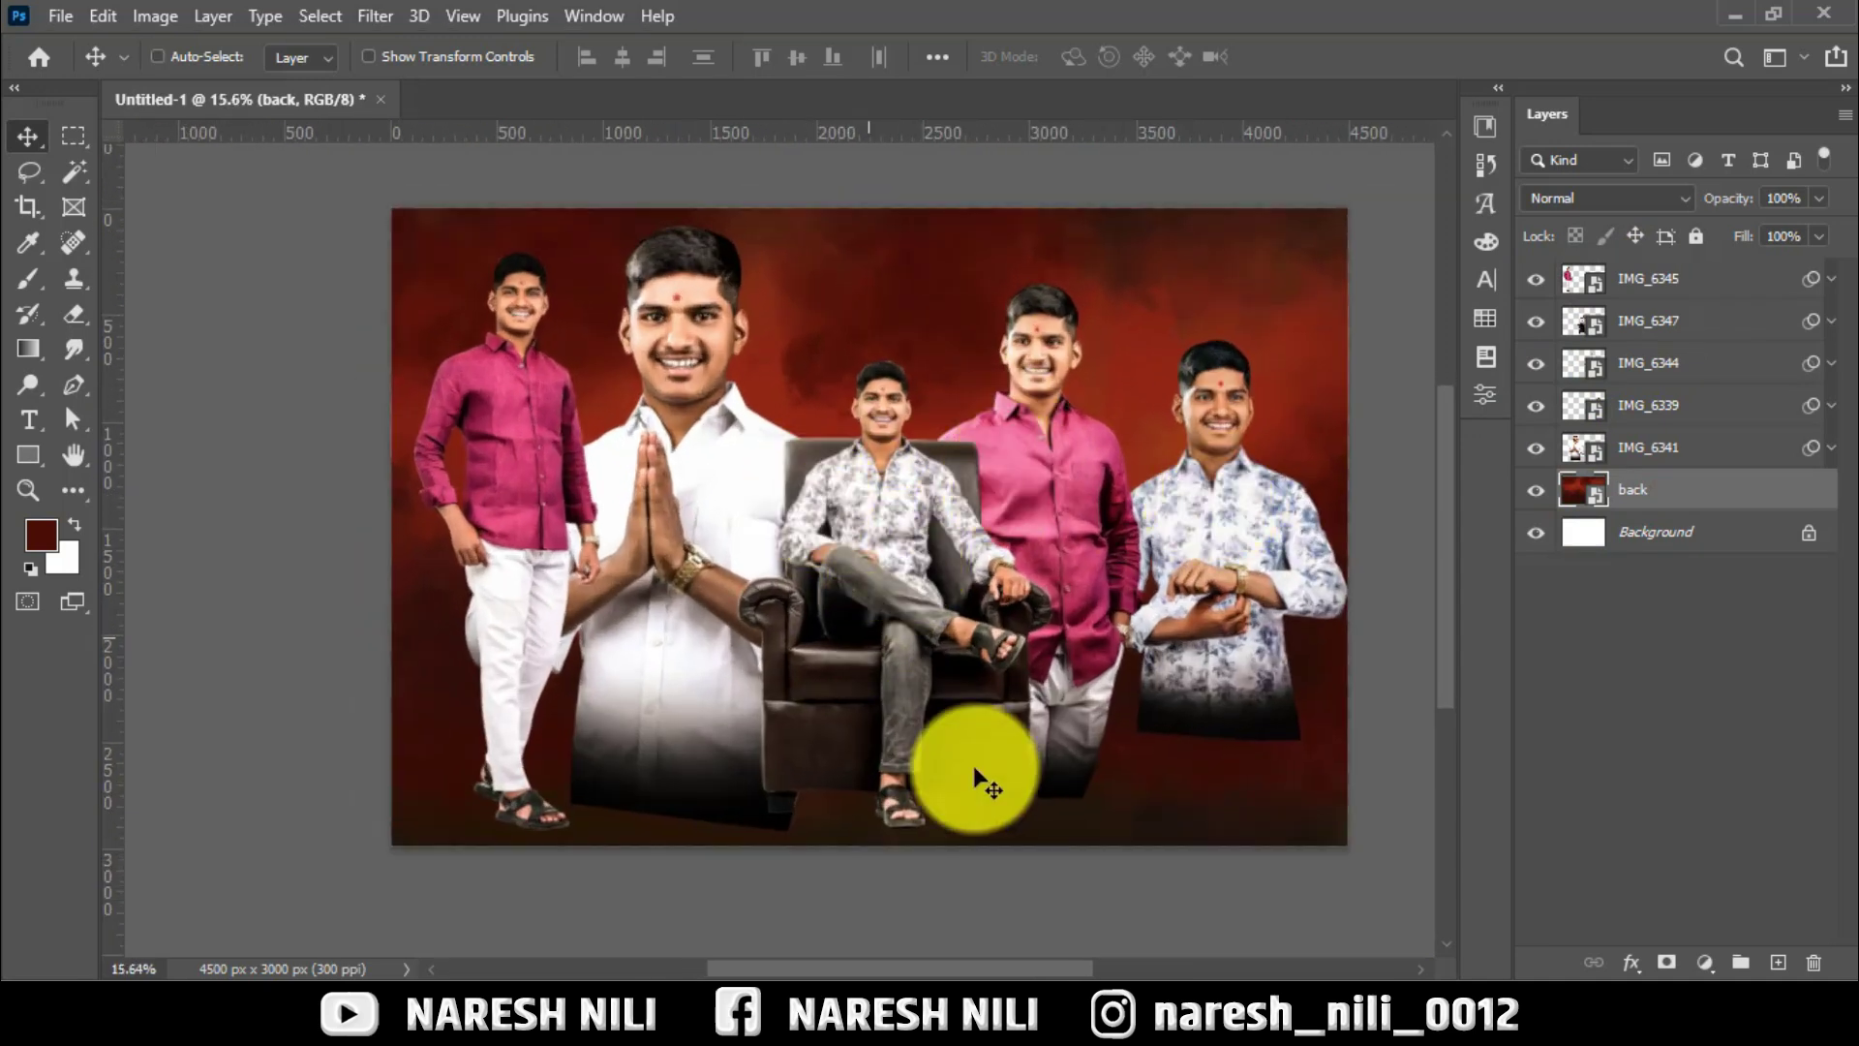
left_click(1031, 997)
Place the ruins-building image in the poster and stack it below IMG_6345.
mouse_move(1065, 479)
left_mouse_down()
mouse_move(1148, 972)
mouse_move(1071, 449)
left_mouse_up()
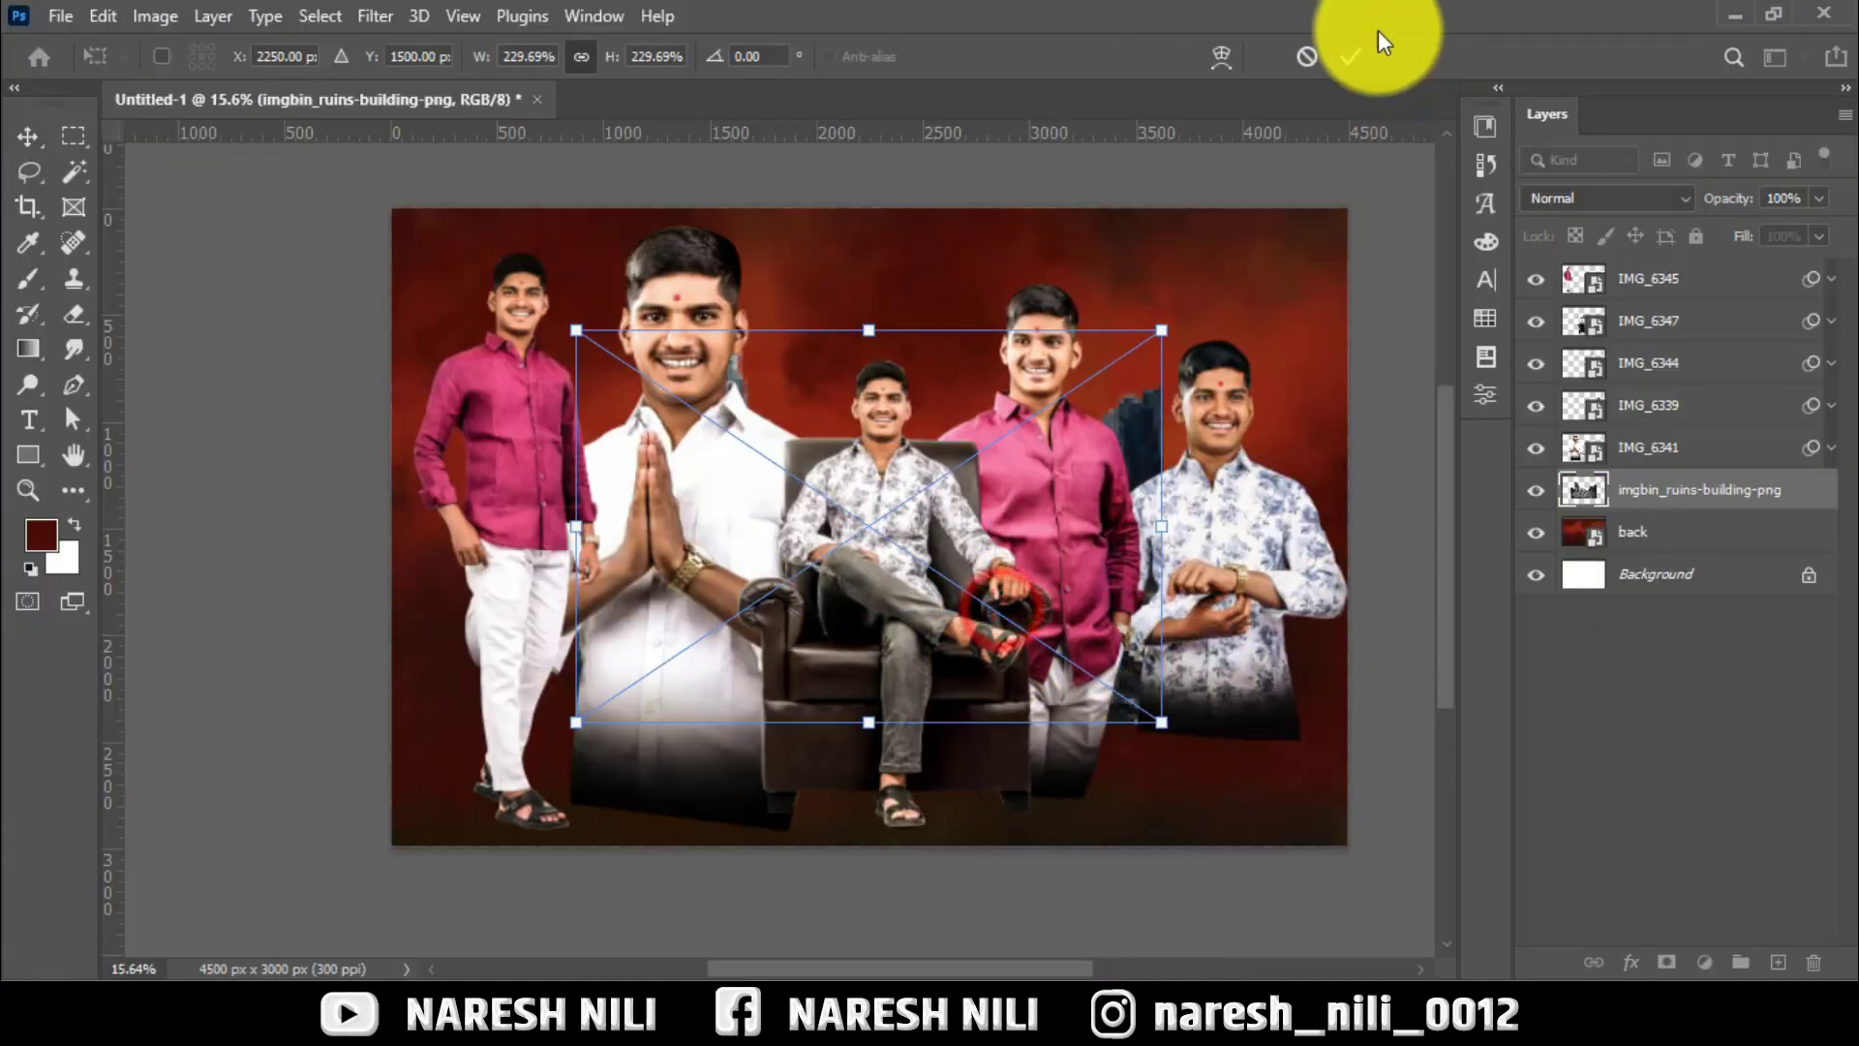
left_click(1351, 55)
left_click_drag(1634, 493, 1597, 270)
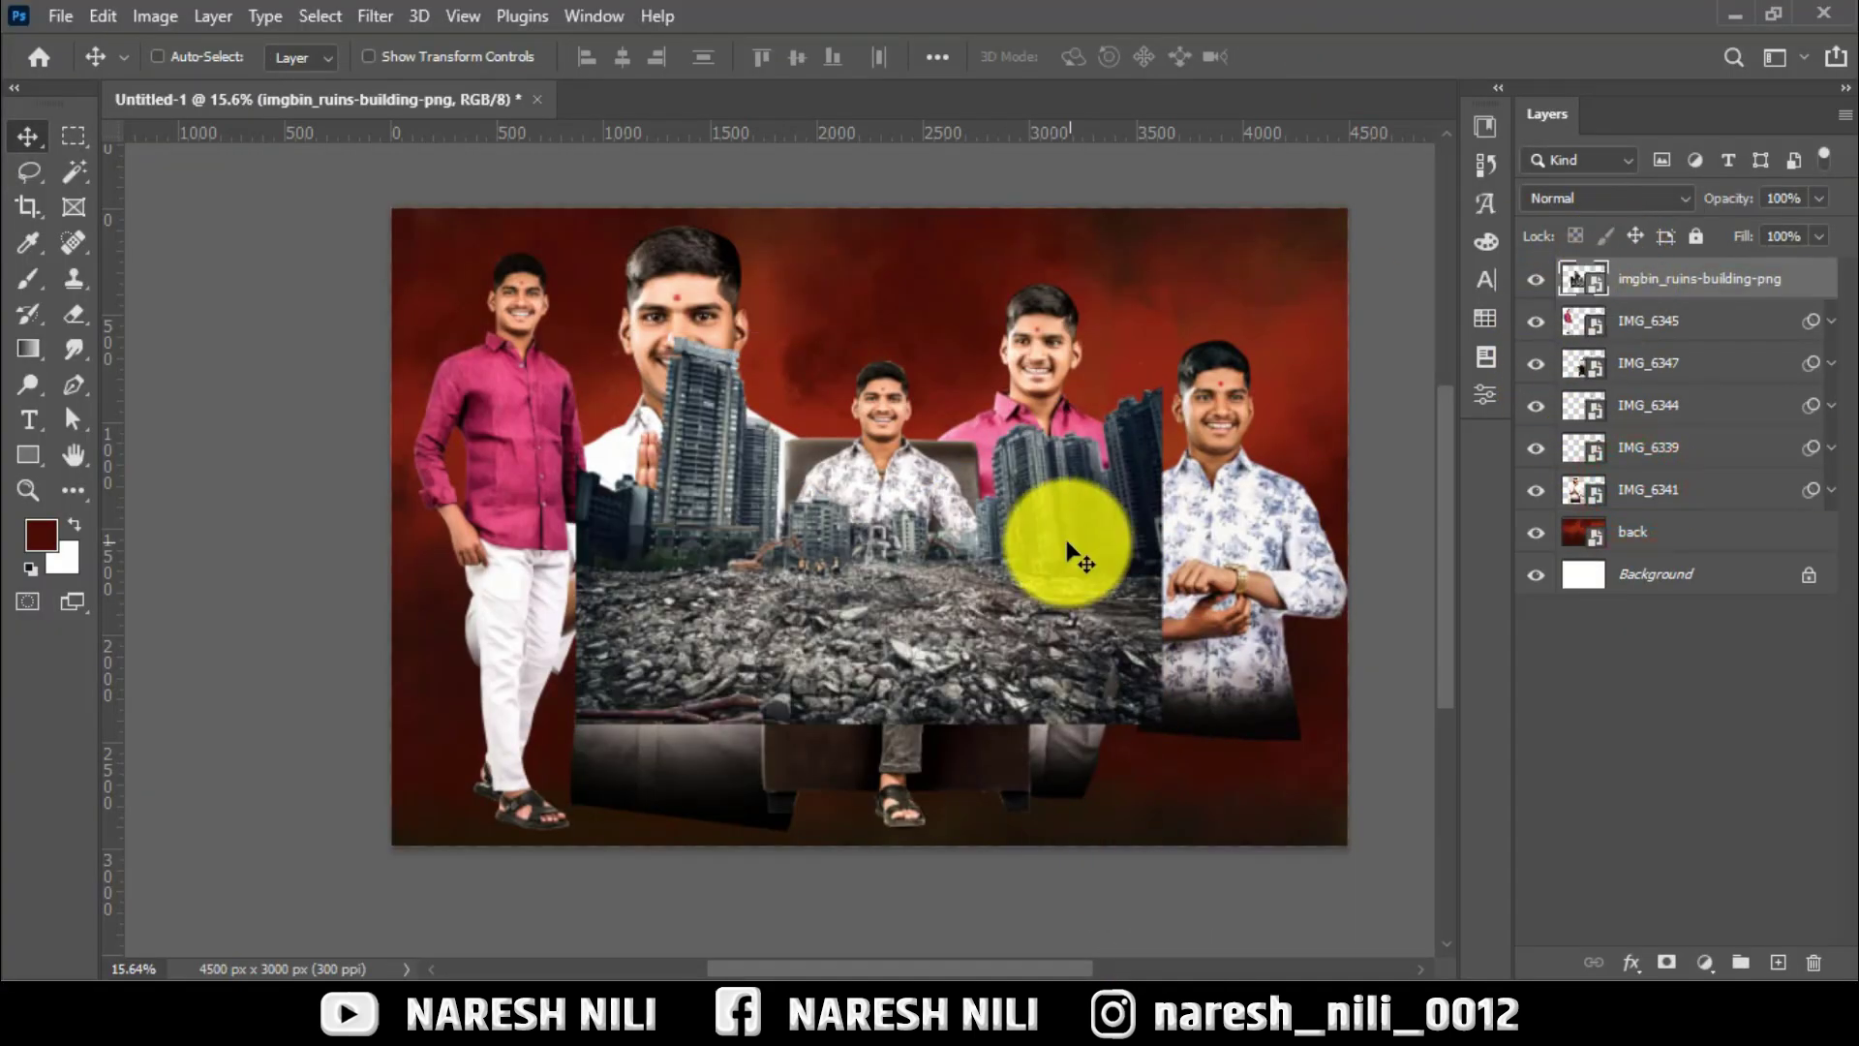
left_click_drag(1058, 539, 1113, 504)
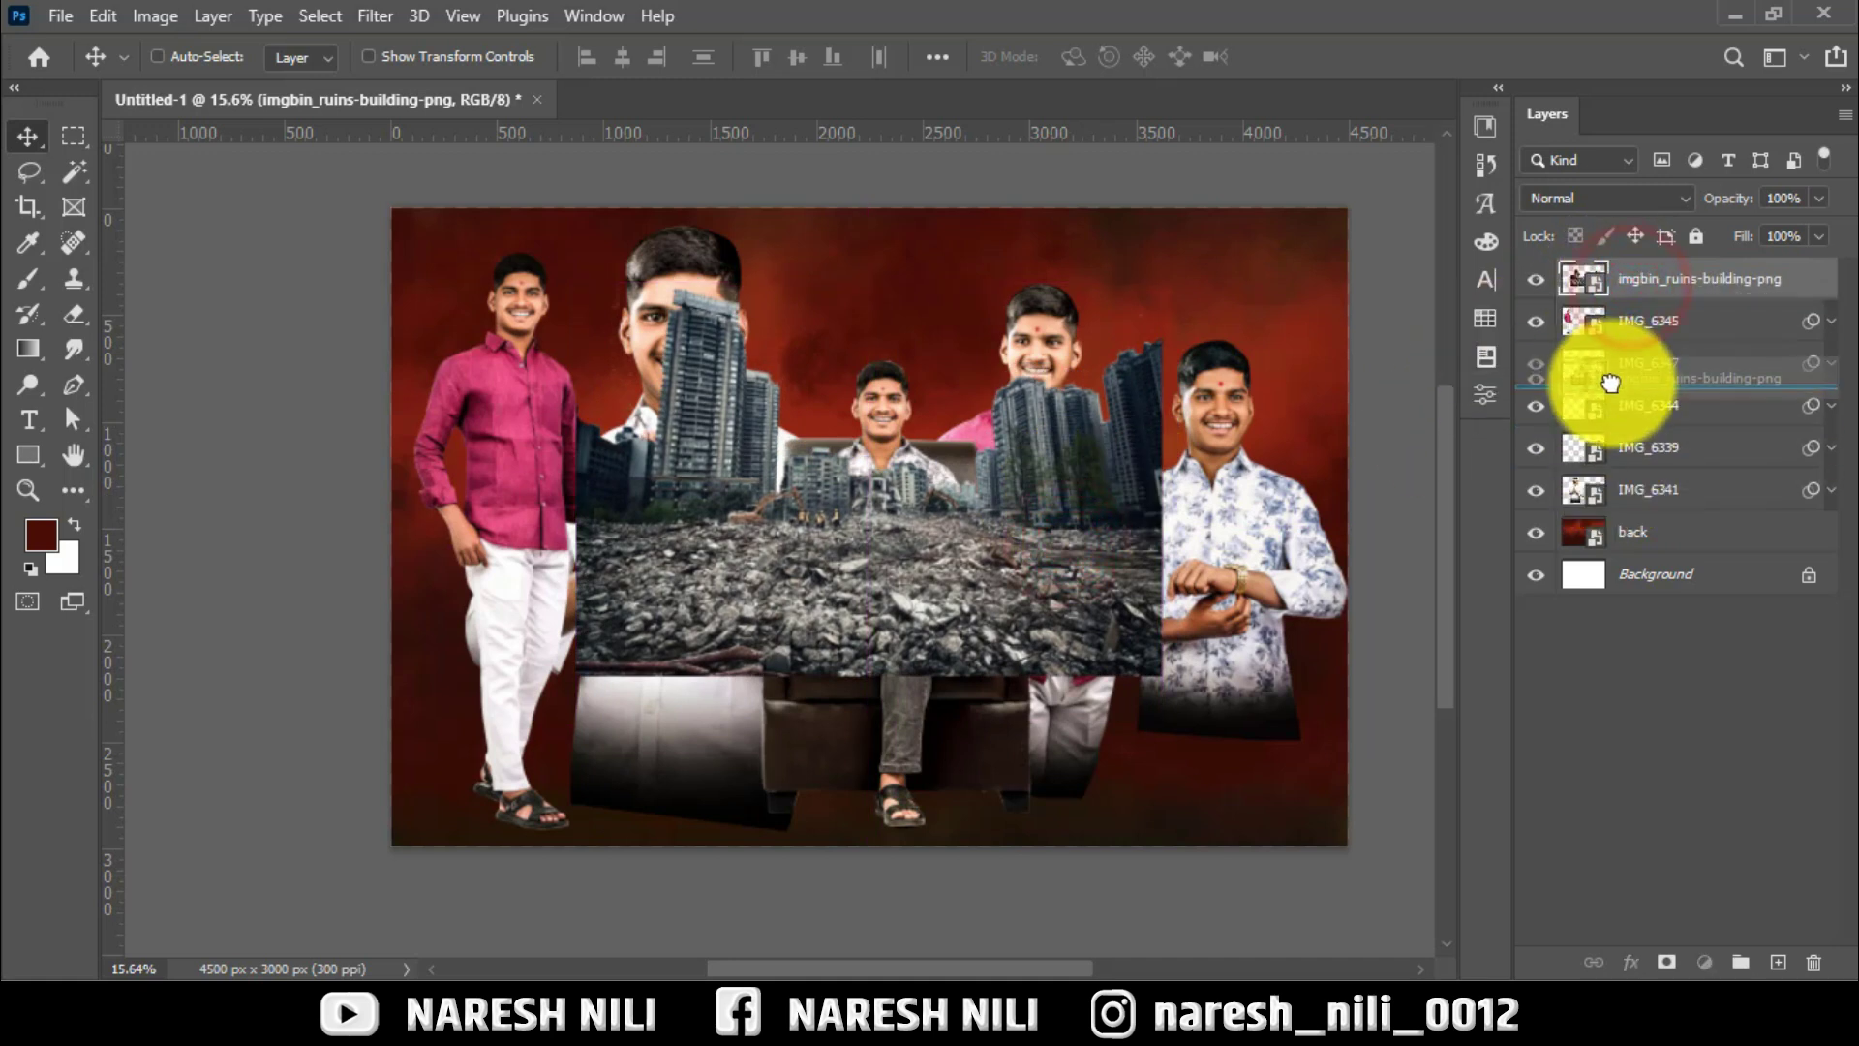
left_click_drag(1610, 288, 1610, 385)
left_click_drag(1617, 320, 1617, 266)
mouse_move(1619, 362)
left_mouse_down()
mouse_move(1620, 339)
mouse_move(1634, 373)
left_mouse_up()
Enlarge the ruins image to about 370% across the lower left and add a layer mask.
key("ctrl+t")
mouse_move(1157, 671)
left_mouse_down()
mouse_move(1357, 772)
mouse_move(1203, 772)
mouse_move(1149, 817)
left_mouse_up()
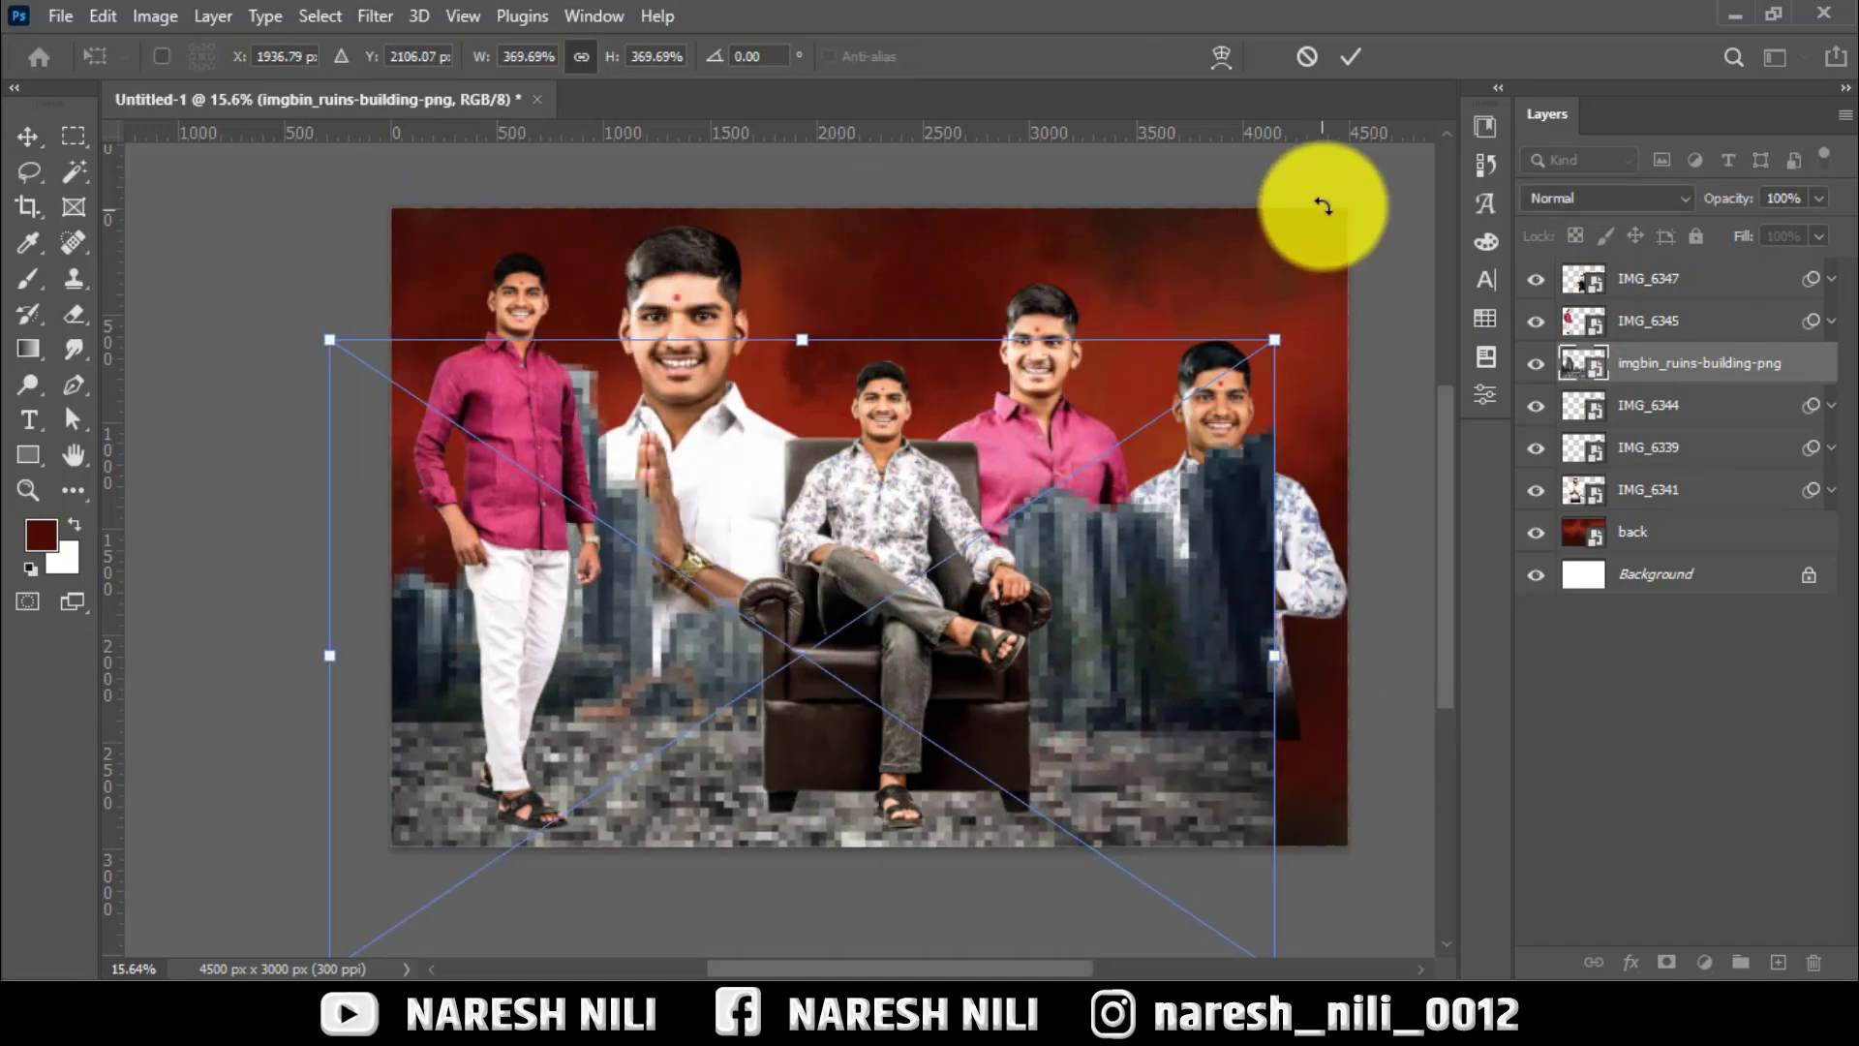
left_click(1358, 56)
left_click_drag(1000, 695, 521, 586)
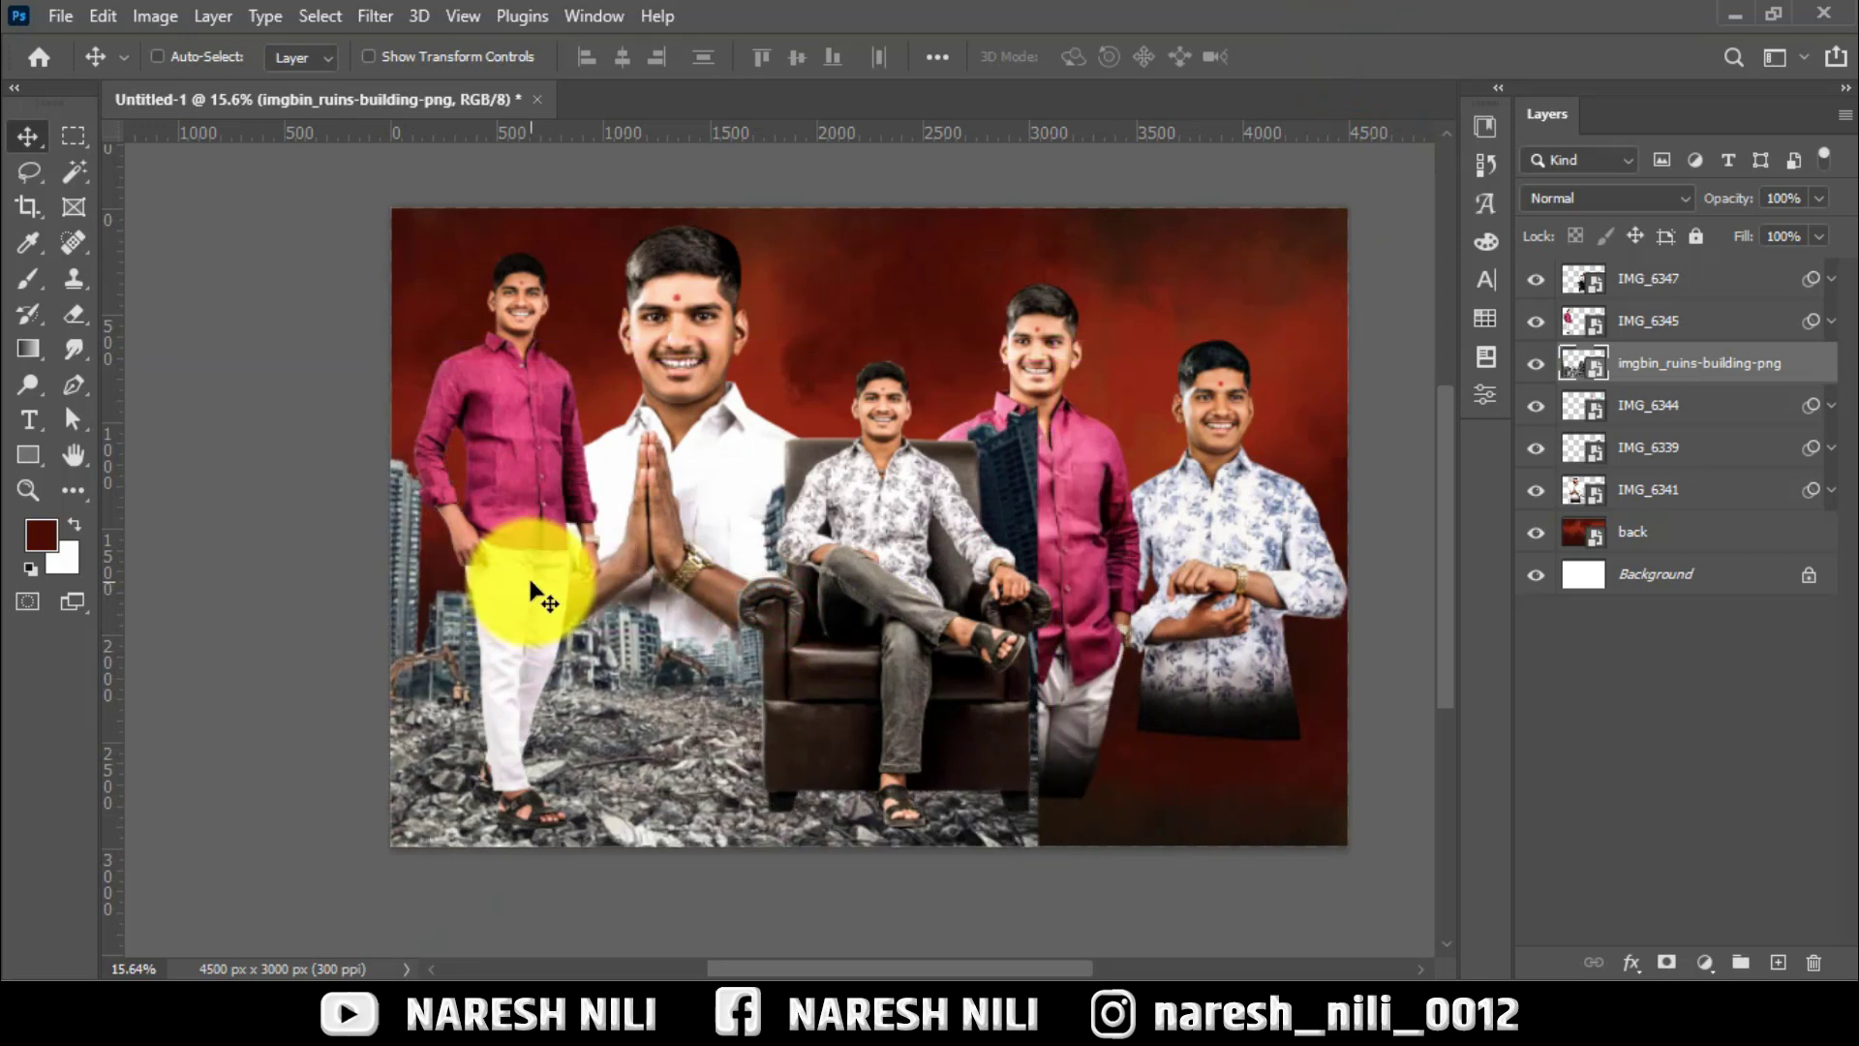
left_click_drag(542, 581, 560, 588)
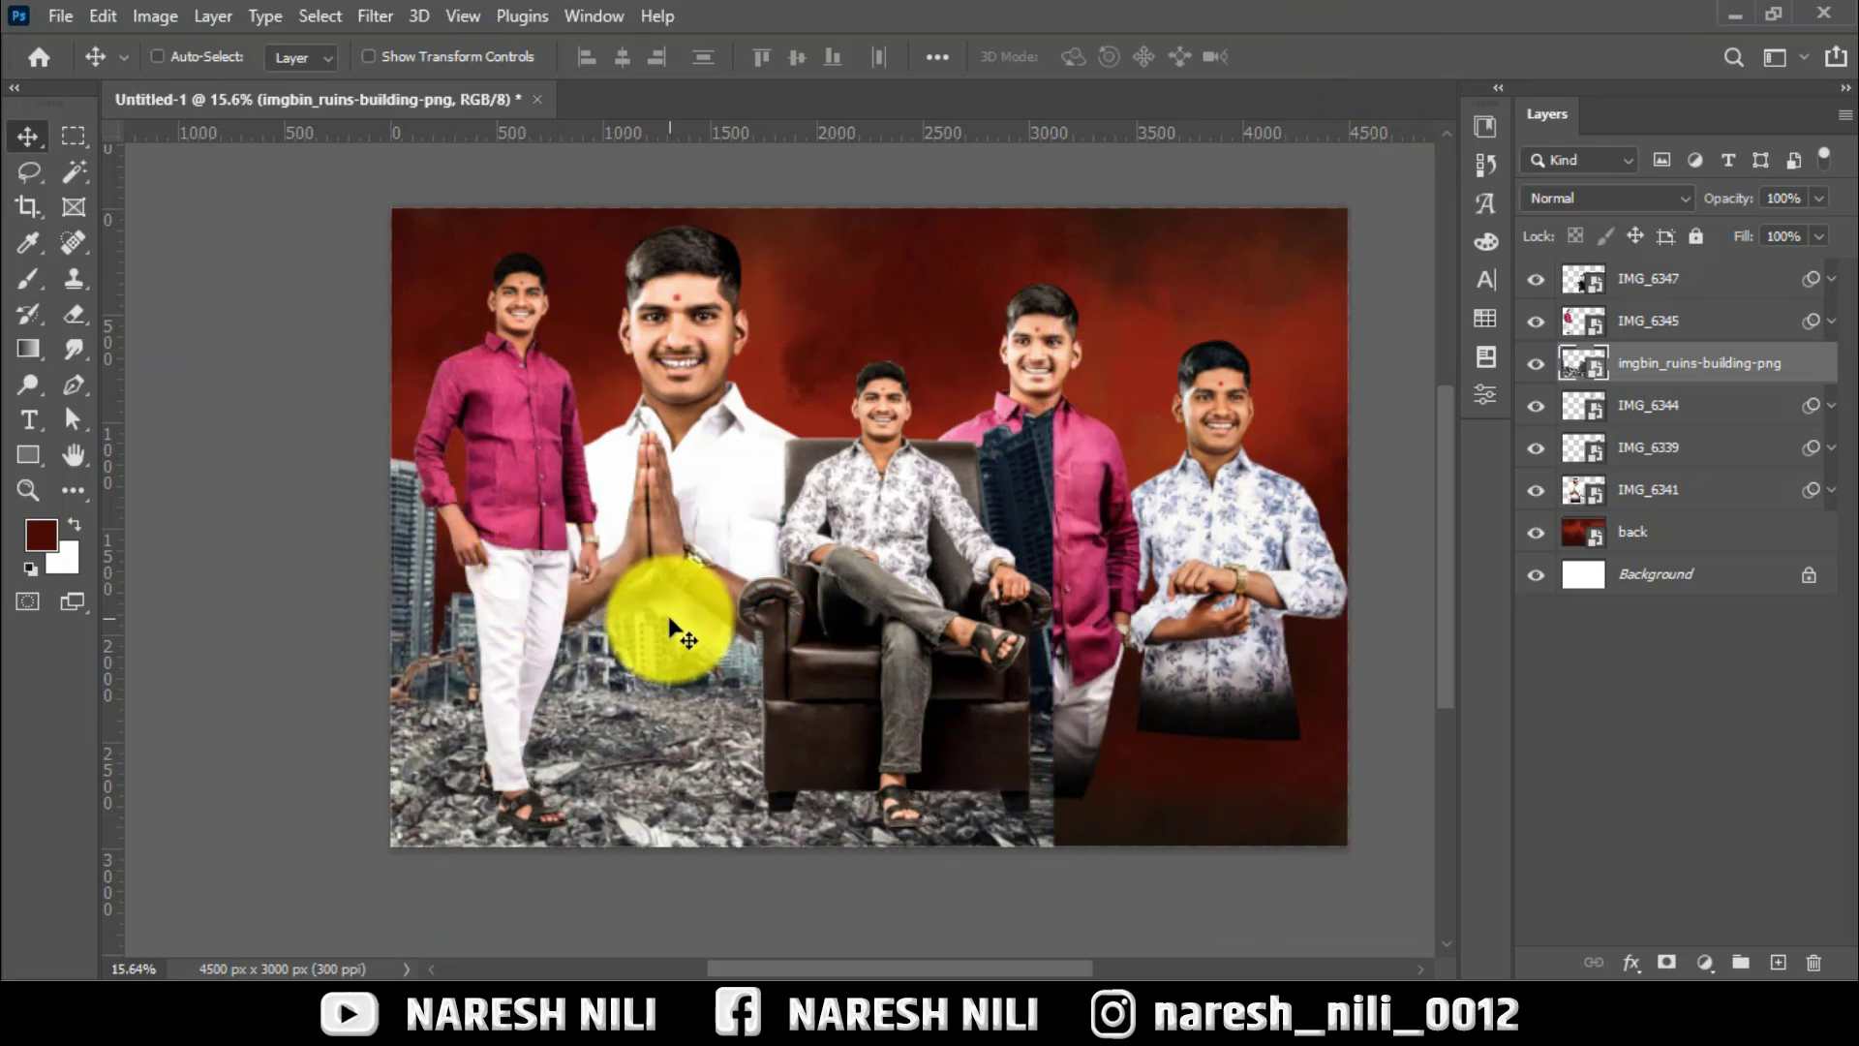
mouse_move(799, 622)
left_mouse_down()
mouse_move(770, 677)
mouse_move(764, 650)
left_mouse_up()
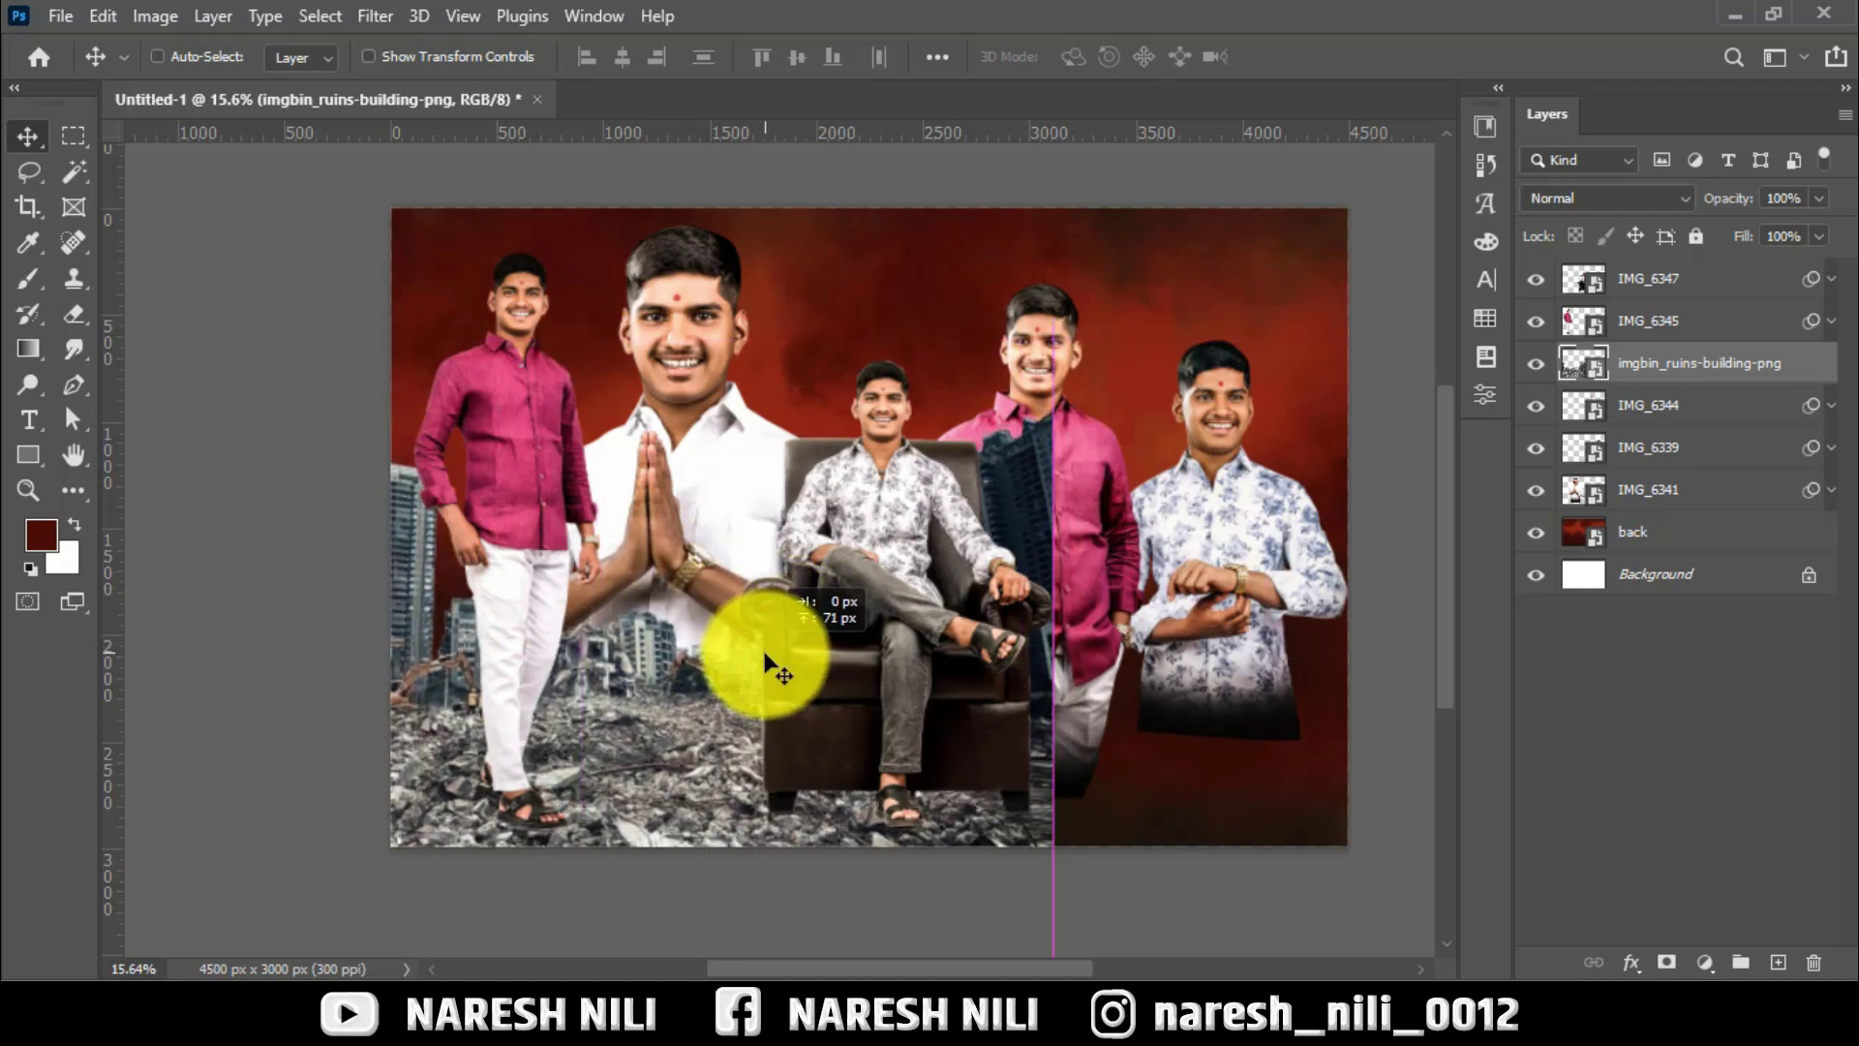
left_click(1663, 963)
Paint white with a soft round brush on the black ruins mask to reveal rubble at lower left.
key("ctrl+i")
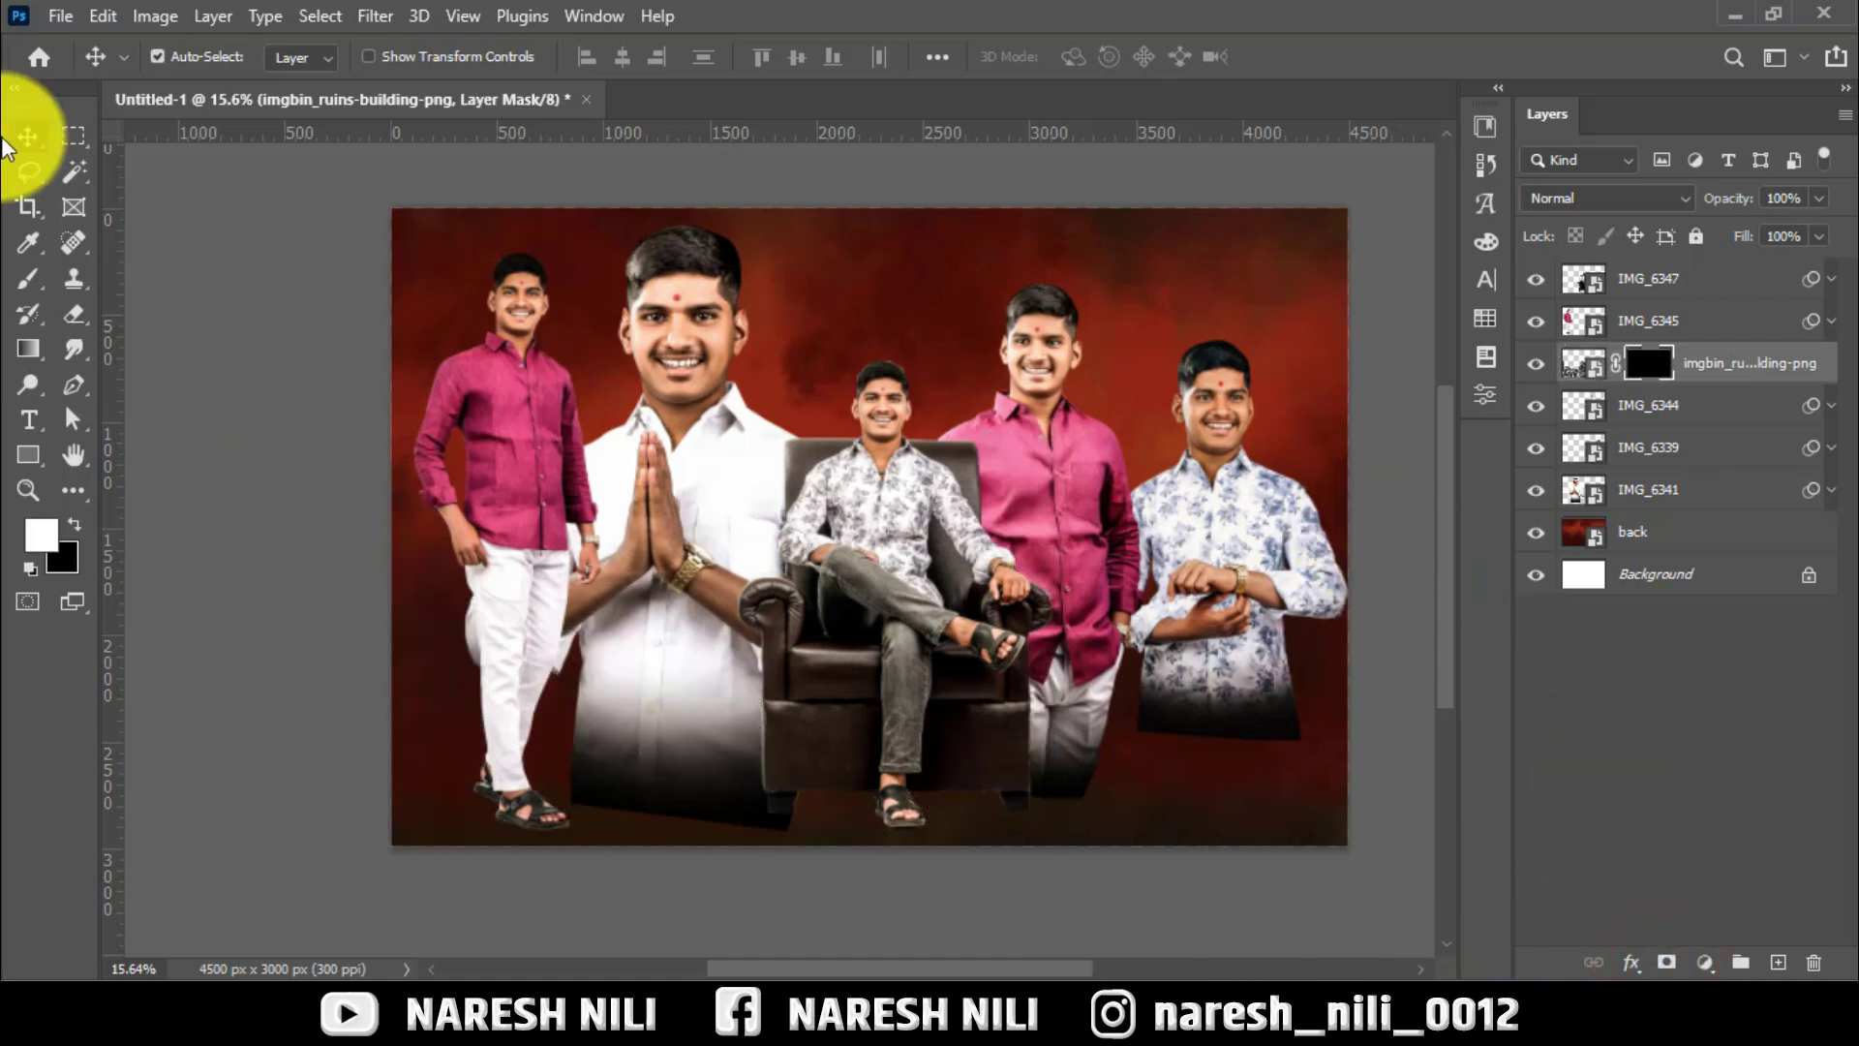
left_click(27, 279)
left_click_drag(344, 552, 372, 571)
right_click(929, 572)
left_click(938, 652)
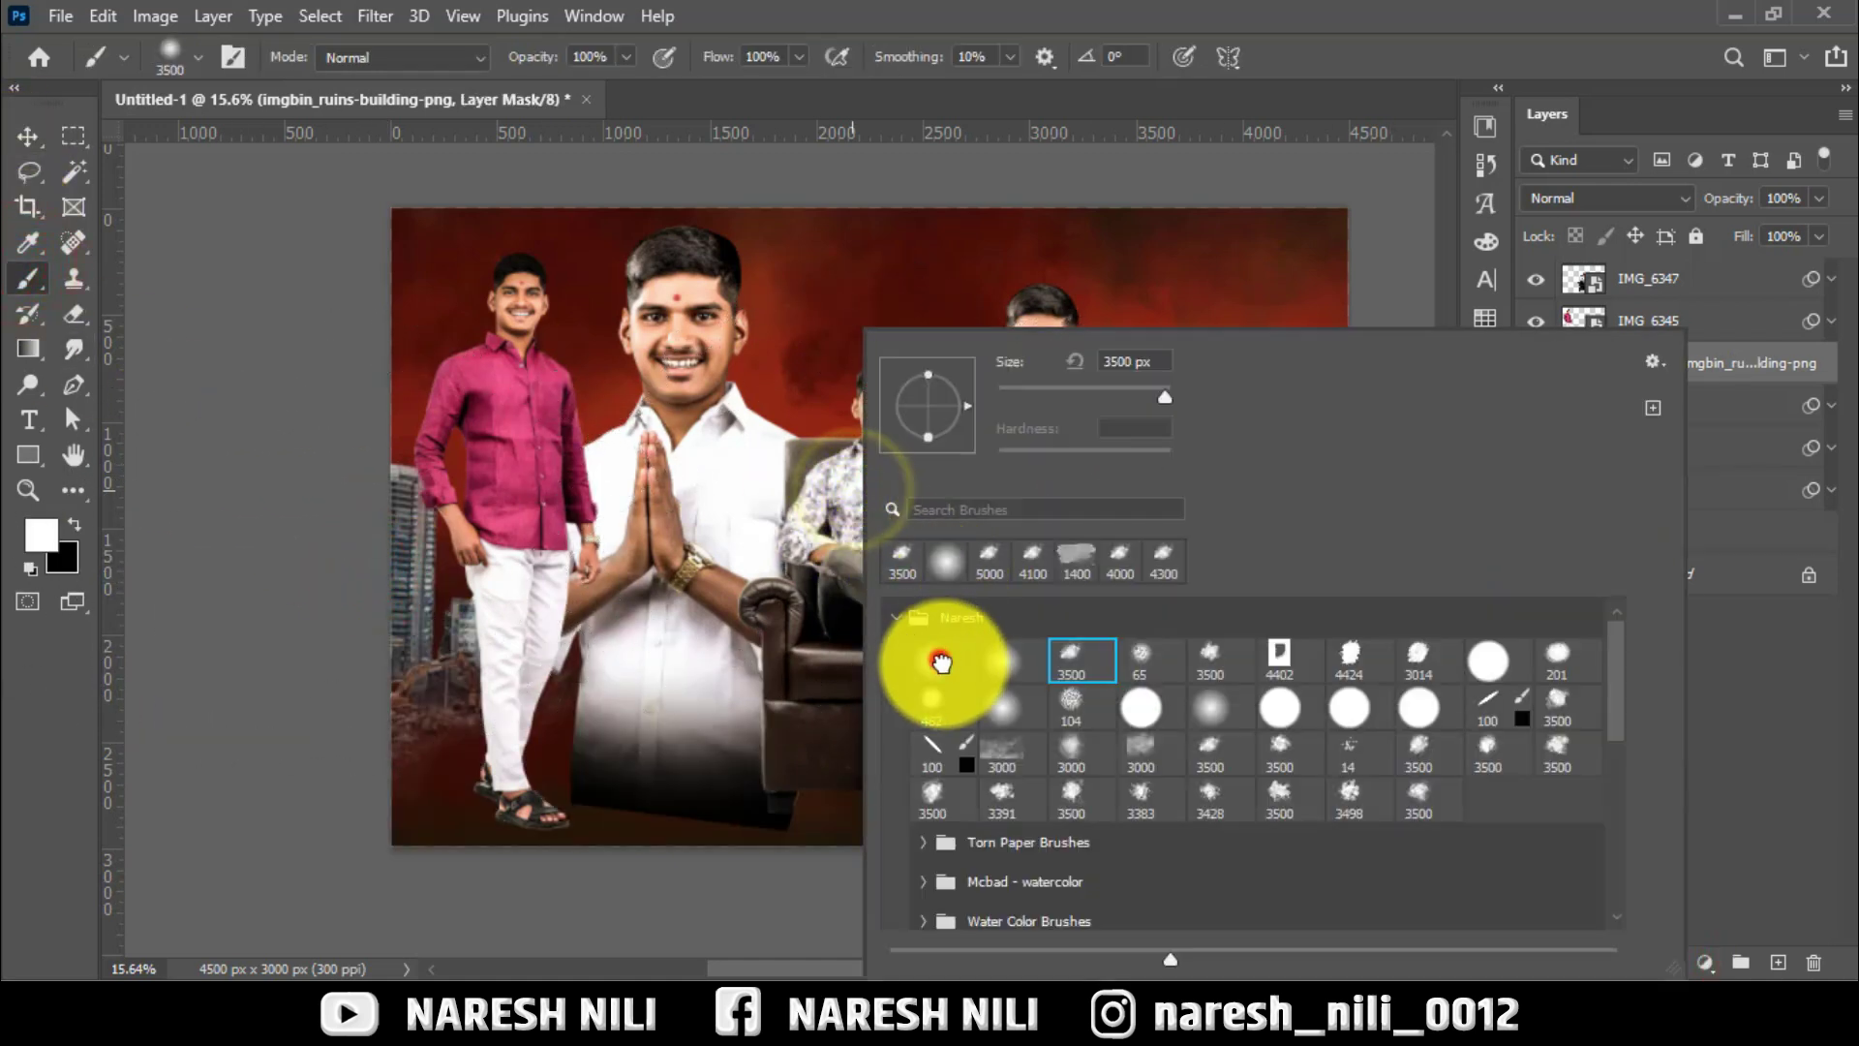
key("Return")
key("bracketleft")
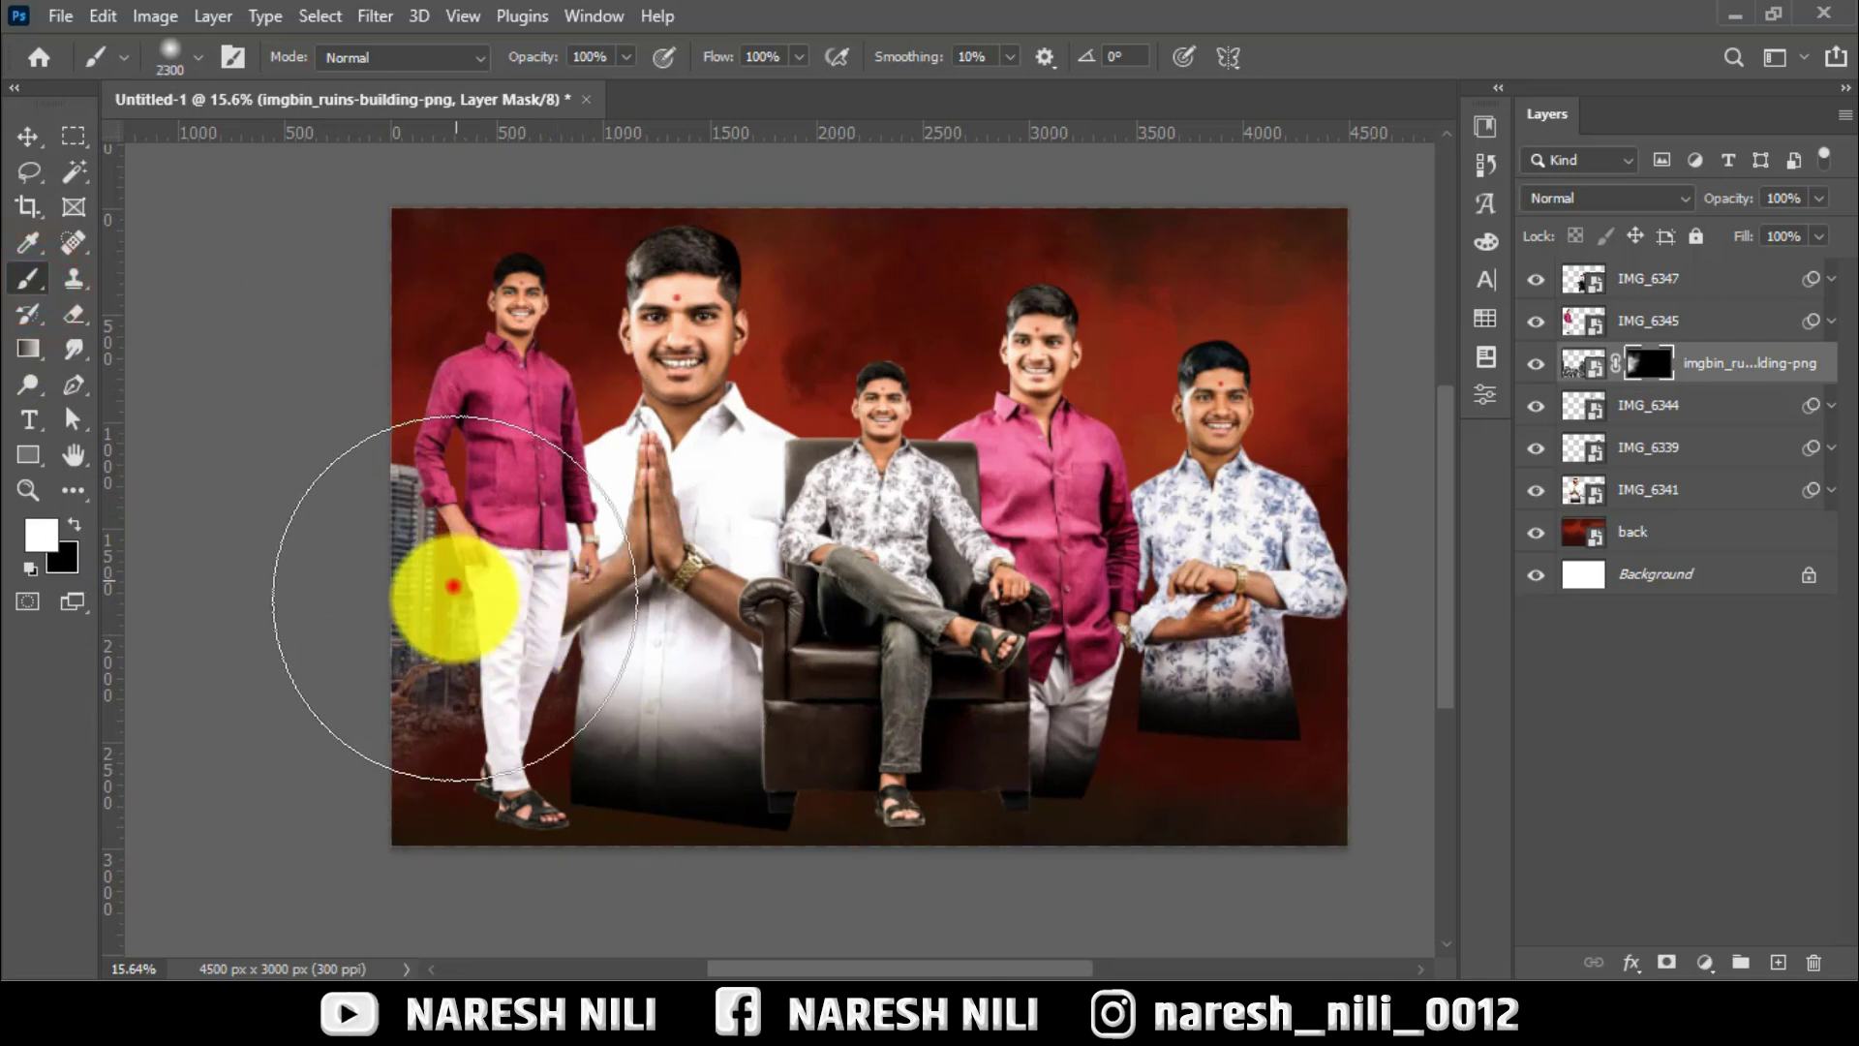
mouse_move(453, 587)
left_mouse_down()
mouse_move(415, 631)
mouse_move(391, 529)
mouse_move(744, 538)
left_mouse_up()
key("bracketleft")
left_click(28, 136)
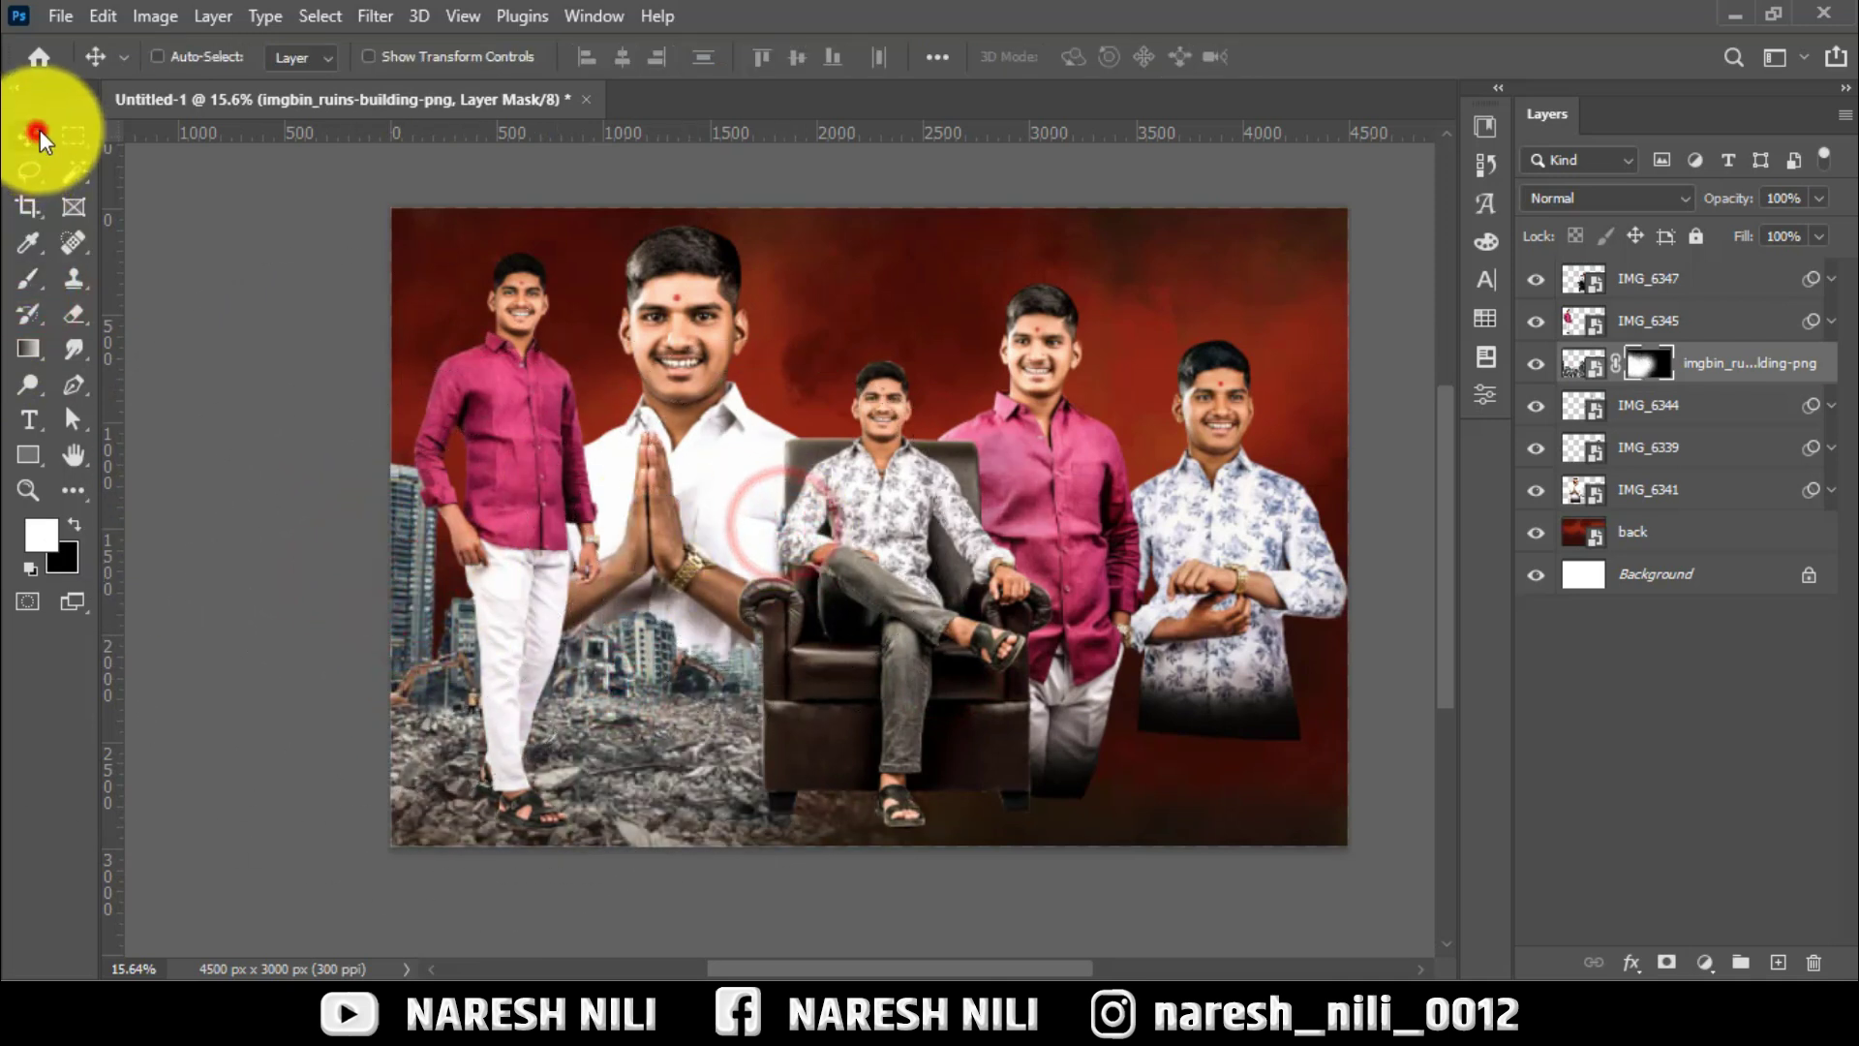
left_click(1734, 371)
Duplicate the ruins layer and move the copy behind the right-hand men.
left_click_drag(1734, 370, 1777, 961)
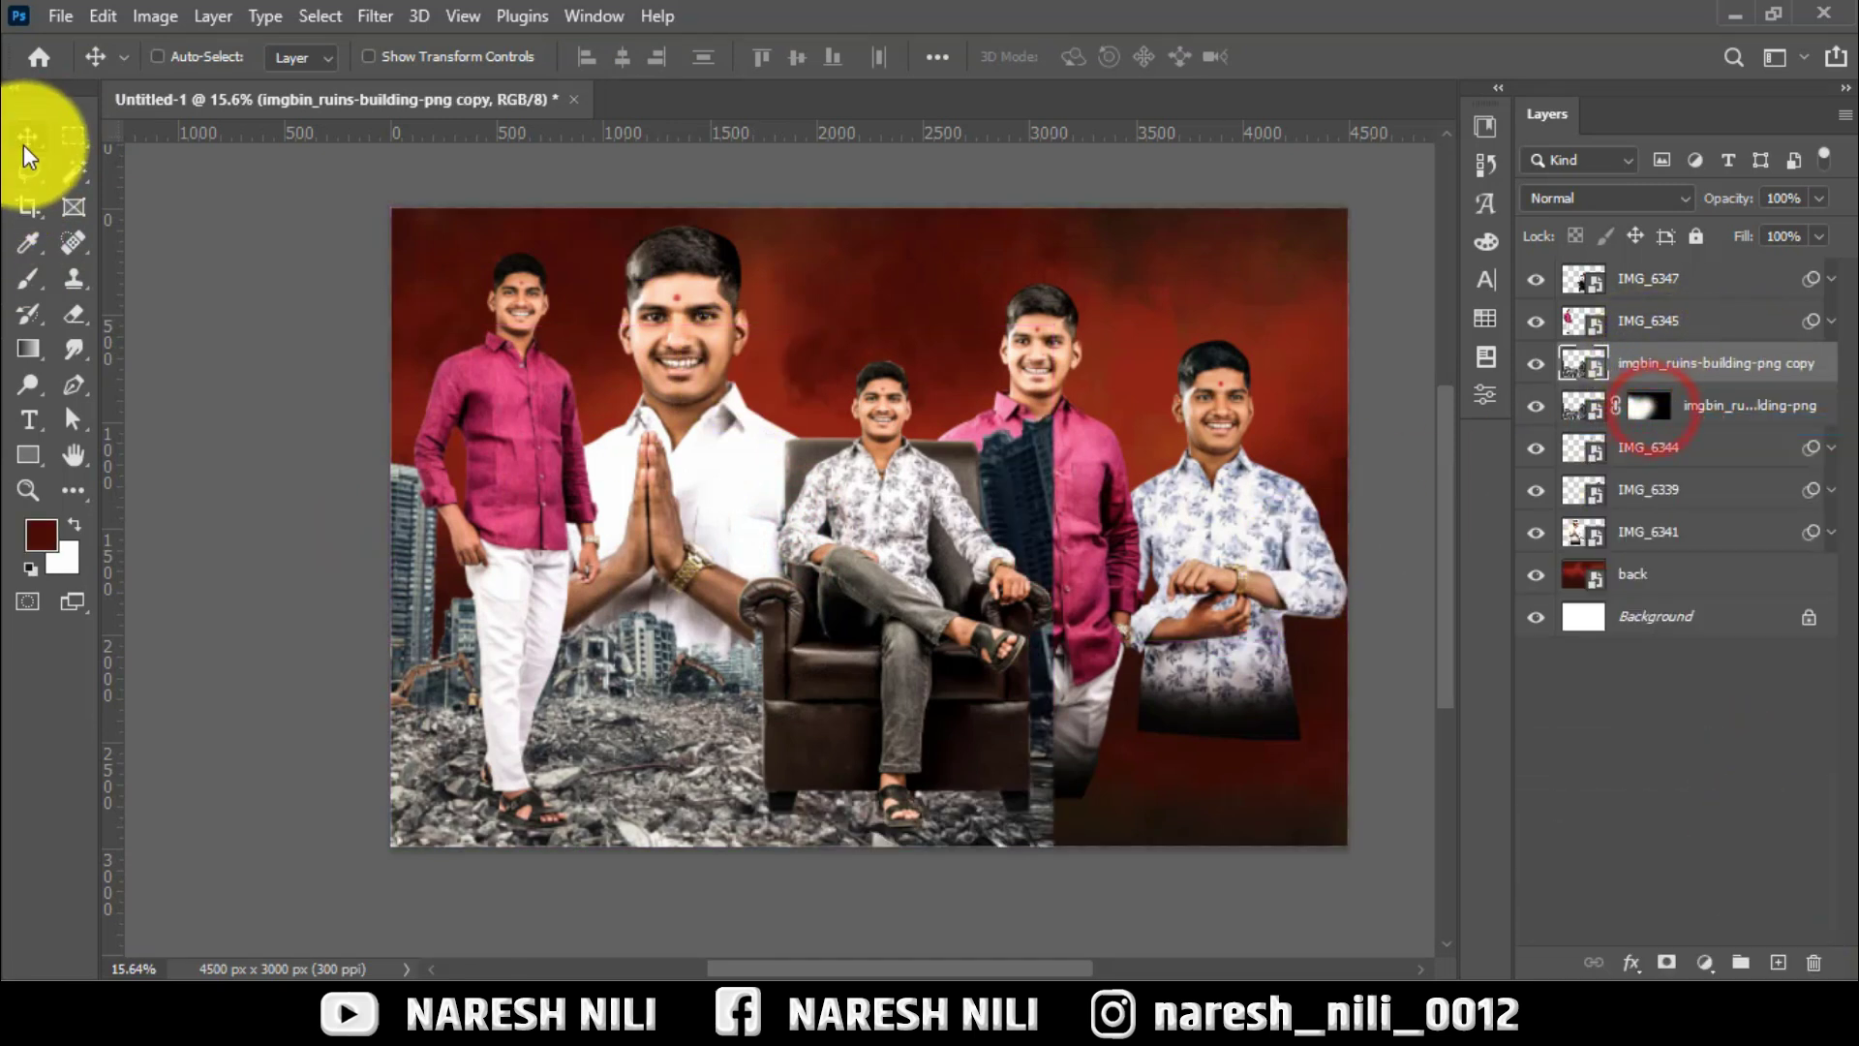
mouse_move(1029, 498)
left_mouse_down()
mouse_move(1109, 579)
mouse_move(1097, 614)
left_mouse_up()
mouse_move(1317, 651)
left_mouse_down()
mouse_move(1362, 608)
mouse_move(1332, 639)
left_mouse_up()
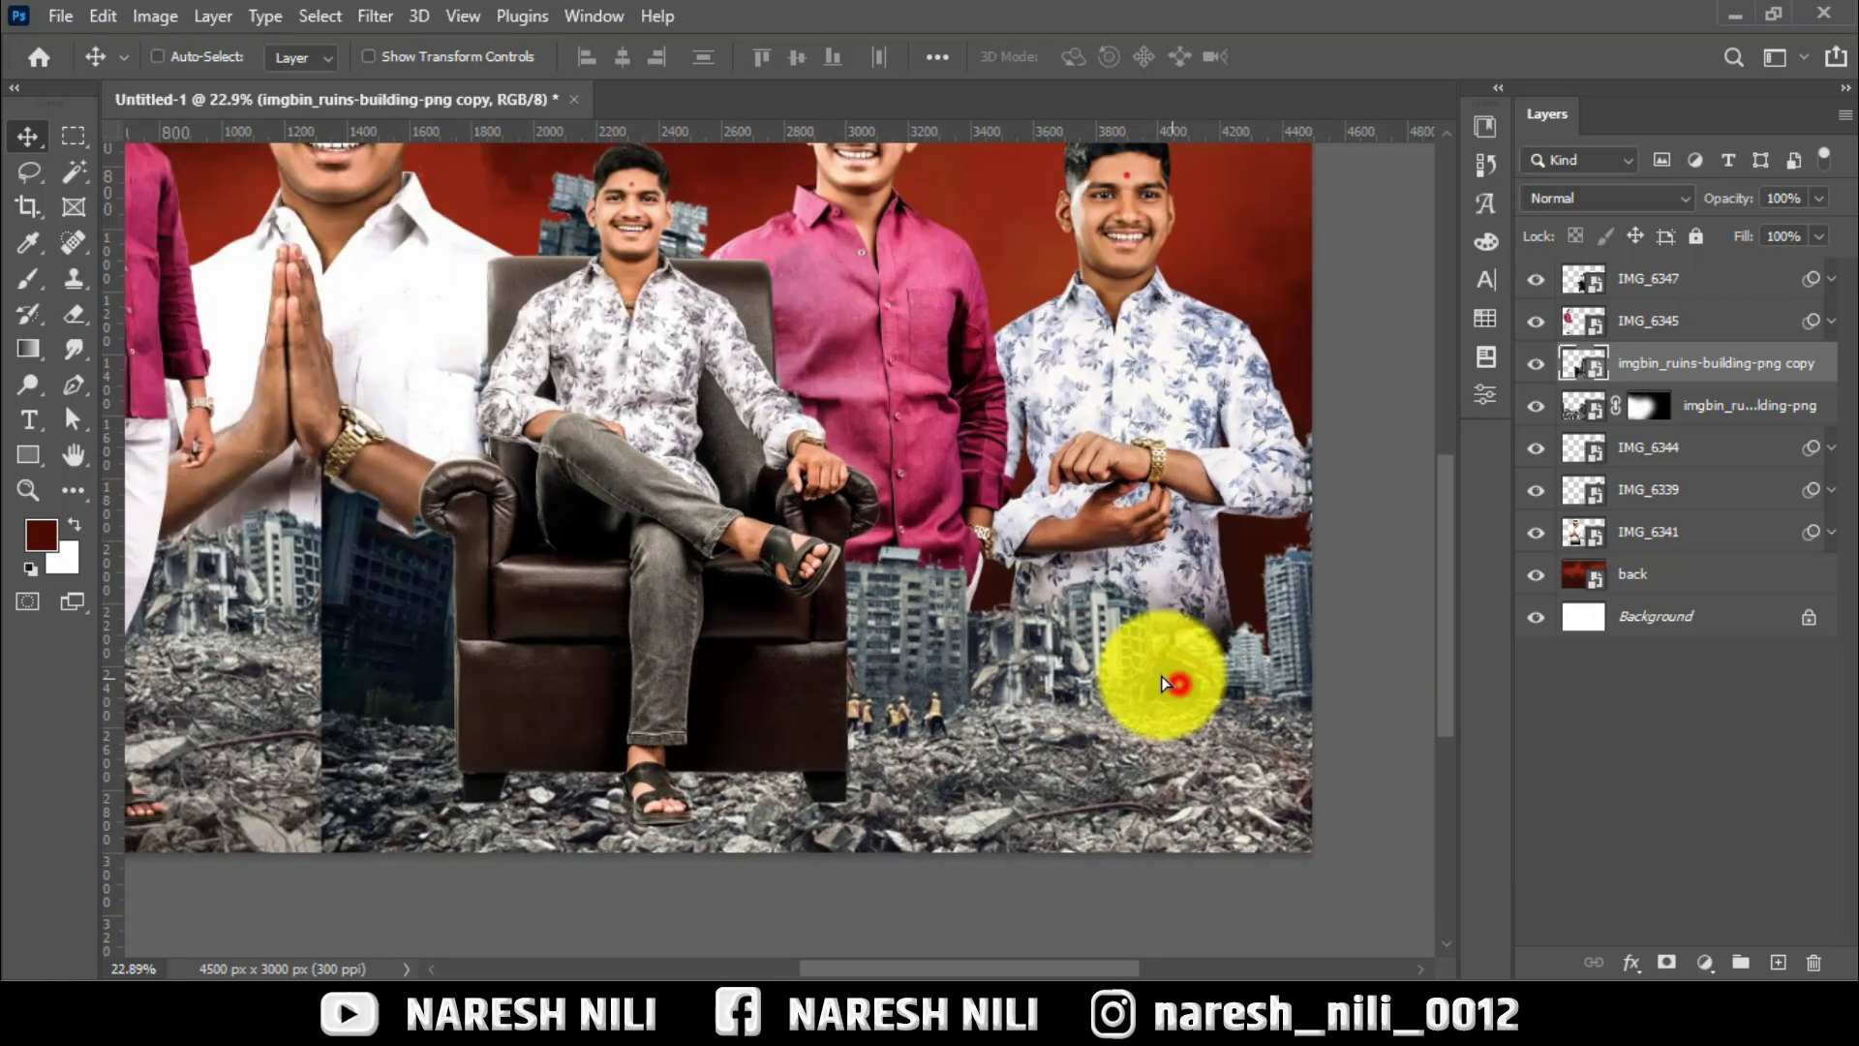
left_click_drag(1174, 668, 915, 465)
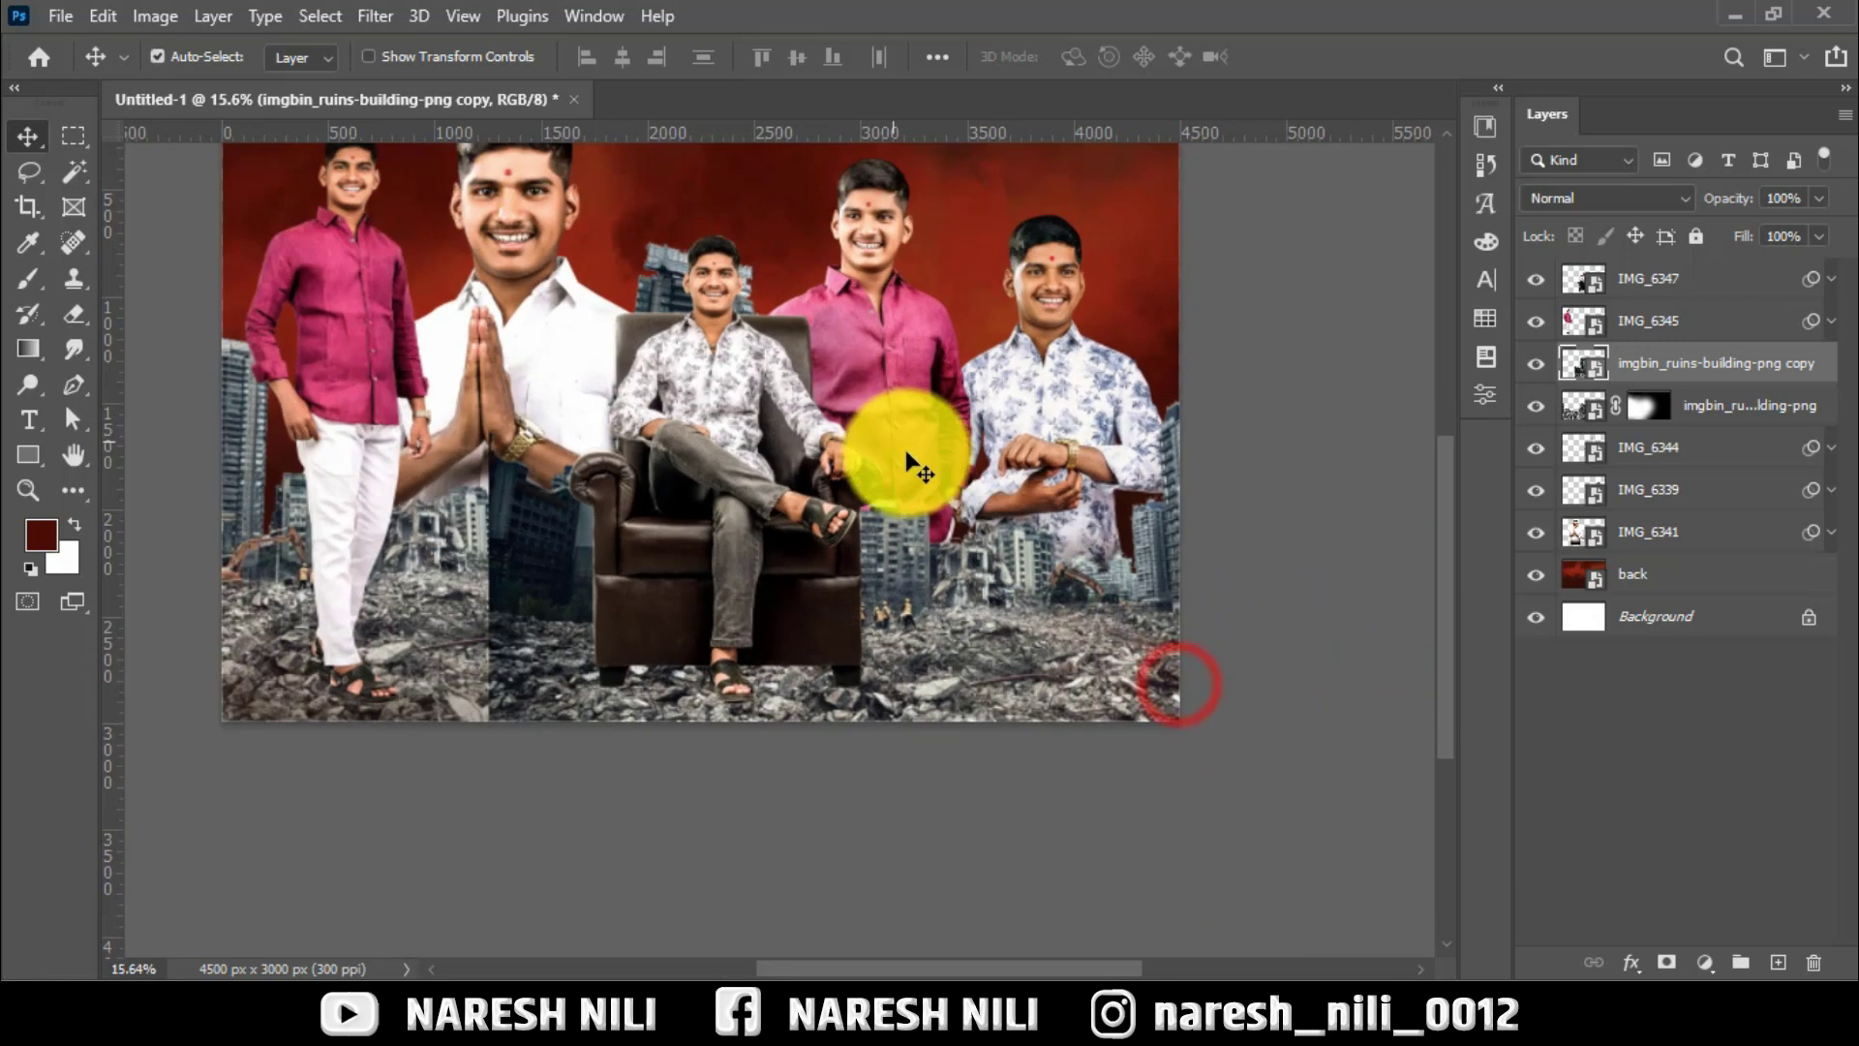
Enlarge the ruins copy to fill the right side and give it a black mask.
key("ctrl+t")
scroll(915, 464, "down", 3)
left_click_drag(1192, 664, 1288, 735)
mouse_move(1175, 581)
left_mouse_down()
mouse_move(1113, 595)
mouse_move(1147, 584)
left_mouse_up()
left_click(1351, 56)
scroll(1016, 481, "up", 3)
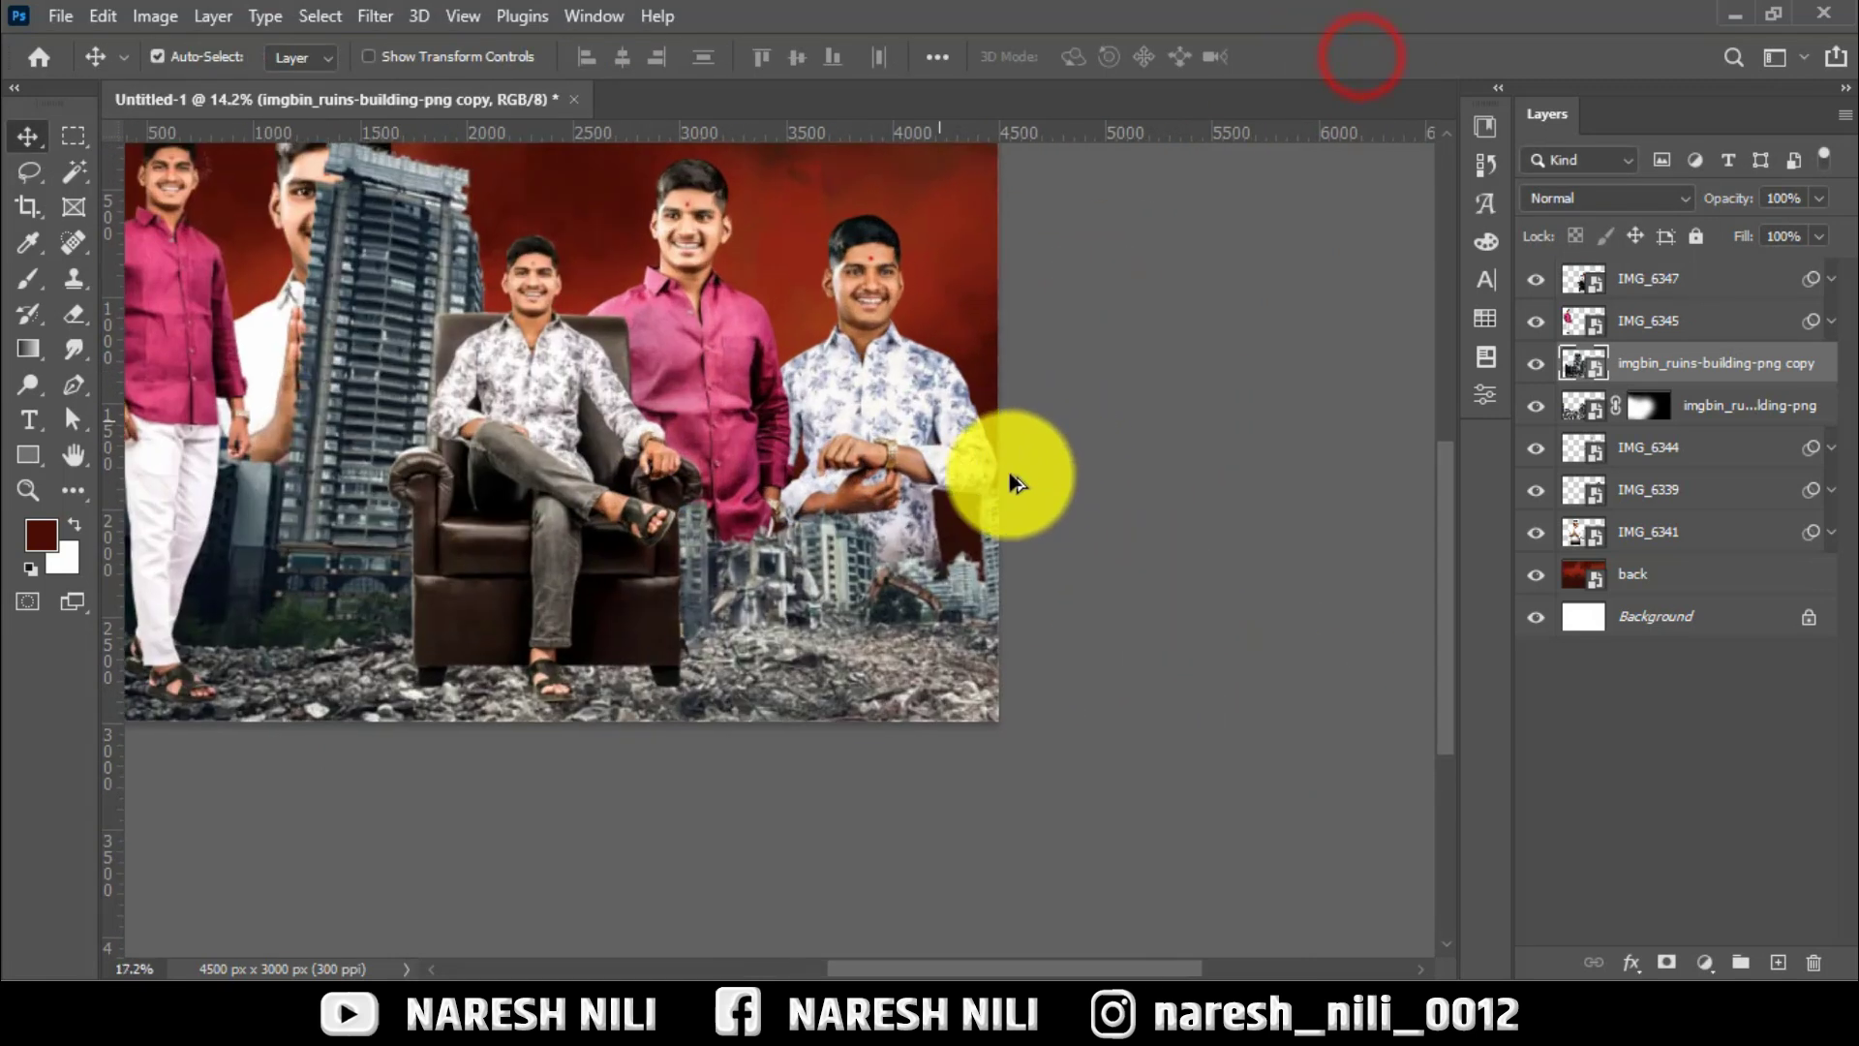
scroll(1017, 481, "up", 2)
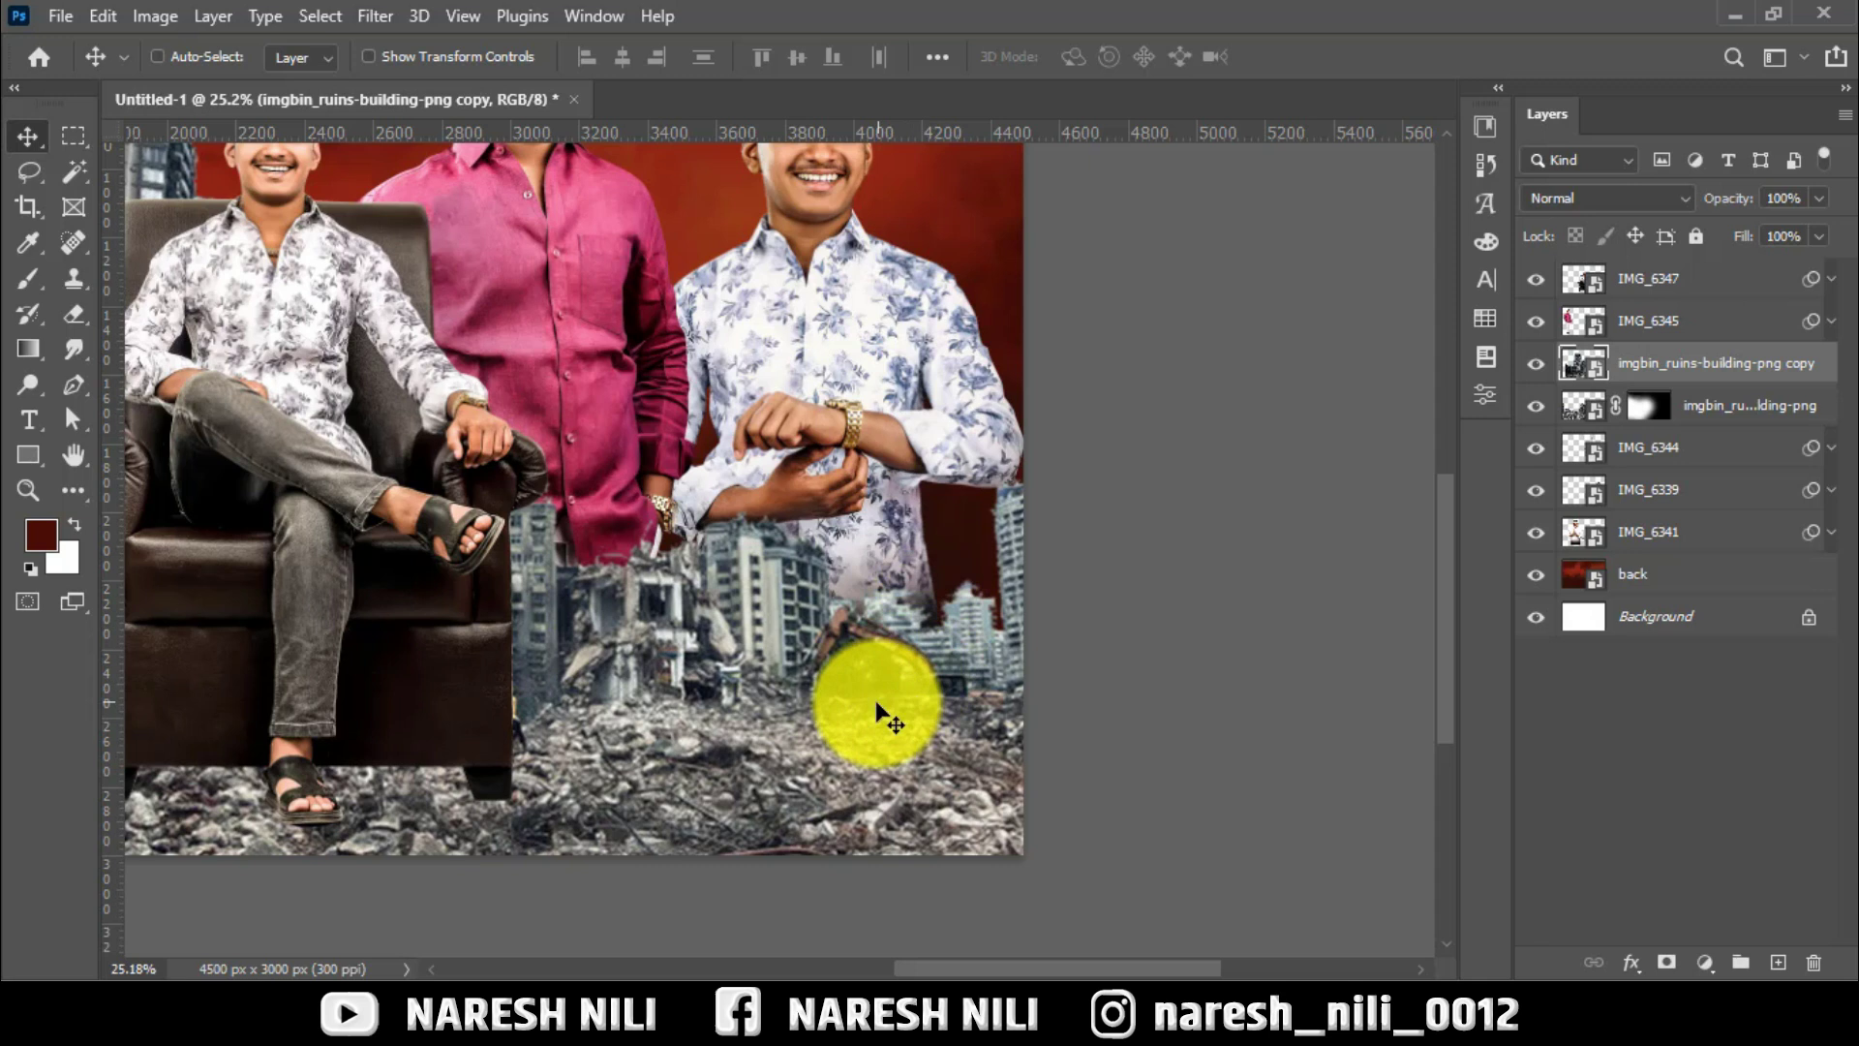
left_click_drag(961, 658, 939, 660)
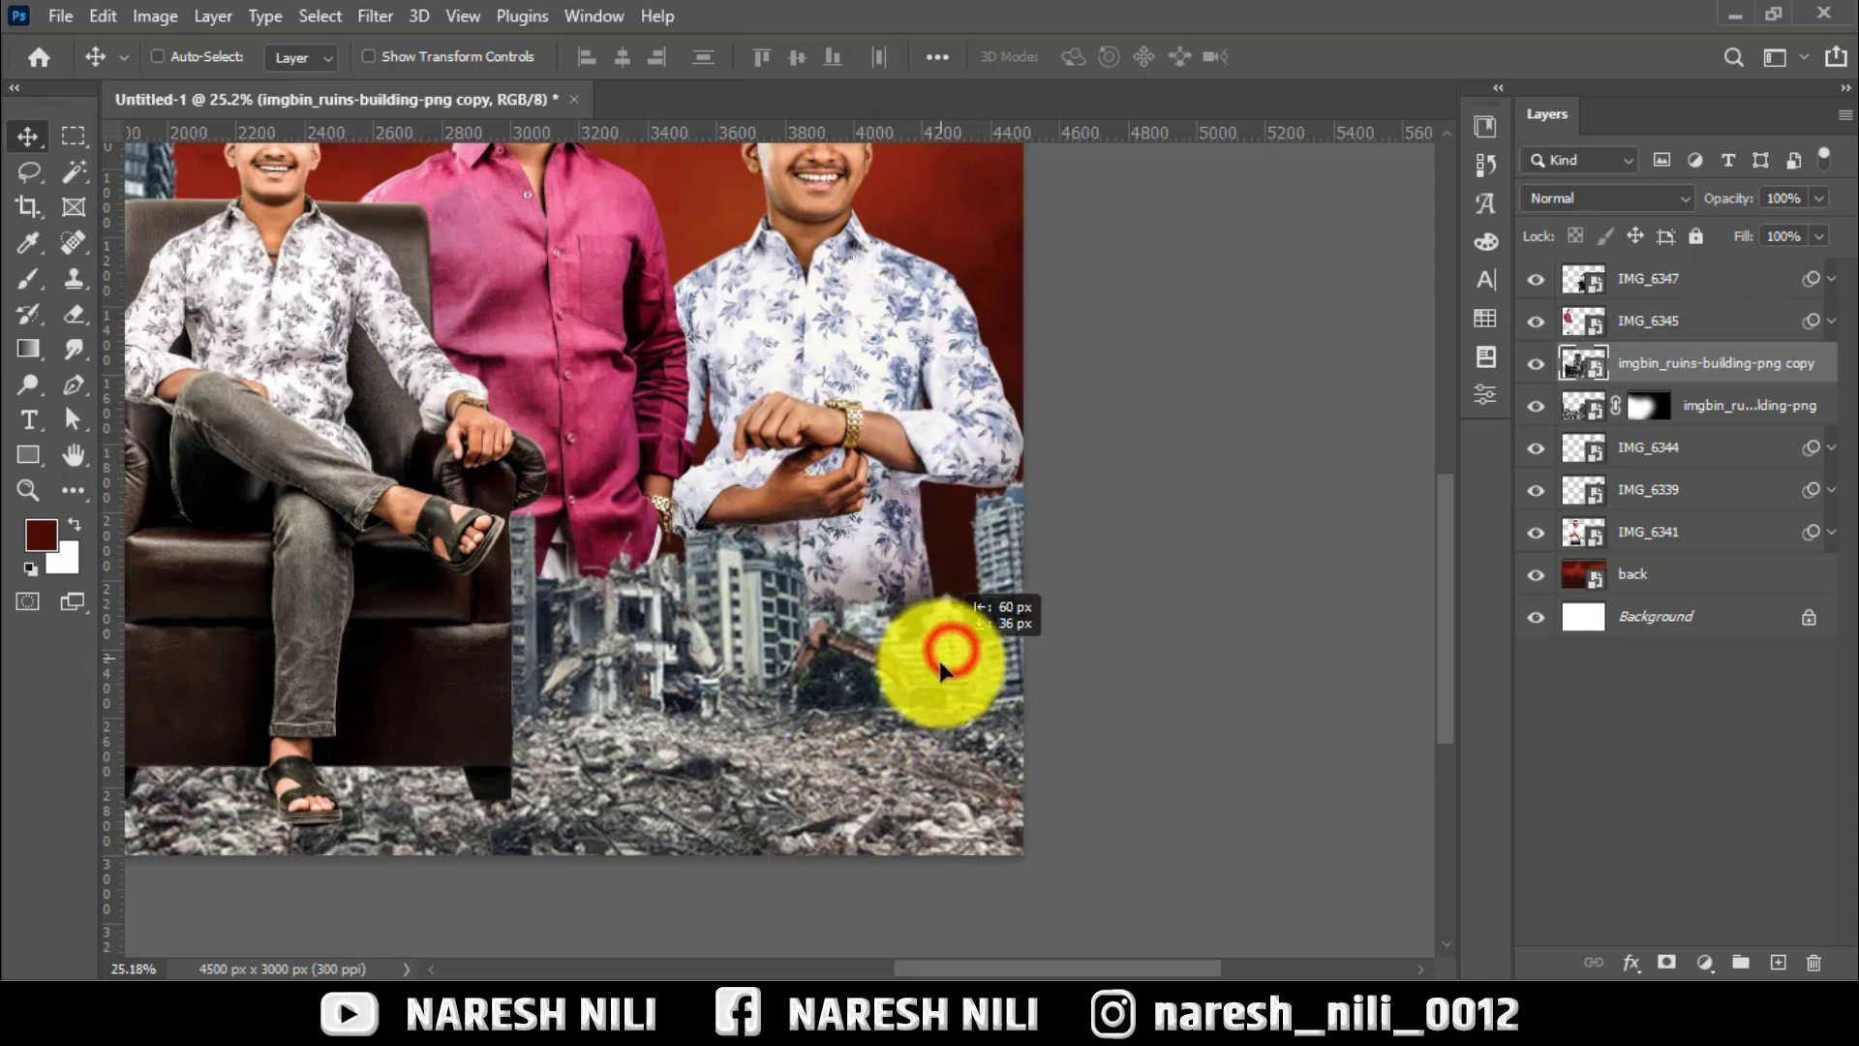
left_click(1676, 955, "alt")
Paint rubble back in behind the right-hand men, then group both ruins layers as Group 1.
left_click_drag(1120, 539, 796, 494)
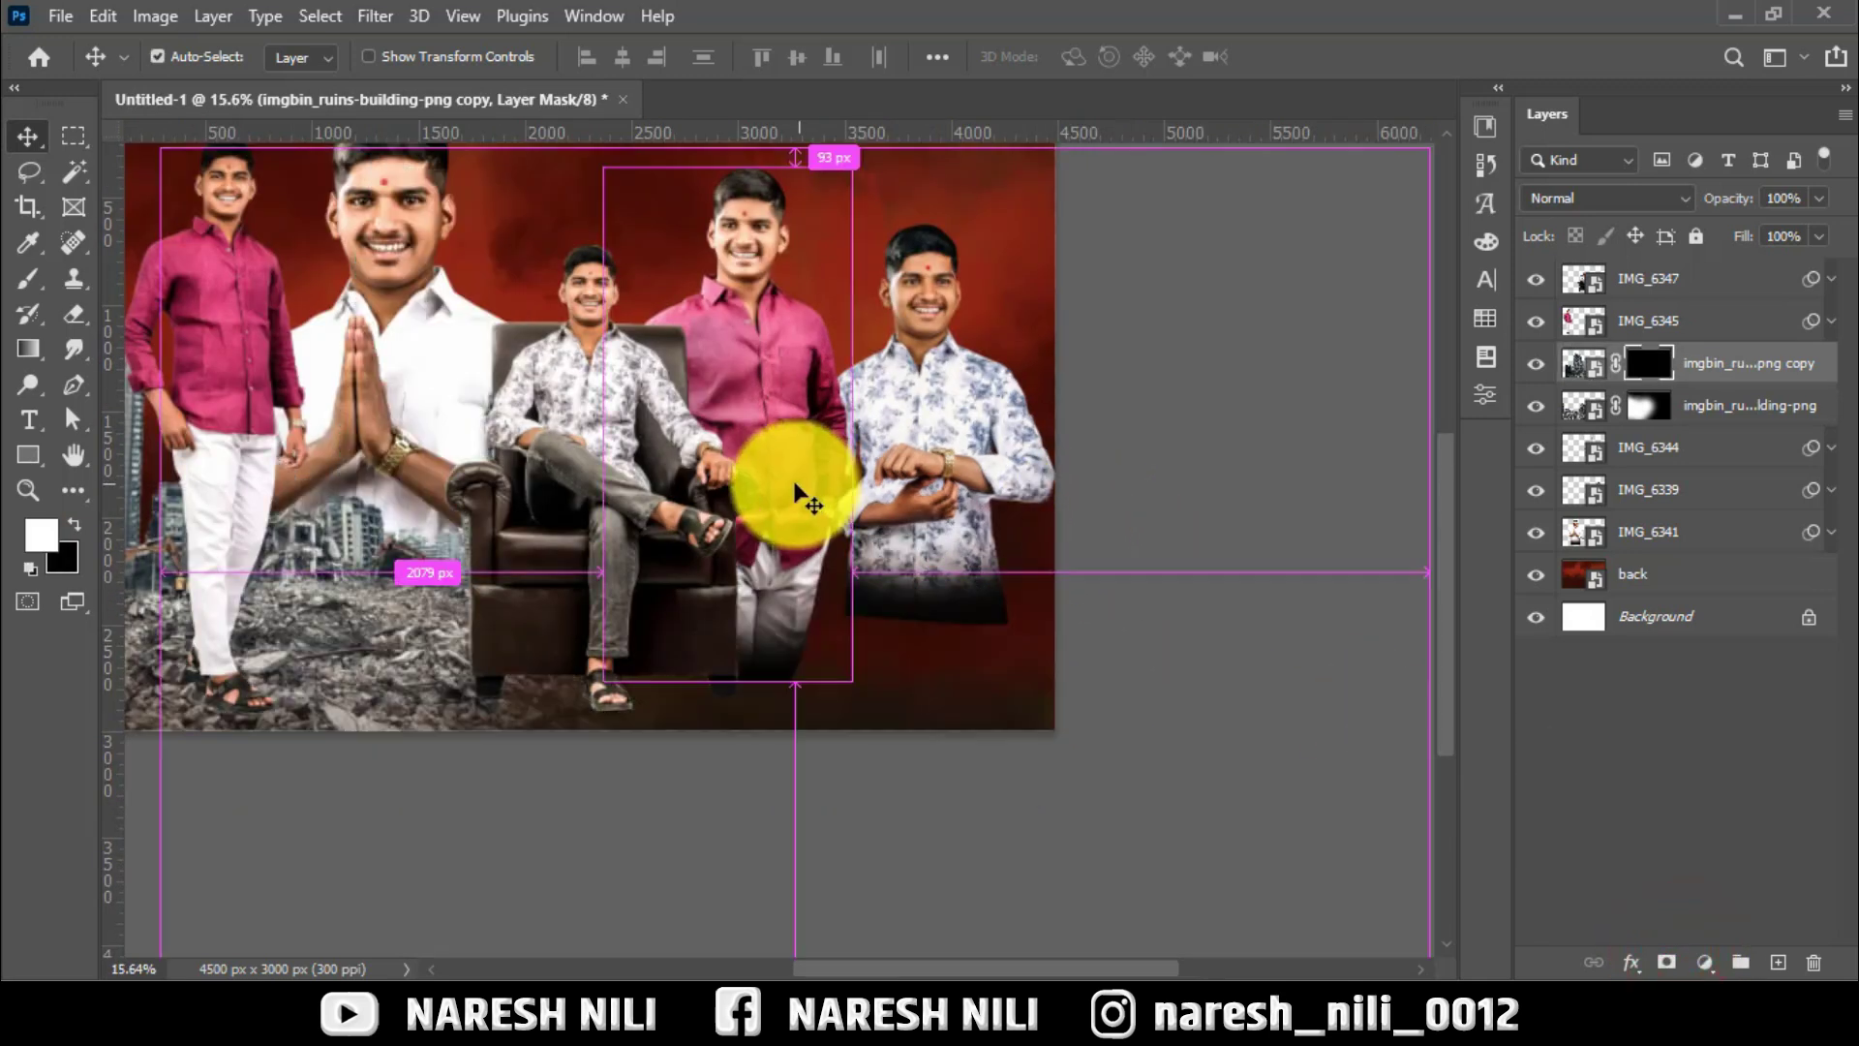
left_click(24, 291)
mouse_move(664, 454)
left_mouse_down()
mouse_move(768, 531)
mouse_move(1037, 531)
mouse_move(977, 524)
left_mouse_up()
scroll(977, 524, "down", 3)
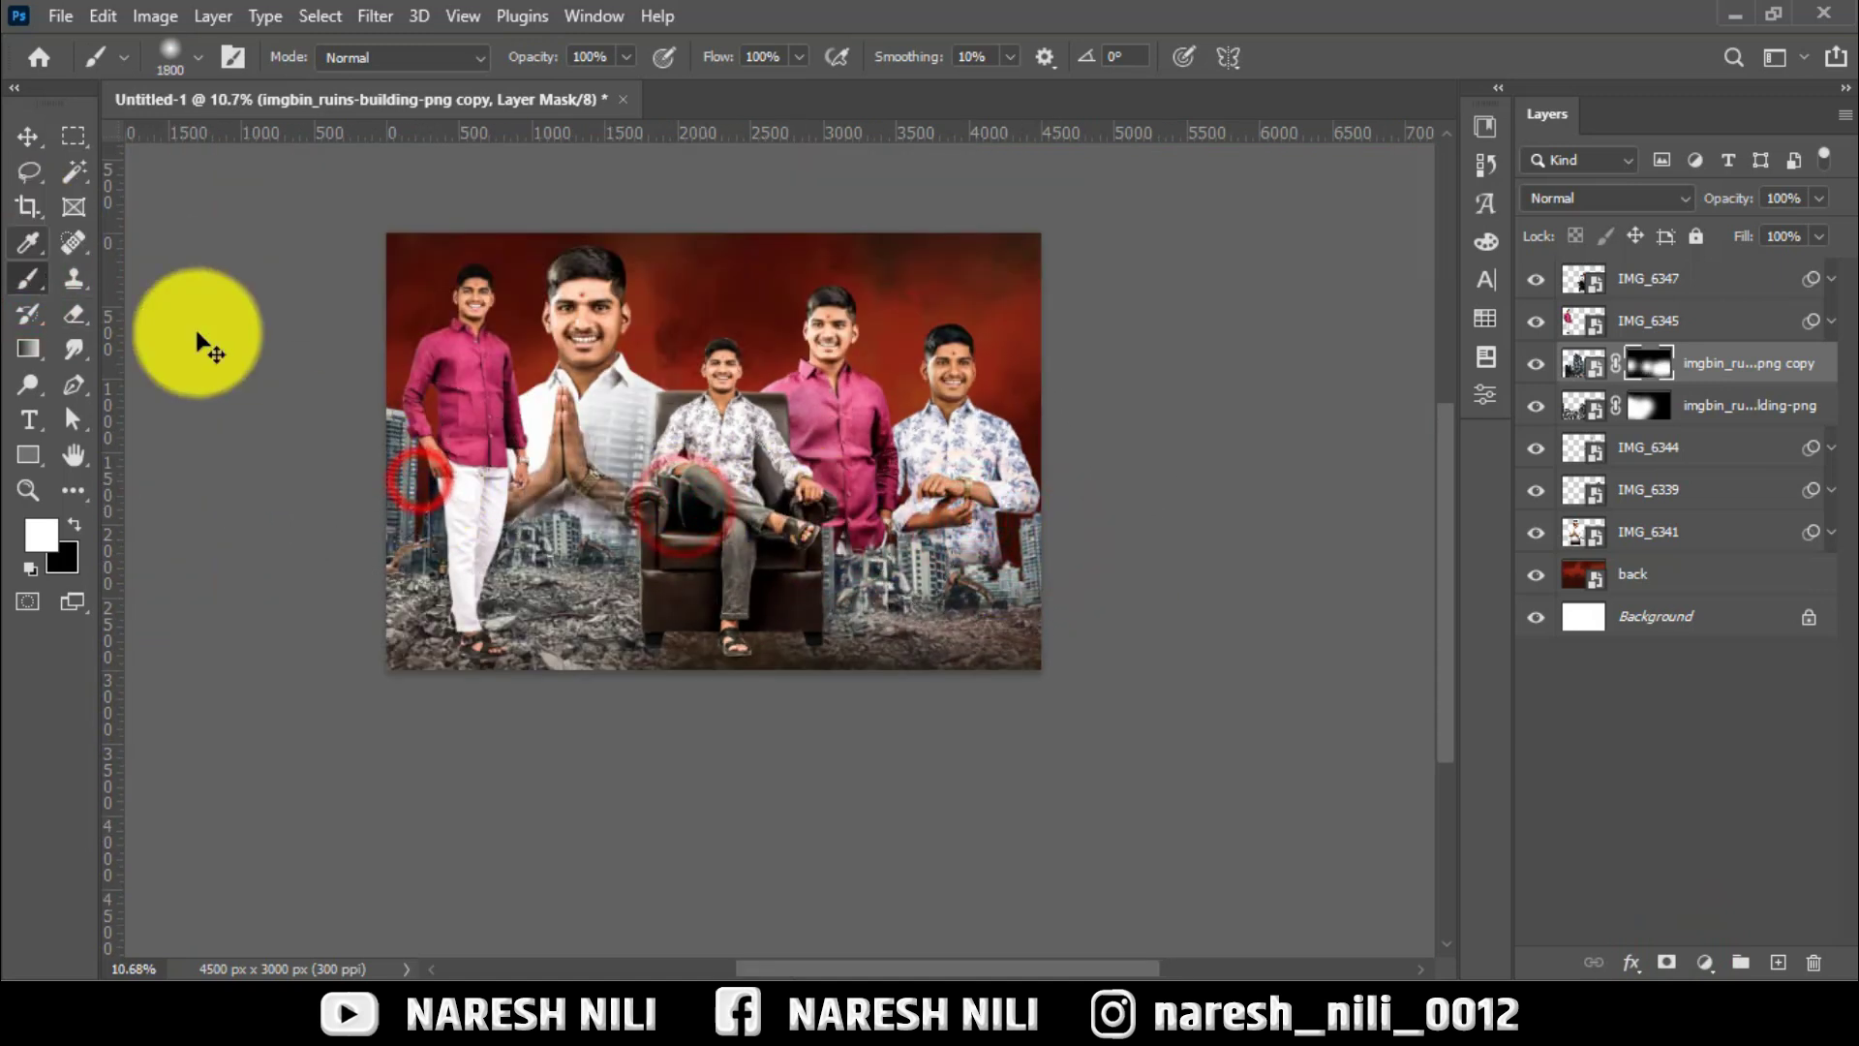
left_click(75, 310)
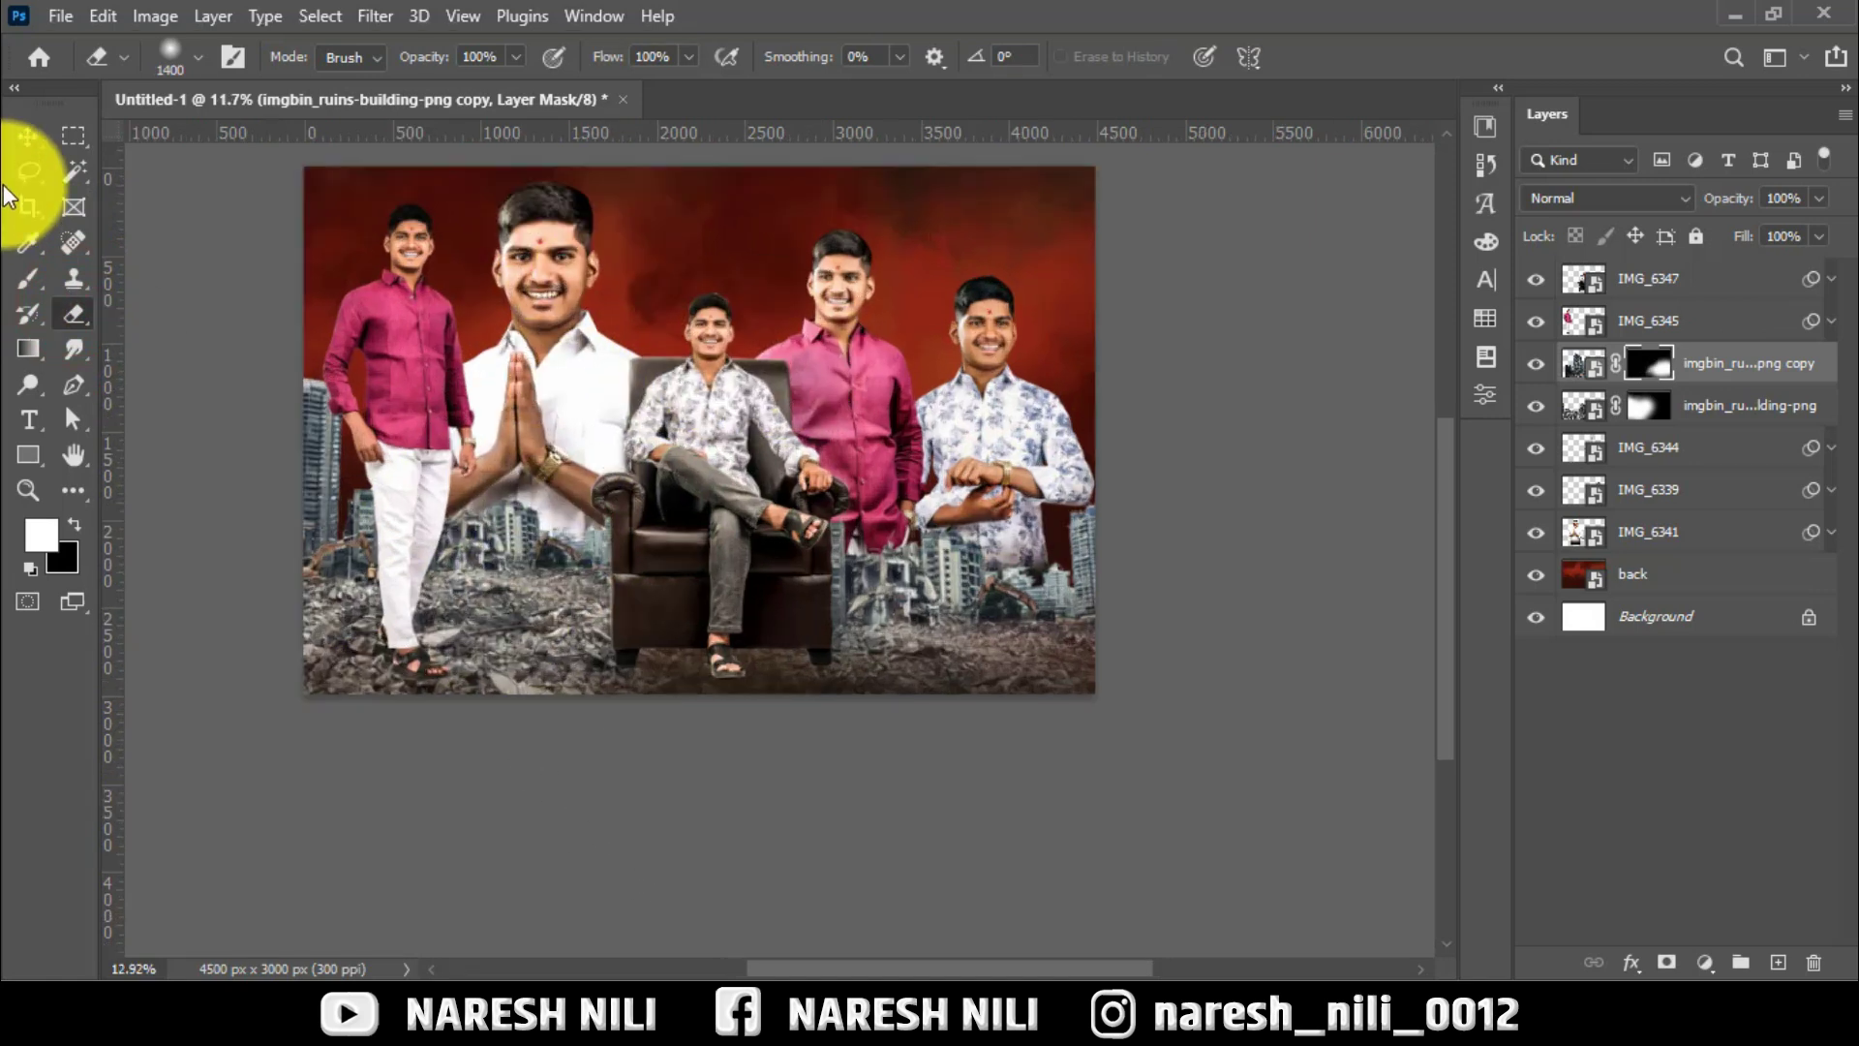
left_click(1740, 960)
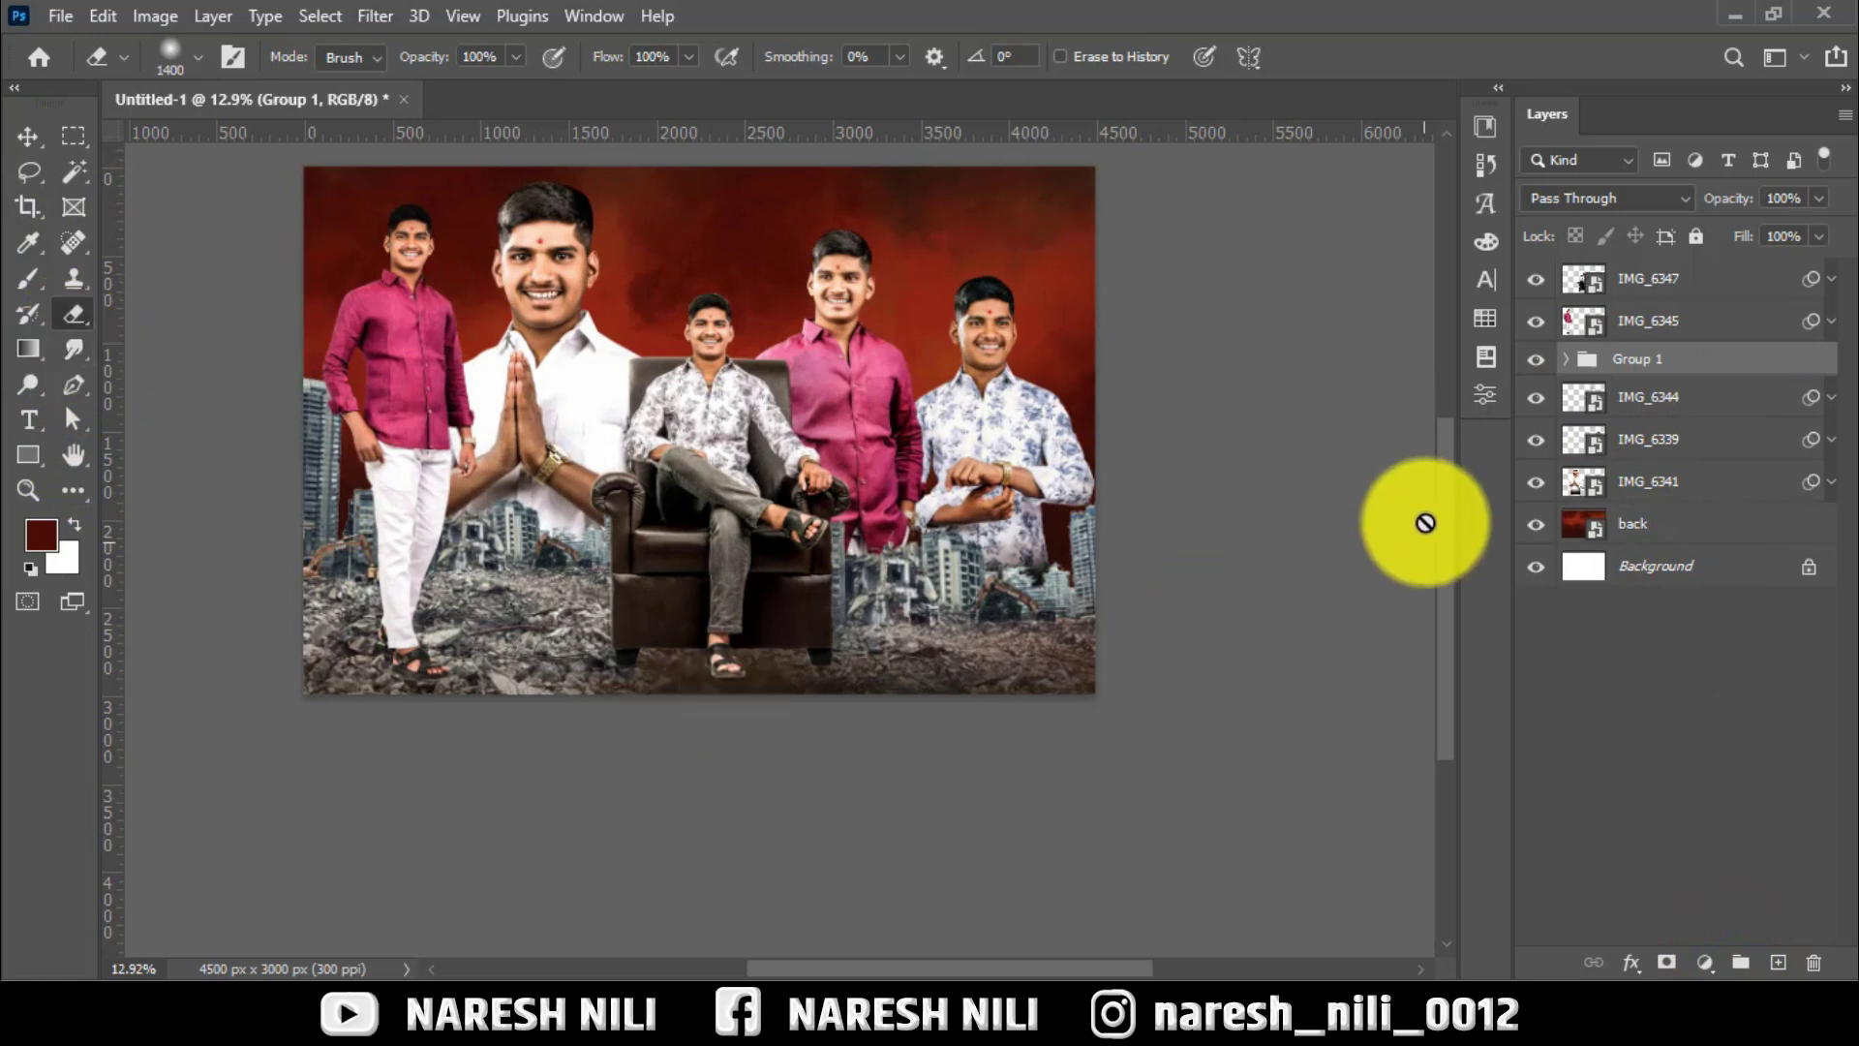
Mask Group 1 to erase the bottom rubble, and fade the ground below IMG_6341.
left_click(1666, 961)
key("bracketright")
key("bracketright")
key("bracketright")
left_click_drag(332, 714, 1017, 731)
left_click_drag(664, 732, 351, 736)
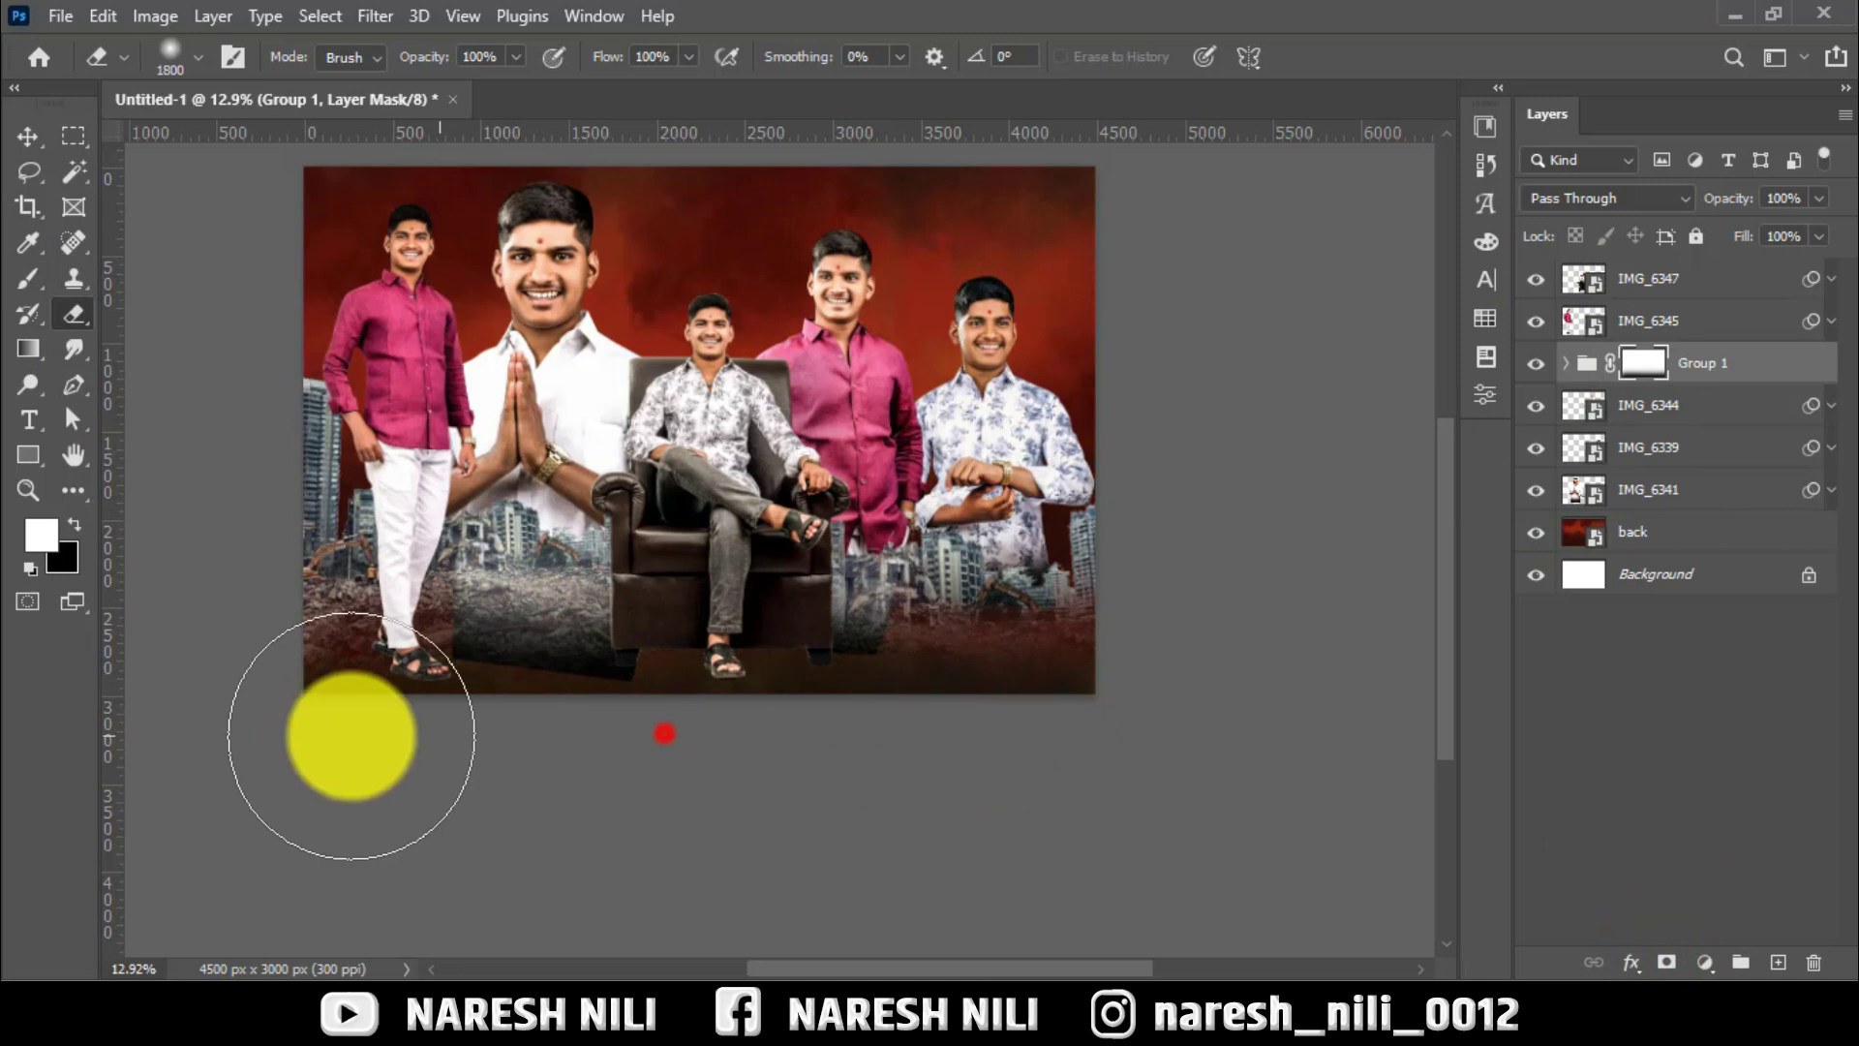
left_click(219, 699)
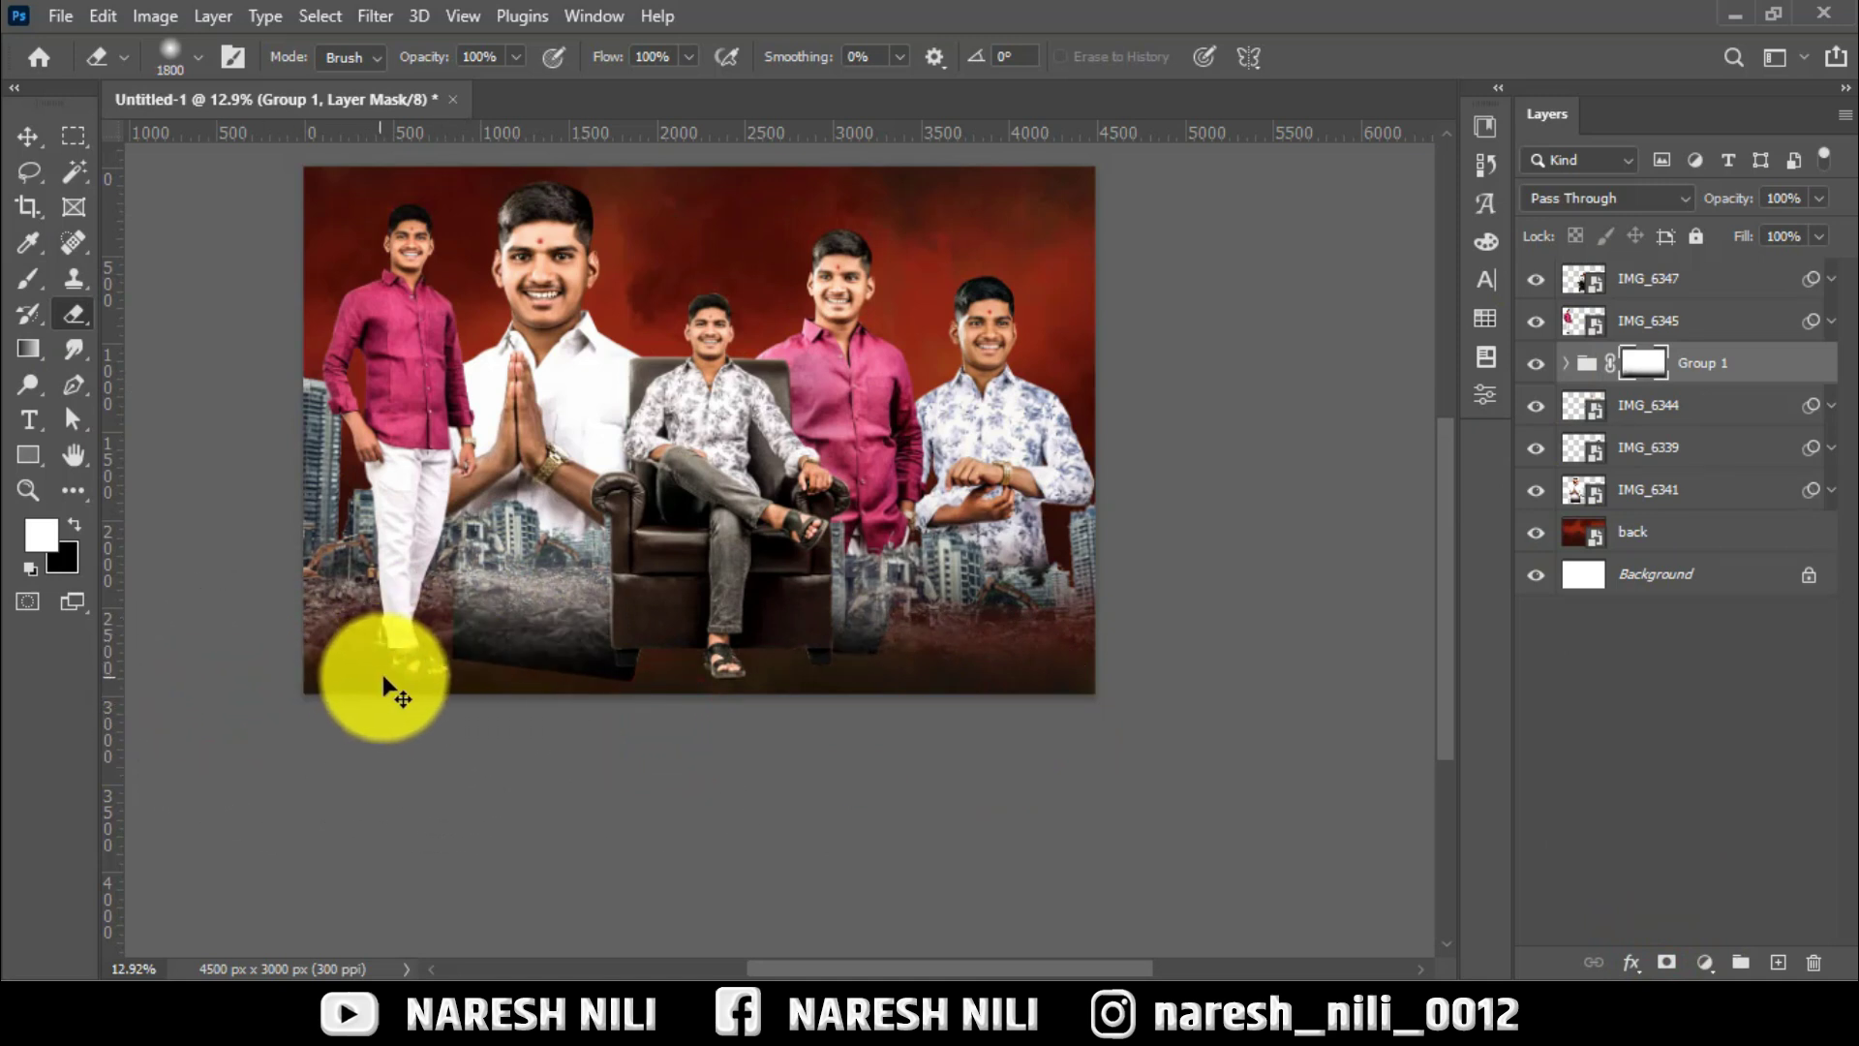
left_click(1634, 495)
left_click_drag(573, 663, 552, 593)
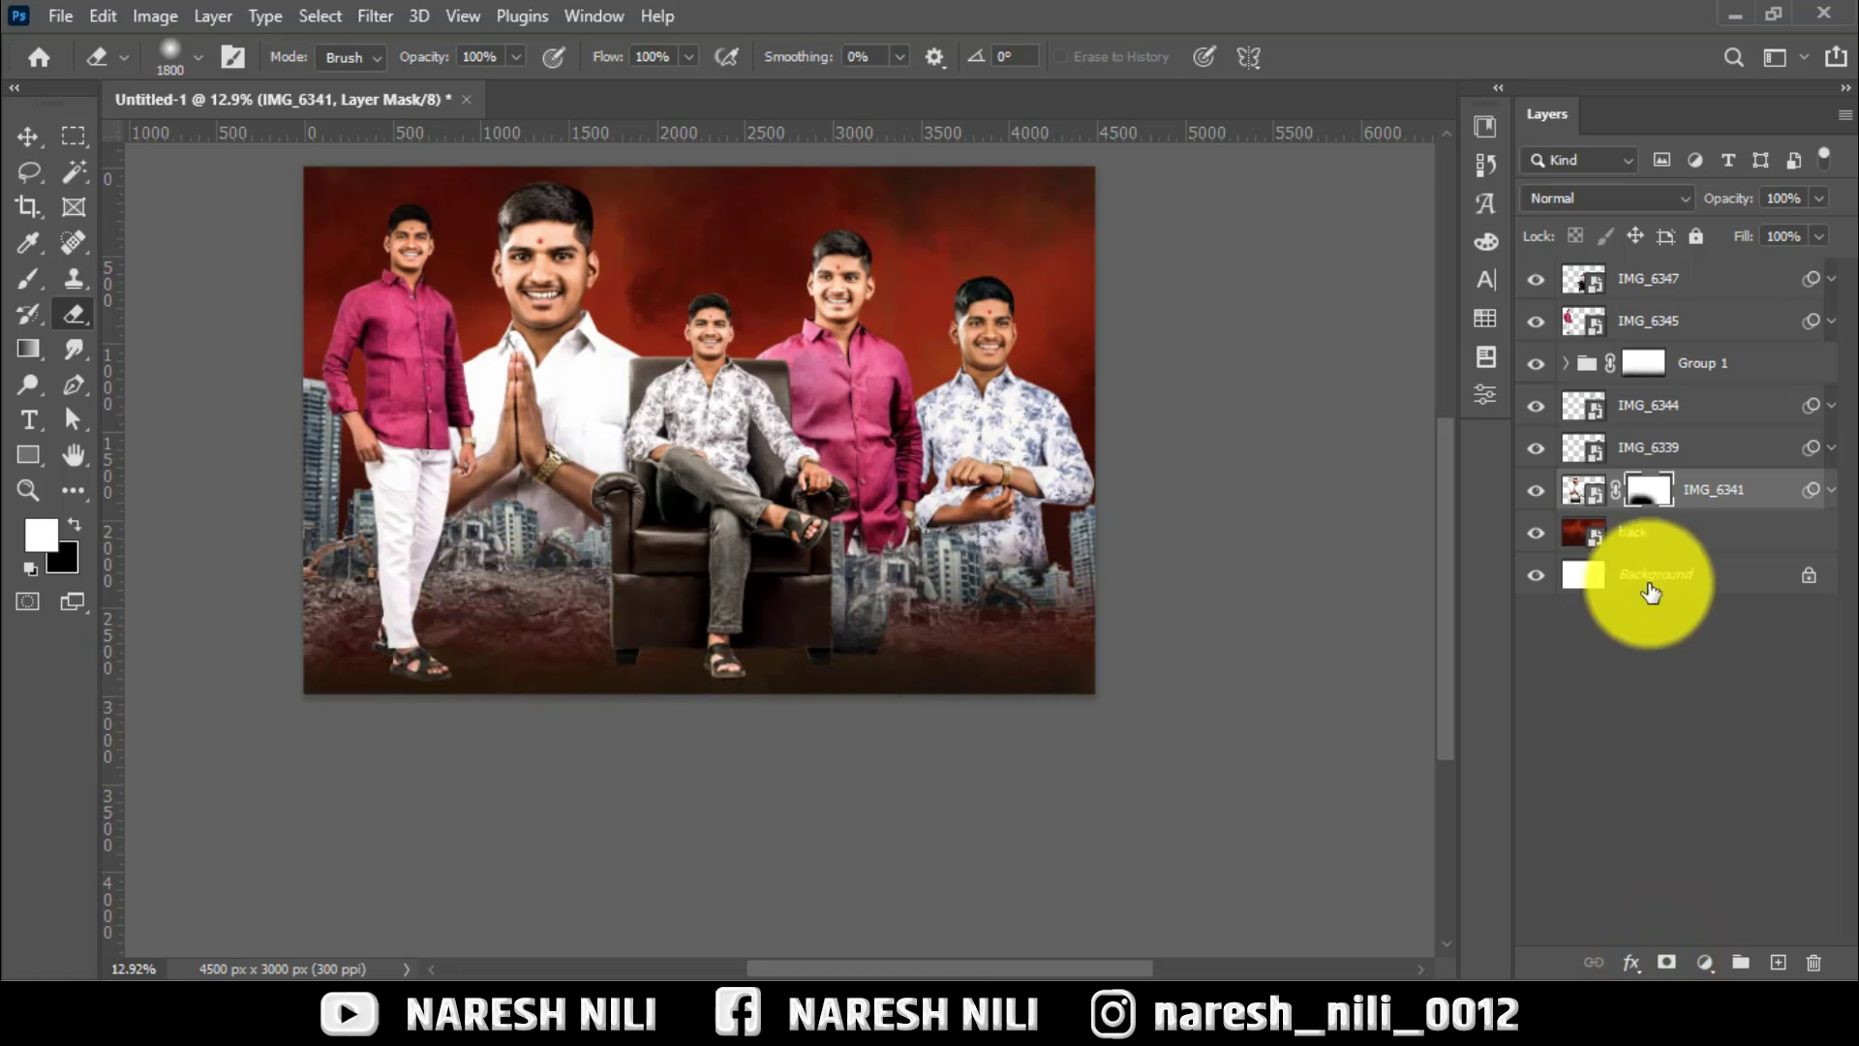
Add masks to IMG_6339 and IMG_6344 and fade out the bottom of IMG_6344.
left_click(1661, 450)
left_click(1667, 961)
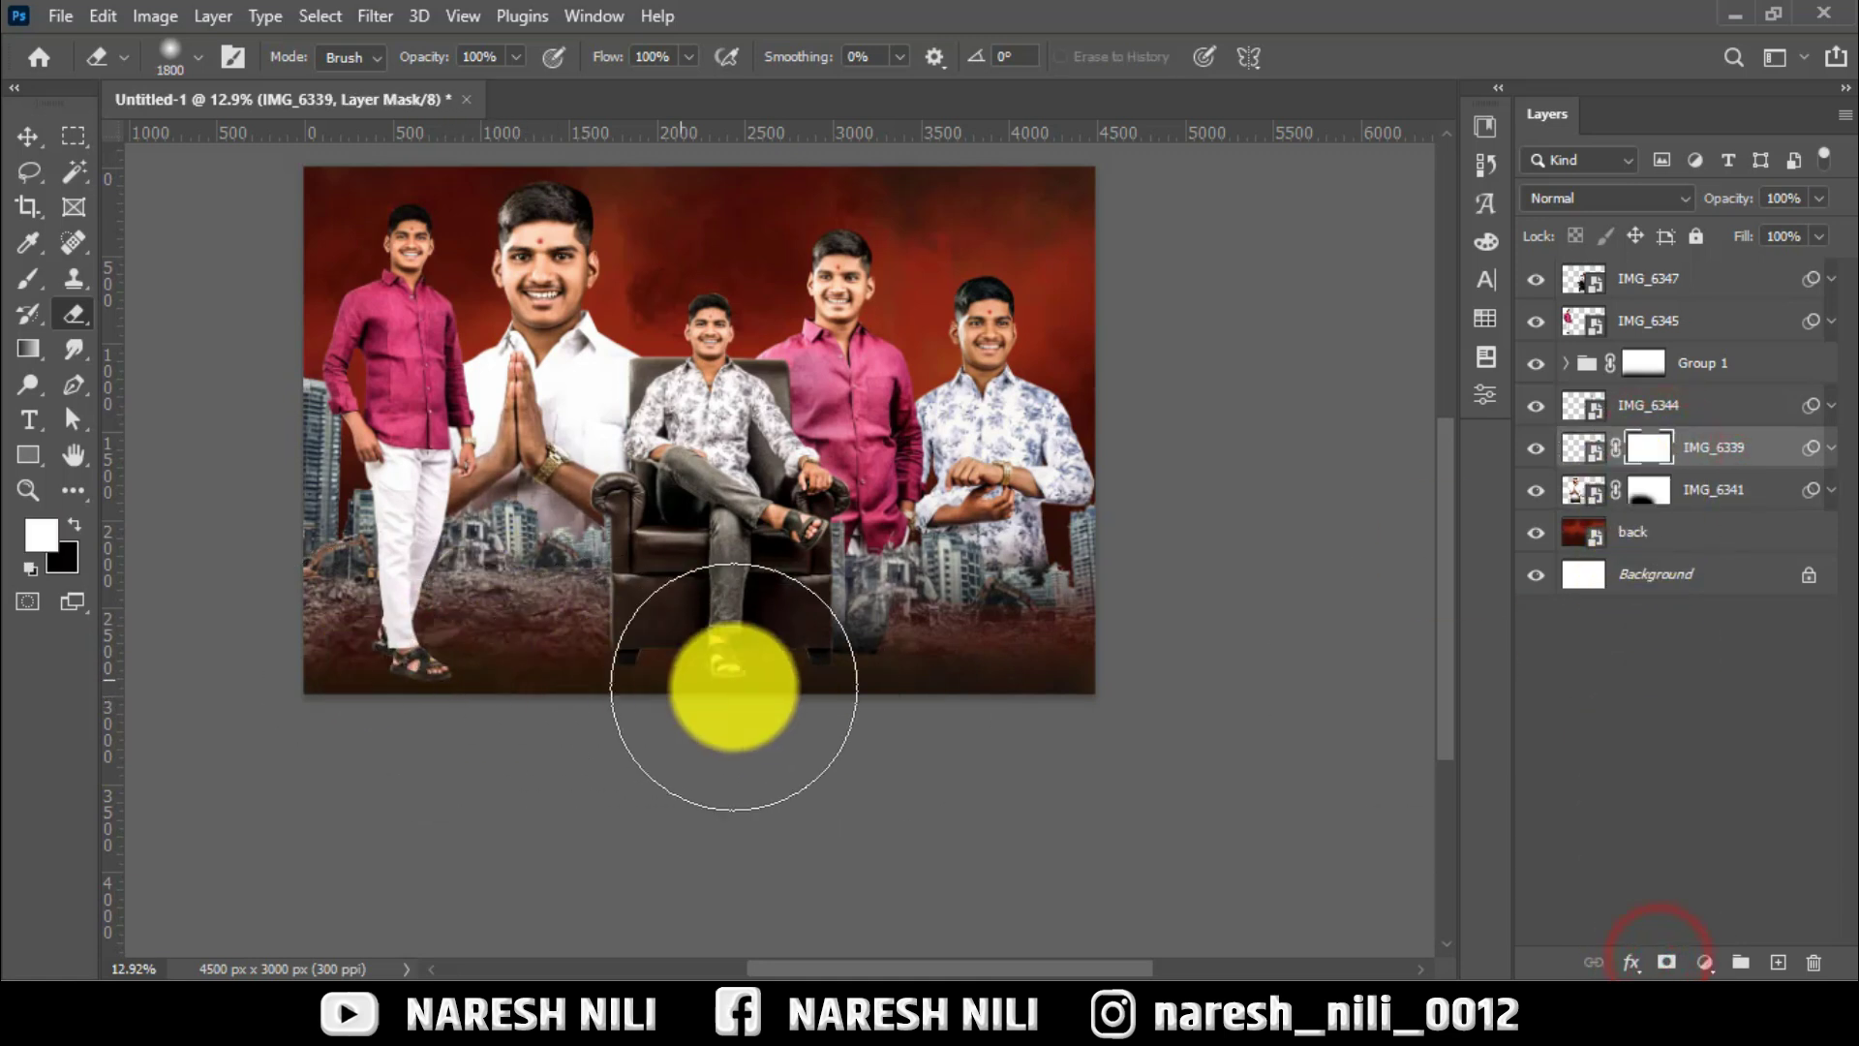
scroll(1065, 658, "up", 1)
scroll(1065, 668, "up", 2)
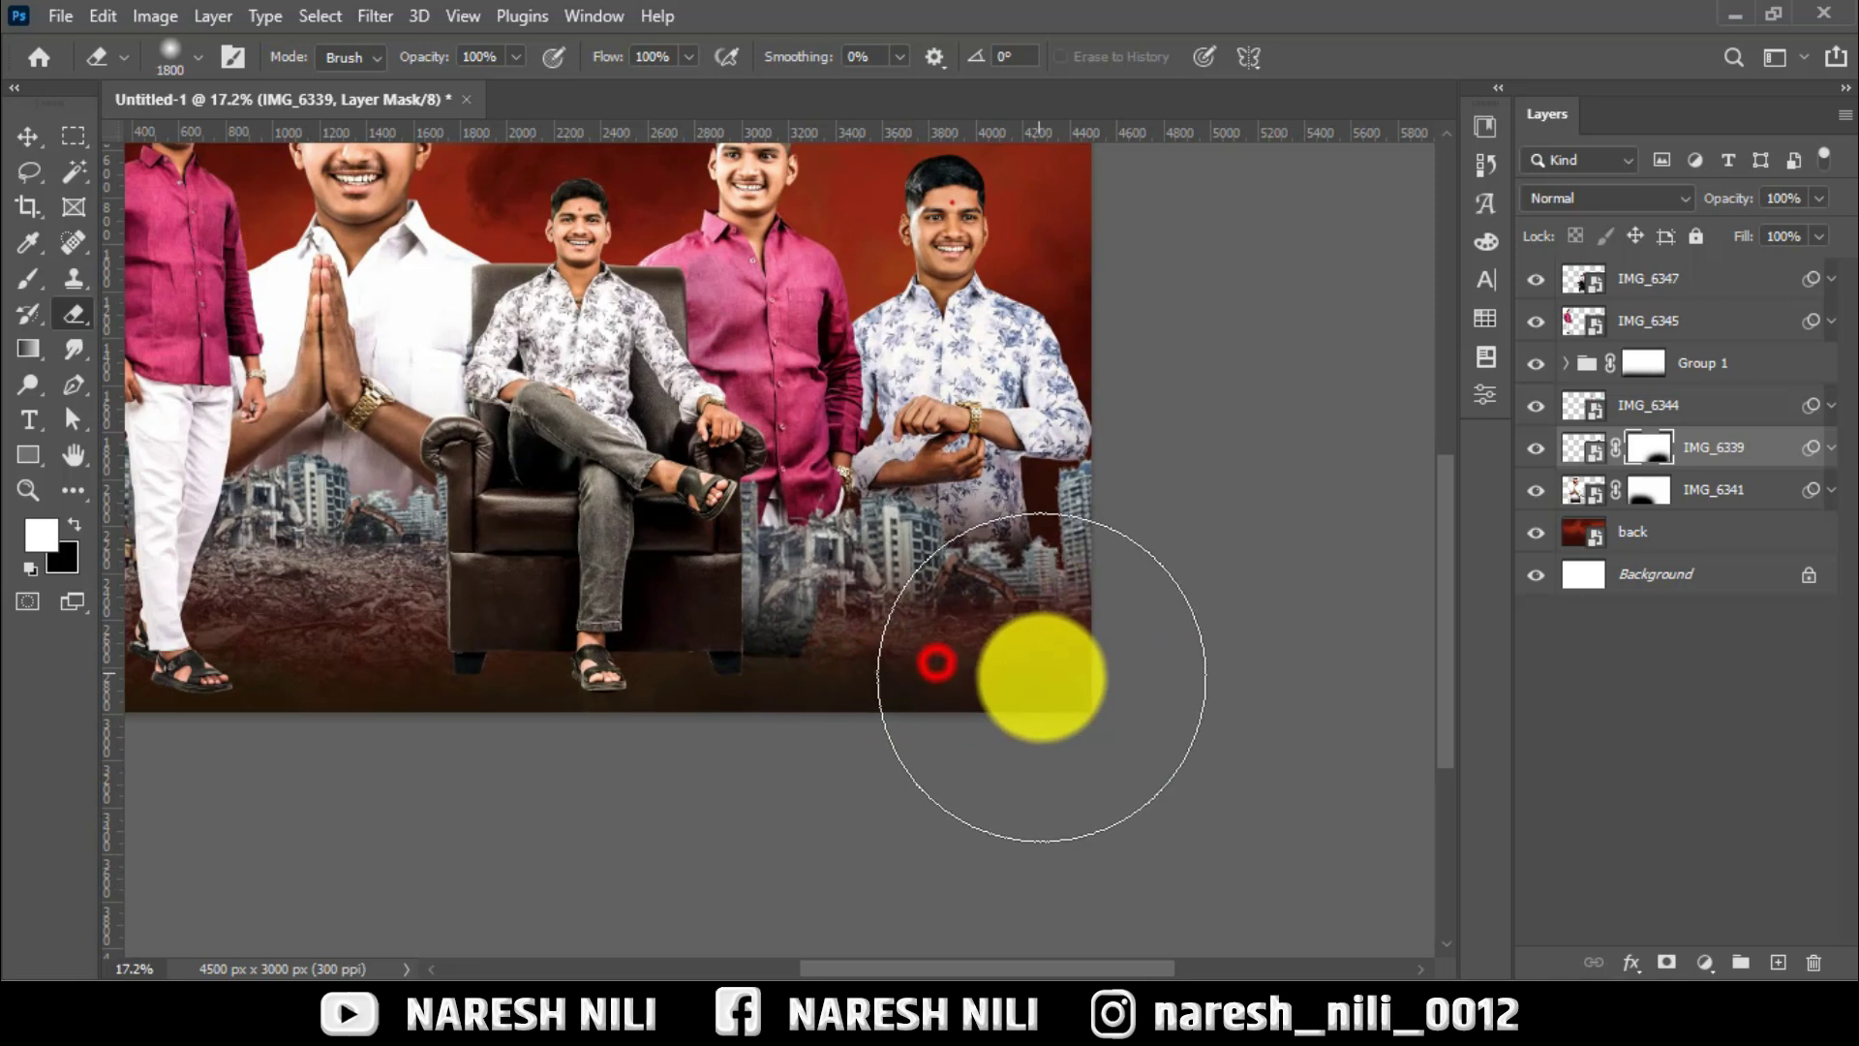
left_click(1704, 405)
left_click(1666, 962)
left_click_drag(676, 646, 884, 584)
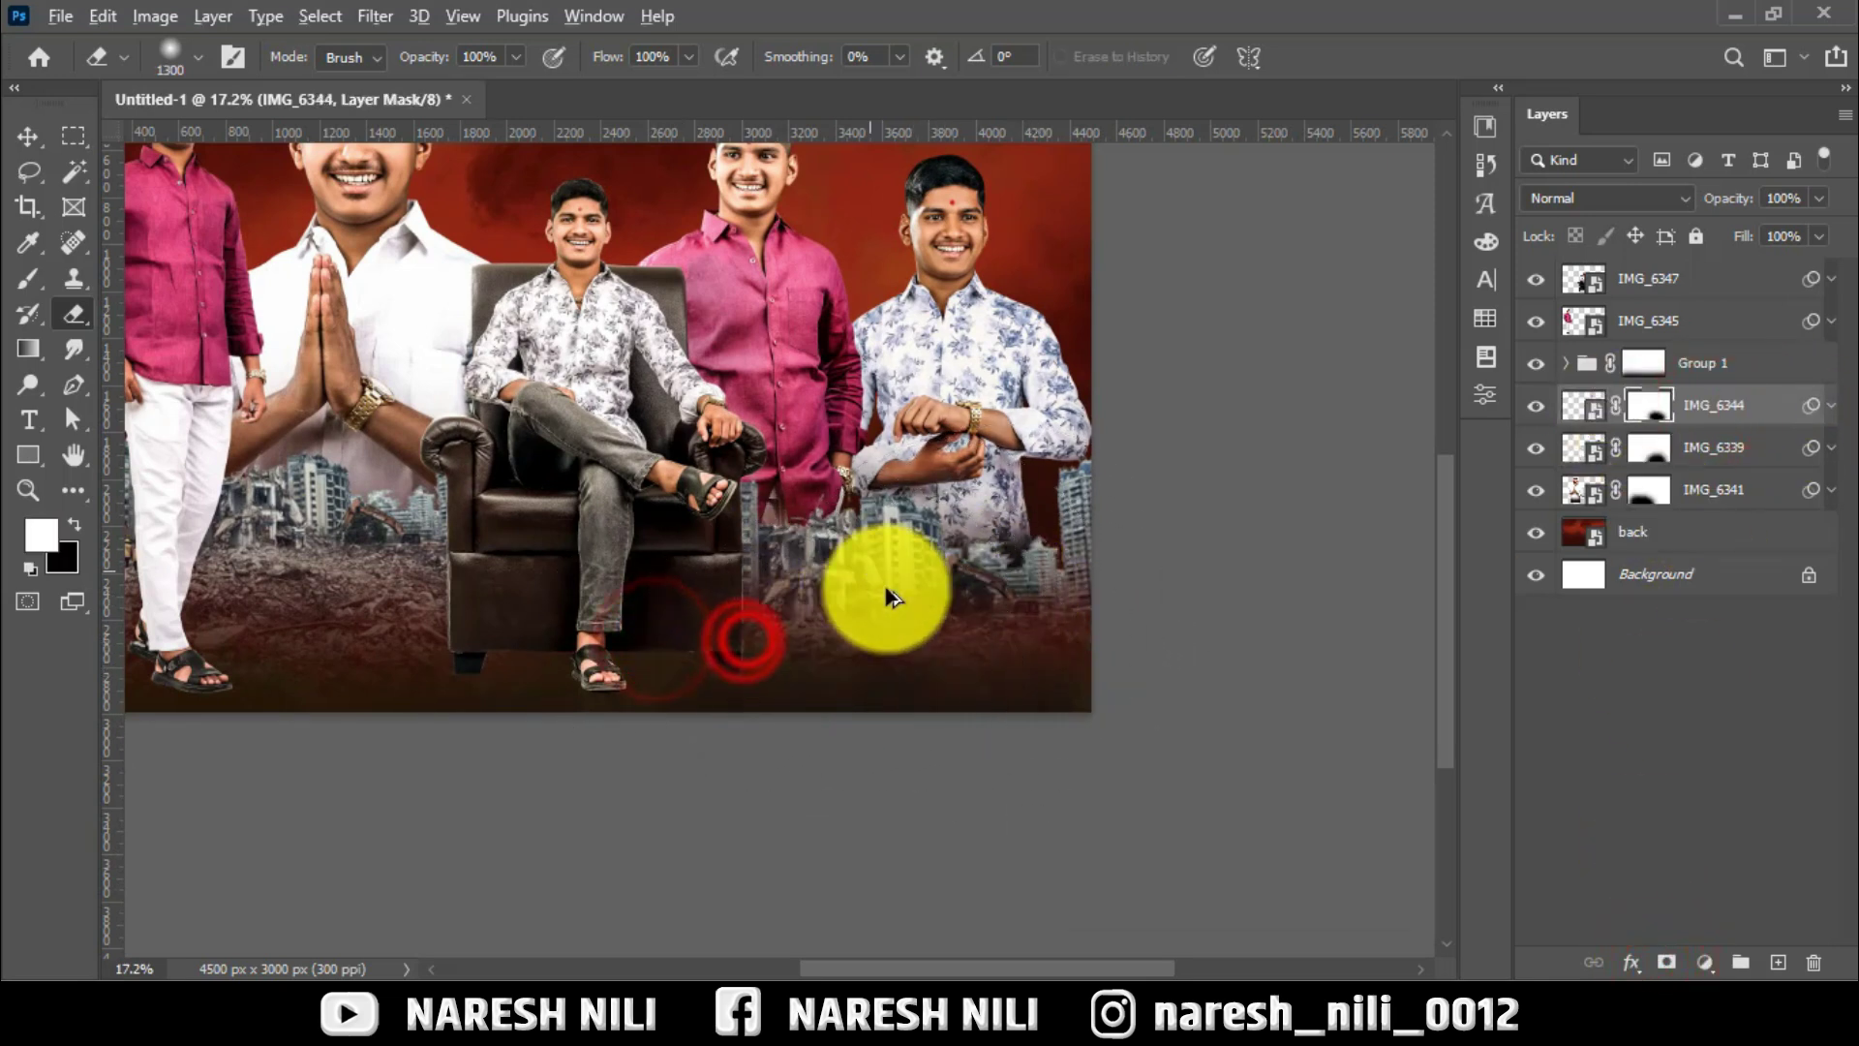
scroll(851, 477, "down", 2)
scroll(851, 478, "up", 3)
Enlarge the IMG_6344 pink-shirt portrait to about 108% and nudge it beside the armchair.
left_click(25, 136)
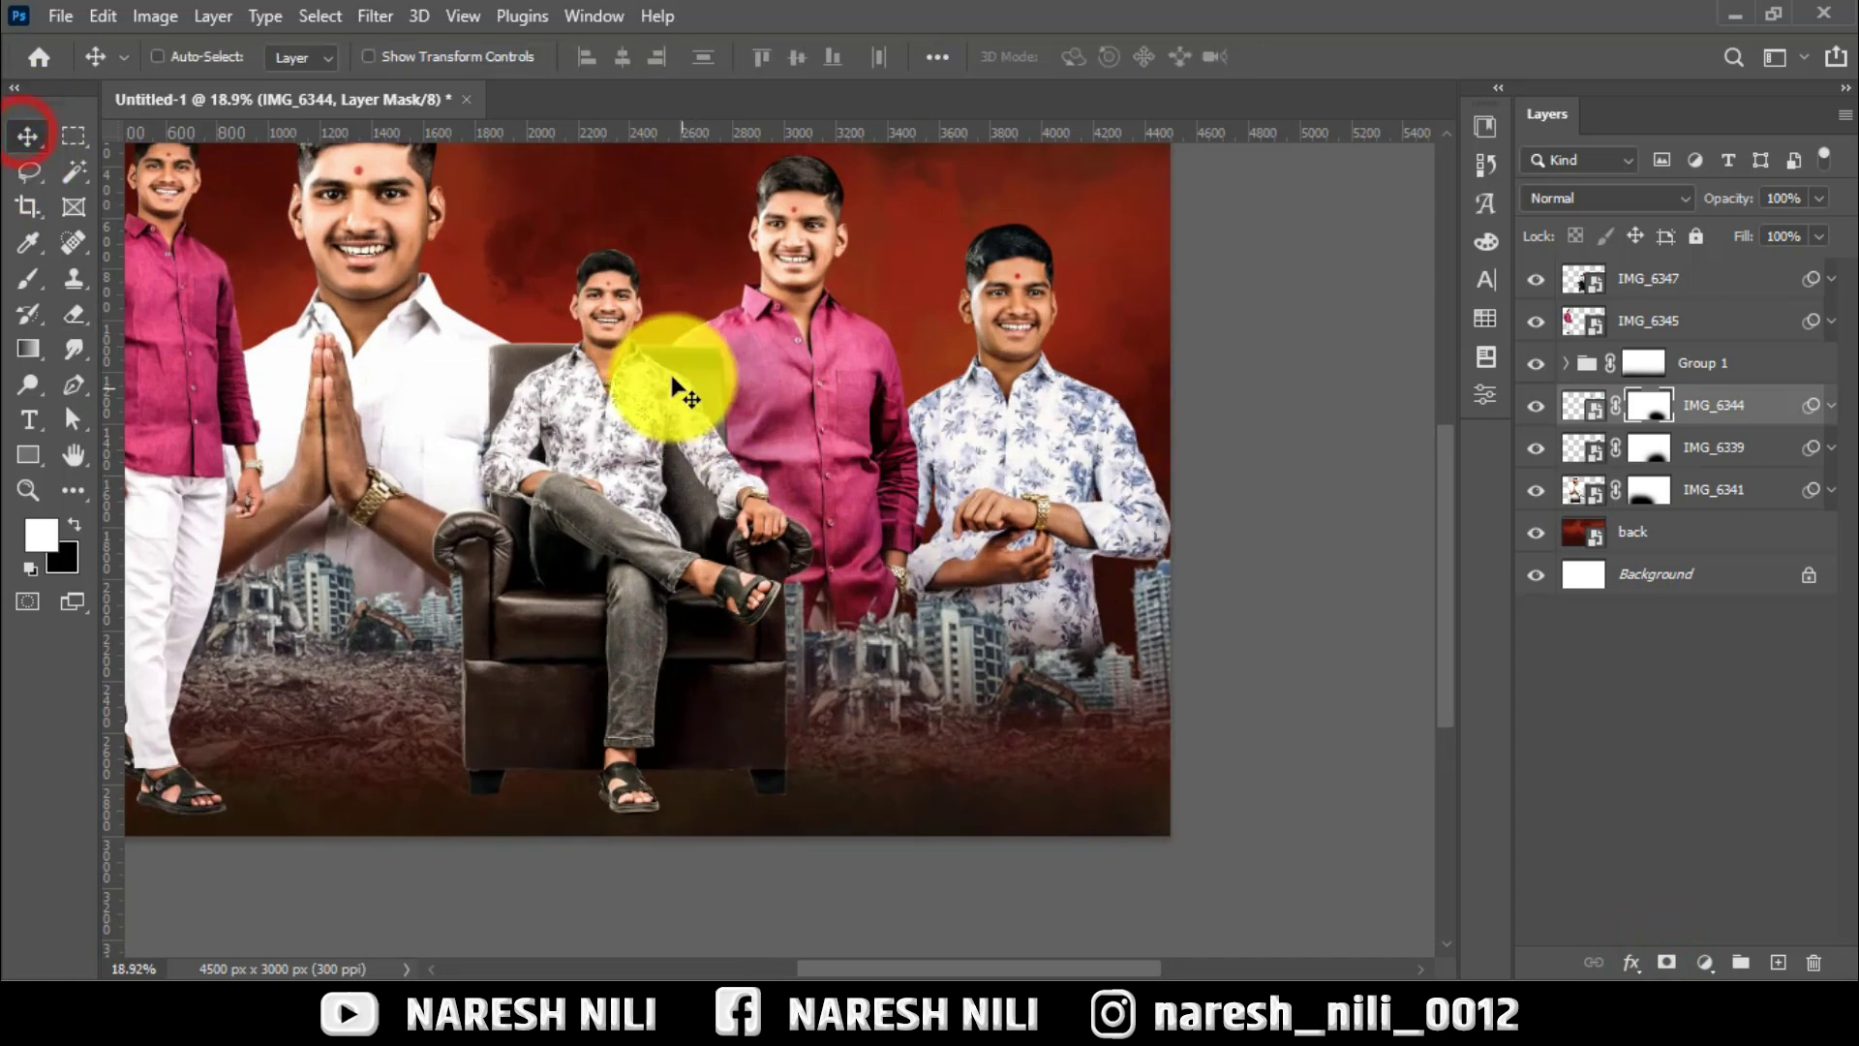
scroll(755, 406, "up", 1)
scroll(852, 600, "up", 1)
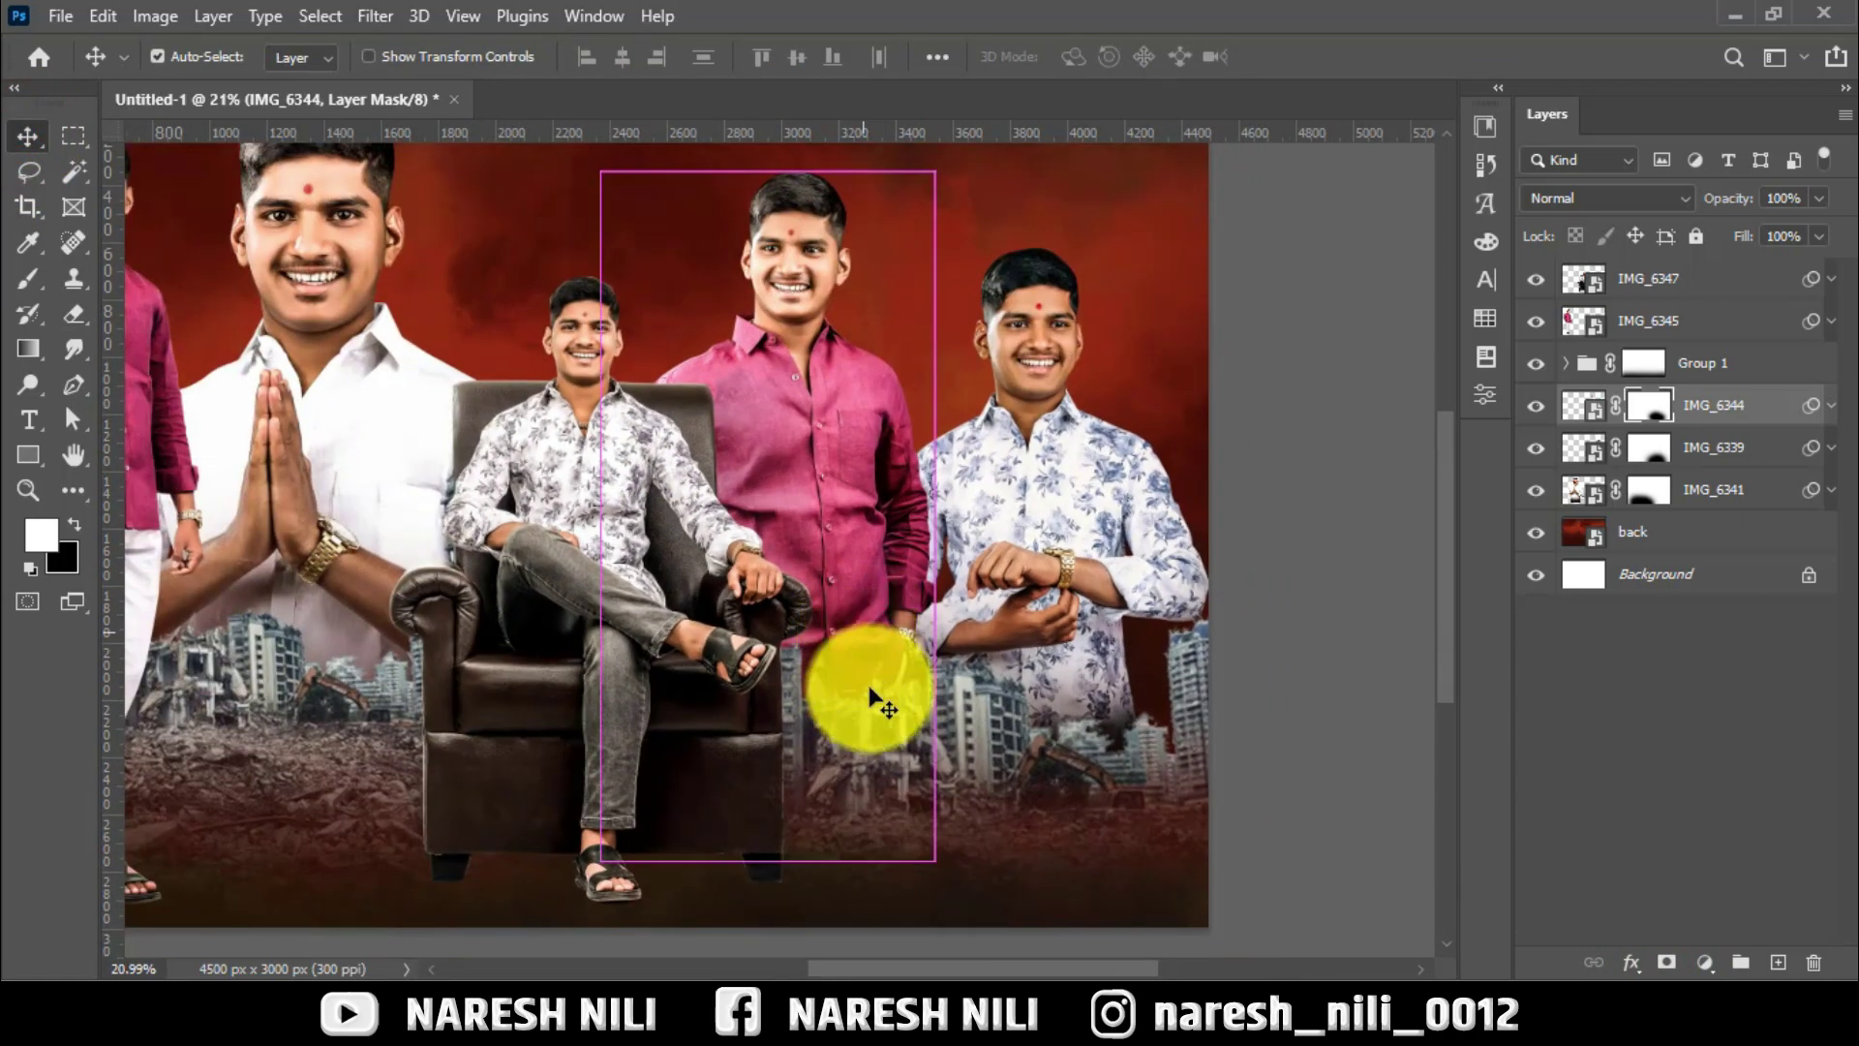
scroll(852, 639, "down", 1)
key("ctrl+t")
left_click_drag(1046, 859, 1086, 913)
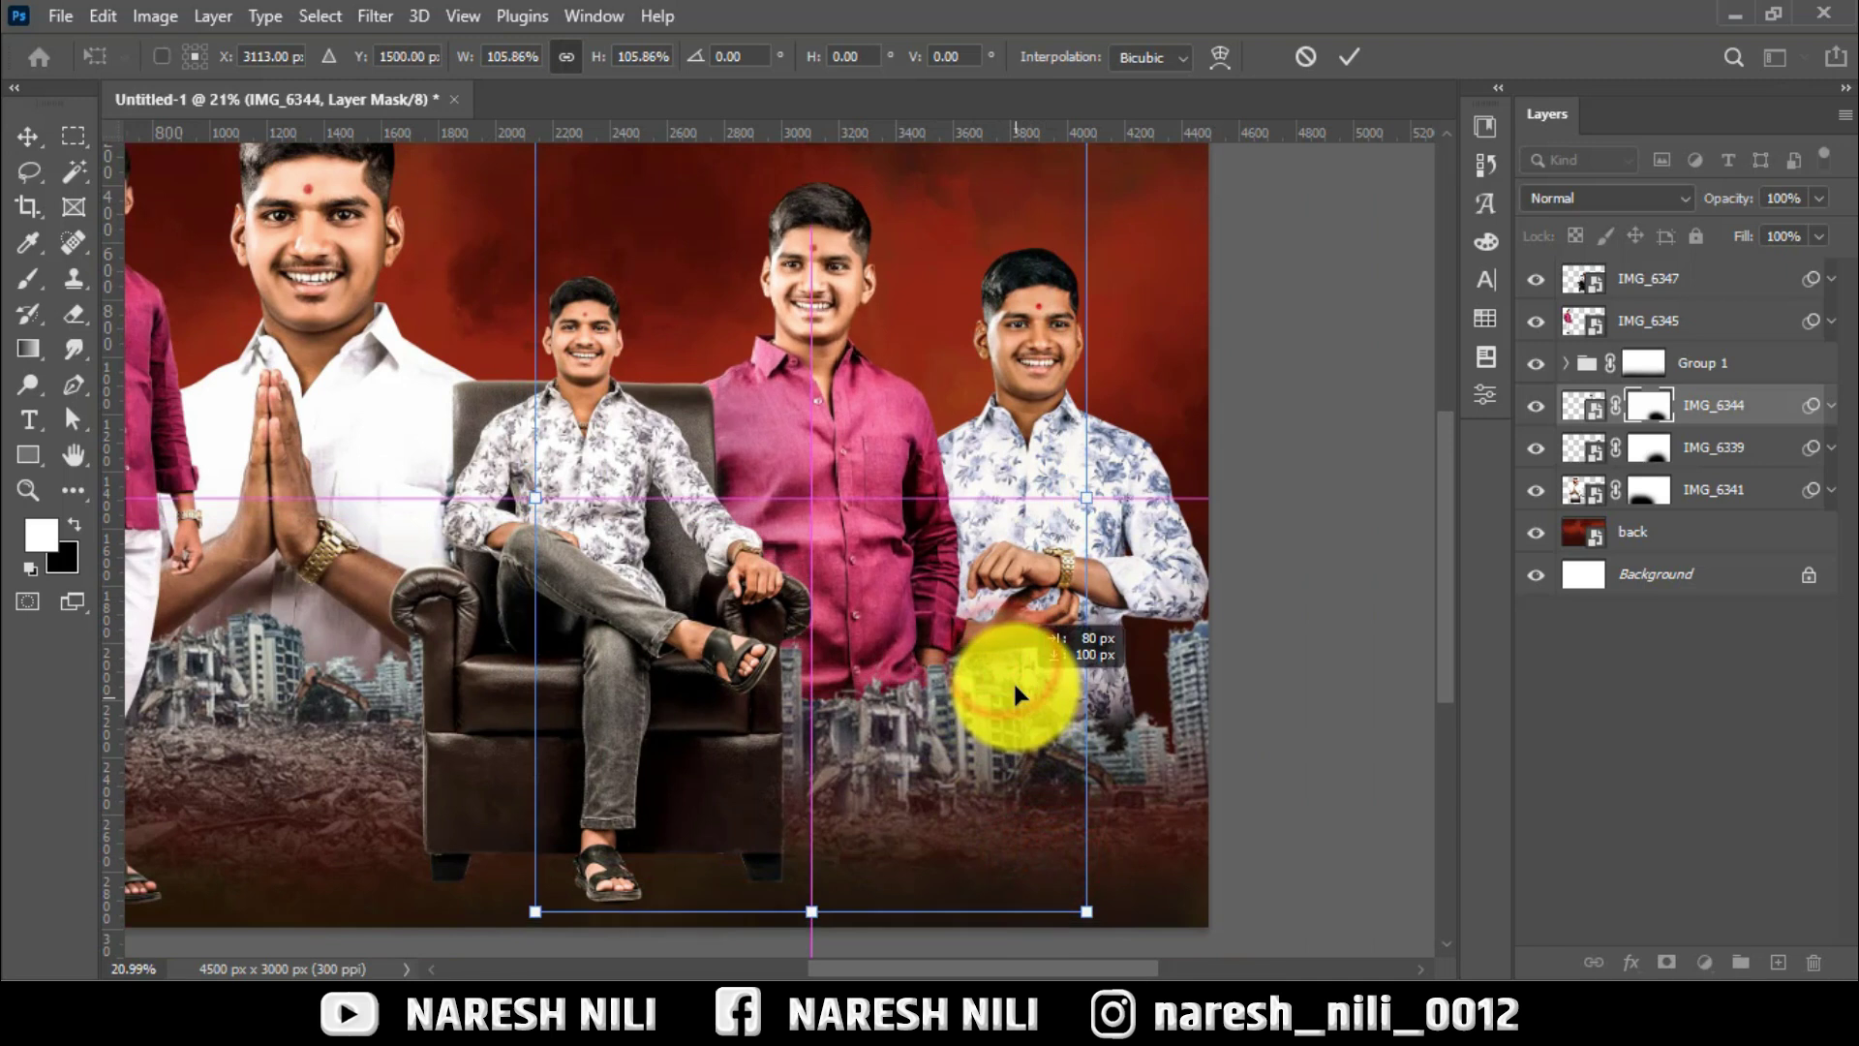
mouse_move(973, 705)
left_mouse_down()
mouse_move(988, 684)
mouse_move(987, 701)
left_mouse_up()
scroll(943, 468, "up", 3)
left_click(890, 397)
left_click(1353, 58)
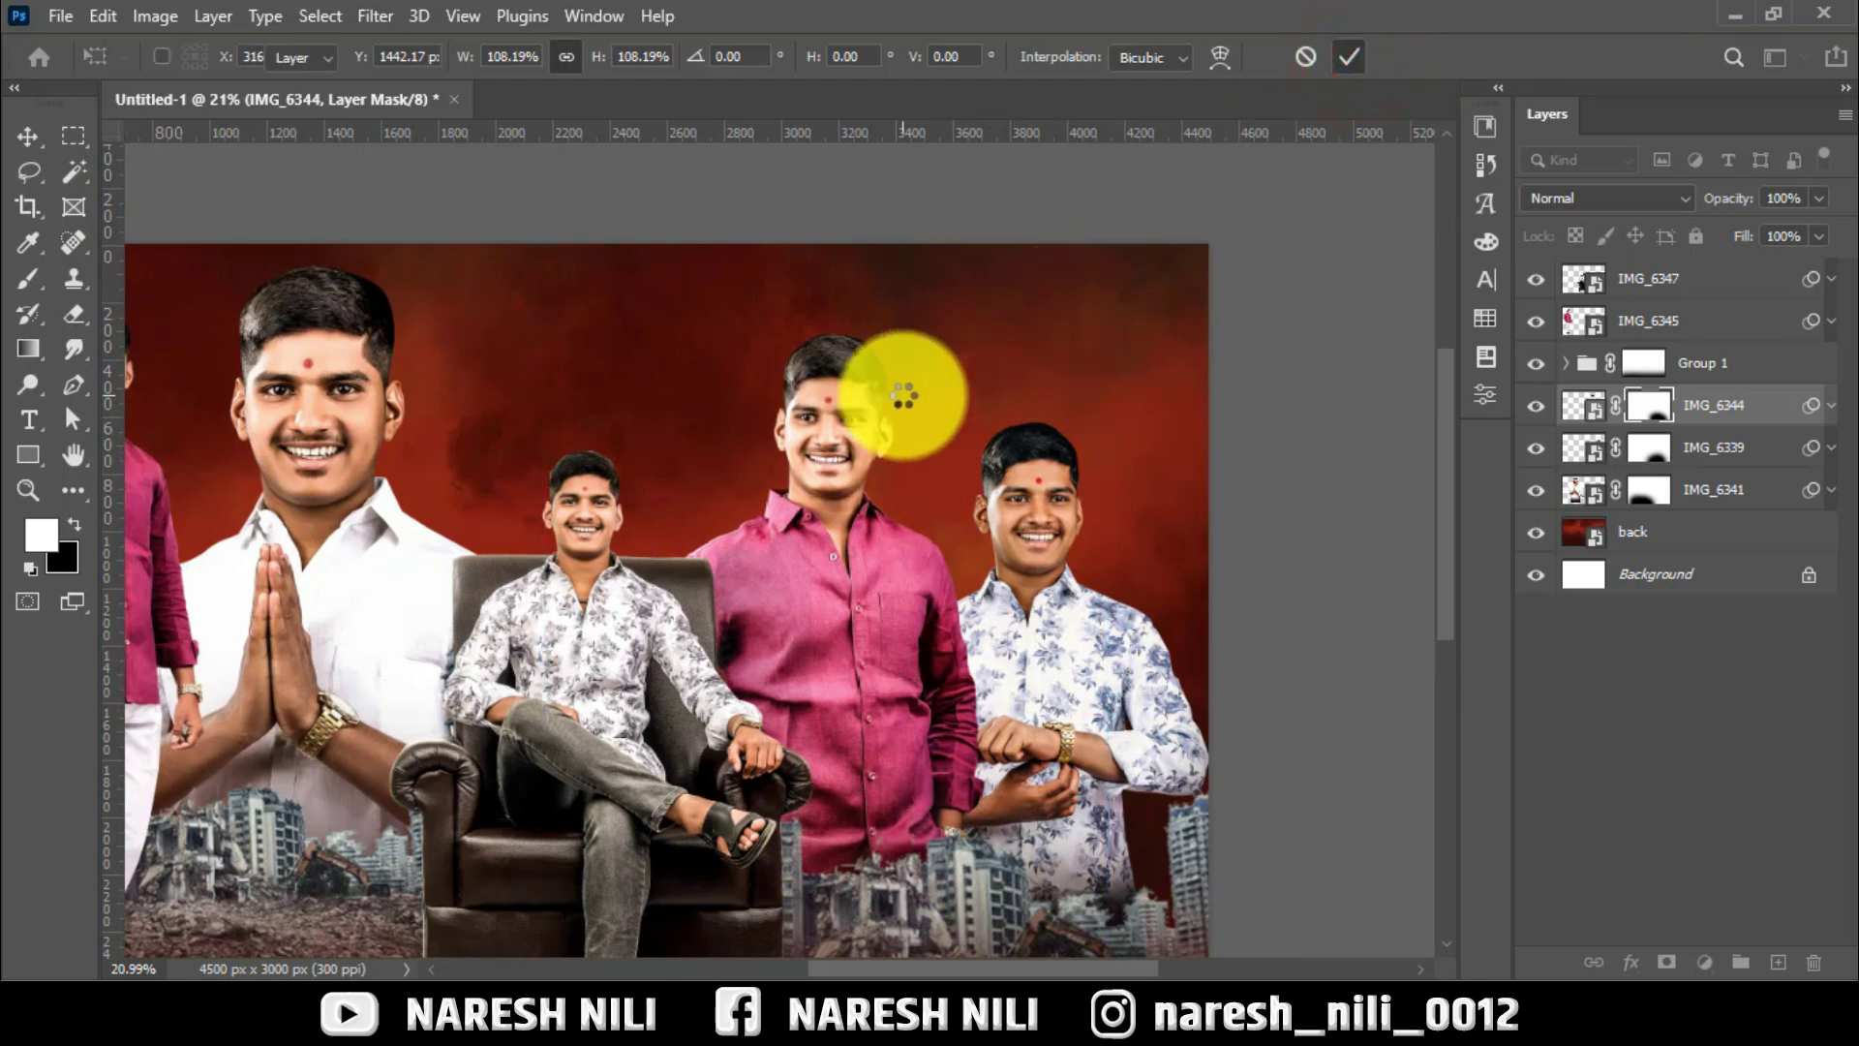
Shift the white-shirt IMG_6341 portrait slightly into a better position.
scroll(843, 229, "down", 3)
scroll(824, 523, "up", 2)
scroll(831, 477, "up", 2)
mouse_move(766, 311)
left_mouse_down()
mouse_move(777, 321)
mouse_move(773, 303)
left_mouse_up()
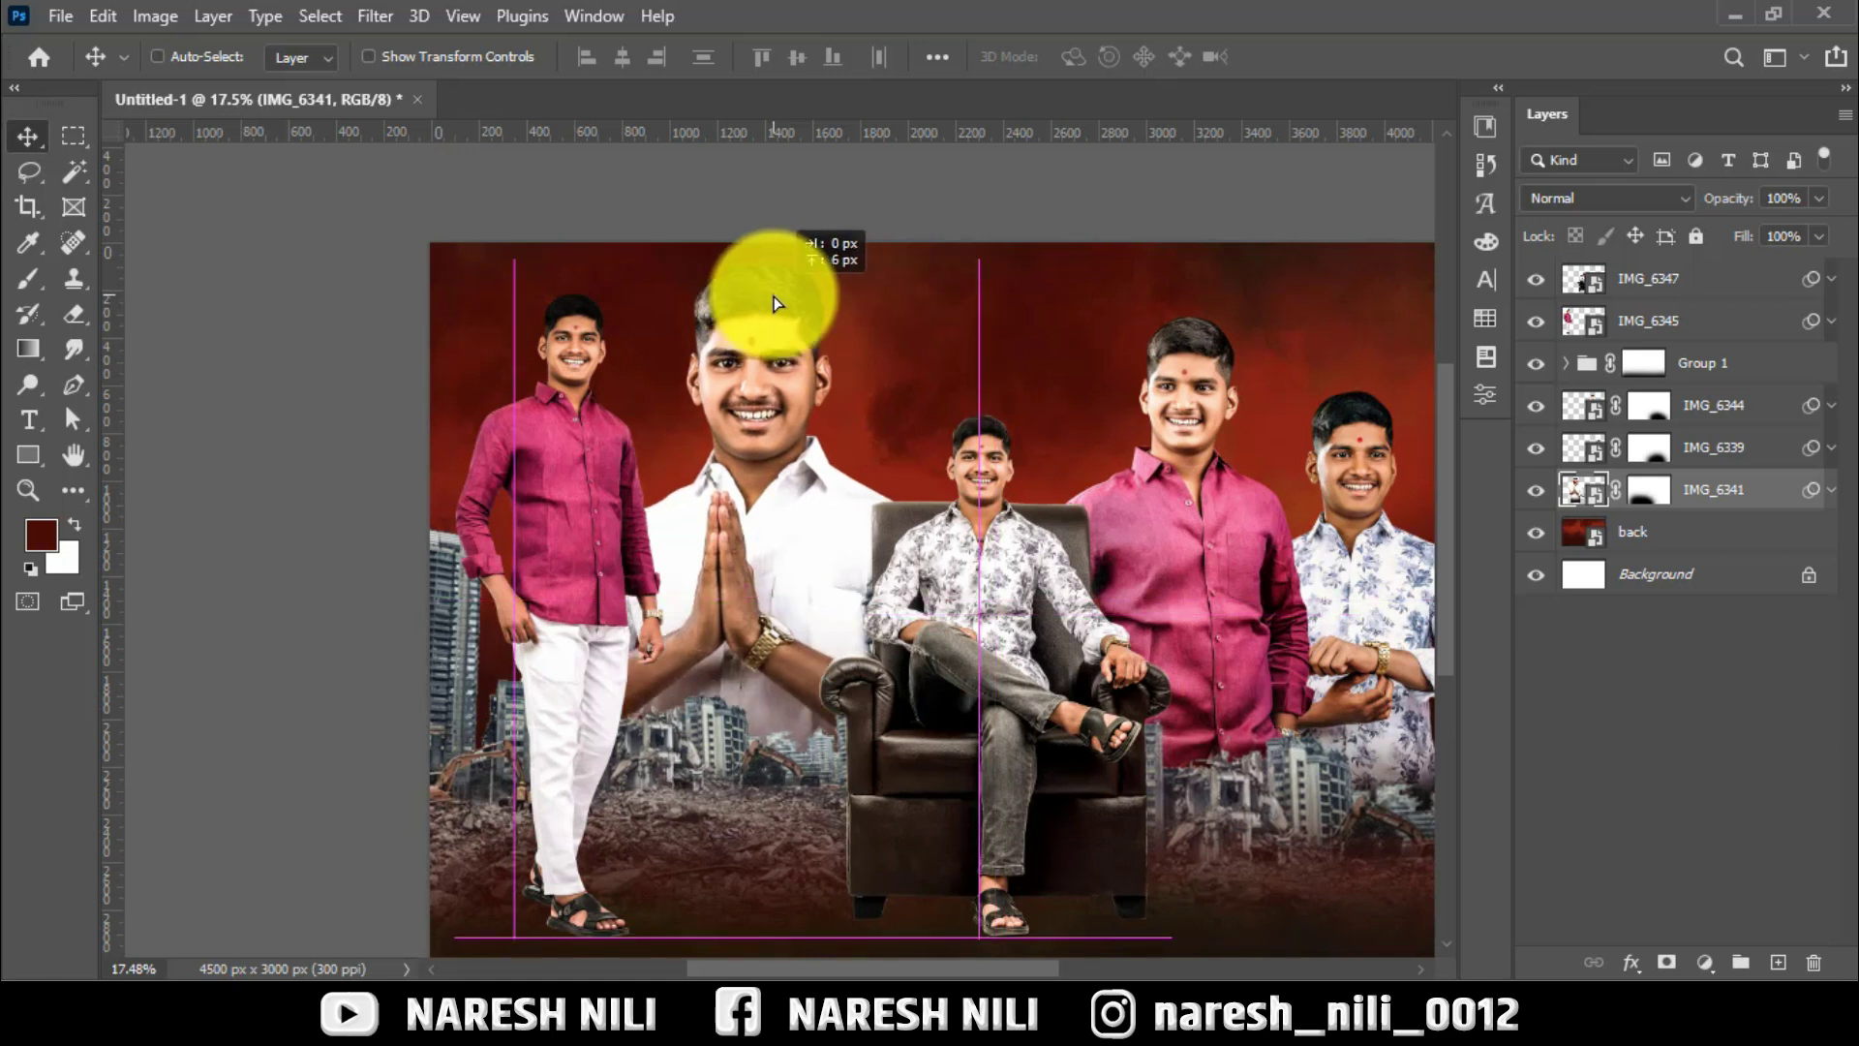
Nudge the ruins-building layer in Group 1 right and down, then shrink it to about 89%.
left_click(1692, 407)
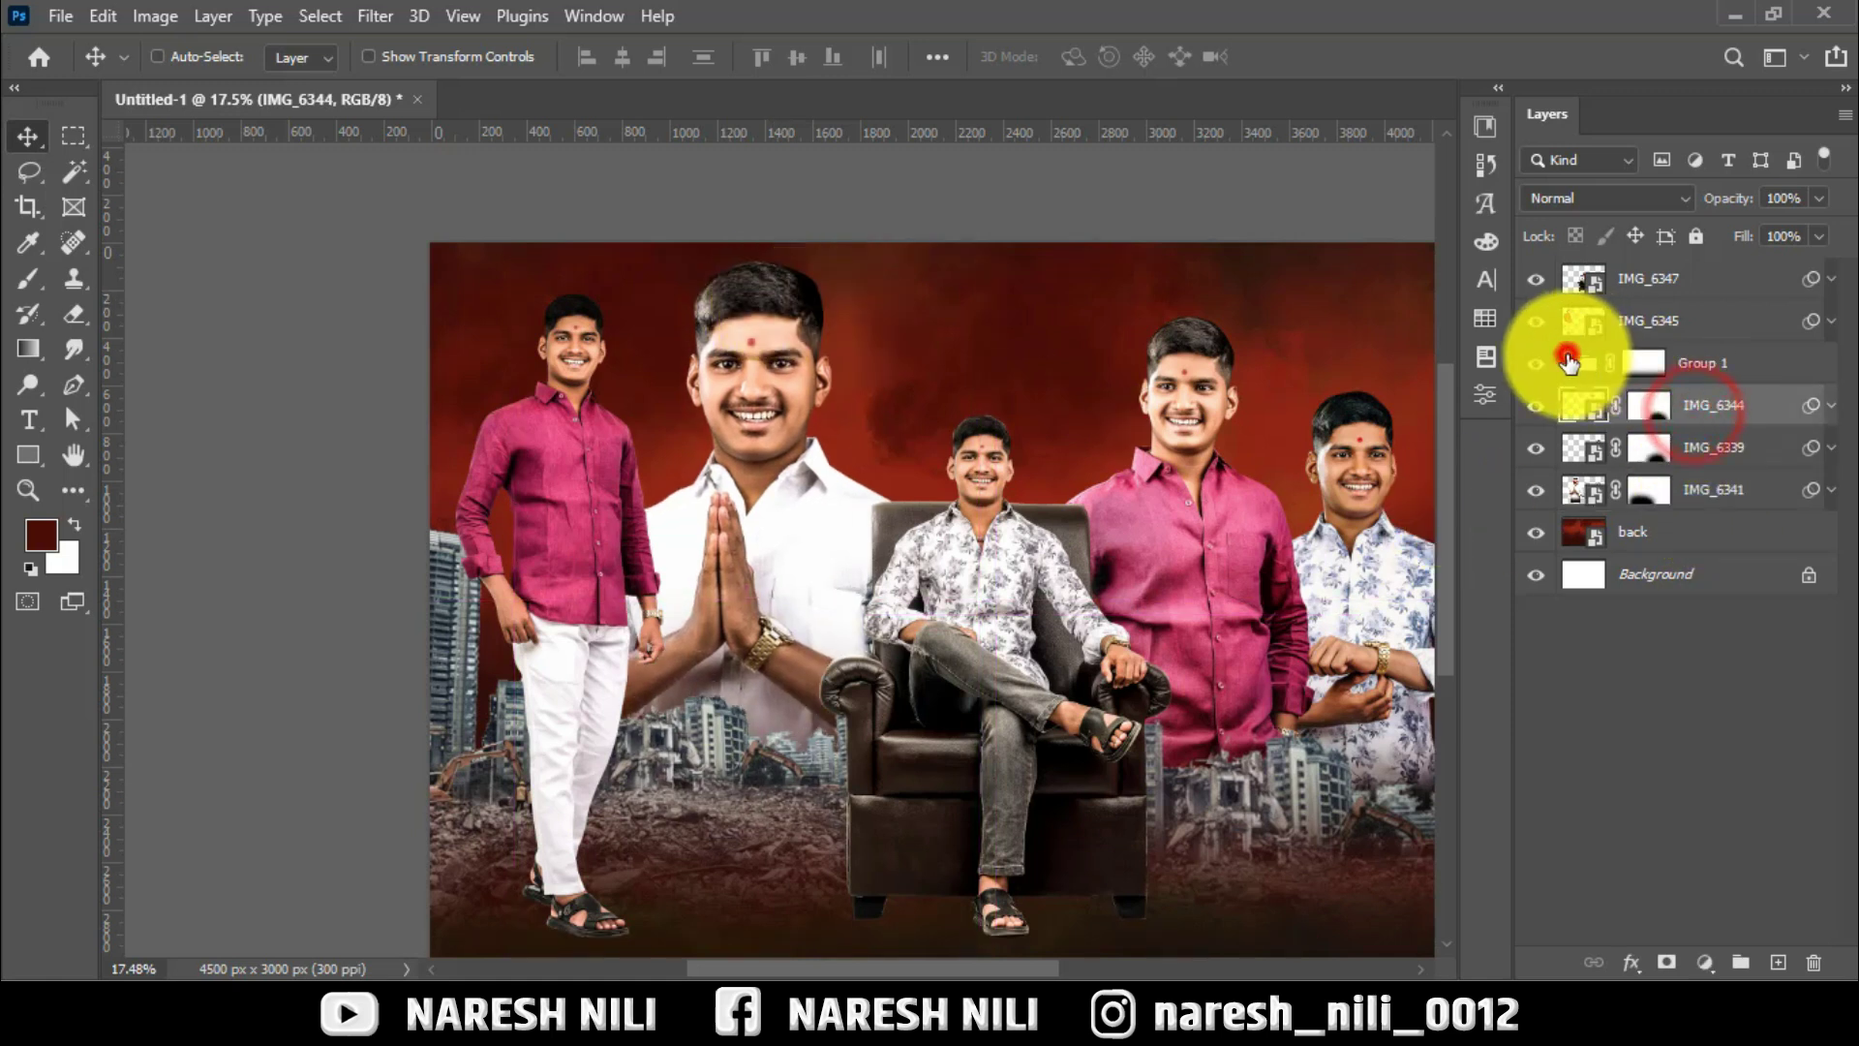
left_click(1568, 362)
left_click(1731, 450)
left_click_drag(721, 534, 741, 558)
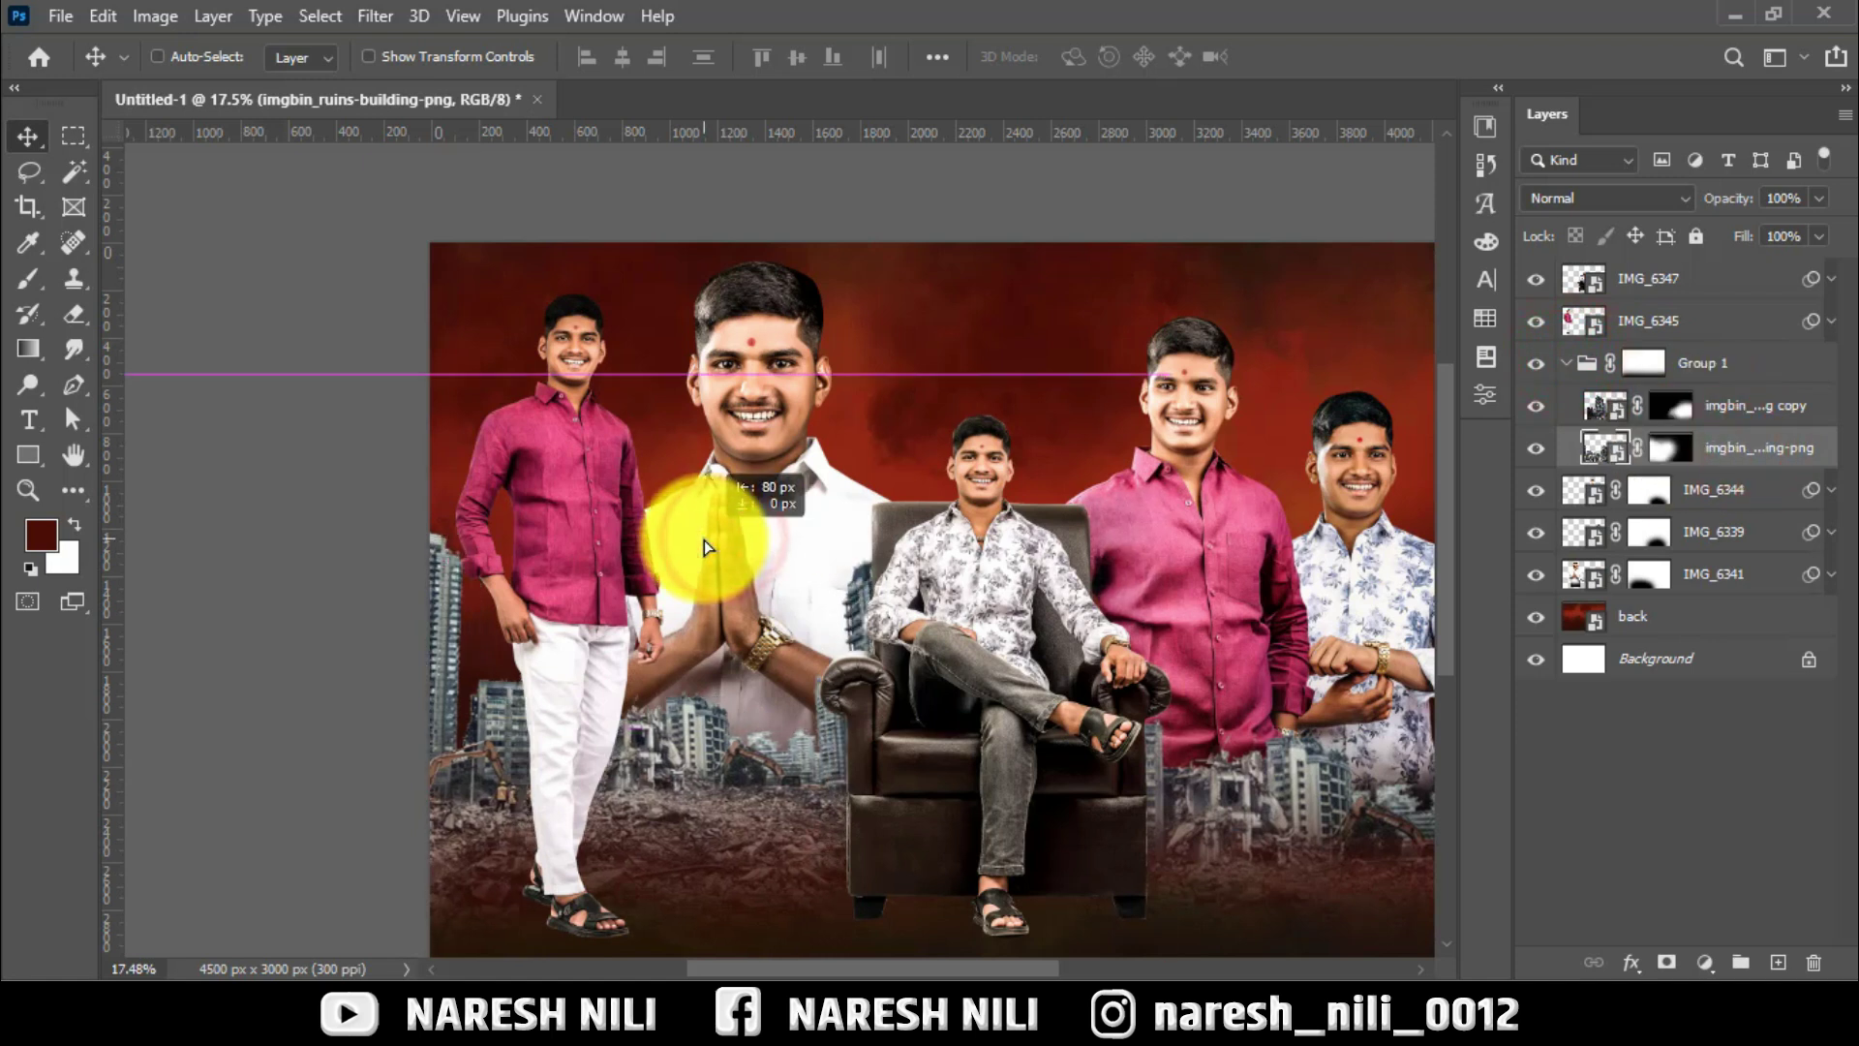
key("ctrl+t")
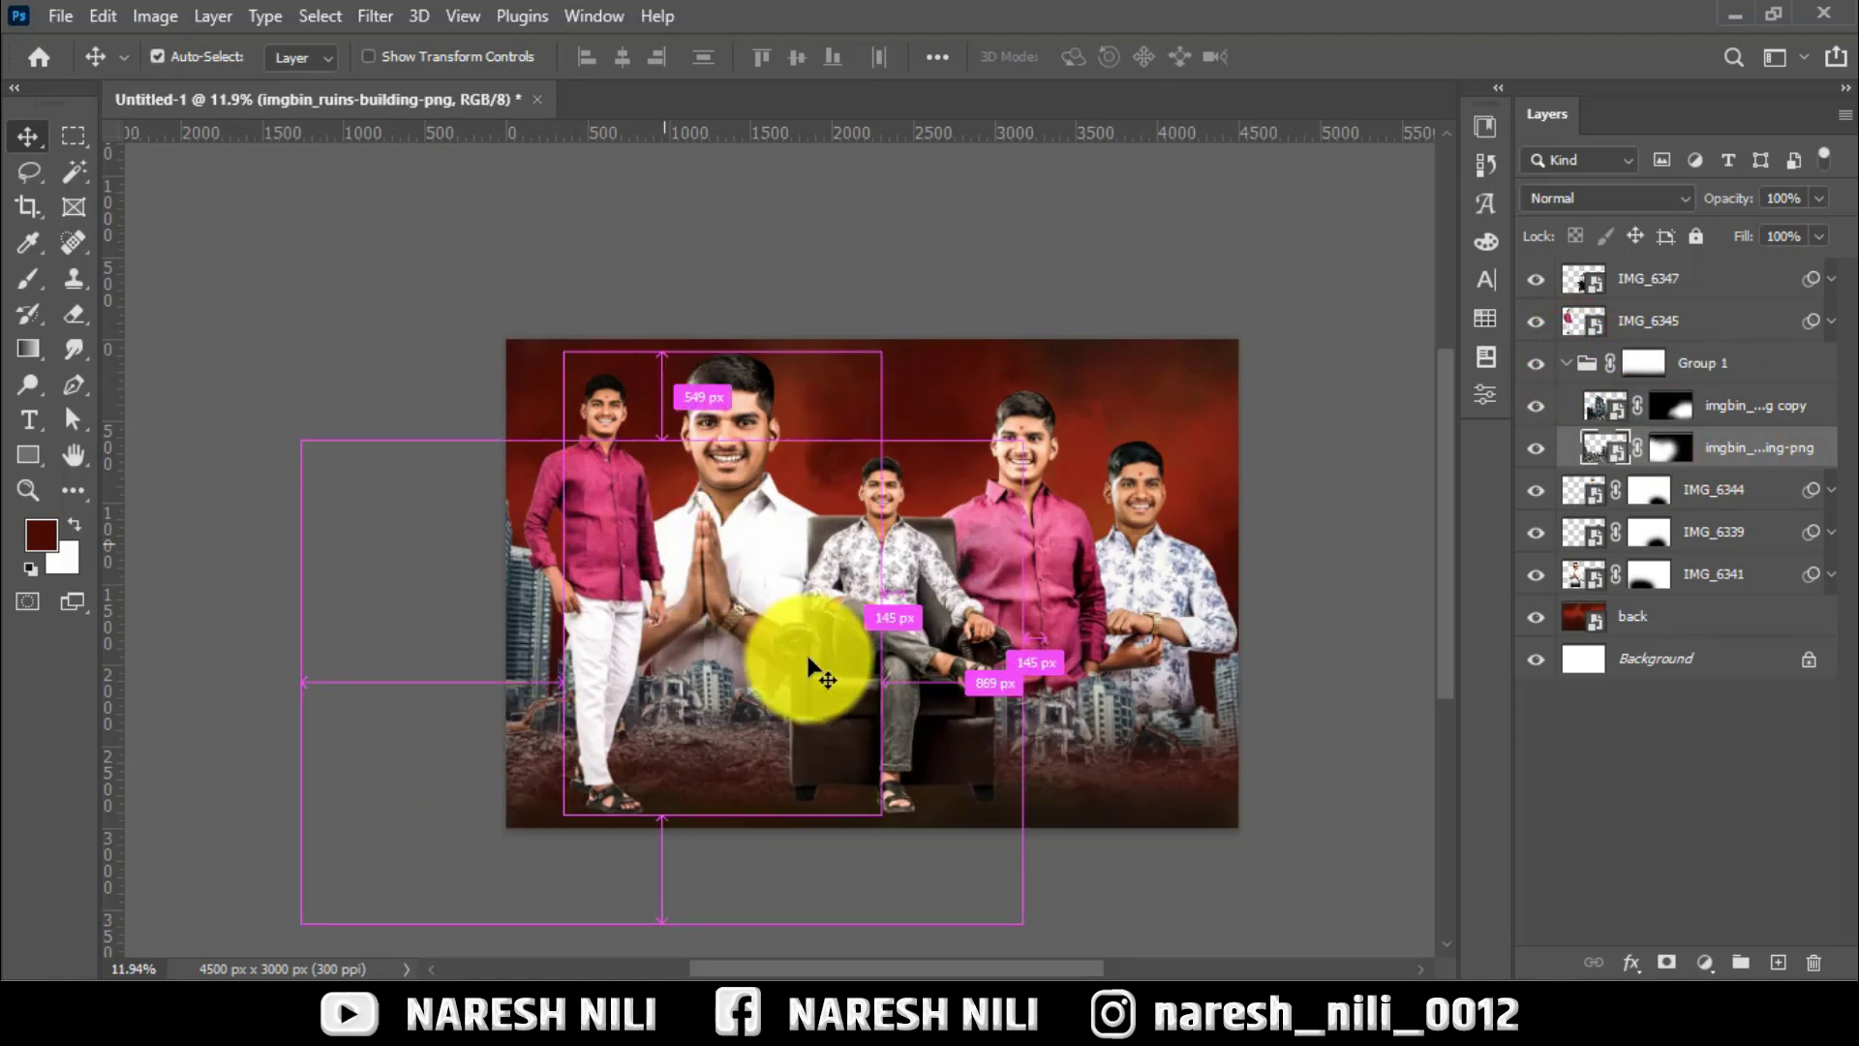
mouse_move(1003, 916)
left_mouse_down()
mouse_move(987, 889)
mouse_move(1000, 911)
left_mouse_up()
left_click(1356, 54)
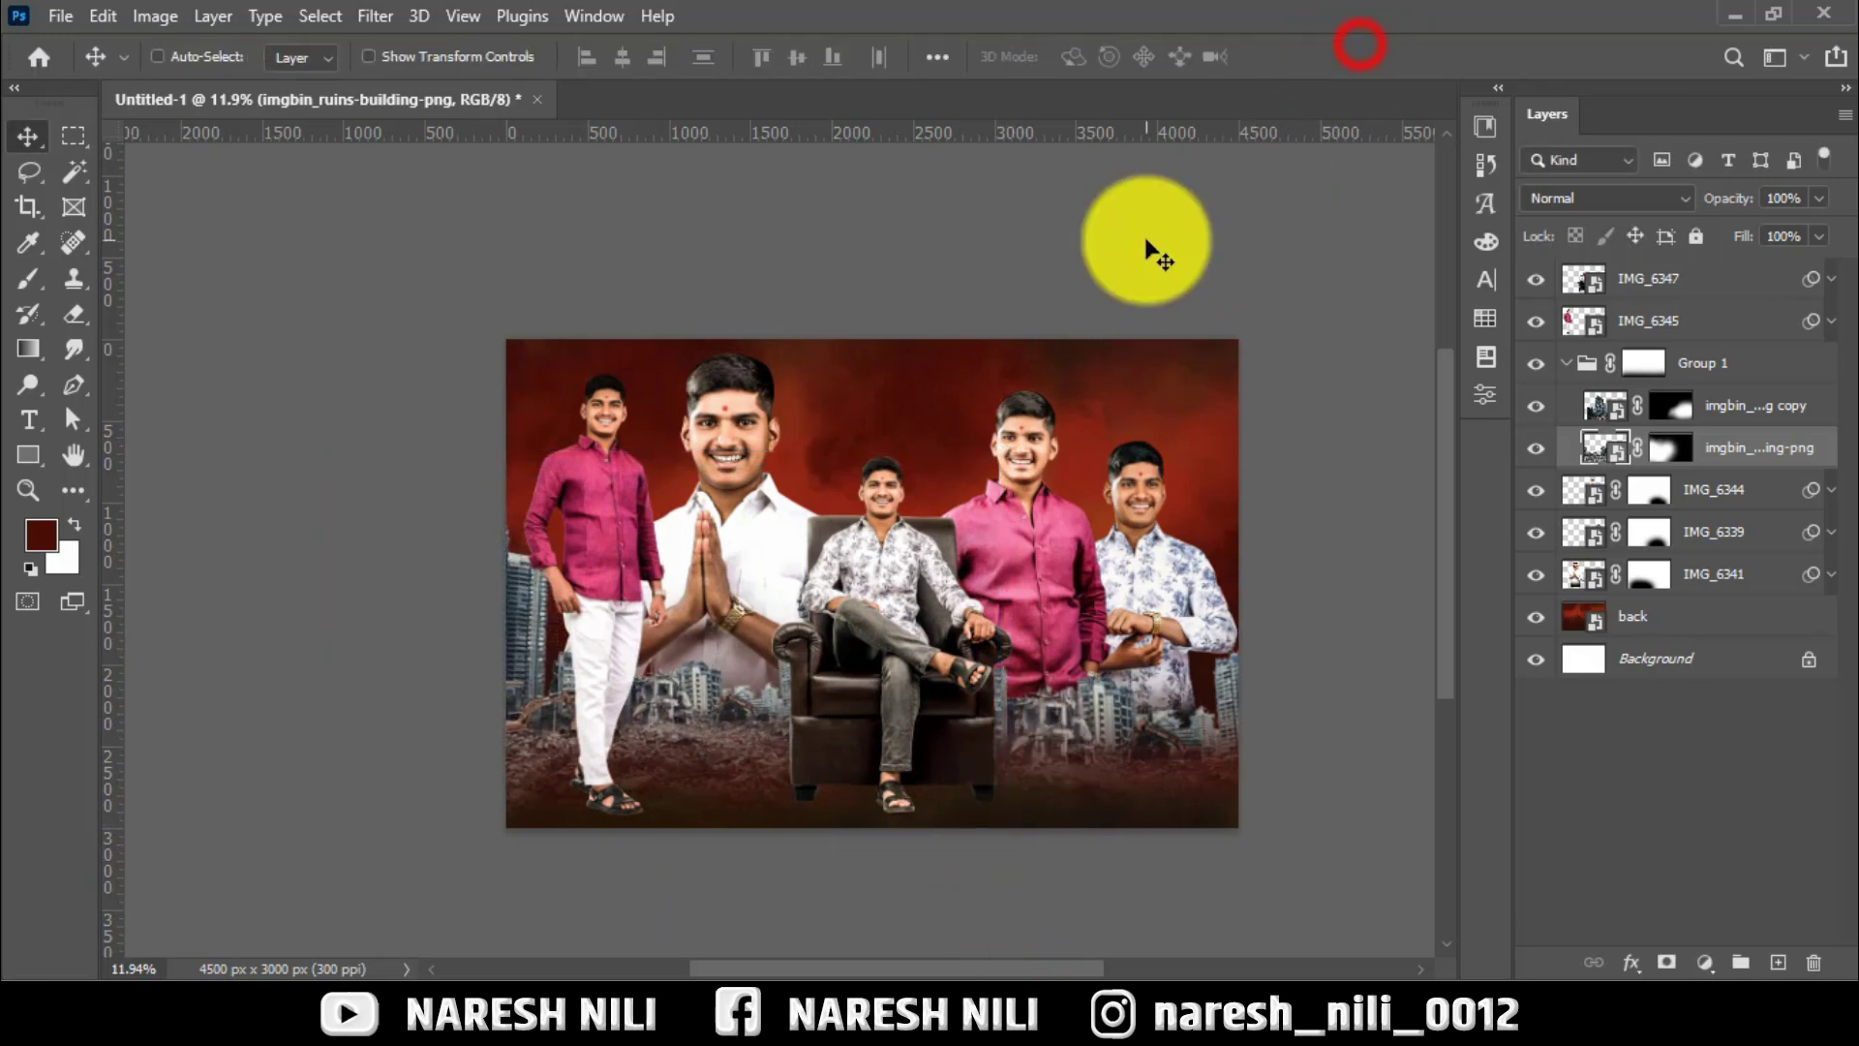
Collapse Group 1 and bring up the folder of background images.
left_click(1567, 365)
key("ctrl")
left_click(1017, 1016)
Place the destroyed-city image into the poster, enlarged to about 157%.
mouse_move(1046, 332)
left_mouse_down()
mouse_move(944, 346)
mouse_move(427, 324)
mouse_move(1191, 957)
mouse_move(1035, 736)
left_mouse_up()
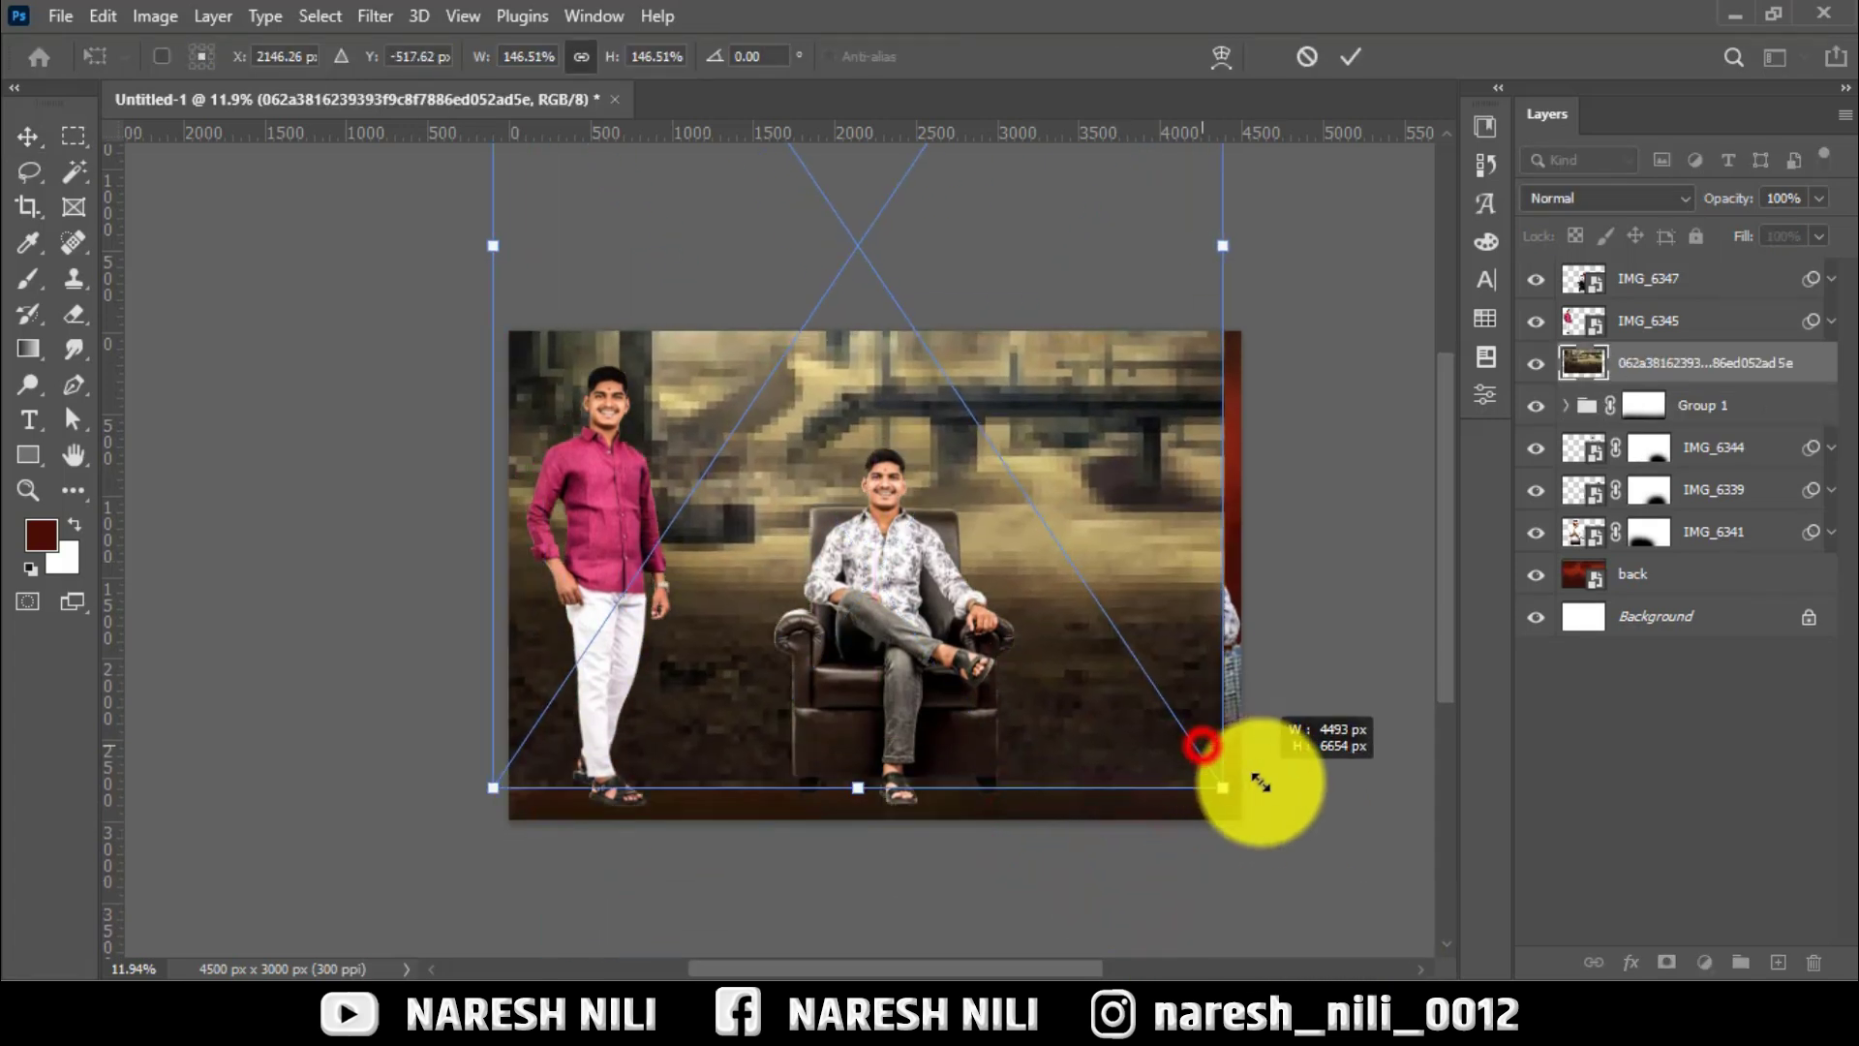
left_click_drag(1118, 883, 1316, 803)
left_click(1351, 59)
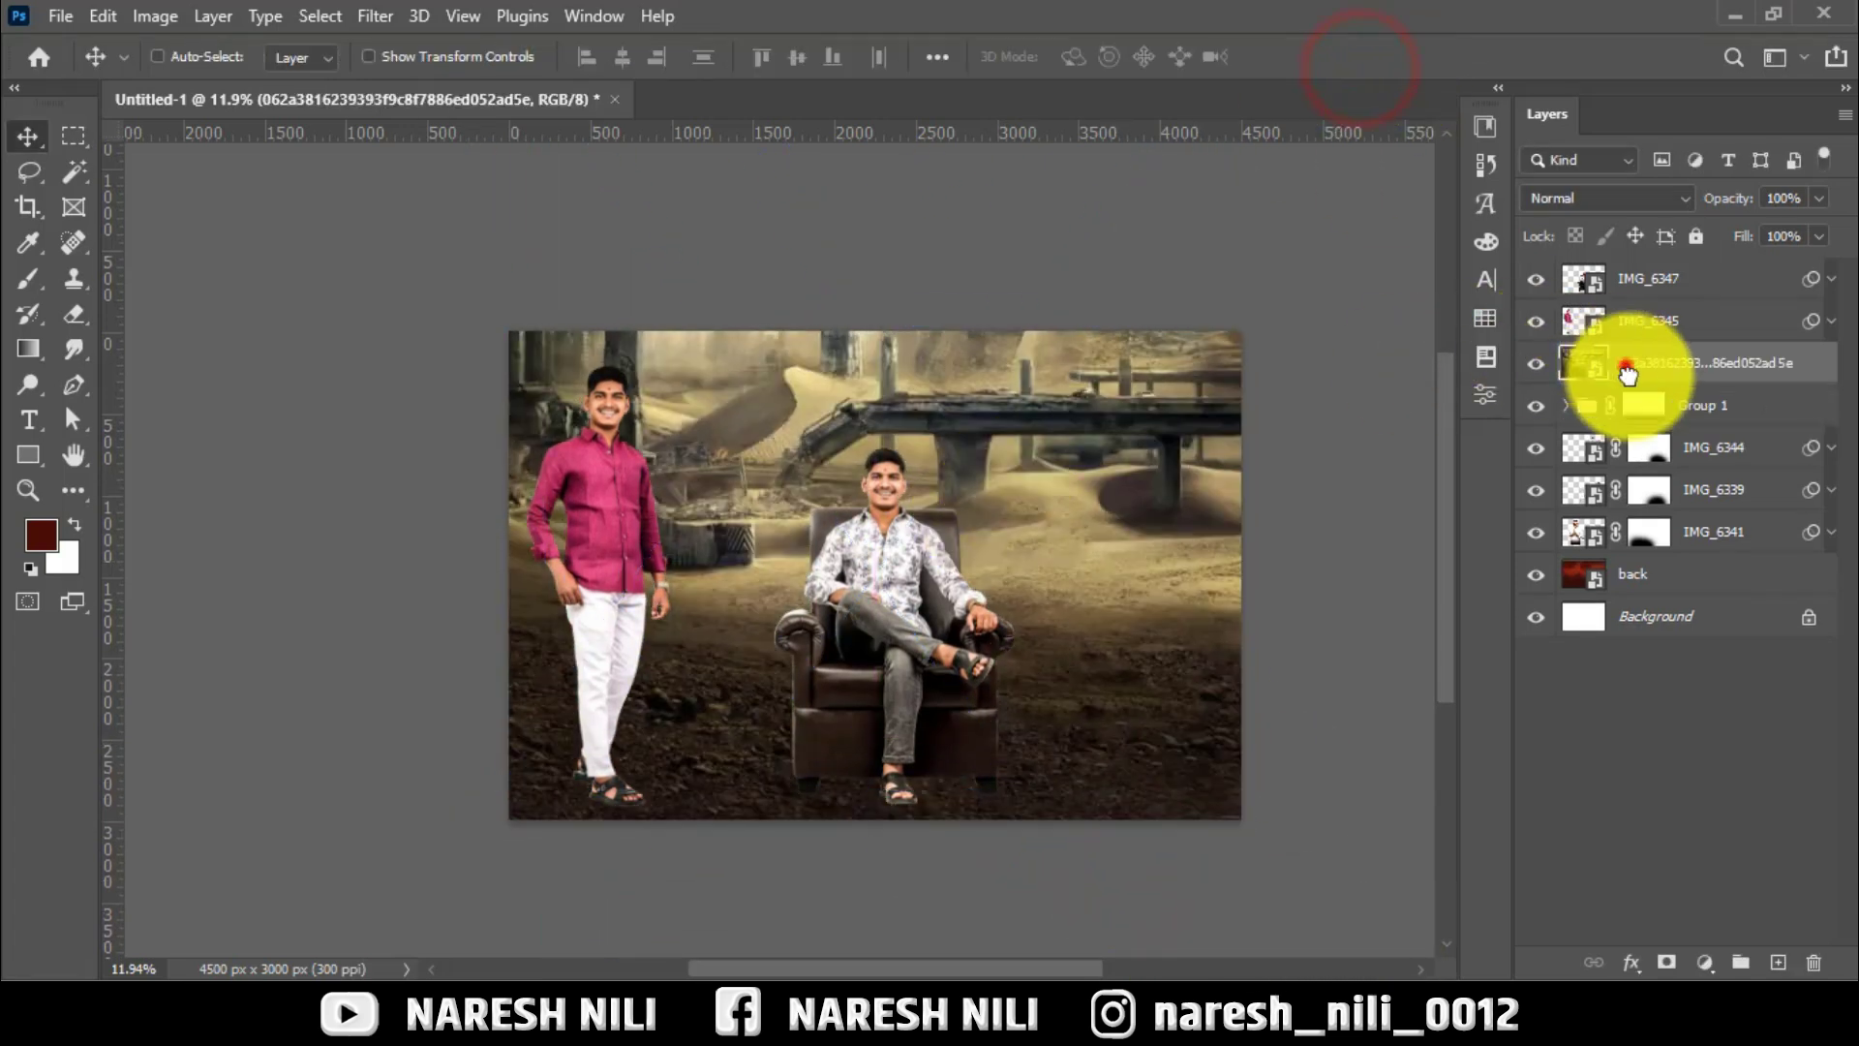
Blend the city image in Overlay above Group 1 and give it a black layer mask.
left_click_drag(1627, 373, 1636, 547)
scroll(1123, 605, "up", 2)
left_click(1573, 197)
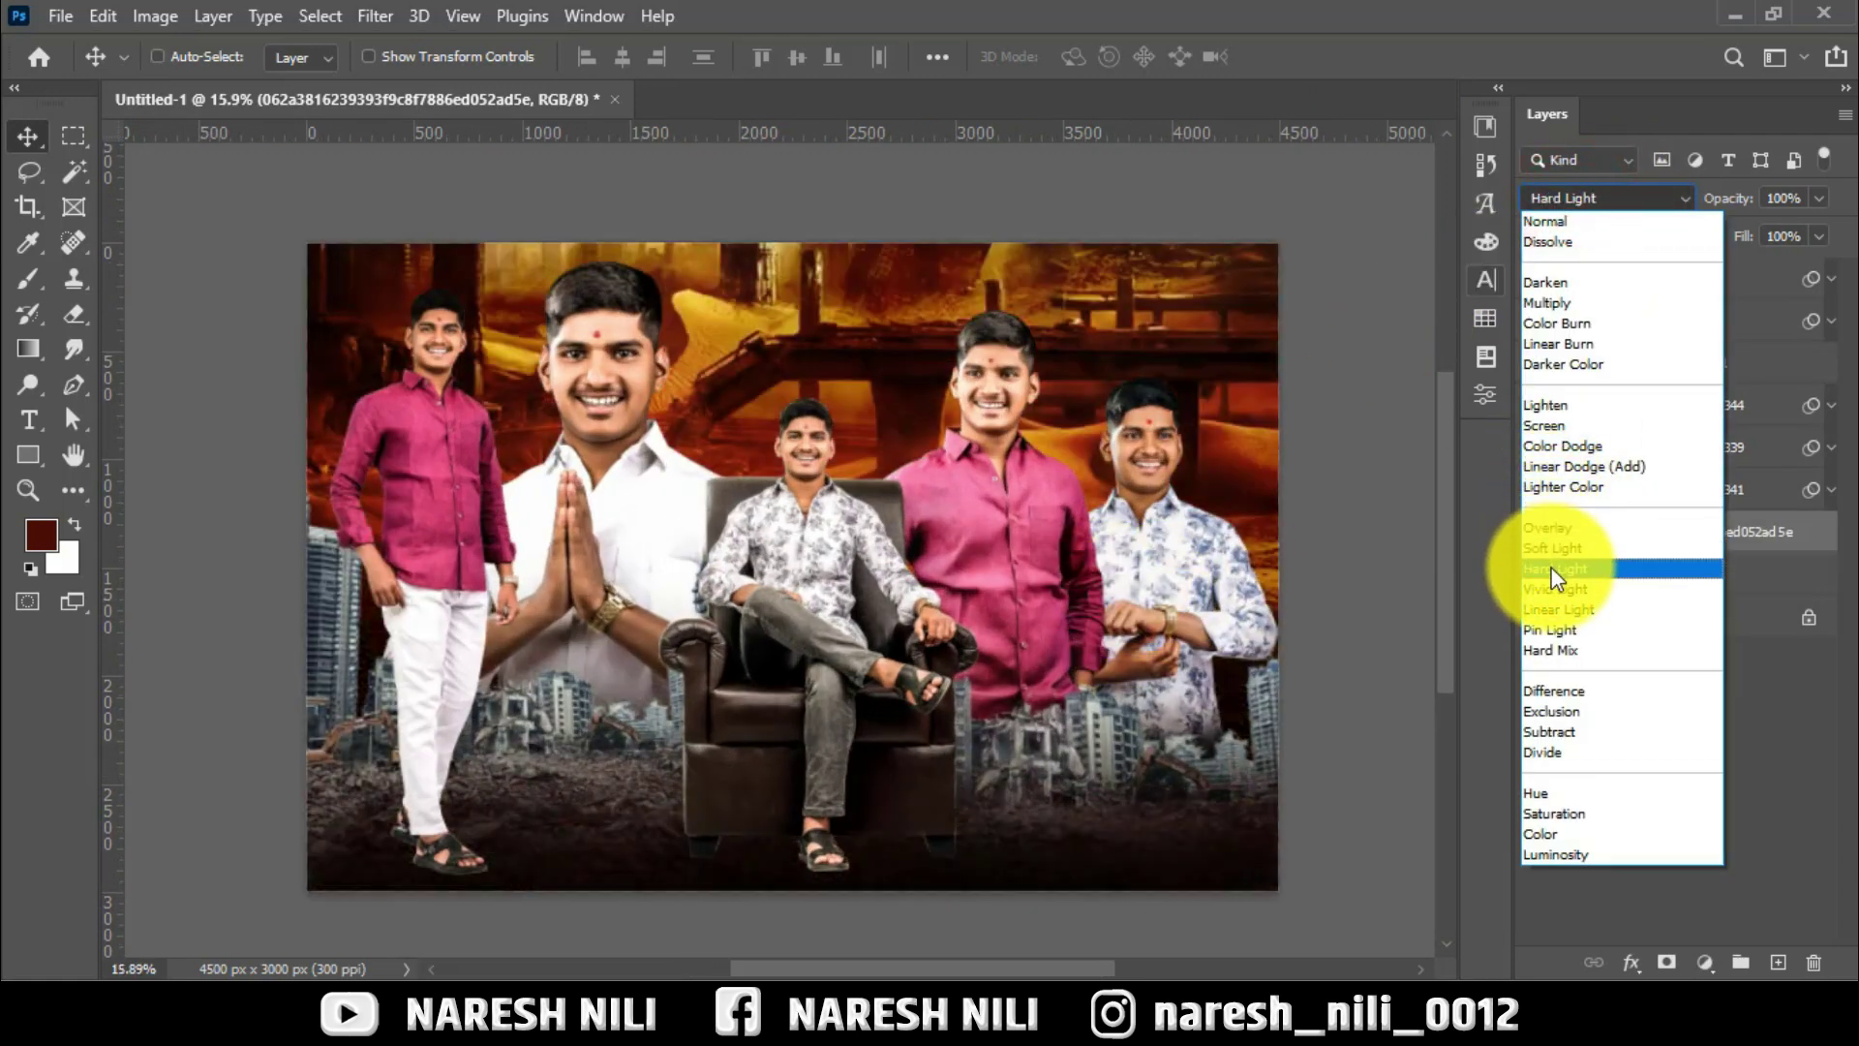
left_click(1547, 527)
left_click_drag(1651, 531, 1624, 367)
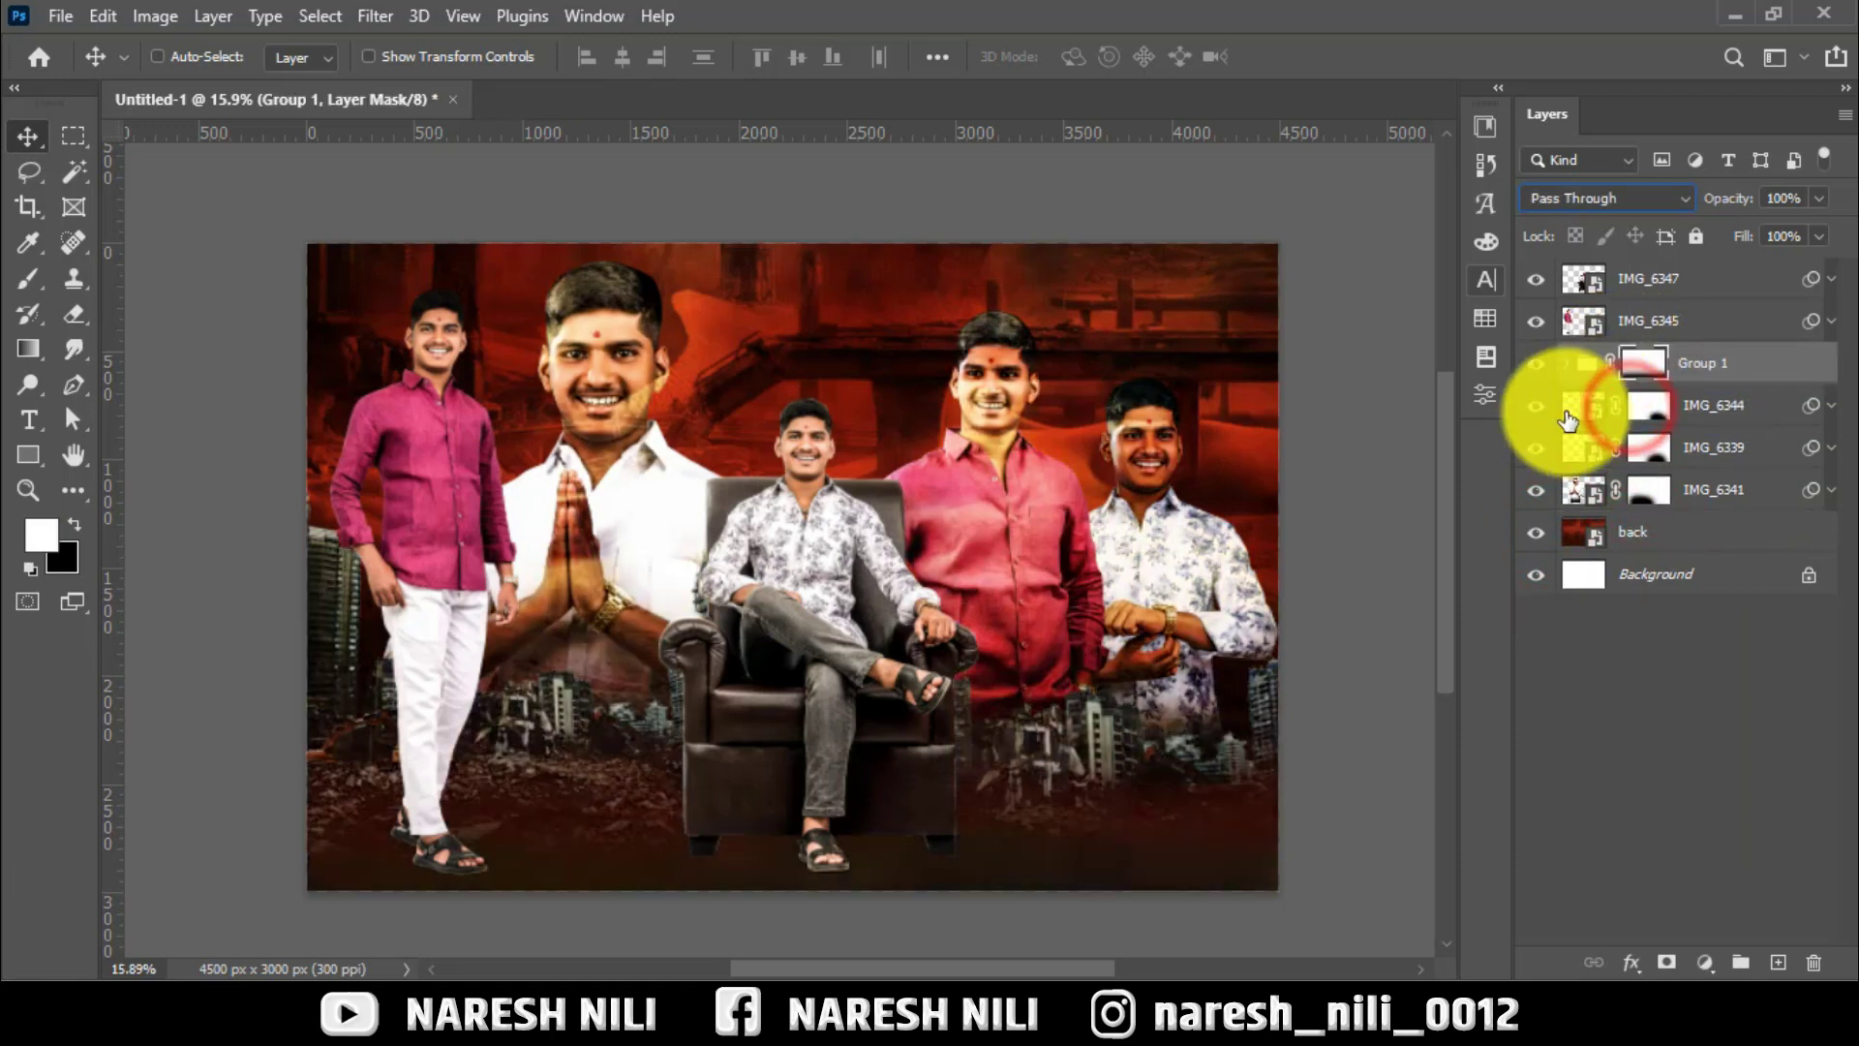
key("ctrl+z")
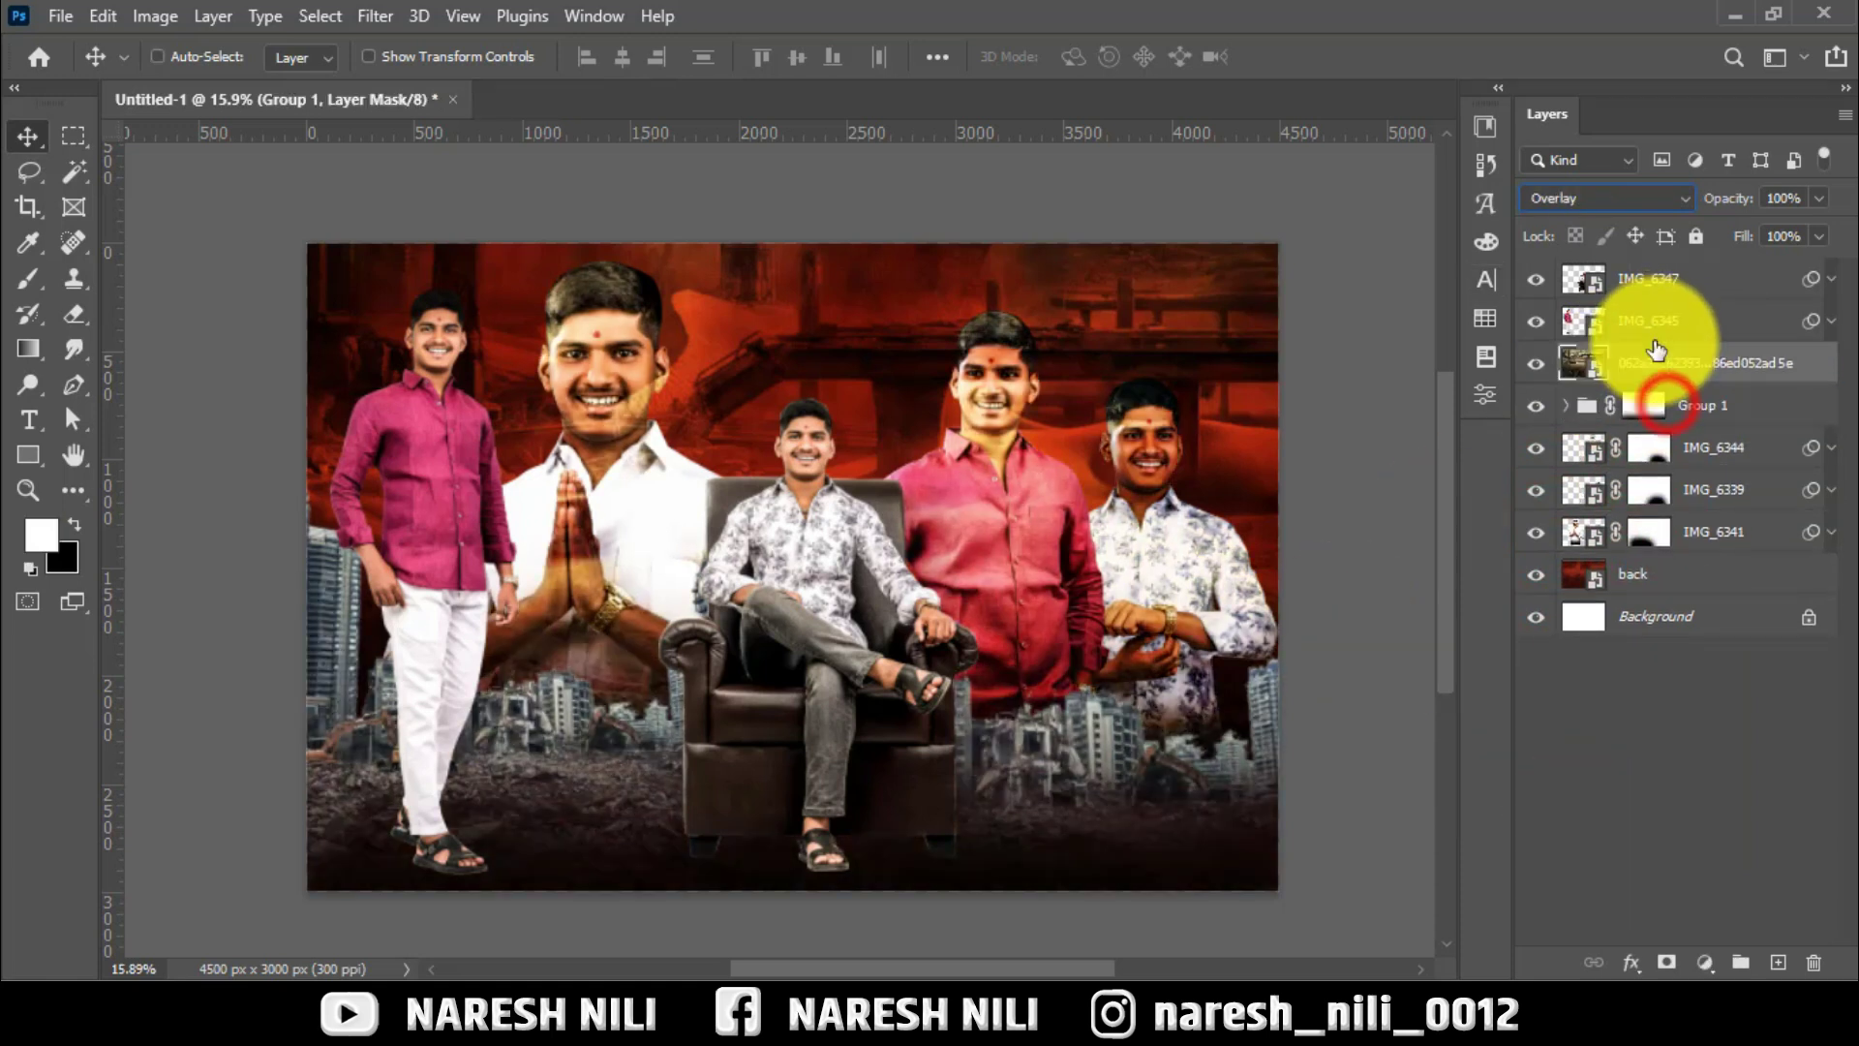
left_click(1658, 351)
left_click(1661, 964, "alt")
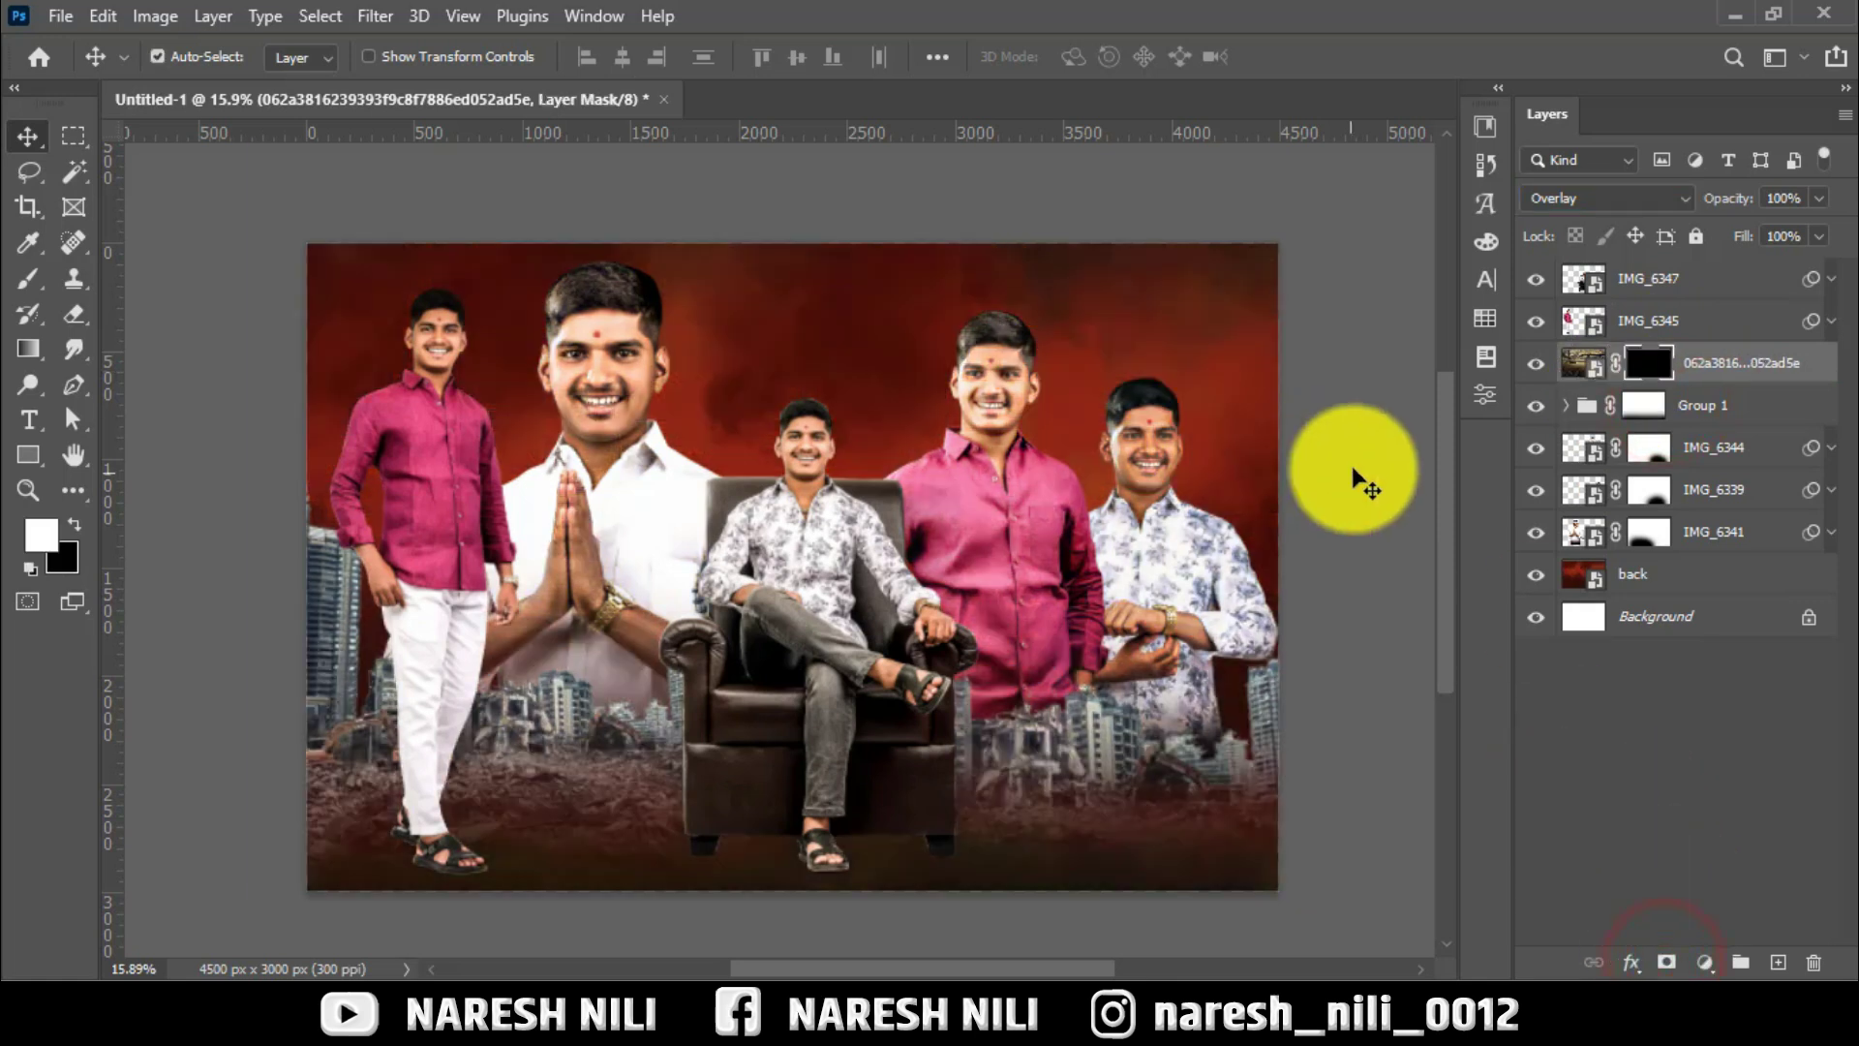
Paint the overlay texture back in along the poster's bottom edge.
scroll(695, 706, "down", 1)
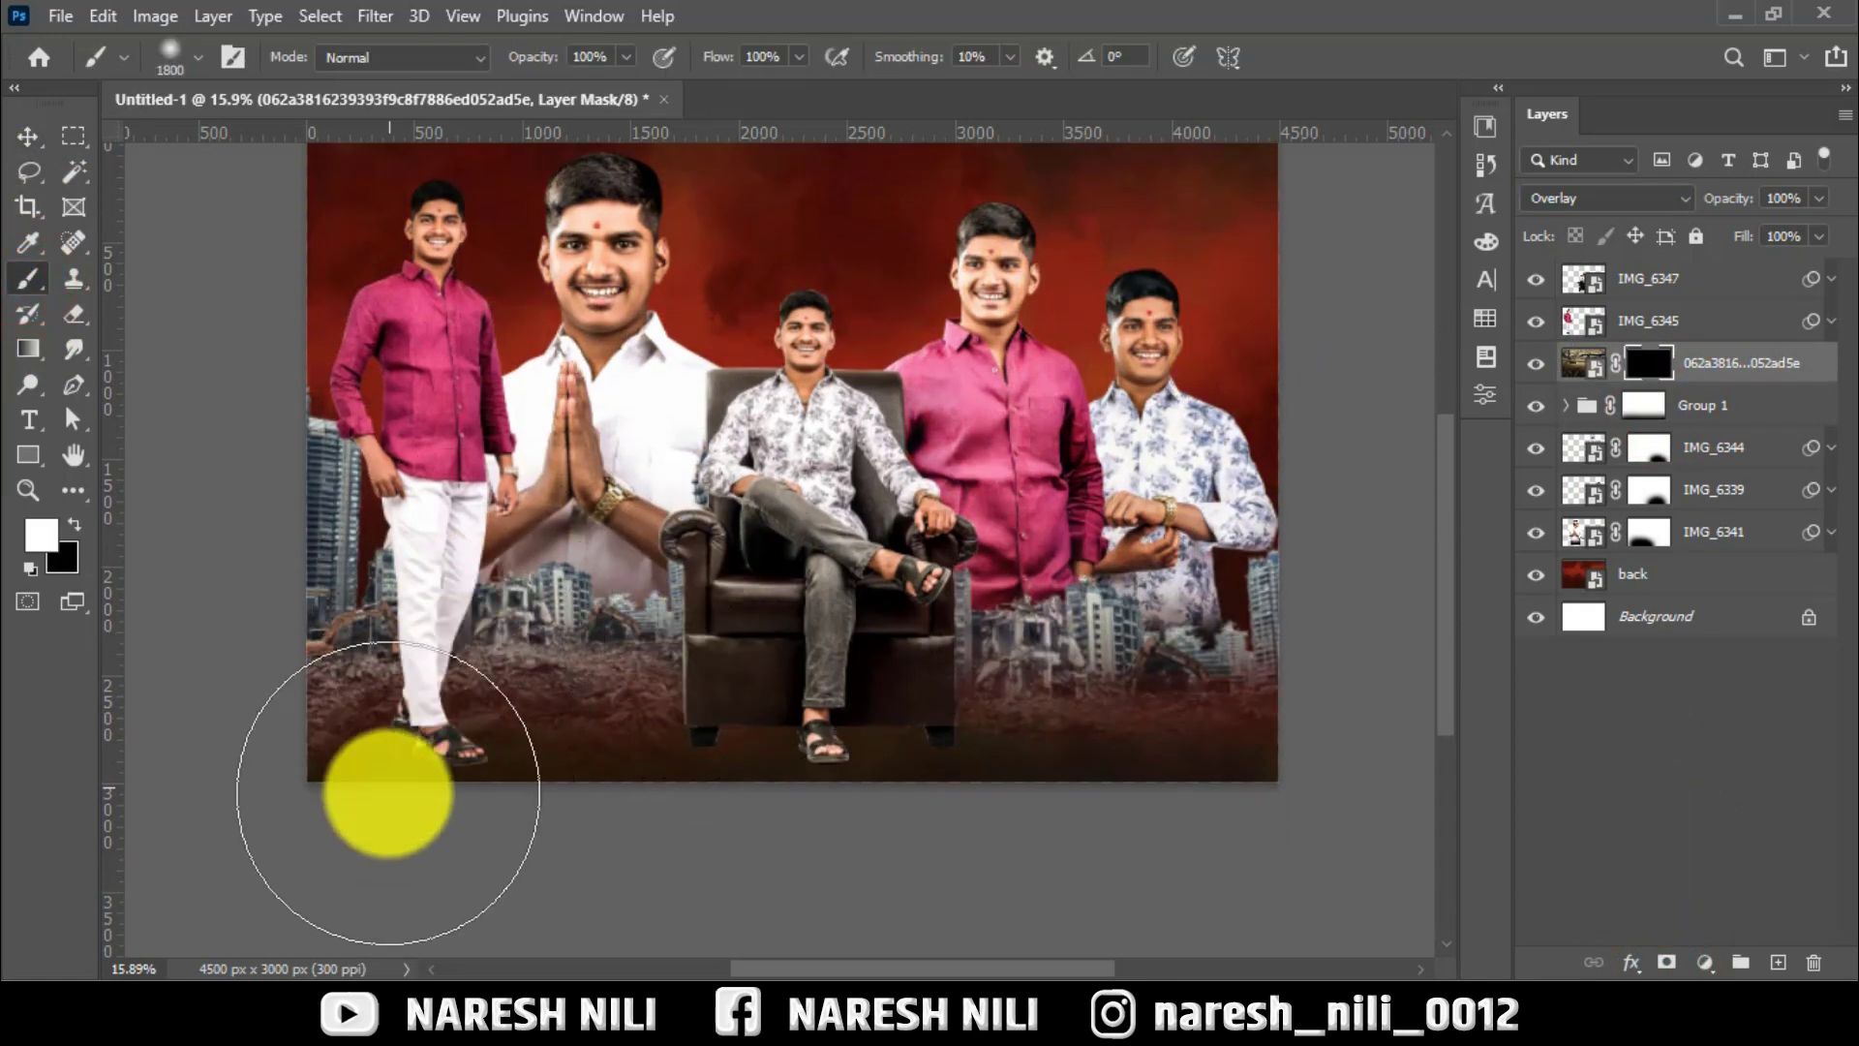
left_click(427, 838)
left_click(502, 822)
left_click(739, 830)
left_click(306, 741)
left_click(526, 820)
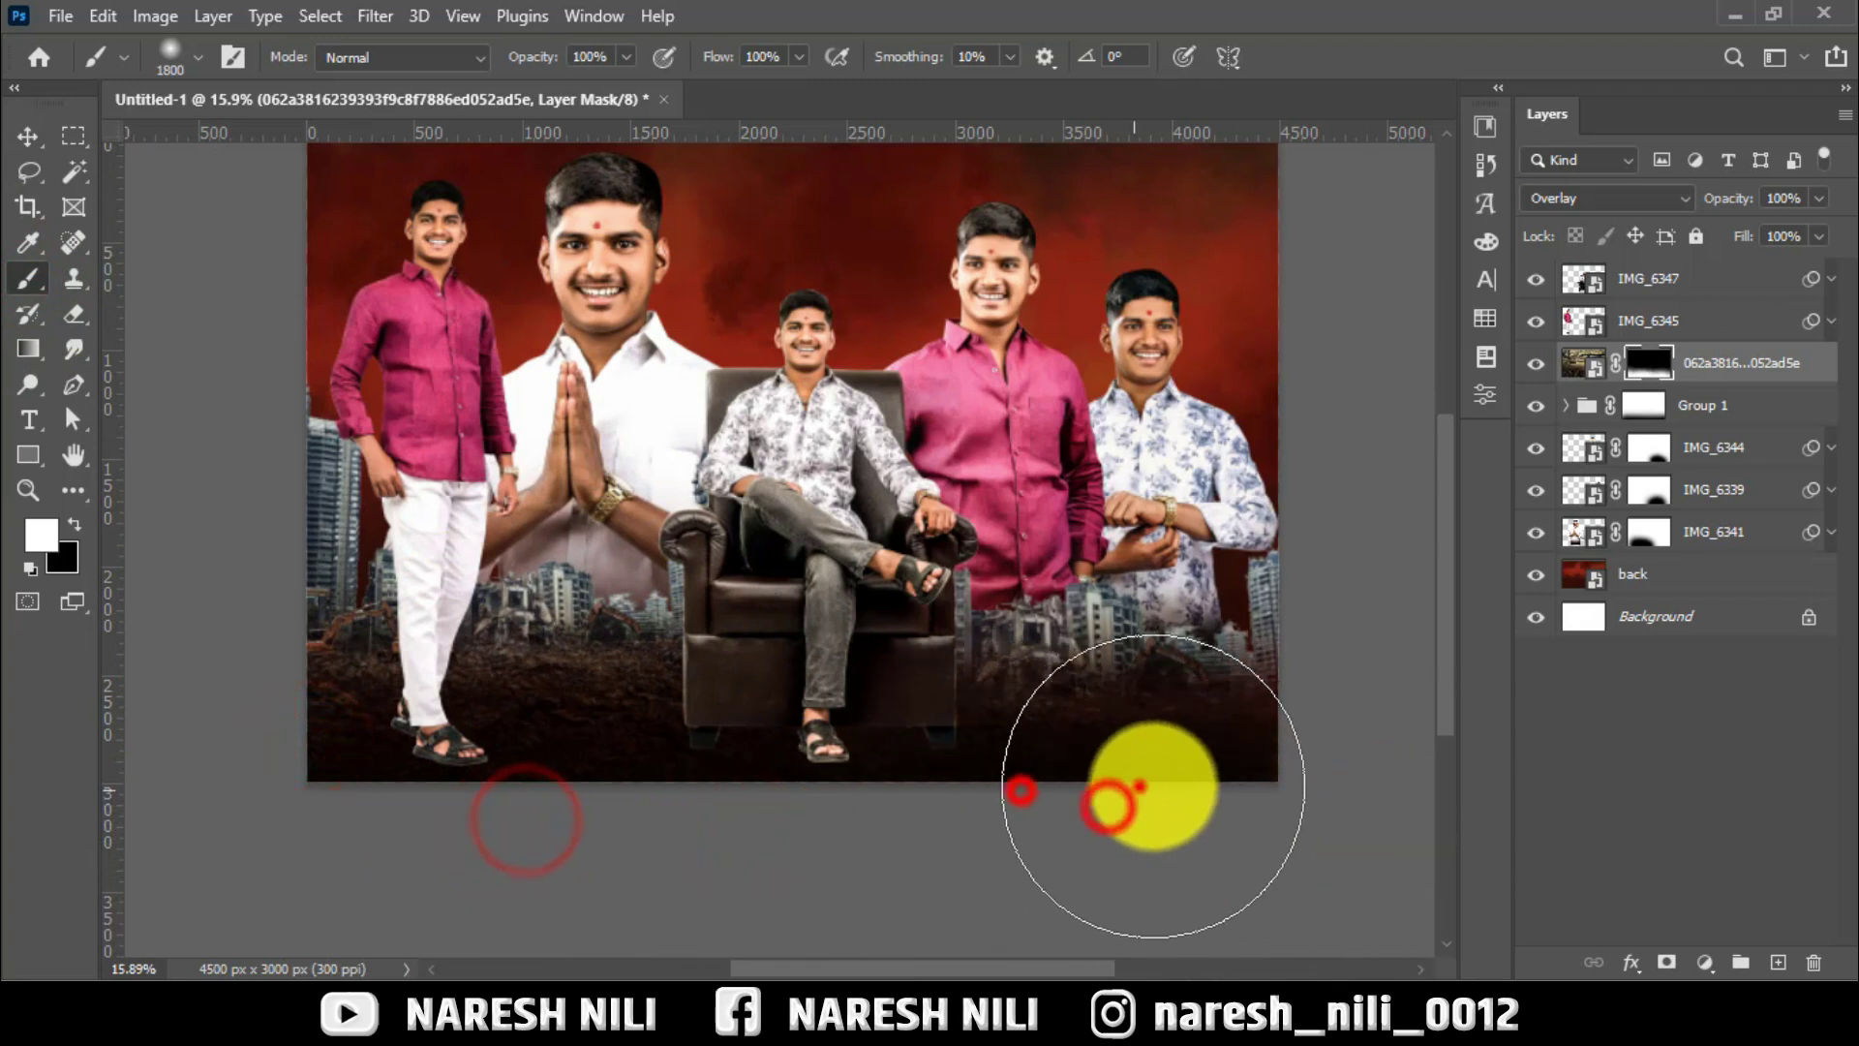
Try moving the texture layer below the portrait layers, then undo that move.
scroll(1065, 746, "down", 2)
left_click(27, 135)
scroll(830, 436, "up", 1)
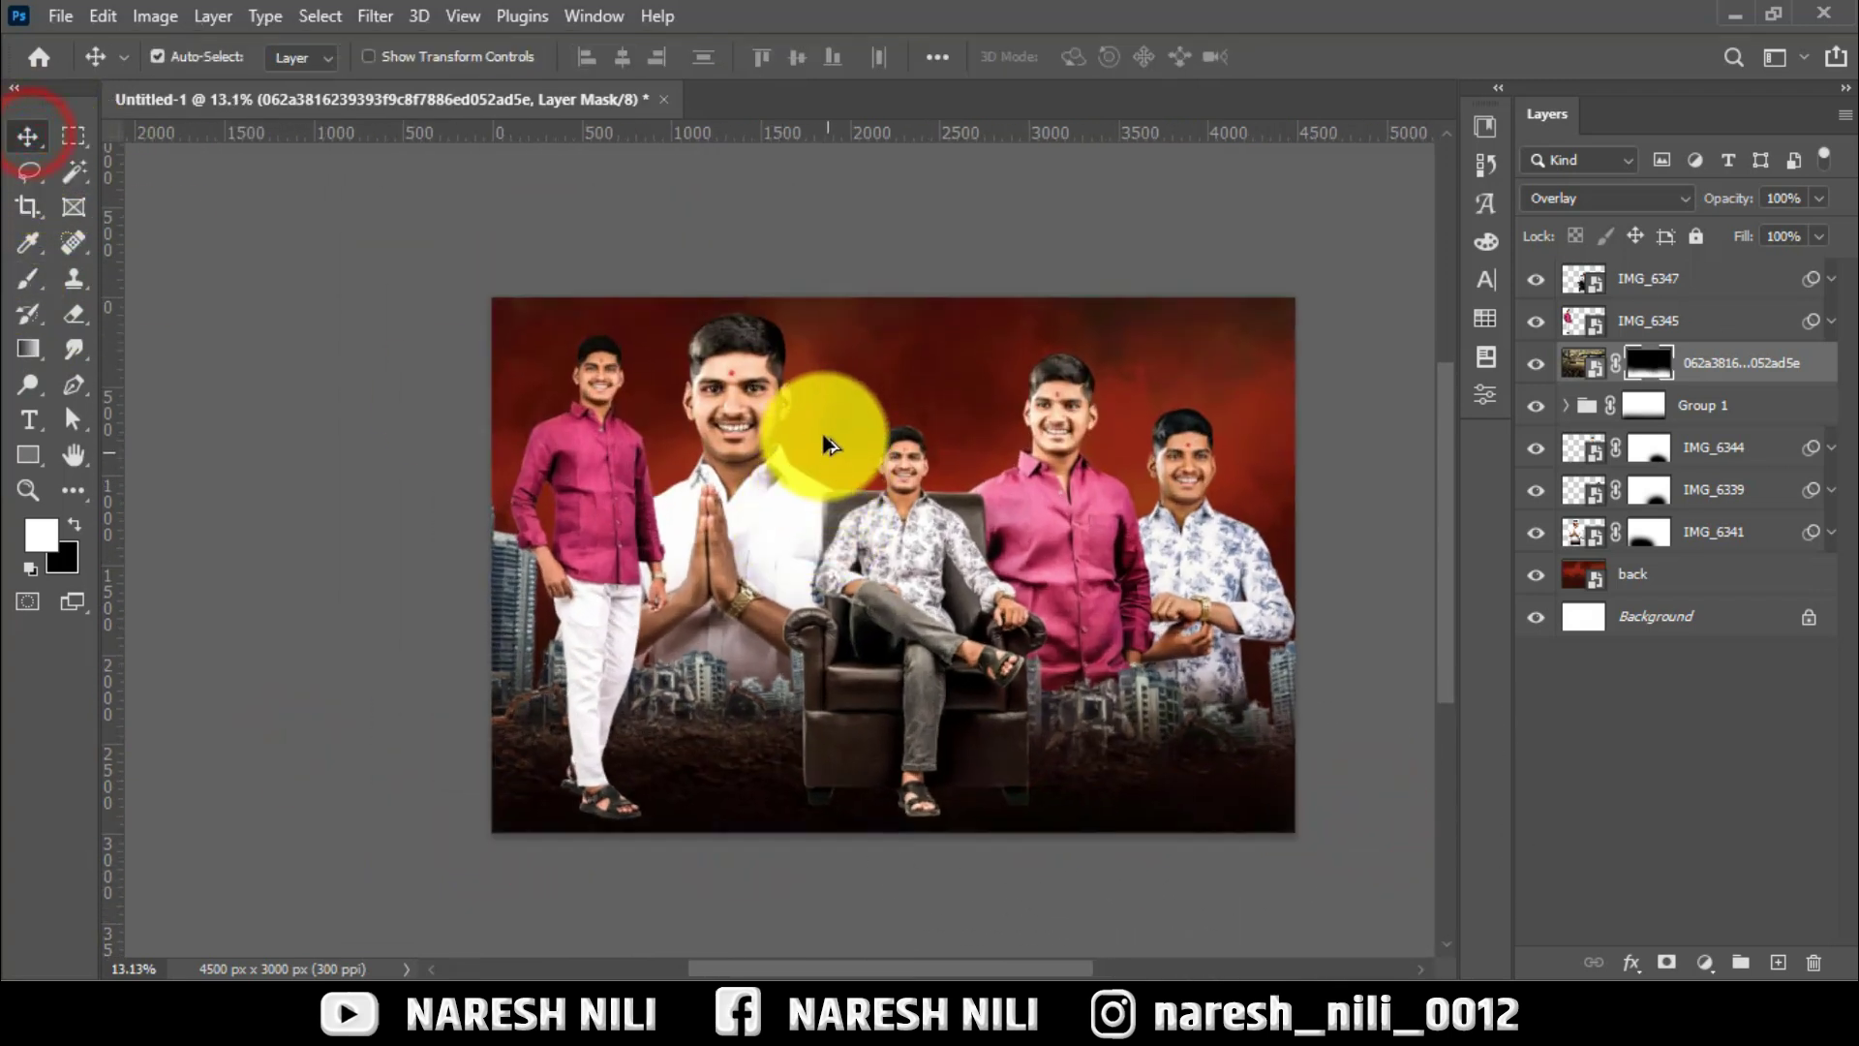
scroll(884, 373, "up", 1)
scroll(1254, 446, "down", 1)
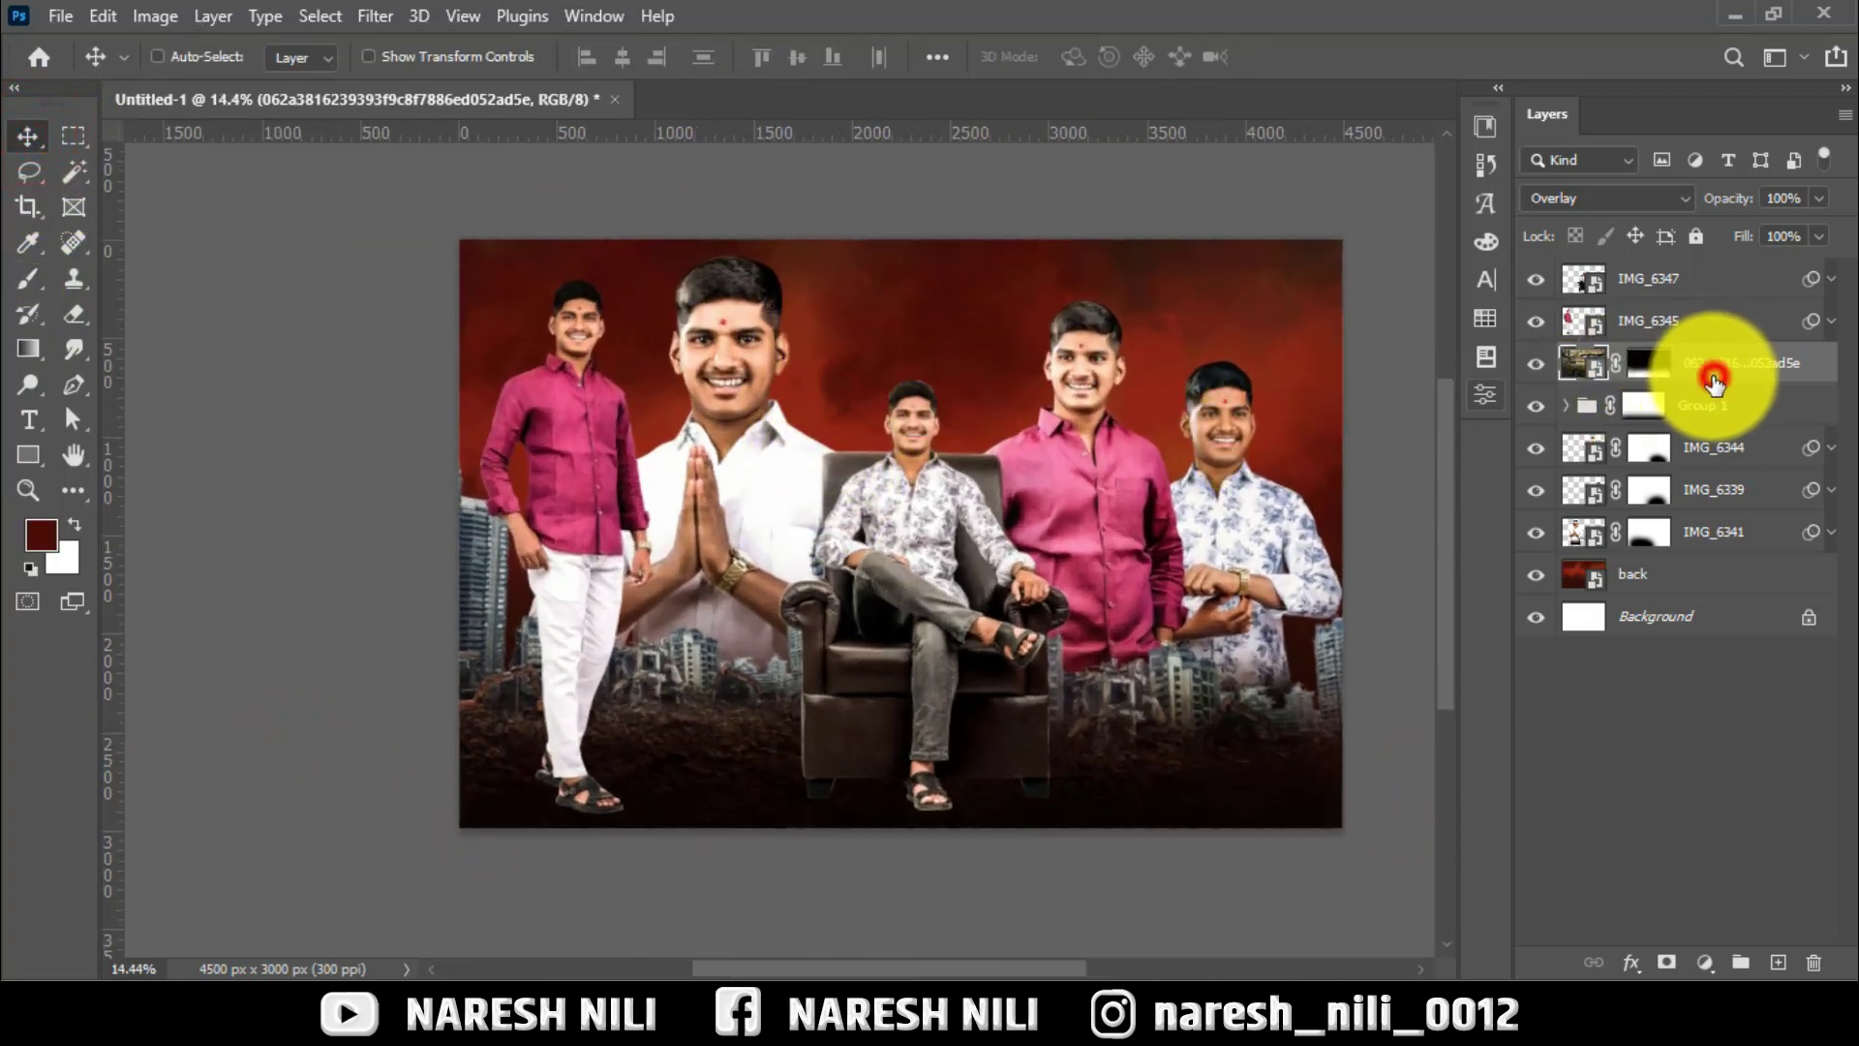
left_click_drag(1713, 381, 1700, 548)
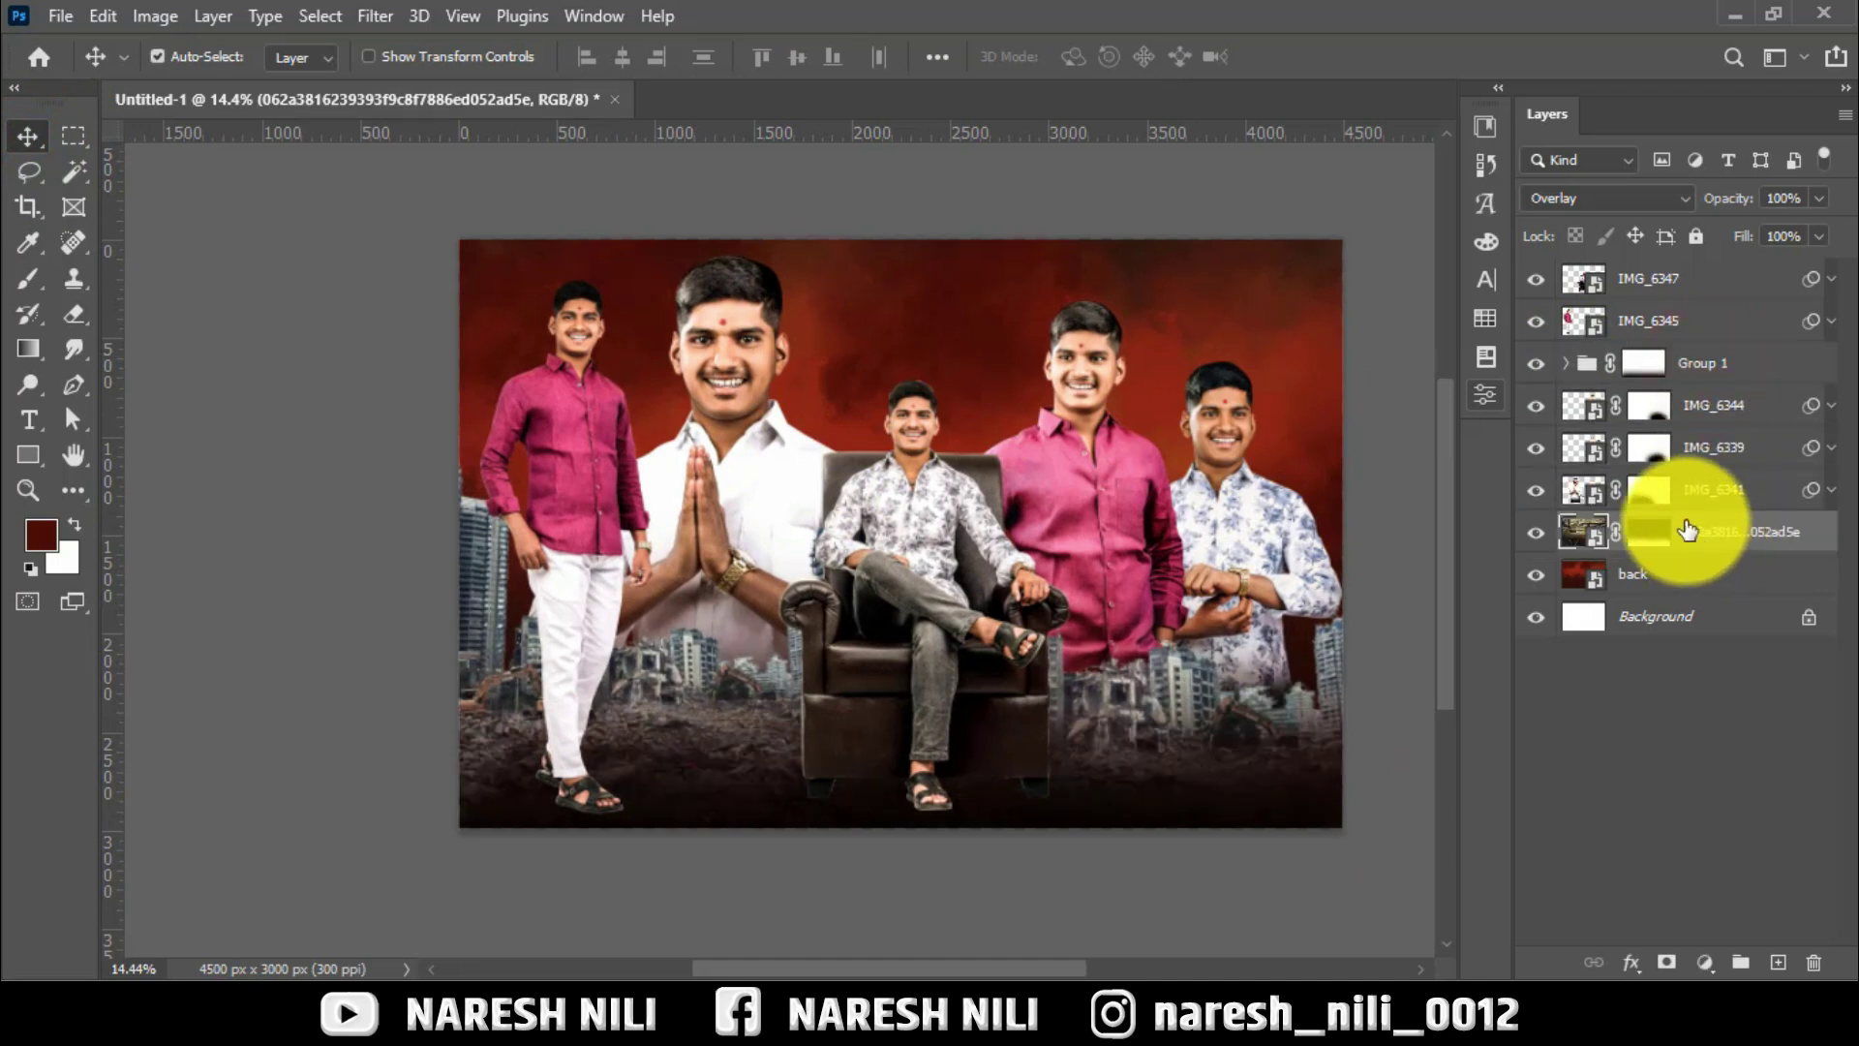
key("ctrl+z")
Bring the destroyed-city-background (4) image from the file browser into the poster.
scroll(1070, 643, "right", 1)
scroll(746, 415, "down", 1)
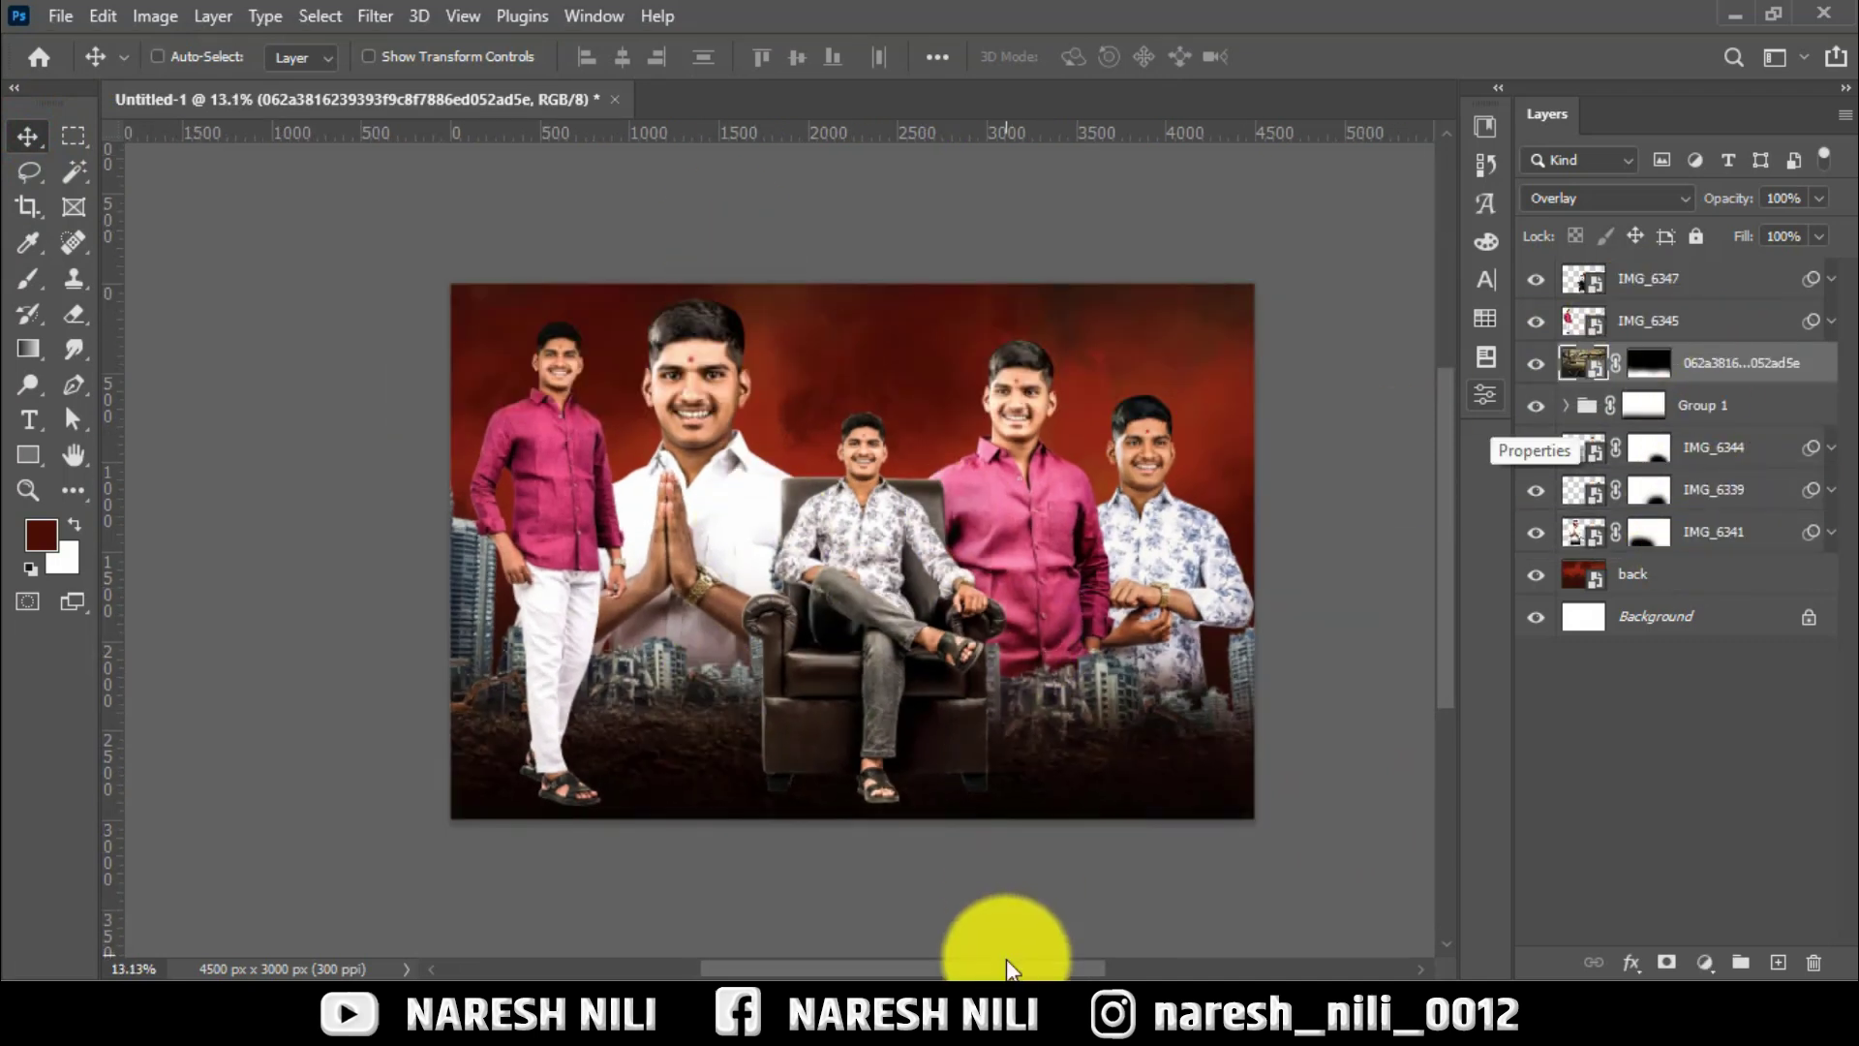
key("alt+Tab")
left_click_drag(1059, 275, 1253, 934)
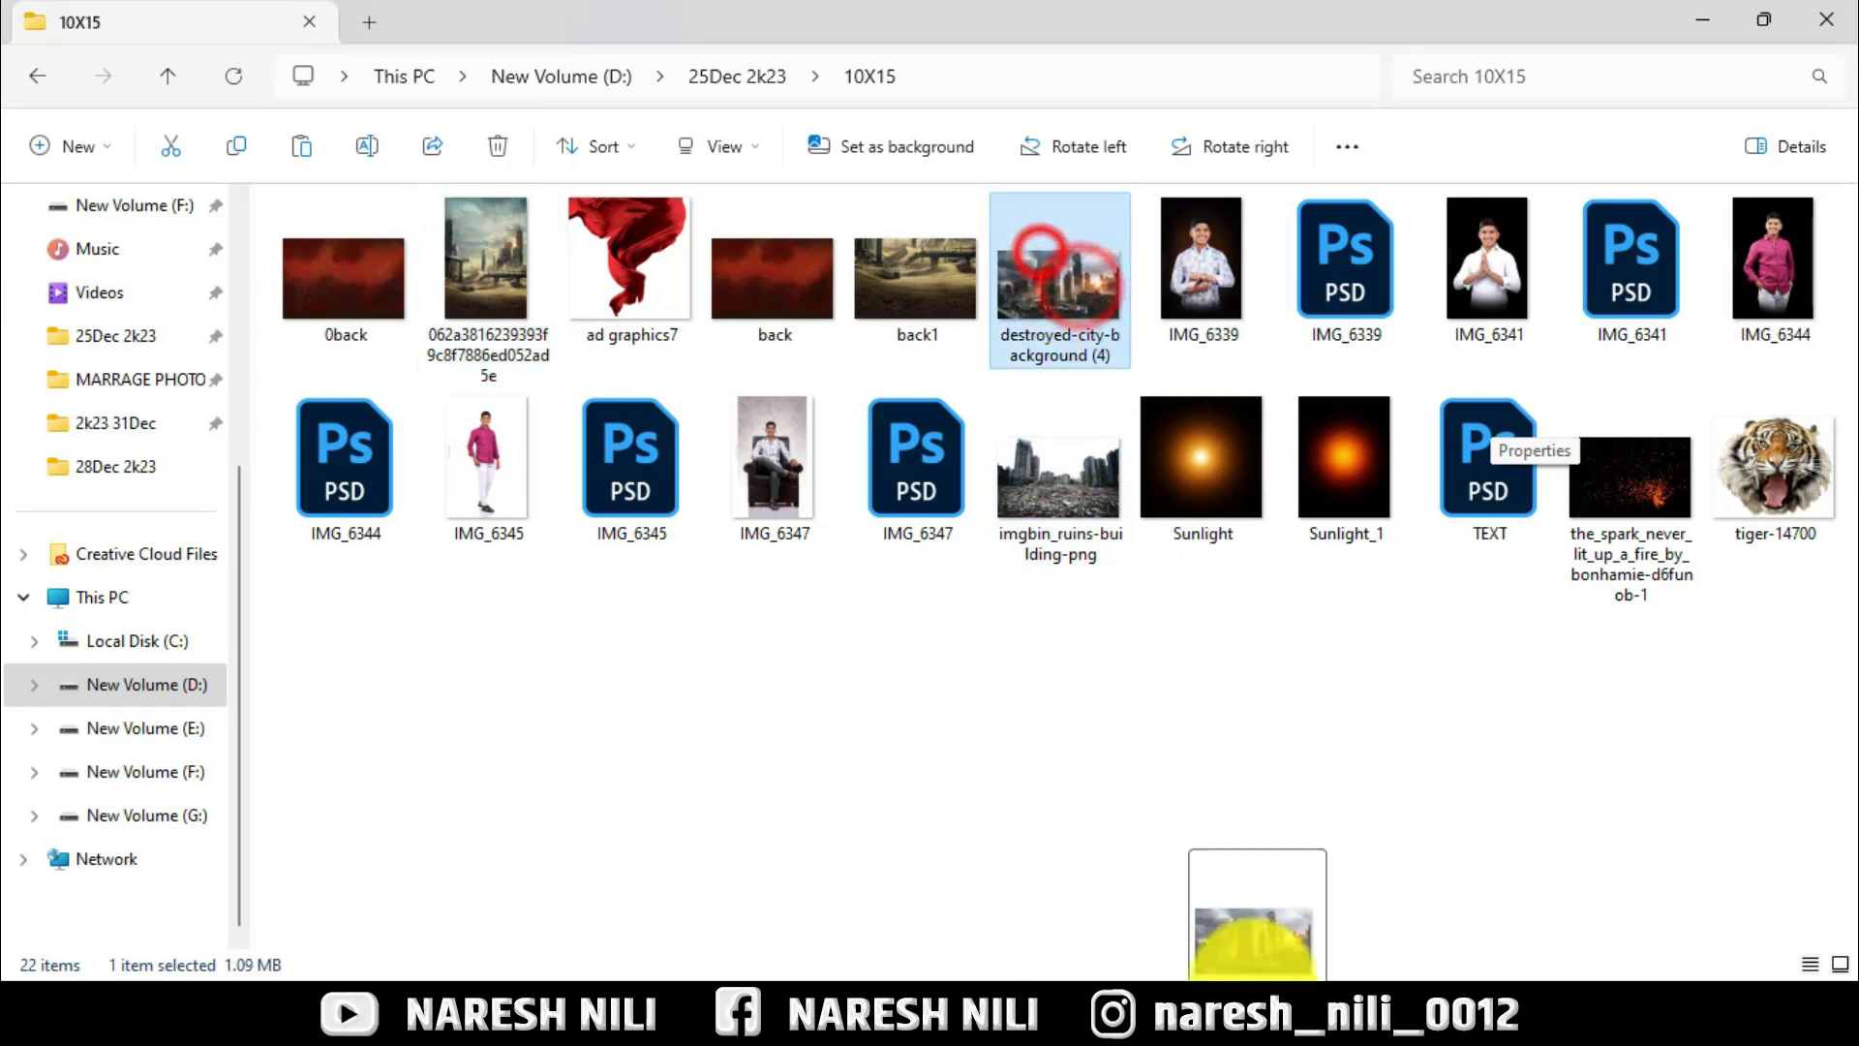
mouse_move(1153, 968)
left_mouse_down()
mouse_move(825, 589)
mouse_move(1063, 504)
left_mouse_up()
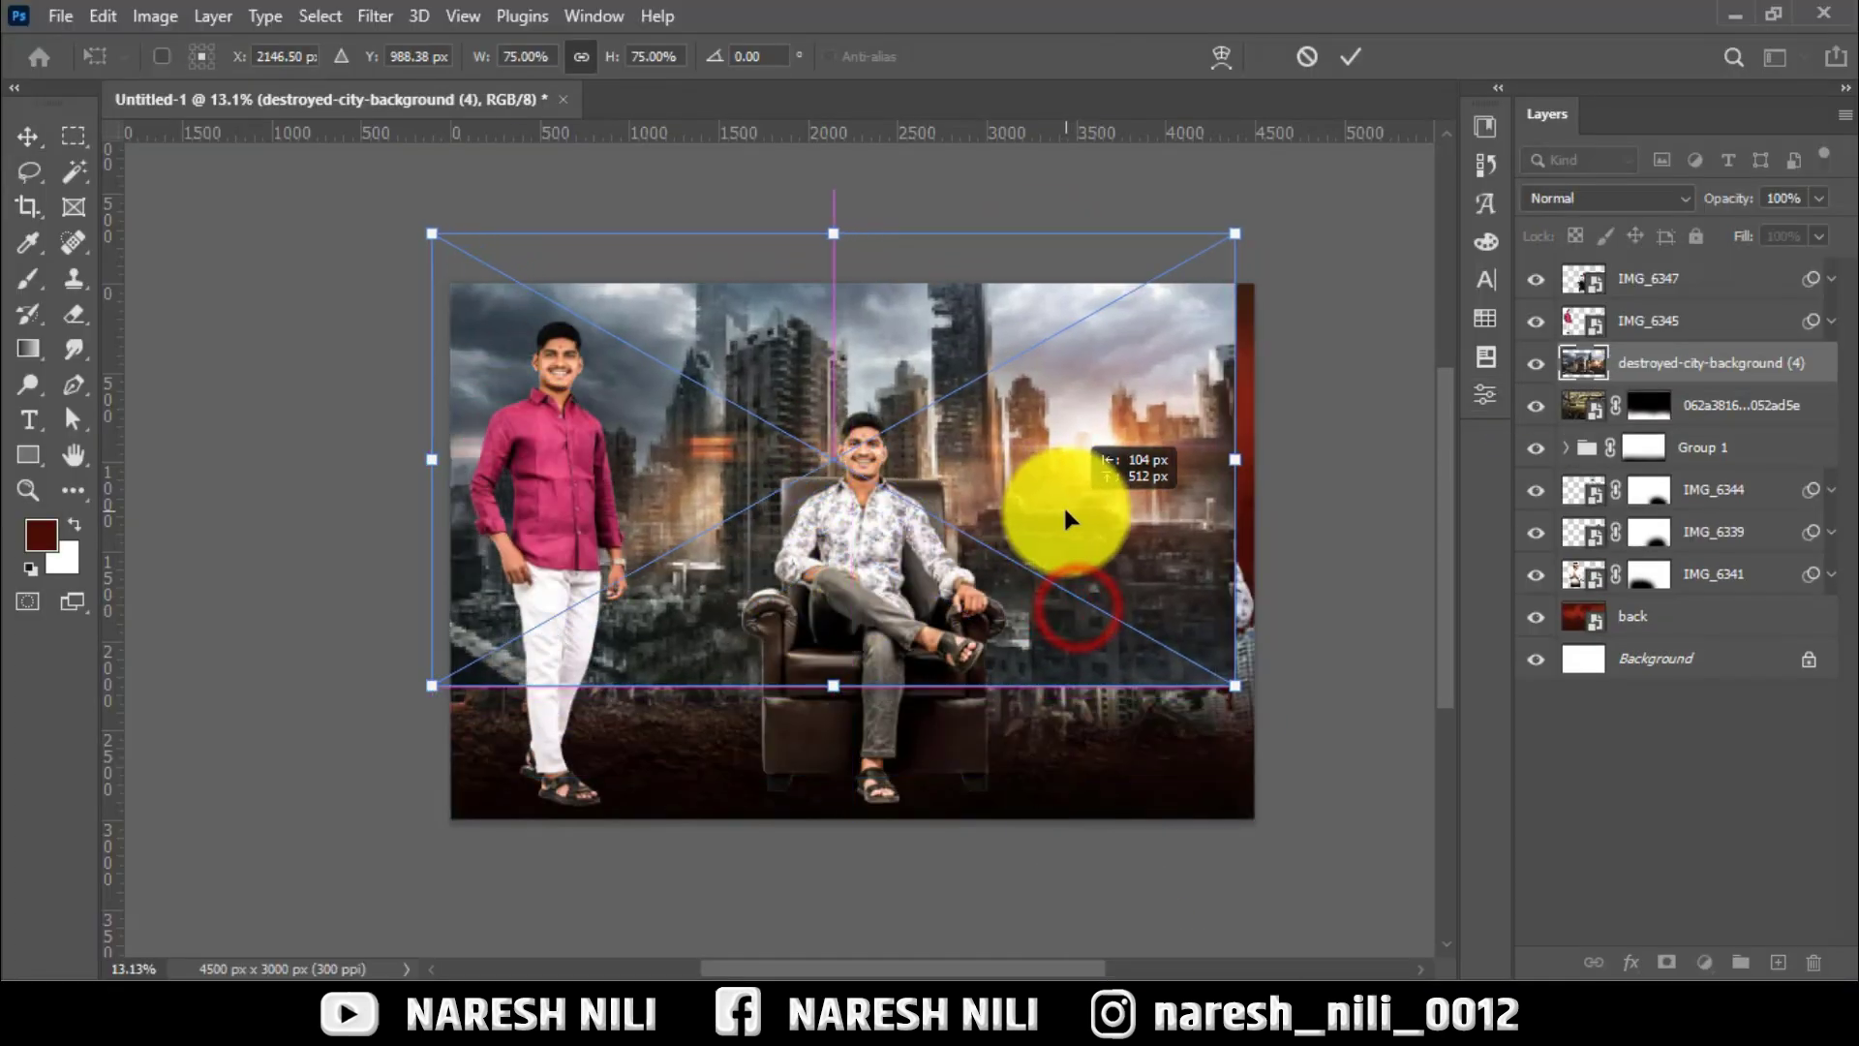
Enlarge the destroyed-city image, move it beneath the portraits, and blend it in Overlay.
left_click_drag(1229, 673, 1245, 713)
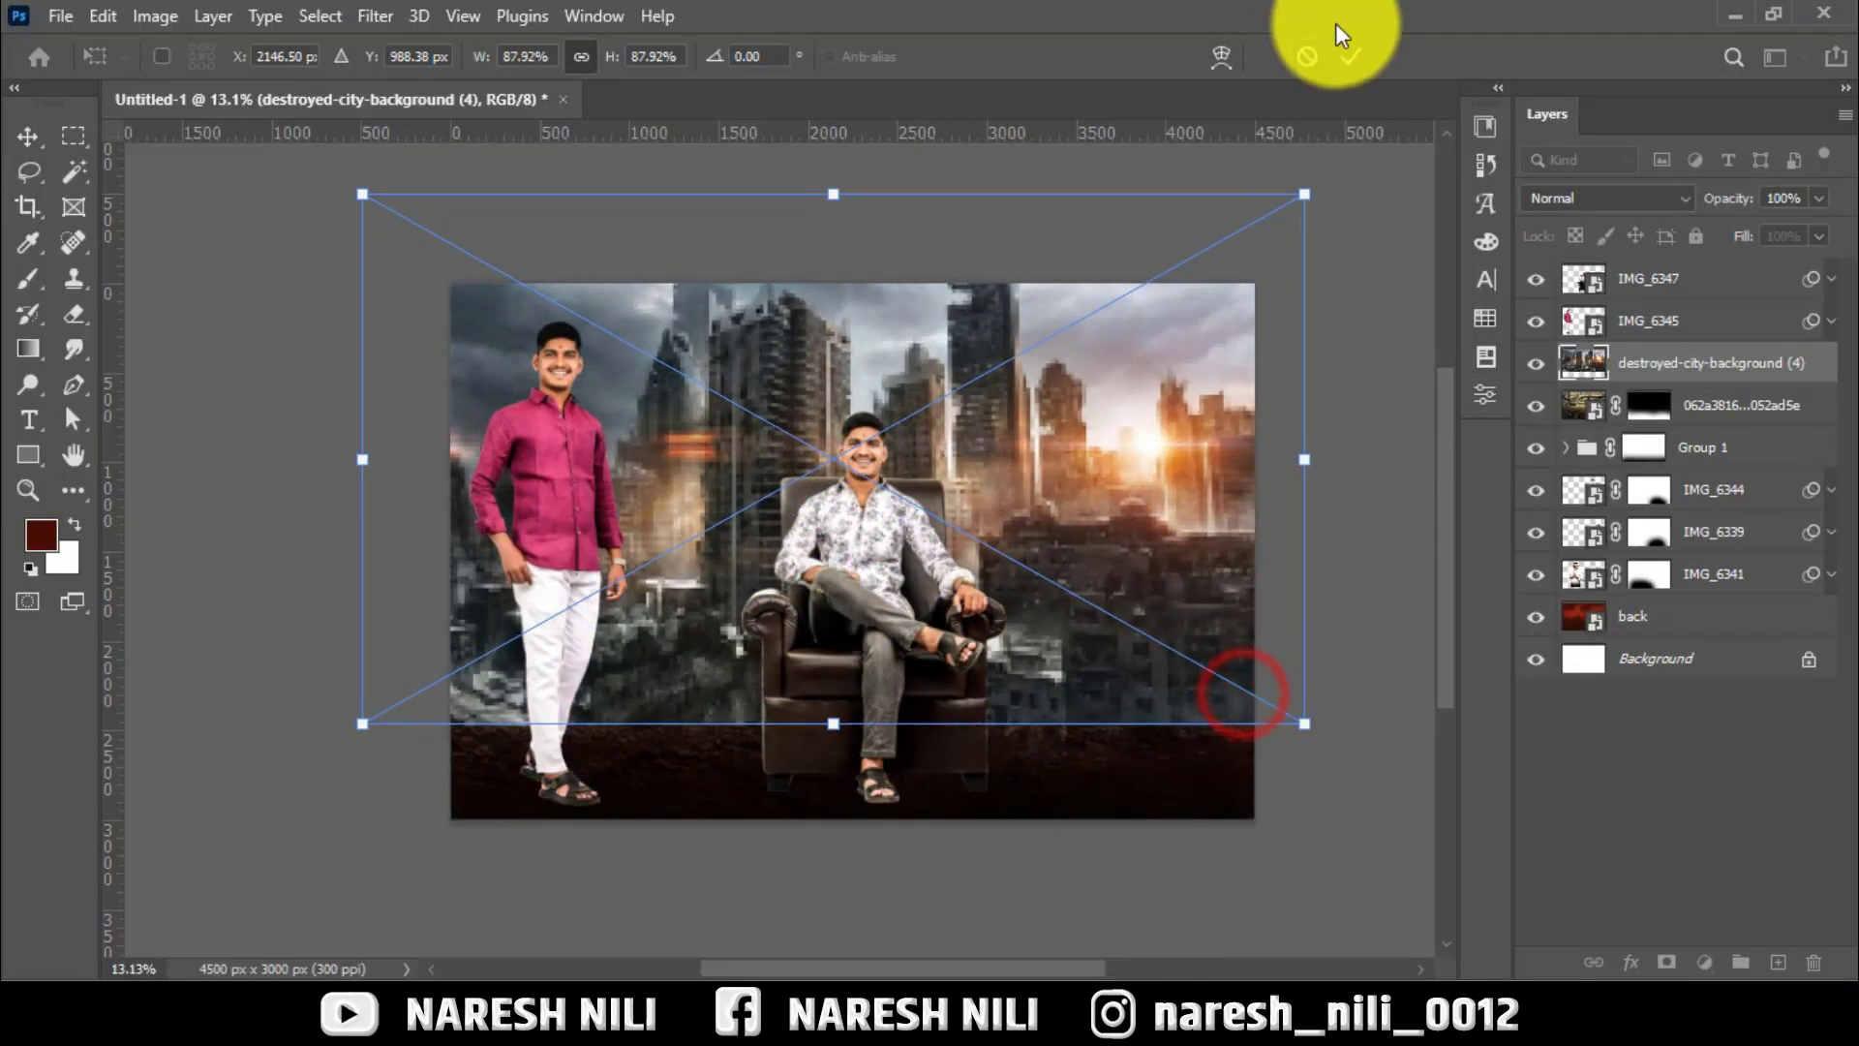
left_click(1350, 56)
left_click_drag(1670, 373, 1666, 585)
scroll(1049, 270, "up", 1)
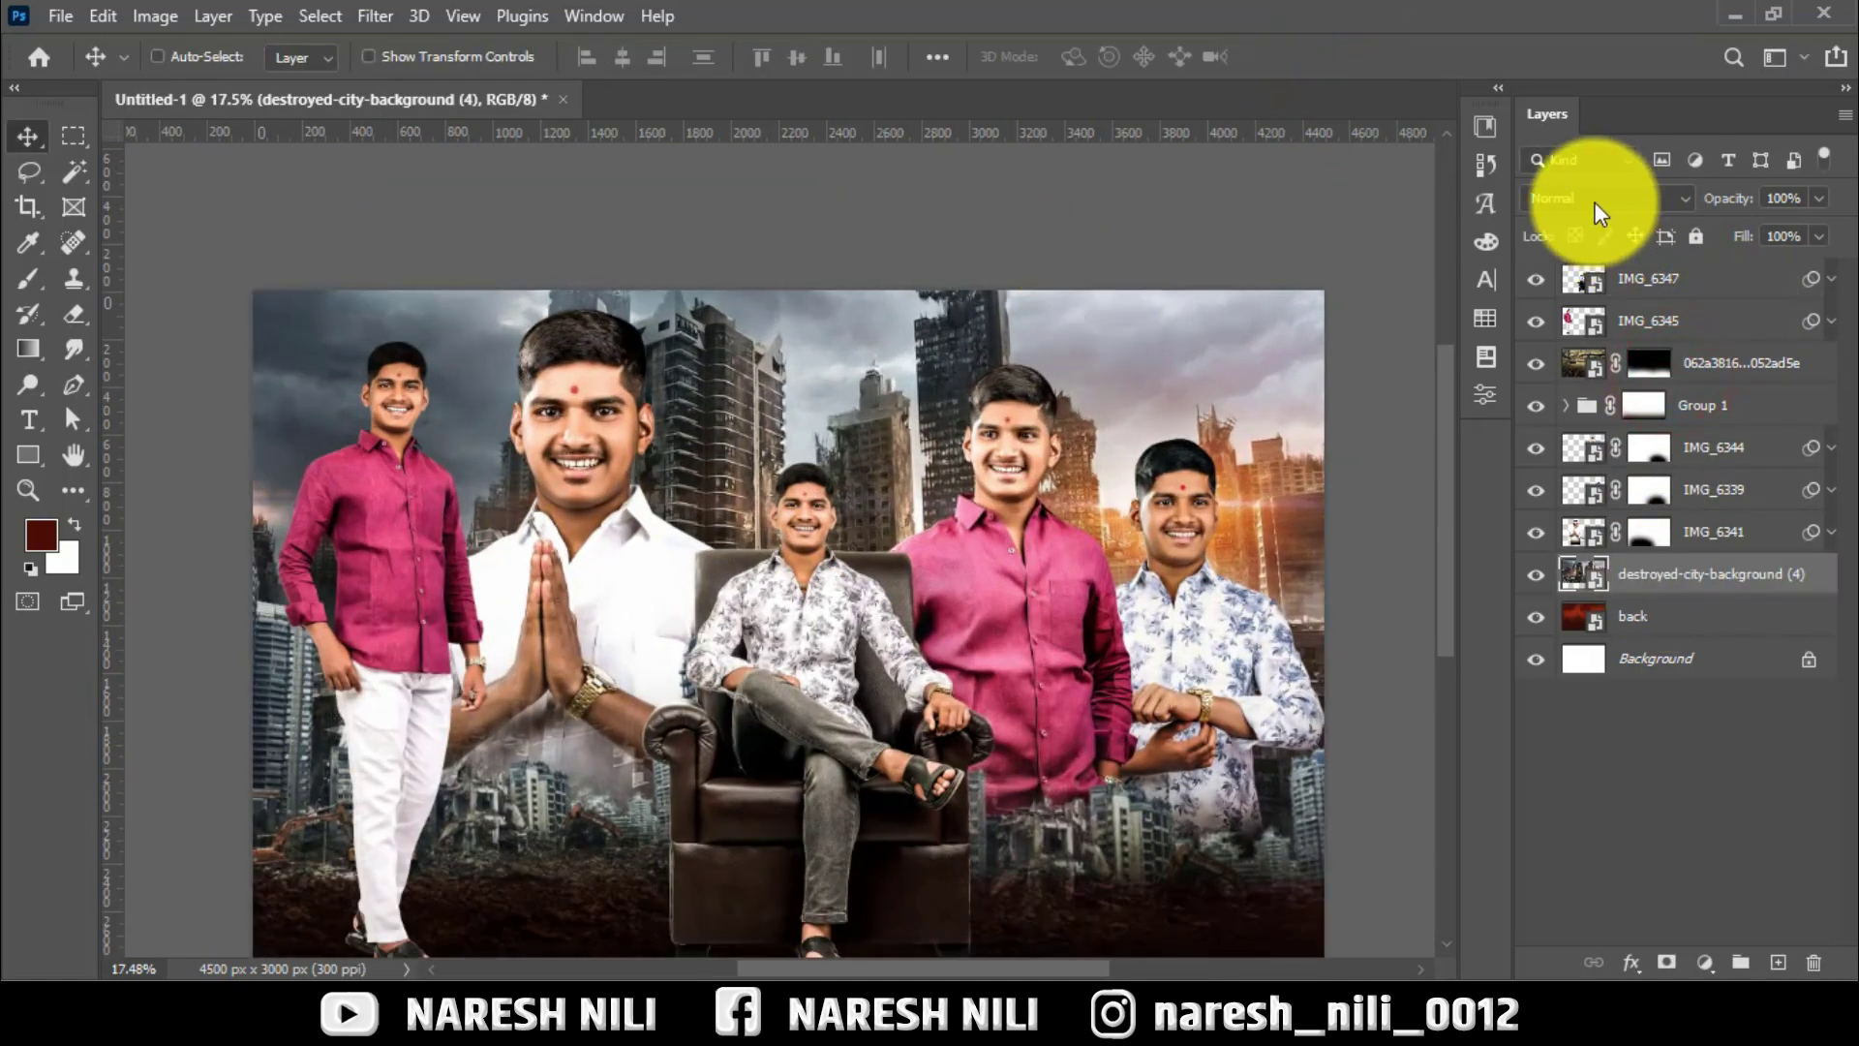
left_click(1589, 197)
left_click(1568, 532)
Reposition the overlaid city image so the red-tinted skyline sits behind the portraits.
left_click_drag(1322, 447, 1365, 387)
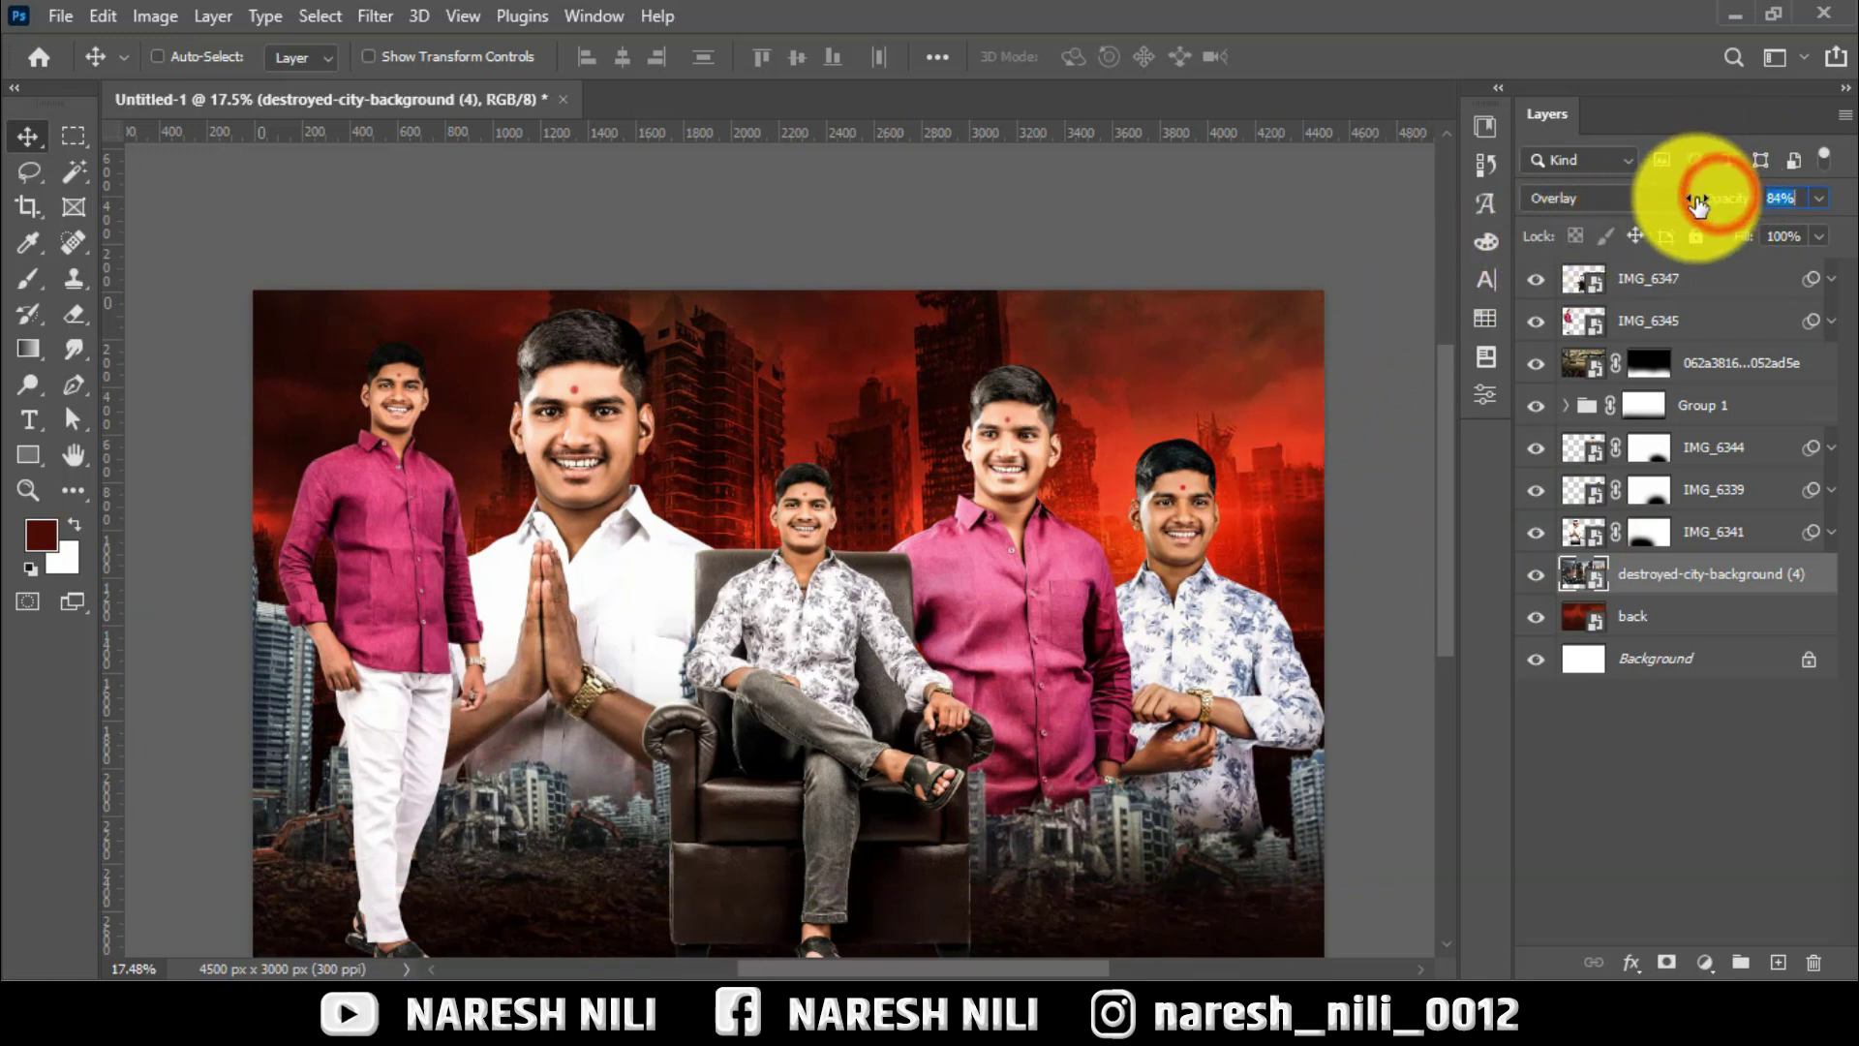
scroll(715, 329, "down", 1)
left_click_drag(1164, 722, 731, 496)
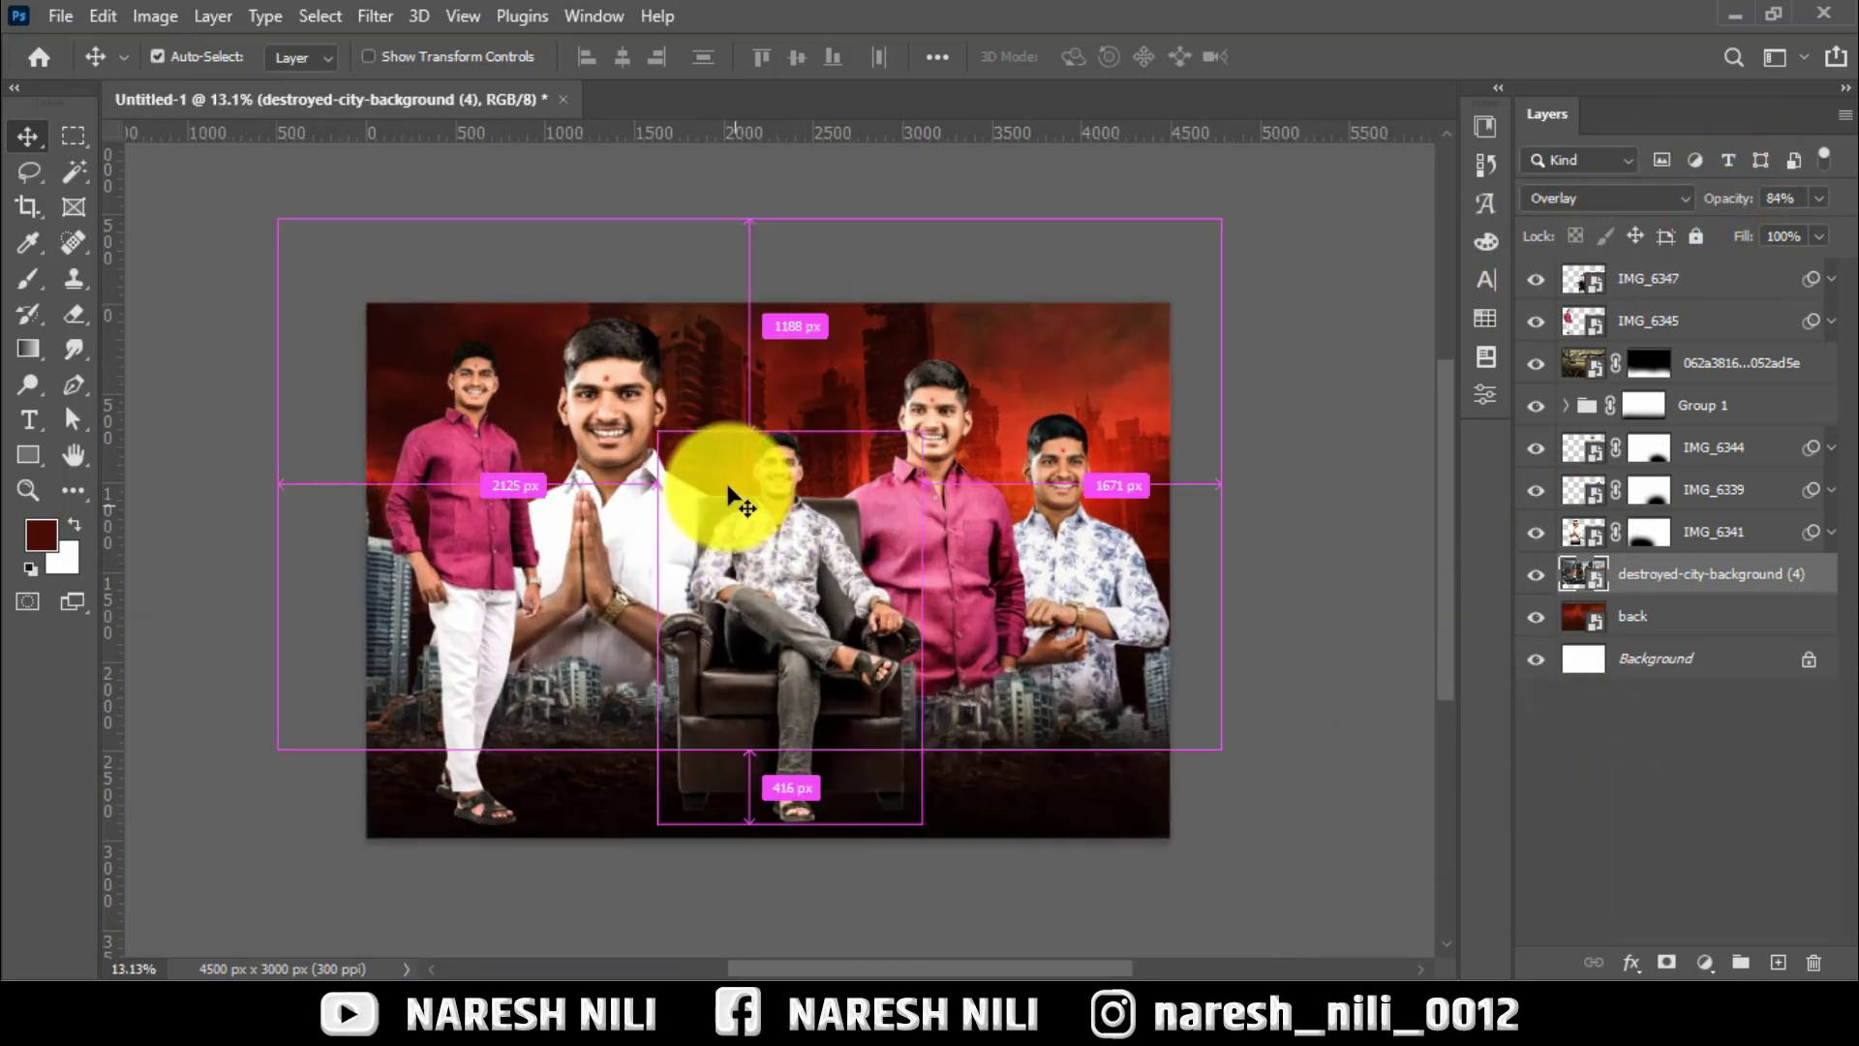
scroll(721, 432, "up", 1)
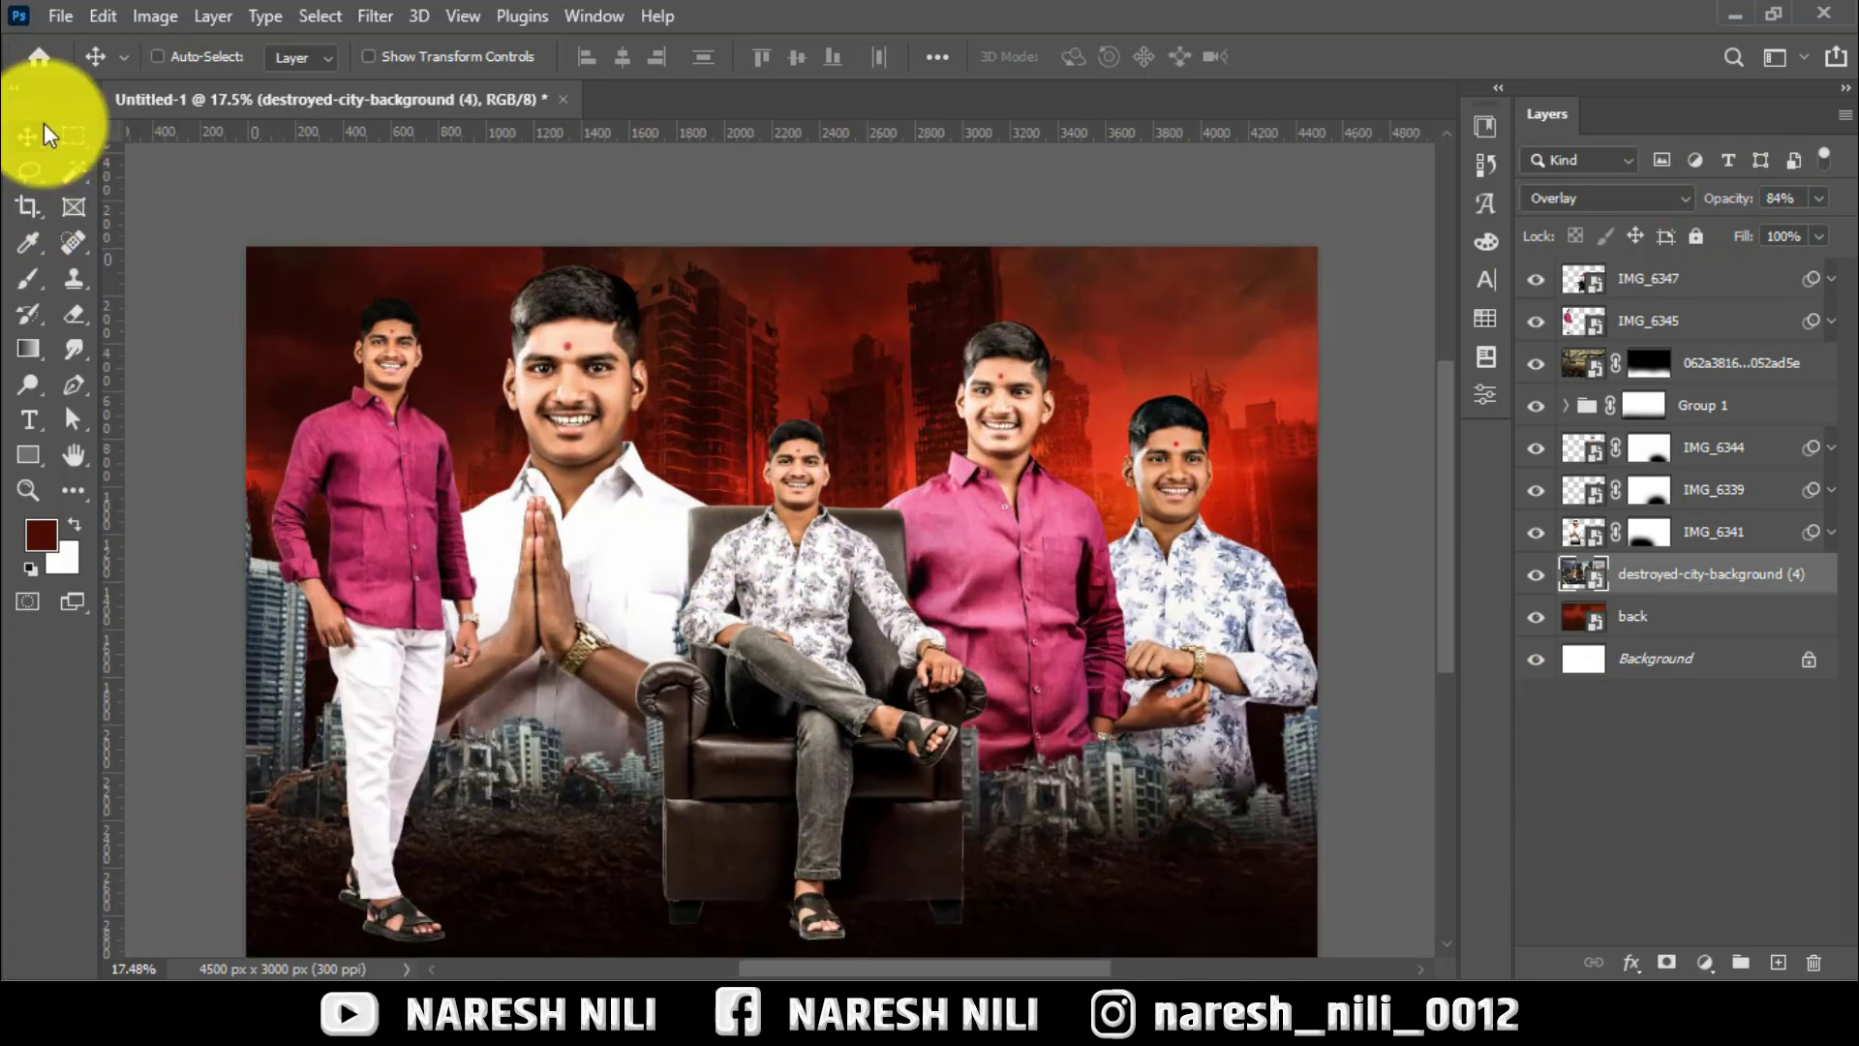
scroll(1137, 368, "down", 1)
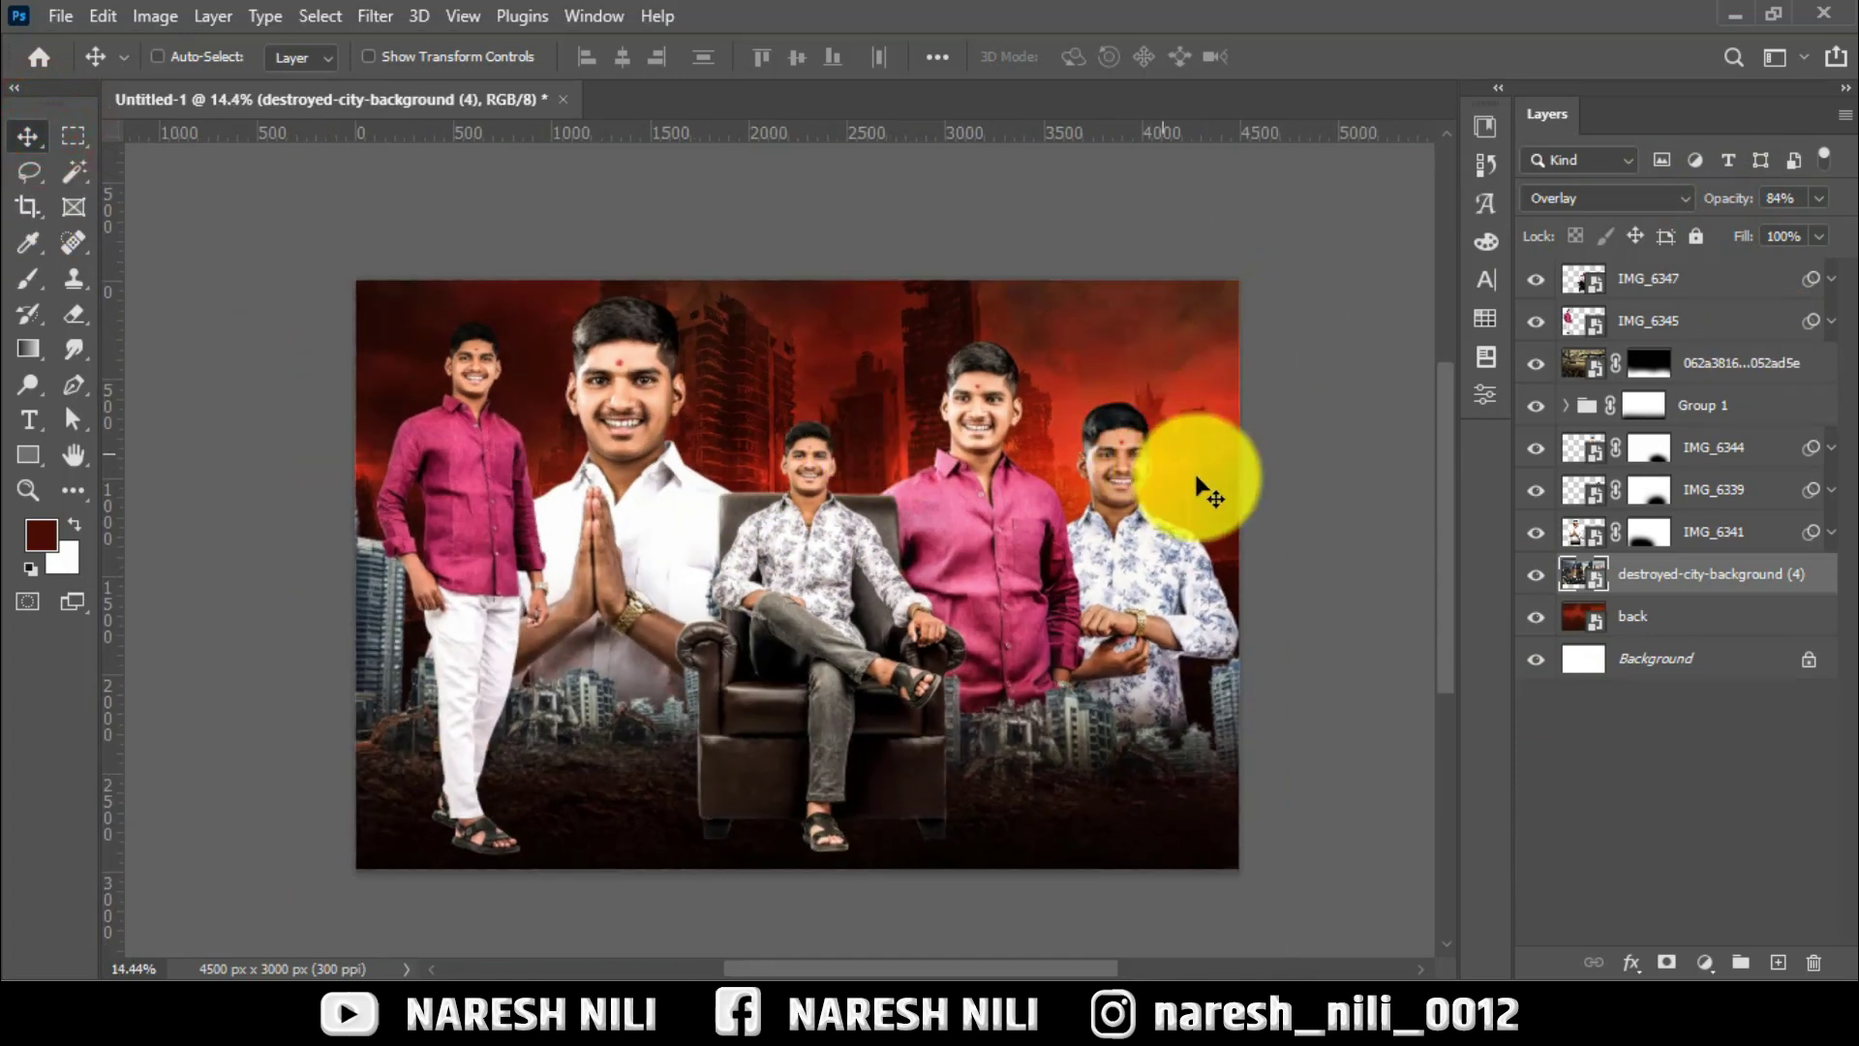
scroll(1351, 247, "up", 2)
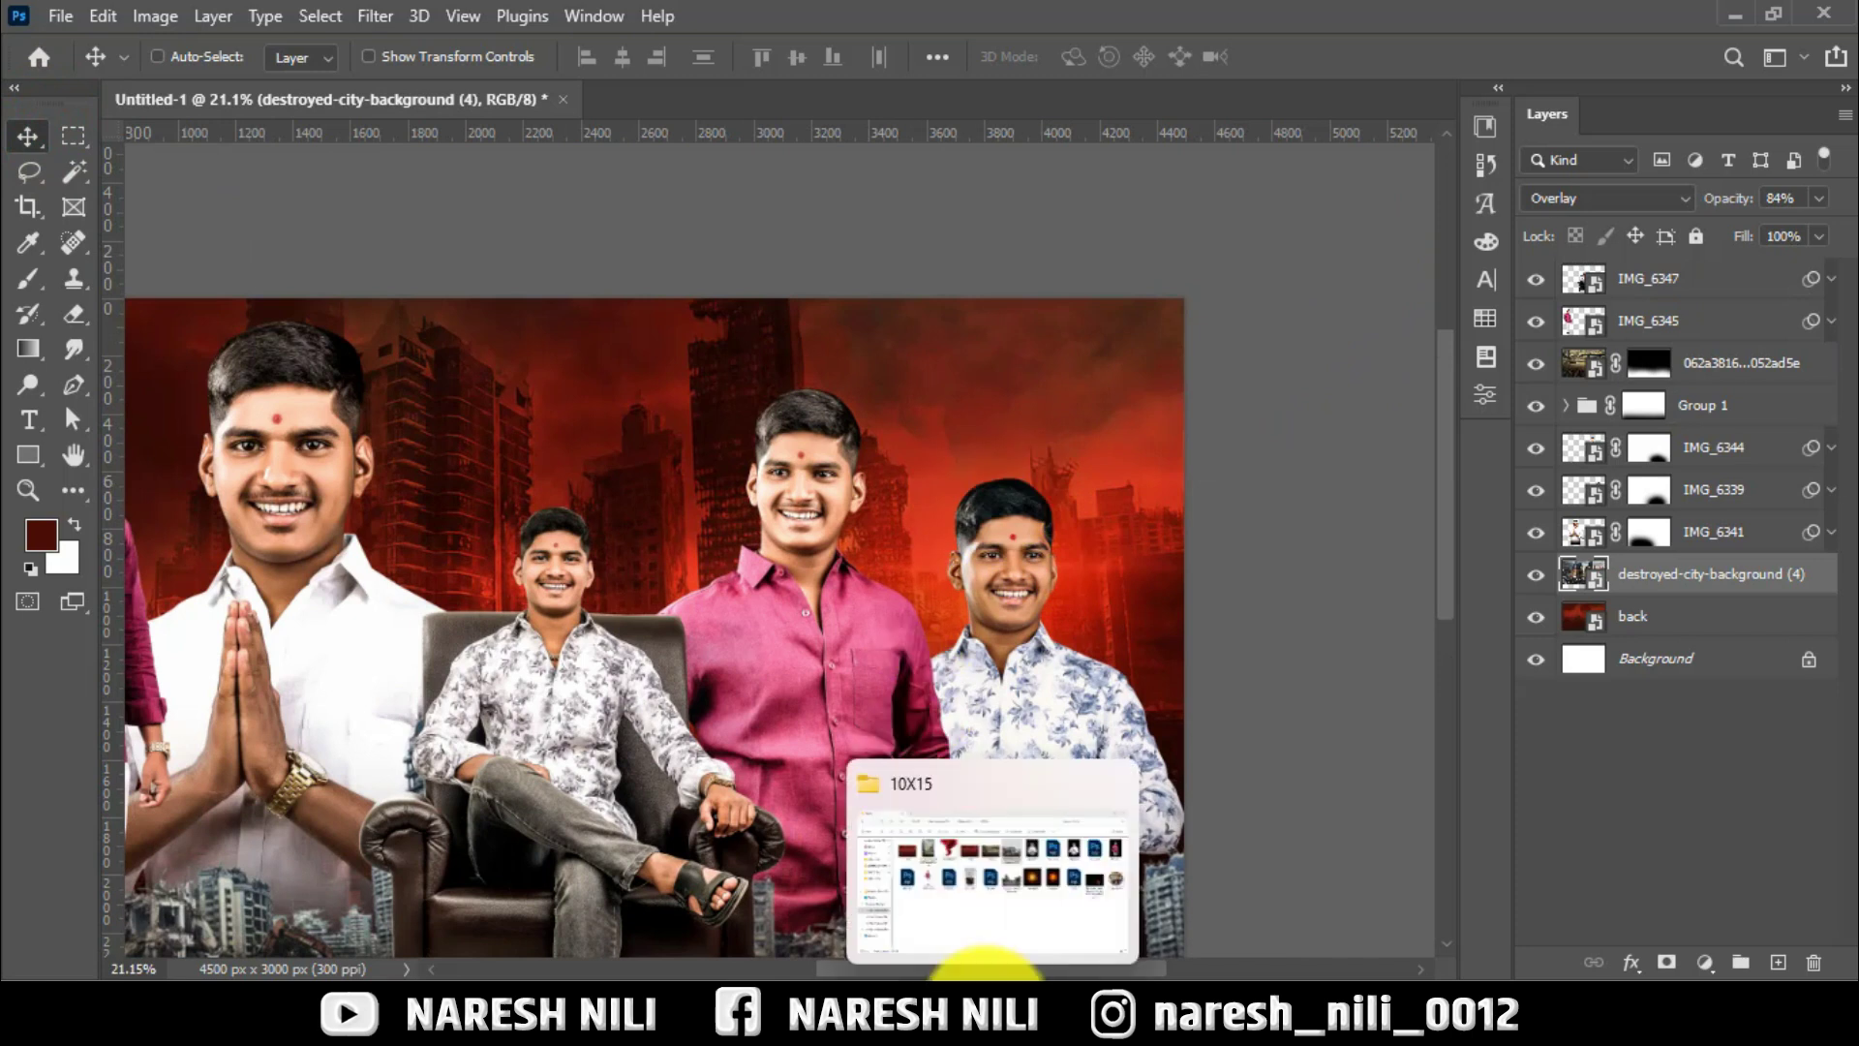
Import IMG_6443, IMG_6448, IMG_6449 and IMG_6450 from the 25Dec 2k23 folder into the poster.
left_click(990, 906)
left_click(760, 76)
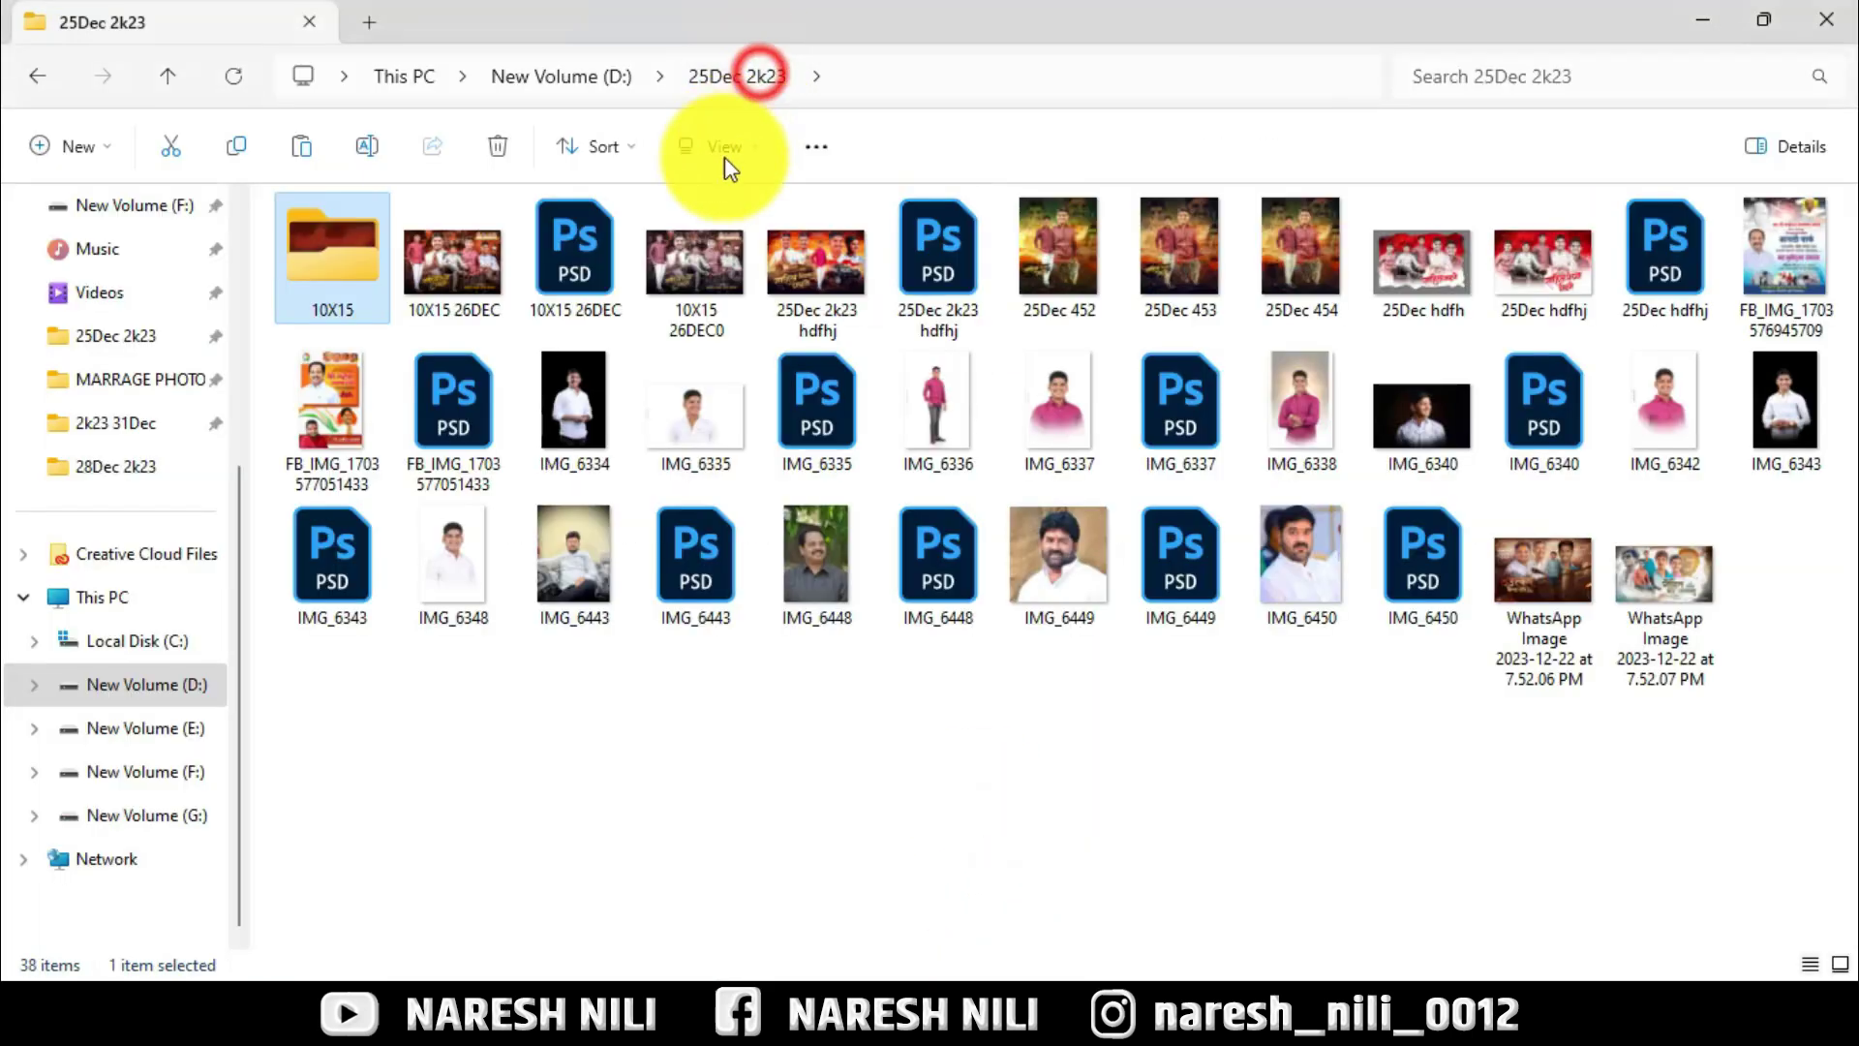
left_click(1405, 560, "ctrl")
left_click(937, 530, "ctrl")
left_click(712, 522, "ctrl")
left_click_drag(712, 523, 966, 584)
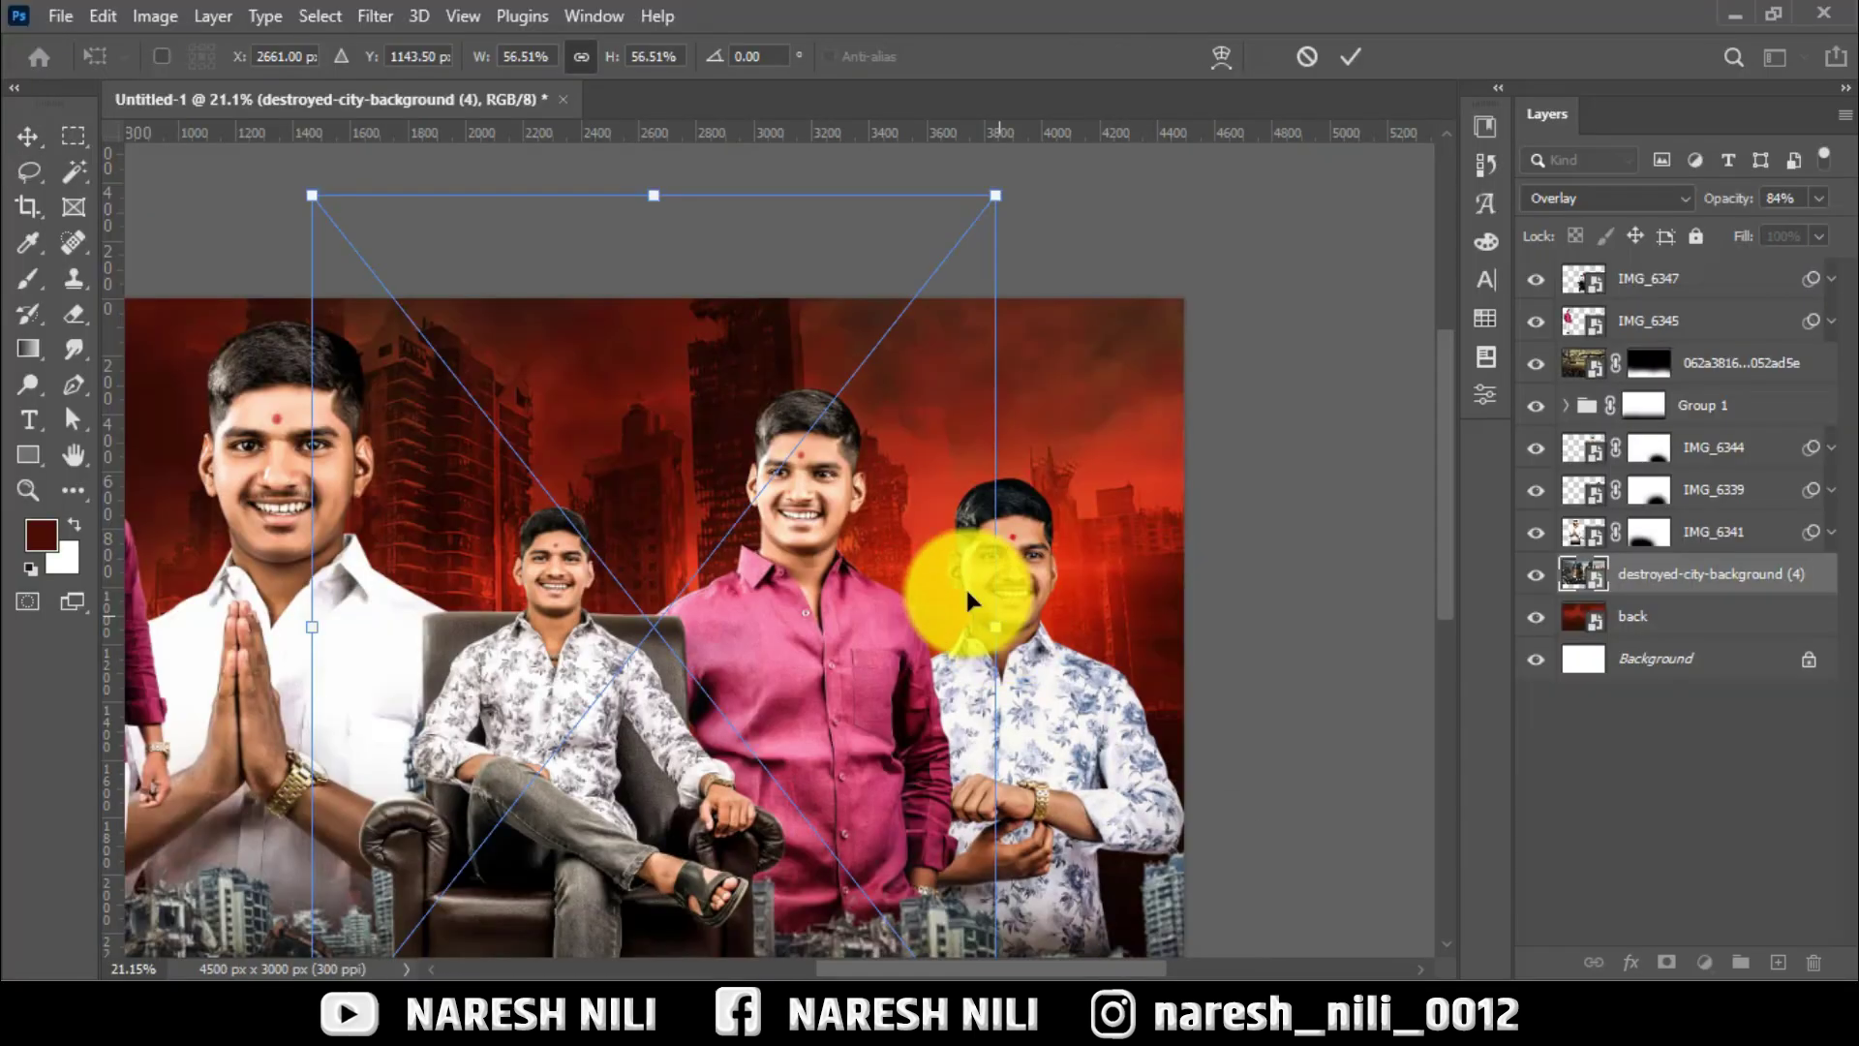
key("Return")
key("Return")
key("Return")
key("Return")
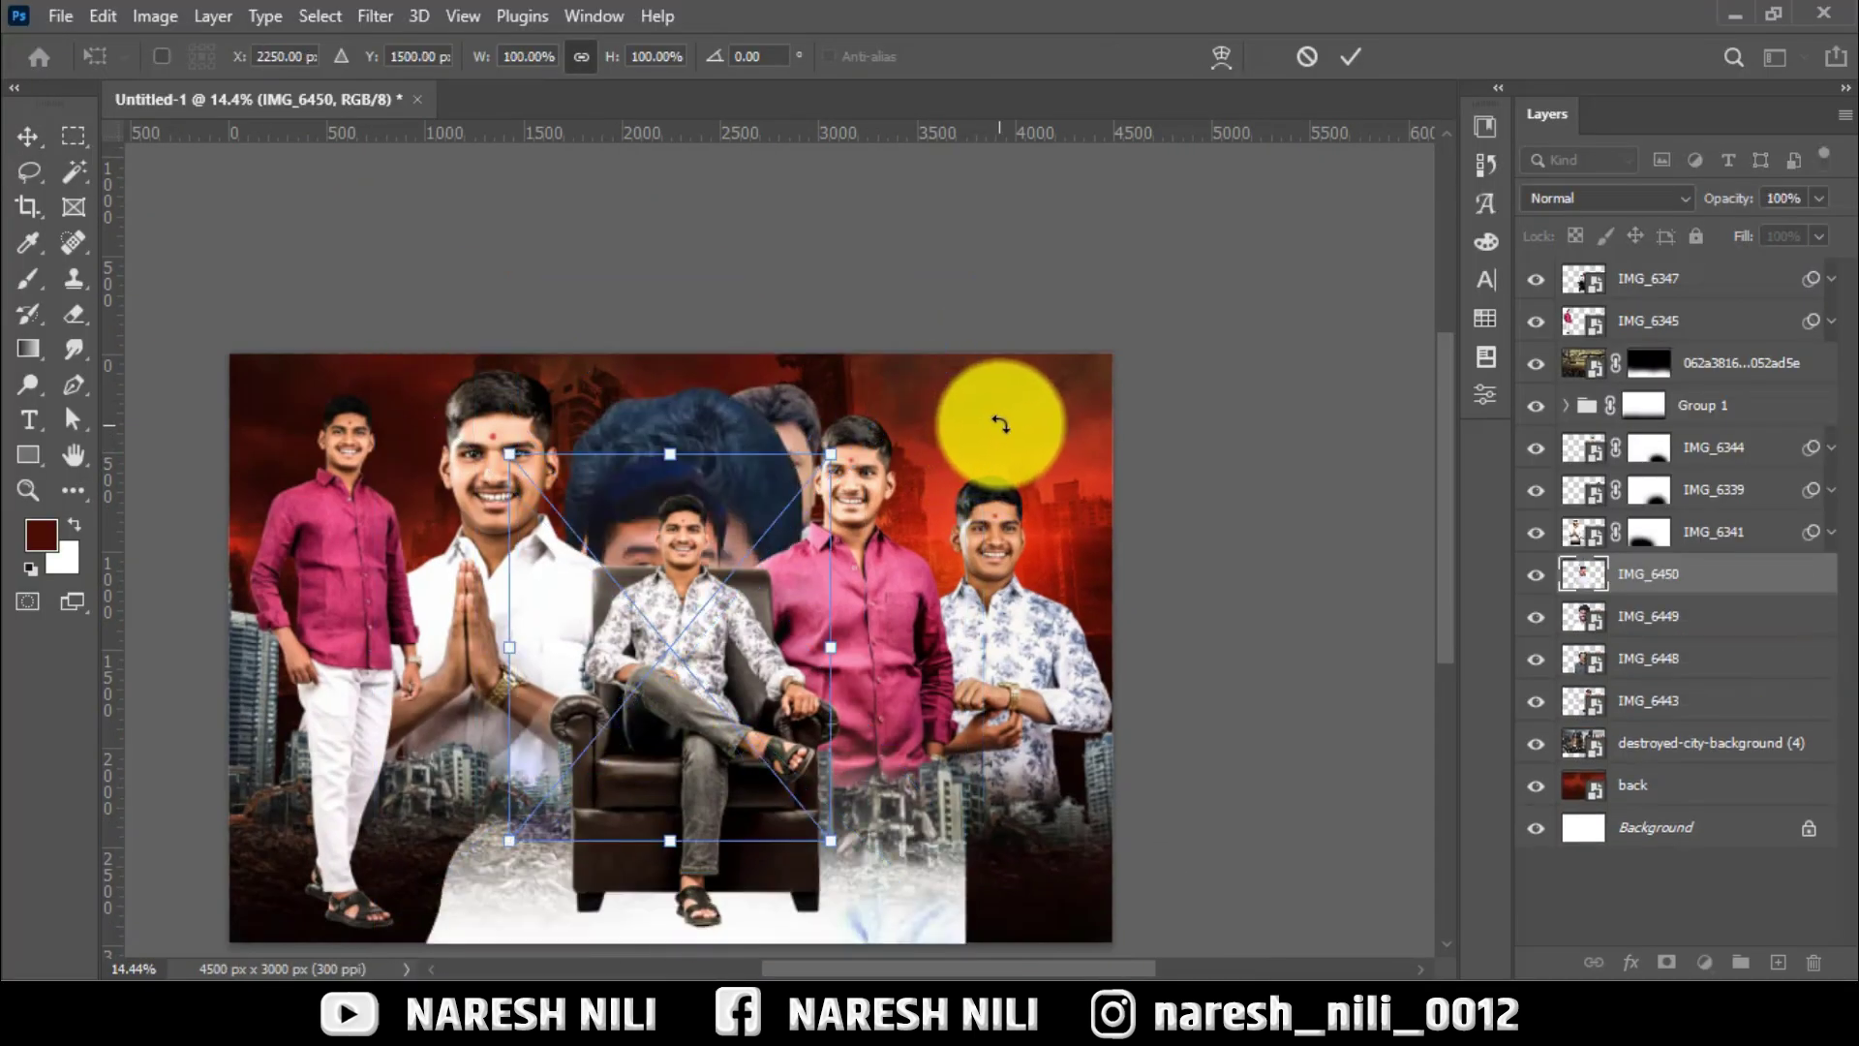
Move the four photo layers to the top and shrink them to about 30%, higher up.
left_click(1654, 695, "shift")
left_click_drag(1657, 620, 1633, 290)
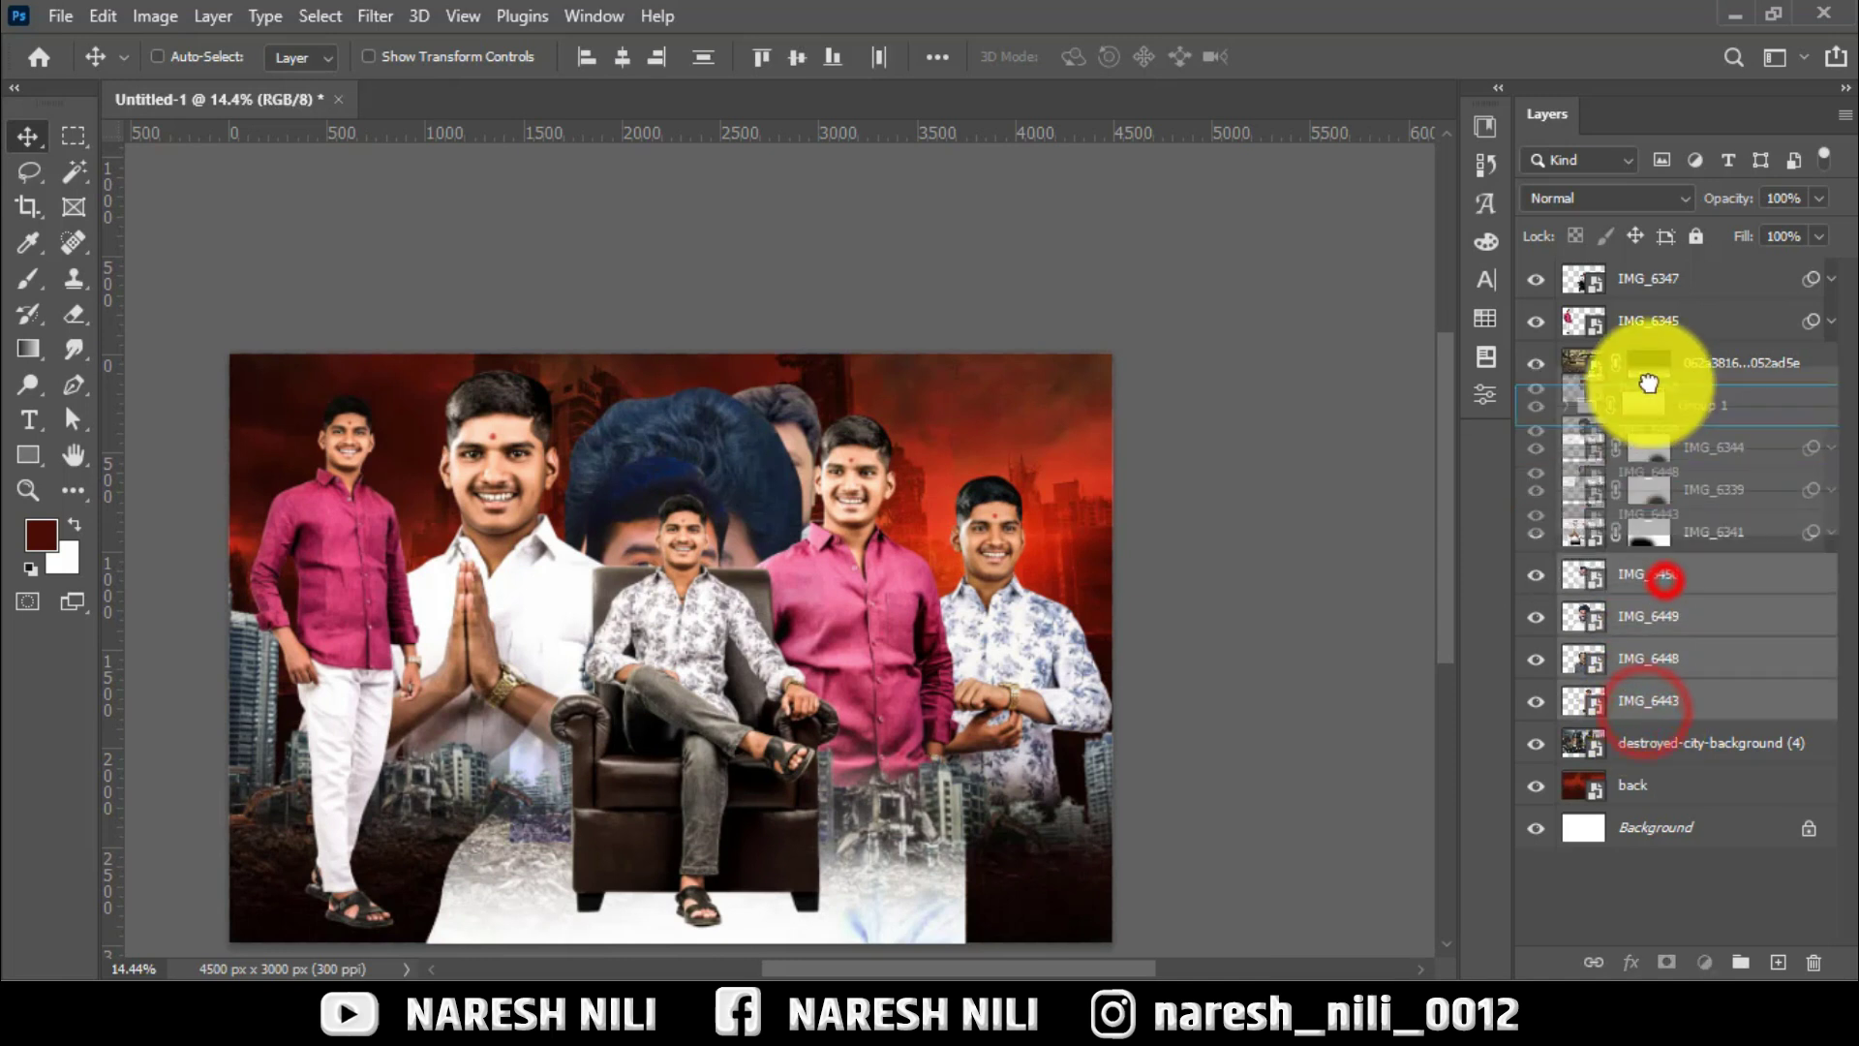
key("ctrl+t")
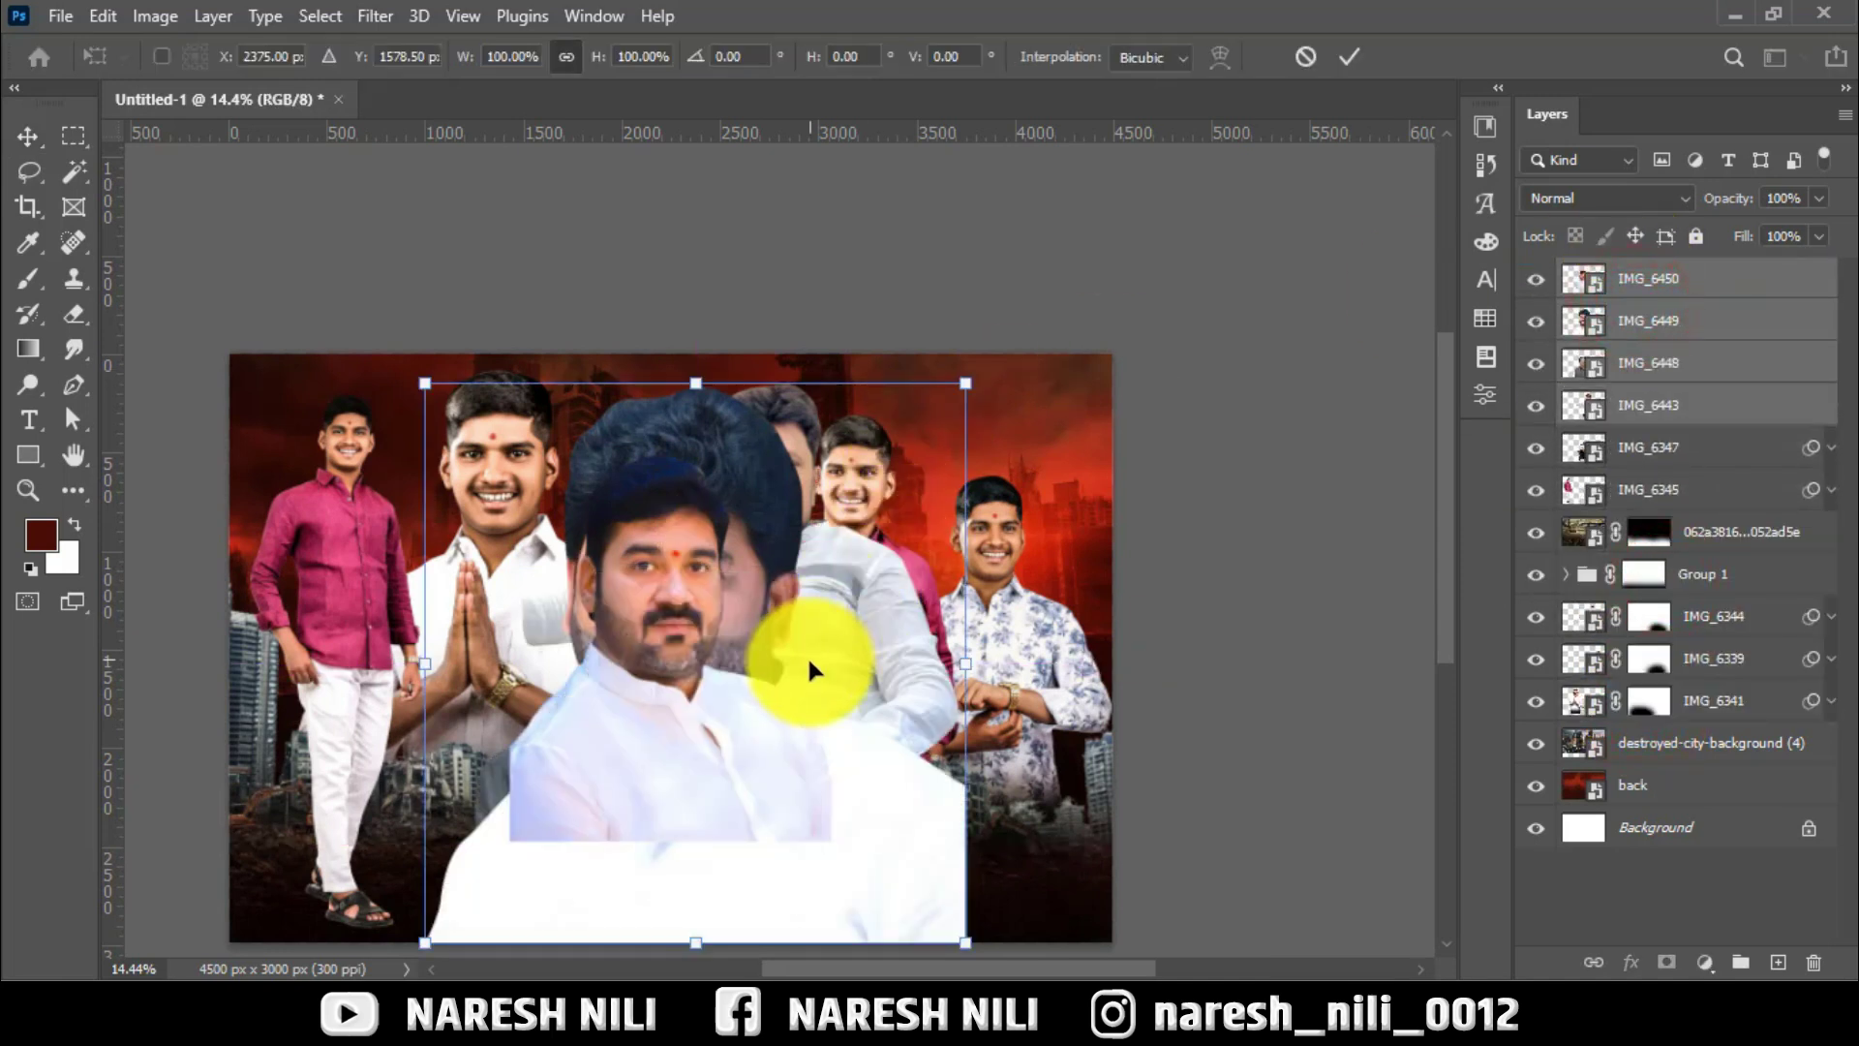
left_click_drag(808, 675, 808, 492)
left_click_drag(1029, 664, 789, 416)
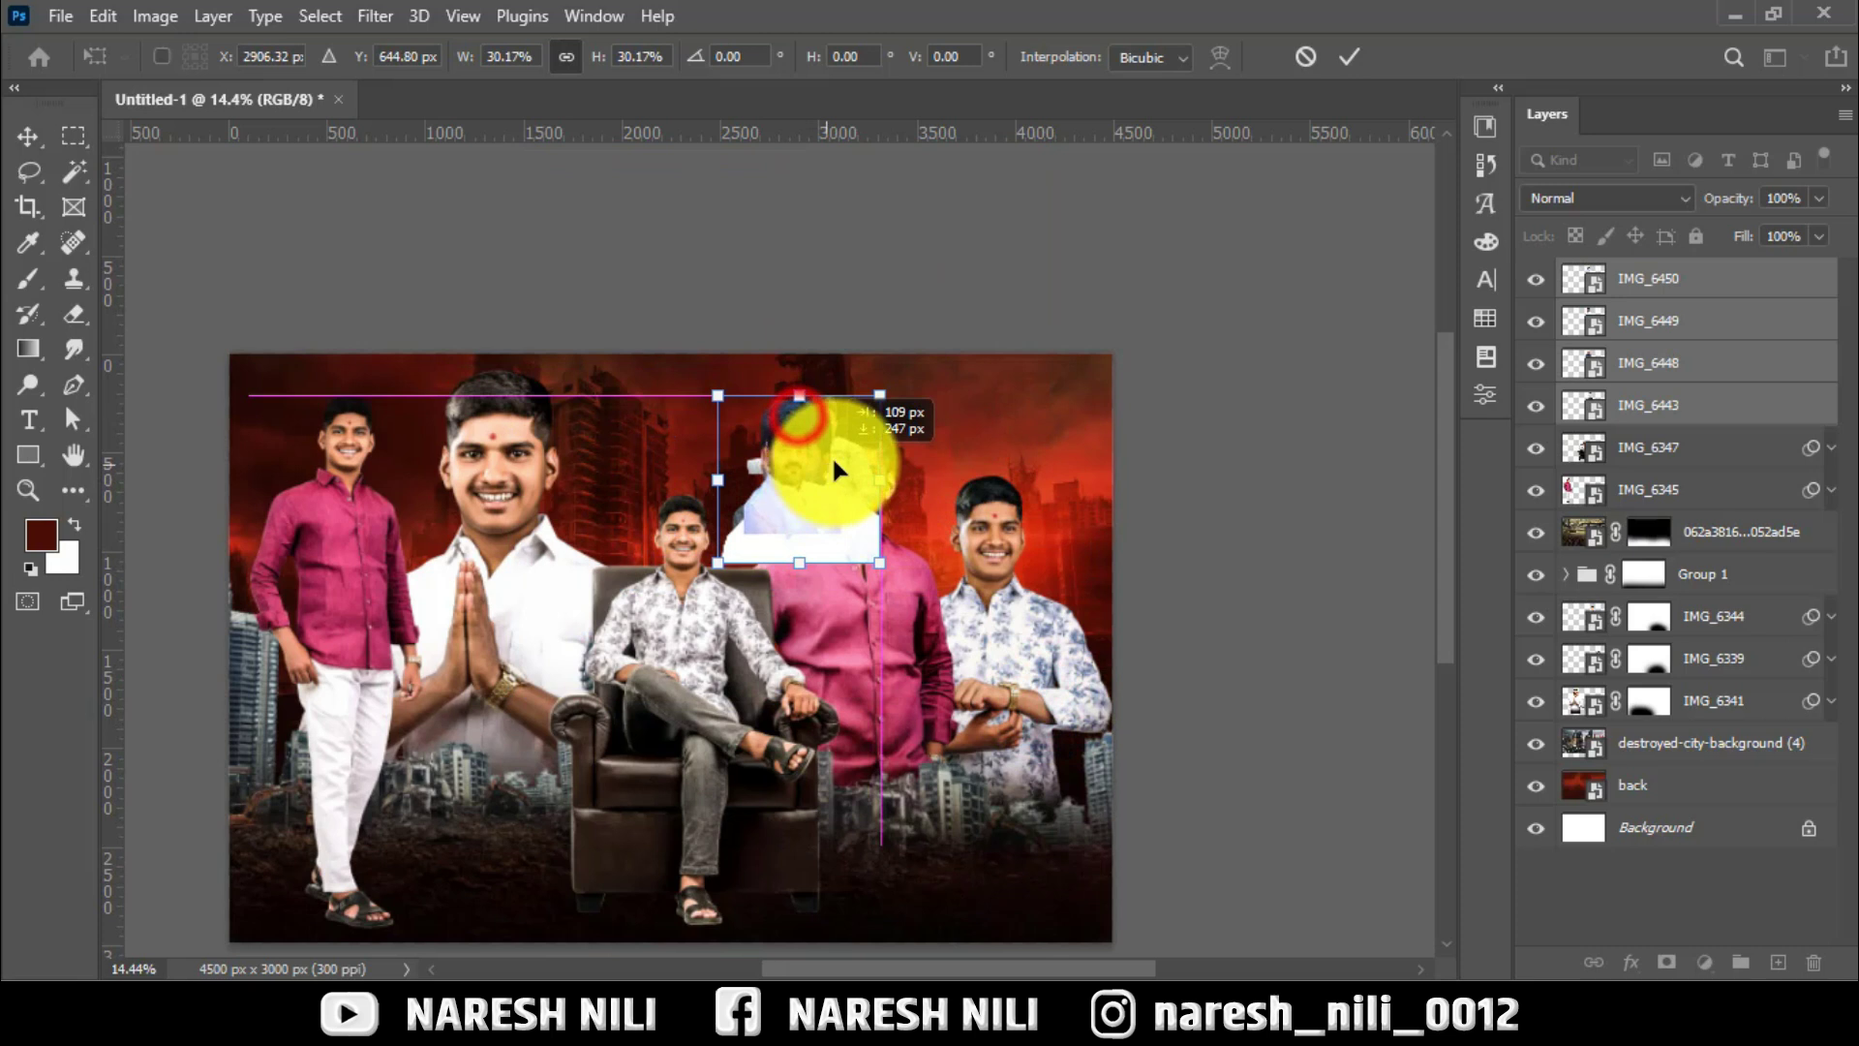
left_click(1349, 56)
Shift IMG_6450 and IMG_6449 to the right, then hide all four imported photo layers.
scroll(1029, 405, "up", 1)
scroll(842, 484, "up", 3)
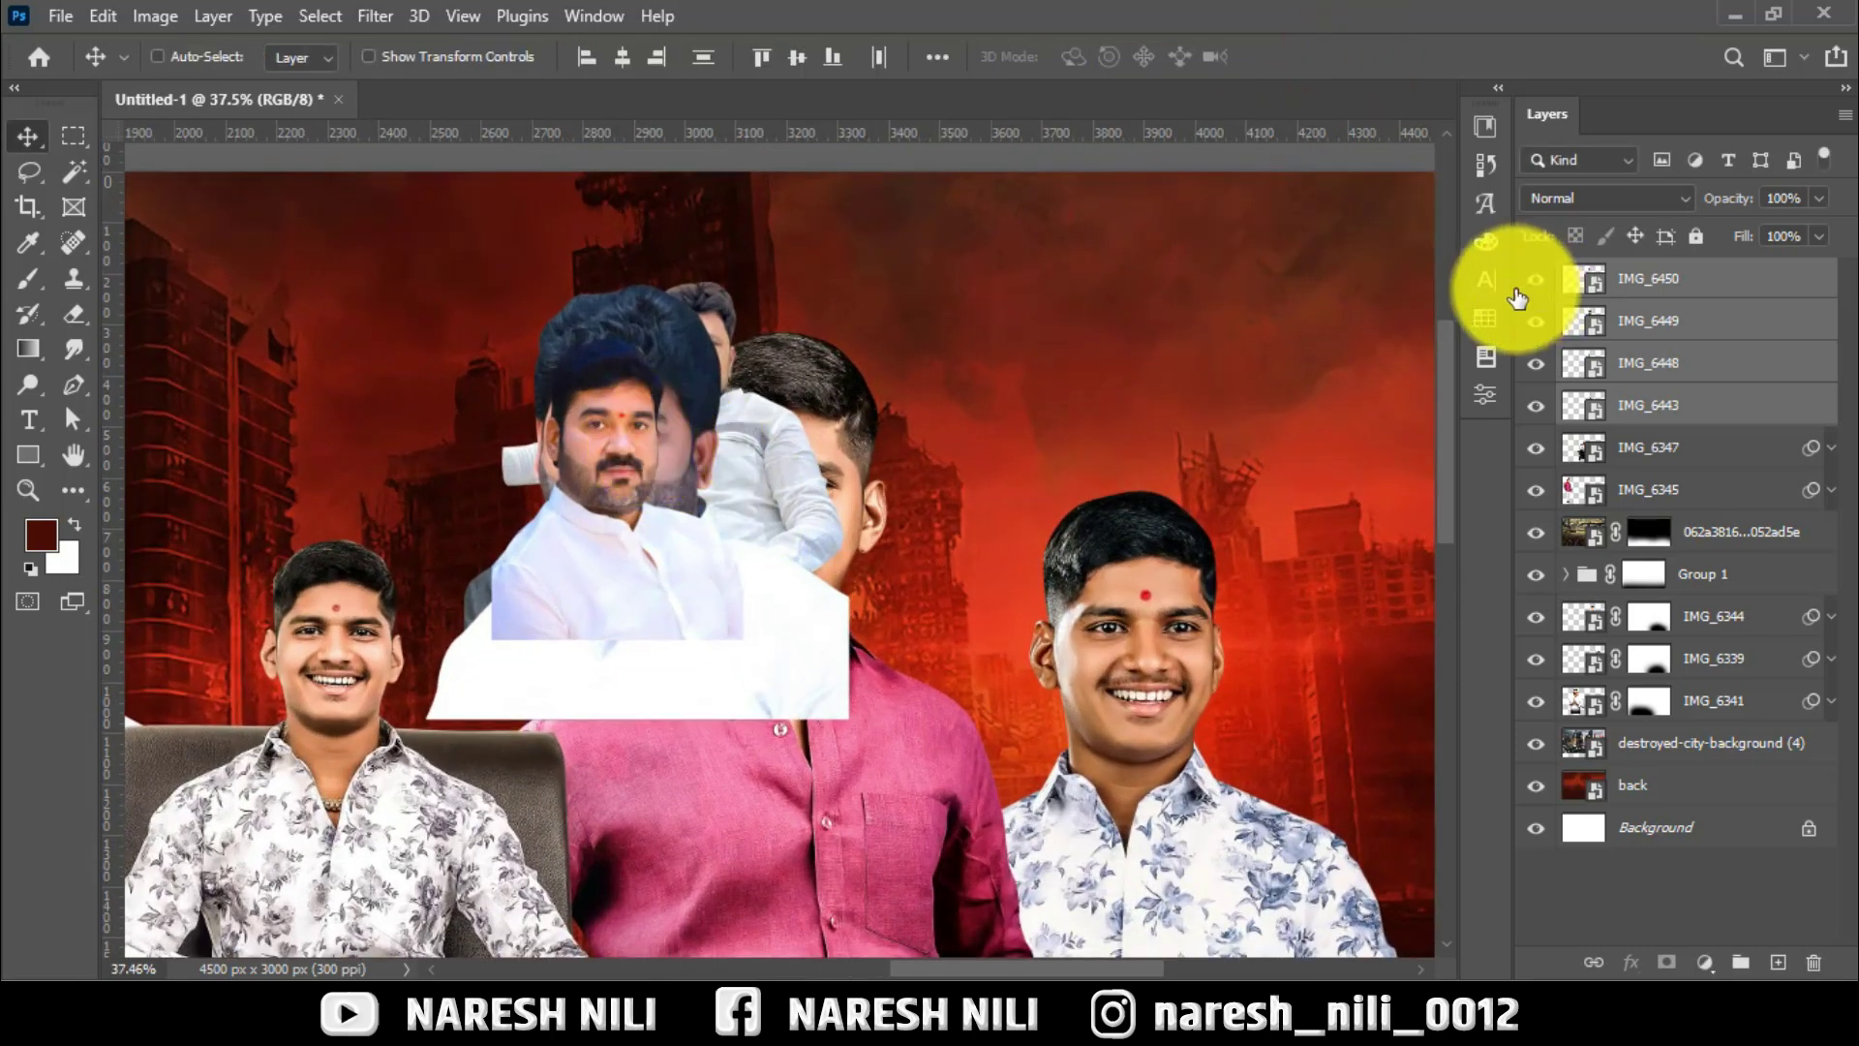
left_click(1694, 278)
left_click_drag(772, 432, 1055, 381)
left_click(1646, 321)
left_click_drag(789, 416, 1166, 412)
left_click_drag(1536, 281, 1537, 405)
left_click(1537, 405)
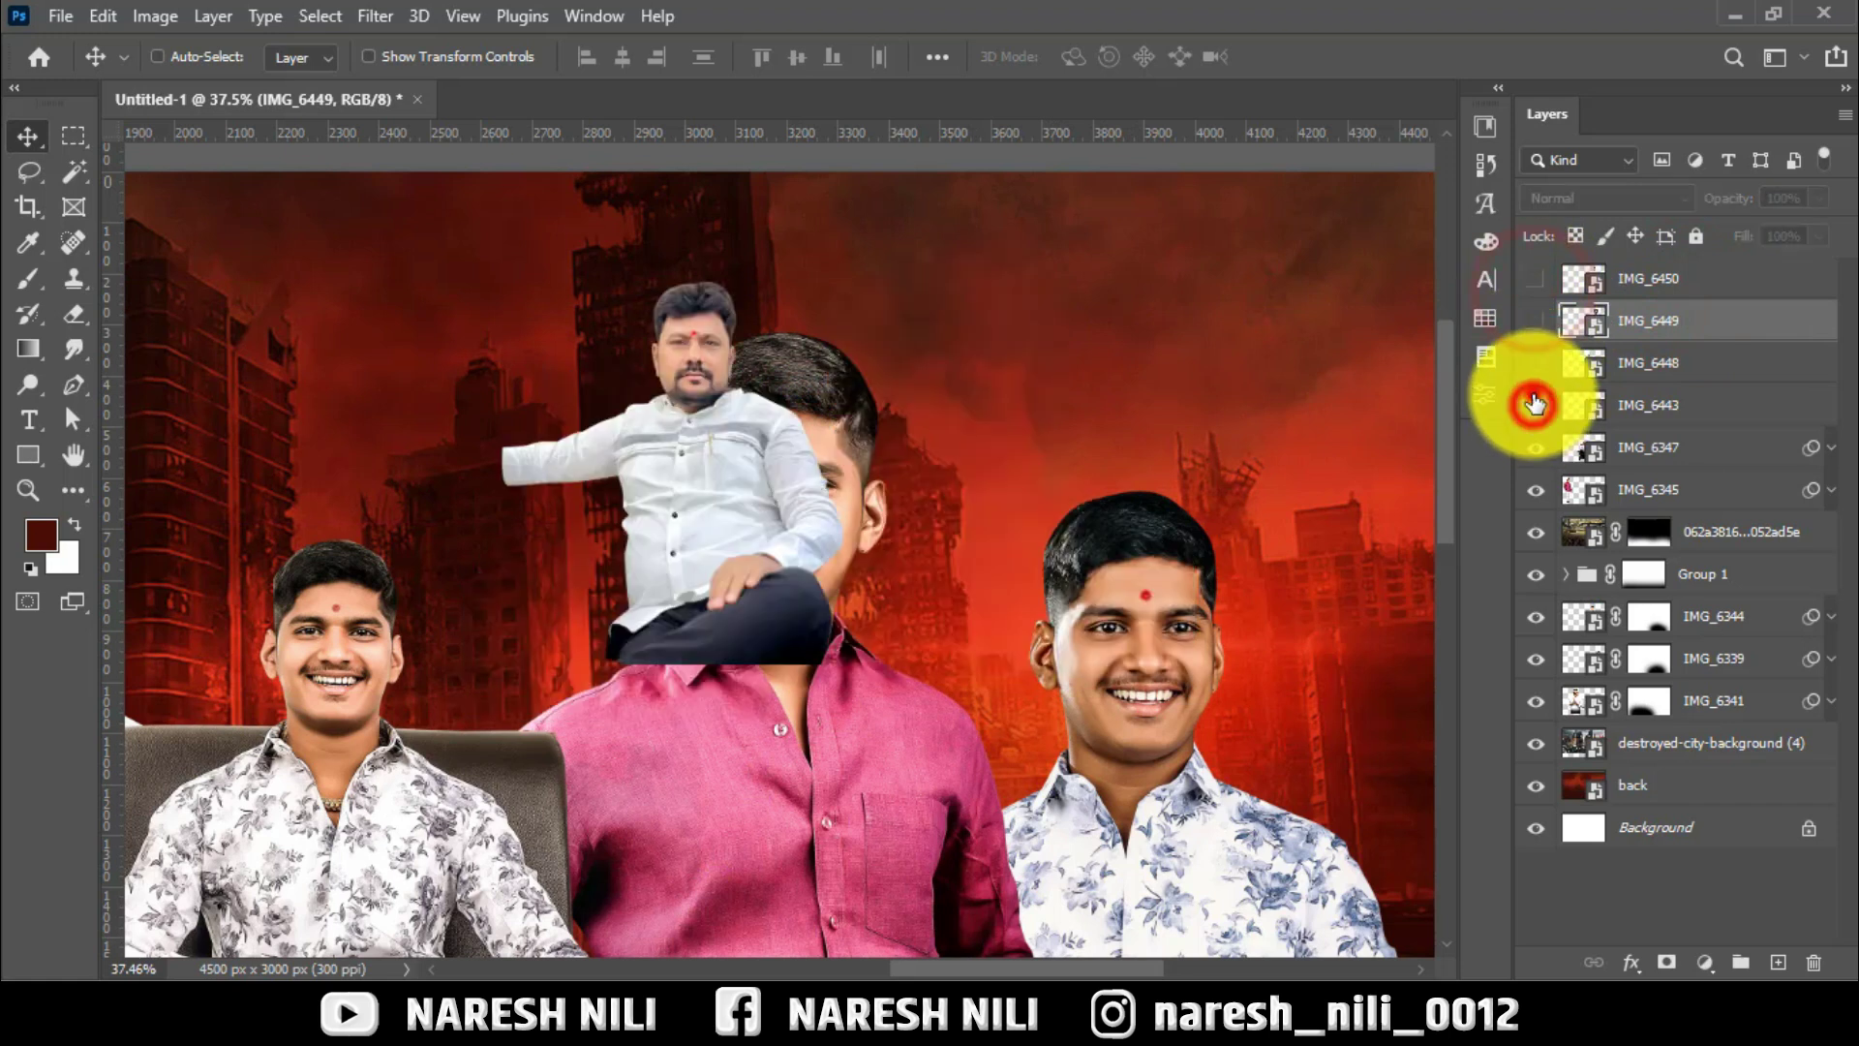
Draw a long thin rectangle bar across the upper area of the poster.
scroll(278, 499, "up", 1)
scroll(786, 267, "up", 1)
scroll(786, 267, "up", 2)
left_click(28, 454)
mouse_move(523, 434)
left_mouse_down()
mouse_move(1302, 497)
mouse_move(1367, 485)
left_mouse_up()
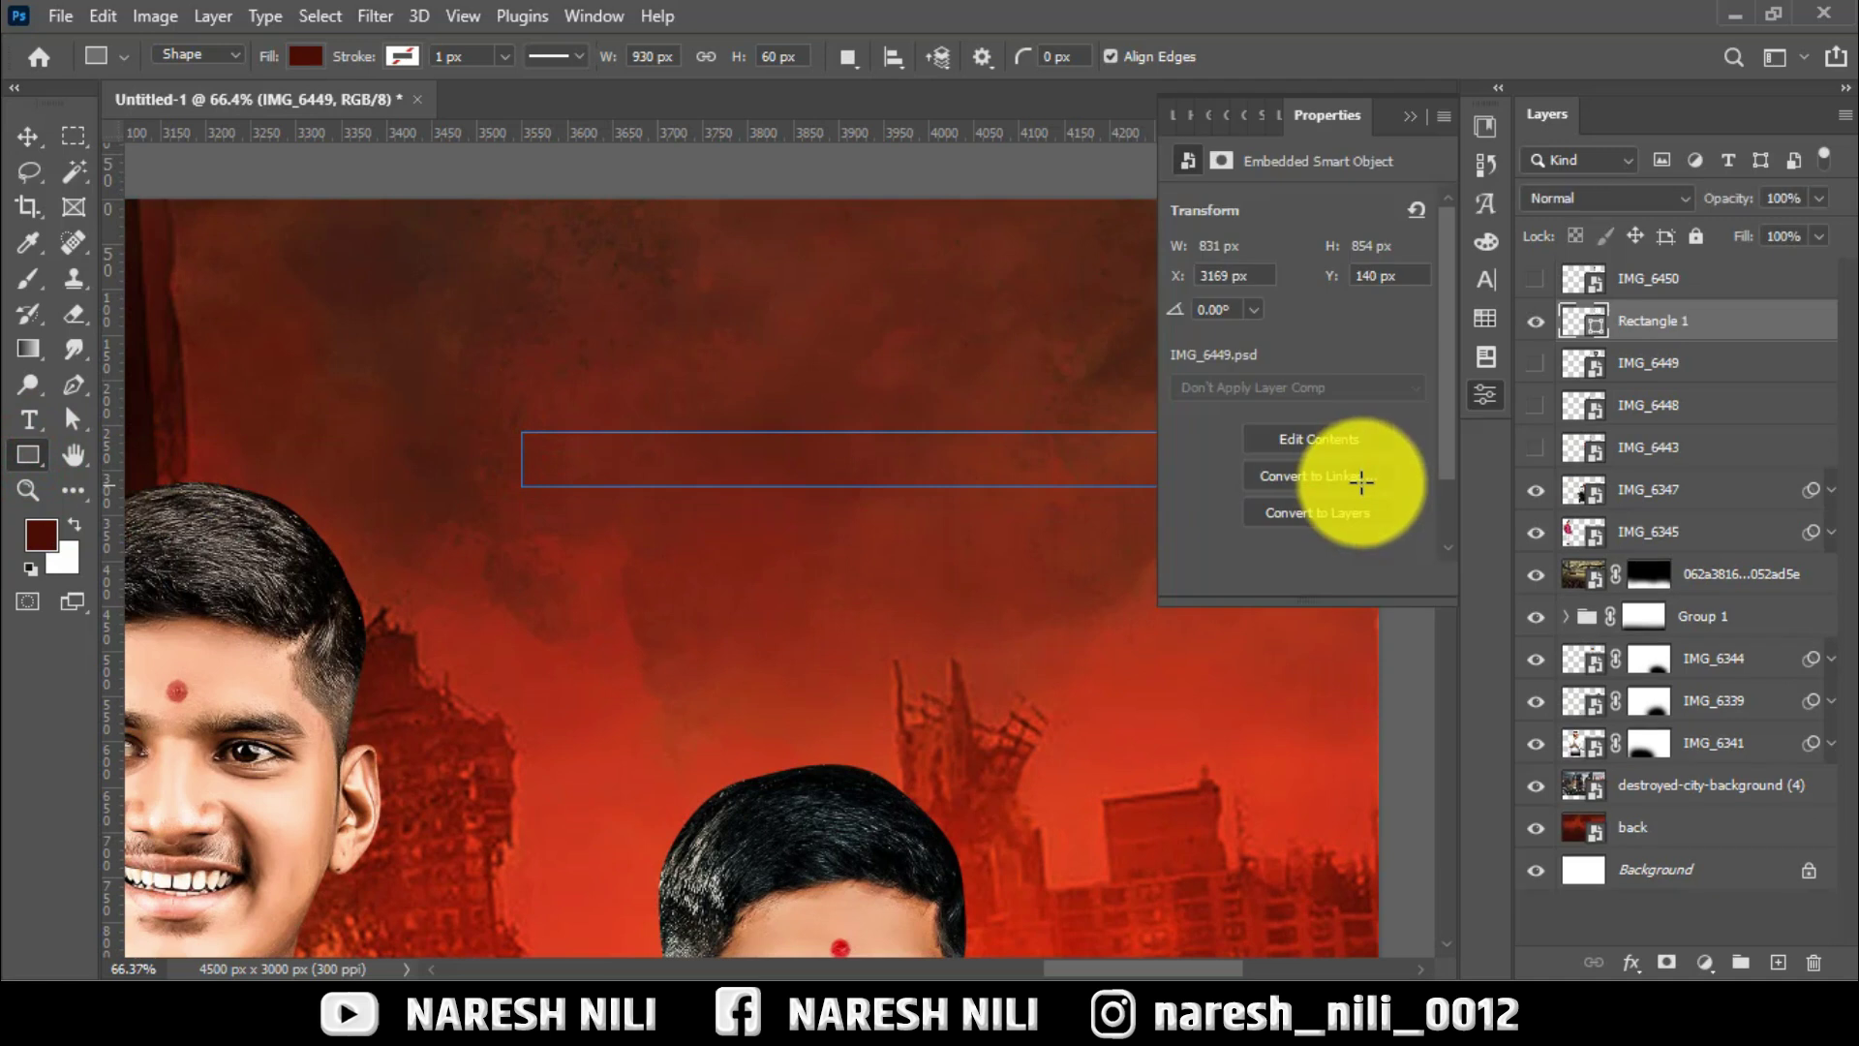
Fill the Rectangle 1 bar with an orange colour.
double_click(1588, 315)
left_click(1481, 412)
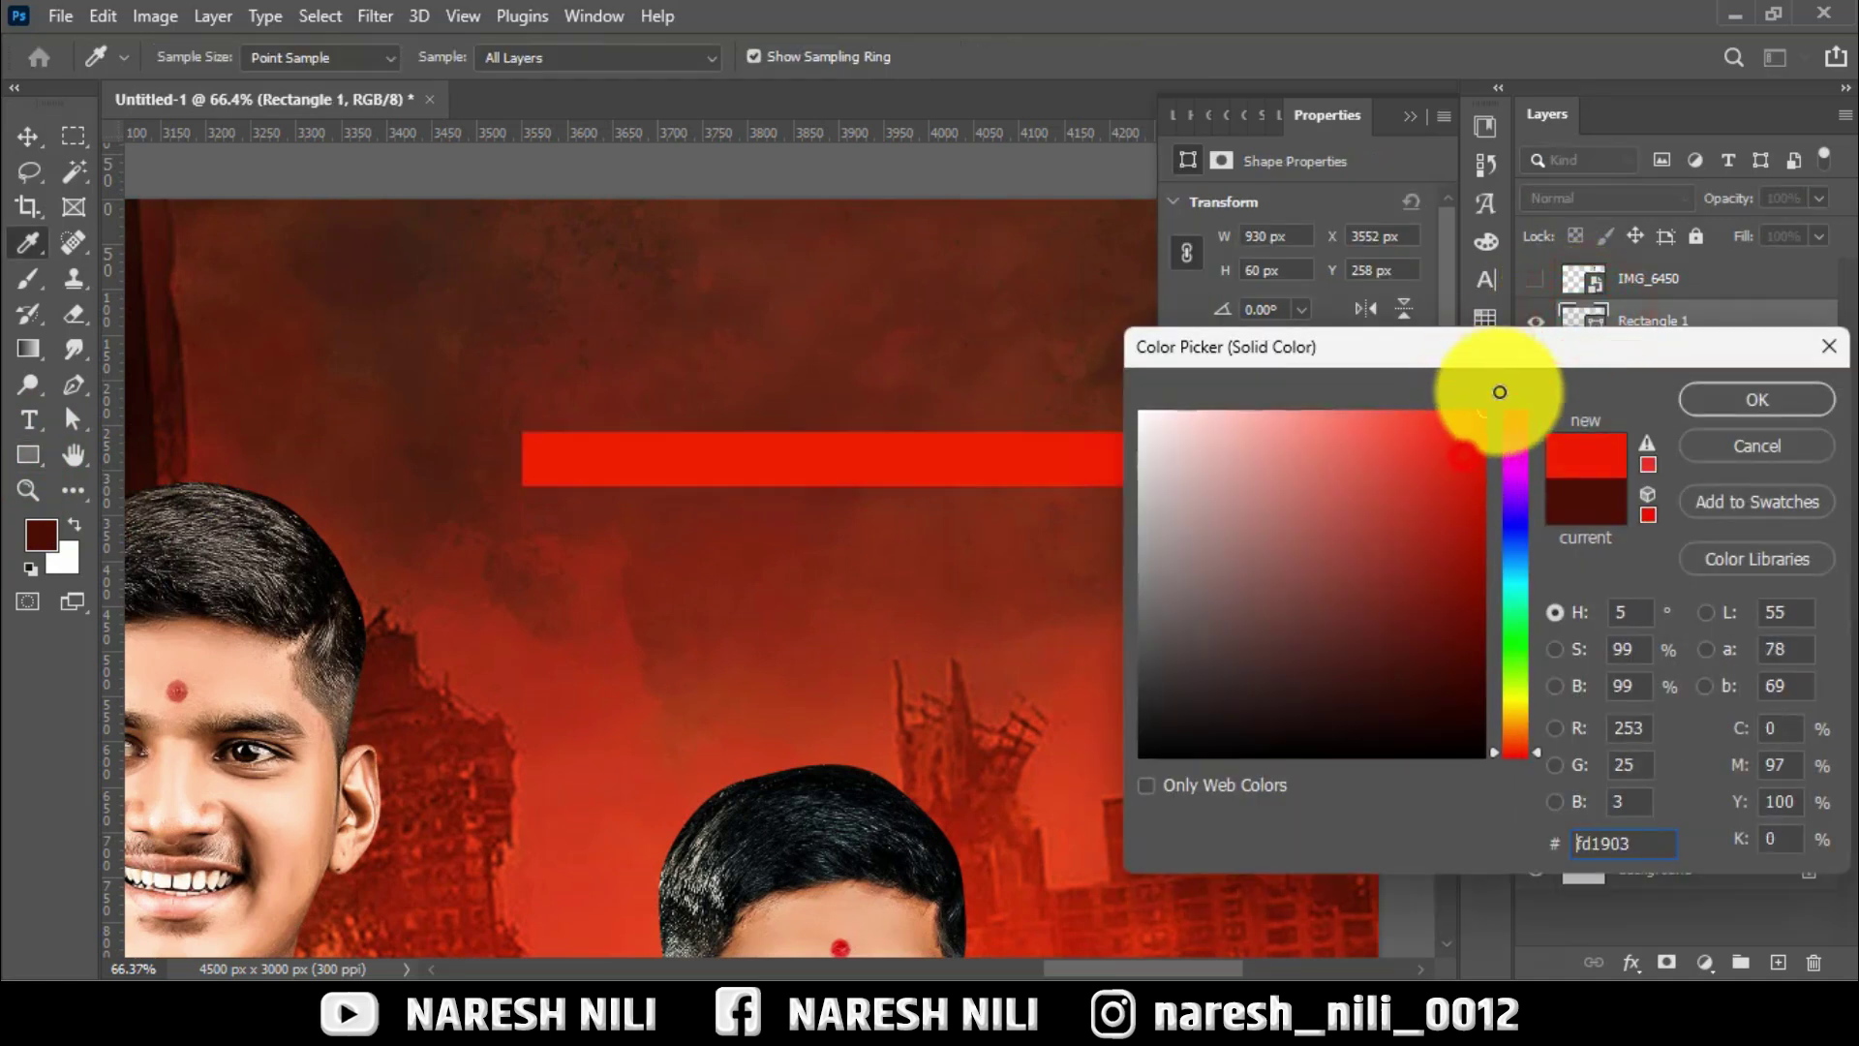
left_click(1524, 703)
left_click_drag(1525, 703, 1520, 719)
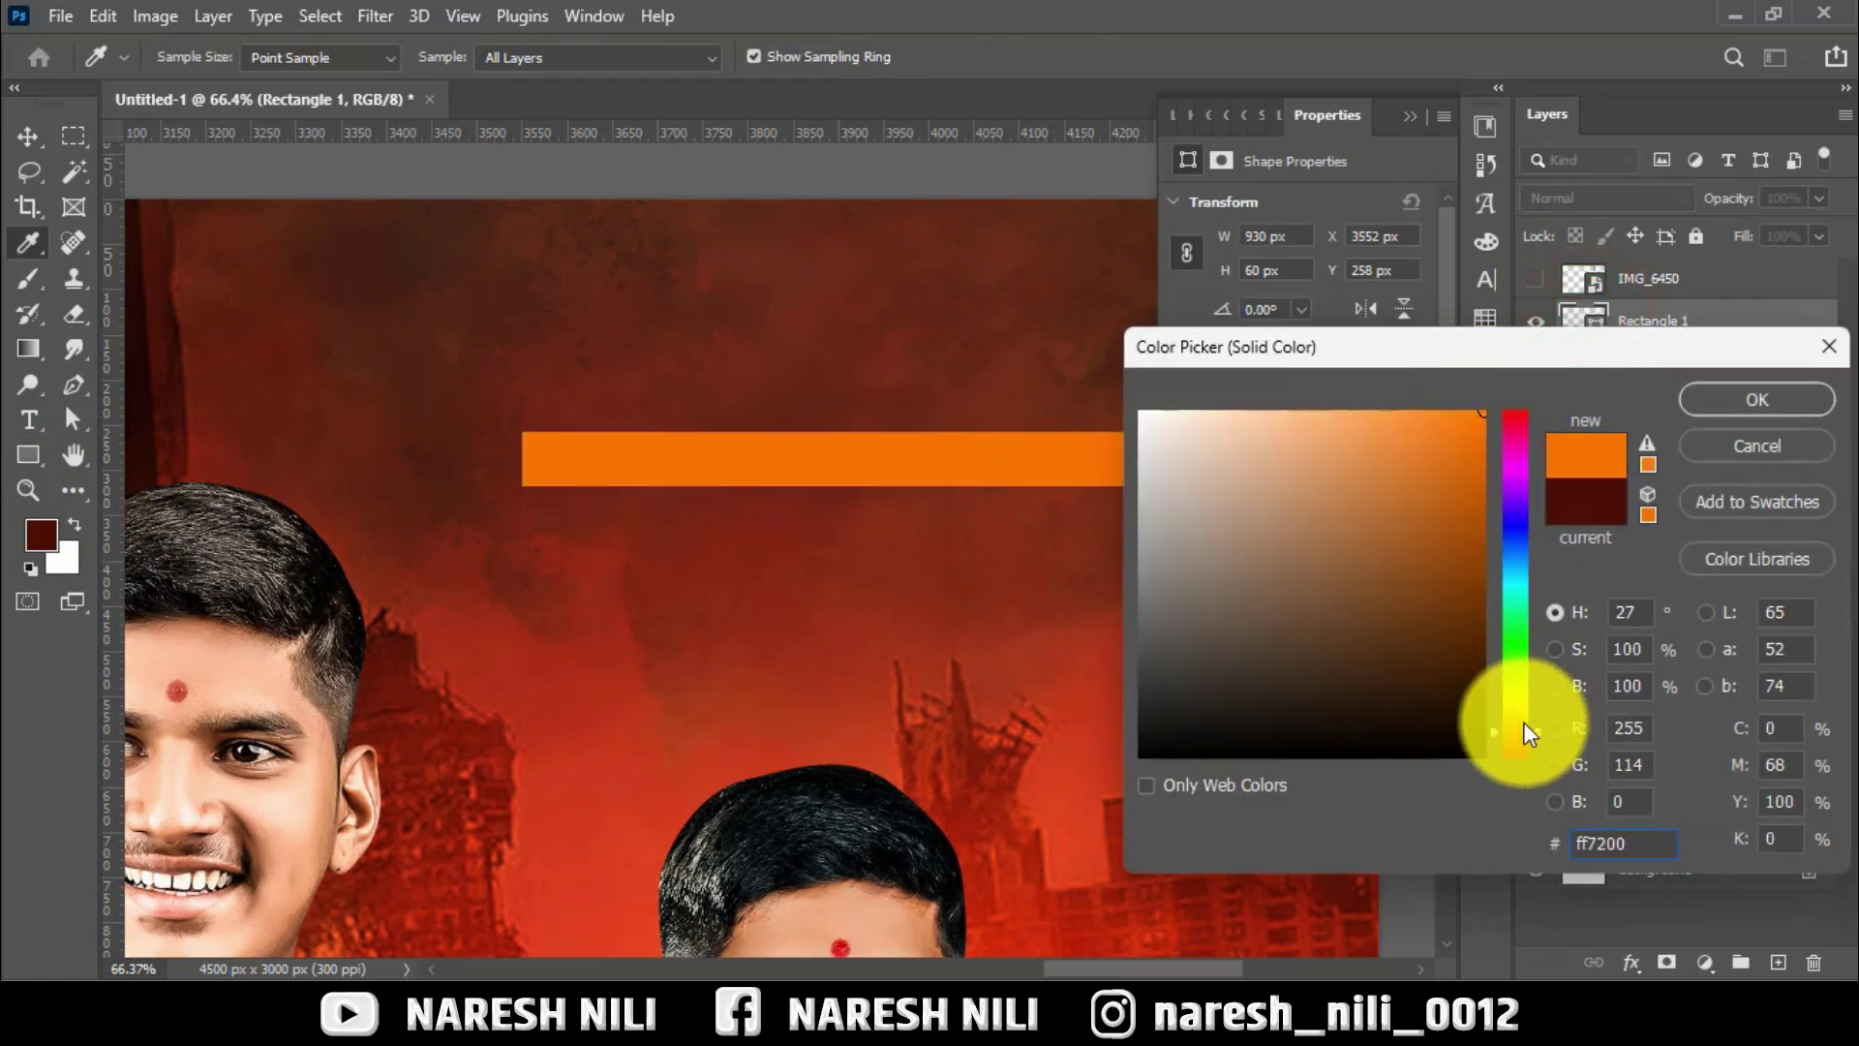
left_click(1702, 409)
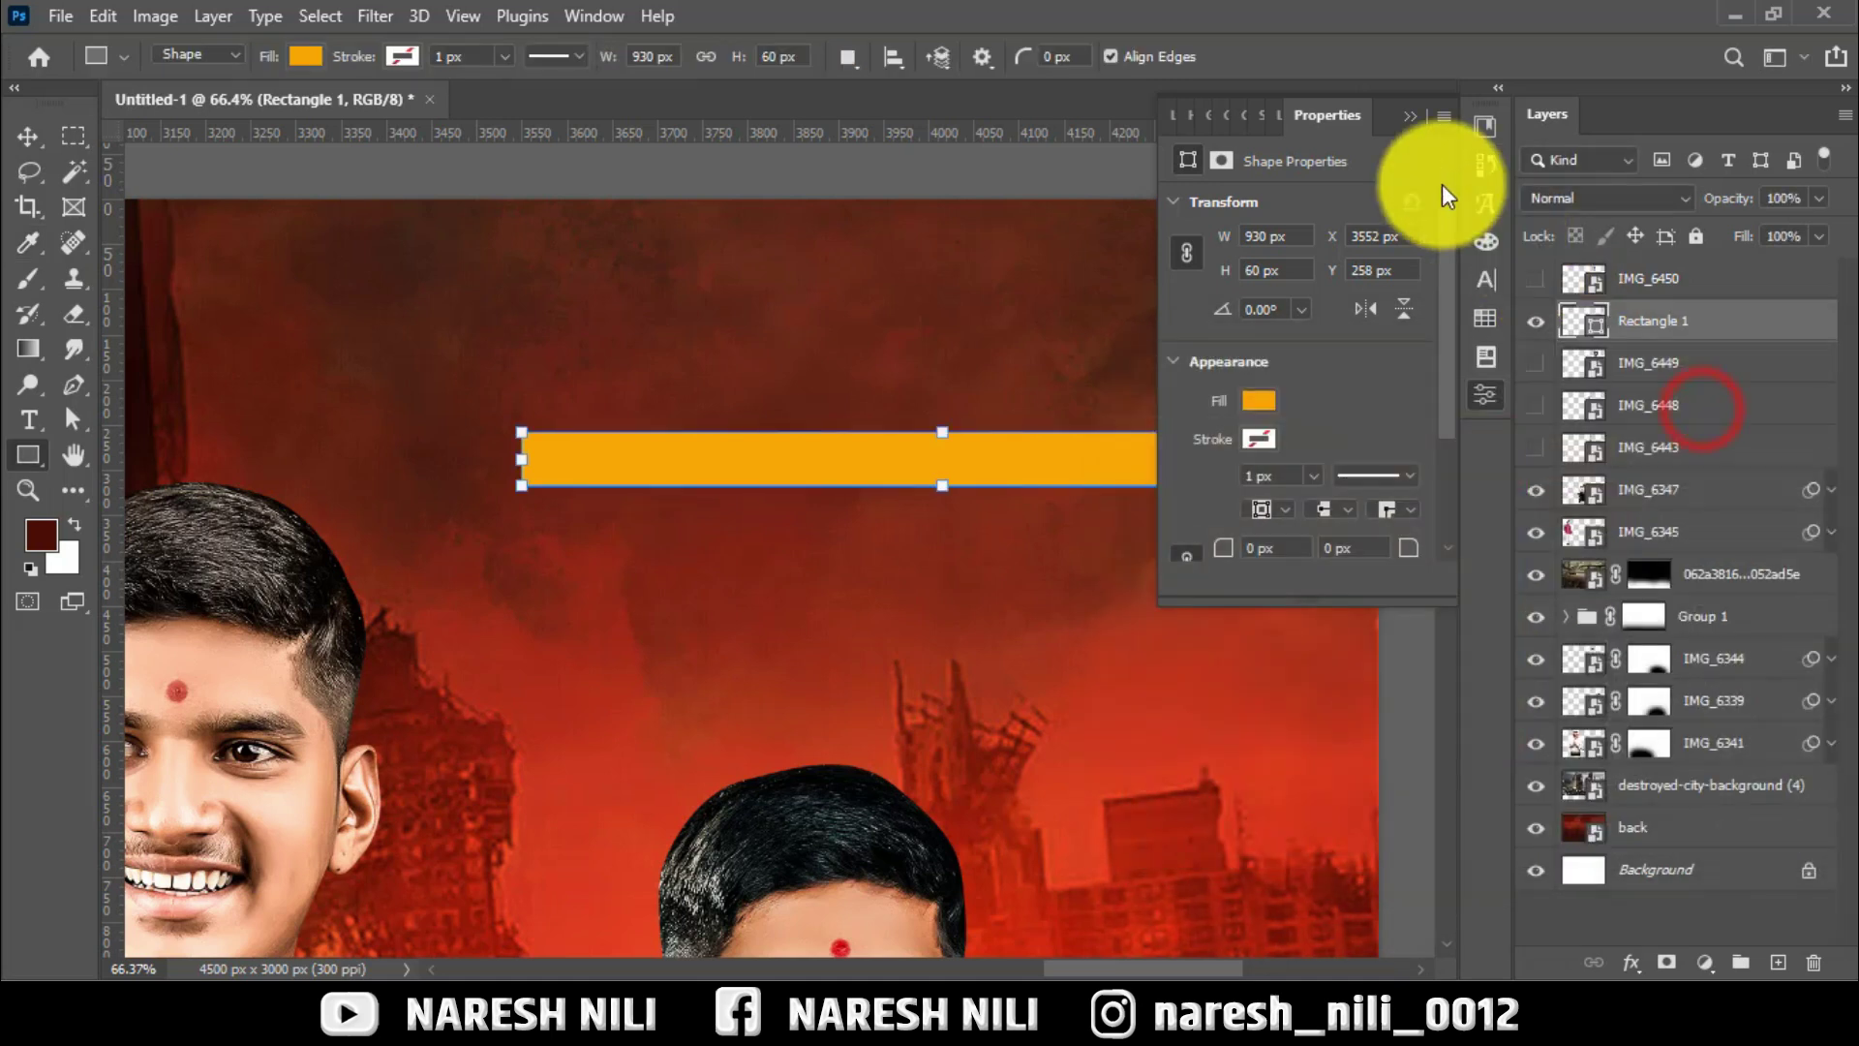
left_click(1405, 120)
Move the orange bar toward centre and slant it into a parallelogram.
left_click(27, 137)
left_click_drag(961, 423, 874, 431)
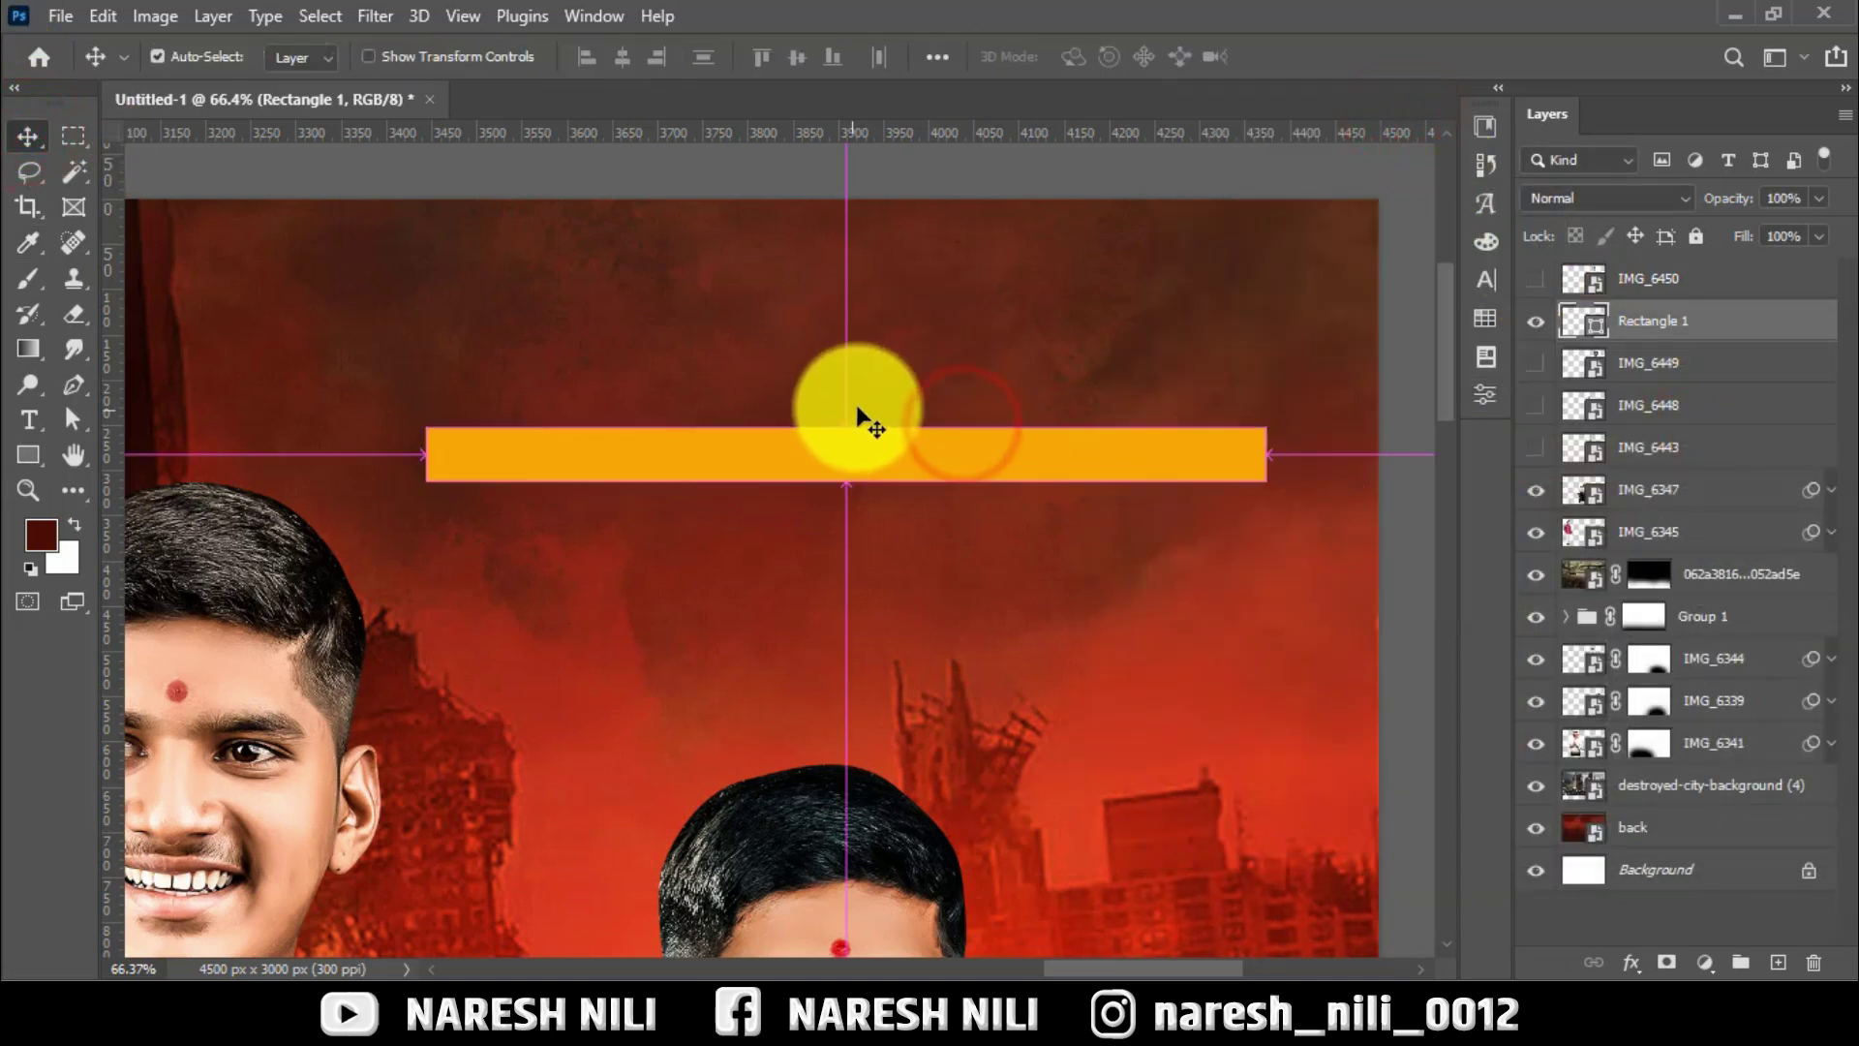
key("ctrl+y")
key("ctrl+t")
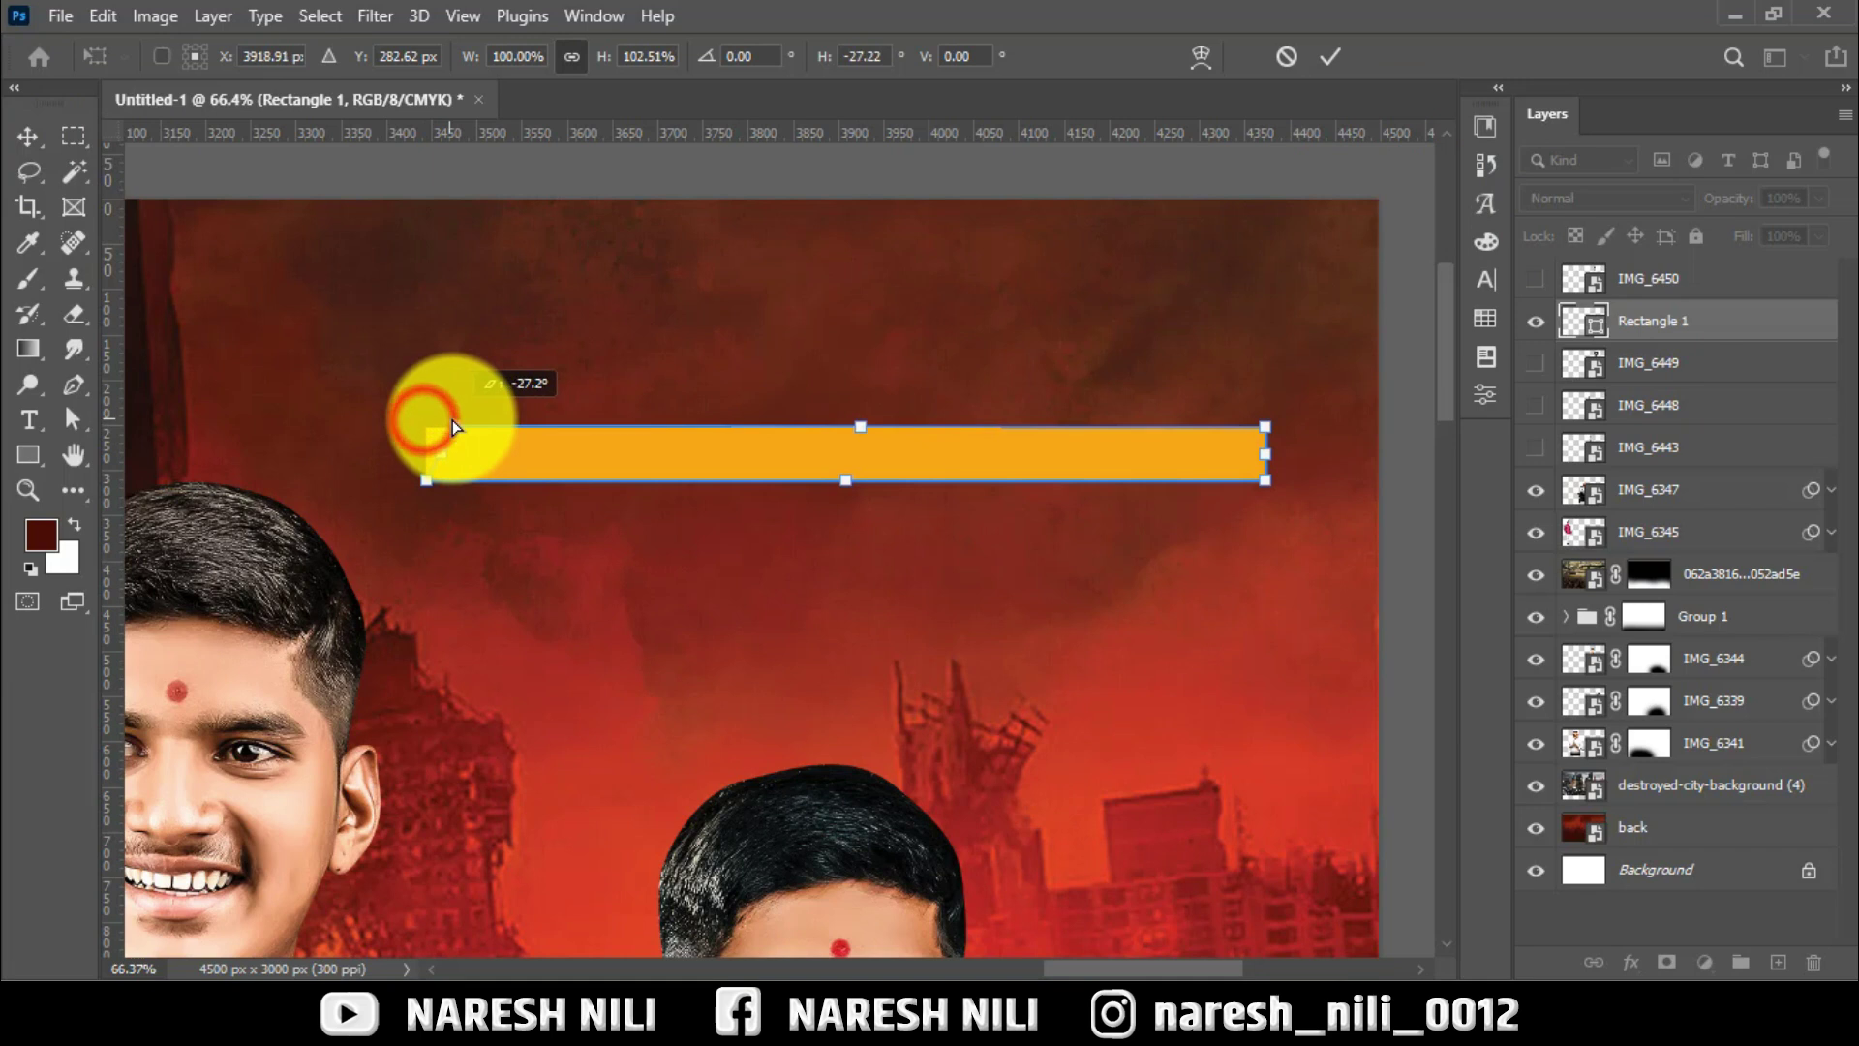
left_click_drag(452, 429, 455, 427)
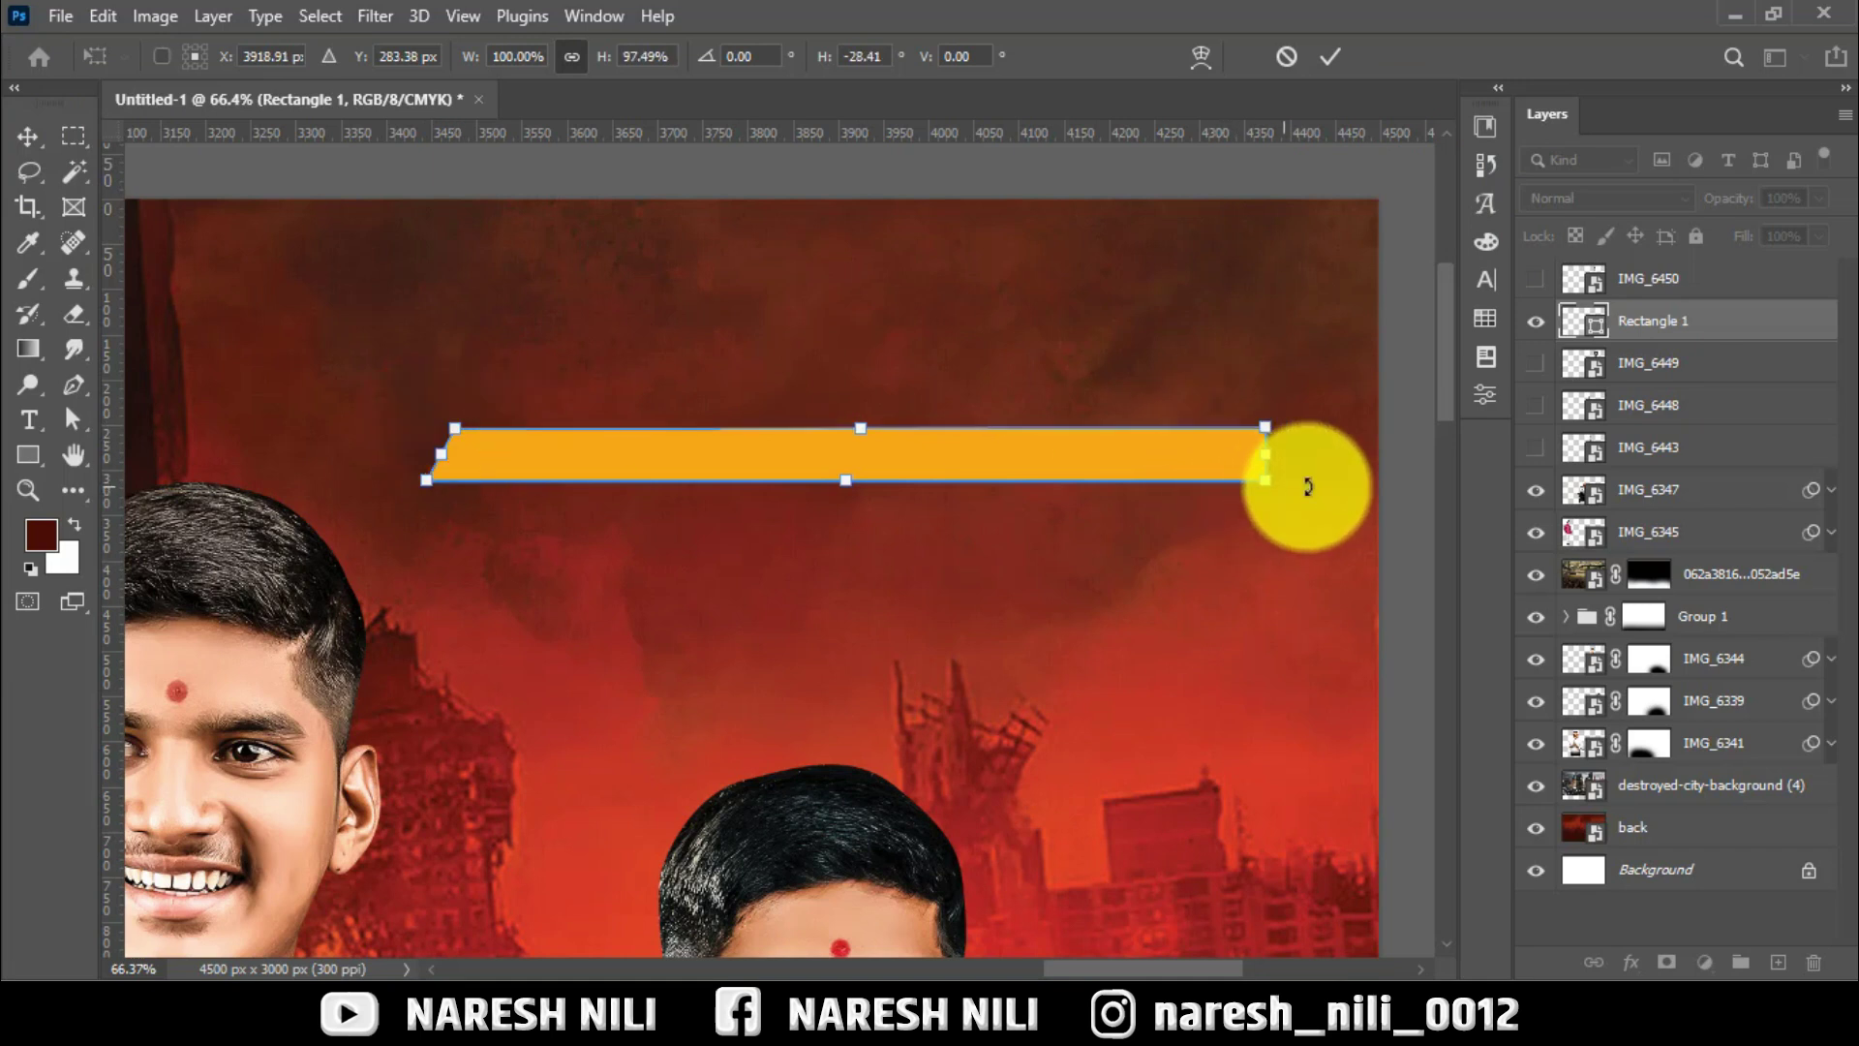
left_click(27, 138)
mouse_move(900, 437)
left_mouse_down()
mouse_move(878, 600)
mouse_move(880, 548)
left_mouse_up()
Draw an upright 156 × 204 px Rectangle 2 block above the orange bar.
left_click(27, 454)
mouse_move(546, 307)
left_mouse_down()
mouse_move(616, 489)
mouse_move(687, 487)
left_mouse_up()
left_click(27, 137)
scroll(884, 277, "up", 2)
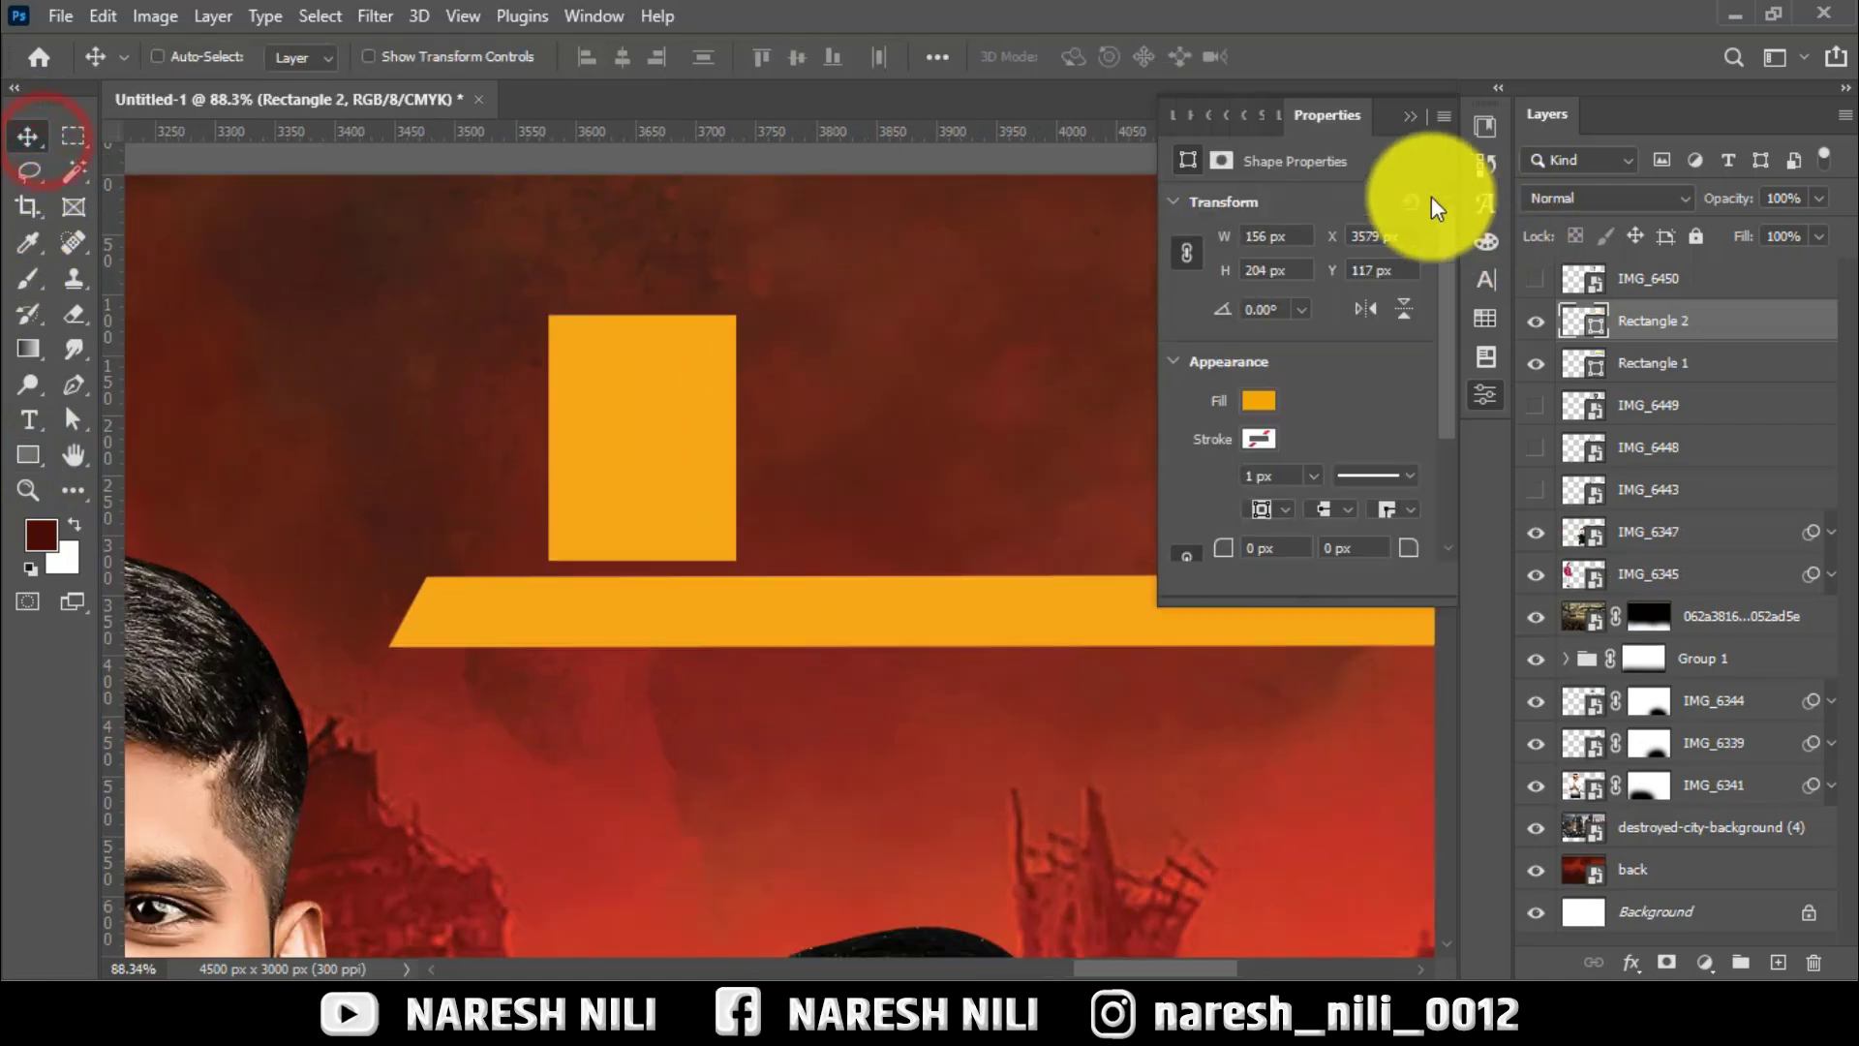
Set the block on the bar and duplicate it rightward into a row of blocks.
left_click(1411, 118)
left_click_drag(755, 409, 755, 423)
scroll(760, 414, "up", 2)
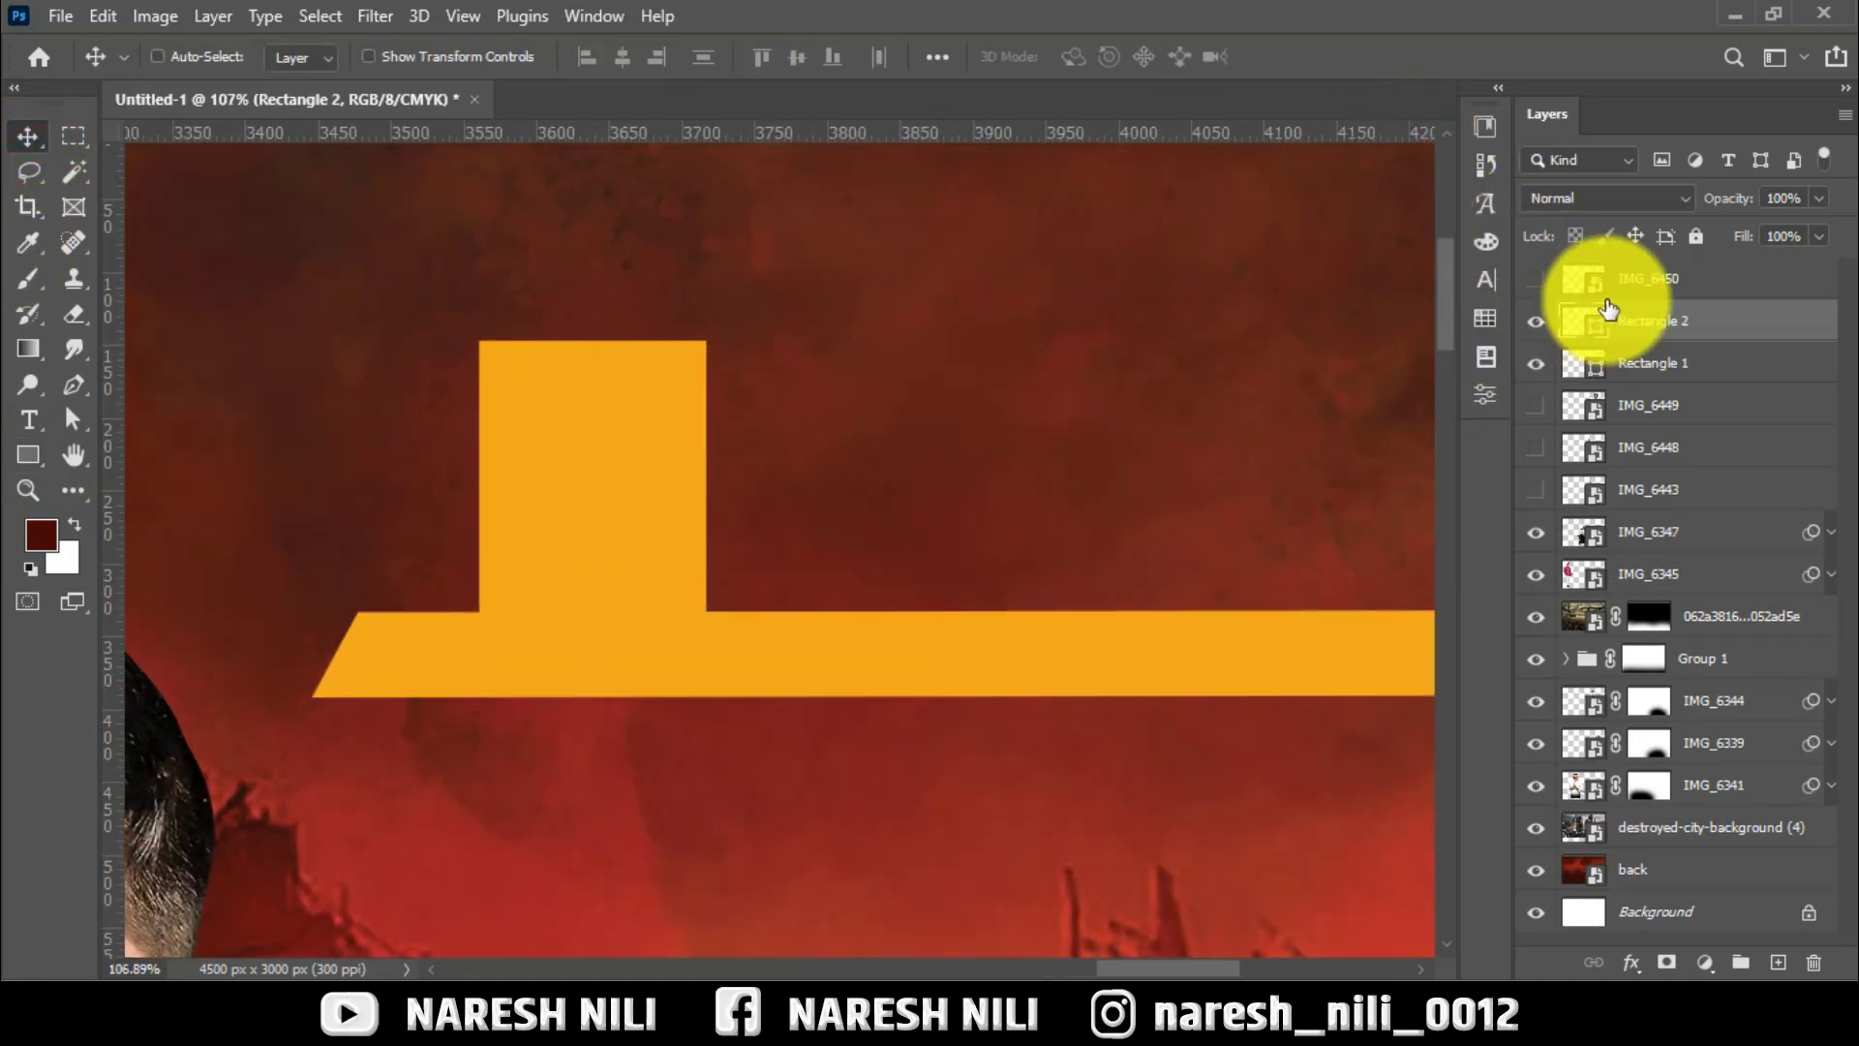
left_click_drag(643, 506, 929, 549)
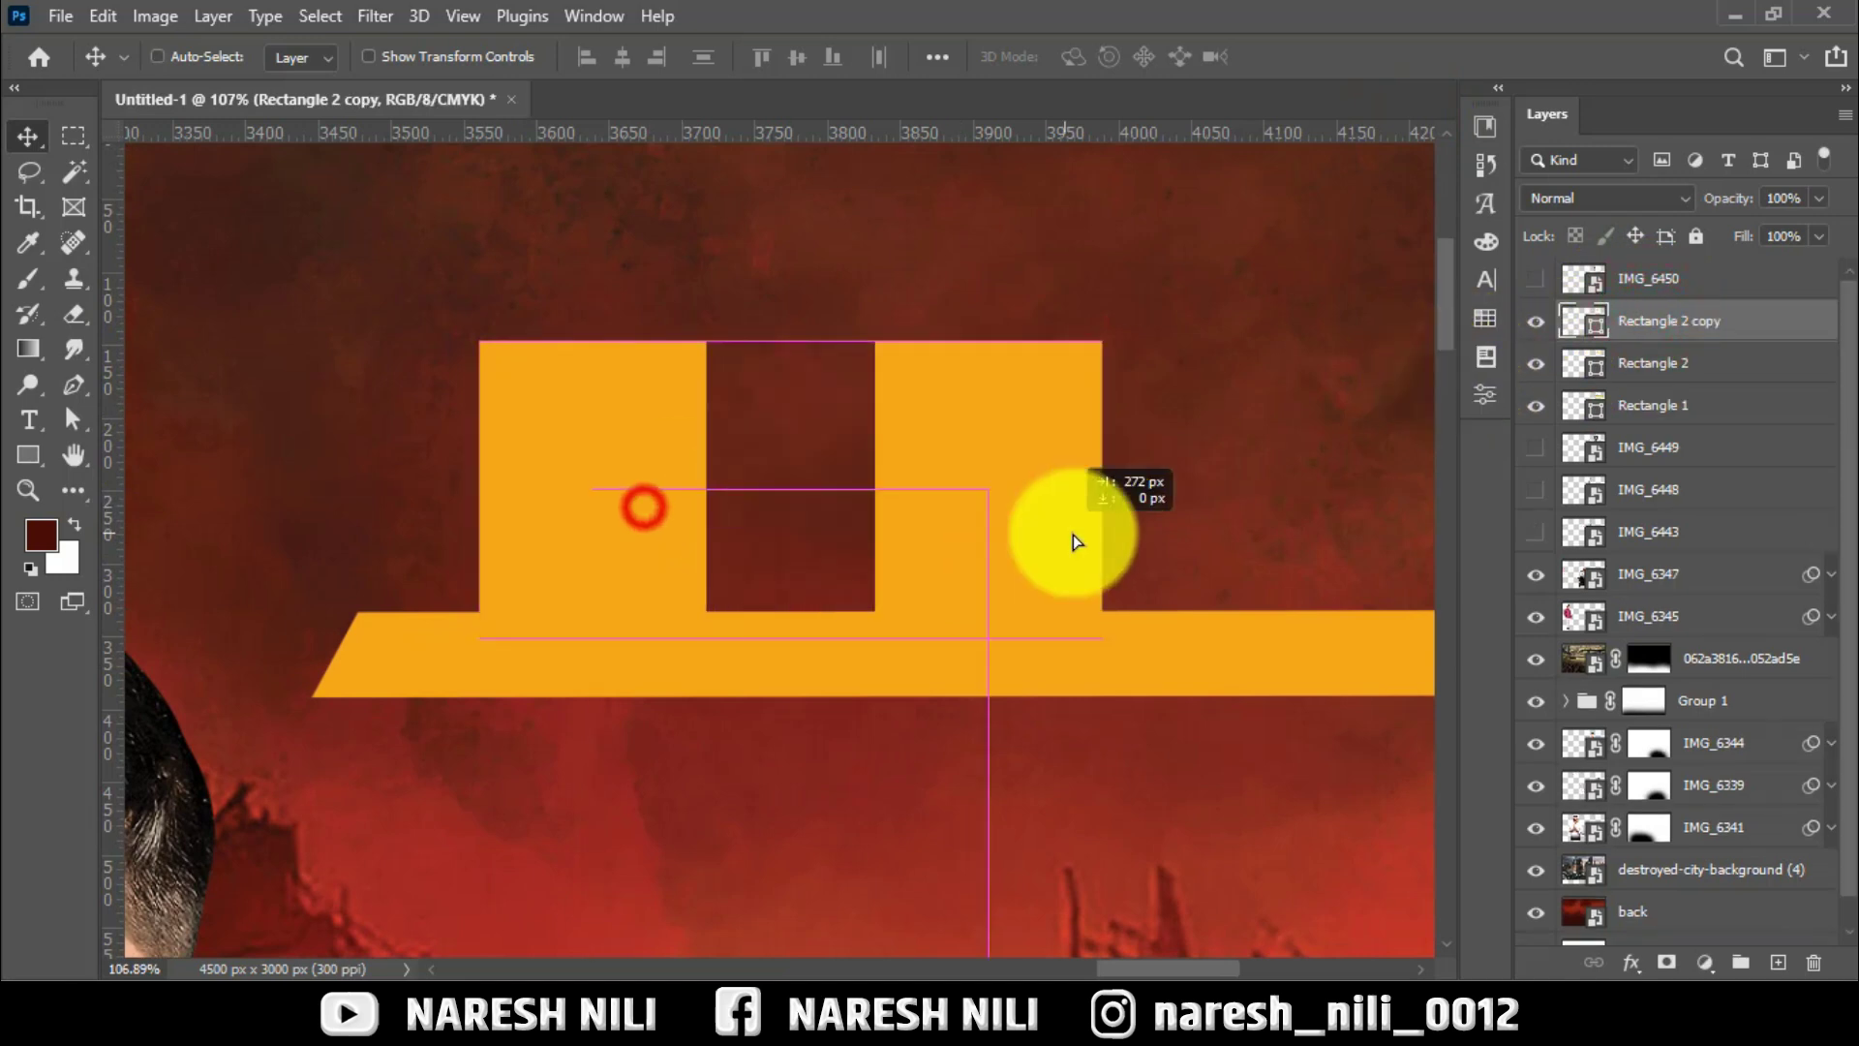
scroll(623, 519, "down", 5)
left_click_drag(801, 519, 1028, 520)
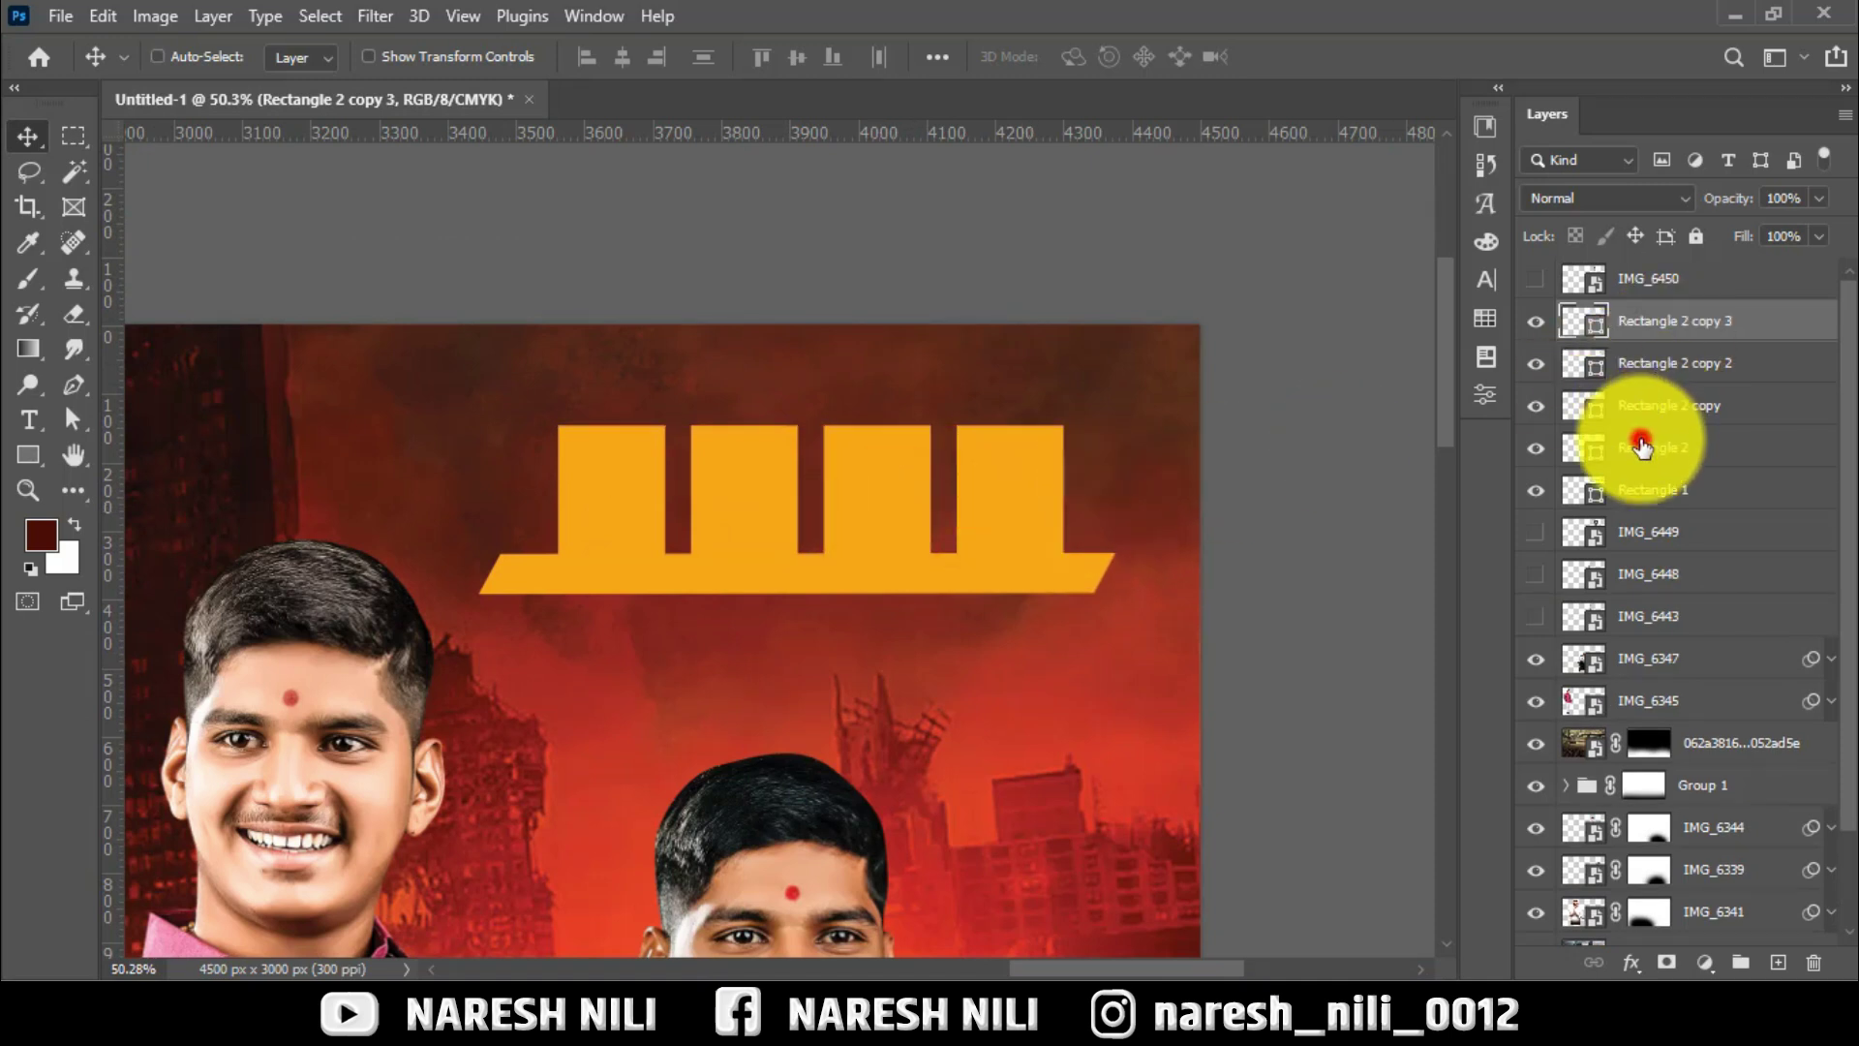
Widen the slanted Rectangle 1 bar beneath the blocks and unhide the portrait layers.
left_click(1640, 446, "shift")
left_click(1669, 479)
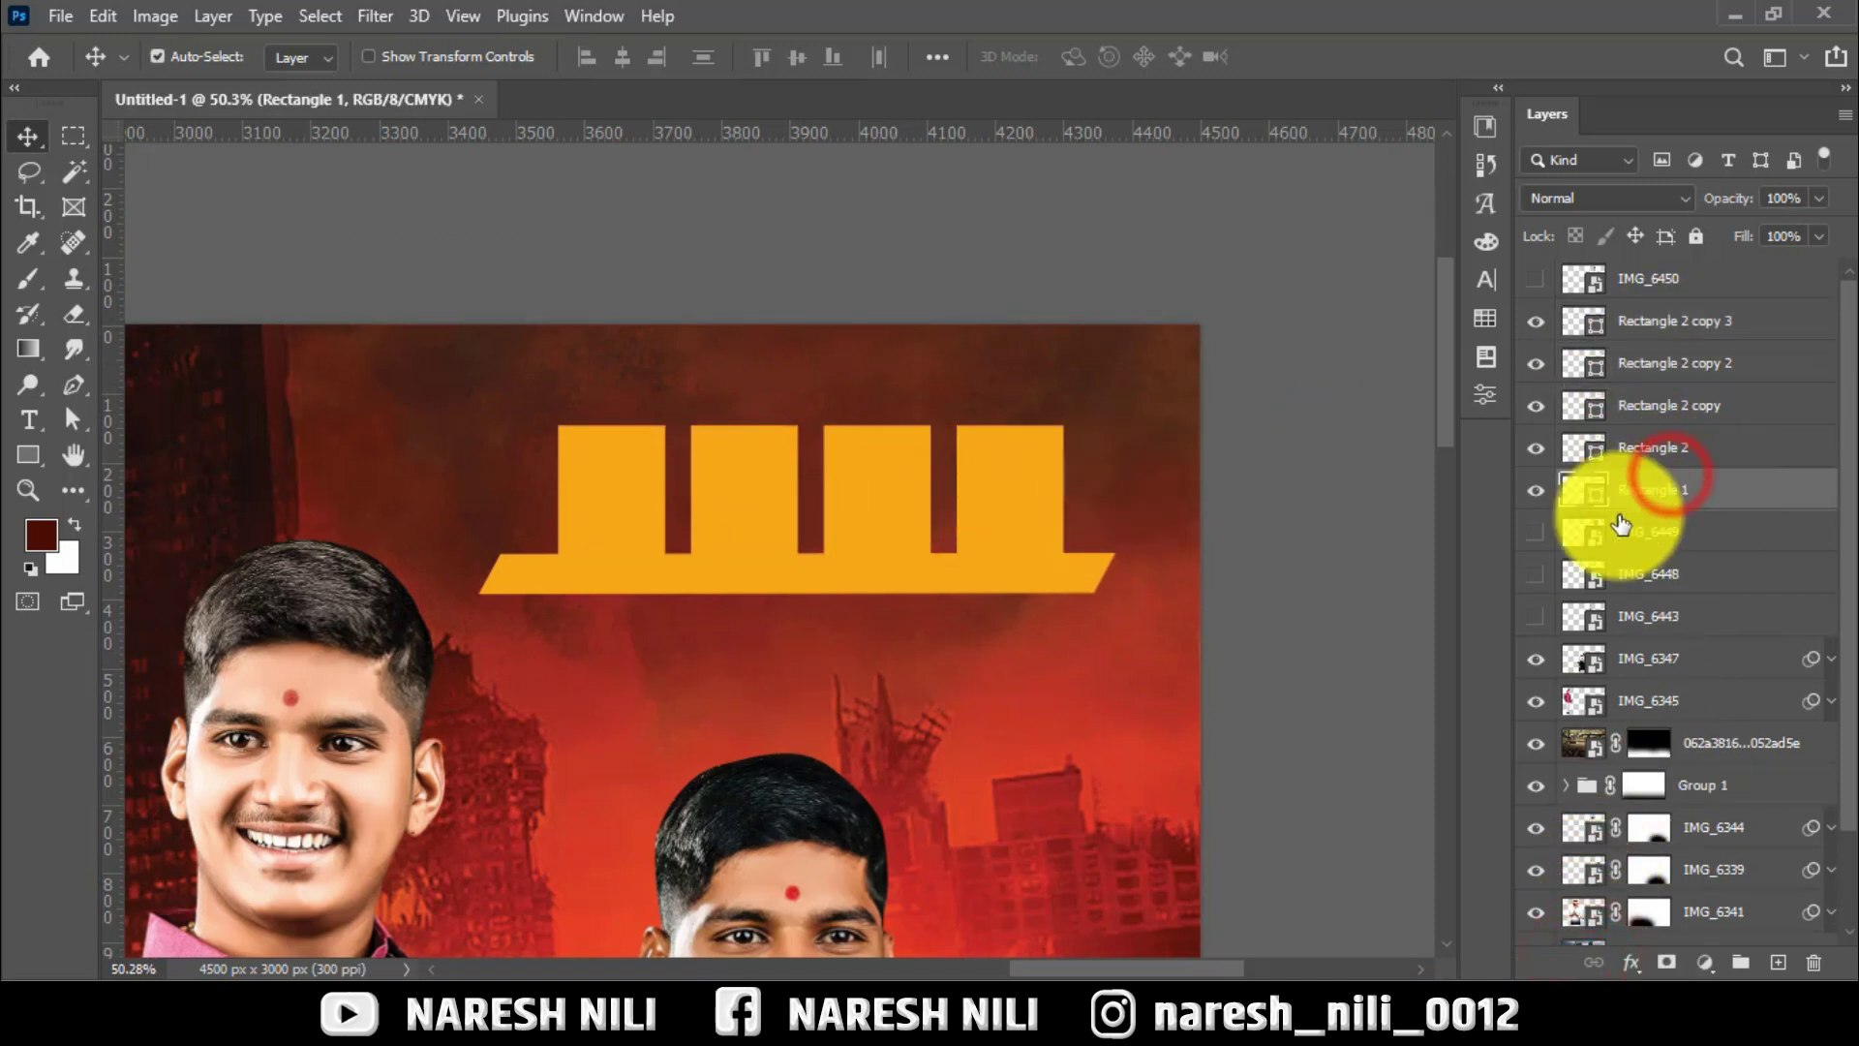
key("ctrl+t")
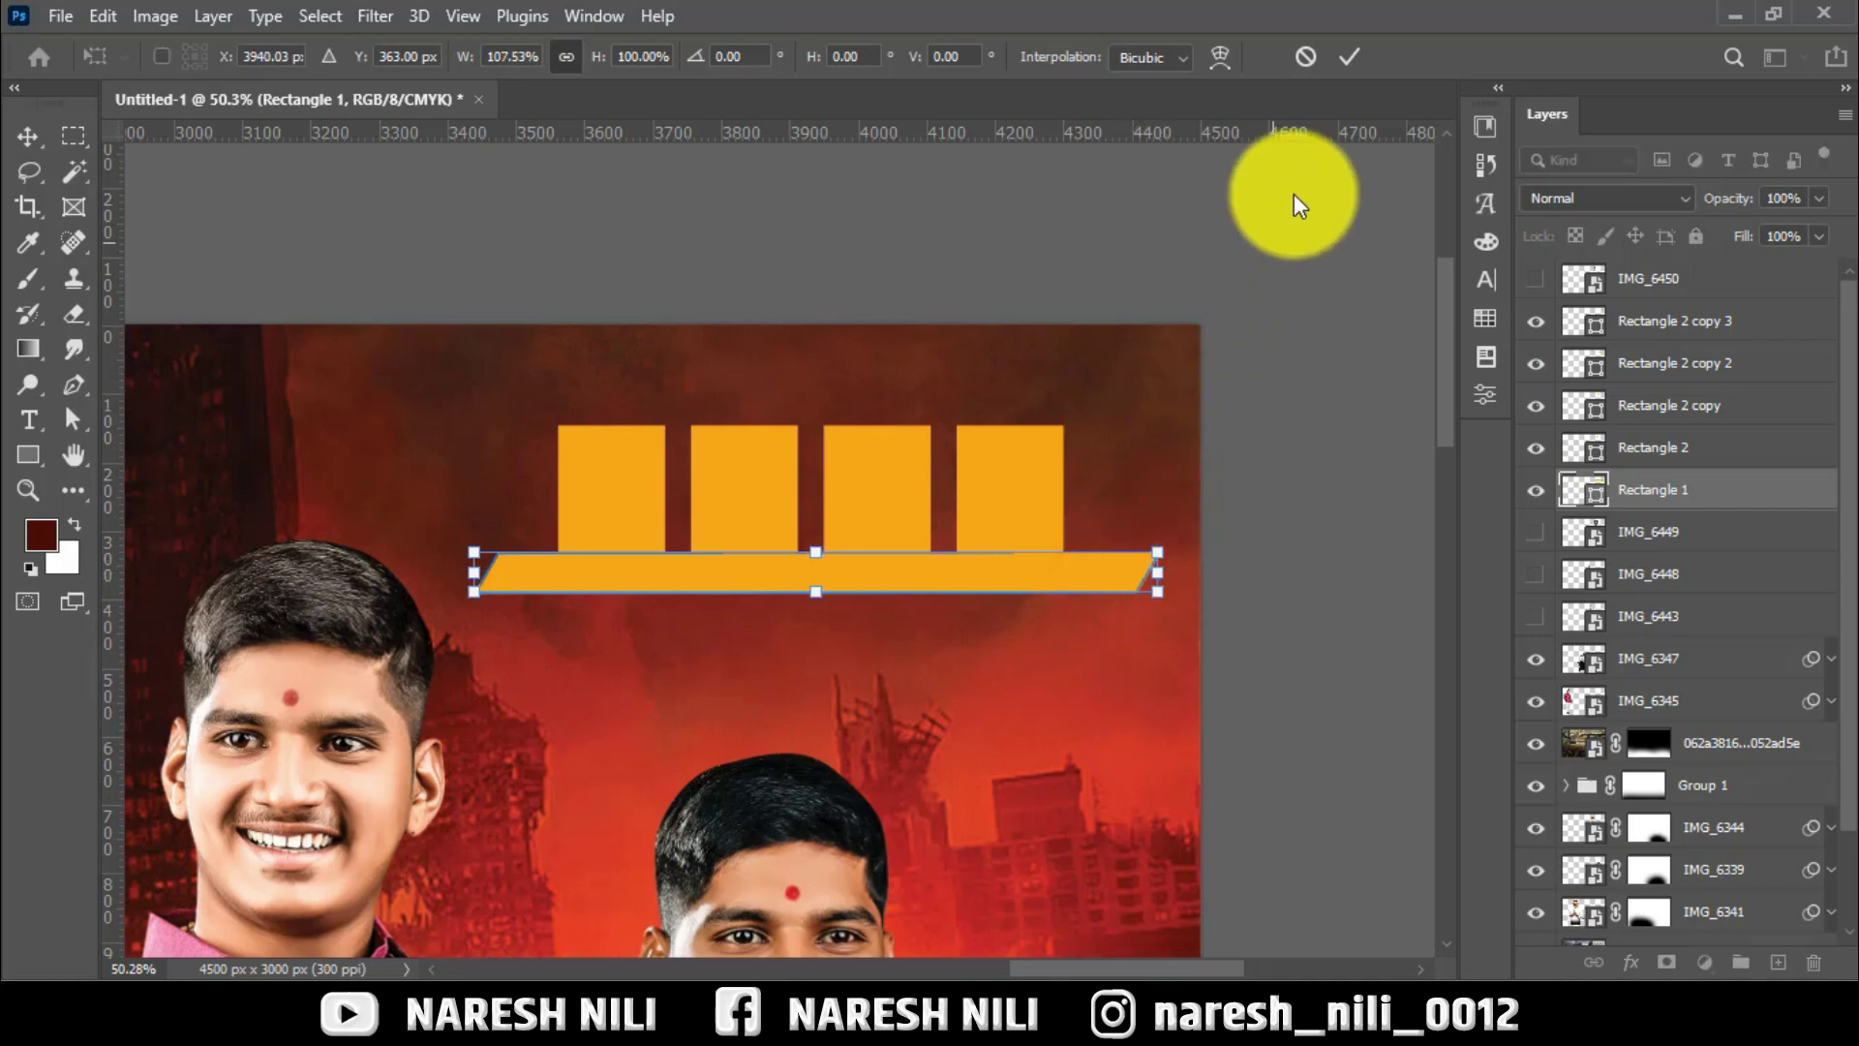
left_click(1349, 56)
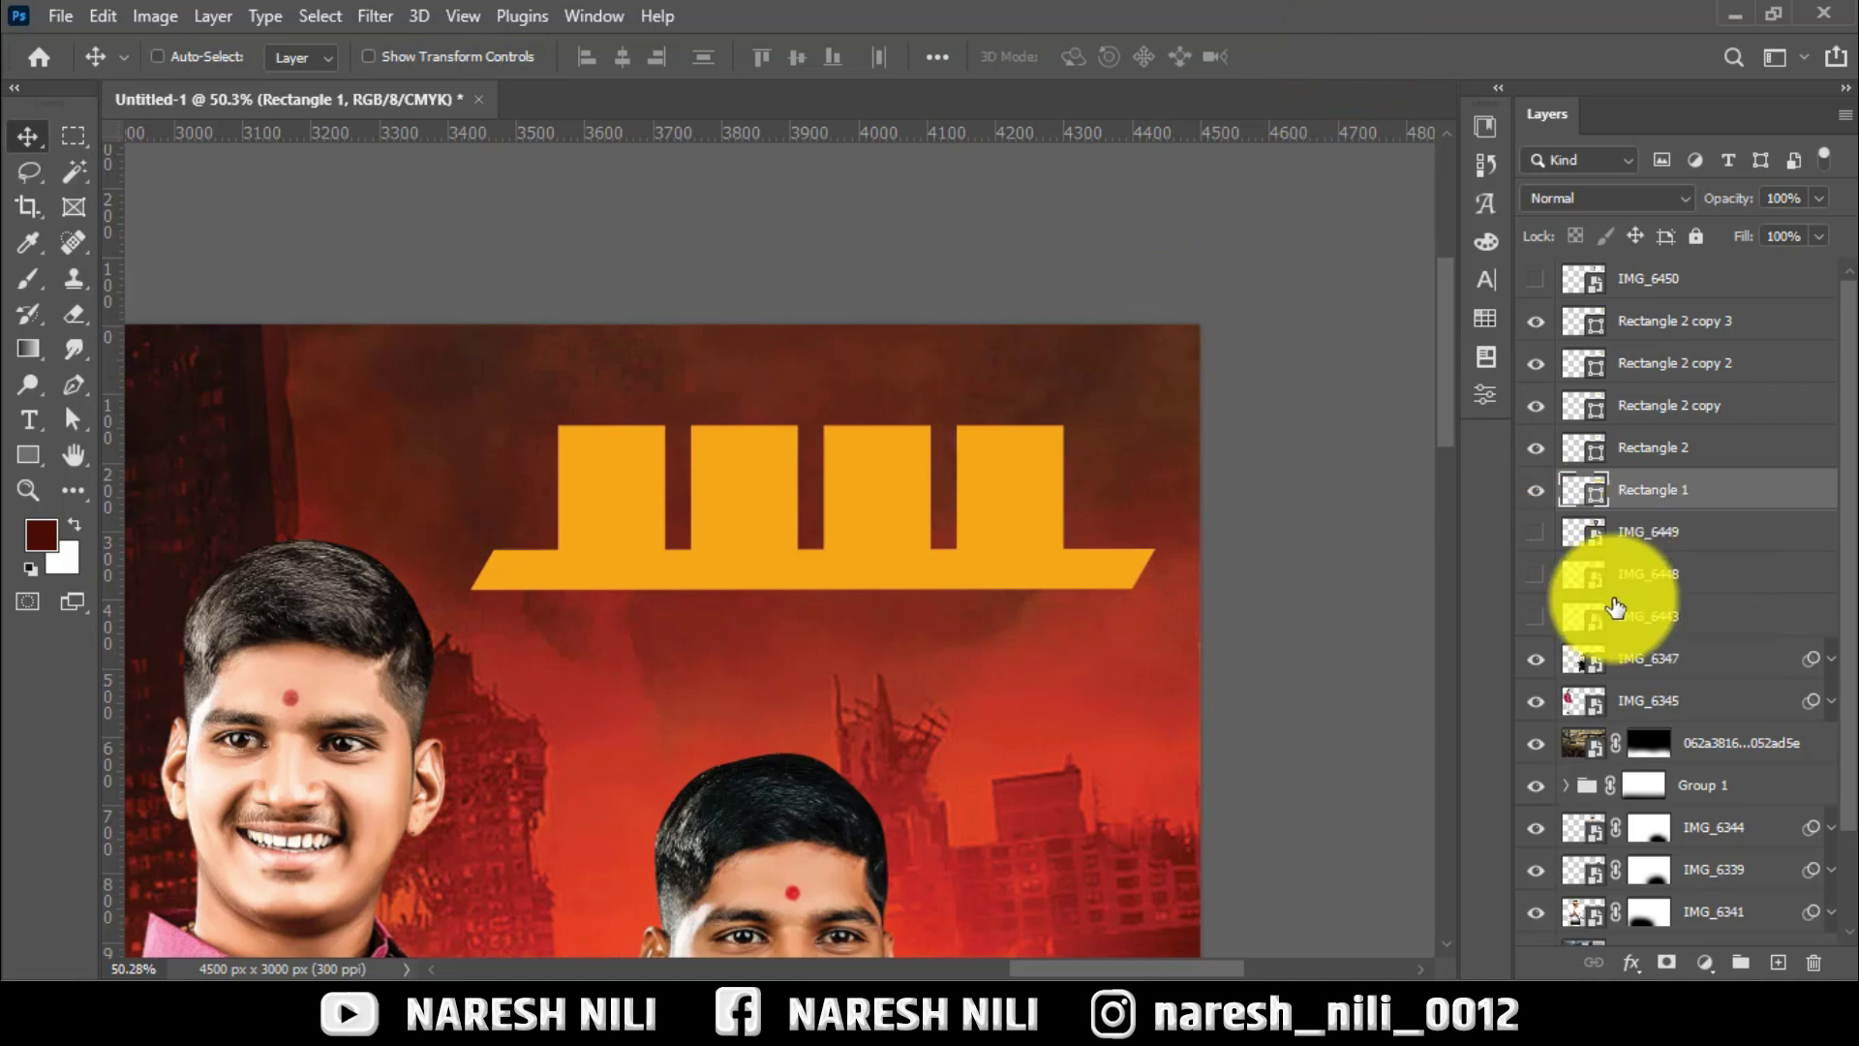
left_click_drag(1535, 542, 1535, 569)
Reveal the grey-shirt man's portrait, hide the white-shirt one, and move the grey-shirt layer above the bar.
left_click(1535, 573)
left_click(1535, 573)
scroll(1591, 592, "down", 2)
left_click(1535, 616)
left_click(1535, 575)
left_click_drag(1627, 482, 1626, 489)
Clip the grey-shirt photo to the first orange block, moving it over the block.
right_click(1558, 489)
left_click(1349, 614)
left_click_drag(397, 624, 746, 475)
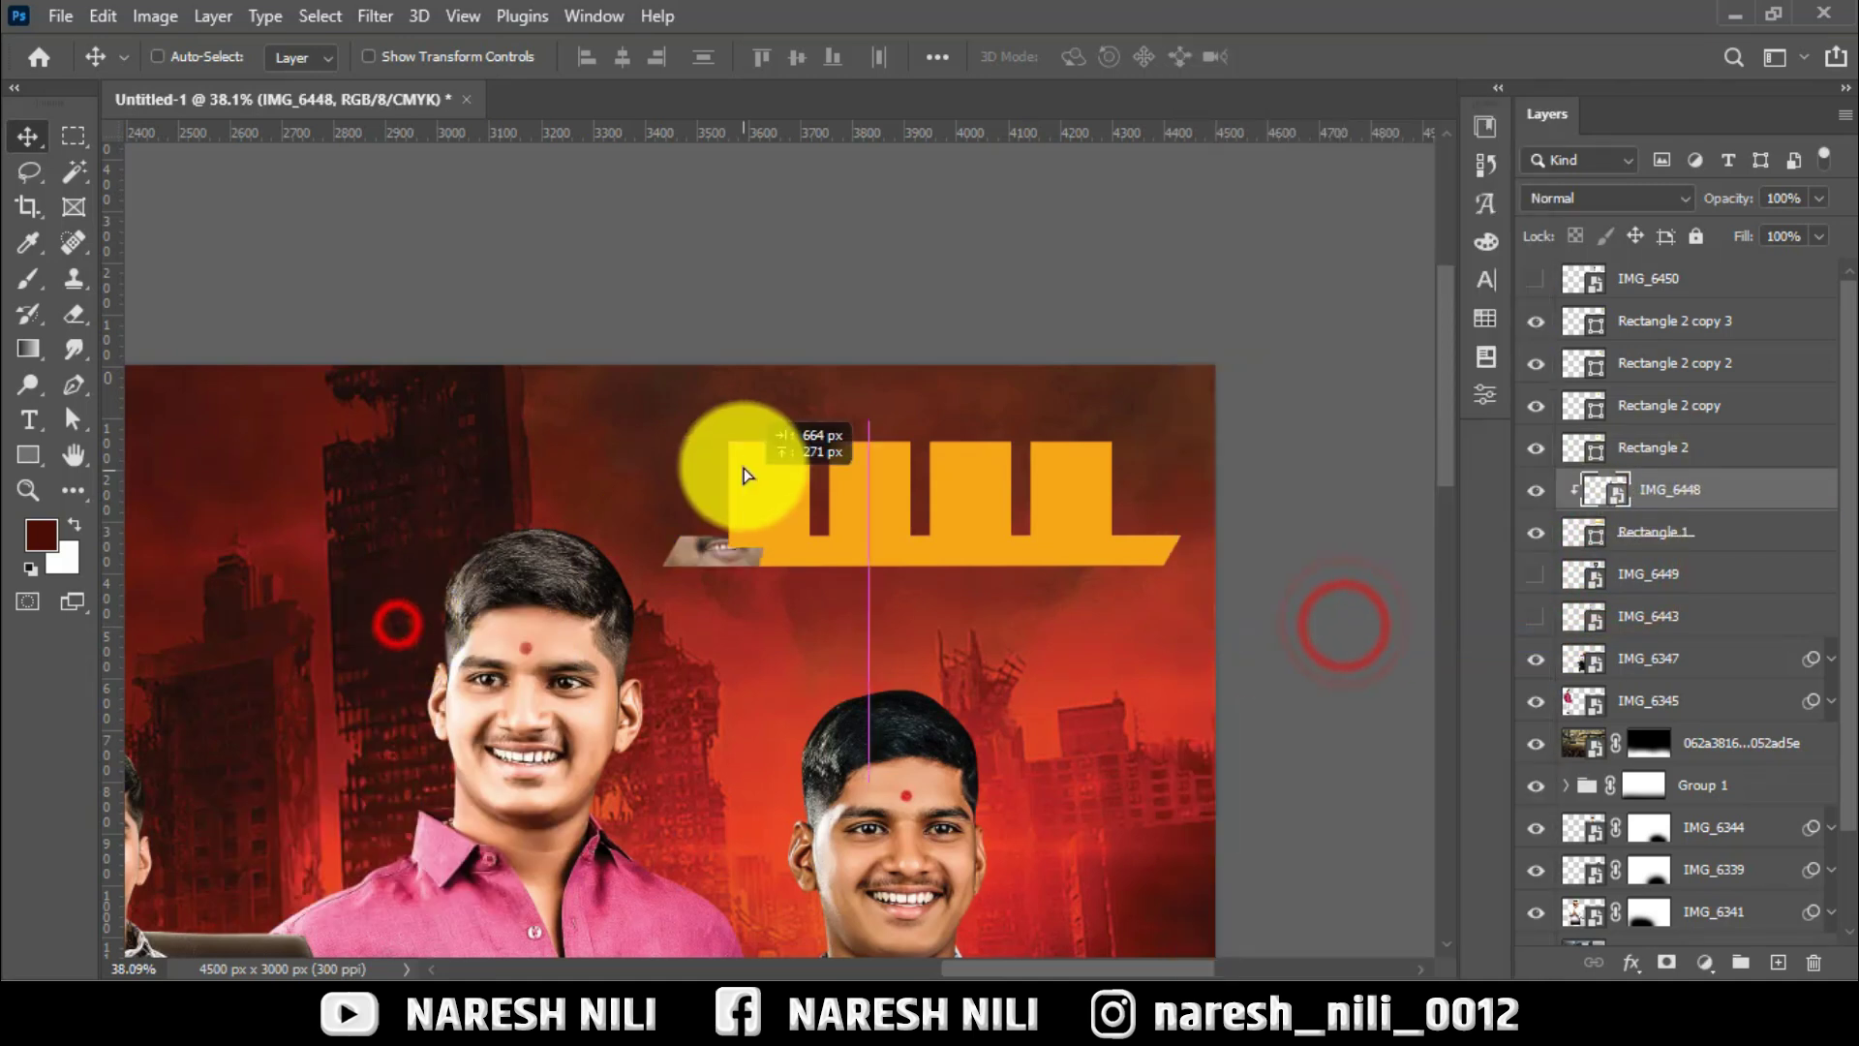
left_click_drag(1653, 489, 1653, 440)
right_click(1652, 446)
left_click(1432, 634)
Scale the grey-shirt photo down to block size and rotate it slightly.
key("ctrl+t")
mouse_move(963, 656)
left_mouse_down()
mouse_move(874, 495)
mouse_move(704, 693)
left_mouse_up()
left_click(1349, 56)
scroll(757, 454, "up", 5)
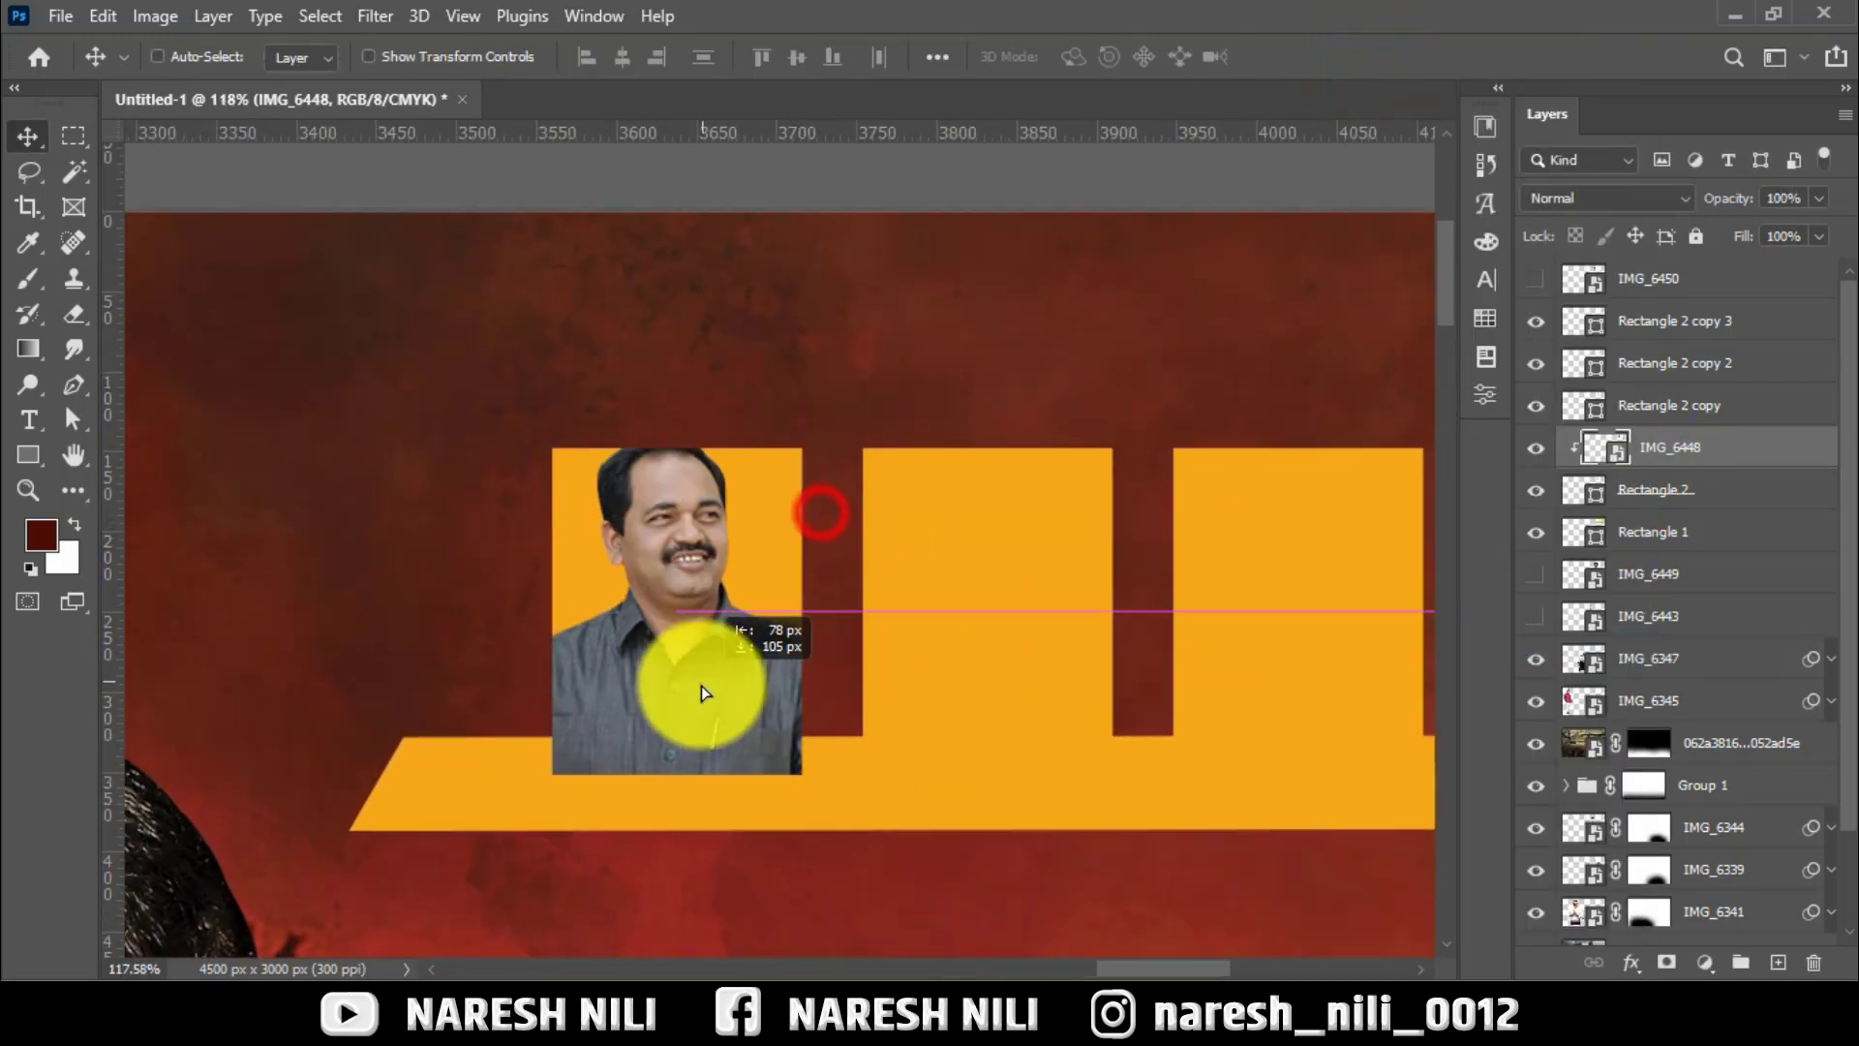
key("ctrl+t")
left_click_drag(838, 787, 939, 760)
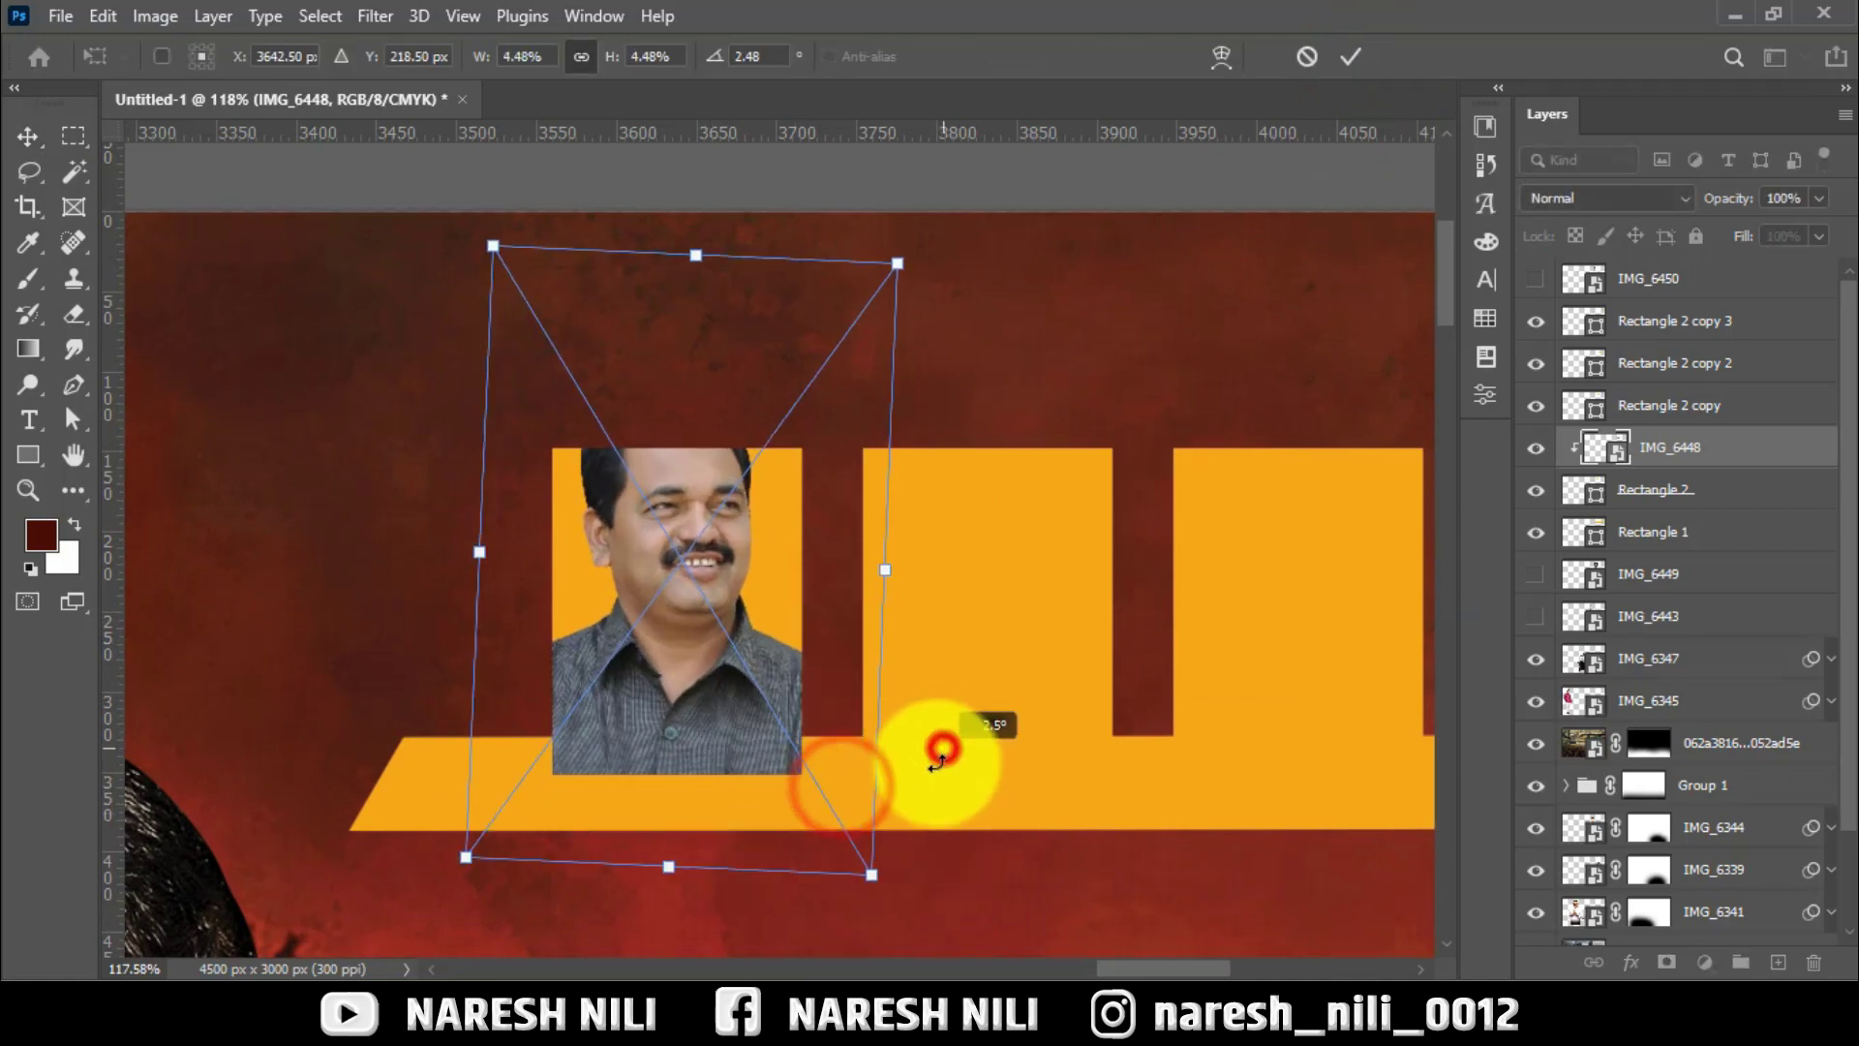
left_click(1349, 56)
Swap the clip for a first-block layer mask and raise the white-shirt photo above the second block.
right_click(1659, 453)
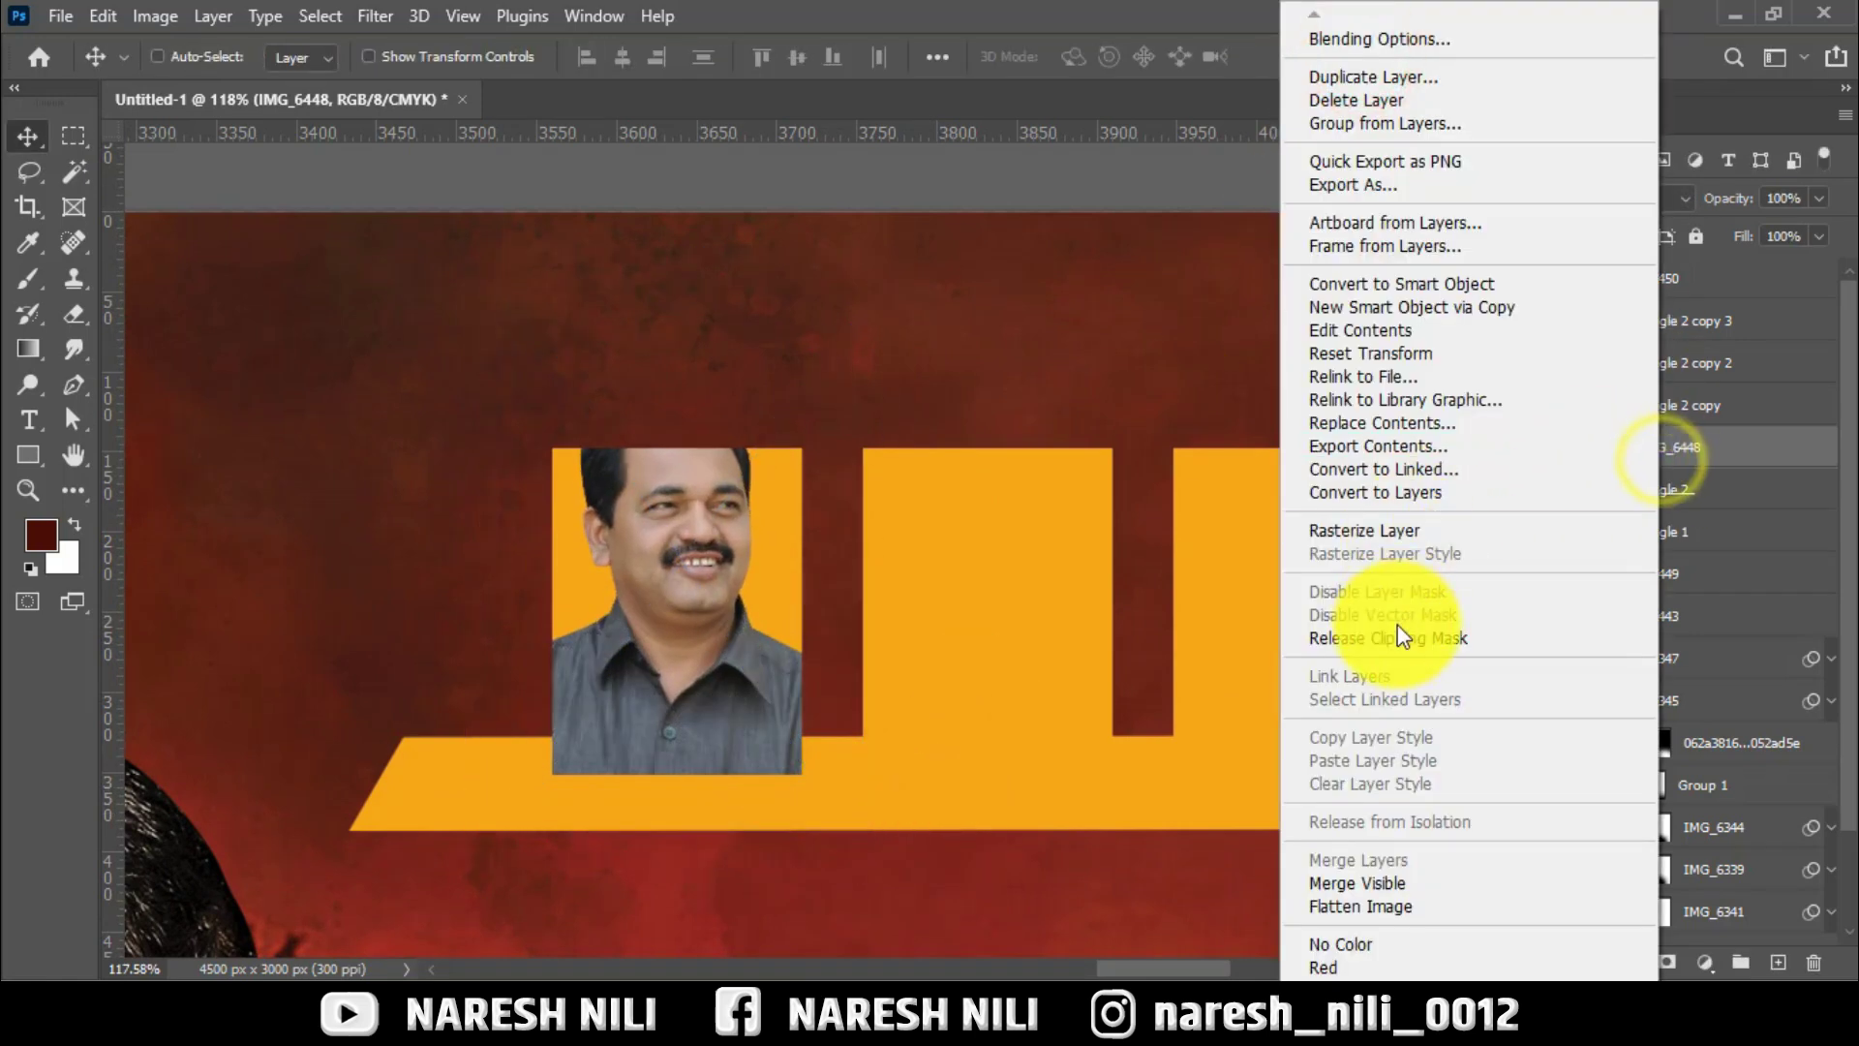
left_click(1397, 637)
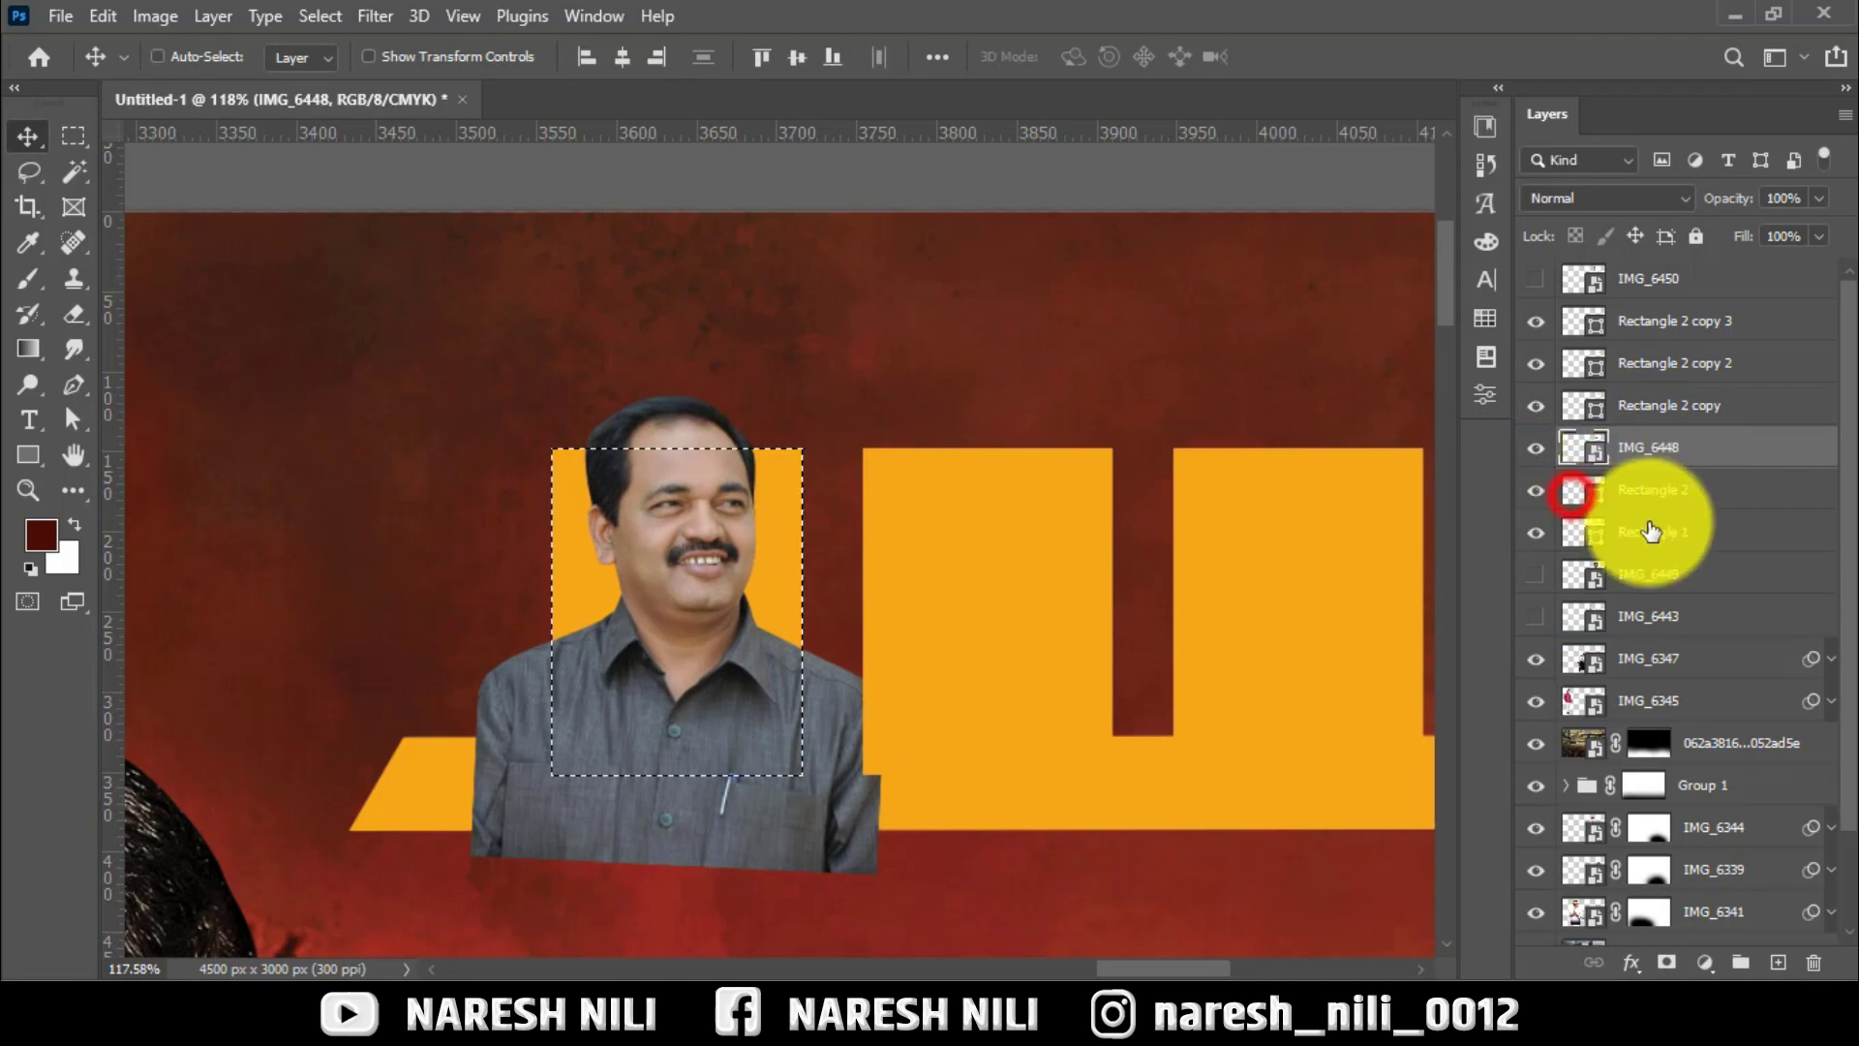
left_click(1665, 961)
left_click(1667, 962)
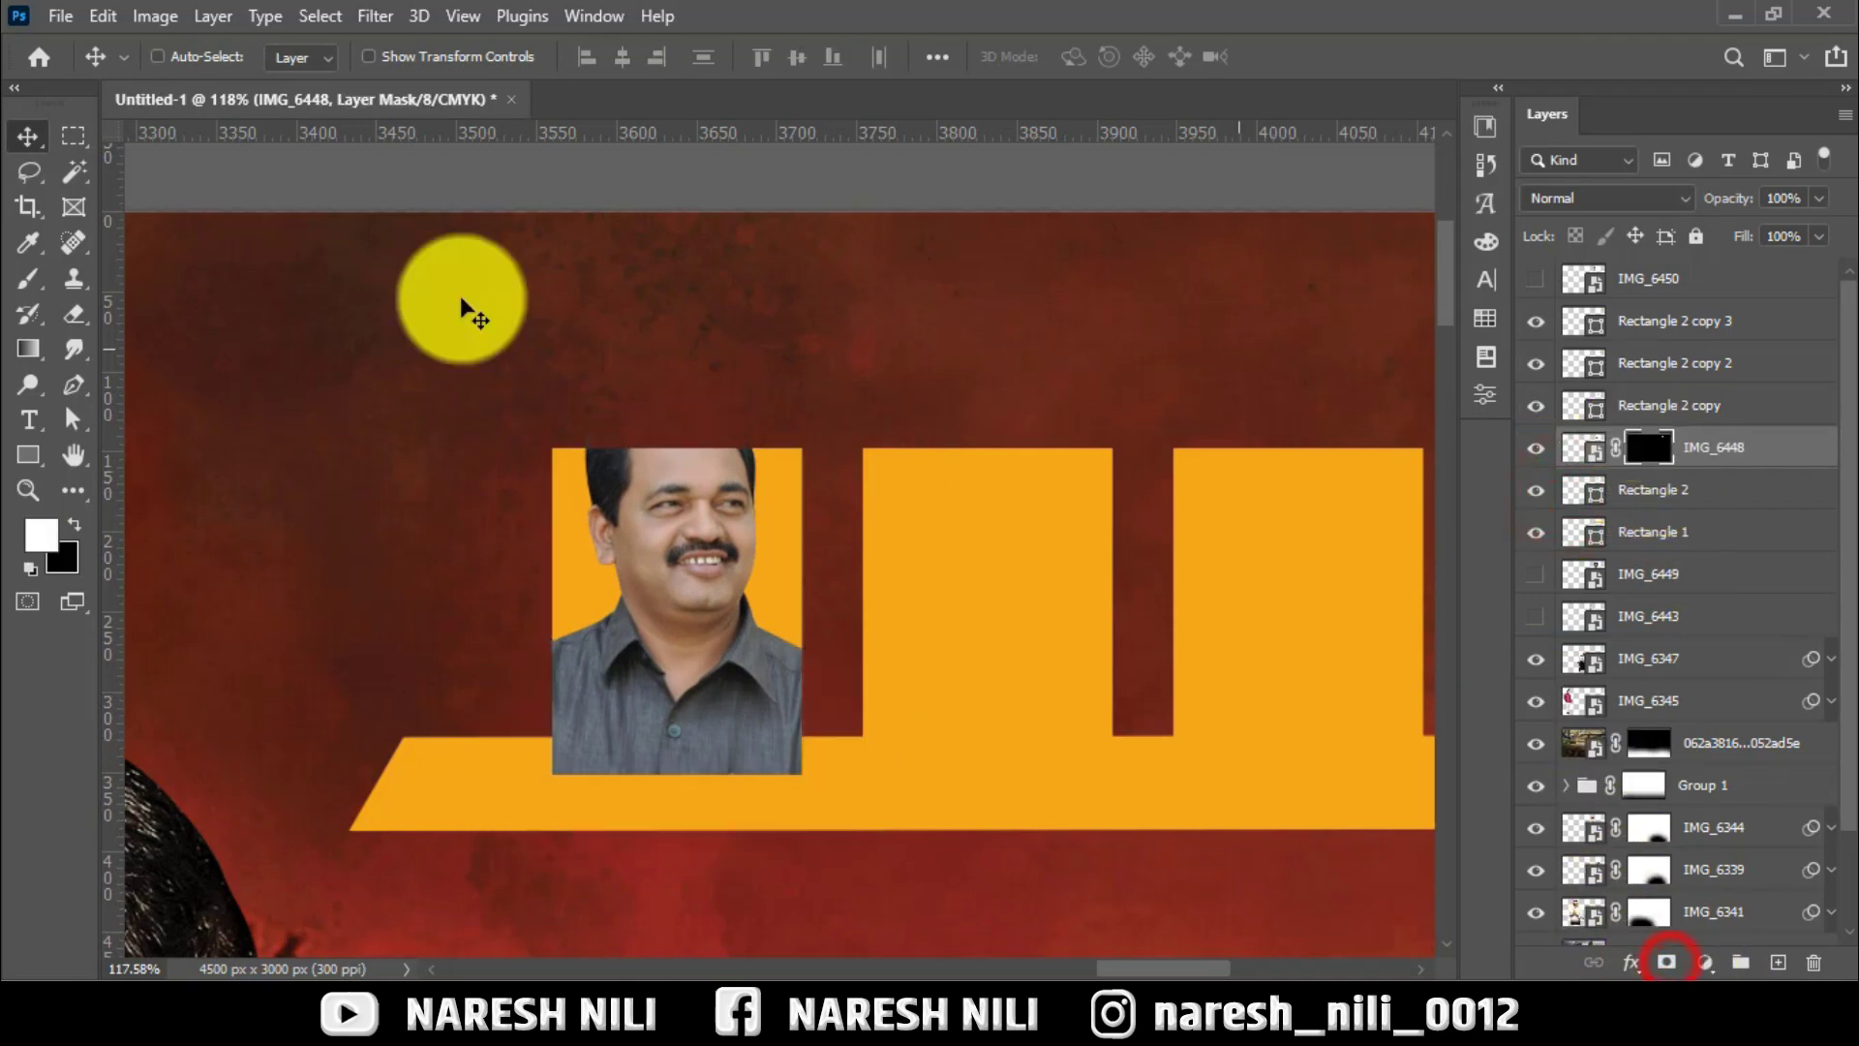
left_click(29, 276)
right_click(847, 426)
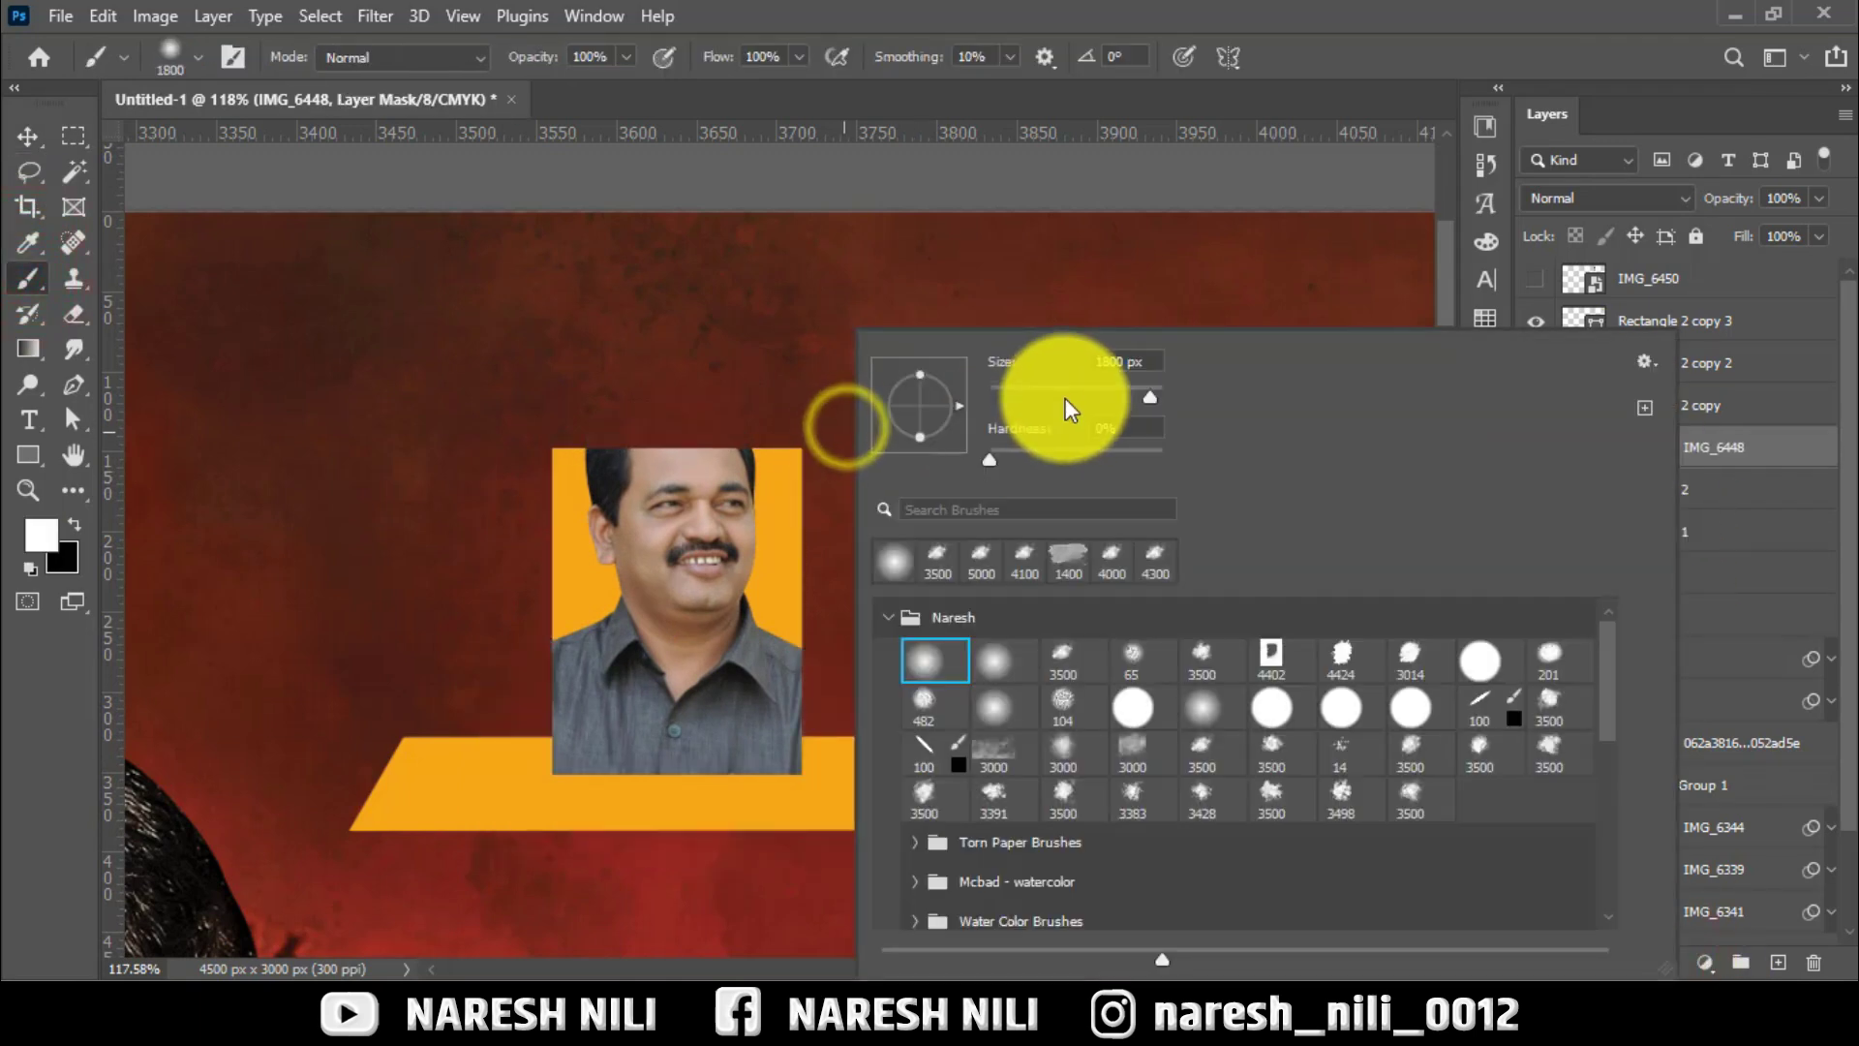
left_click(27, 279)
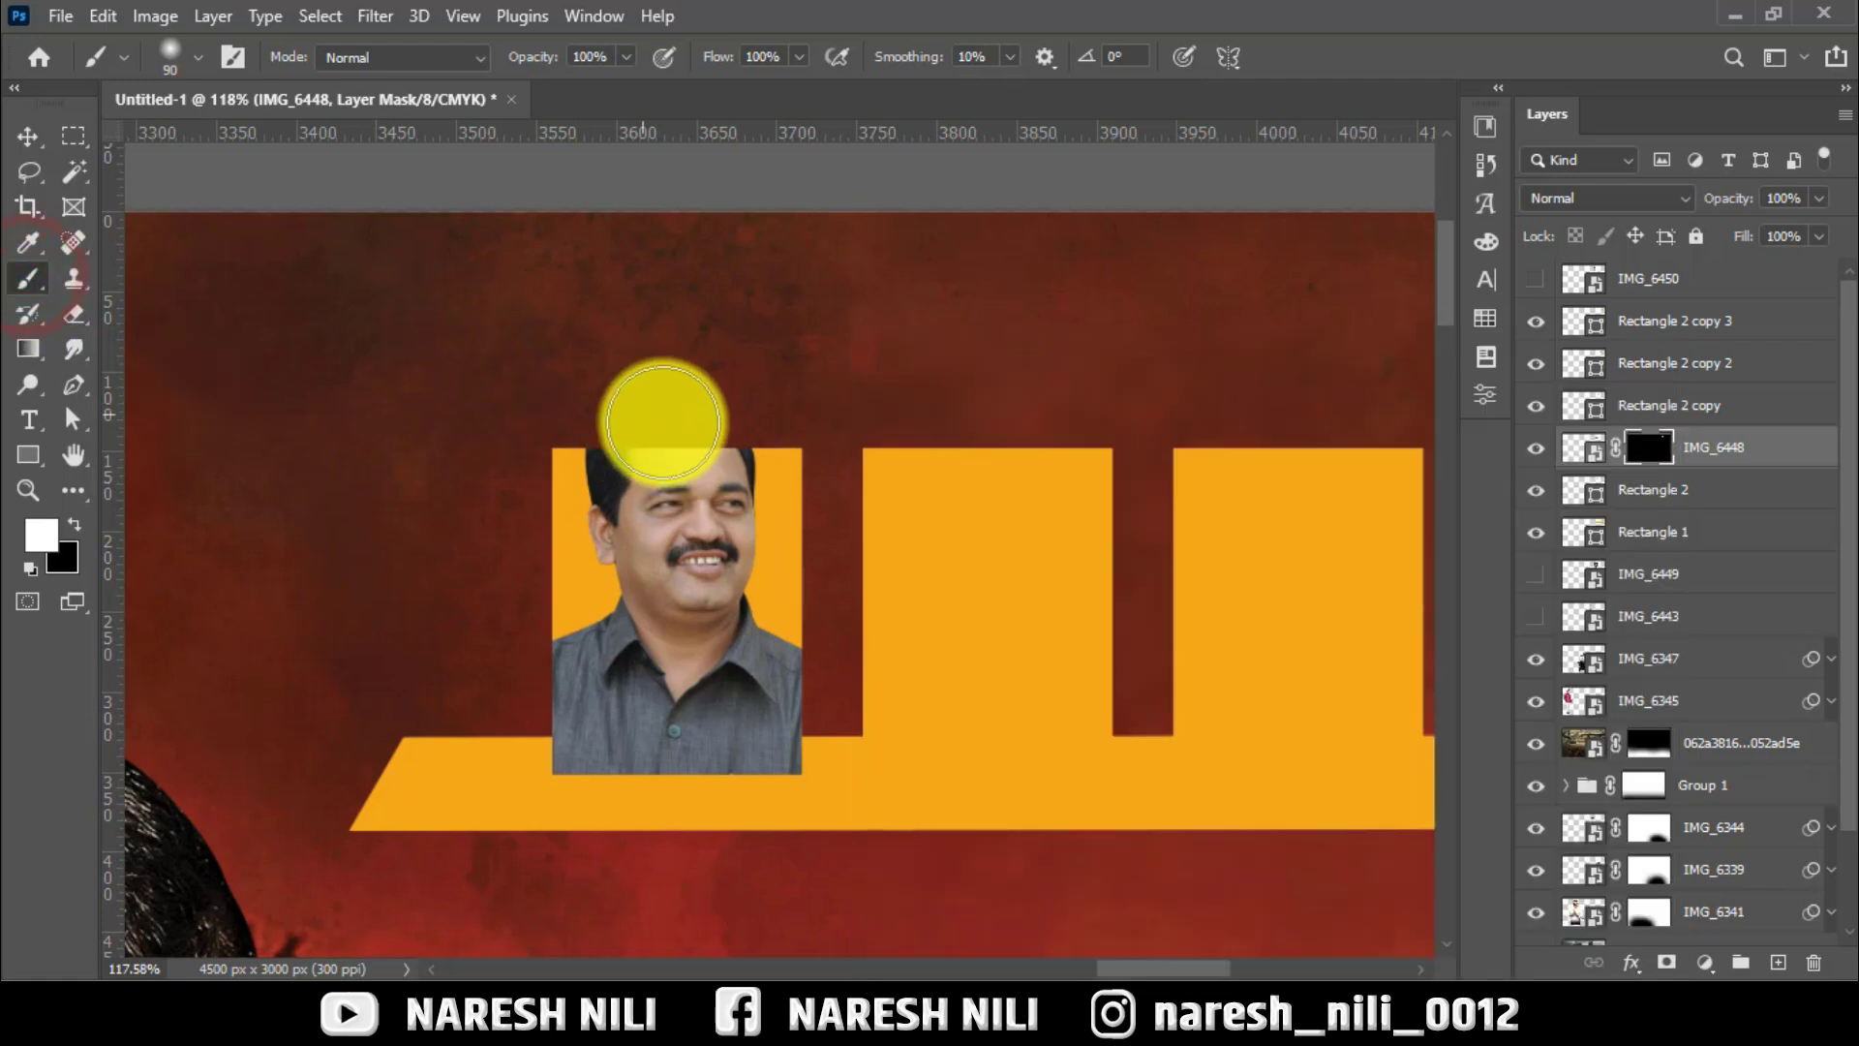
left_click(27, 137)
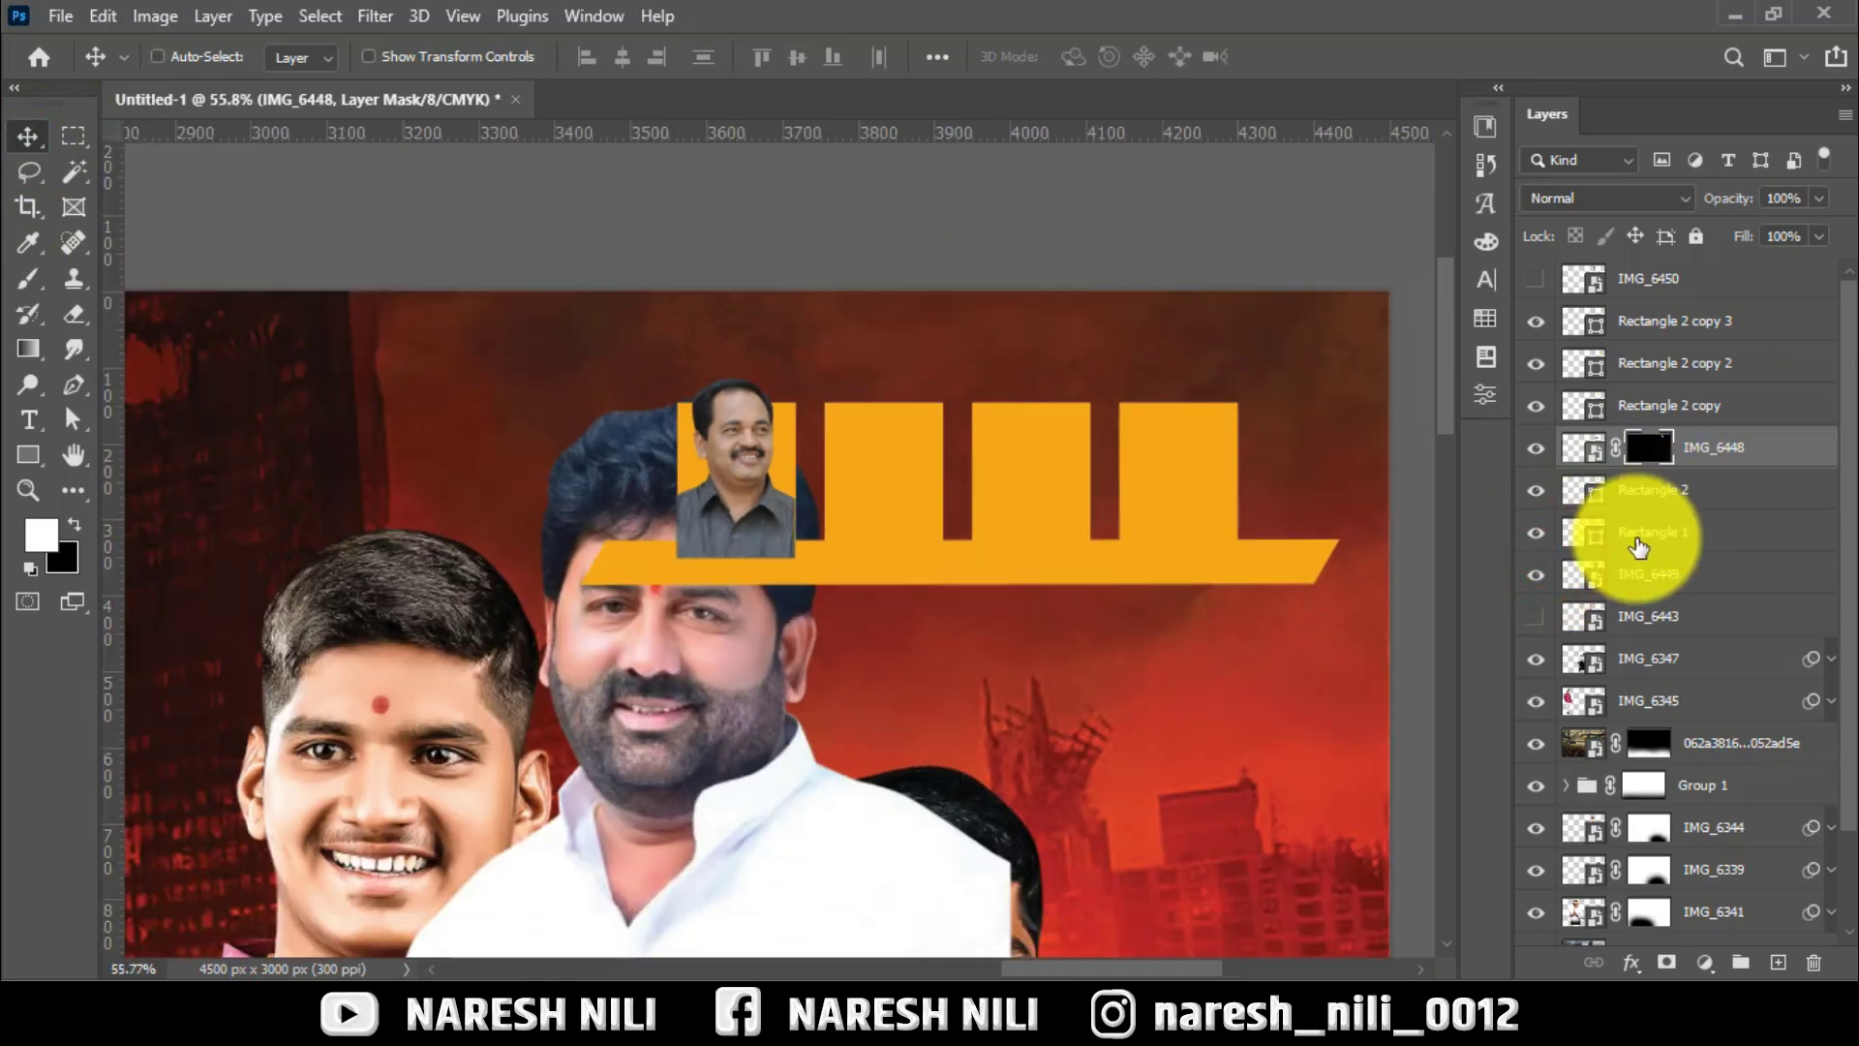
left_click_drag(1642, 539, 1648, 399)
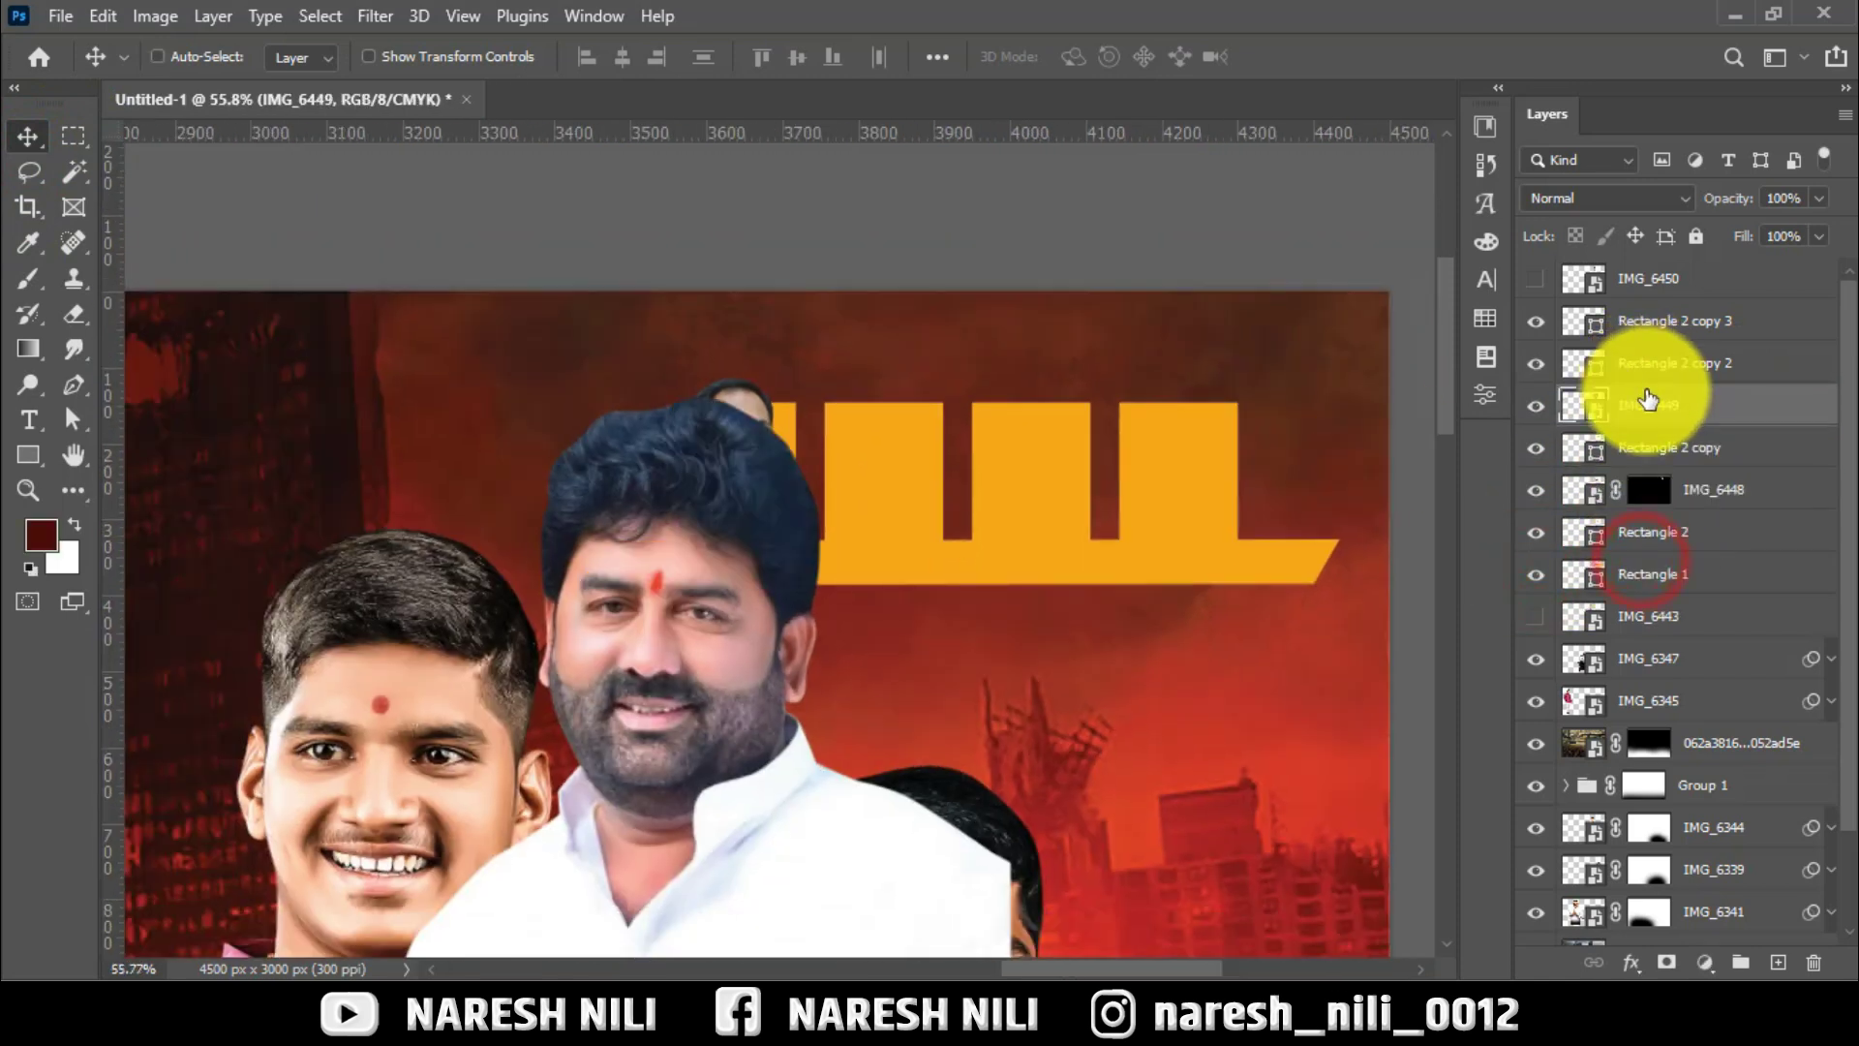
Scale and position the white-shirt photo over the second orange block.
key("ctrl+t")
left_click_drag(751, 714, 933, 490)
left_click_drag(1181, 816, 1000, 561)
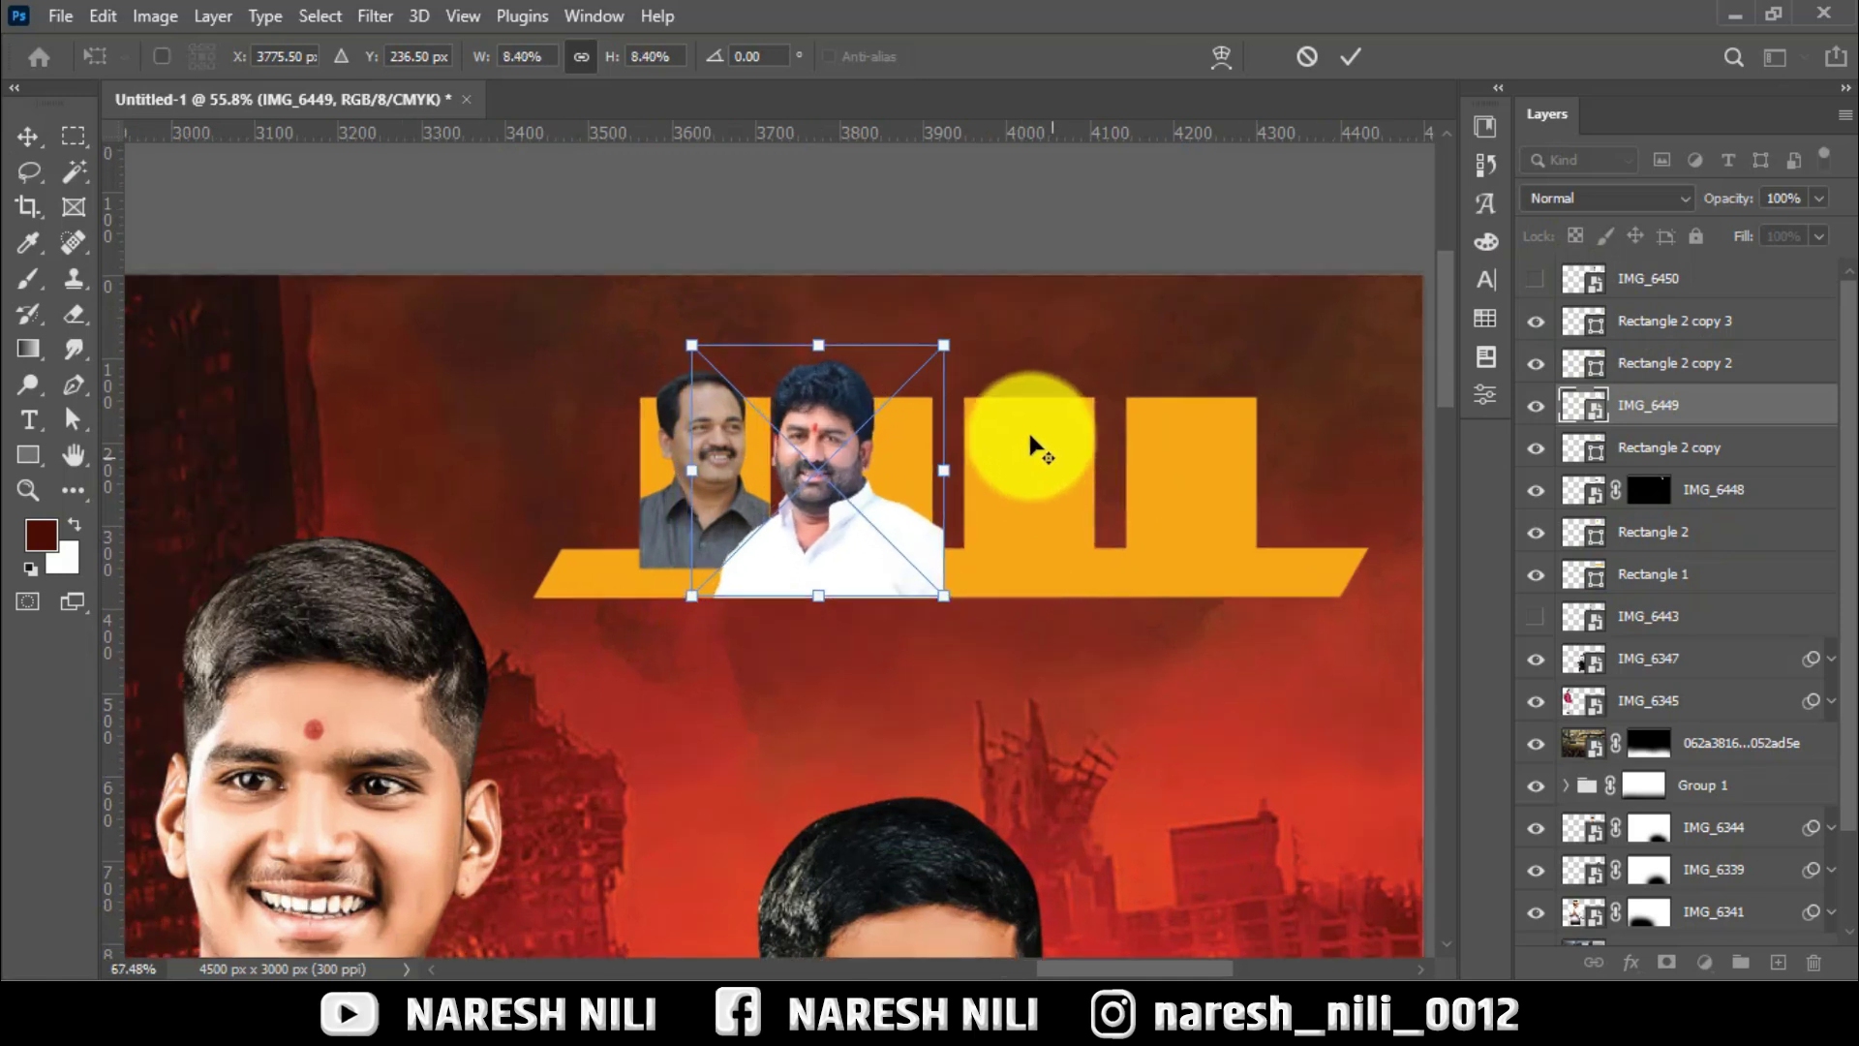
scroll(968, 455, "up", 3)
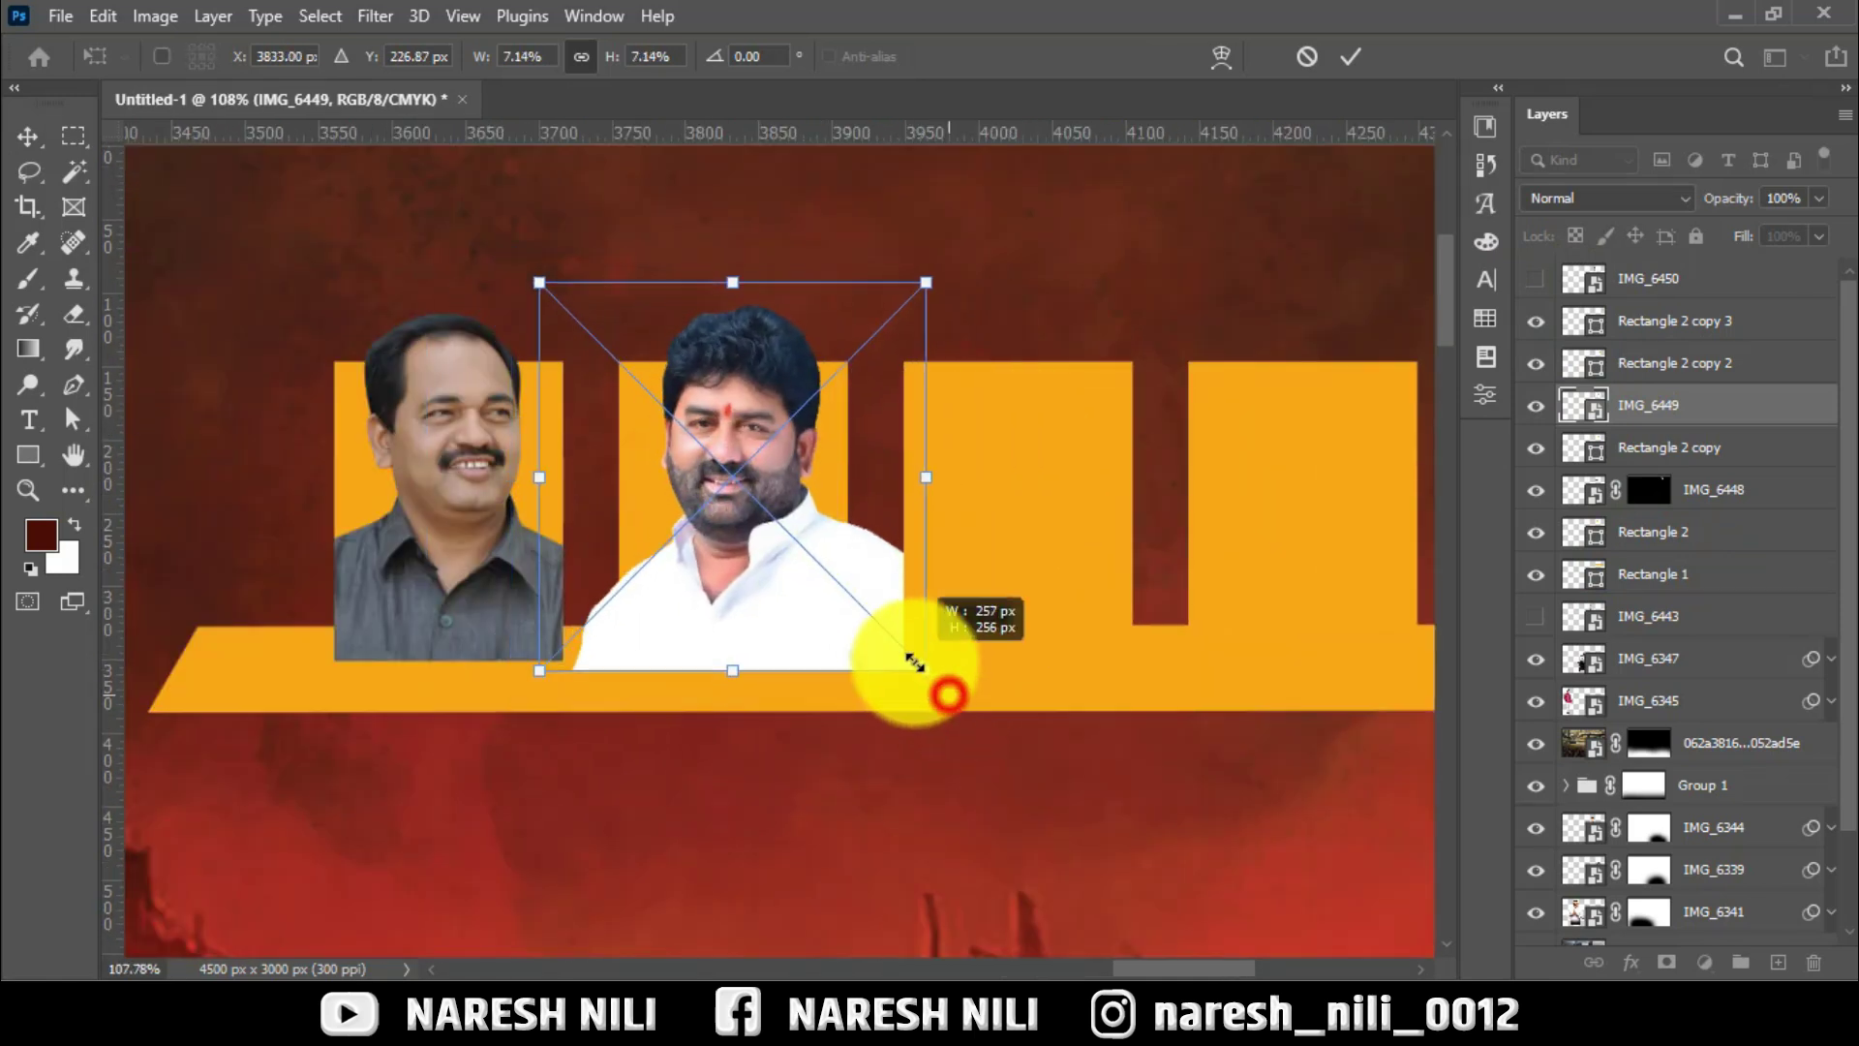
left_click_drag(939, 693, 903, 659)
left_click(1356, 58)
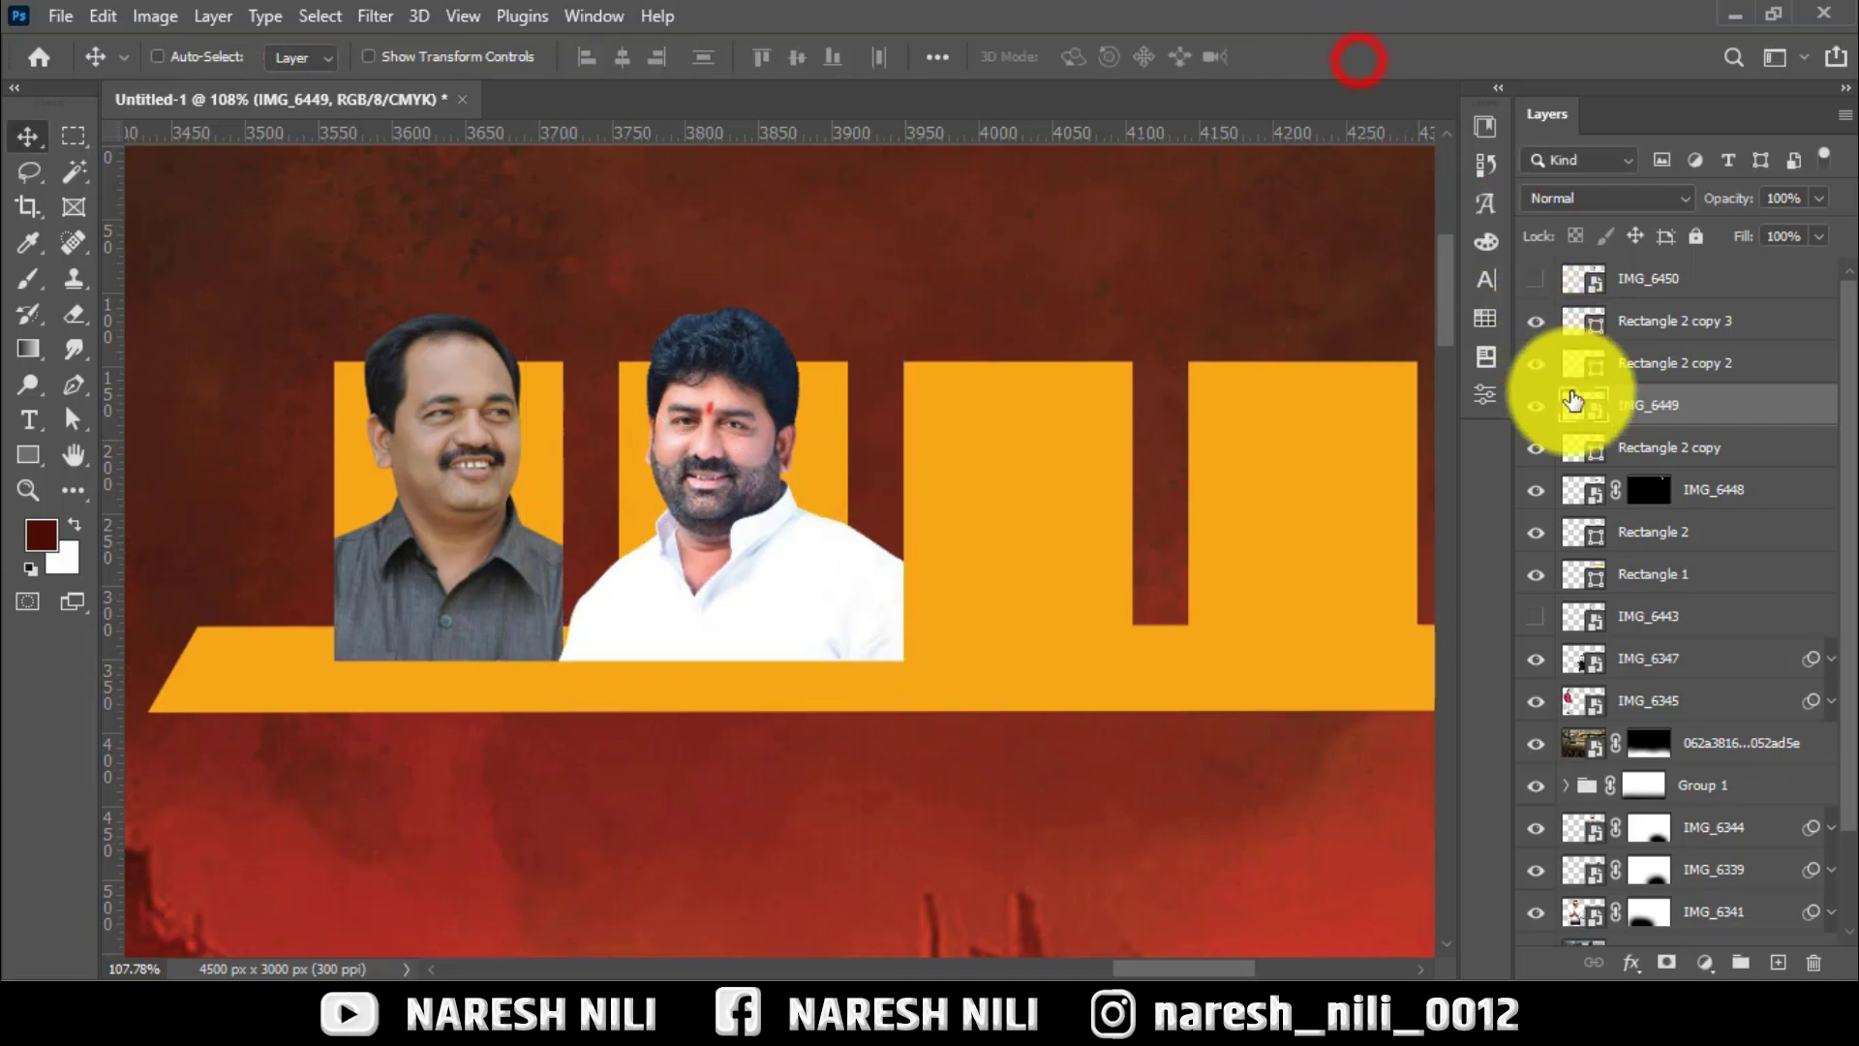
Mask the photo to the second block's shape and raise the seated man's photo.
left_click(1666, 962)
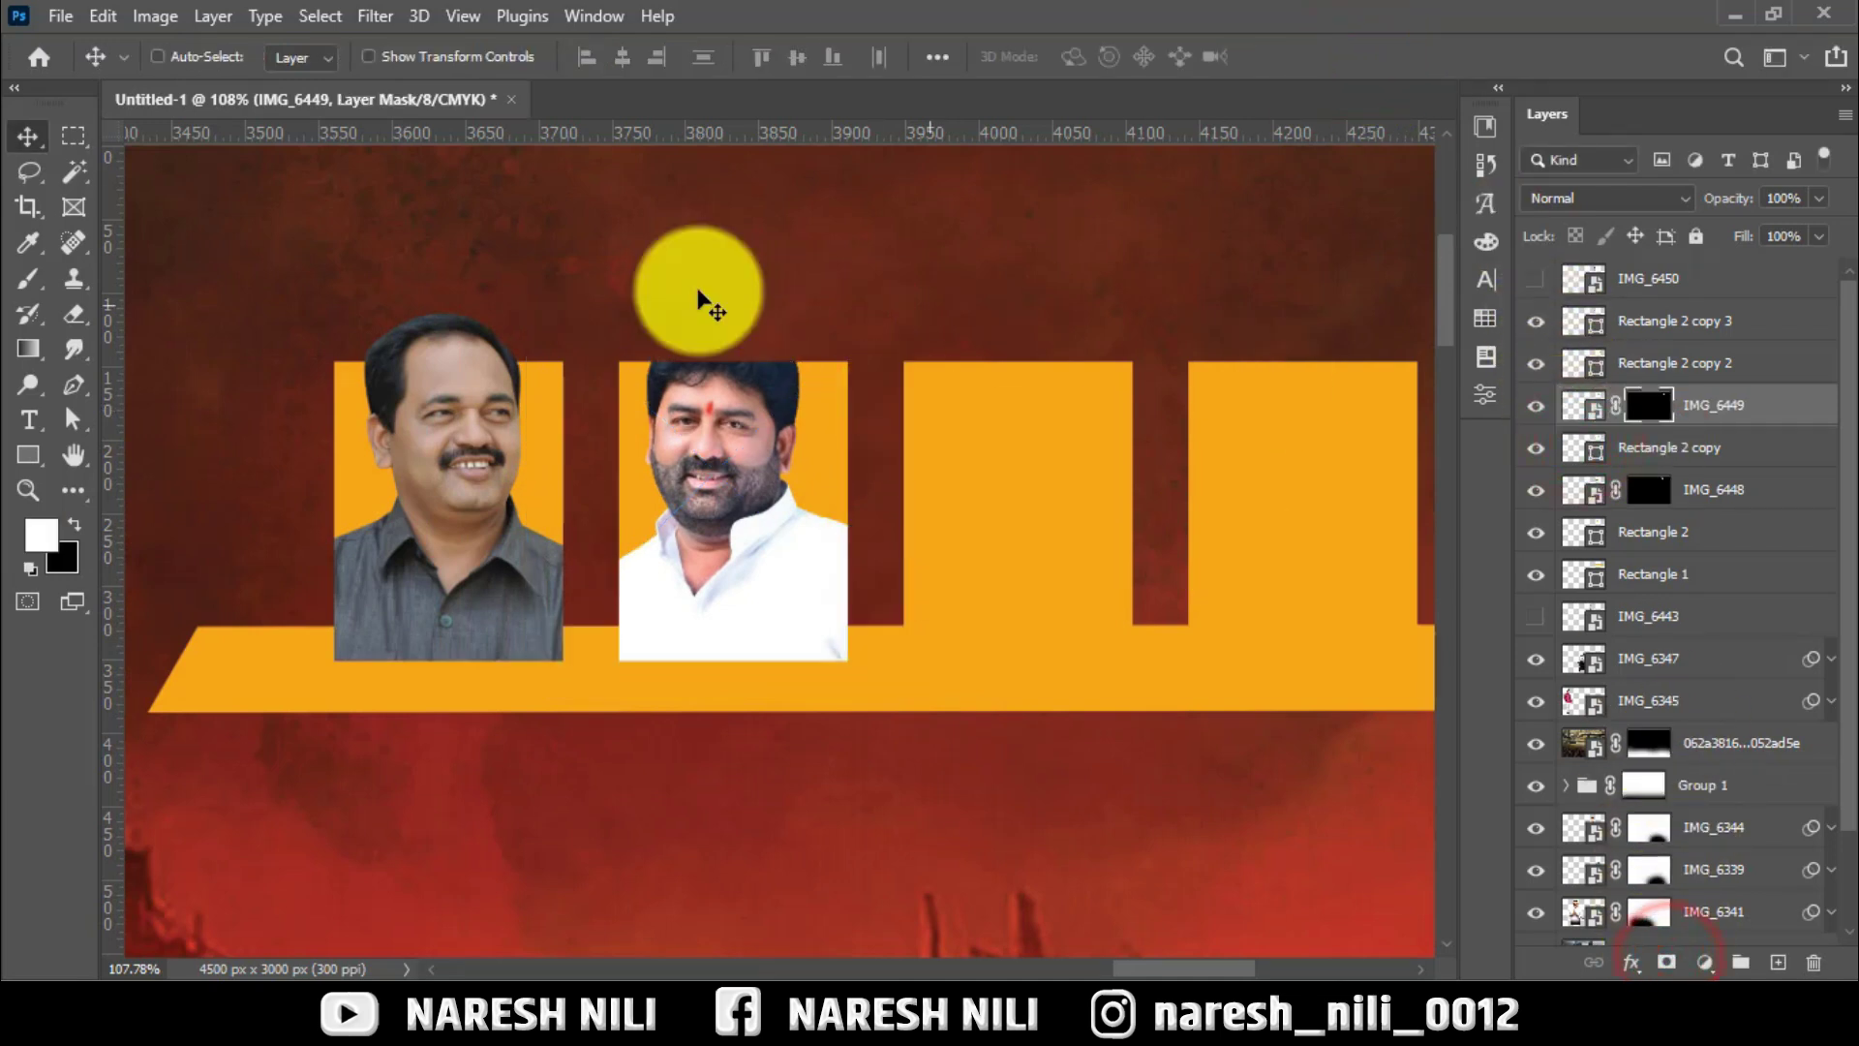
key("b")
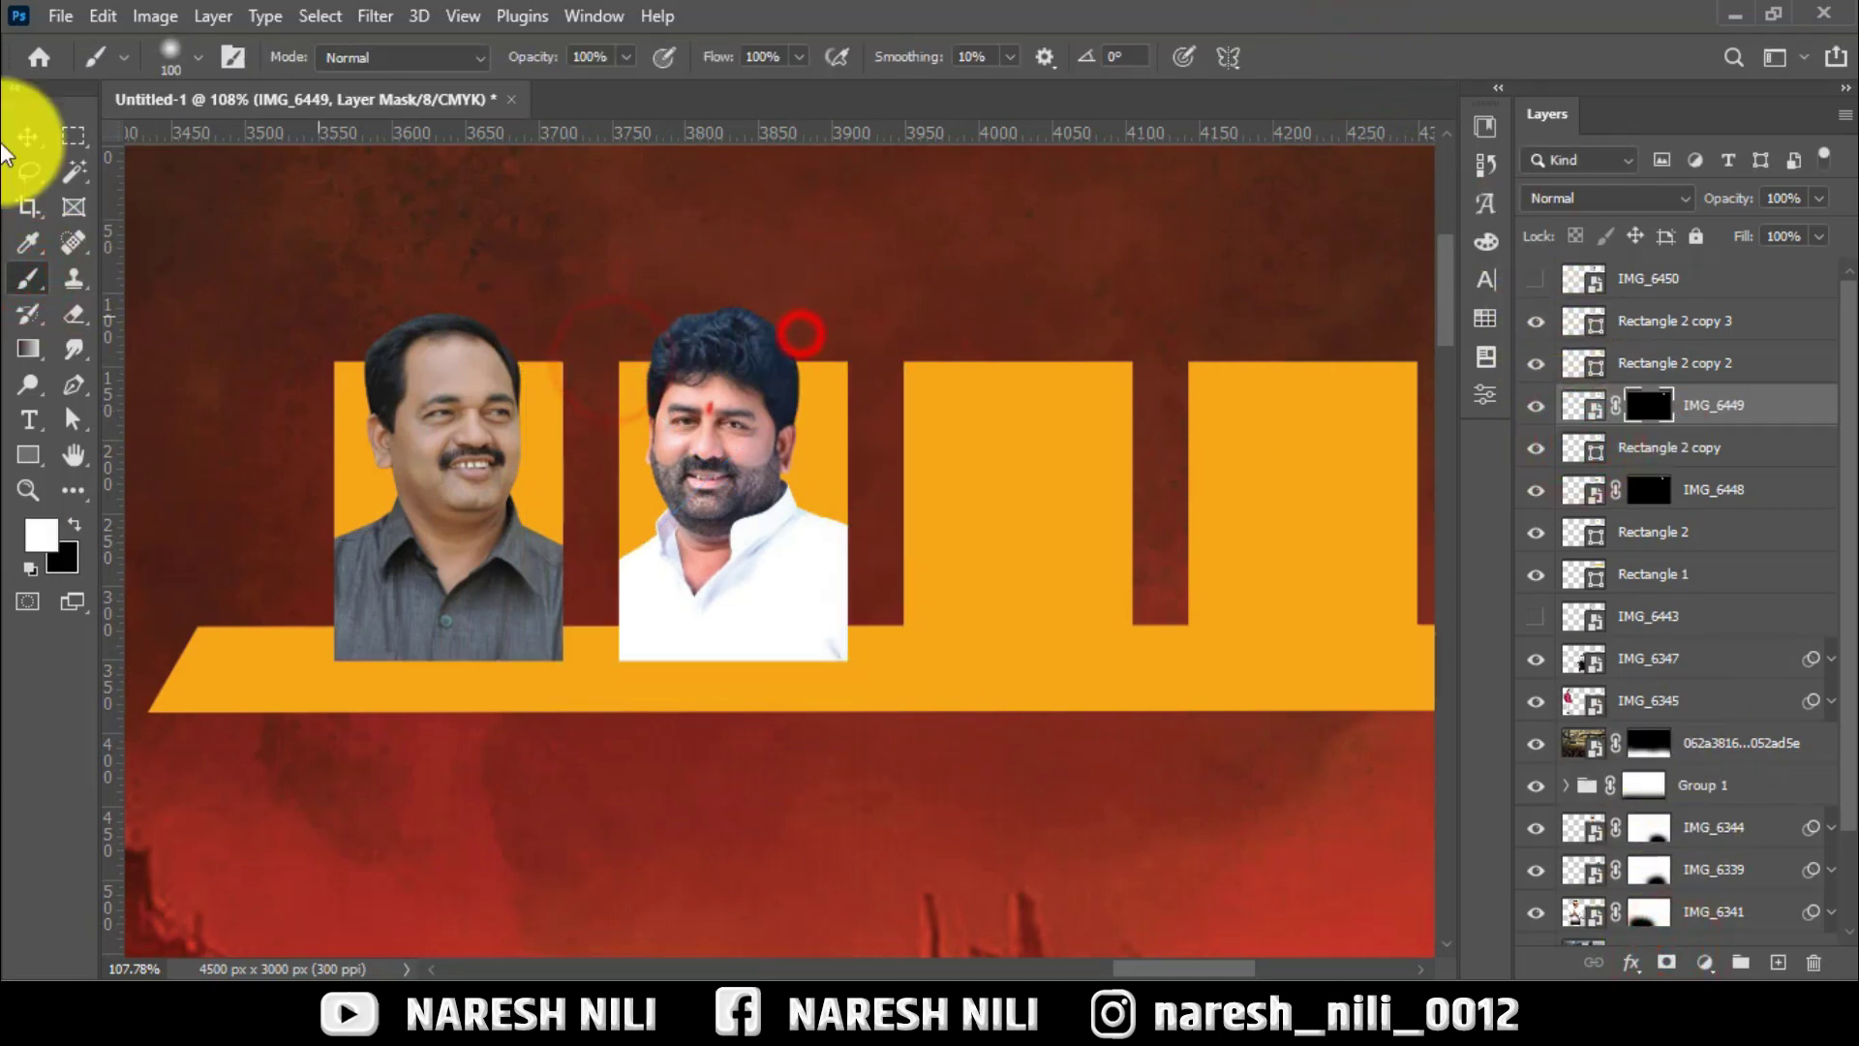
left_click(28, 136)
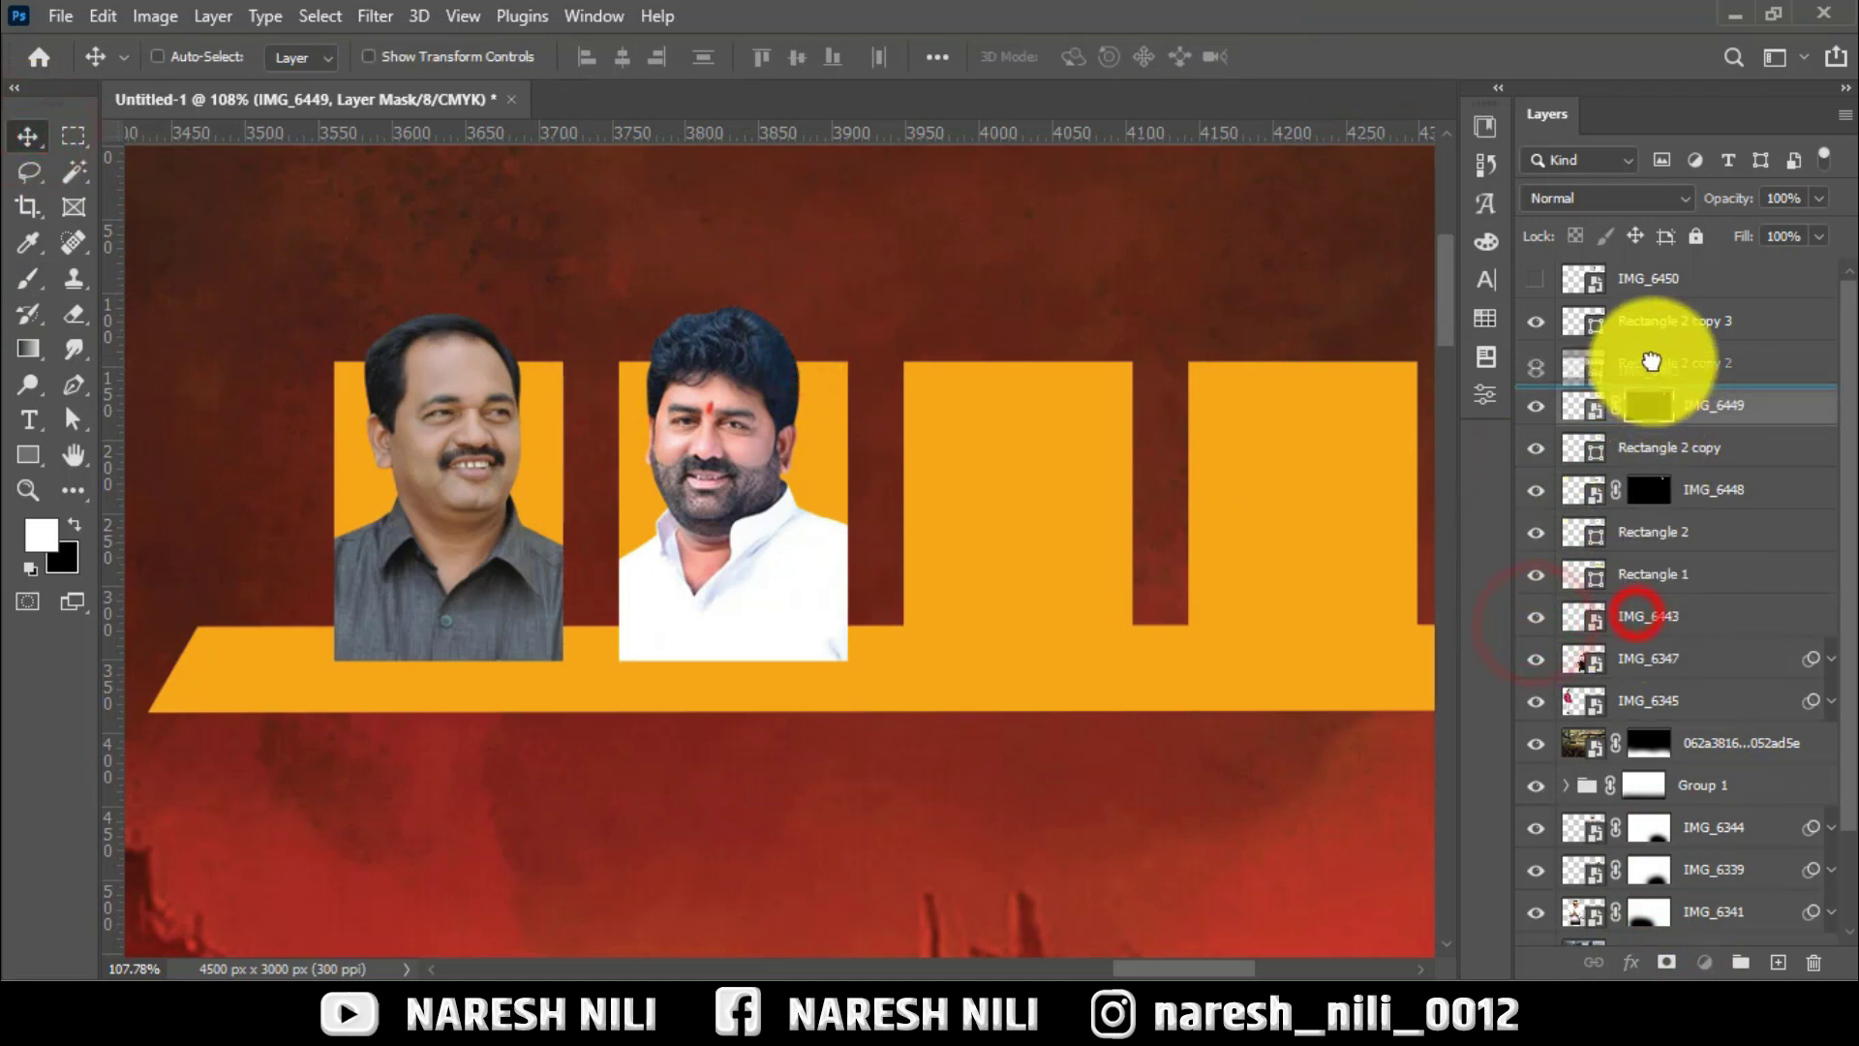
left_click_drag(1631, 625, 1652, 344)
scroll(1053, 407, "down", 4)
Move the seated man's photo onto the banner, shrink it, and raise its layer above the rightmost block.
key("ctrl+t")
left_click_drag(513, 627, 1367, 463)
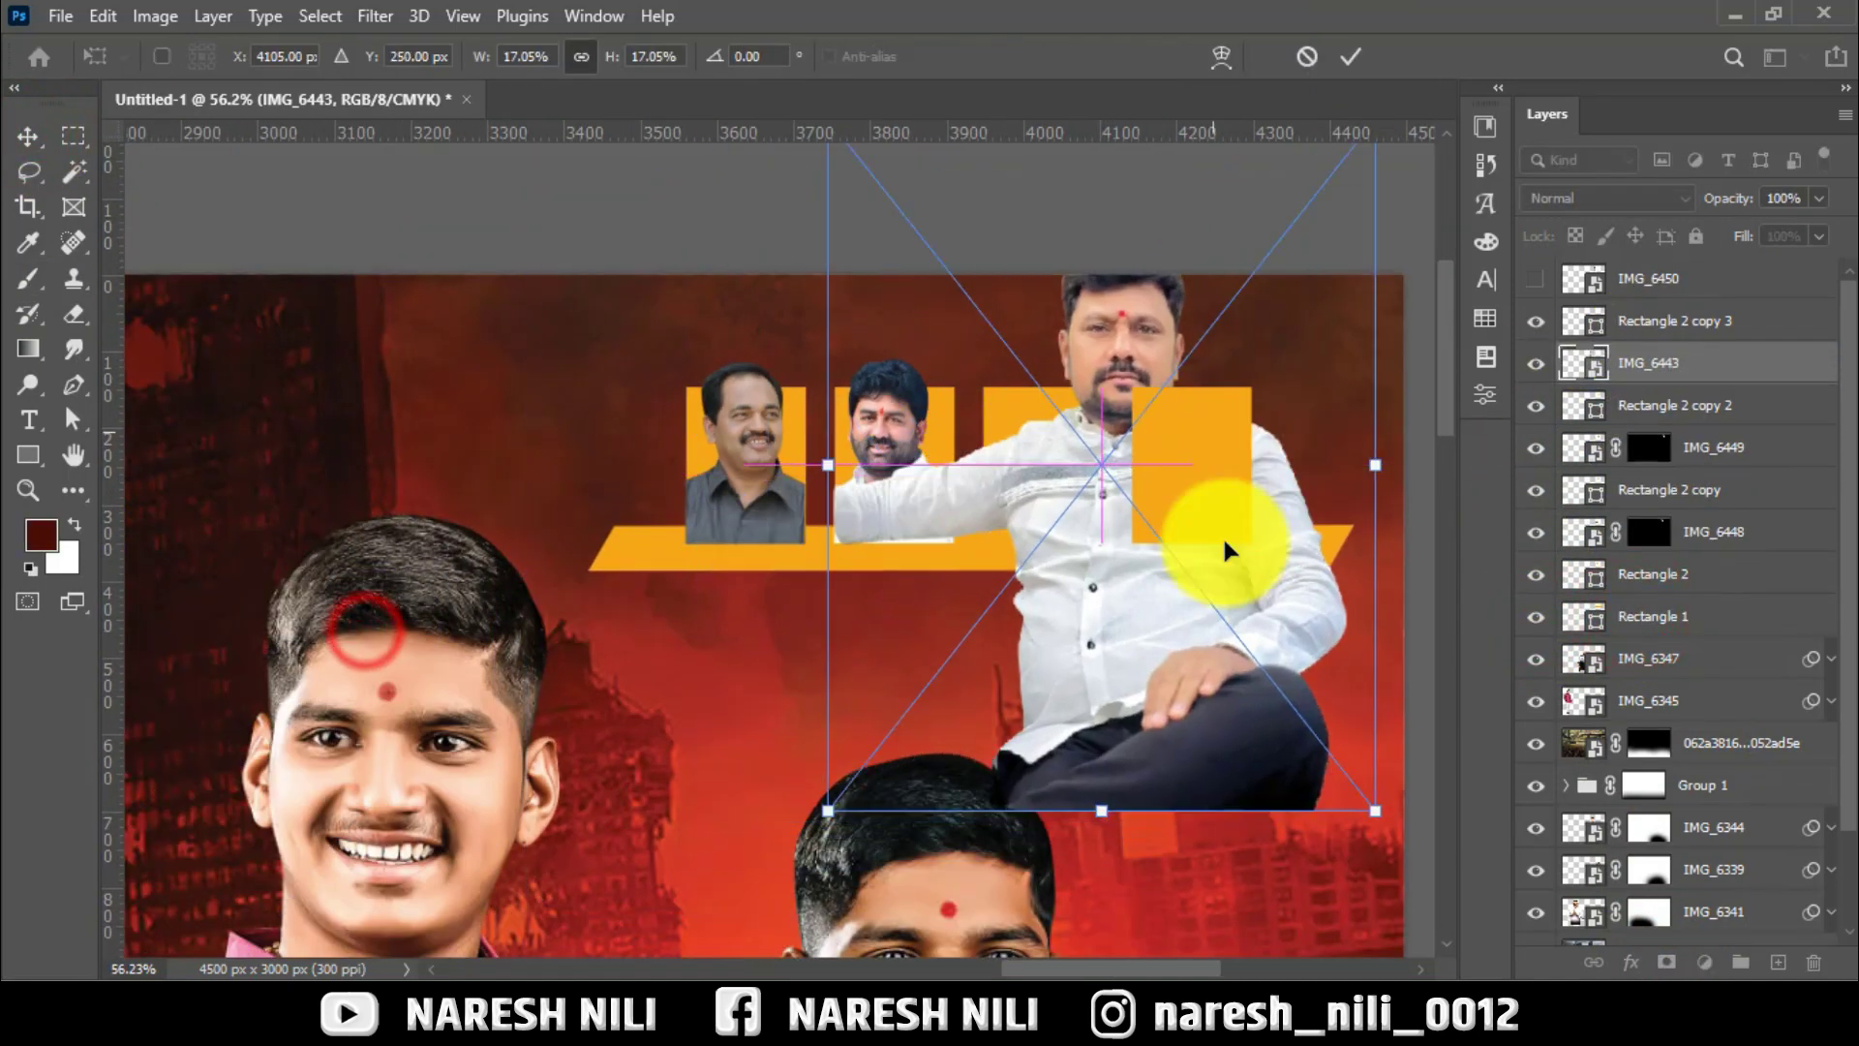
mouse_move(1369, 810)
left_mouse_down()
mouse_move(1289, 630)
mouse_move(1243, 644)
left_mouse_up()
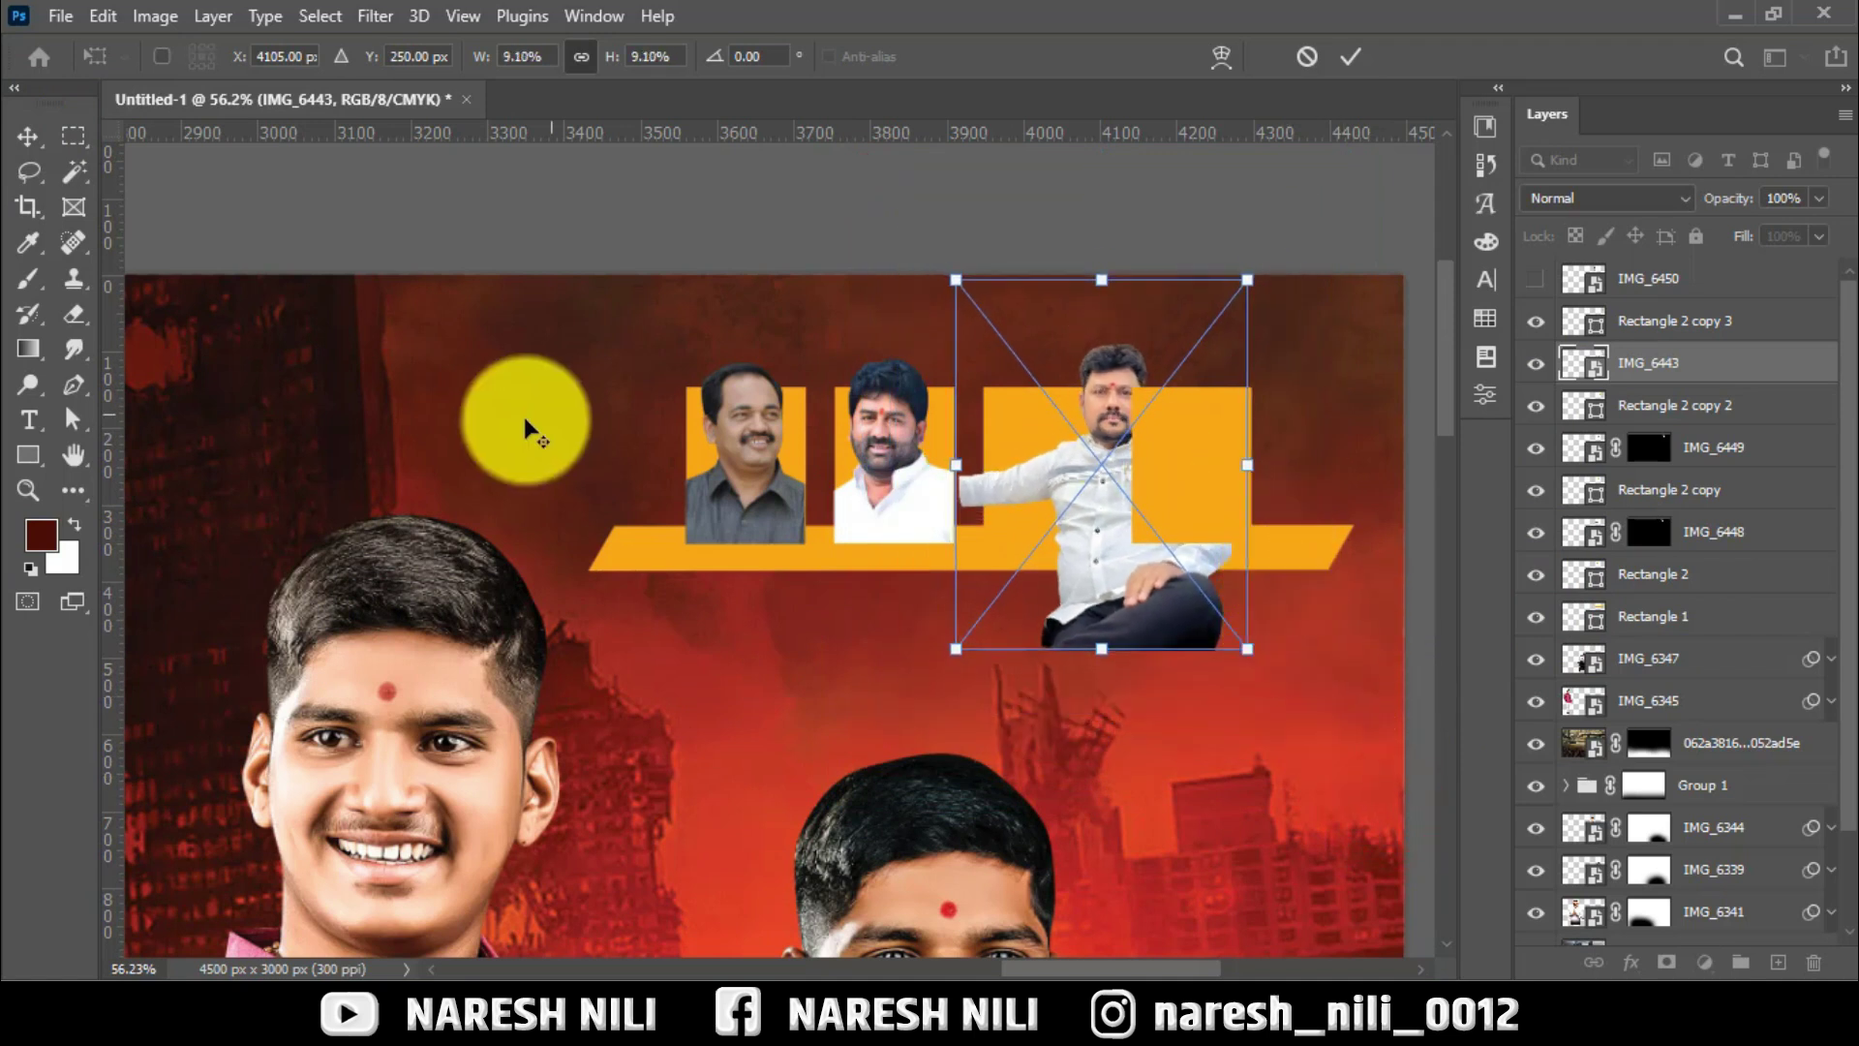
scroll(527, 414, "right", 3)
scroll(1298, 261, "up", 2)
left_click_drag(1639, 354, 1646, 315)
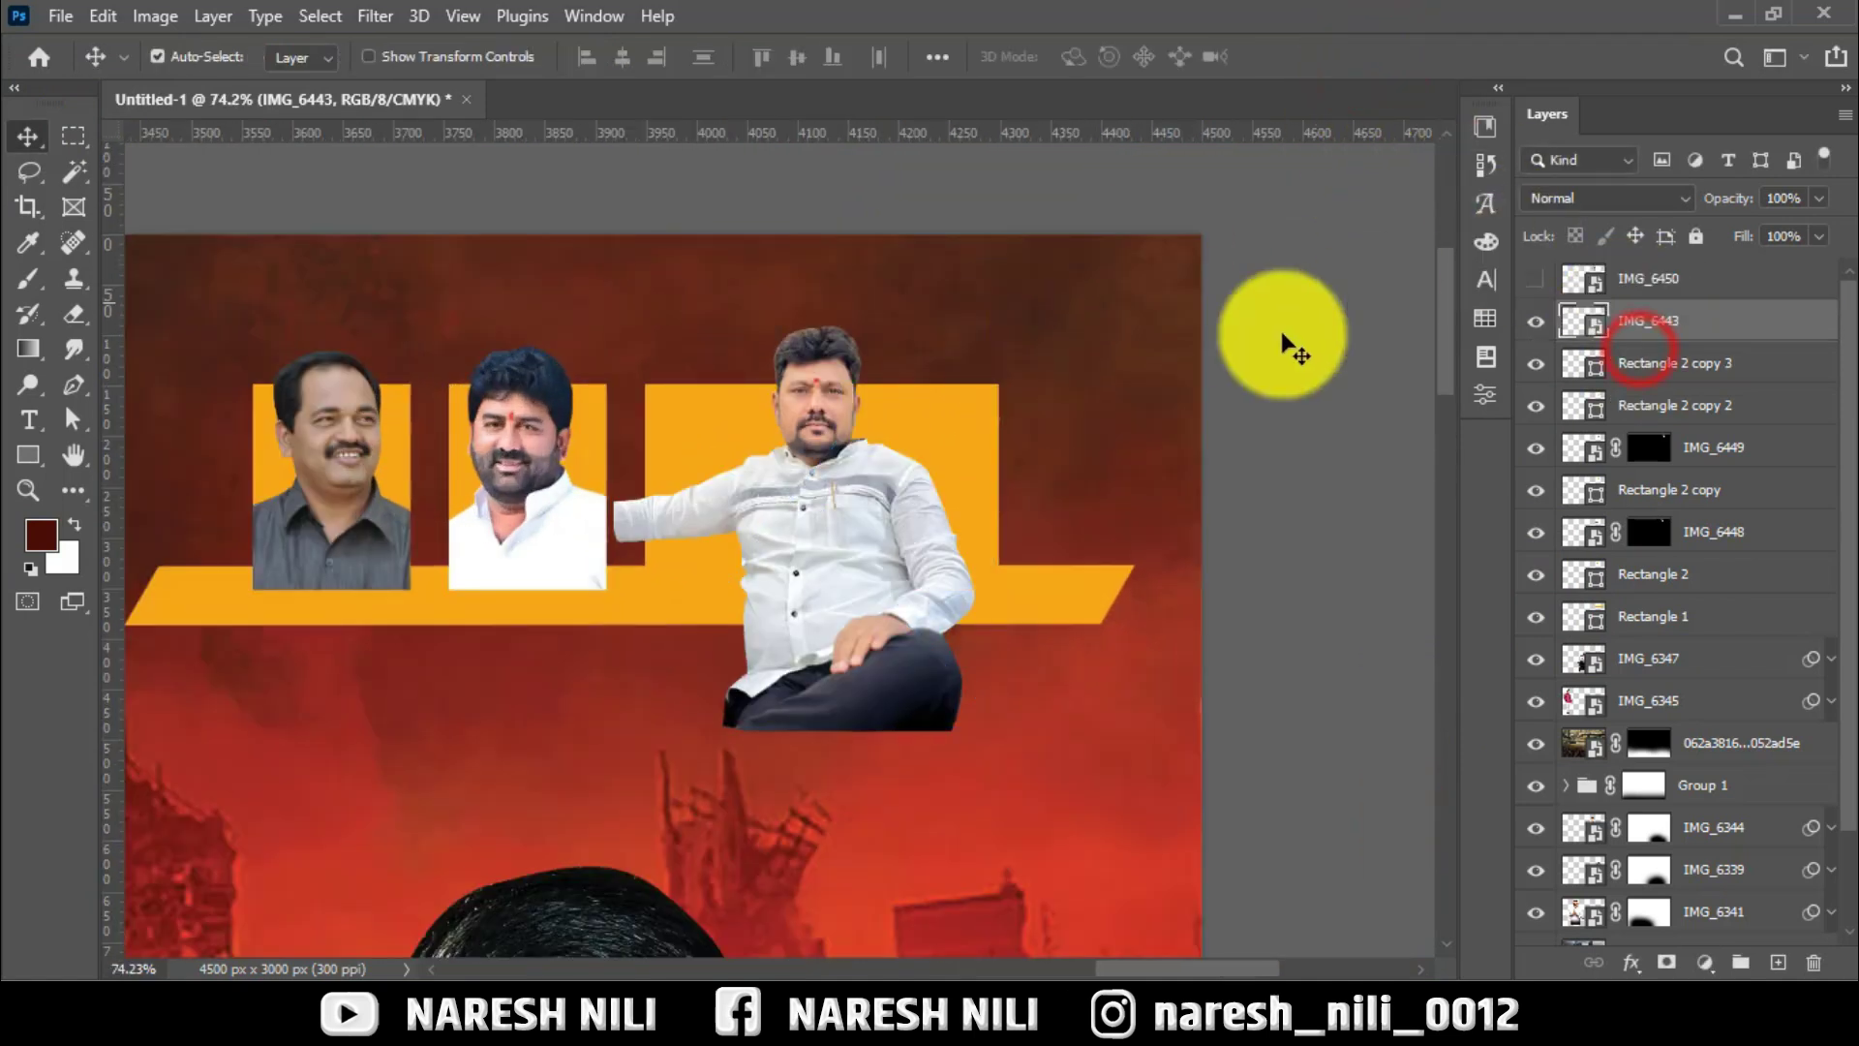
Rescale and position the seated man's photo over the rightmost orange block.
key("ctrl+t")
left_click_drag(1008, 738, 1088, 760)
left_click_drag(962, 545, 1038, 591)
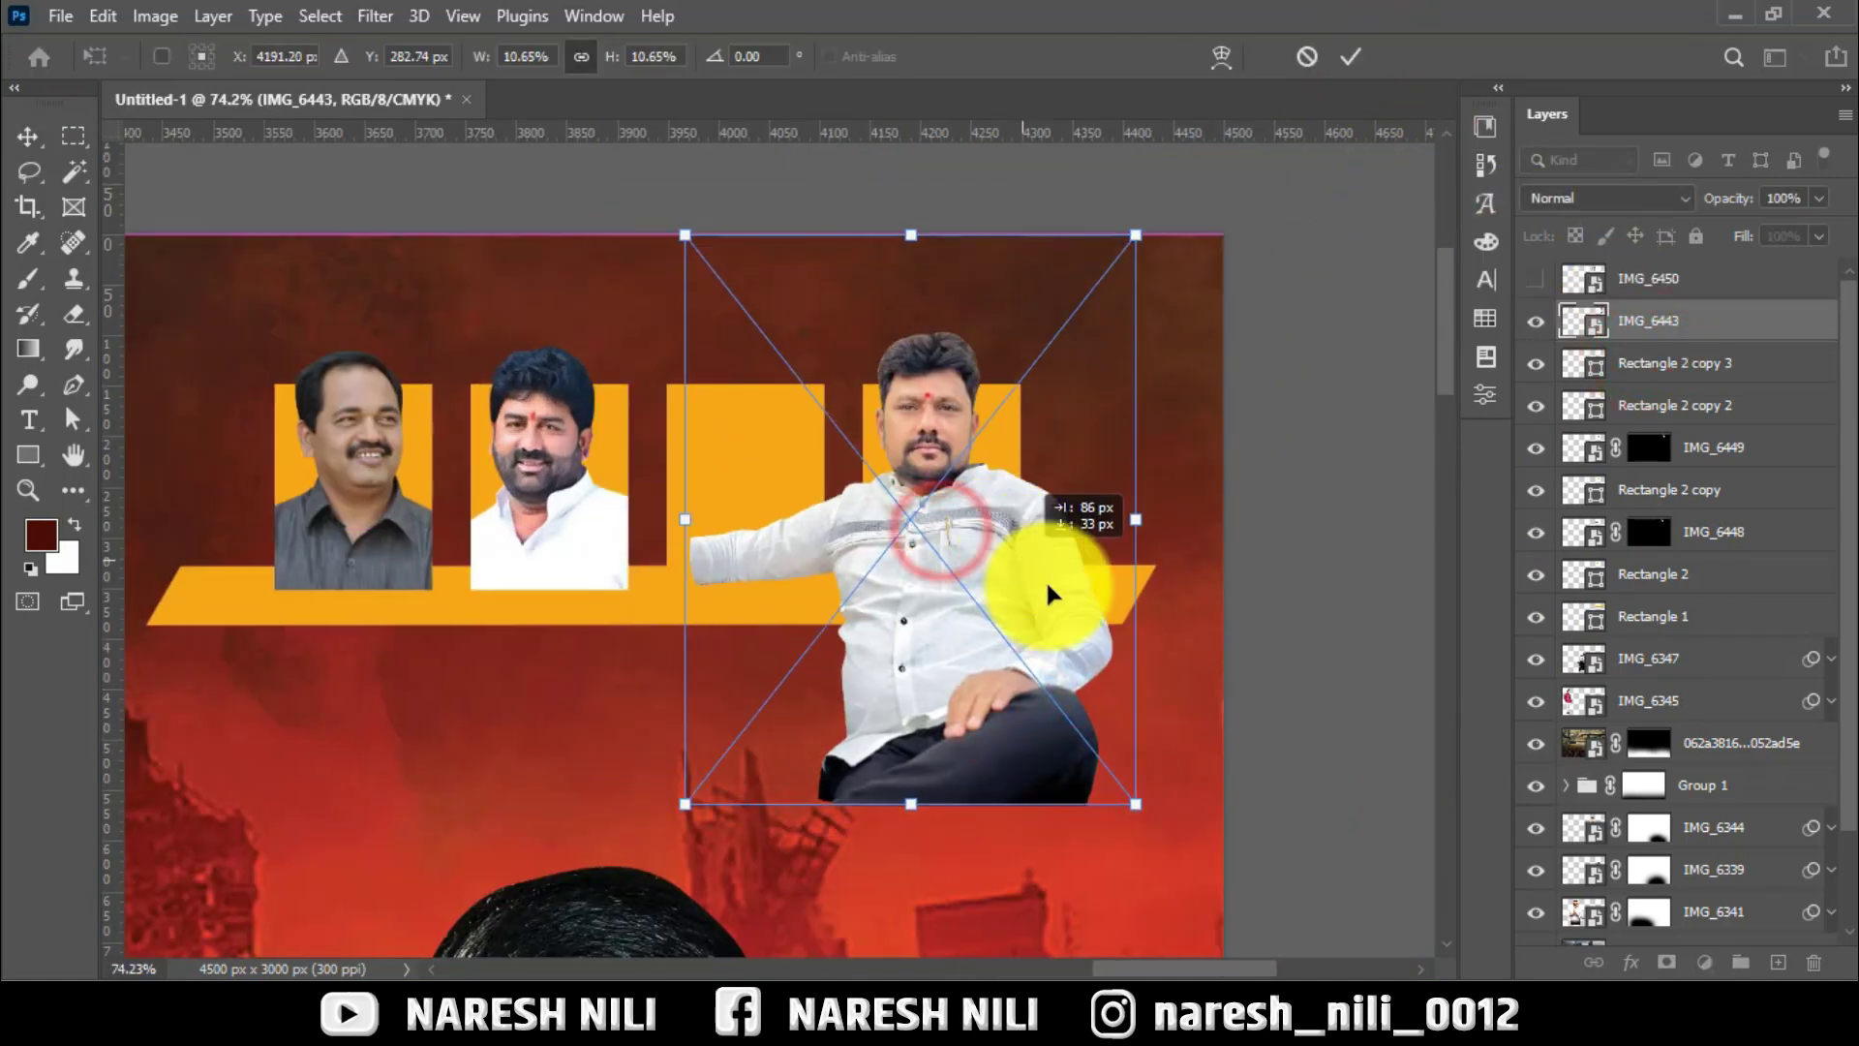
left_click_drag(1154, 833, 1120, 782)
left_click(1345, 56)
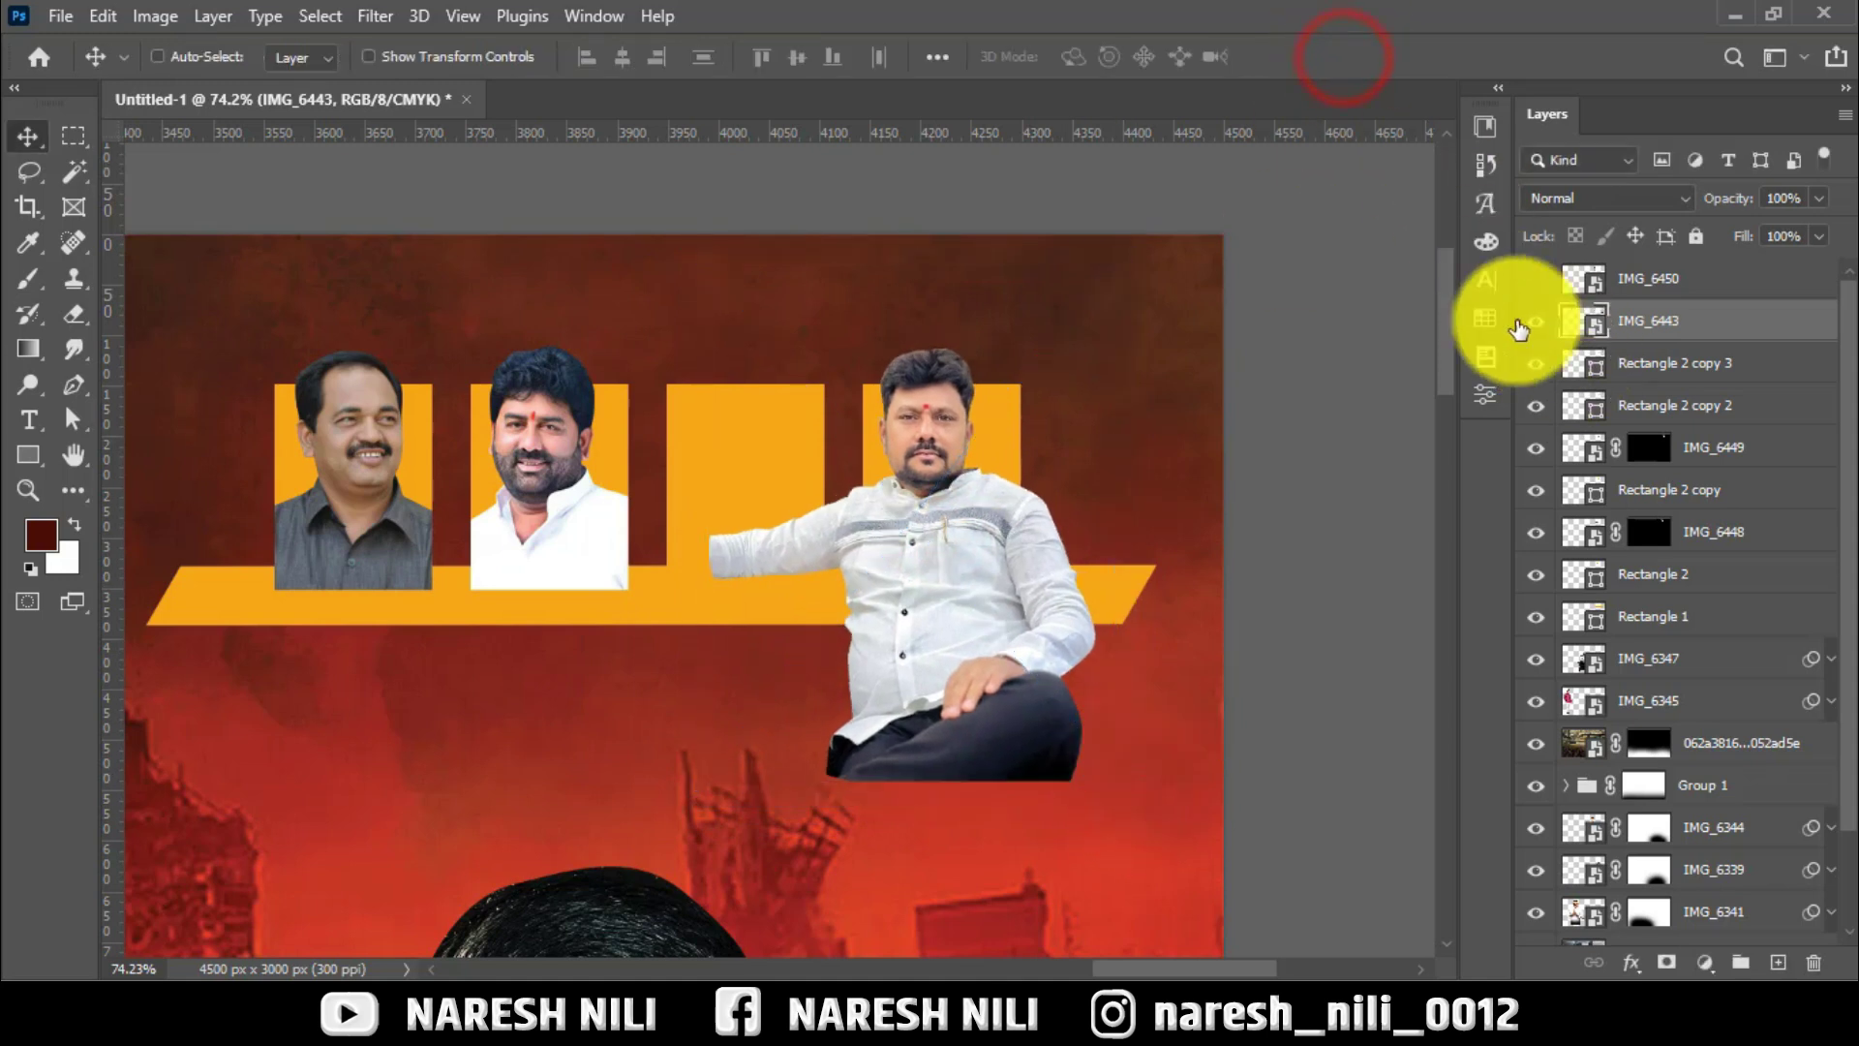
scroll(946, 445, "up", 3)
left_click_drag(944, 406, 954, 408)
Mask the photo to the rightmost block's shape and select the IMG_6450 layer.
left_click(1583, 363, "ctrl")
left_click(1666, 962)
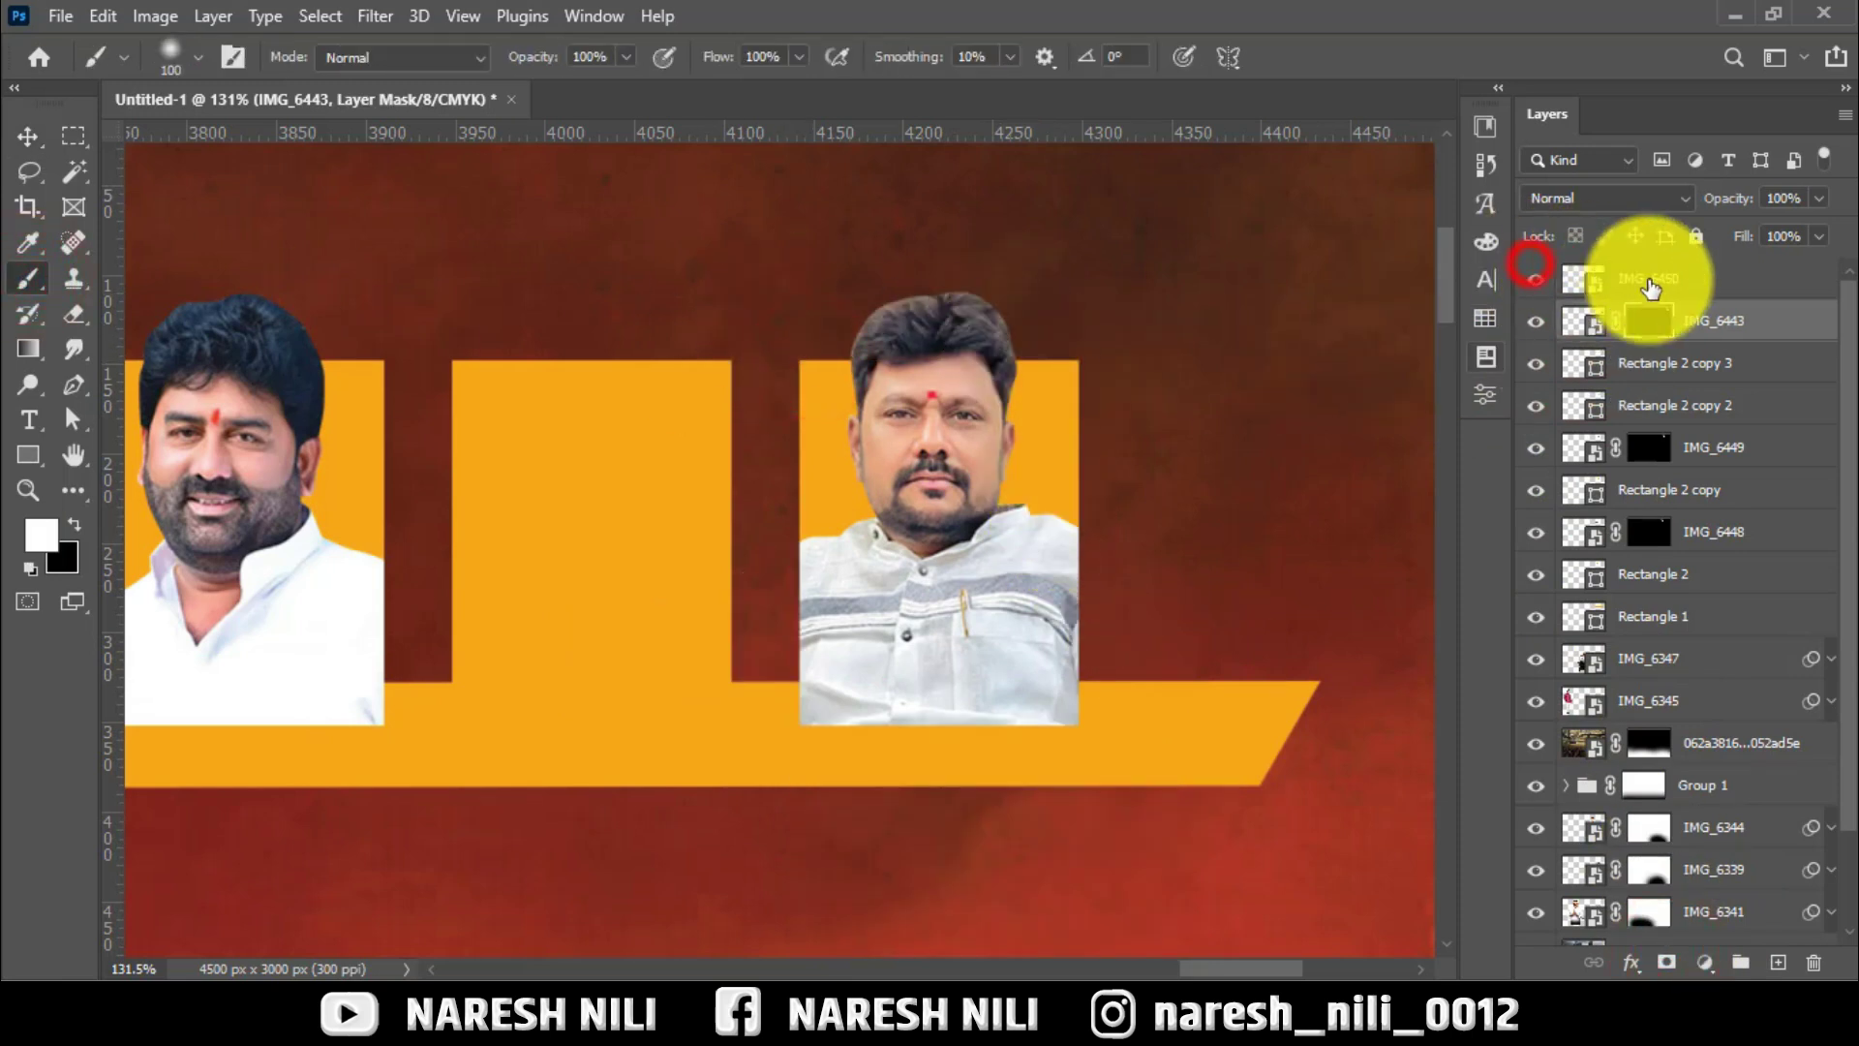
left_click(1651, 287)
scroll(1204, 282, "down", 3)
left_click(27, 135)
Move IMG_6450 onto the banner and scale it into the empty third orange slot.
left_click_drag(706, 726, 688, 639)
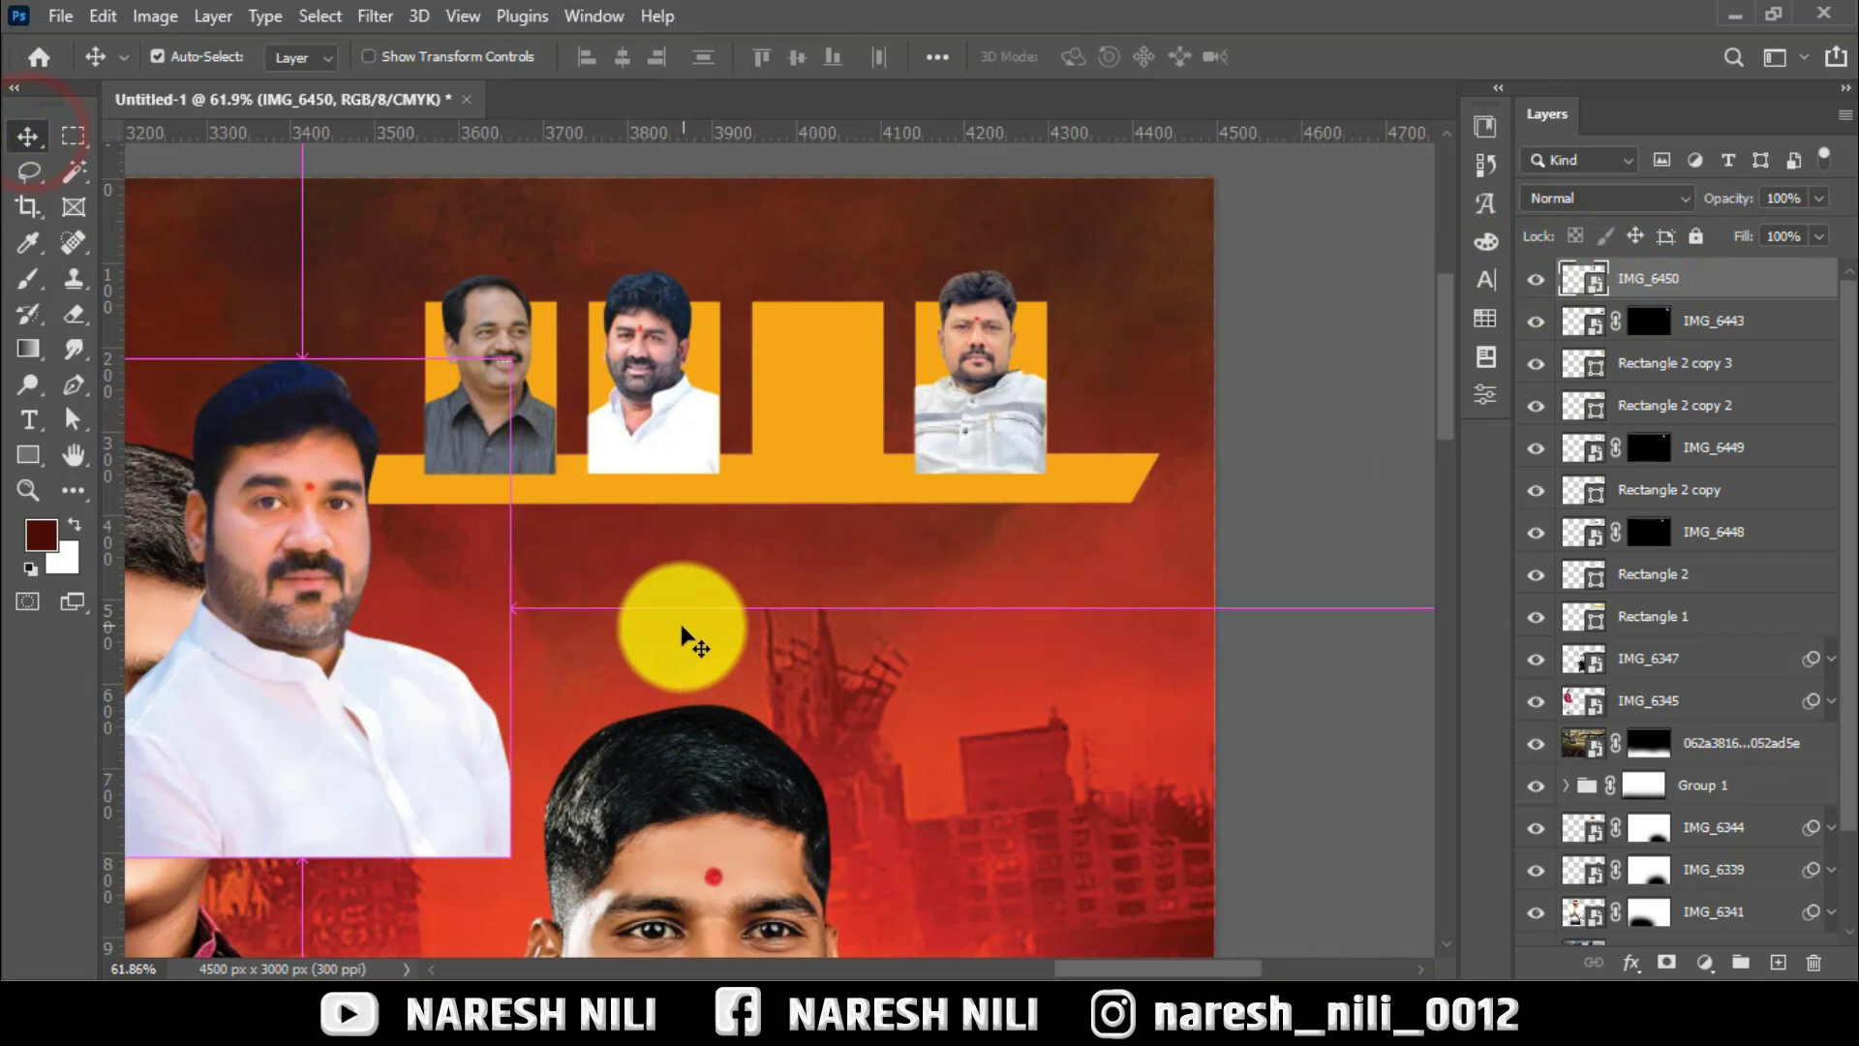
key("ctrl+t")
left_click_drag(910, 552, 983, 510)
left_click_drag(1050, 639, 946, 500)
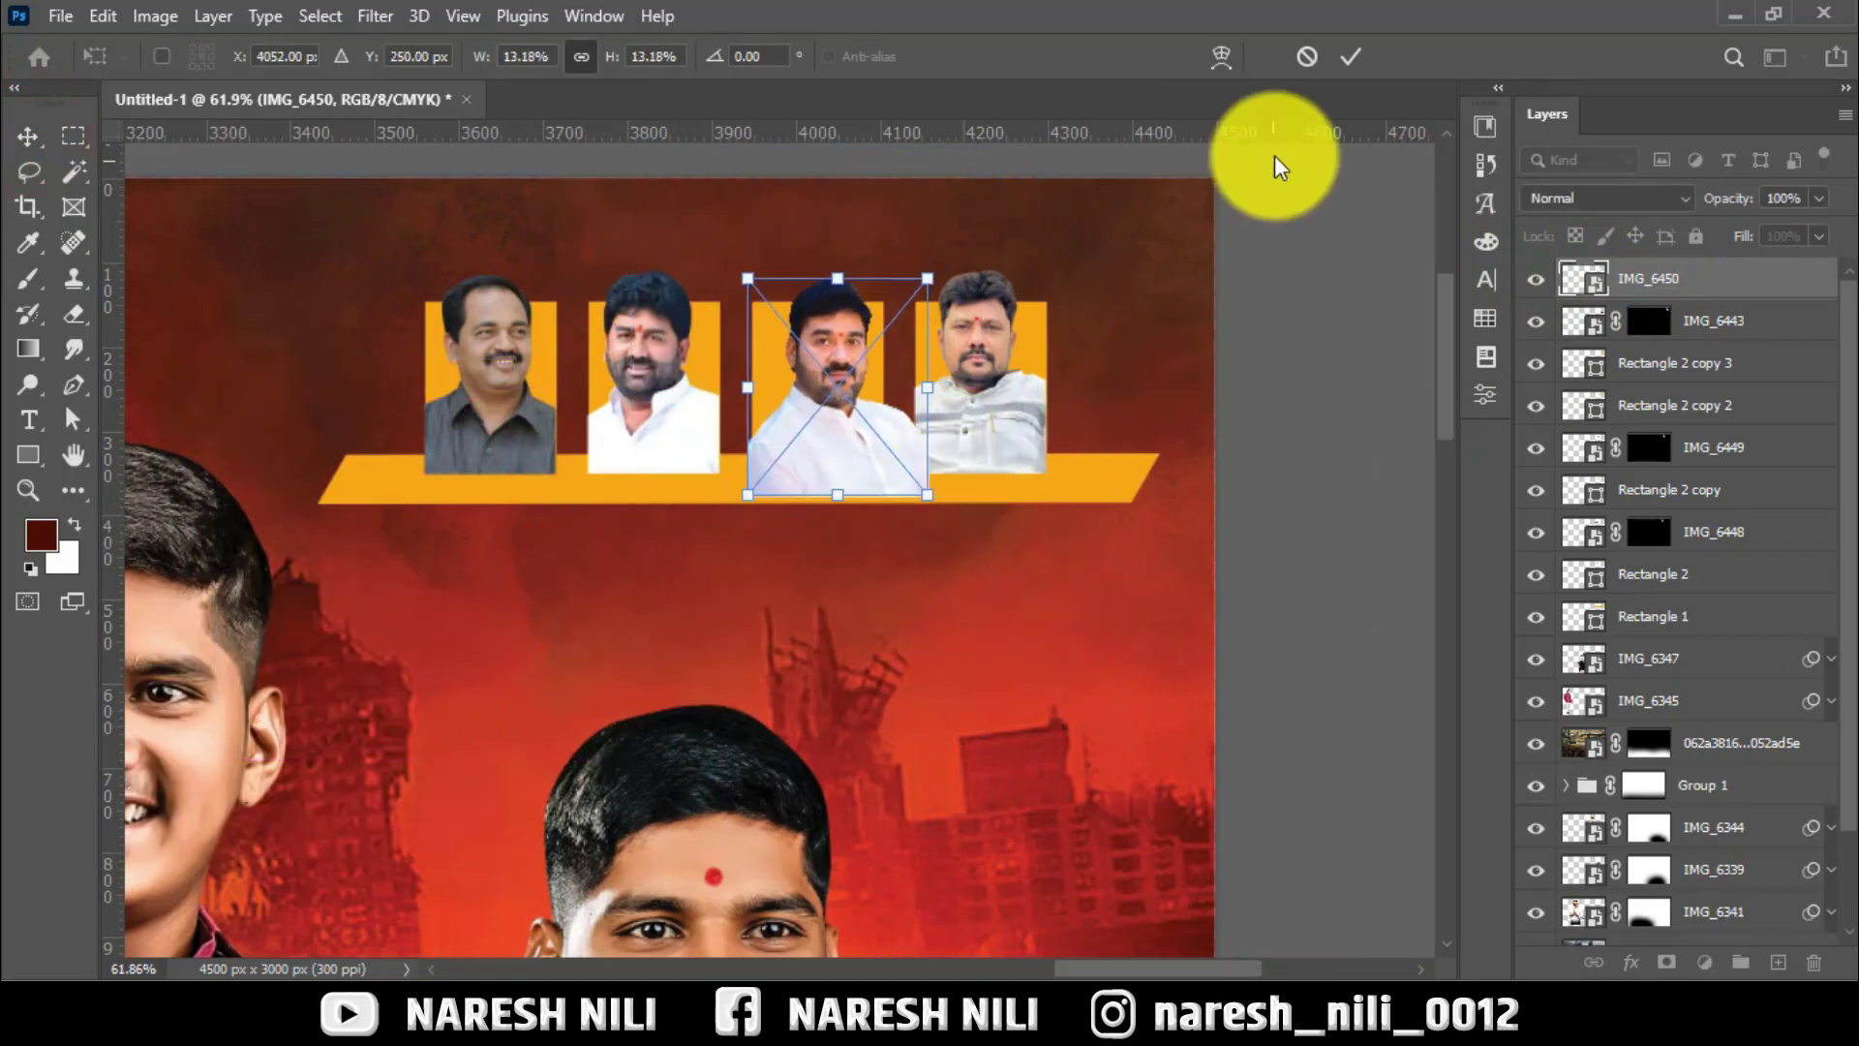
left_click(1350, 56)
scroll(833, 290, "up", 3)
left_click_drag(960, 397, 935, 388)
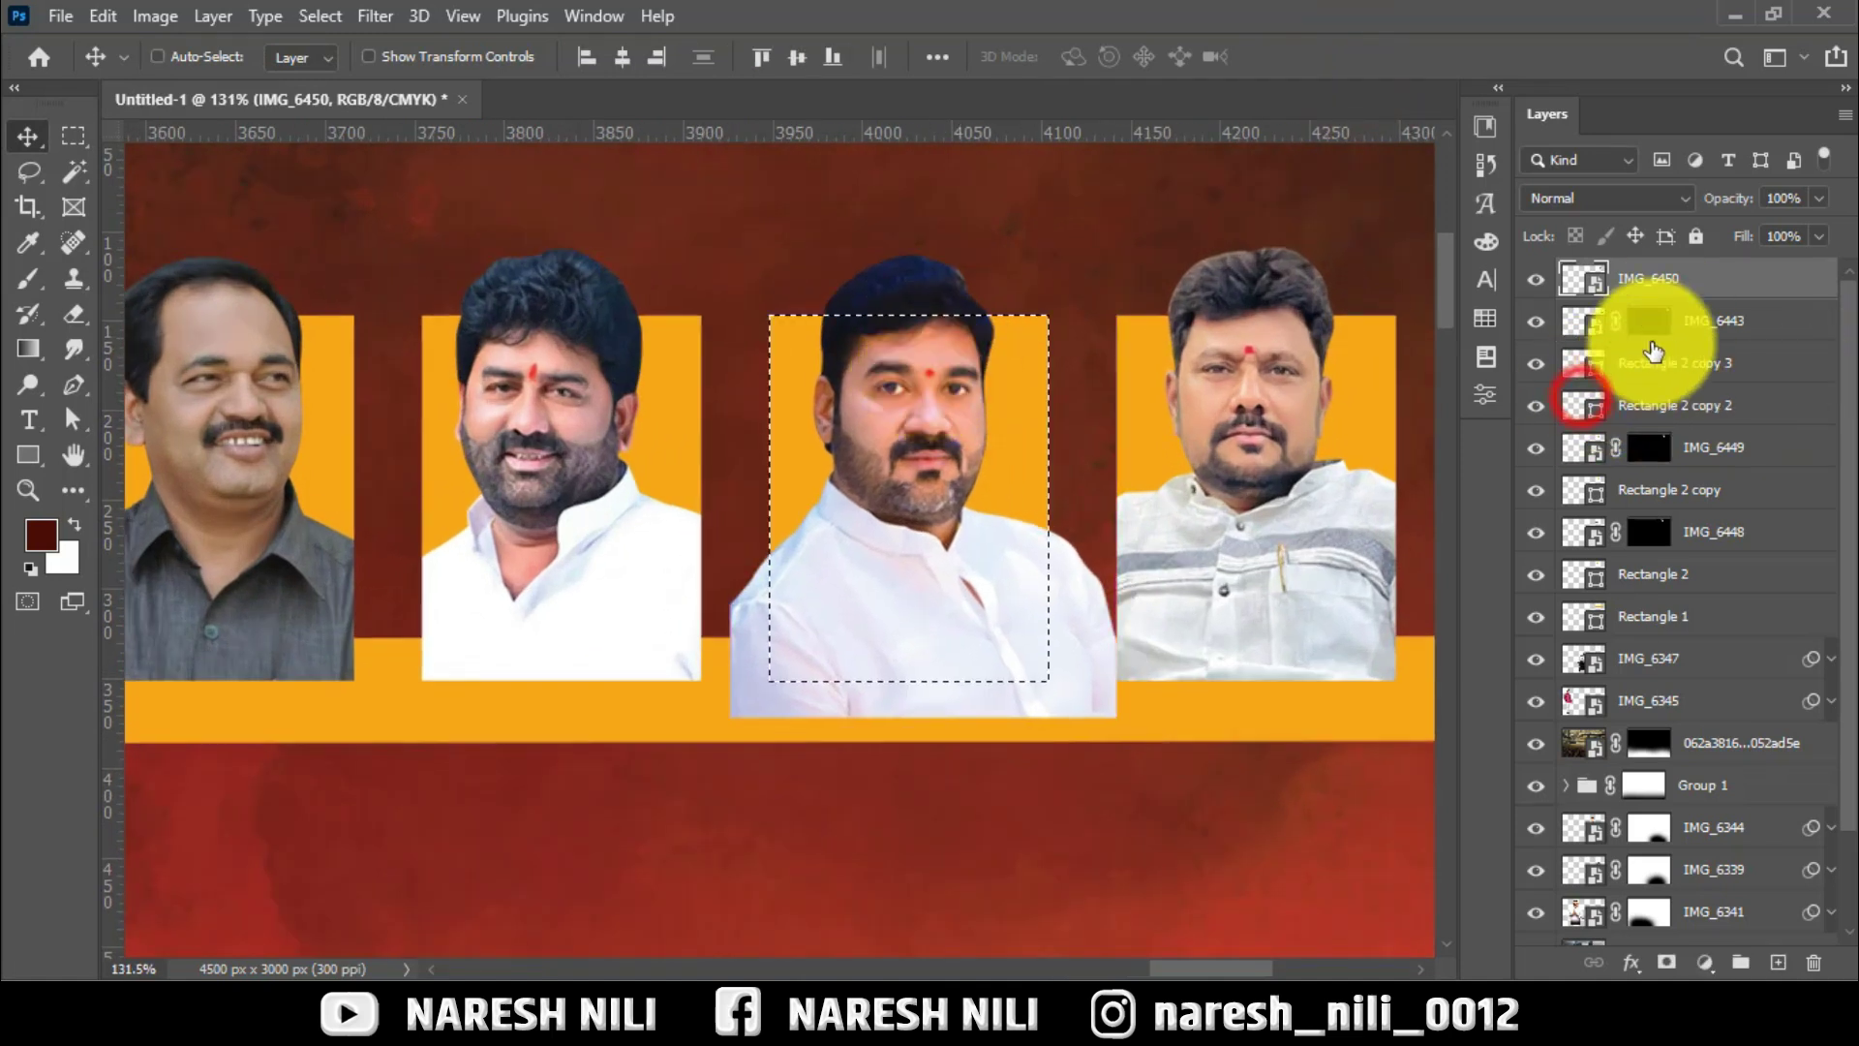
Place its layer under Rectangle 2 copy 3 and mask it to the slot's shape.
left_click_drag(1662, 358, 1663, 383)
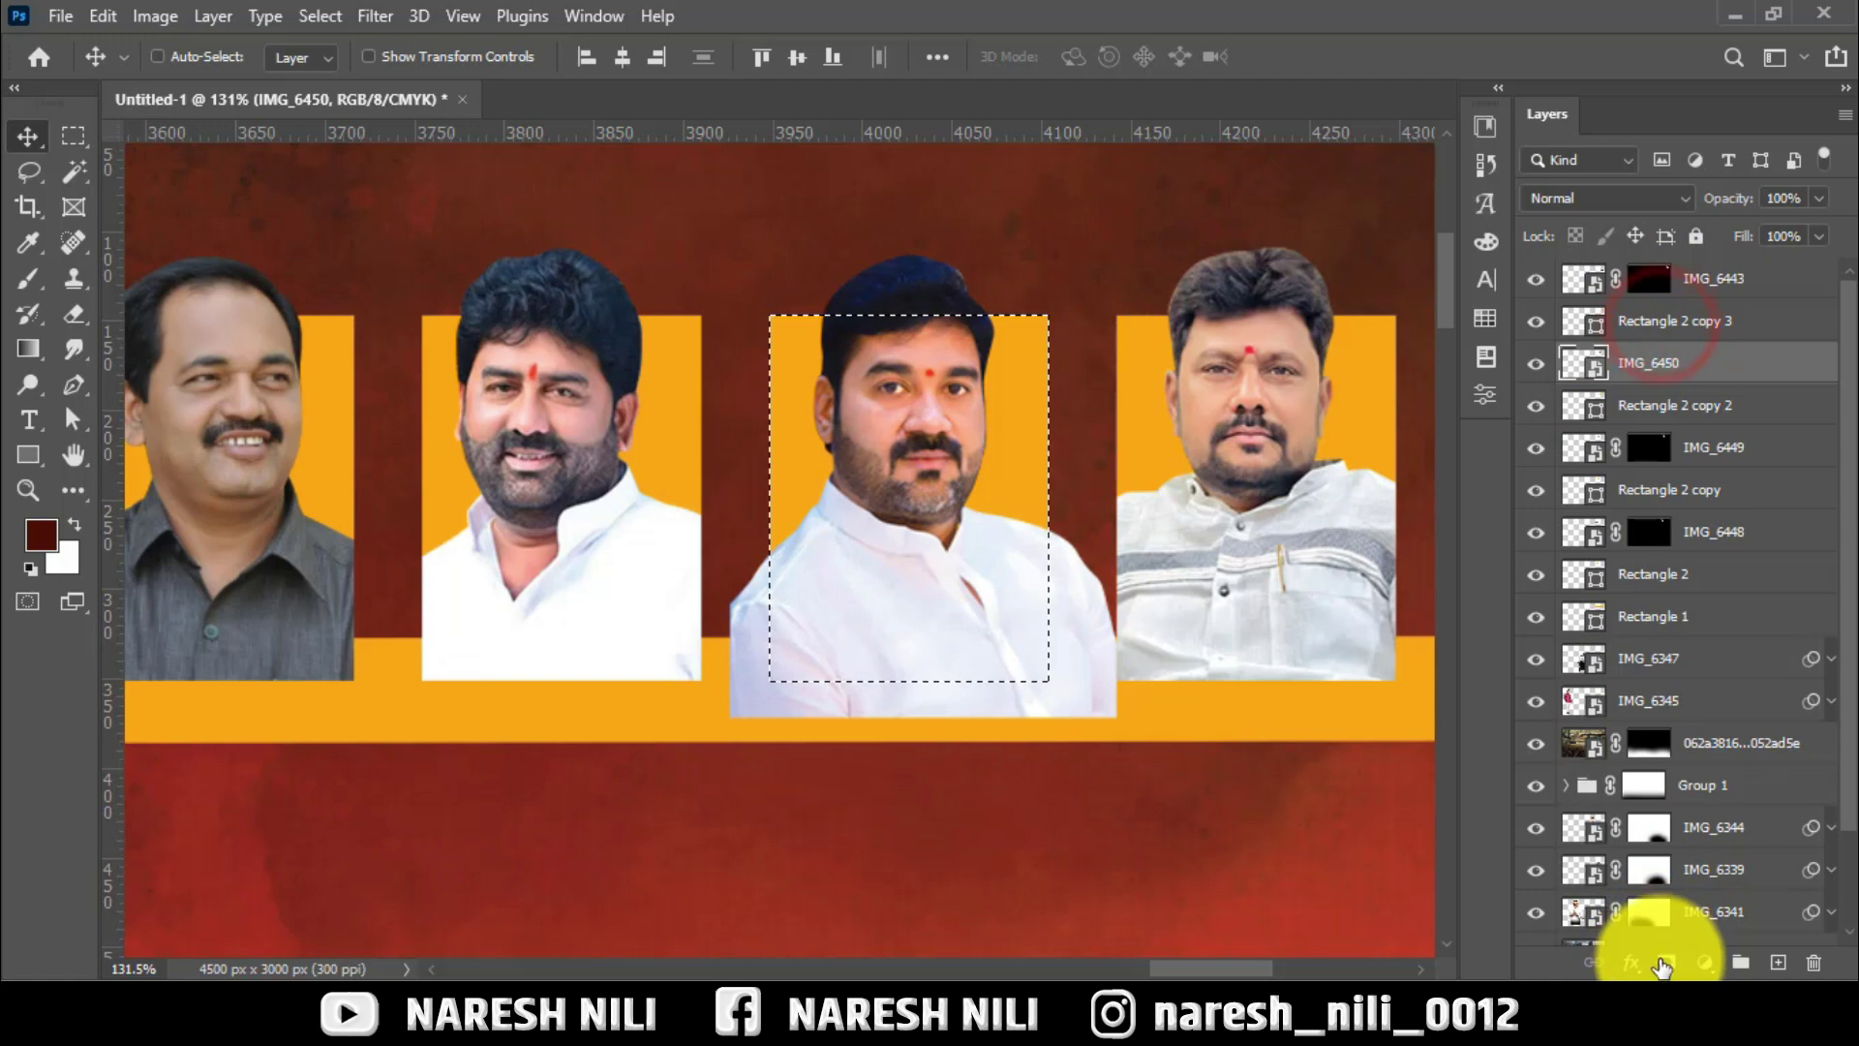
left_click(1665, 962)
left_click(24, 284)
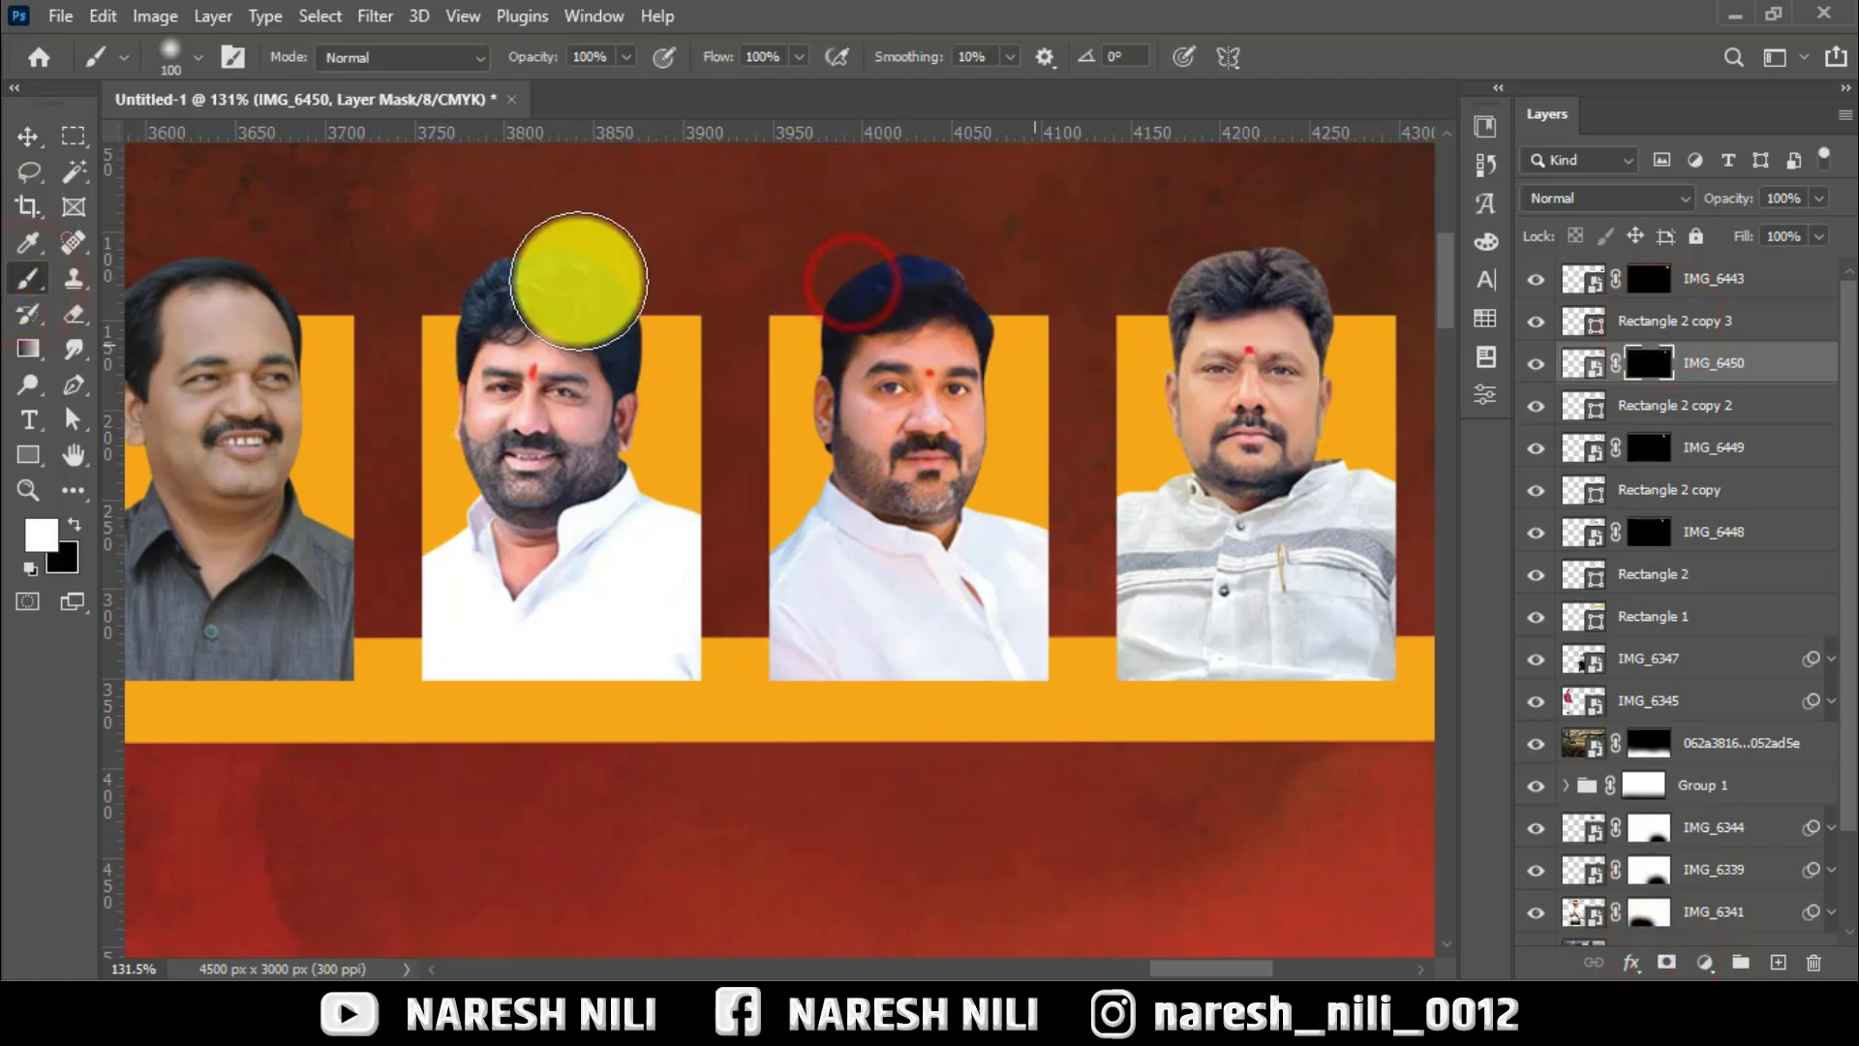
scroll(818, 303, "down", 3)
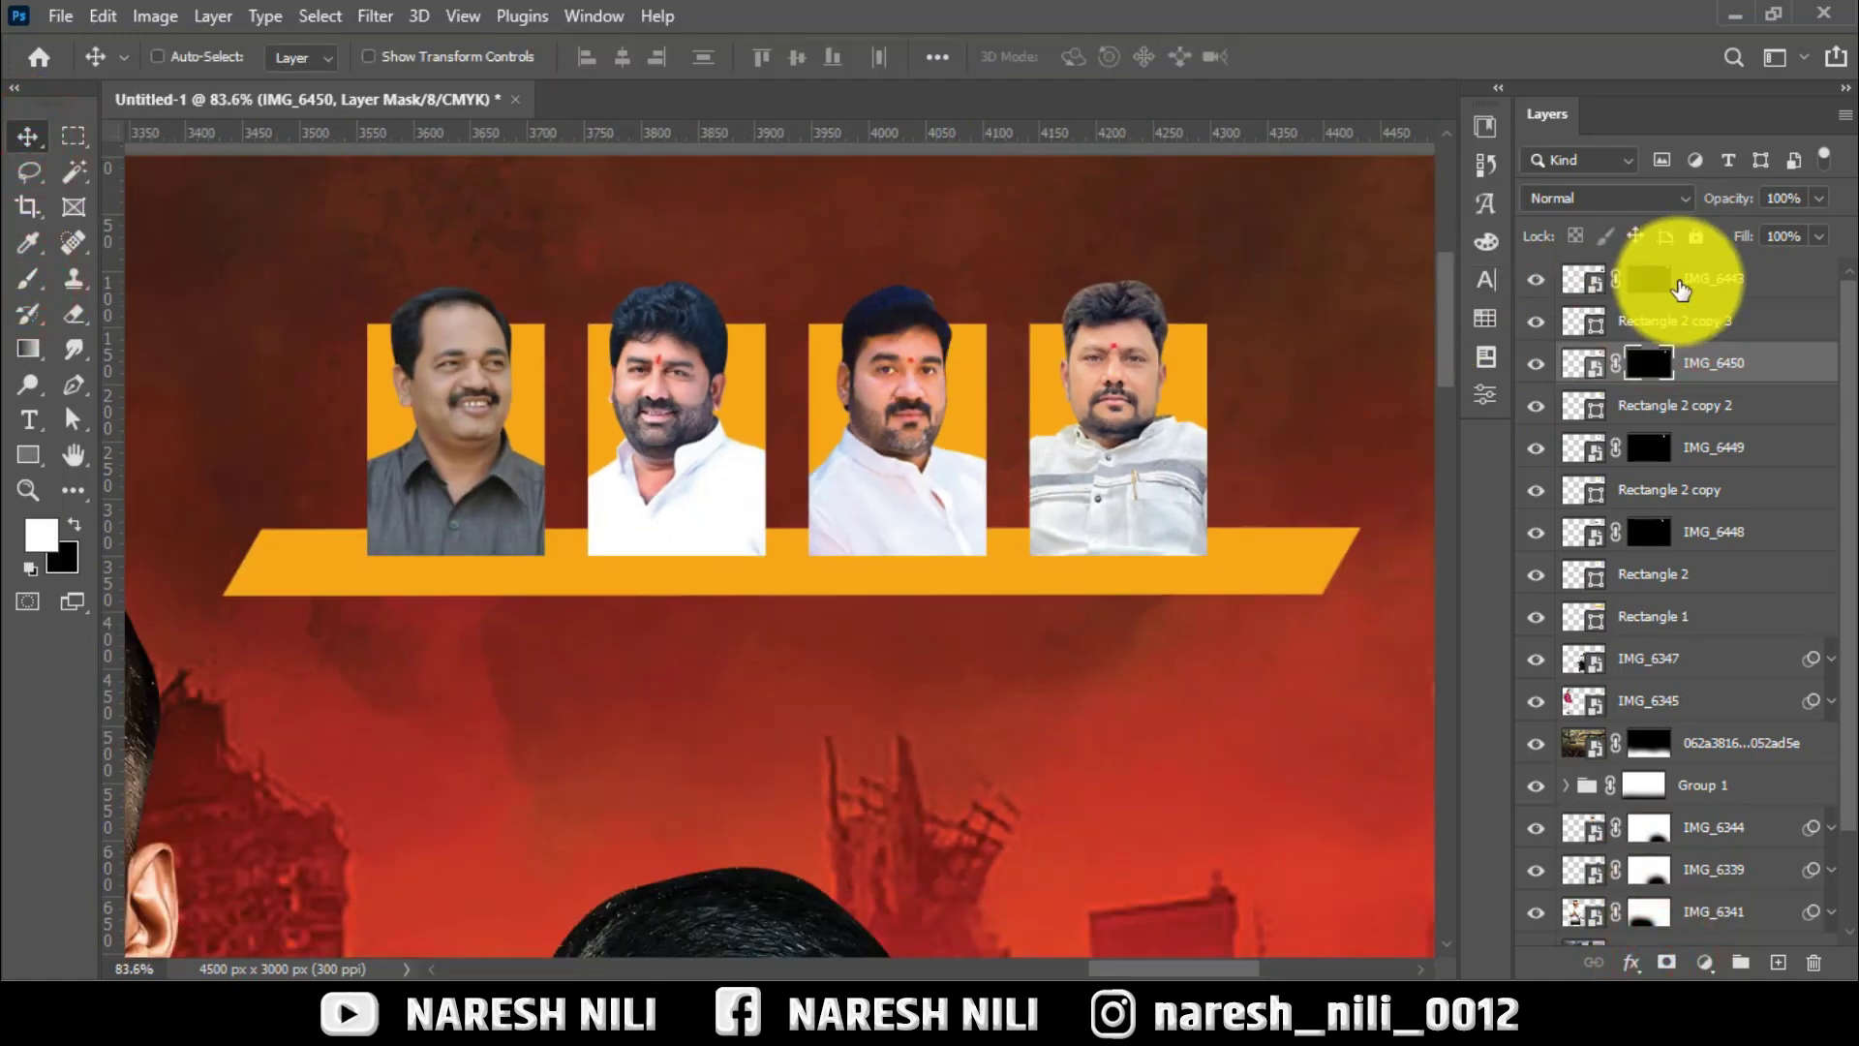
left_click(1694, 279)
Group the banner layers from IMG_6443 to Rectangle 1 as BOX and fit the poster on screen.
left_click(1660, 617, "shift")
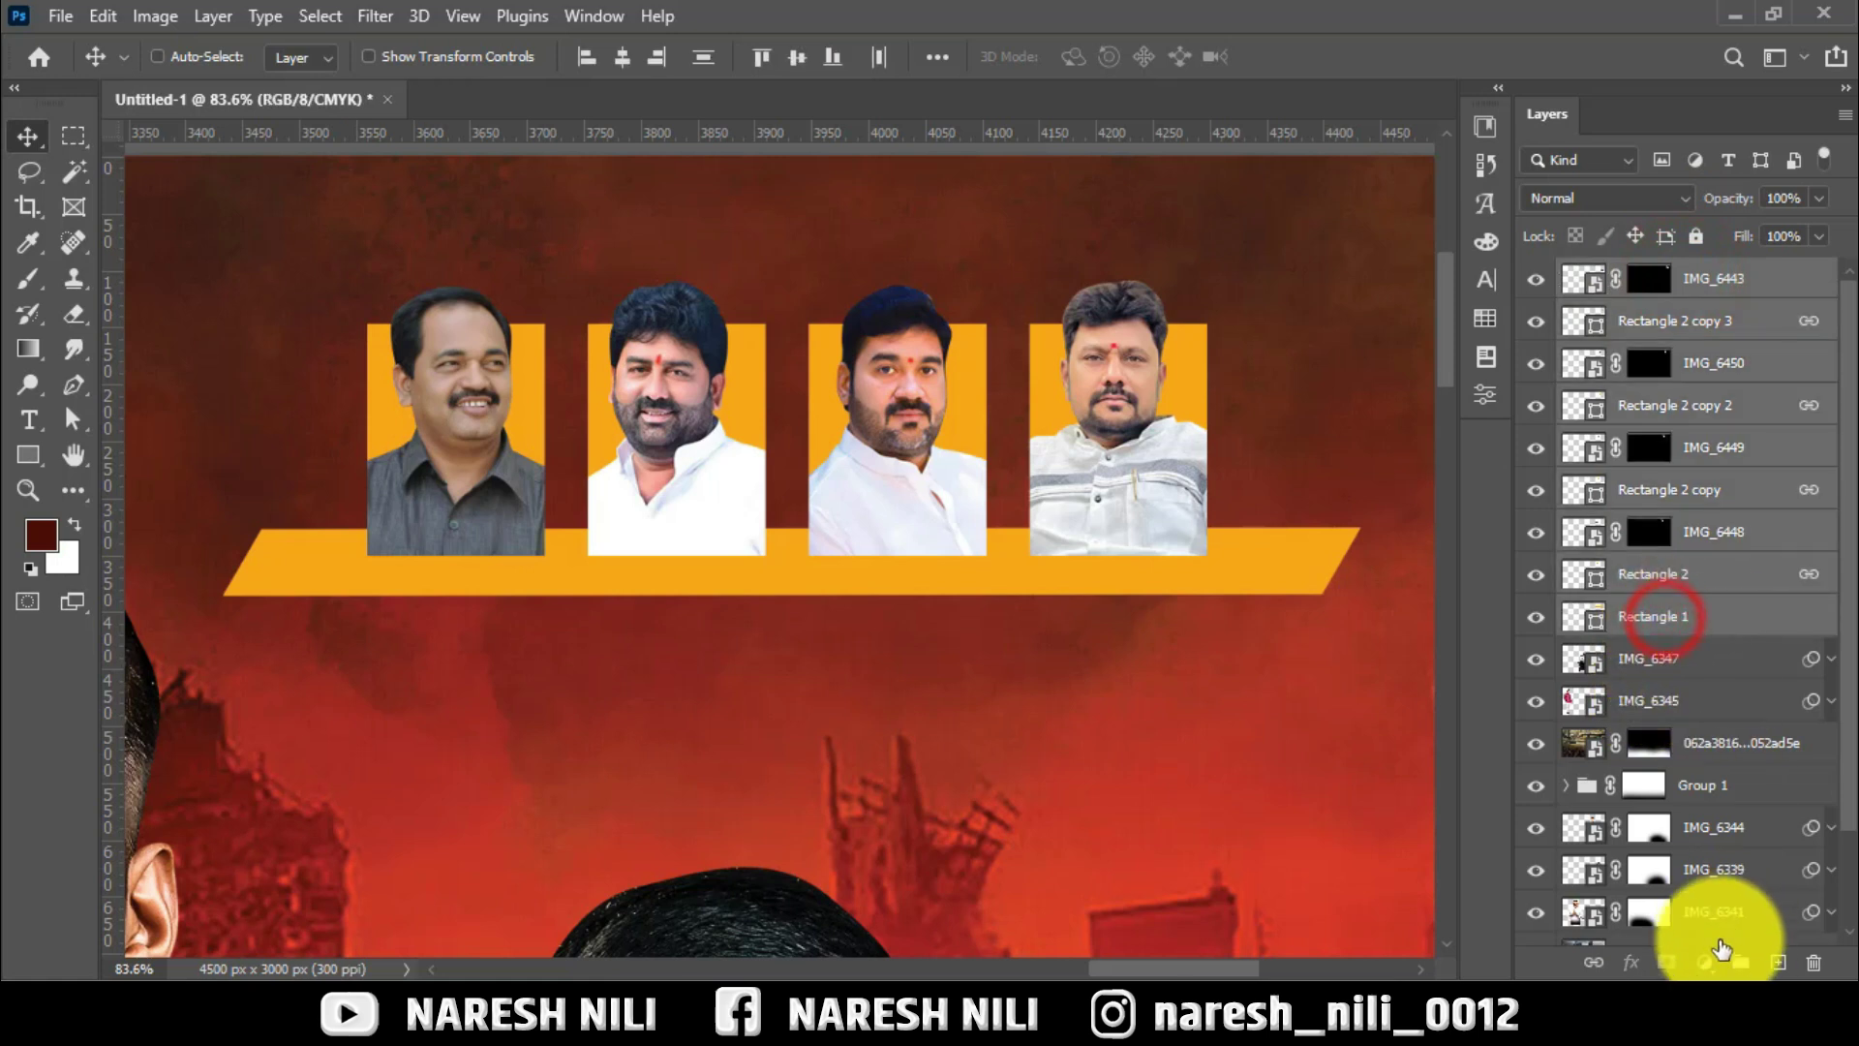
left_click(1740, 961)
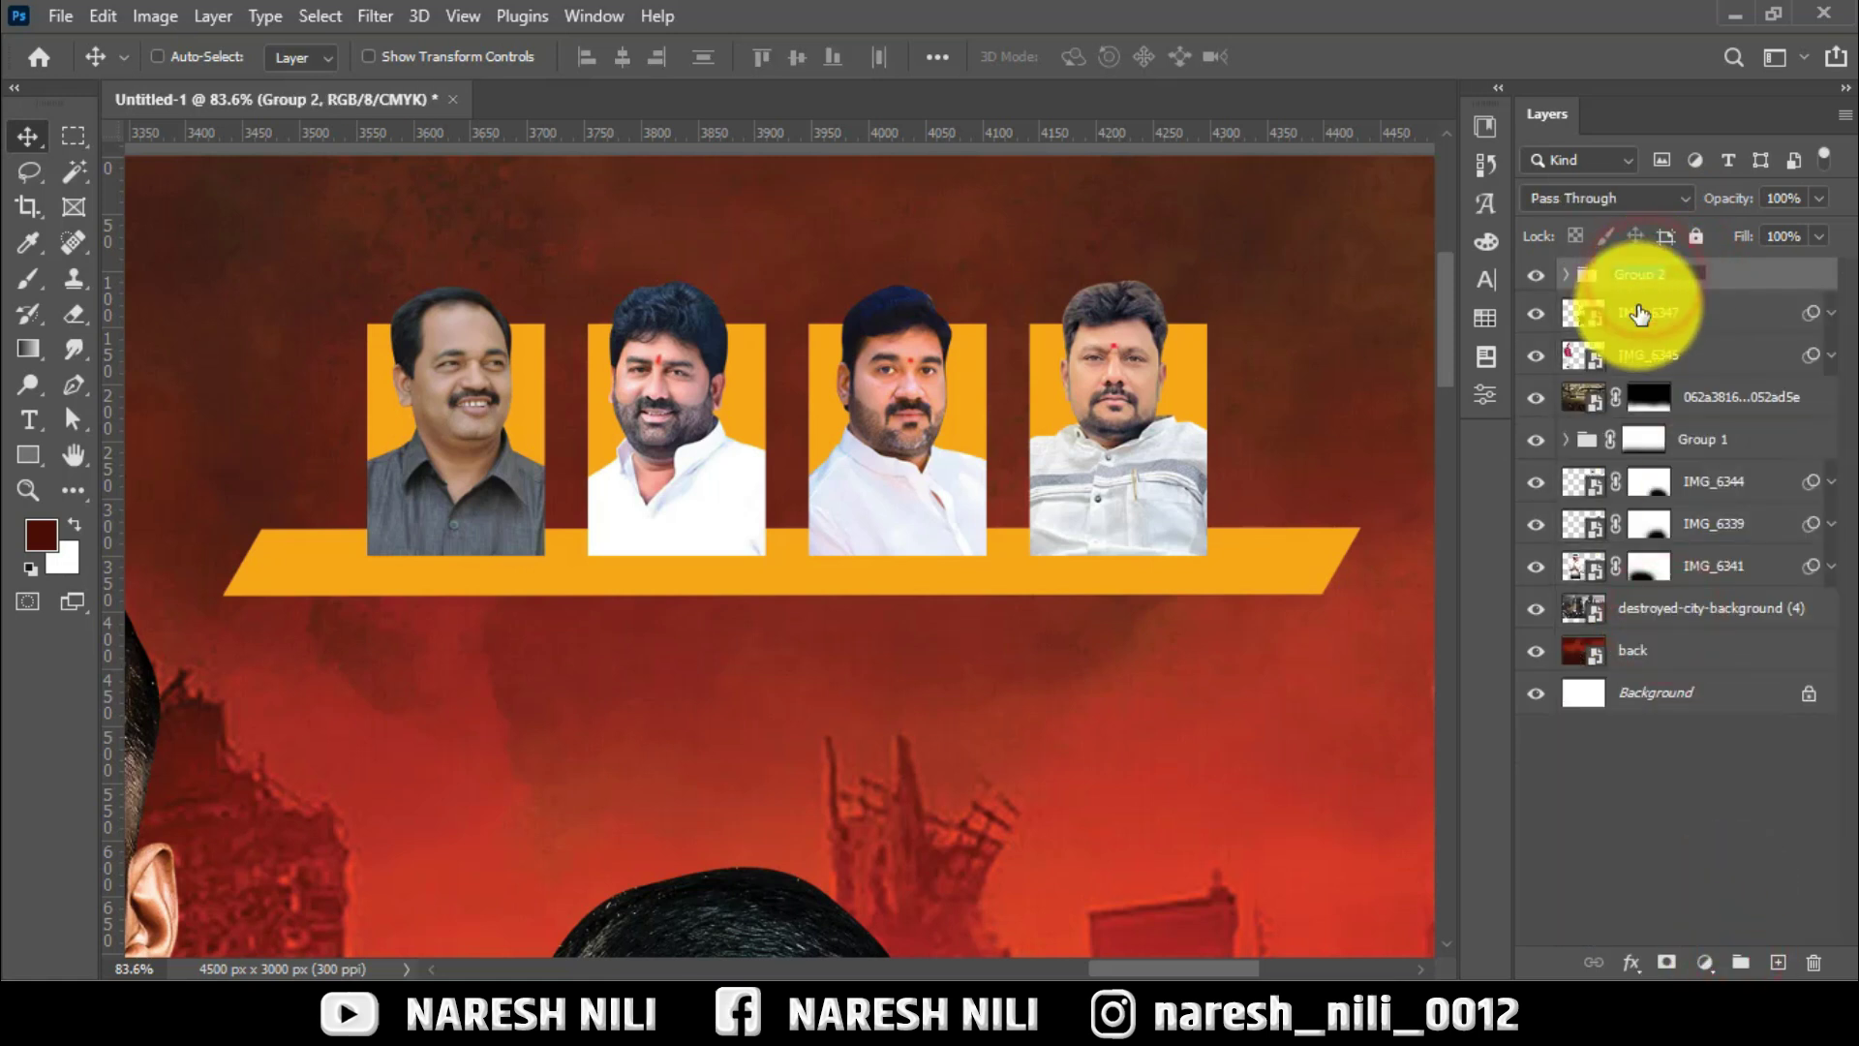
type("BOX")
left_click(1709, 290)
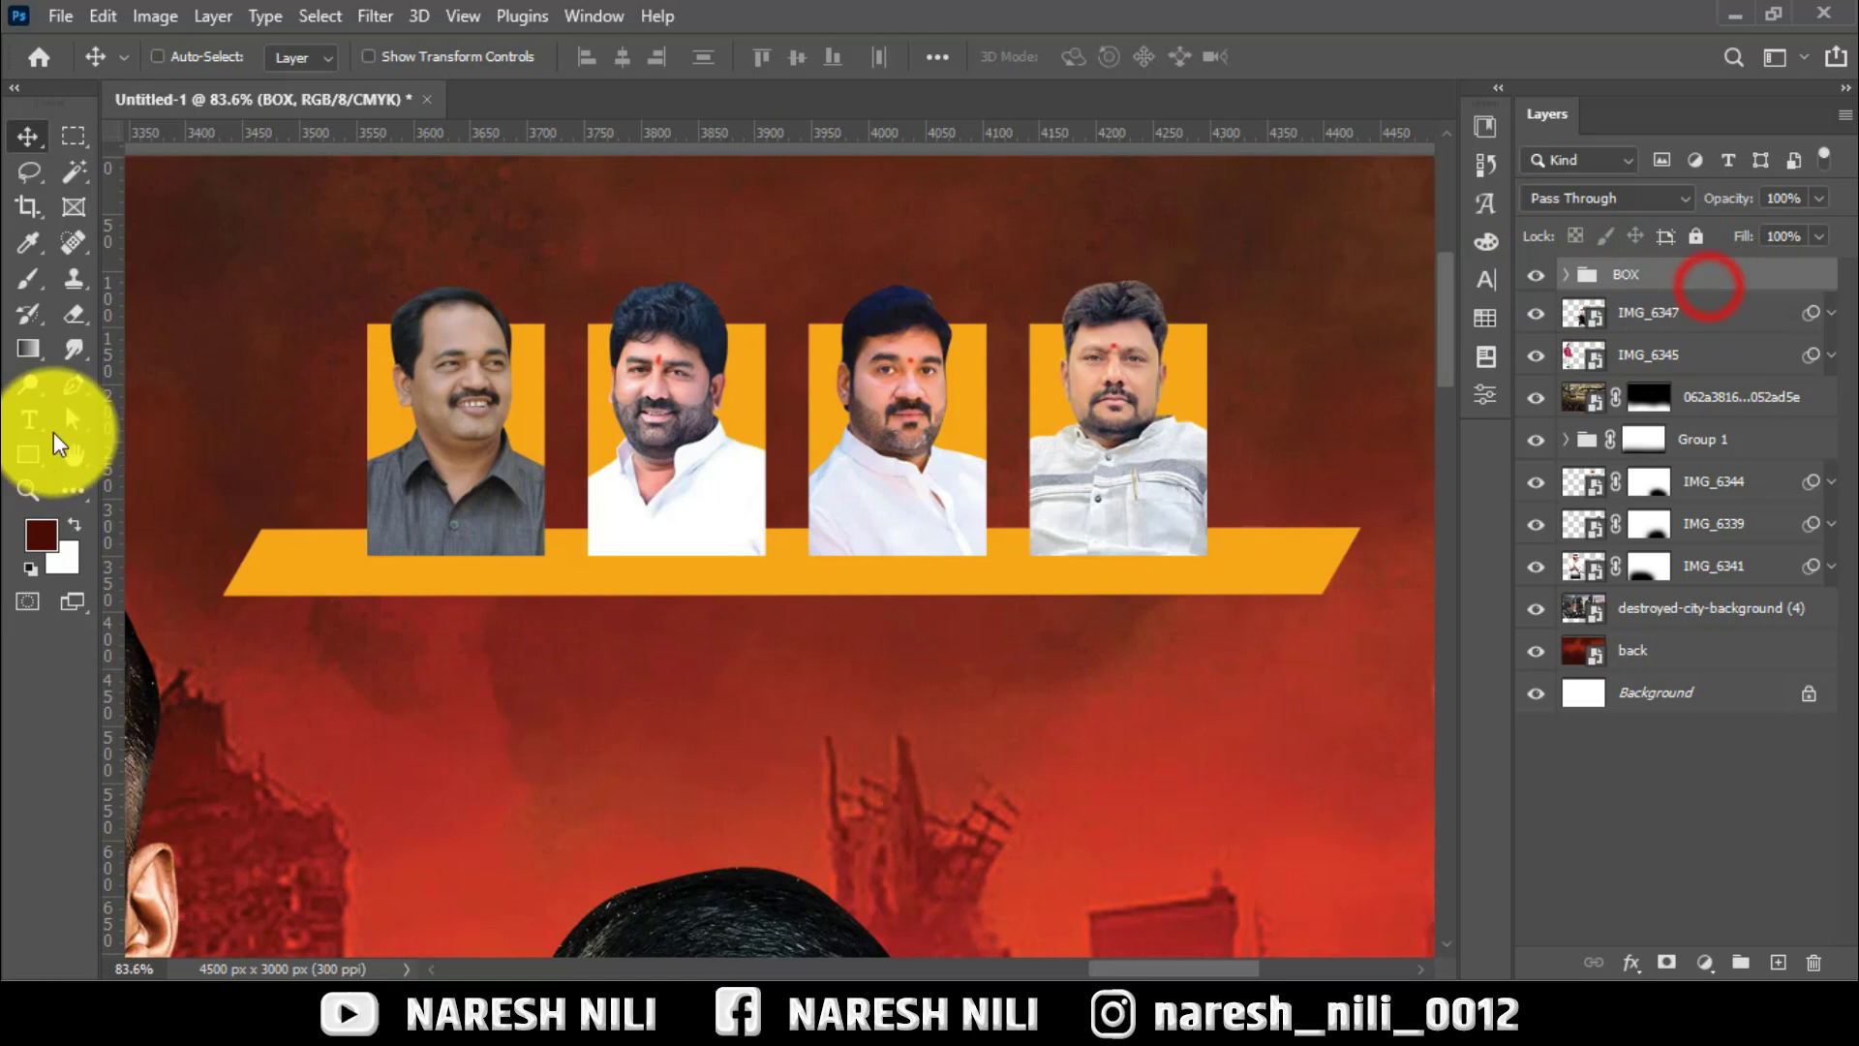
right_click(1002, 361)
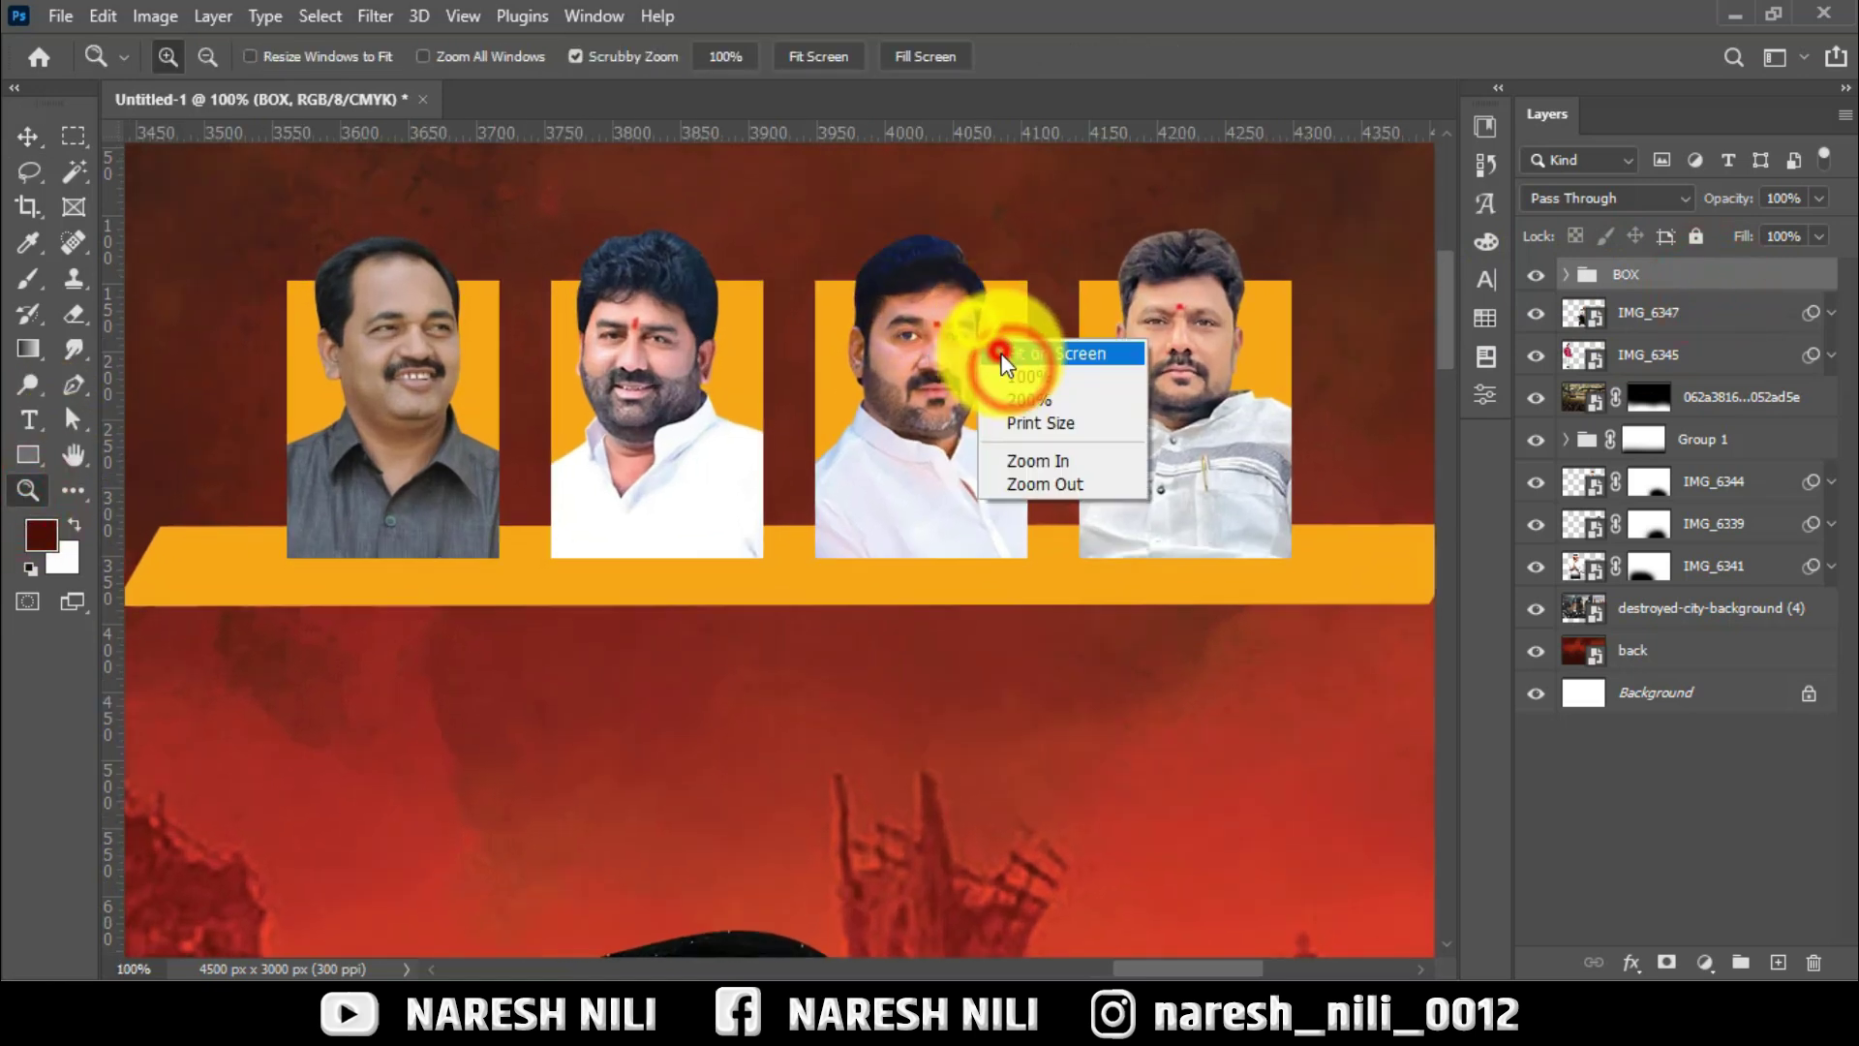
left_click(1036, 353)
left_click(28, 135)
scroll(1215, 279, "down", 1)
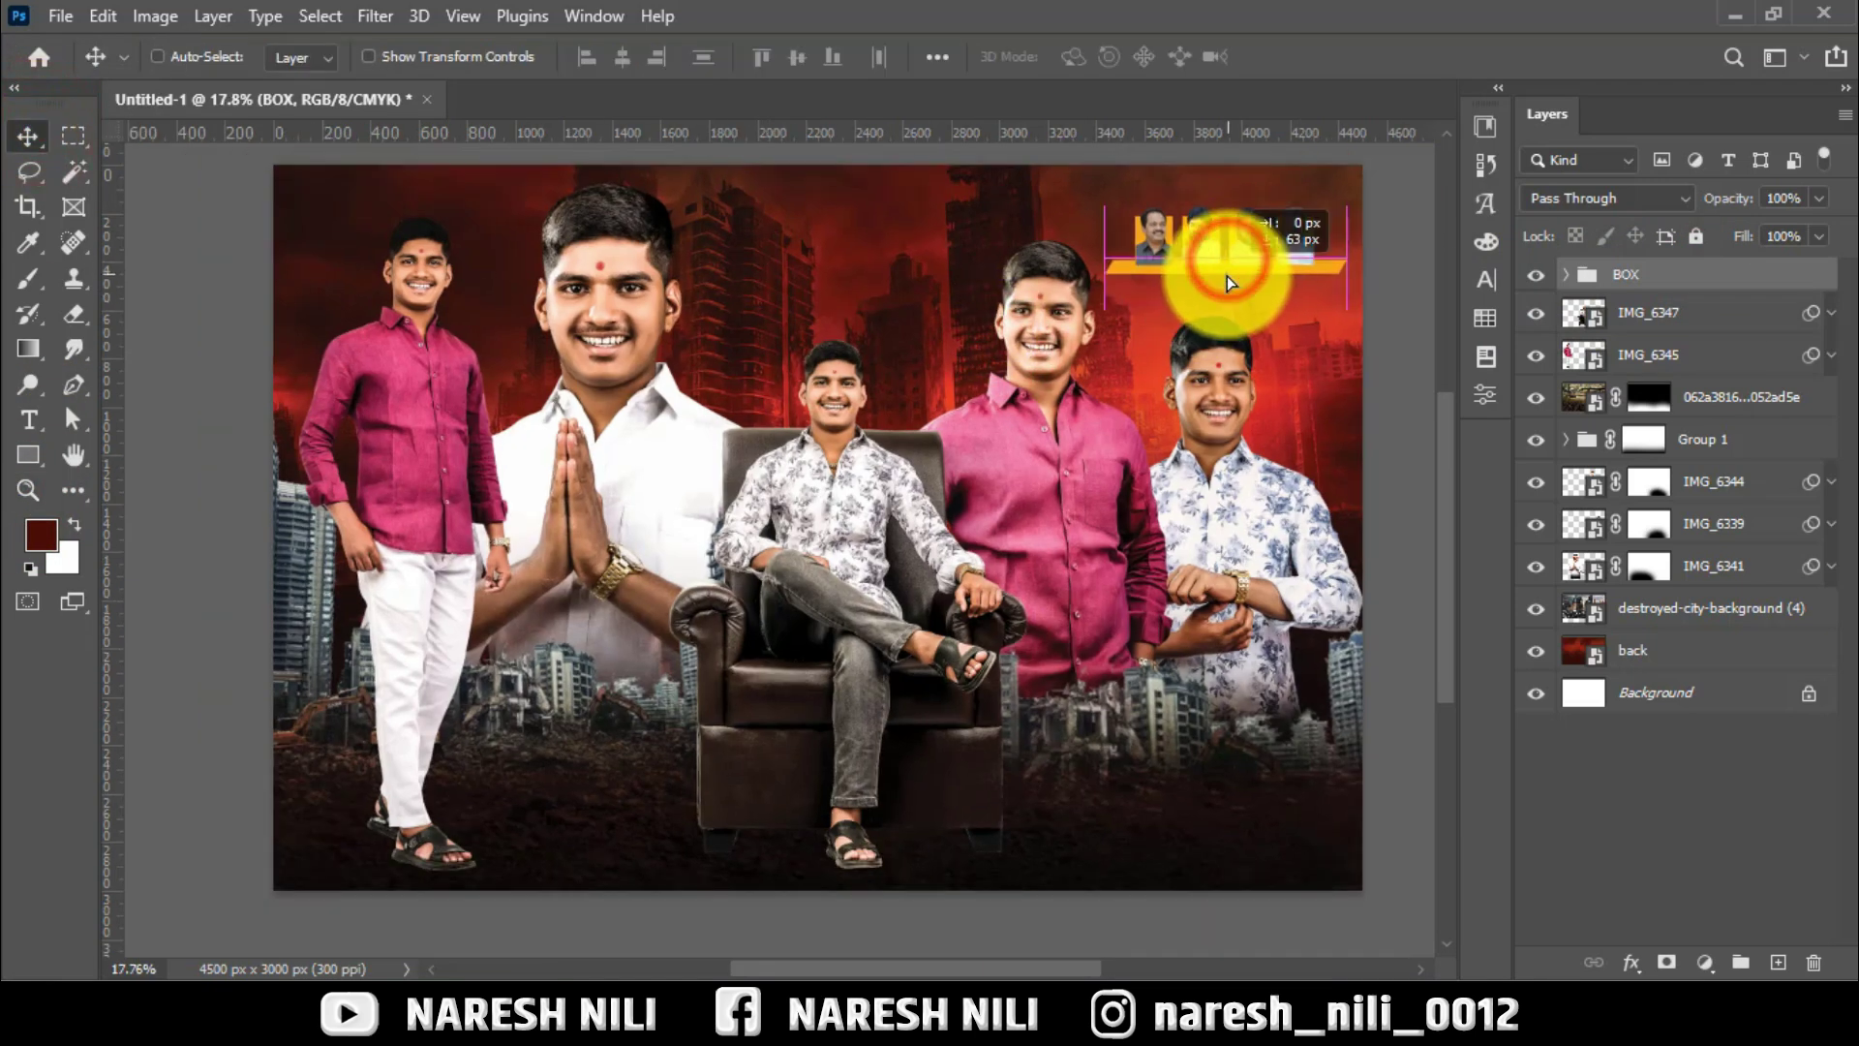
scroll(675, 257, "down", 1)
scroll(685, 540, "up", 1)
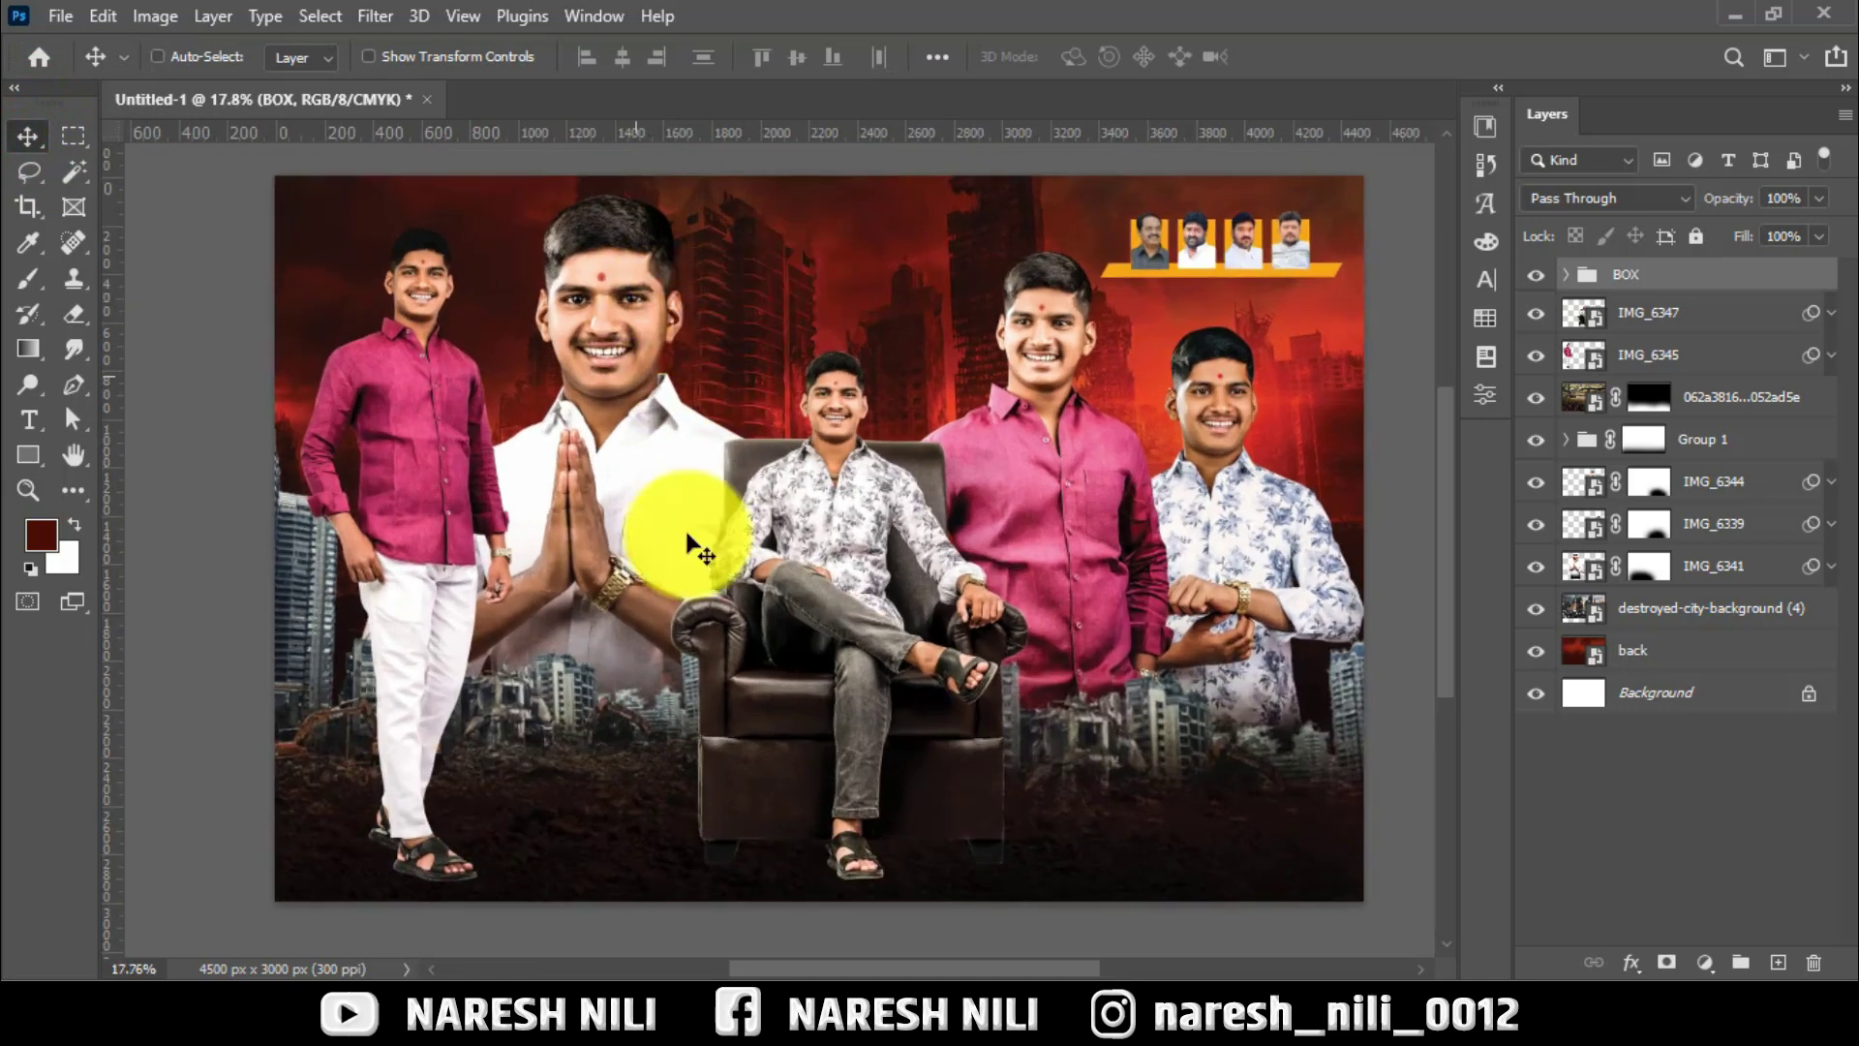
Drag ad graphics7 from the 10X15 folder into the poster and enlarge it.
left_click(983, 912)
left_click(1120, 726)
double_click(366, 276)
left_click_drag(639, 261, 924, 593)
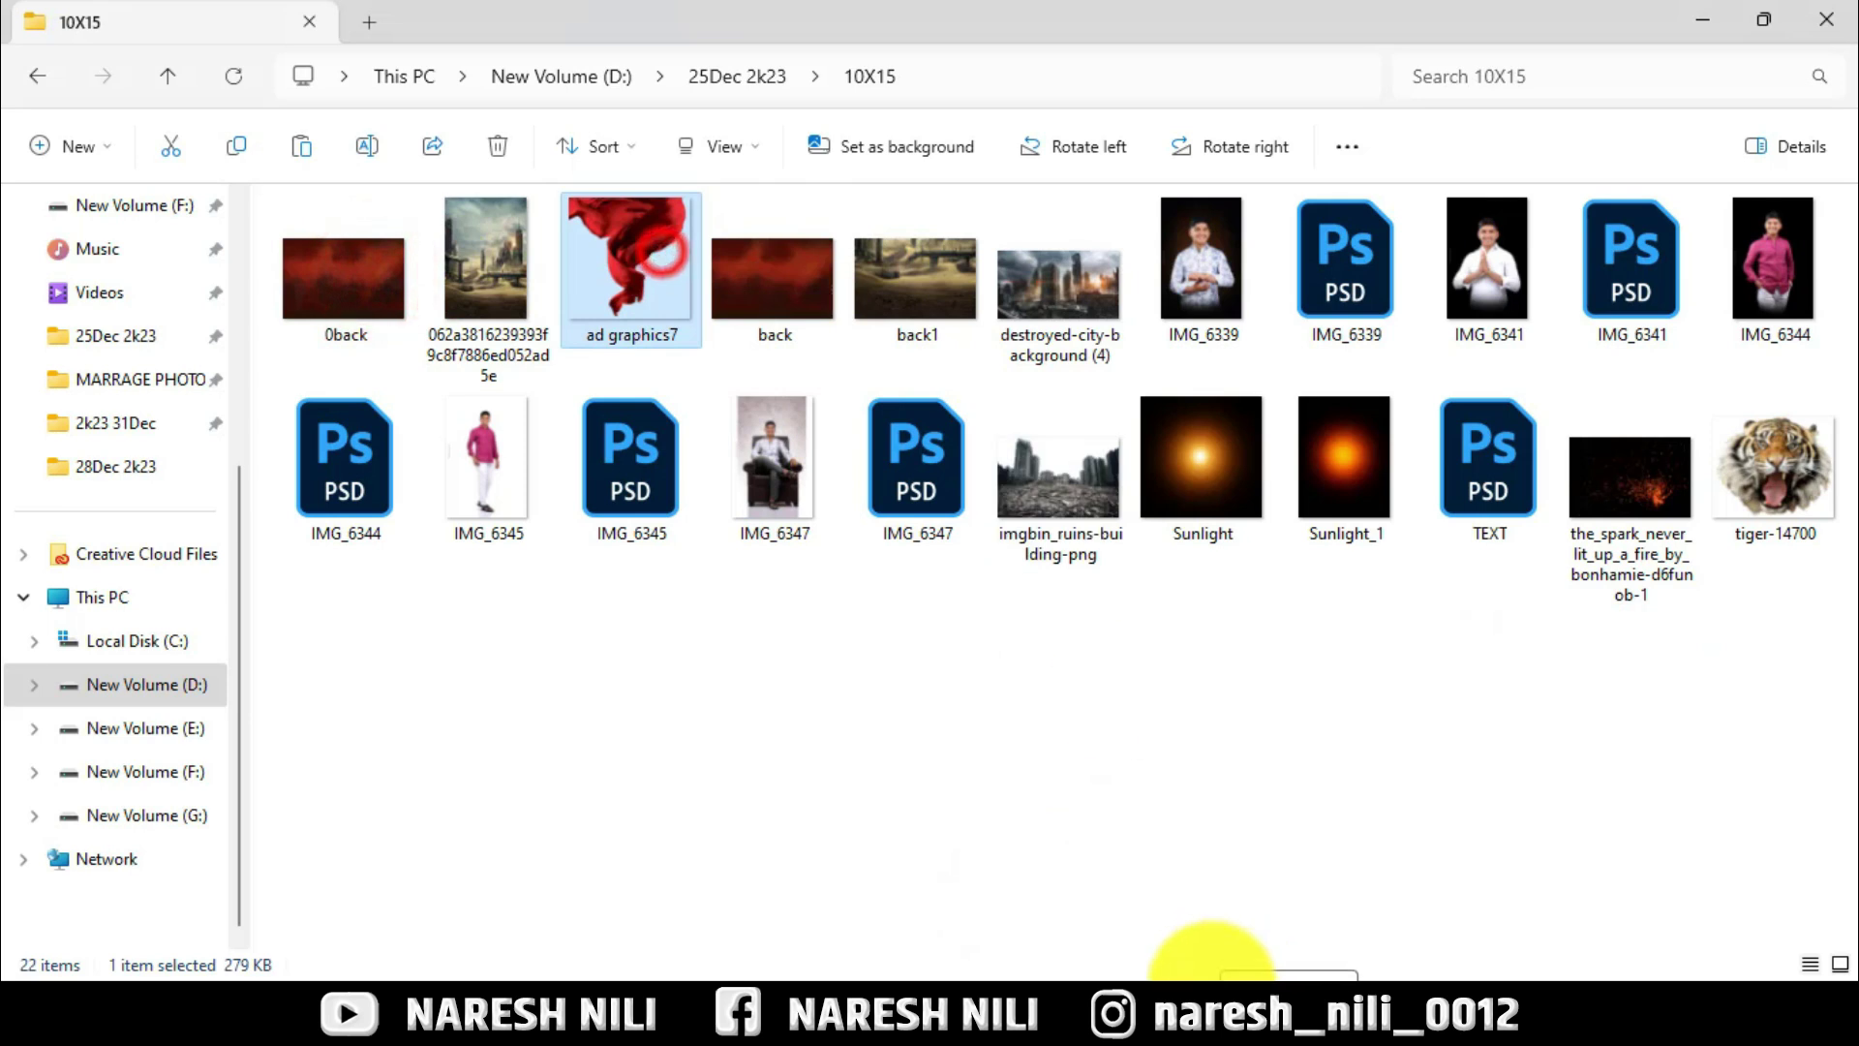
mouse_move(957, 693)
left_mouse_down()
mouse_move(1258, 706)
mouse_move(1087, 776)
left_mouse_up()
Place ad graphics7 above destroyed-city-background, move it up-left, scale to 175% and rotate about 19°.
left_click(1350, 56)
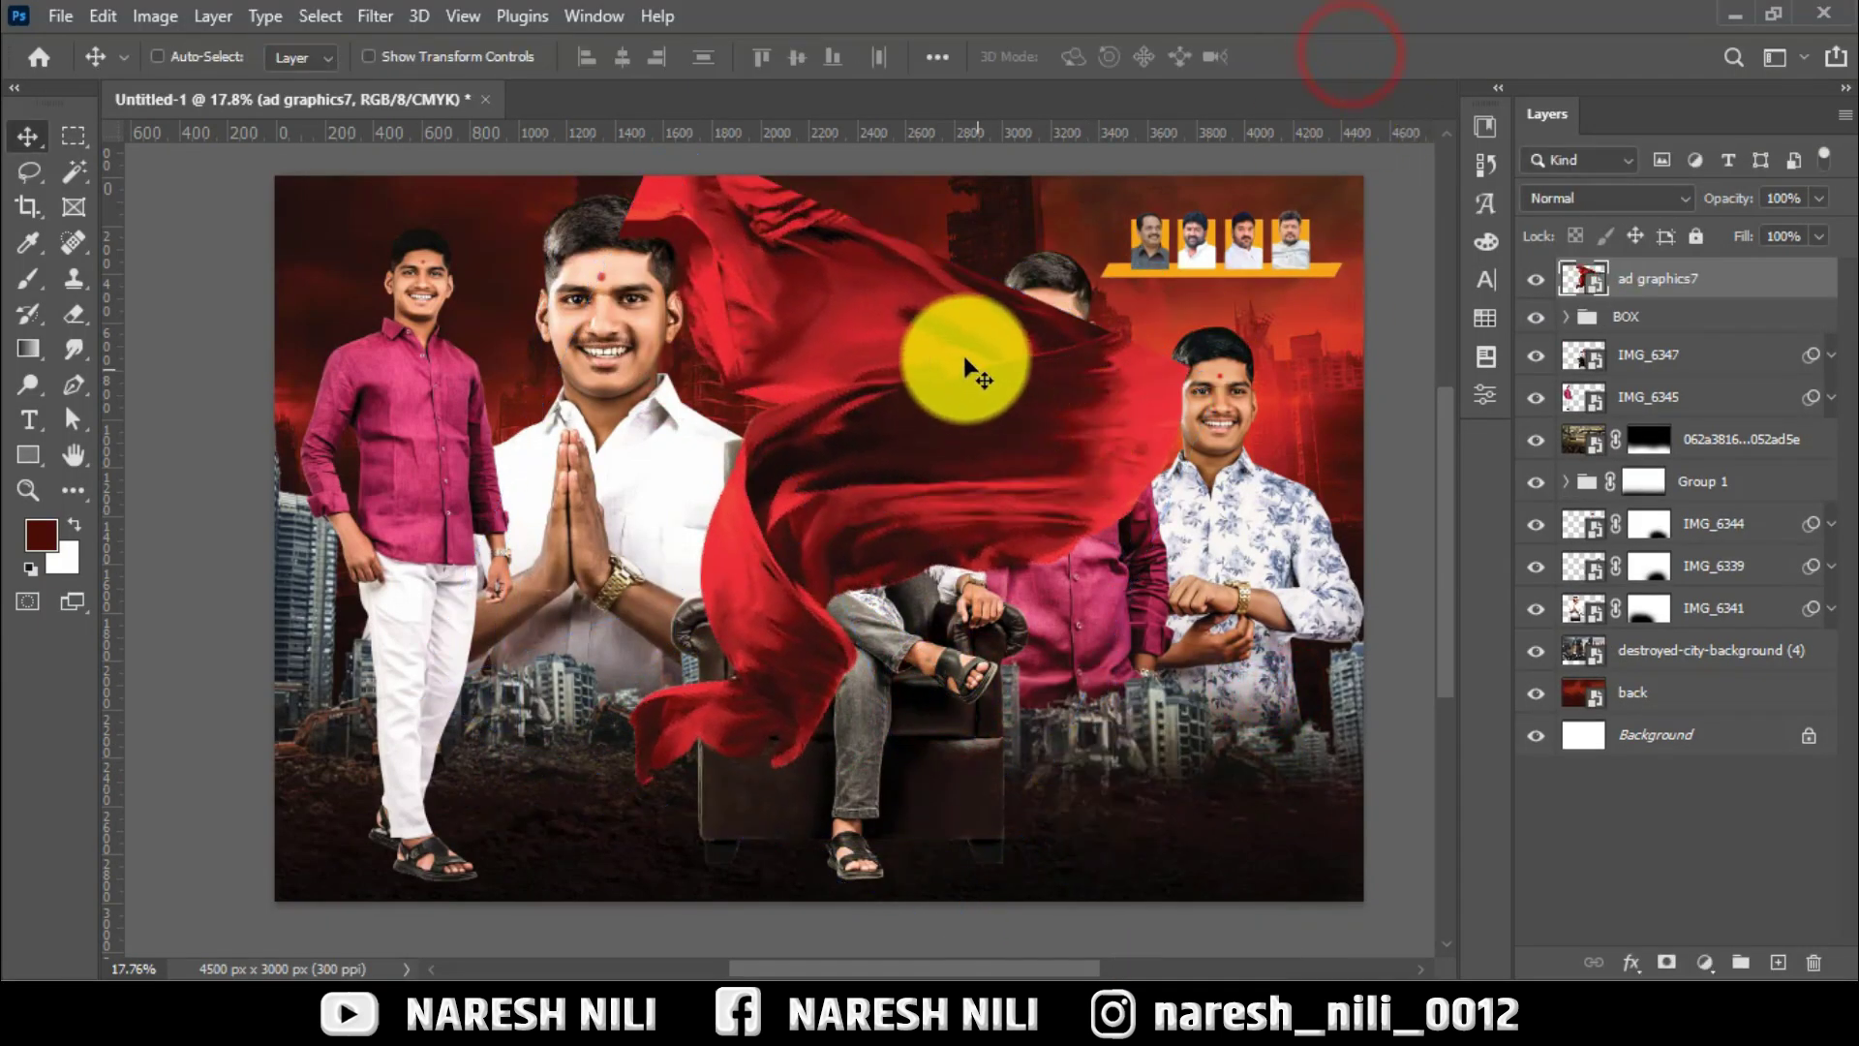
left_click_drag(1657, 282, 1647, 629)
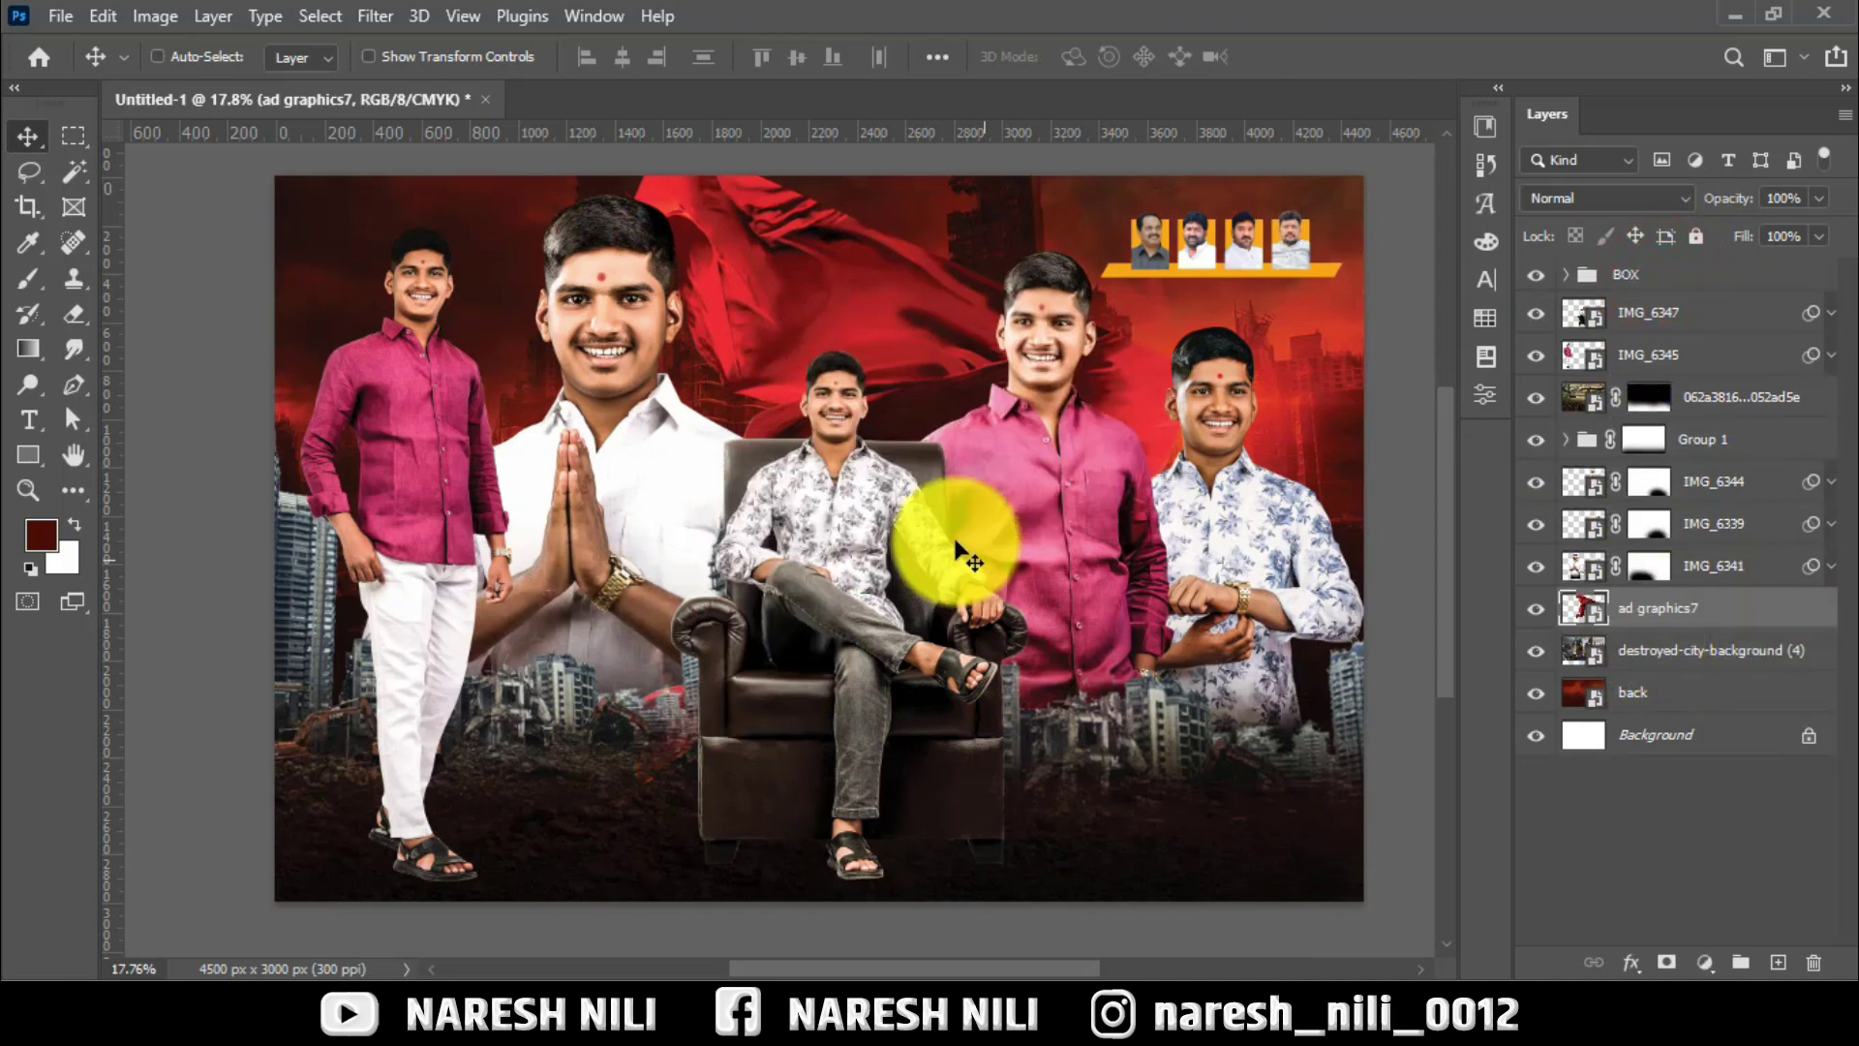
left_click_drag(901, 426, 591, 257)
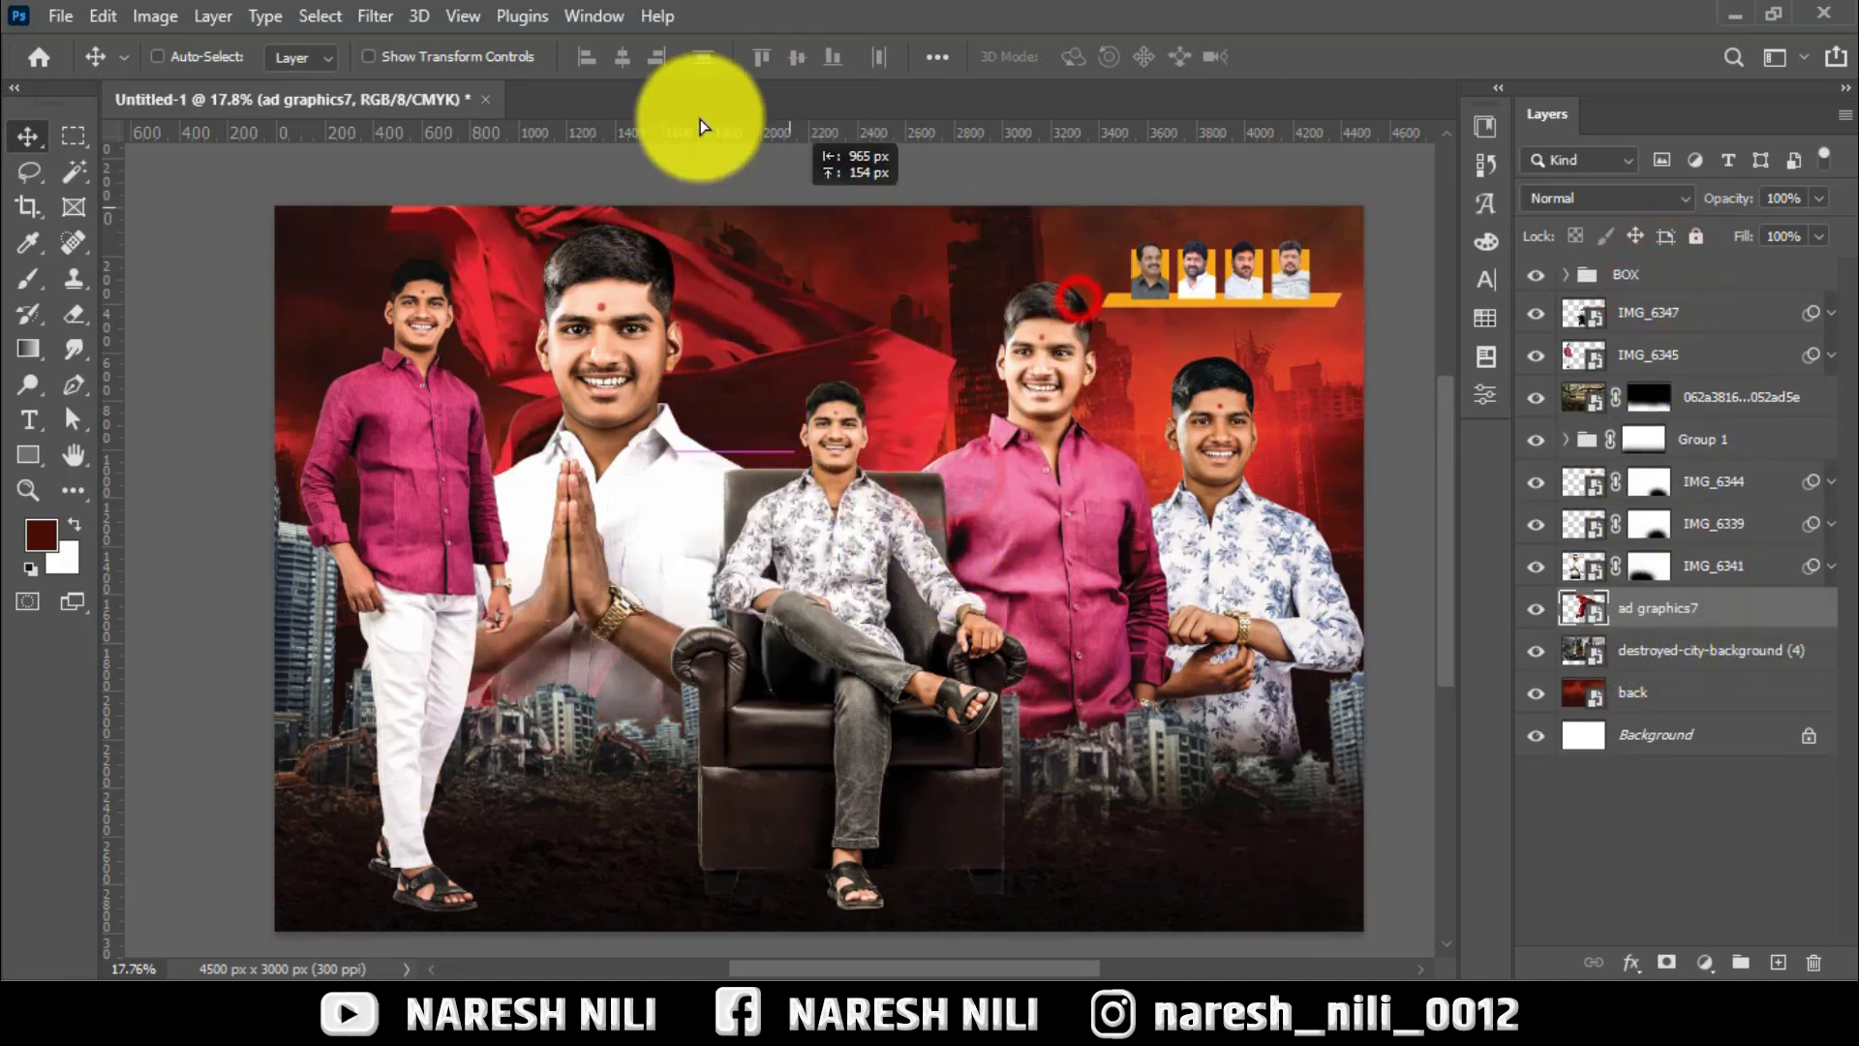
mouse_move(625, 356)
left_mouse_down()
mouse_move(704, 334)
mouse_move(647, 351)
mouse_move(643, 311)
mouse_move(479, 340)
mouse_move(537, 293)
mouse_move(681, 443)
left_mouse_up()
key("ctrl+t")
mouse_move(768, 602)
left_mouse_down()
mouse_move(794, 336)
mouse_move(706, 353)
left_mouse_up()
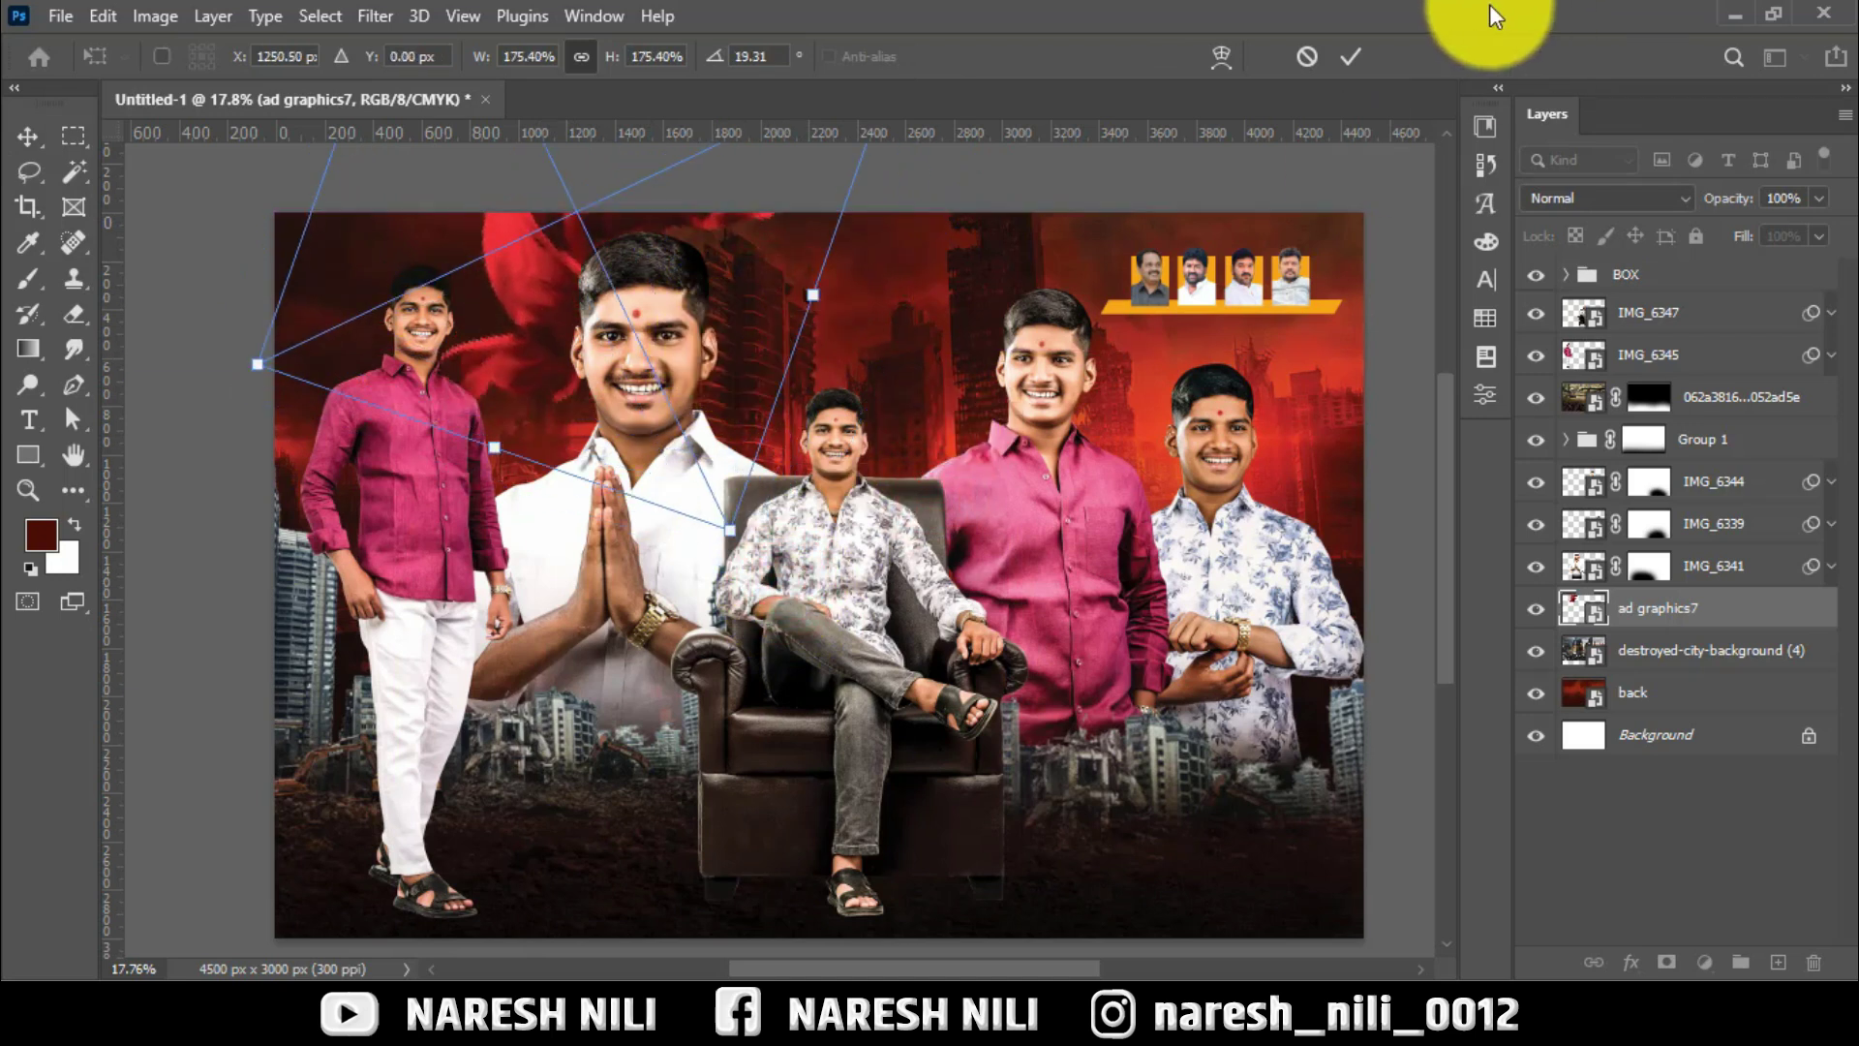
left_click(1336, 58)
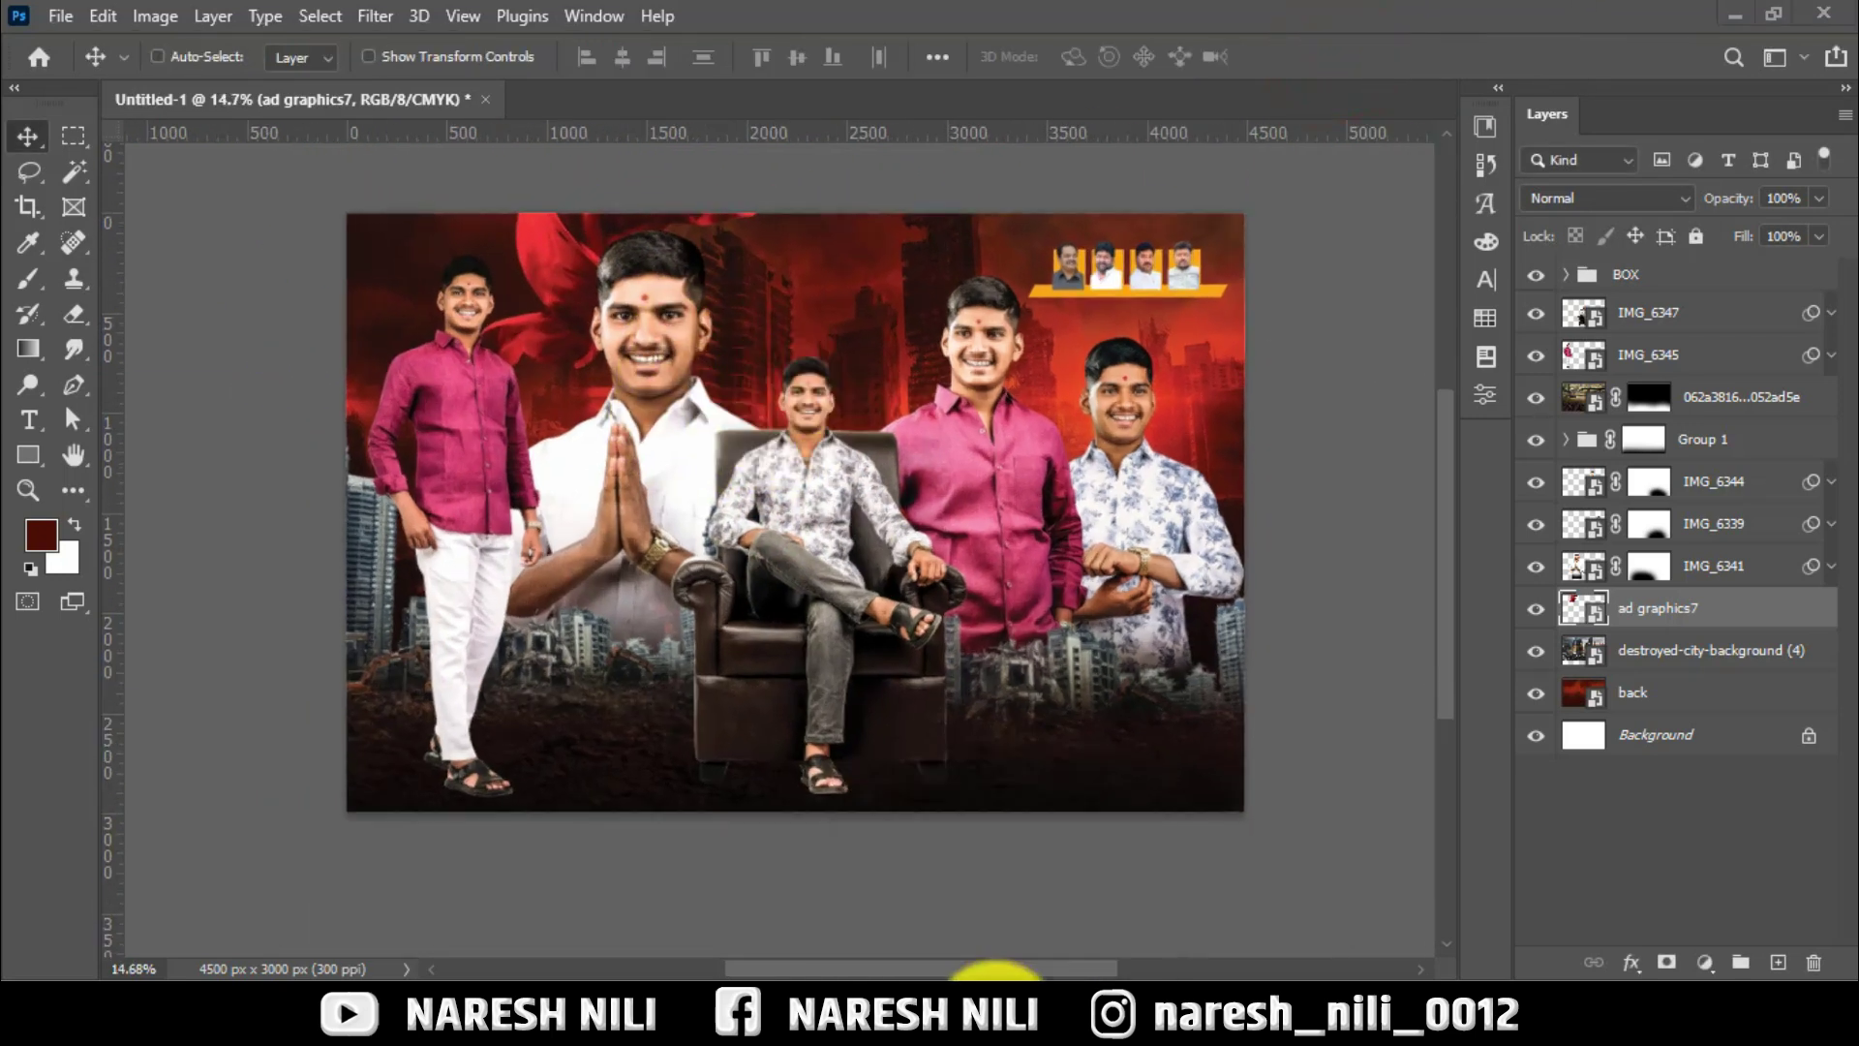
left_click(1046, 1007)
Bring tiger-14700 into the poster at about 53% and move its layer below ad graphics7.
mouse_move(1772, 465)
left_mouse_down()
mouse_move(978, 478)
mouse_move(1077, 468)
left_mouse_up()
left_click_drag(1145, 573, 1007, 419)
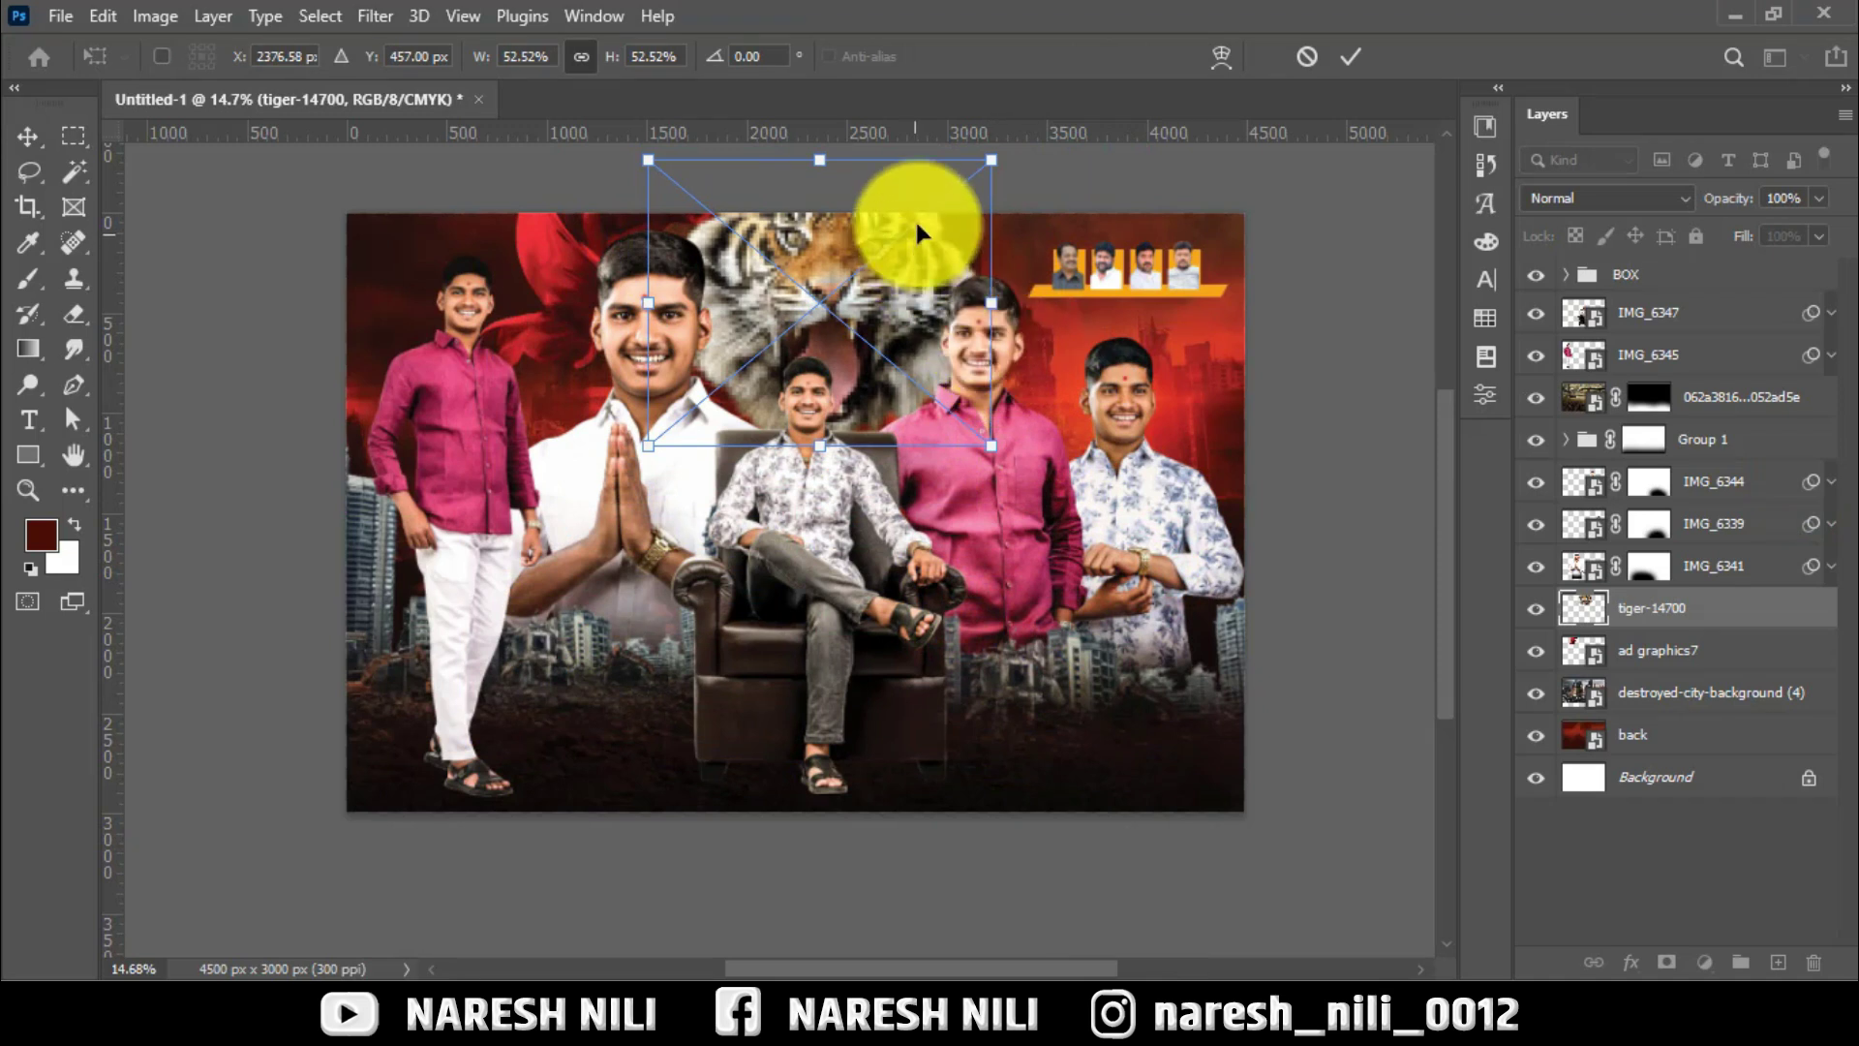
left_click(1351, 58)
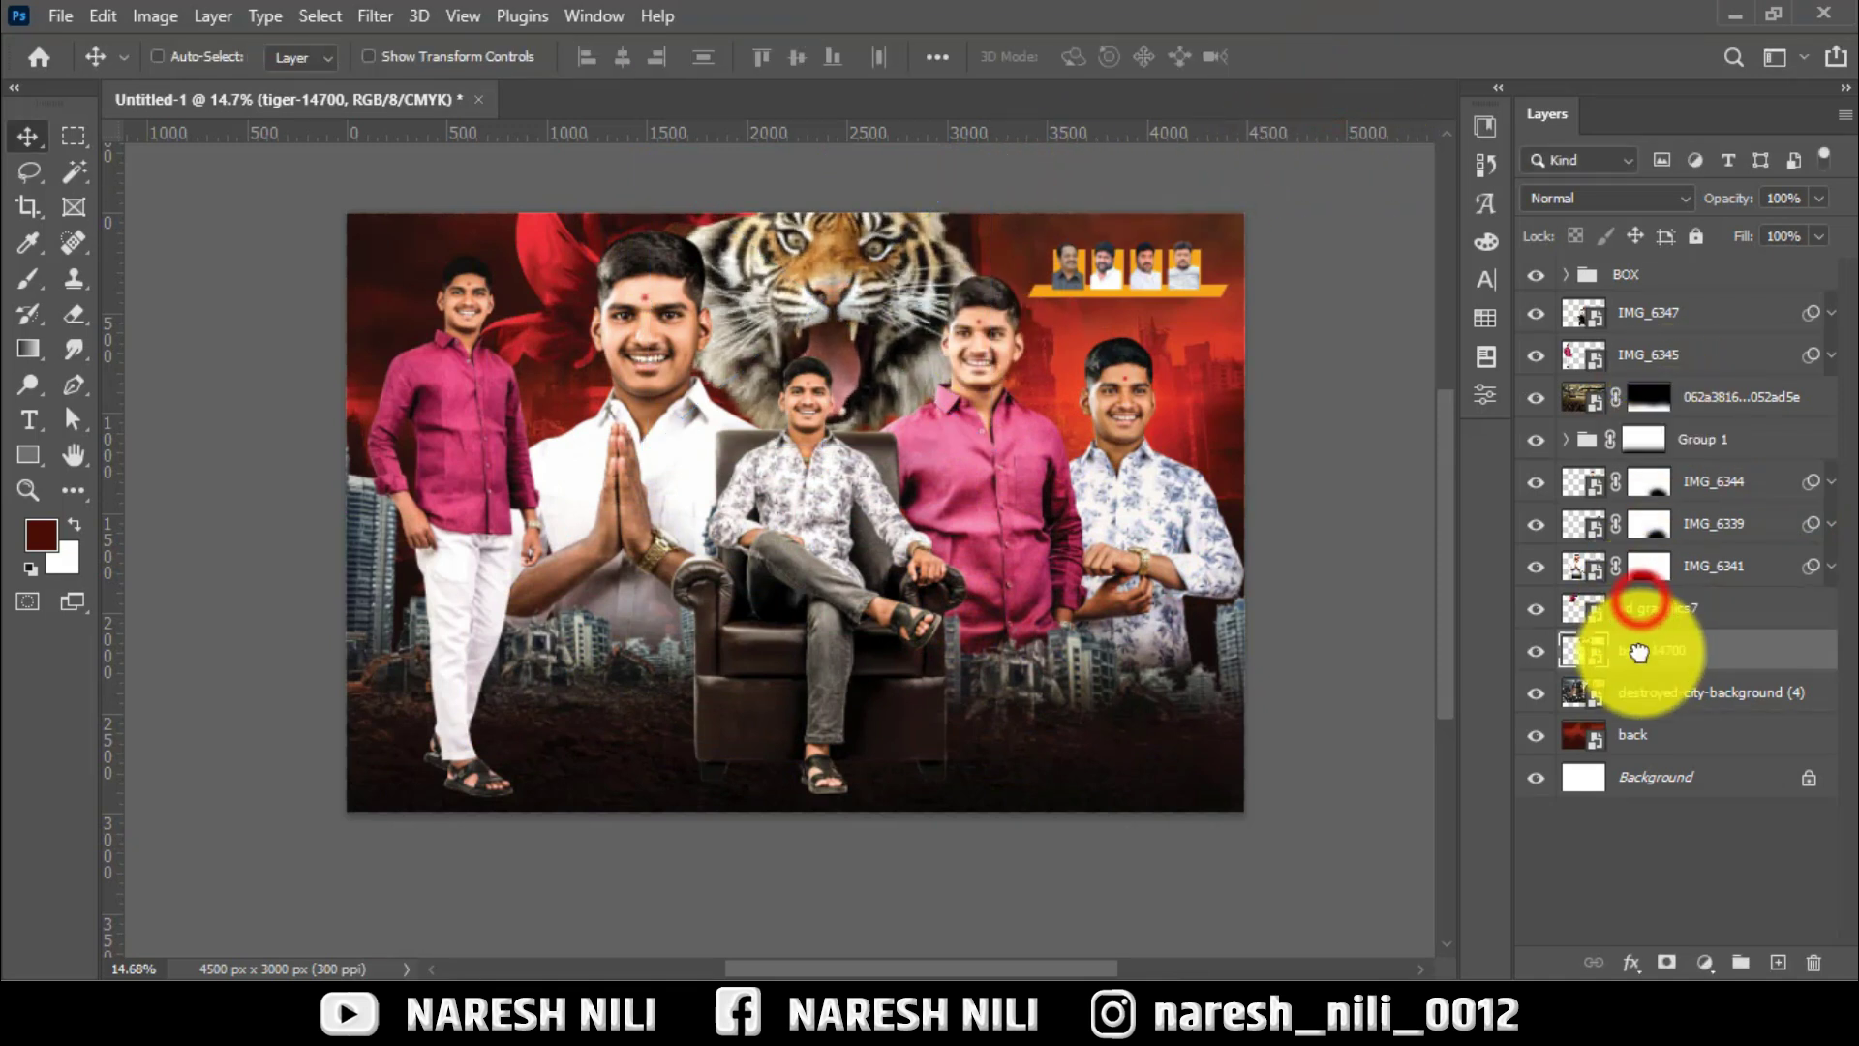
left_click_drag(1646, 607, 1646, 651)
Reposition, slightly enlarge and tilt the tiger about -3°, then try blend modes like Hard Light.
key("ctrl+t")
left_click_drag(896, 335, 892, 344)
left_click_drag(966, 453, 992, 469)
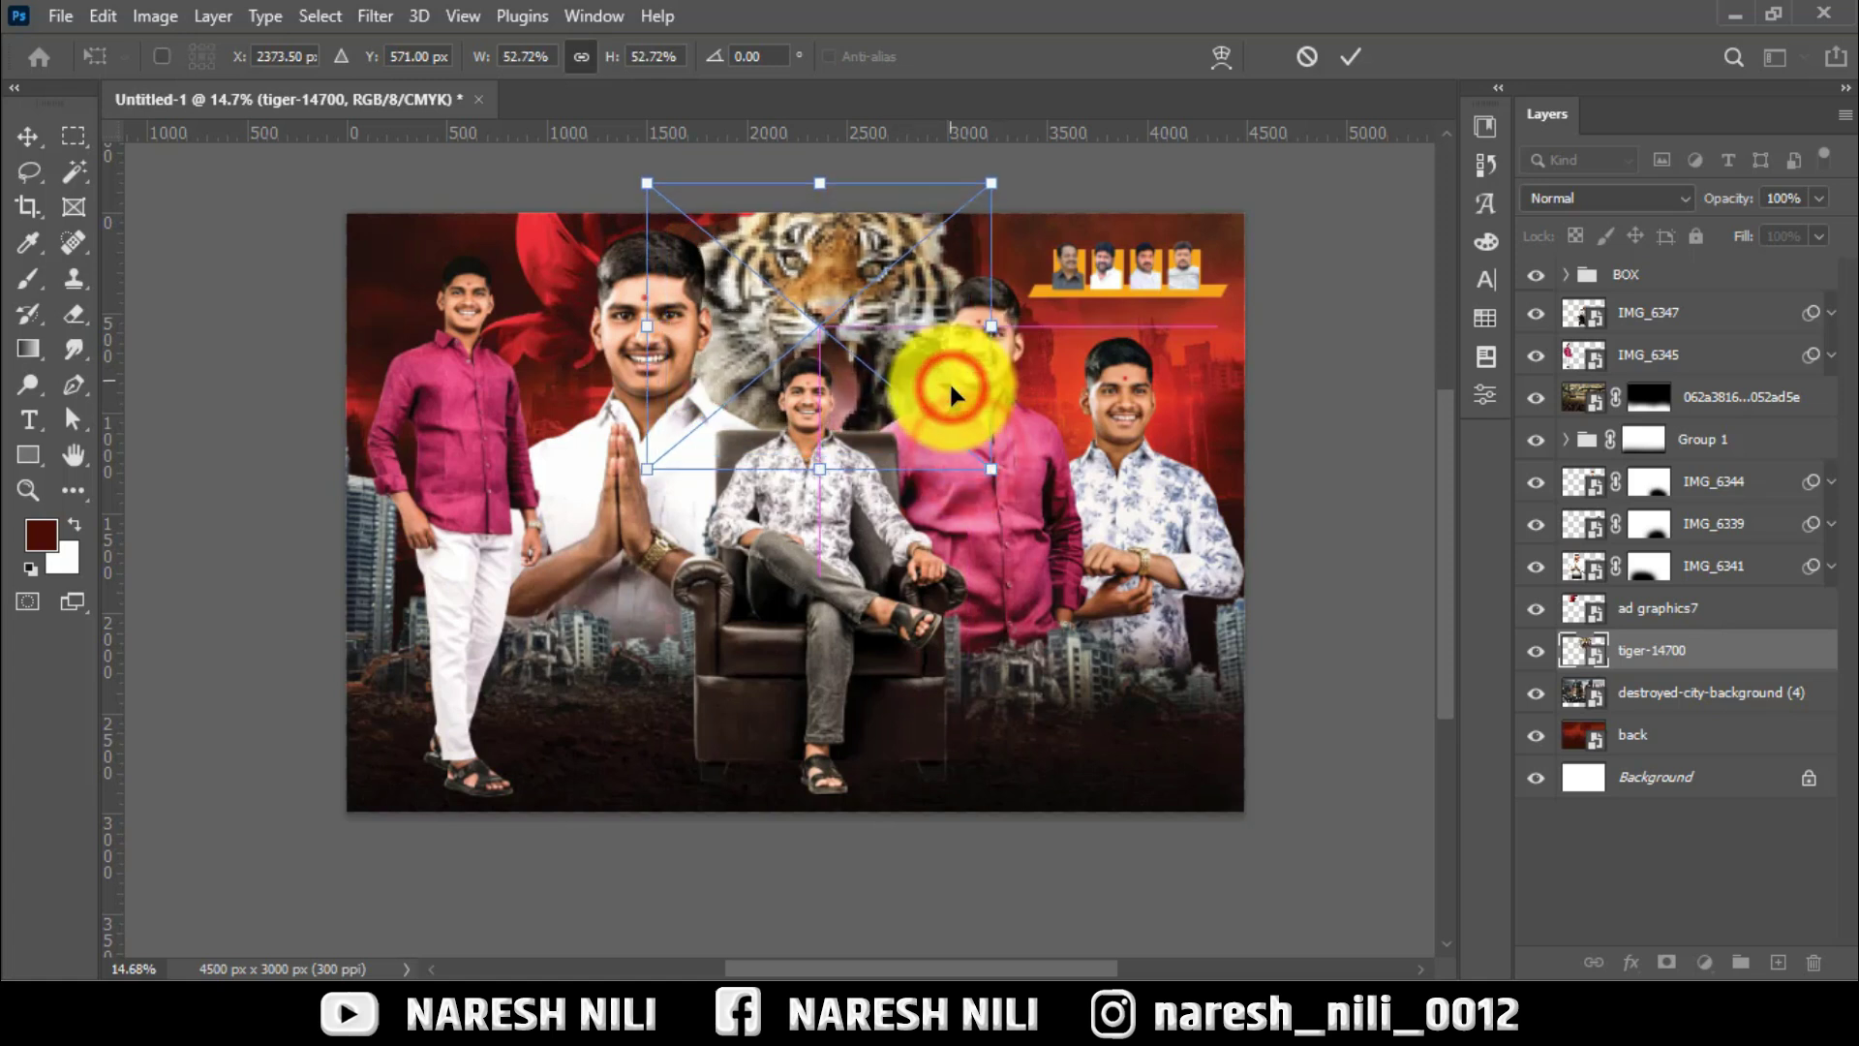
left_click_drag(948, 390, 946, 320)
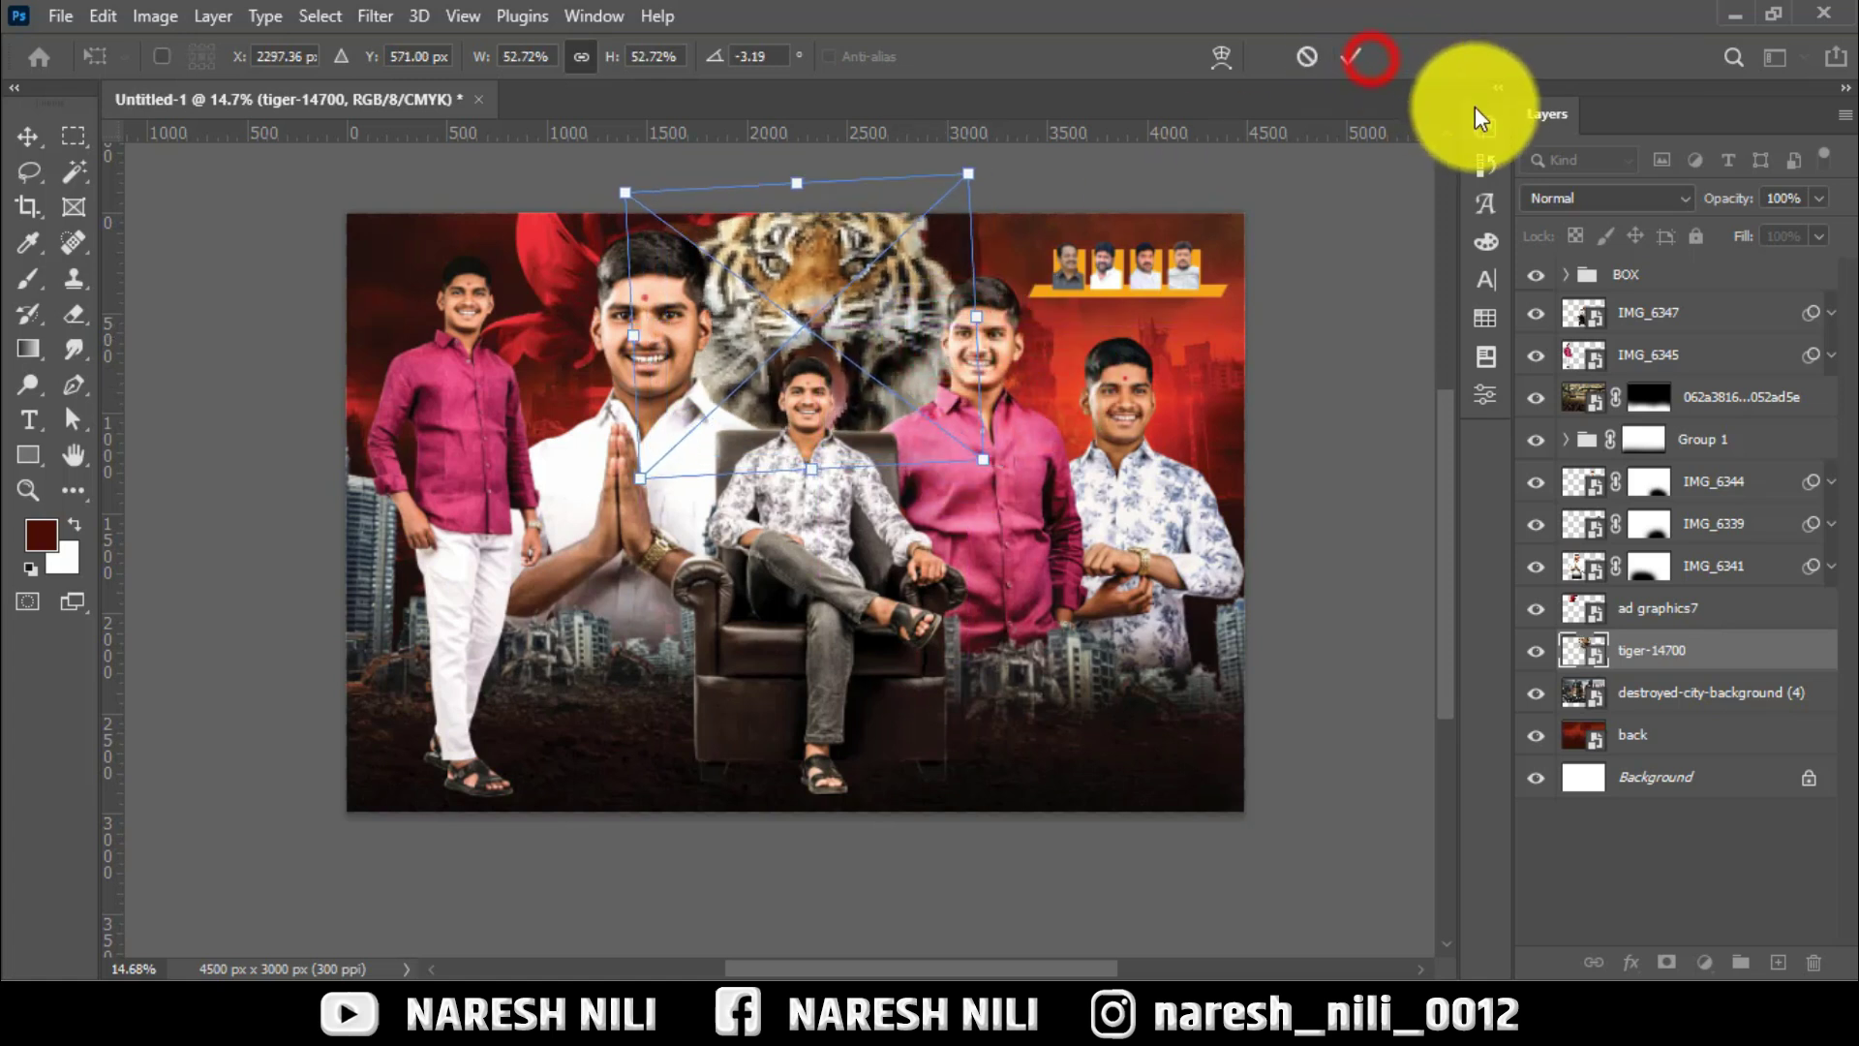
left_click(1568, 197)
left_click(1560, 527)
left_click(1351, 56)
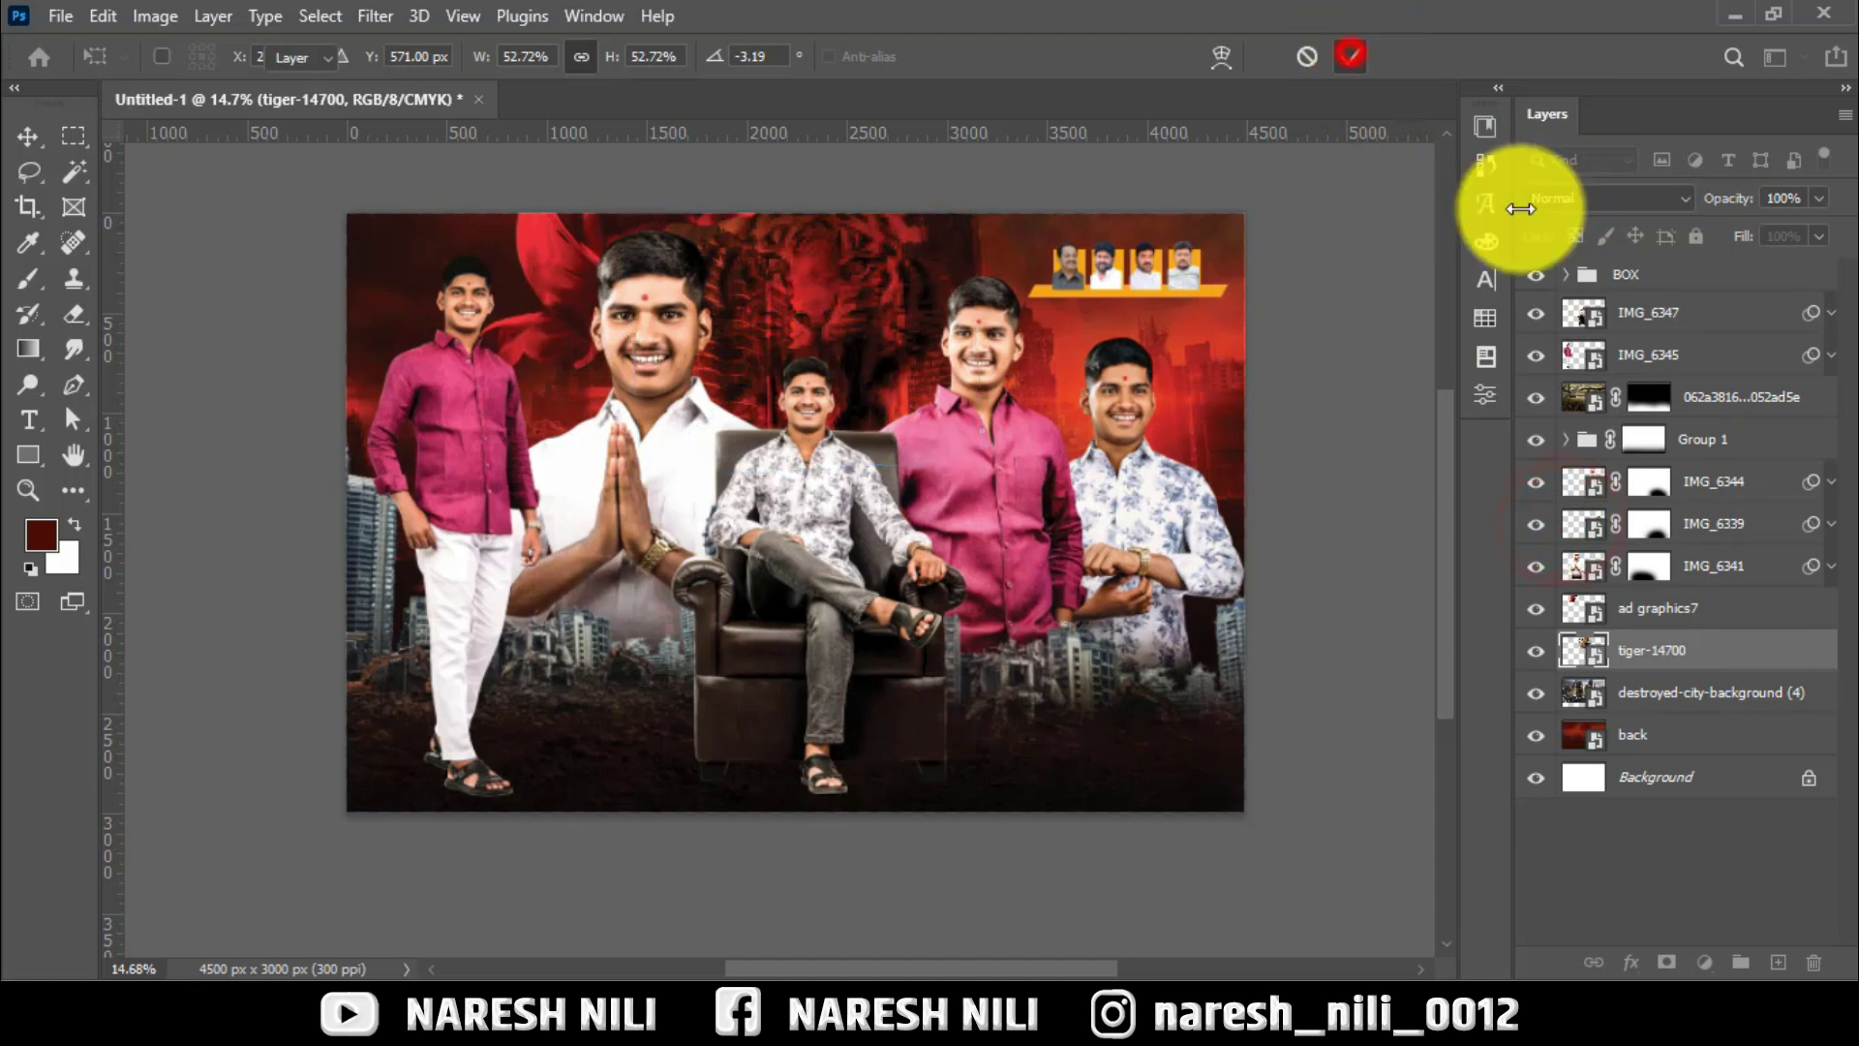
left_click(1568, 197)
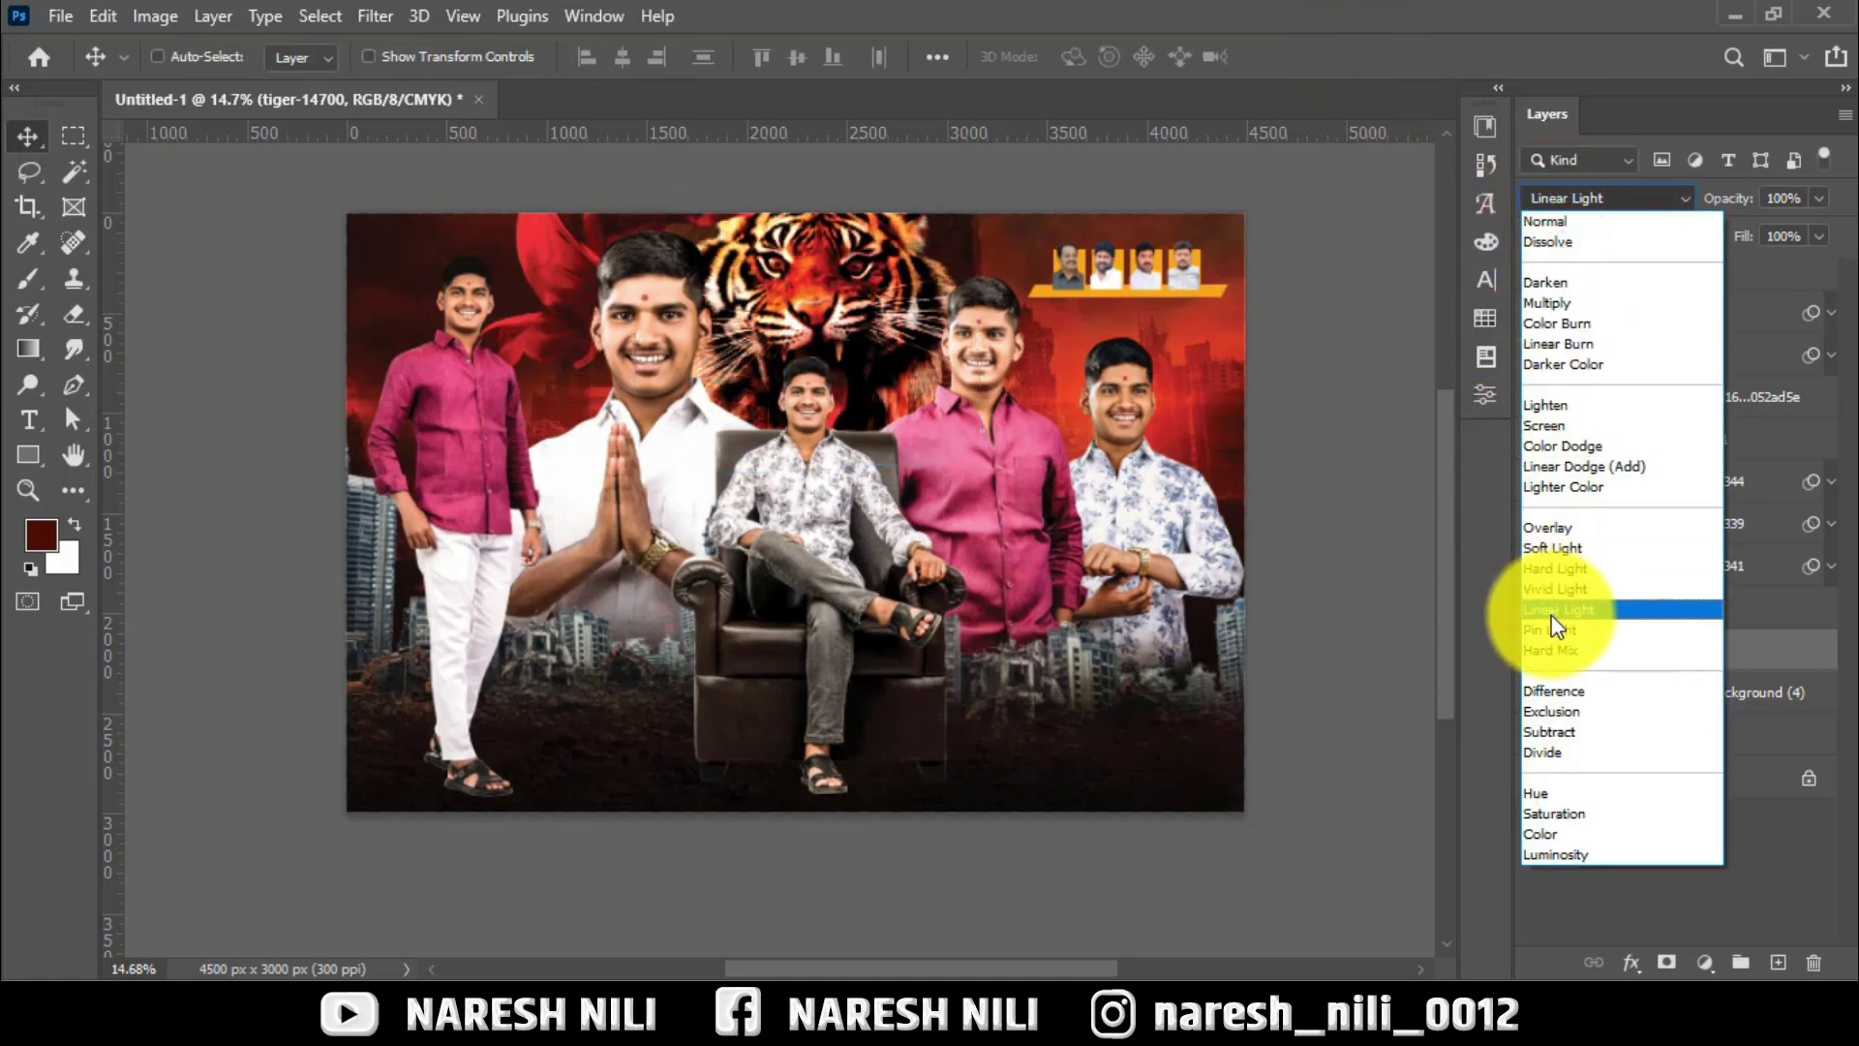
Set the tiger to Vivid Light and fade the city background around it with a mask.
left_click(1555, 590)
left_click(1632, 719)
left_click(1666, 962)
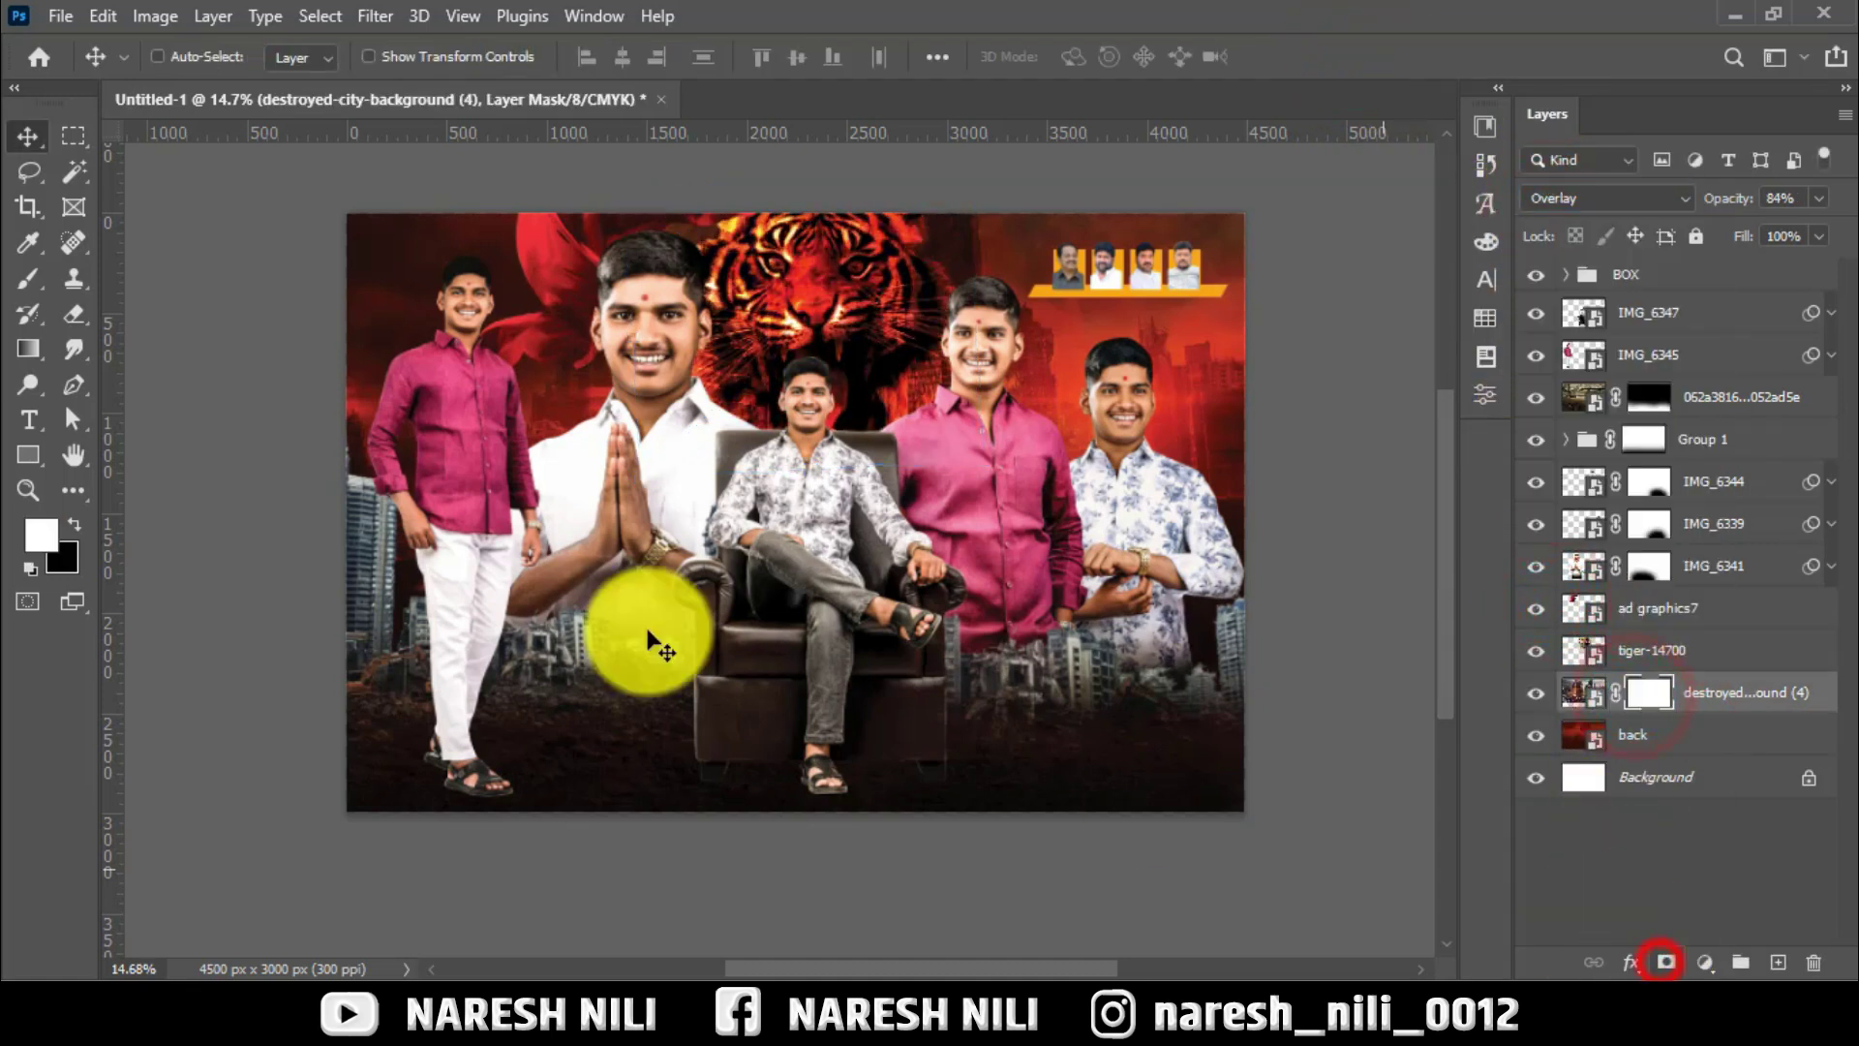
left_click(72, 313)
key("bracketright")
key("bracketright")
key("bracketright")
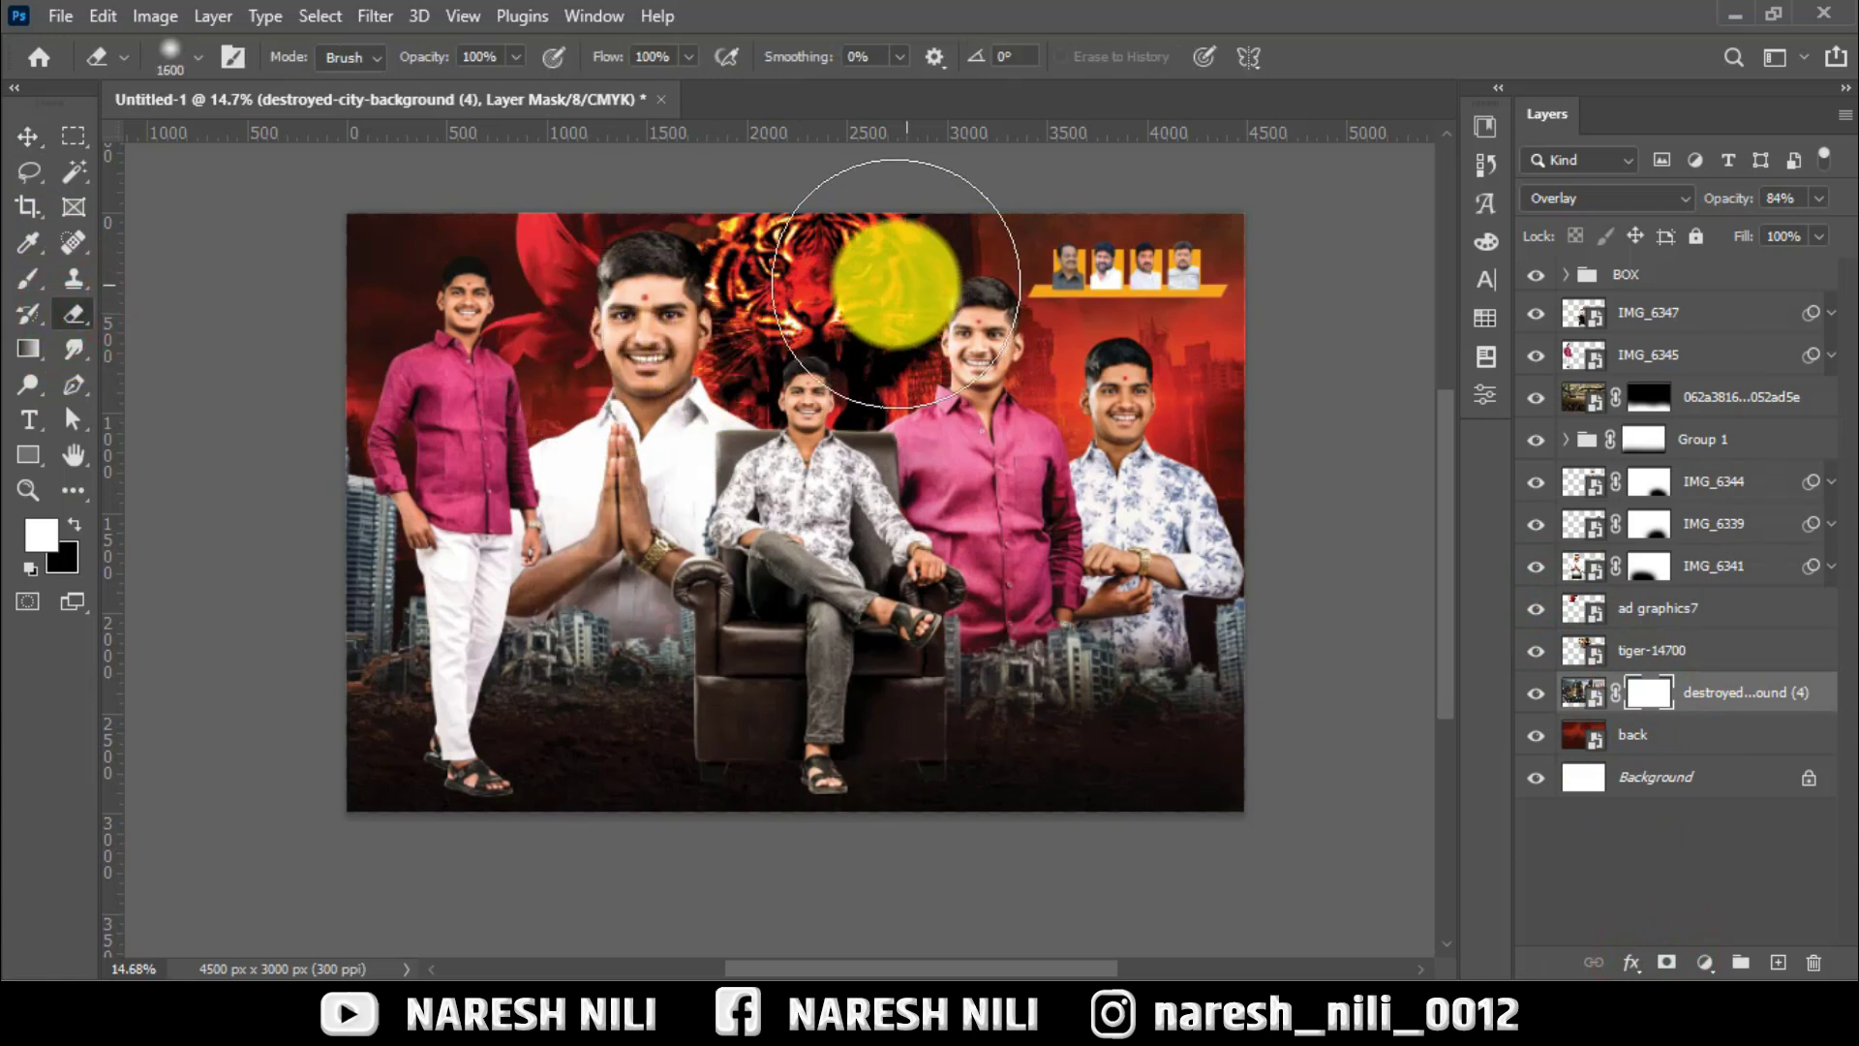
left_click_drag(884, 282, 818, 307)
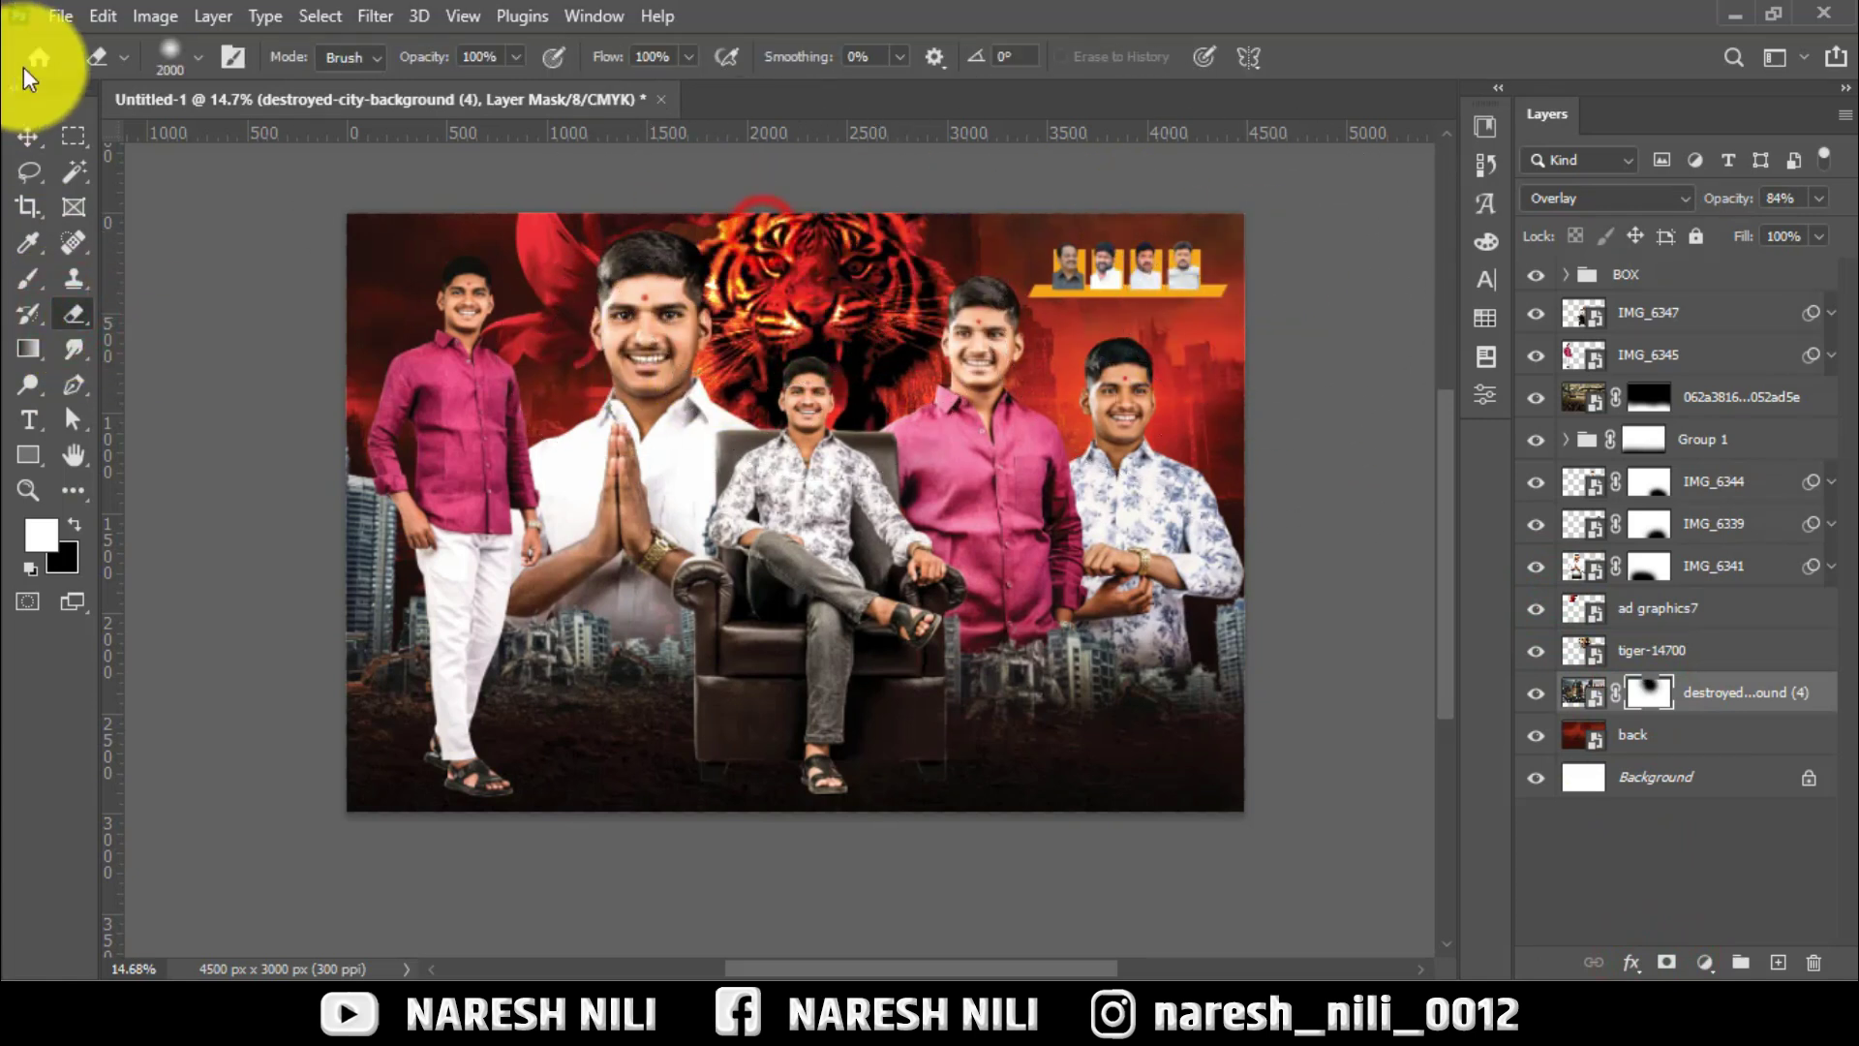
left_click(27, 136)
Set the tiger to Hard Light, add an inverted mask, and paint its face back above the seated man.
scroll(828, 201, "up", 3)
left_click(1646, 651)
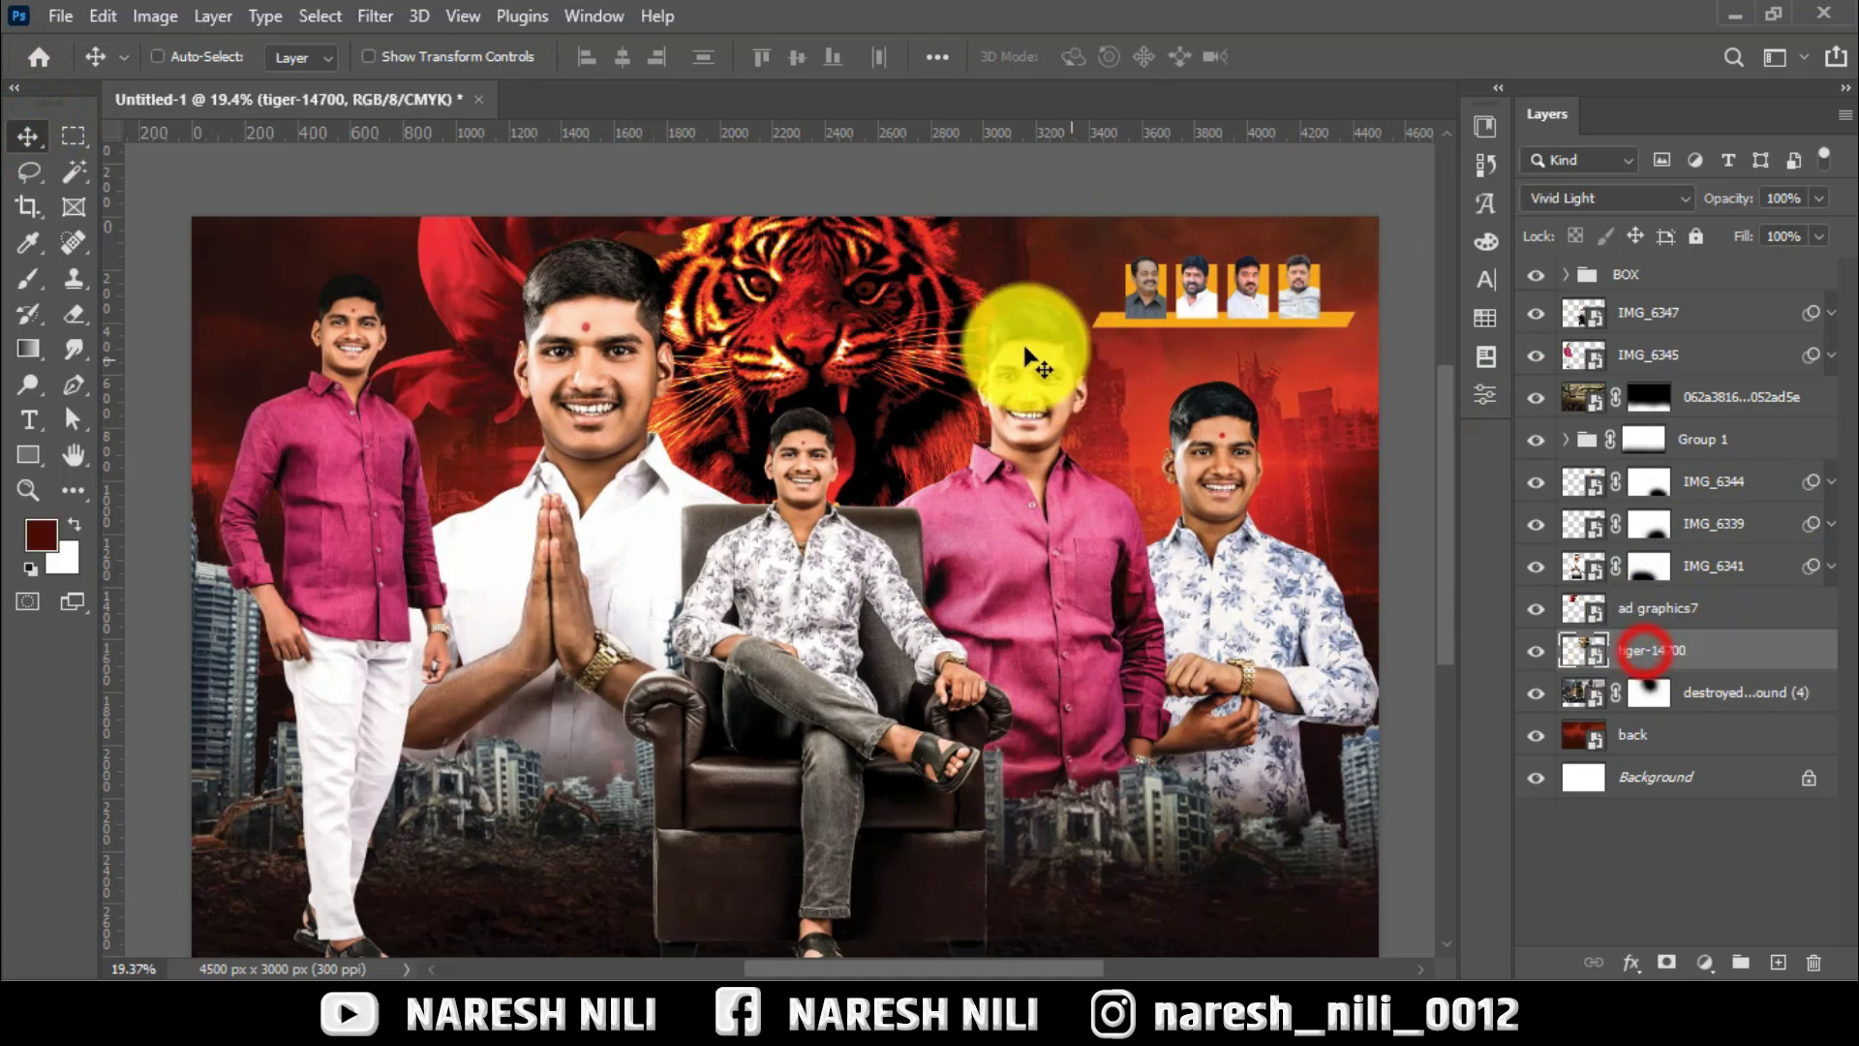
left_click(1584, 200)
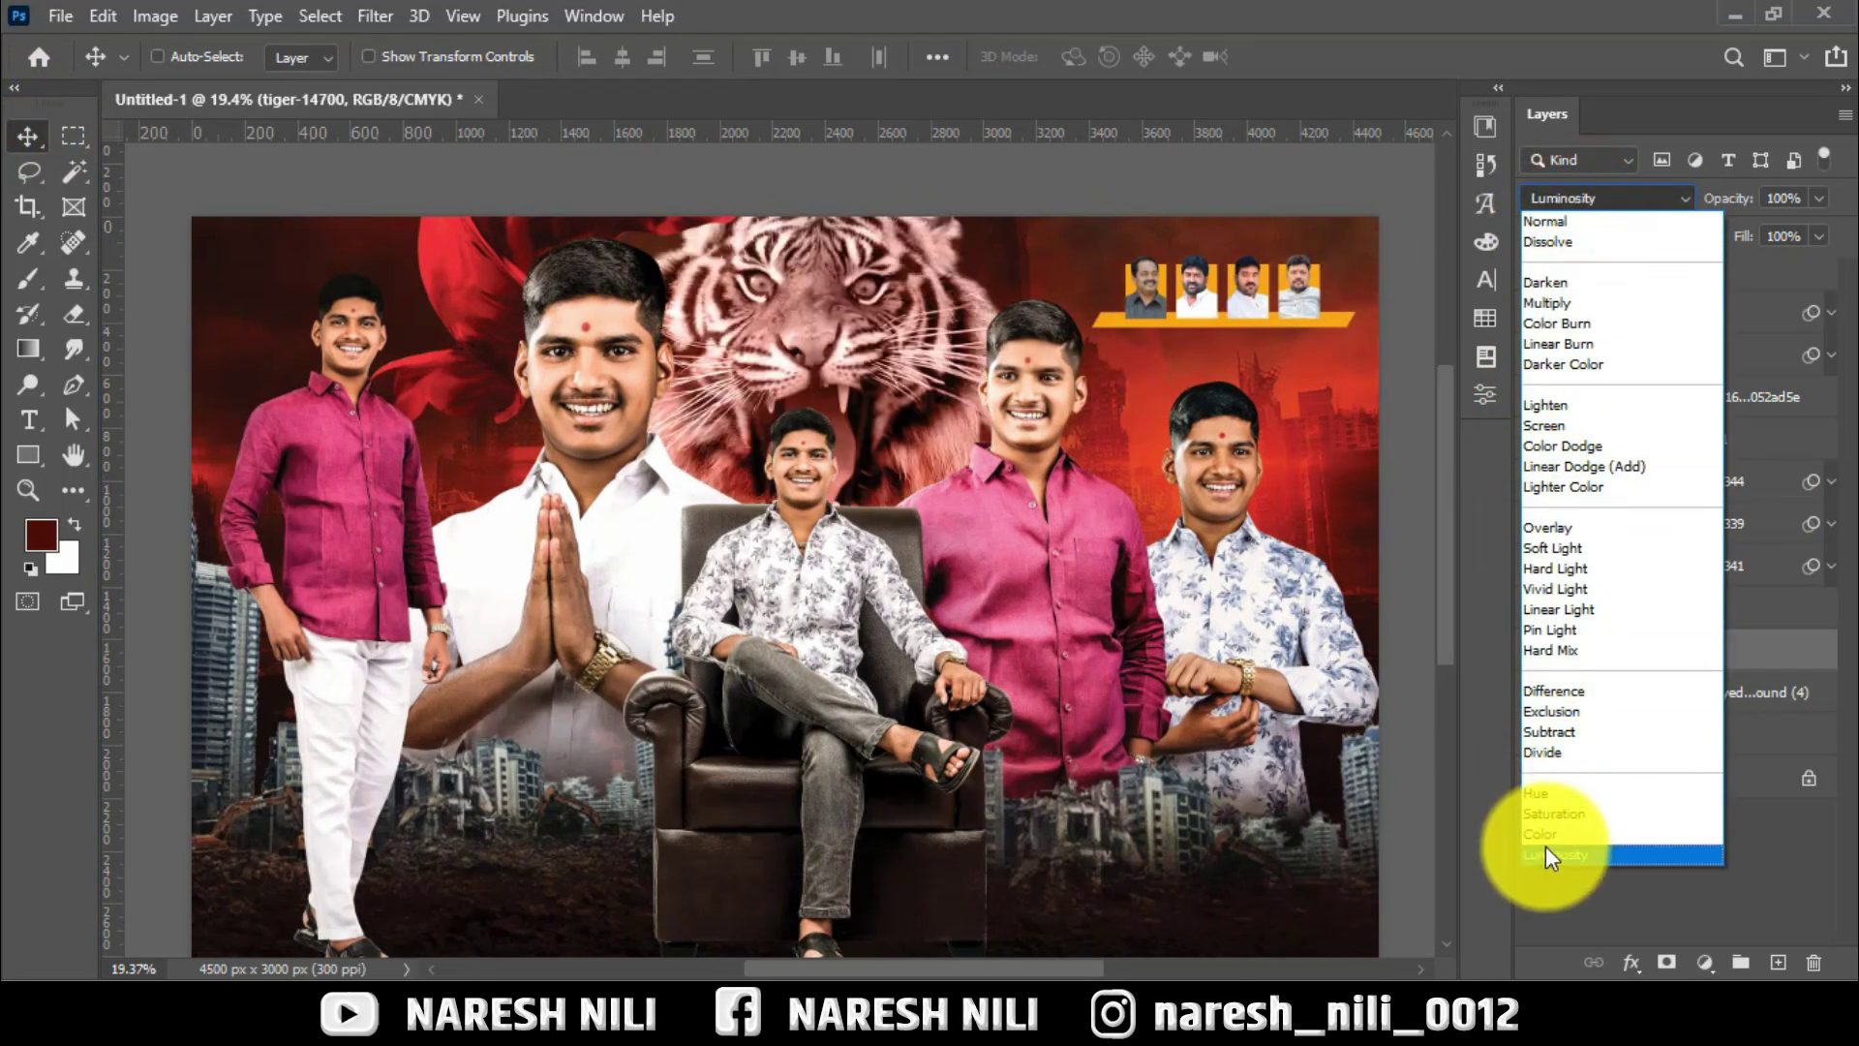
left_click(1561, 567)
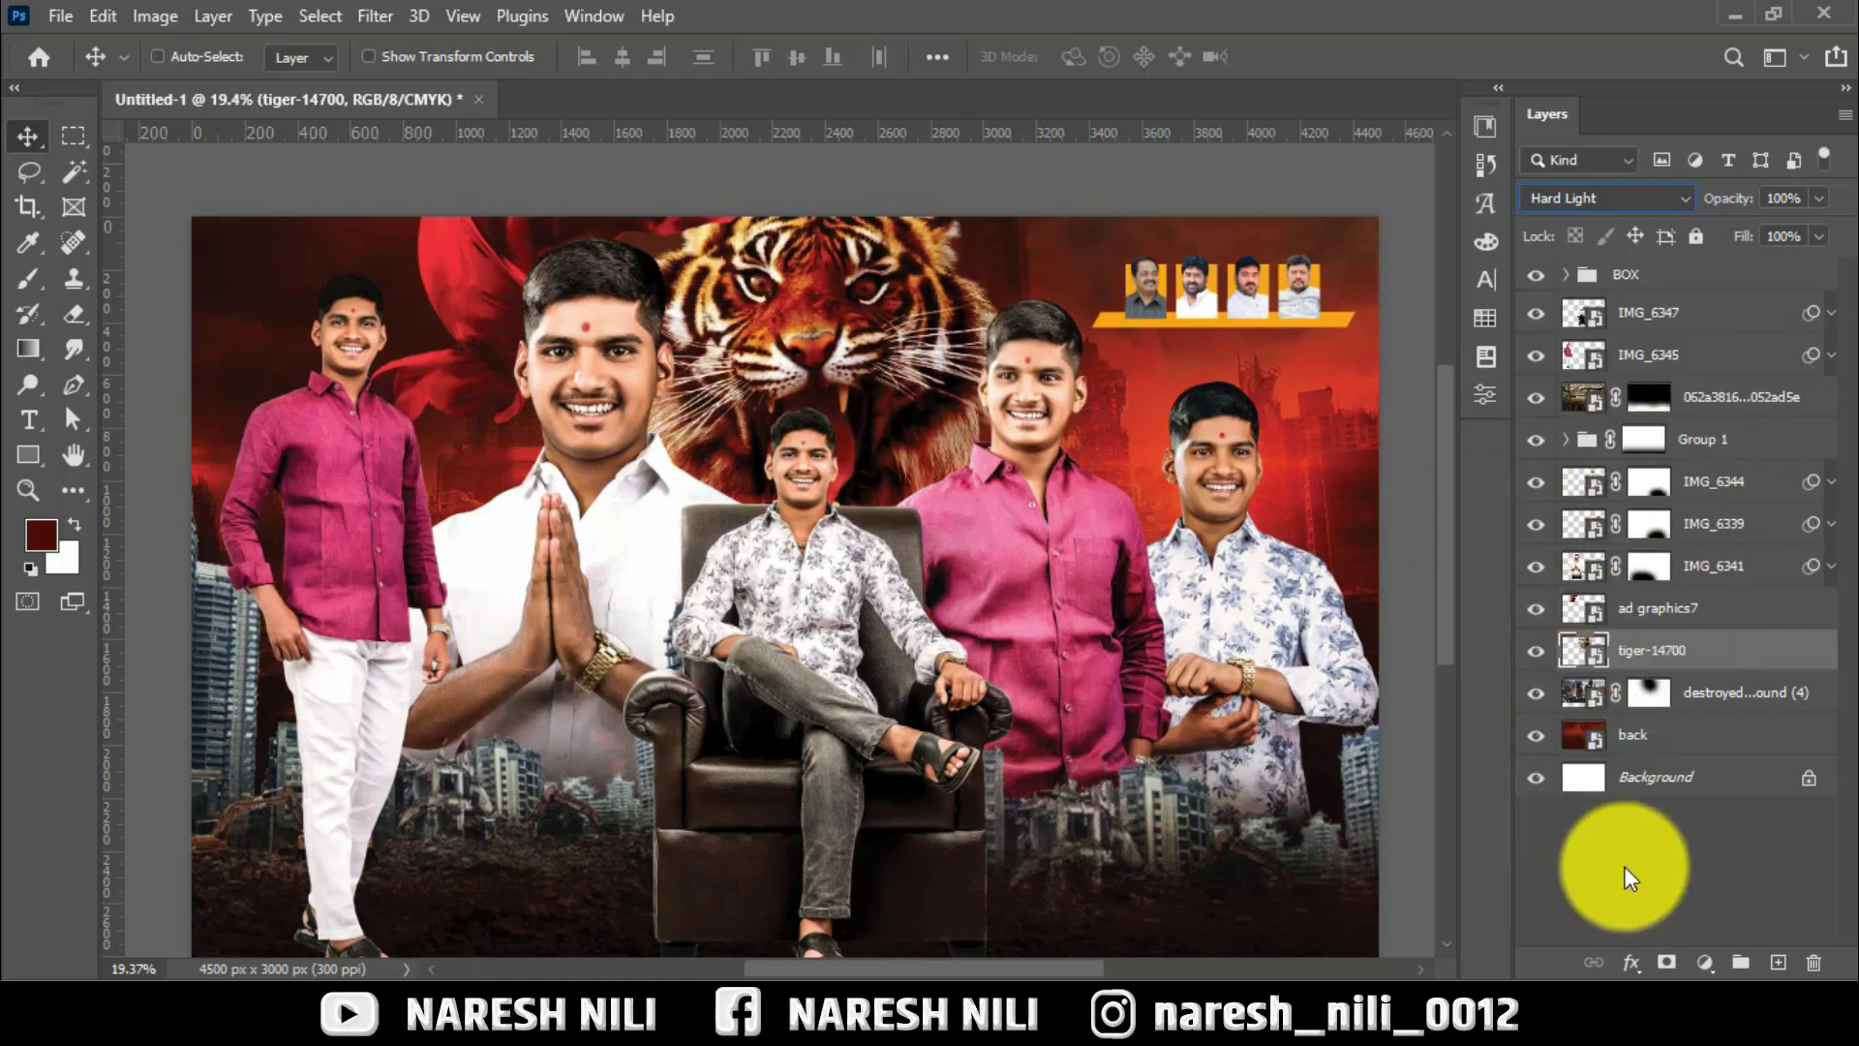
left_click(1658, 963)
key("ctrl+i")
left_click(27, 278)
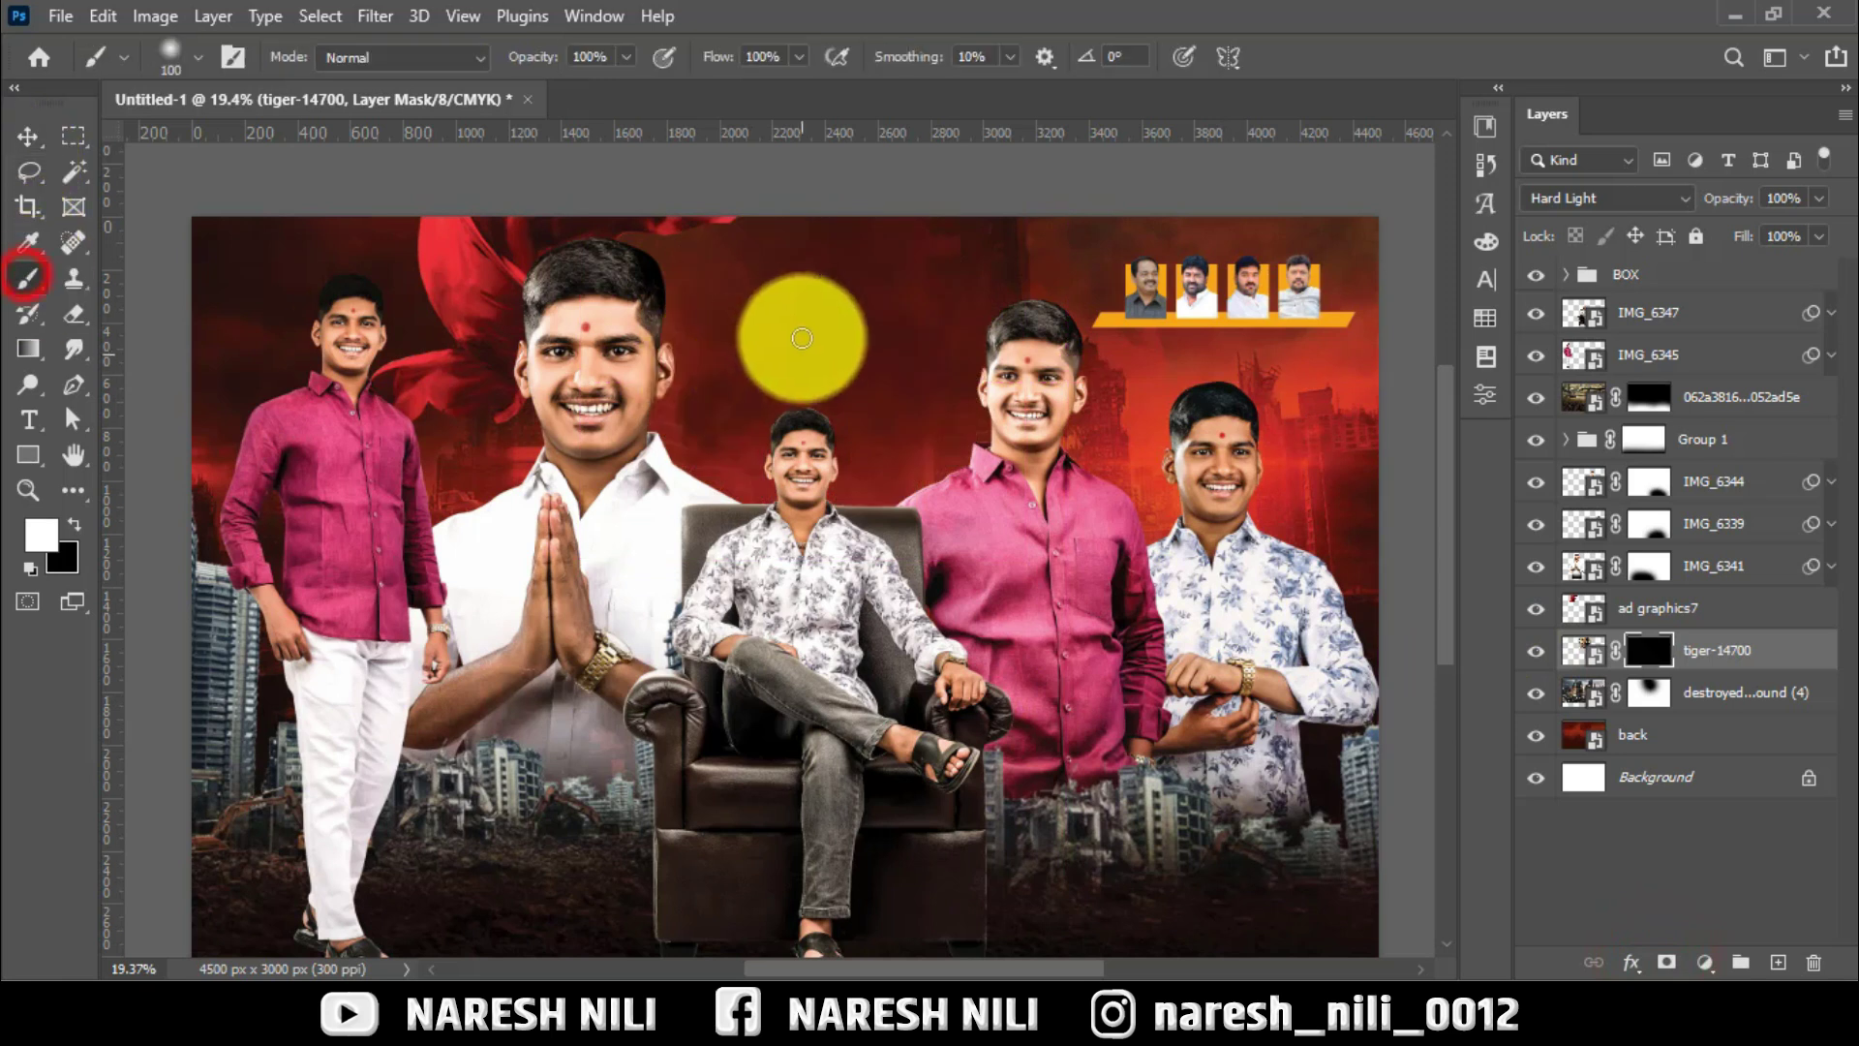
left_click_drag(768, 310, 829, 332)
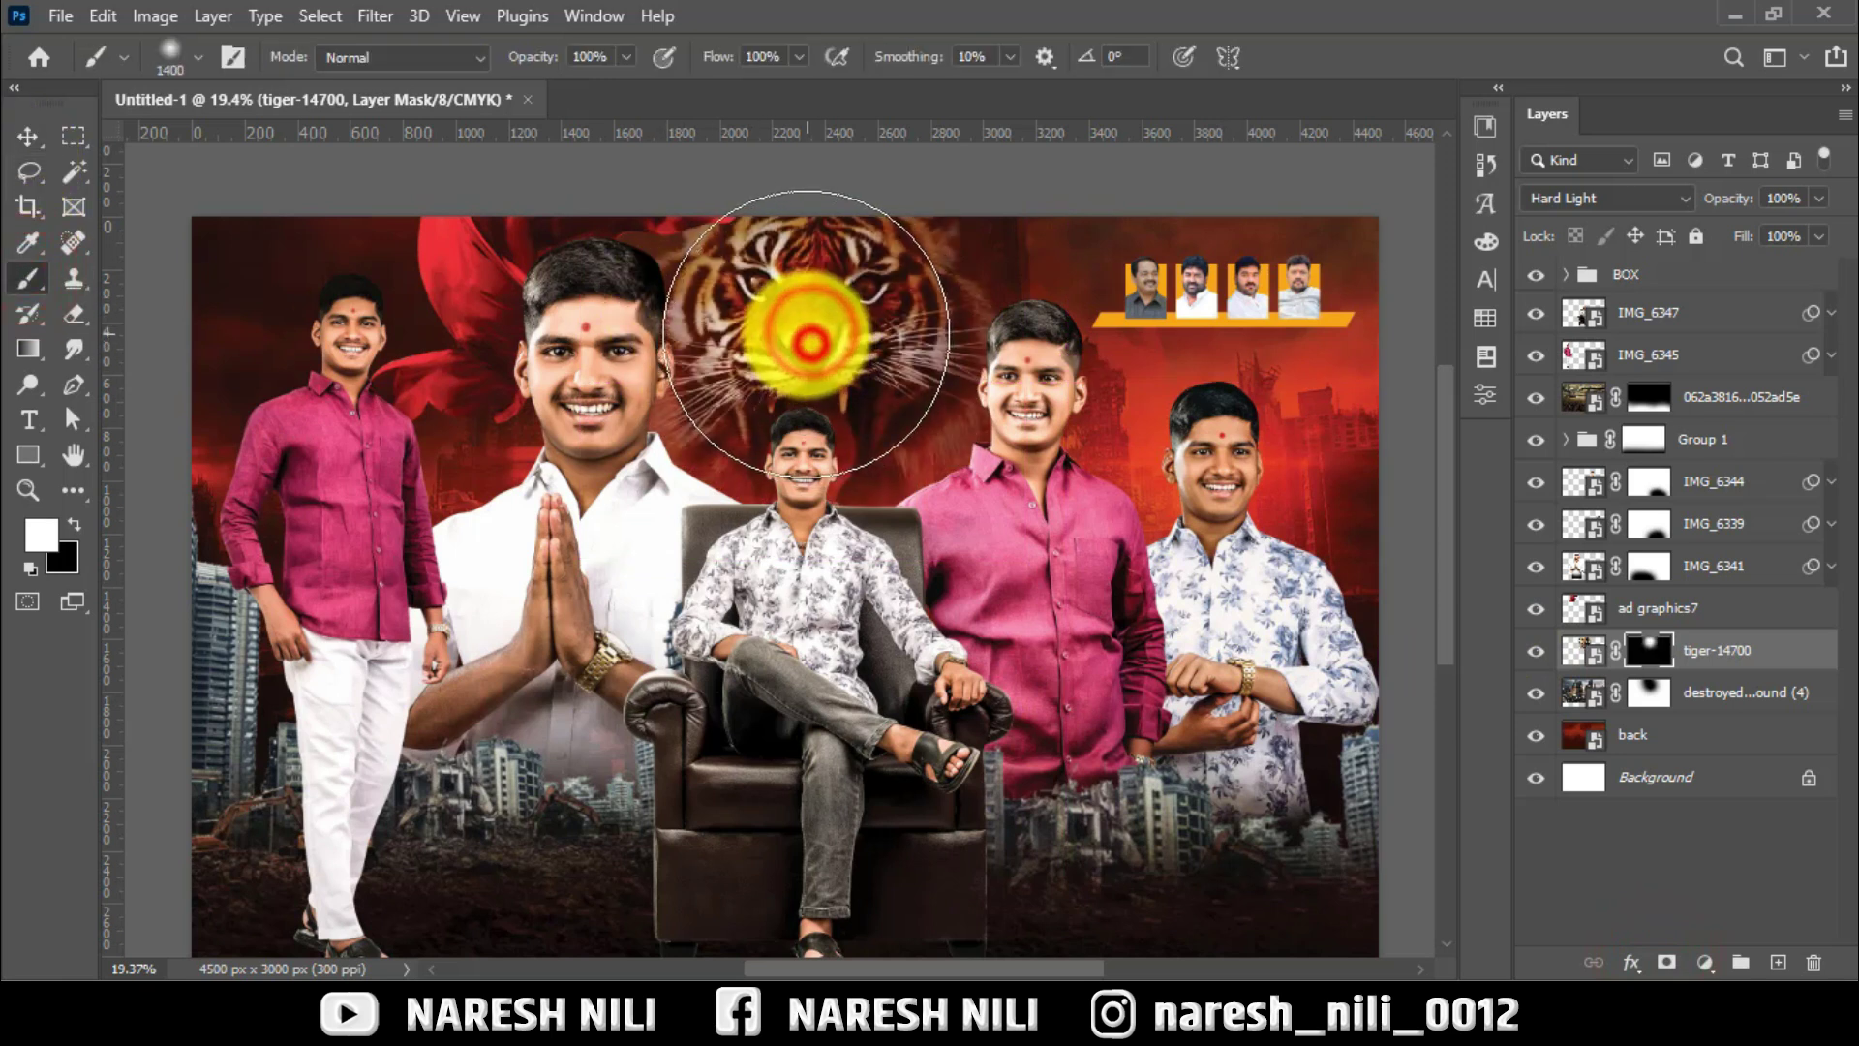
Start rotating the ad graphics7 red cloth about 22 degrees.
left_click(29, 135)
left_click(1697, 610)
key("ctrl+t")
mouse_move(1184, 415)
left_mouse_down()
mouse_move(1107, 315)
mouse_move(600, 207)
mouse_move(668, 250)
left_mouse_up()
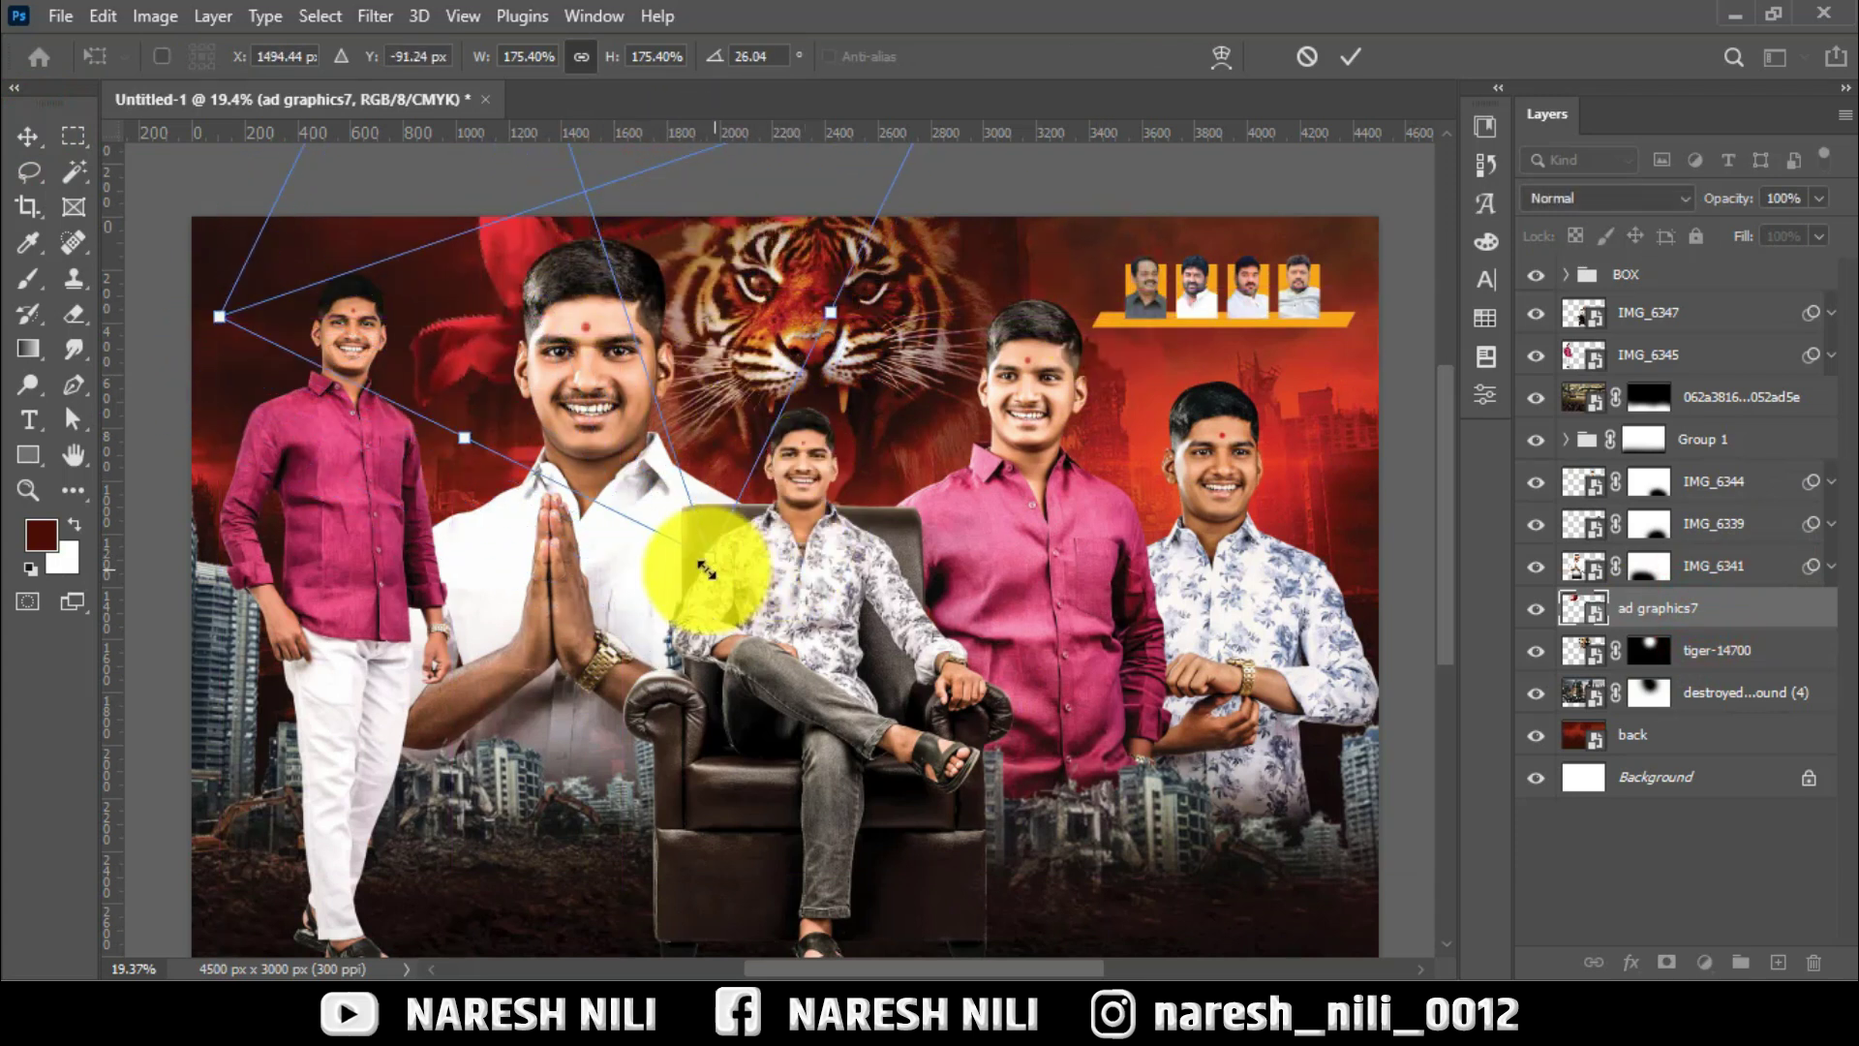
Scale the red cloth to about 194%, tilt it 28°, and reposition it behind the group.
left_click_drag(706, 570, 704, 602)
left_click_drag(933, 207, 788, 229)
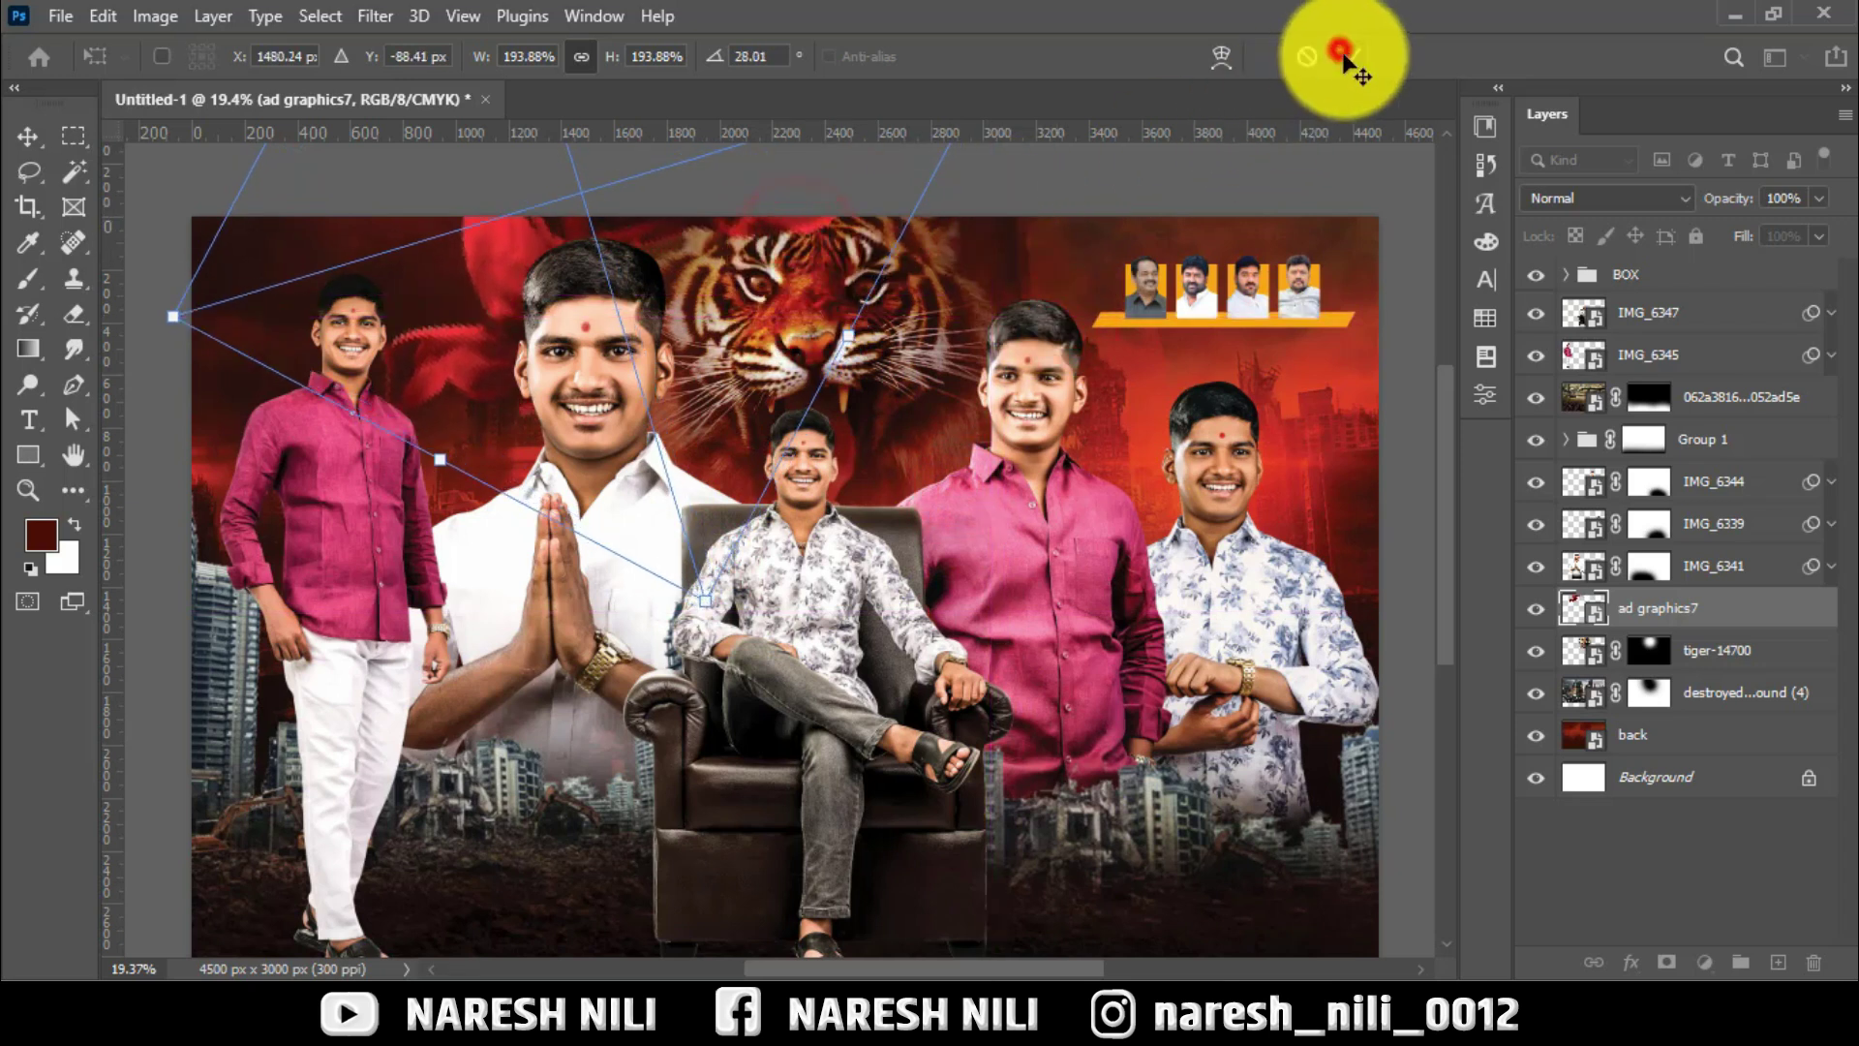
left_click(1346, 56)
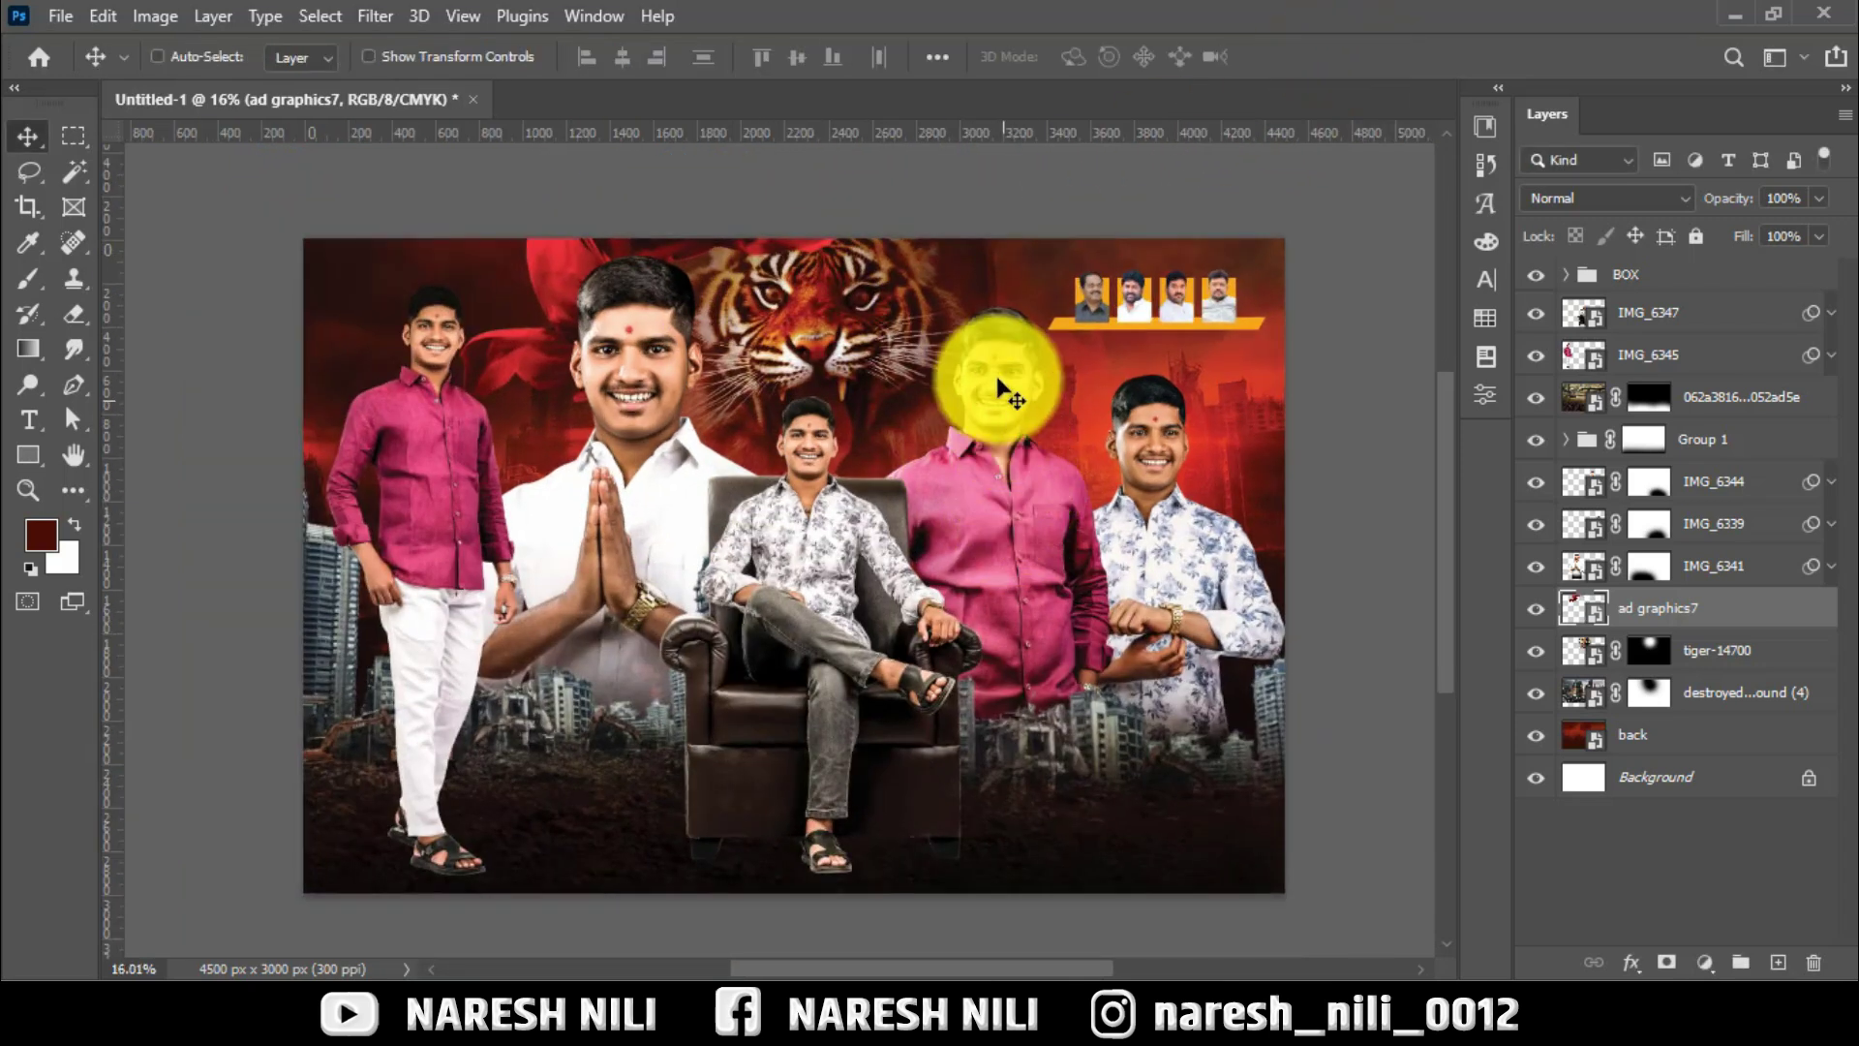
scroll(852, 620, "down", 1)
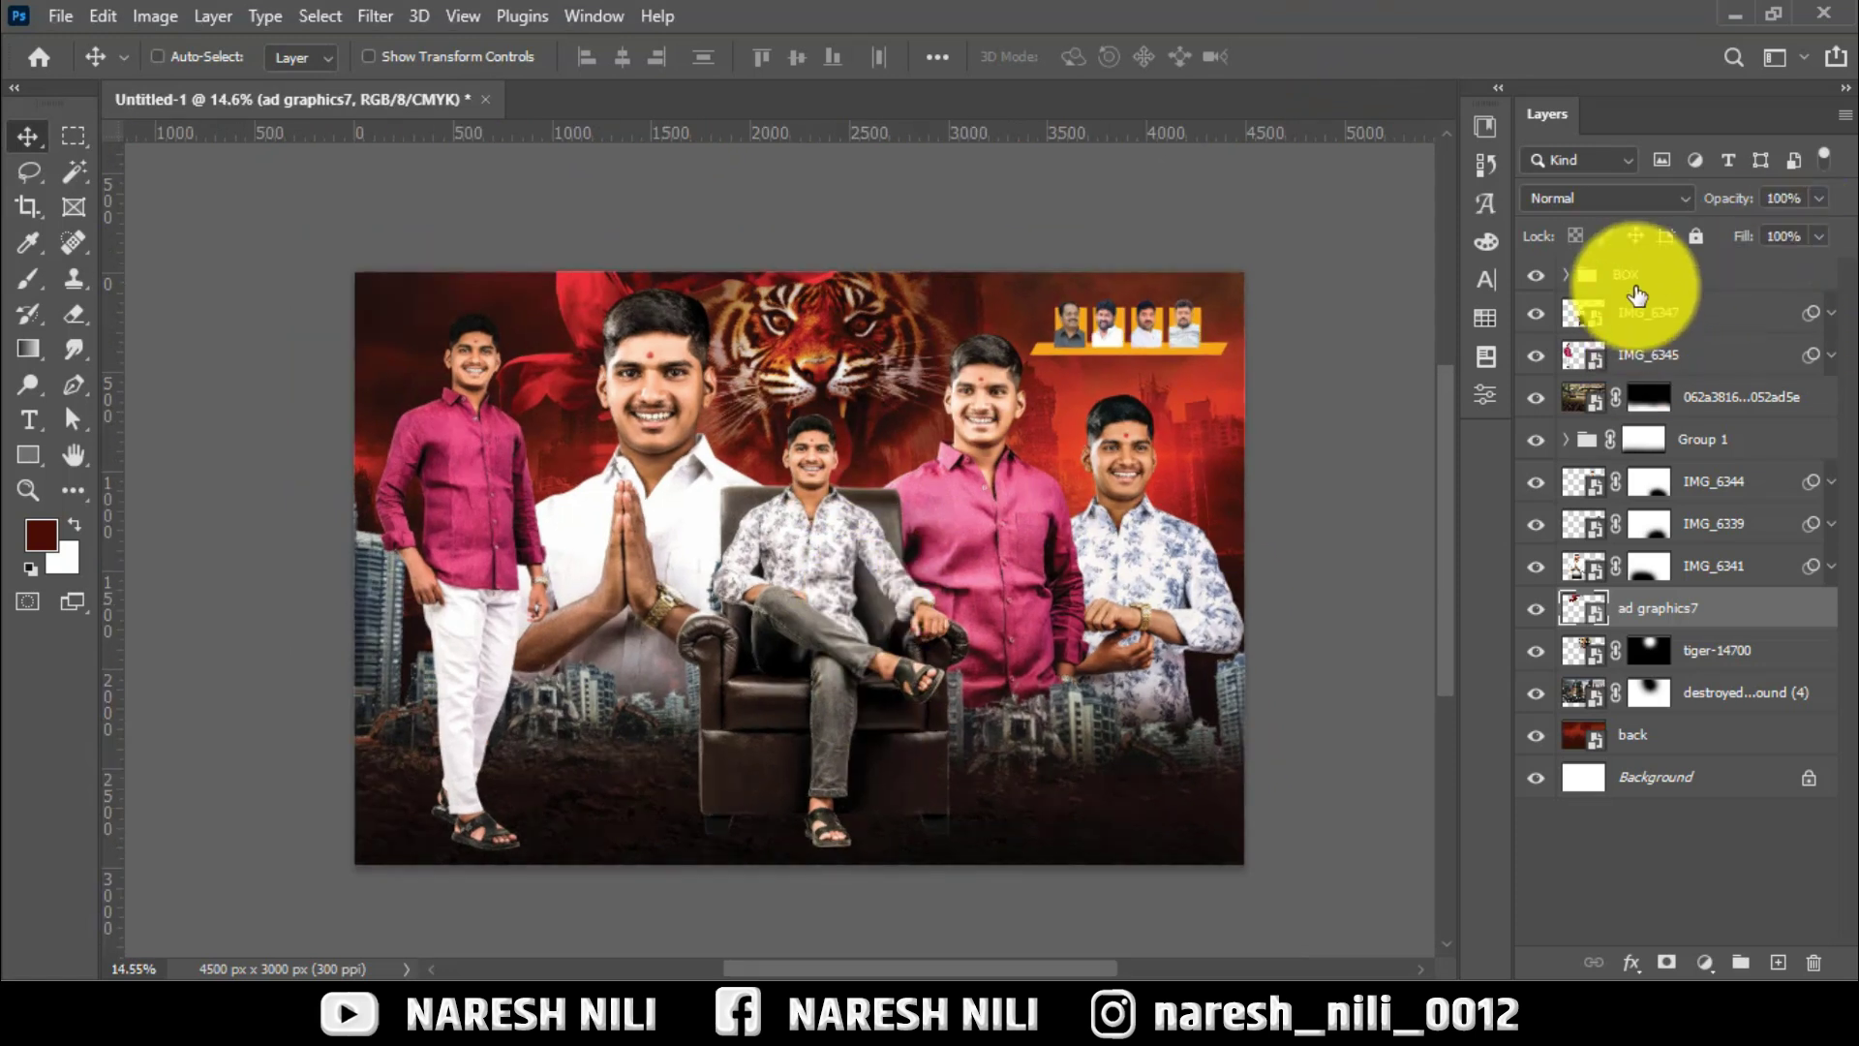
Add Layer 1 above IMG_6347 with a black-to-white gradient darkening the poster's bottom.
left_click(1636, 295)
left_click(1771, 963)
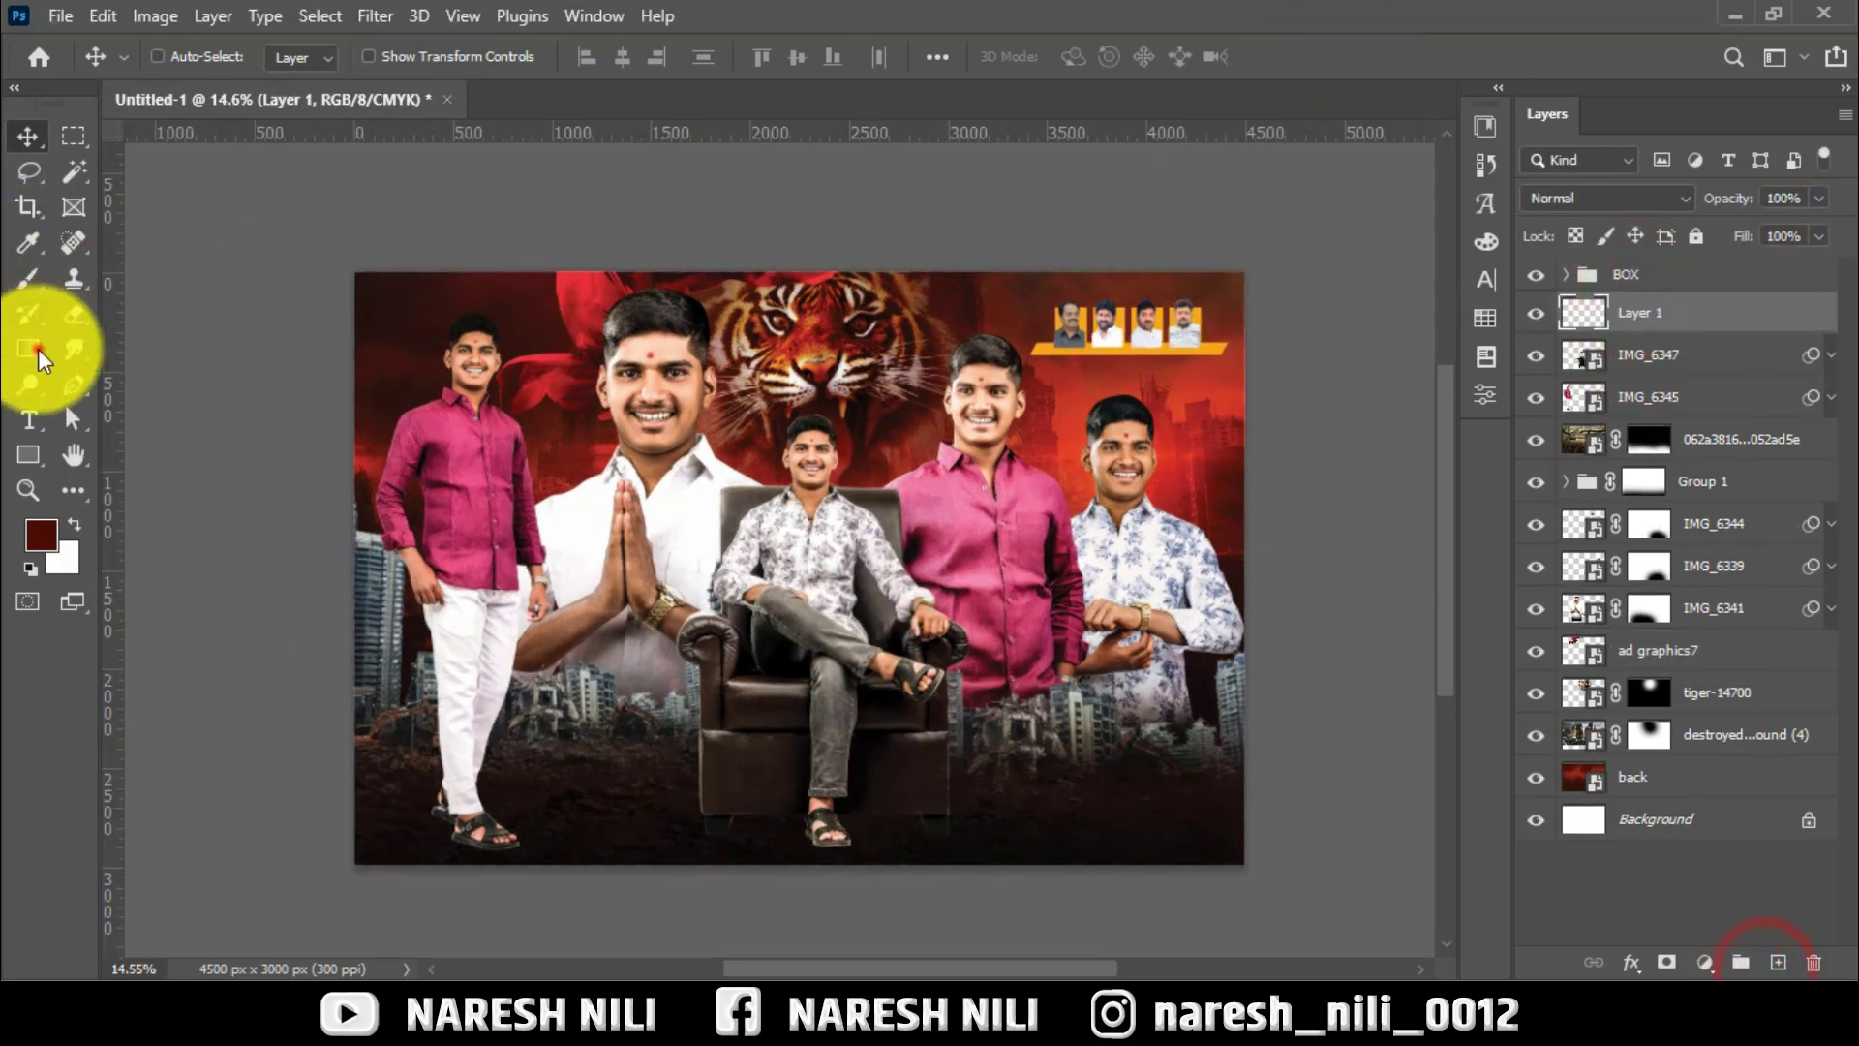
left_click(38, 349)
left_click(29, 570)
left_click_drag(800, 912, 810, 694)
left_click(29, 138)
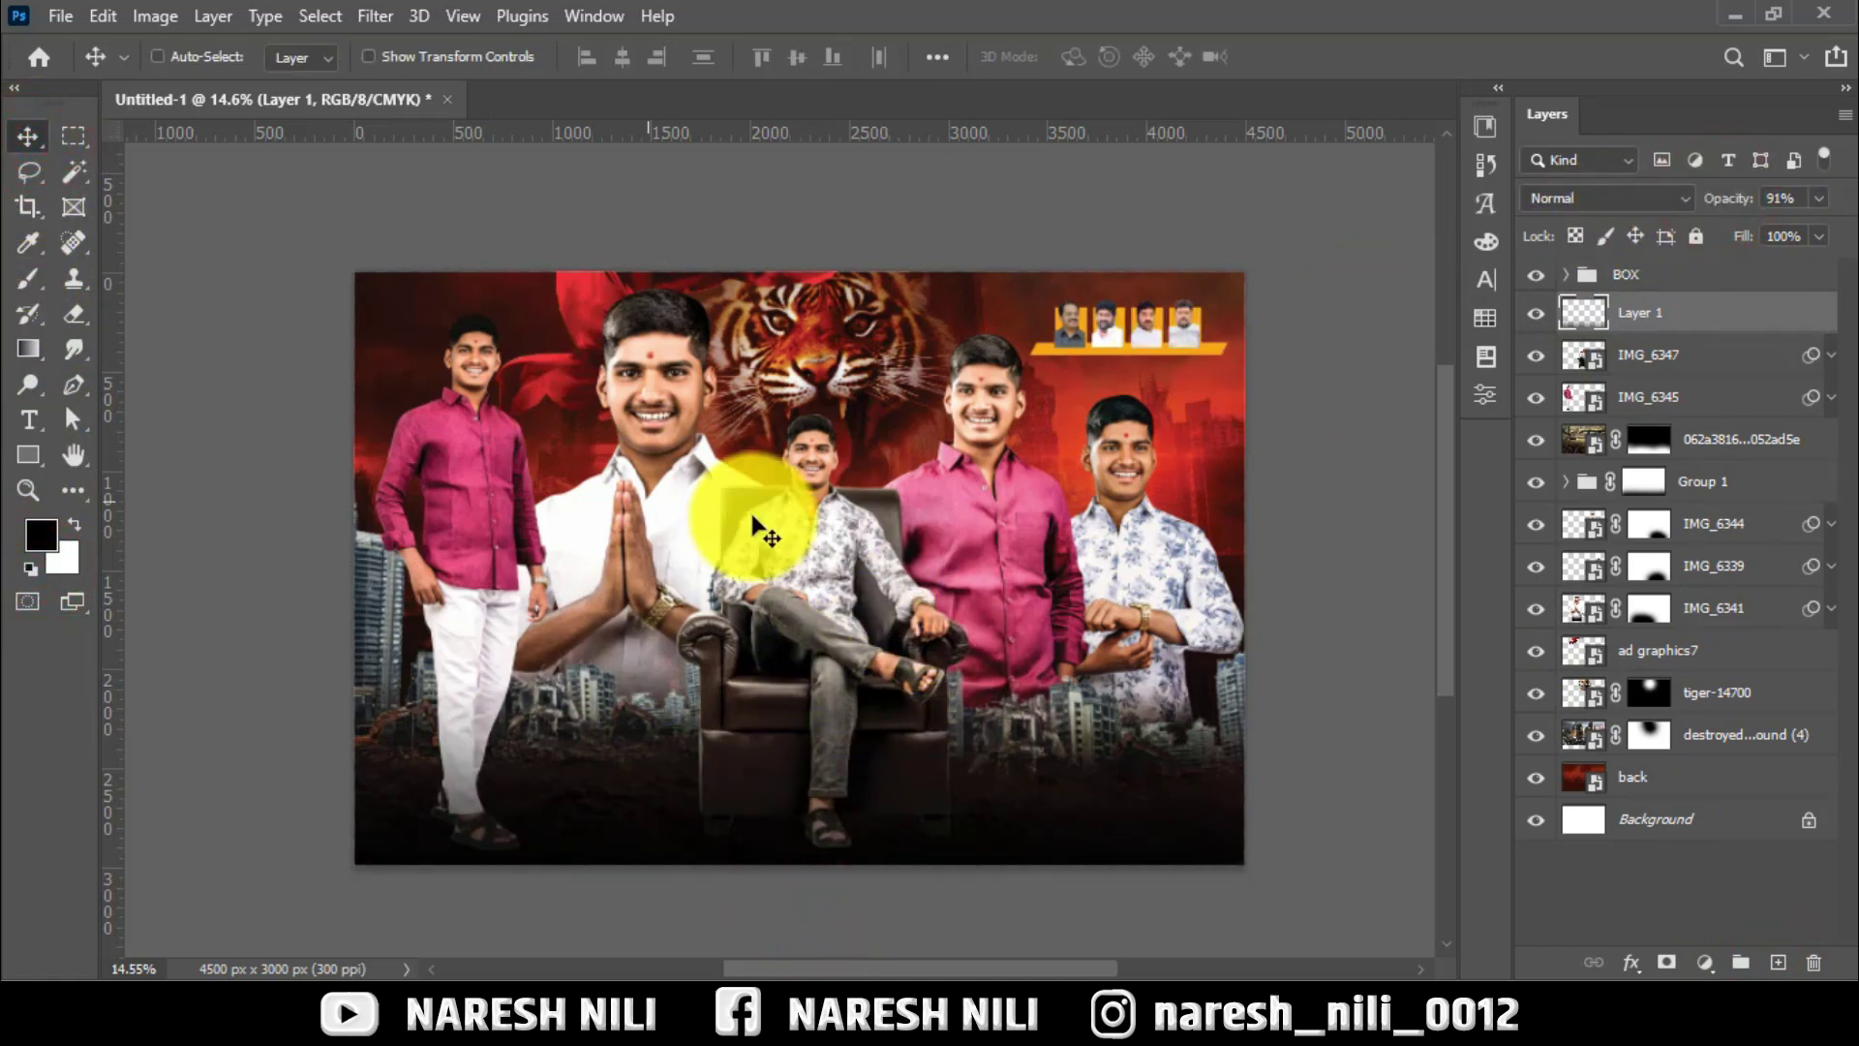
scroll(1129, 726, "up", 3)
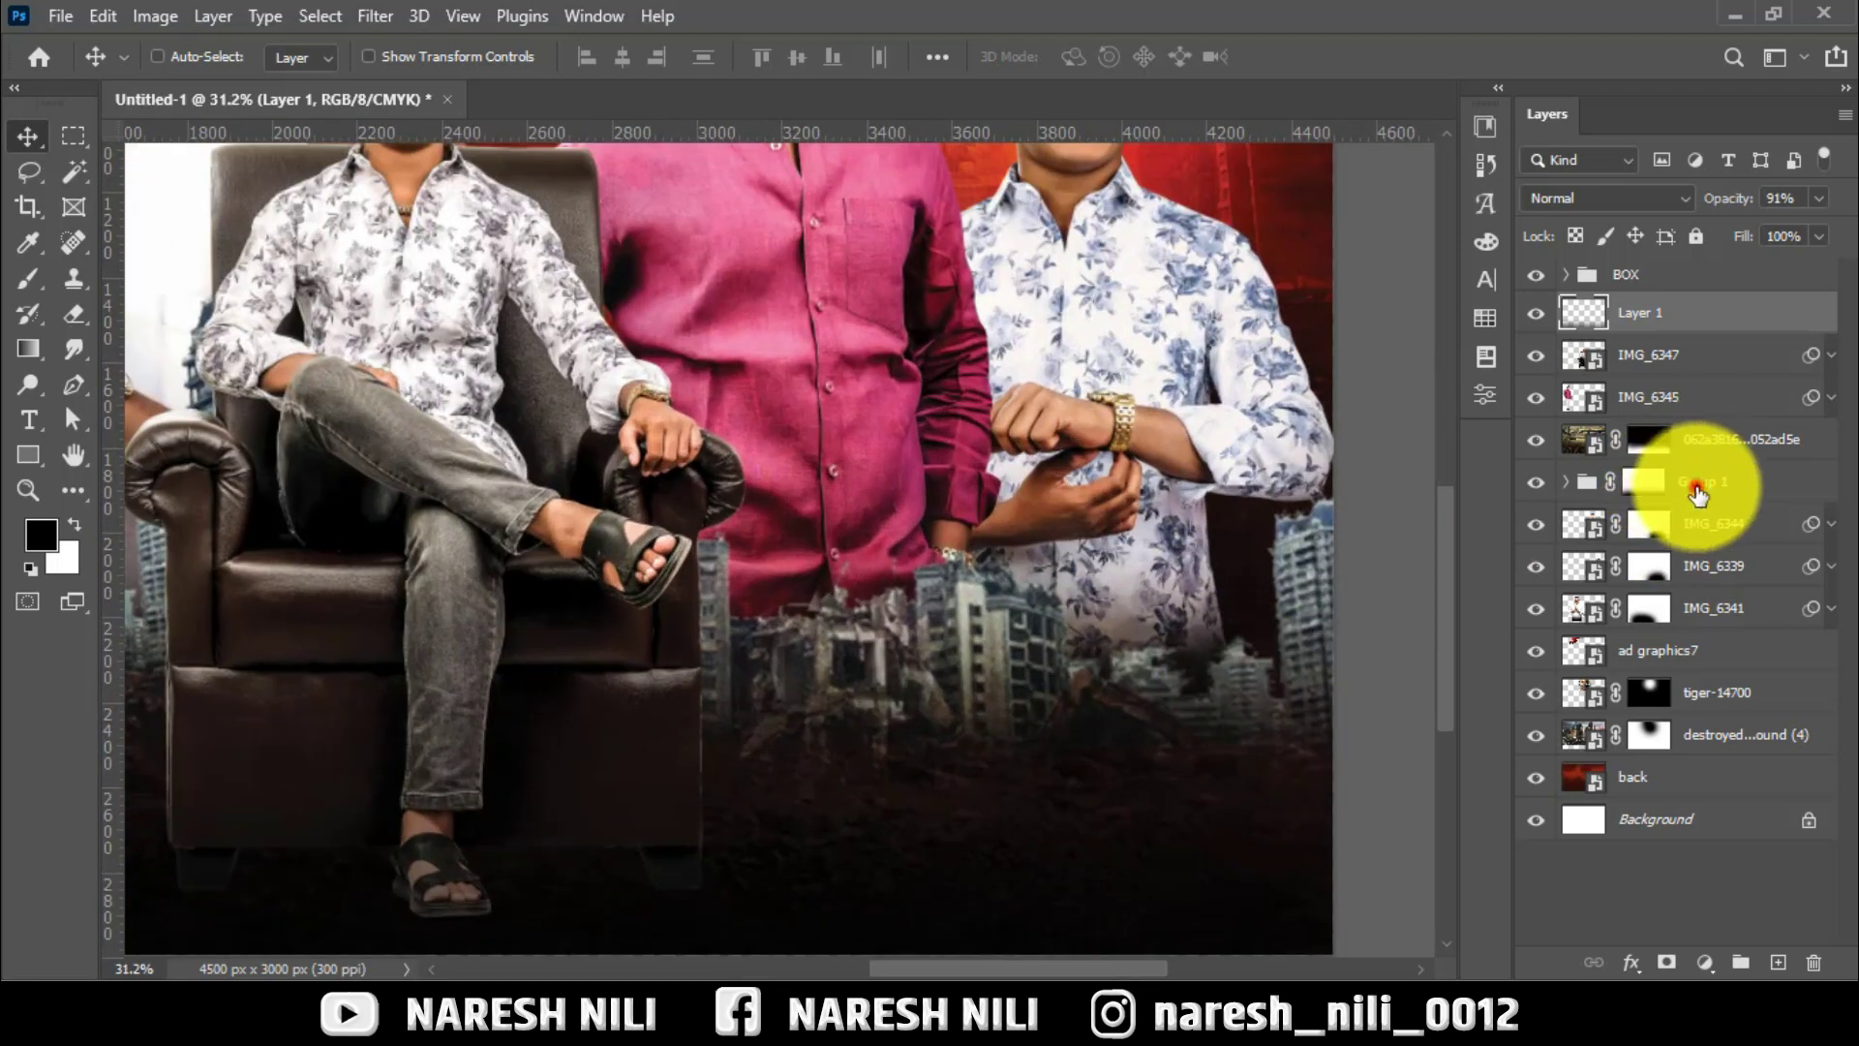
right_click(1697, 485)
Add a Color Dodge Inner Shadow at a 90° angle to Group 1 and apply it.
left_click(1481, 39)
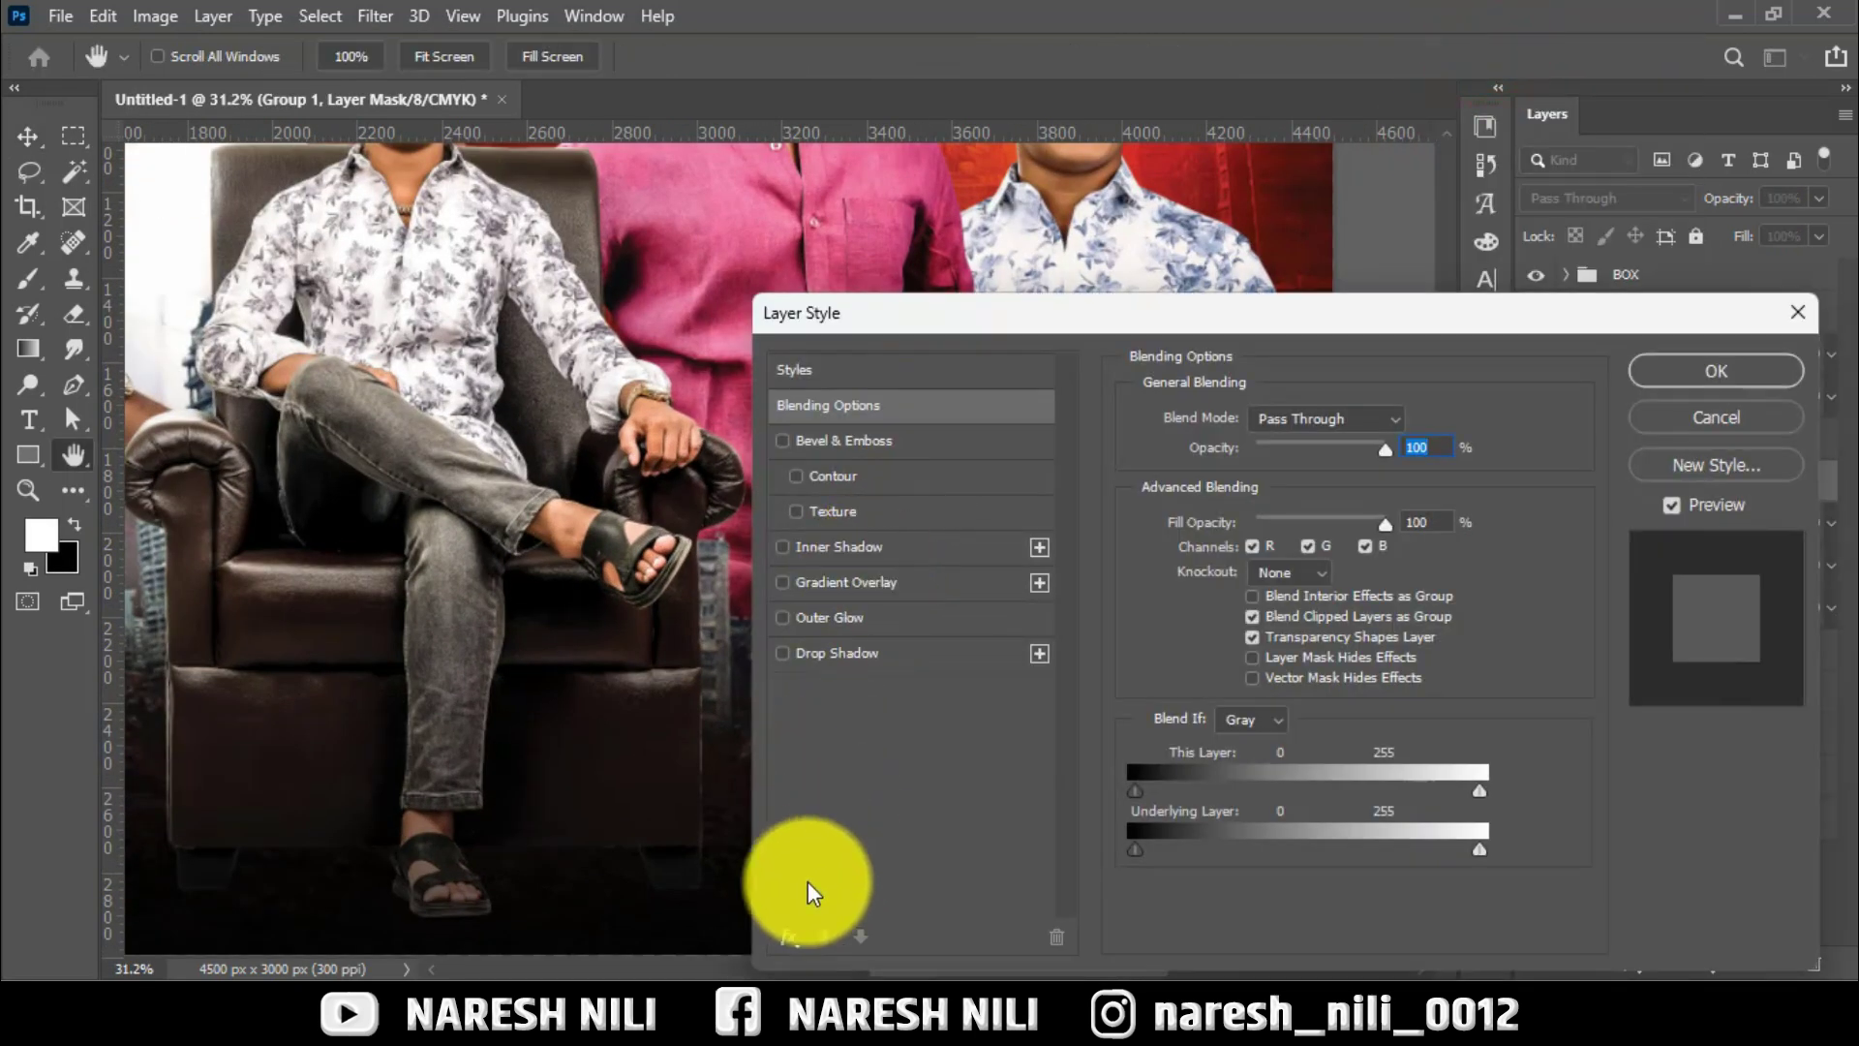
left_click(787, 947)
left_click(851, 618)
left_click(842, 584)
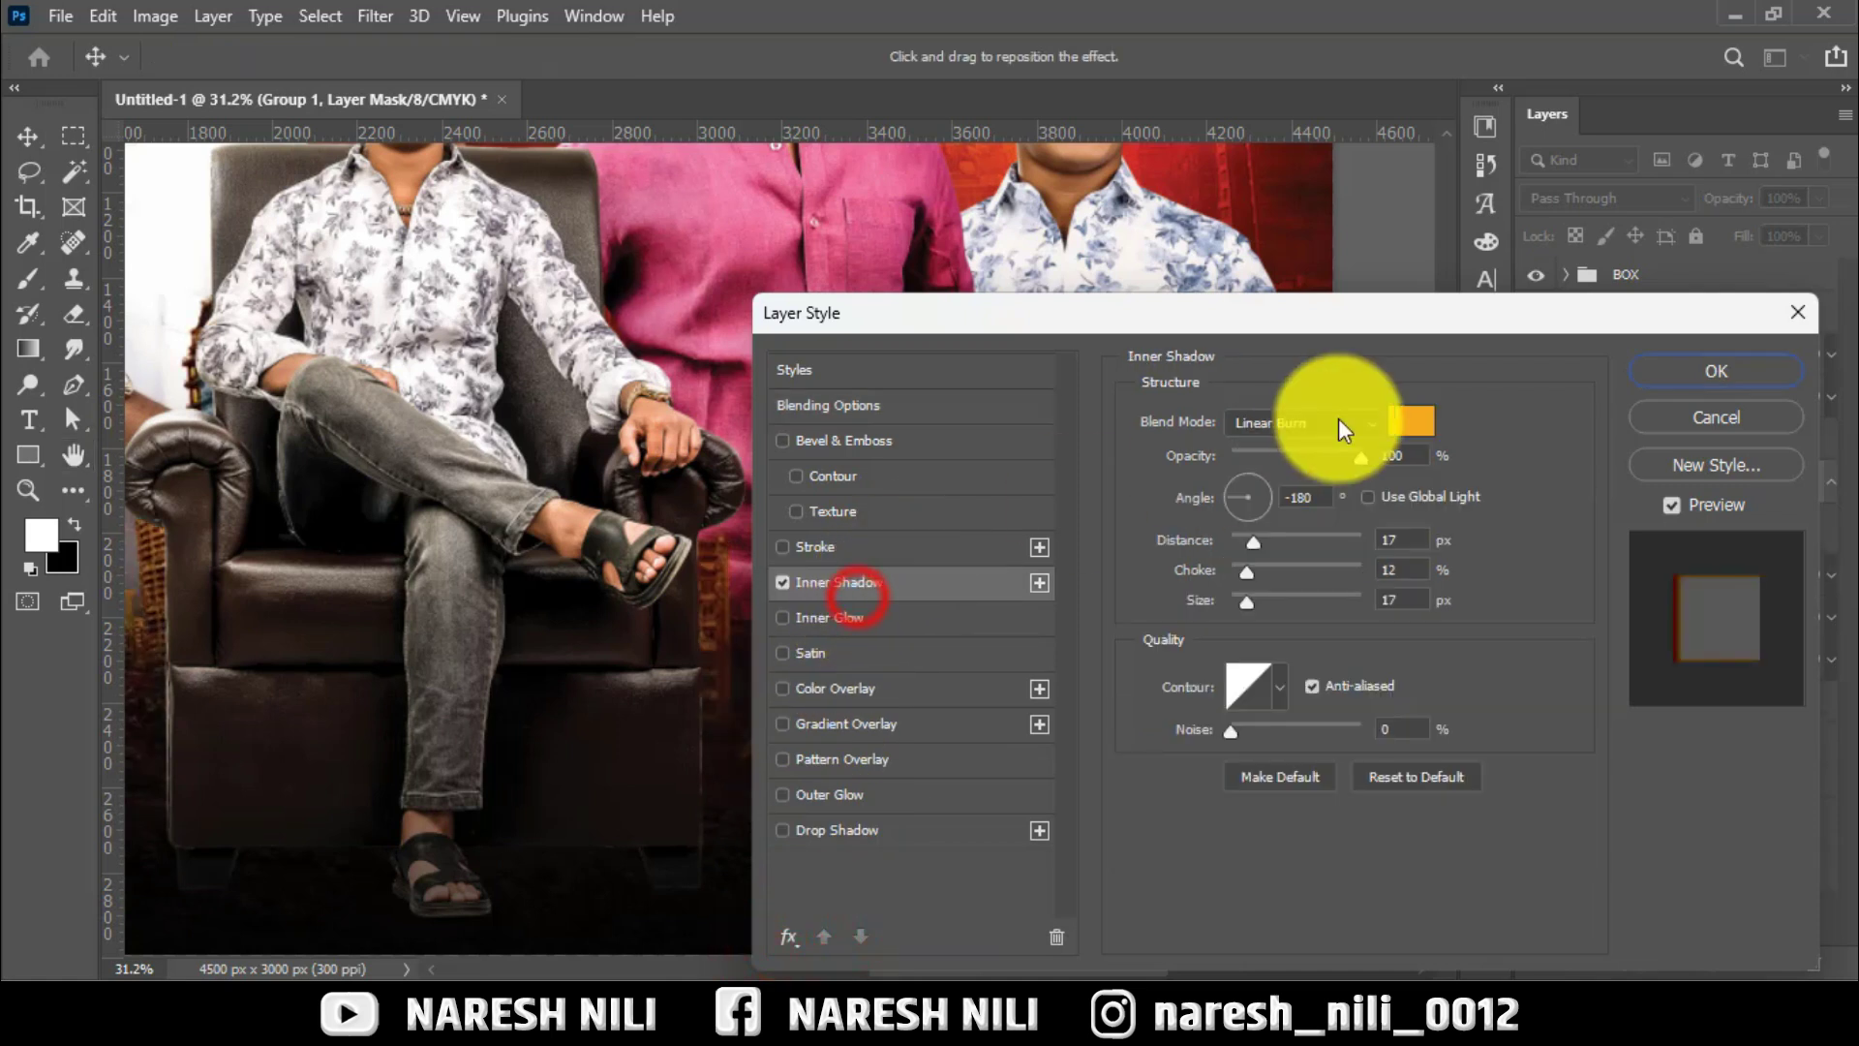
left_click(1311, 426)
left_click(1276, 544)
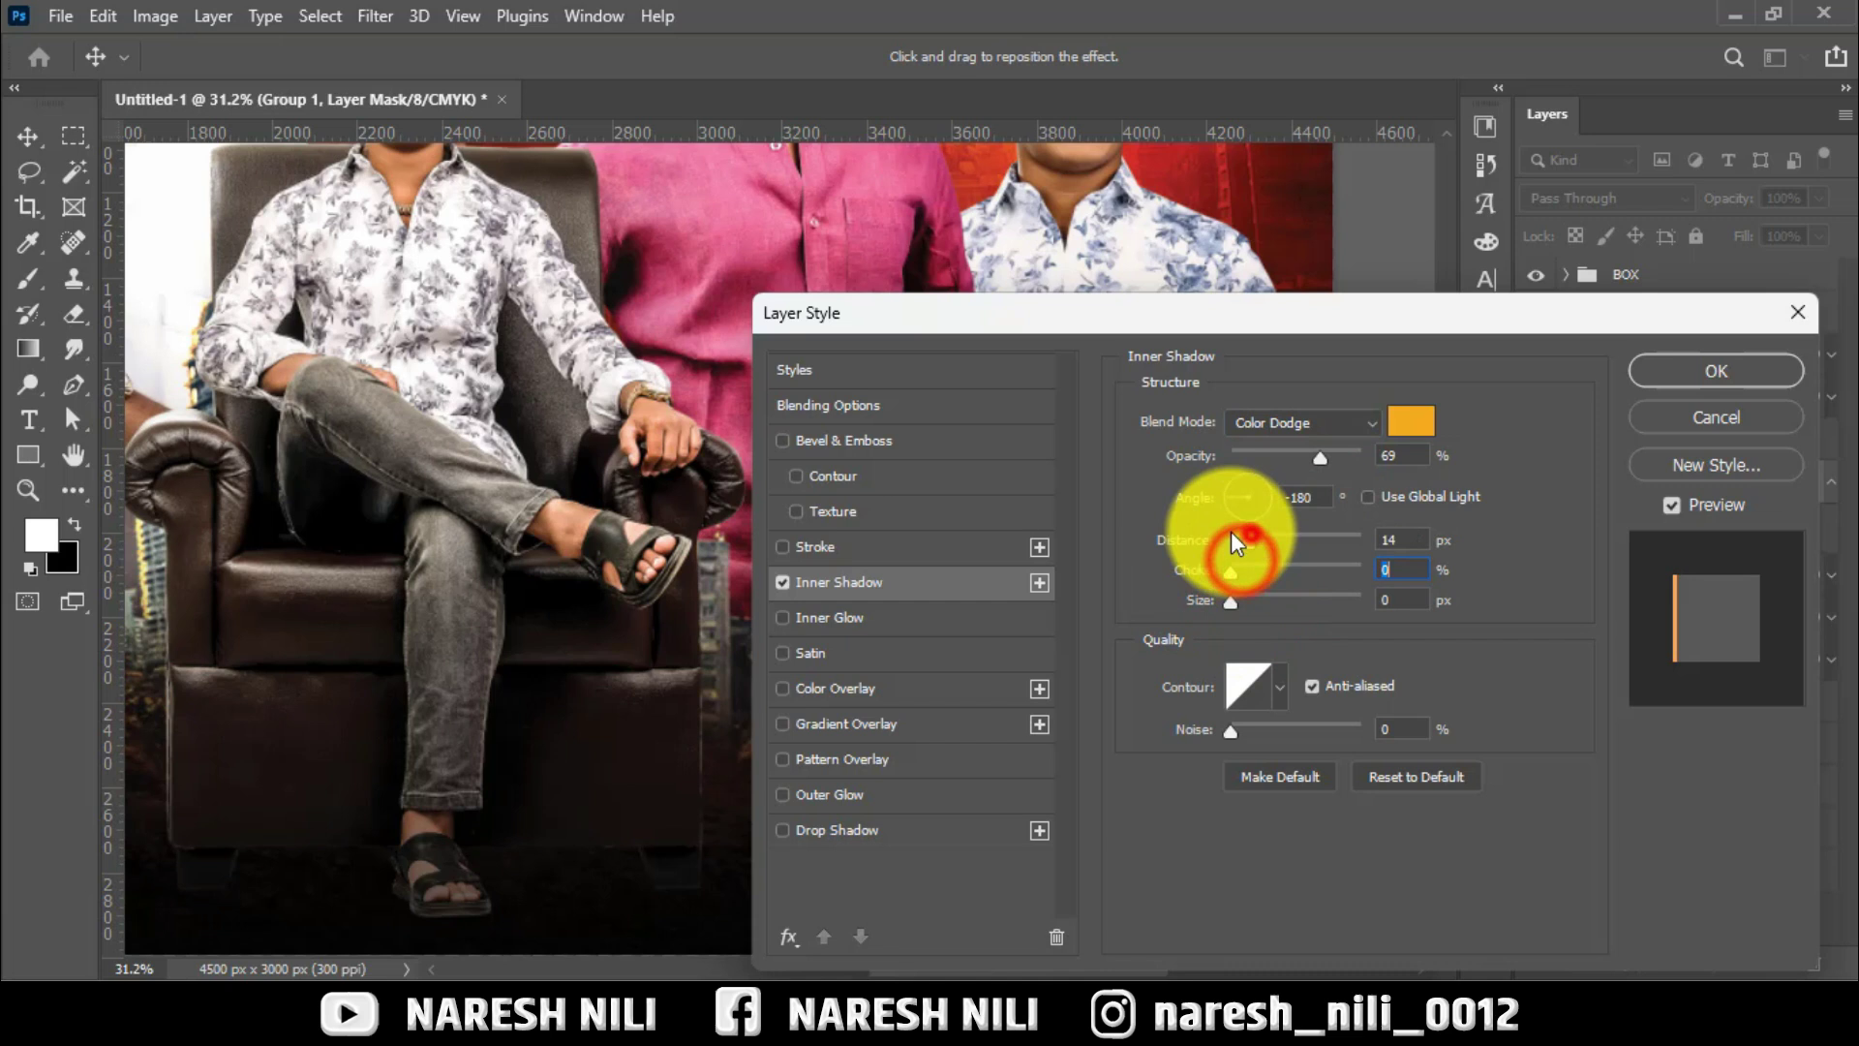
left_click_drag(1243, 531, 1251, 466)
left_click(1251, 466)
left_click_drag(1253, 542, 1263, 541)
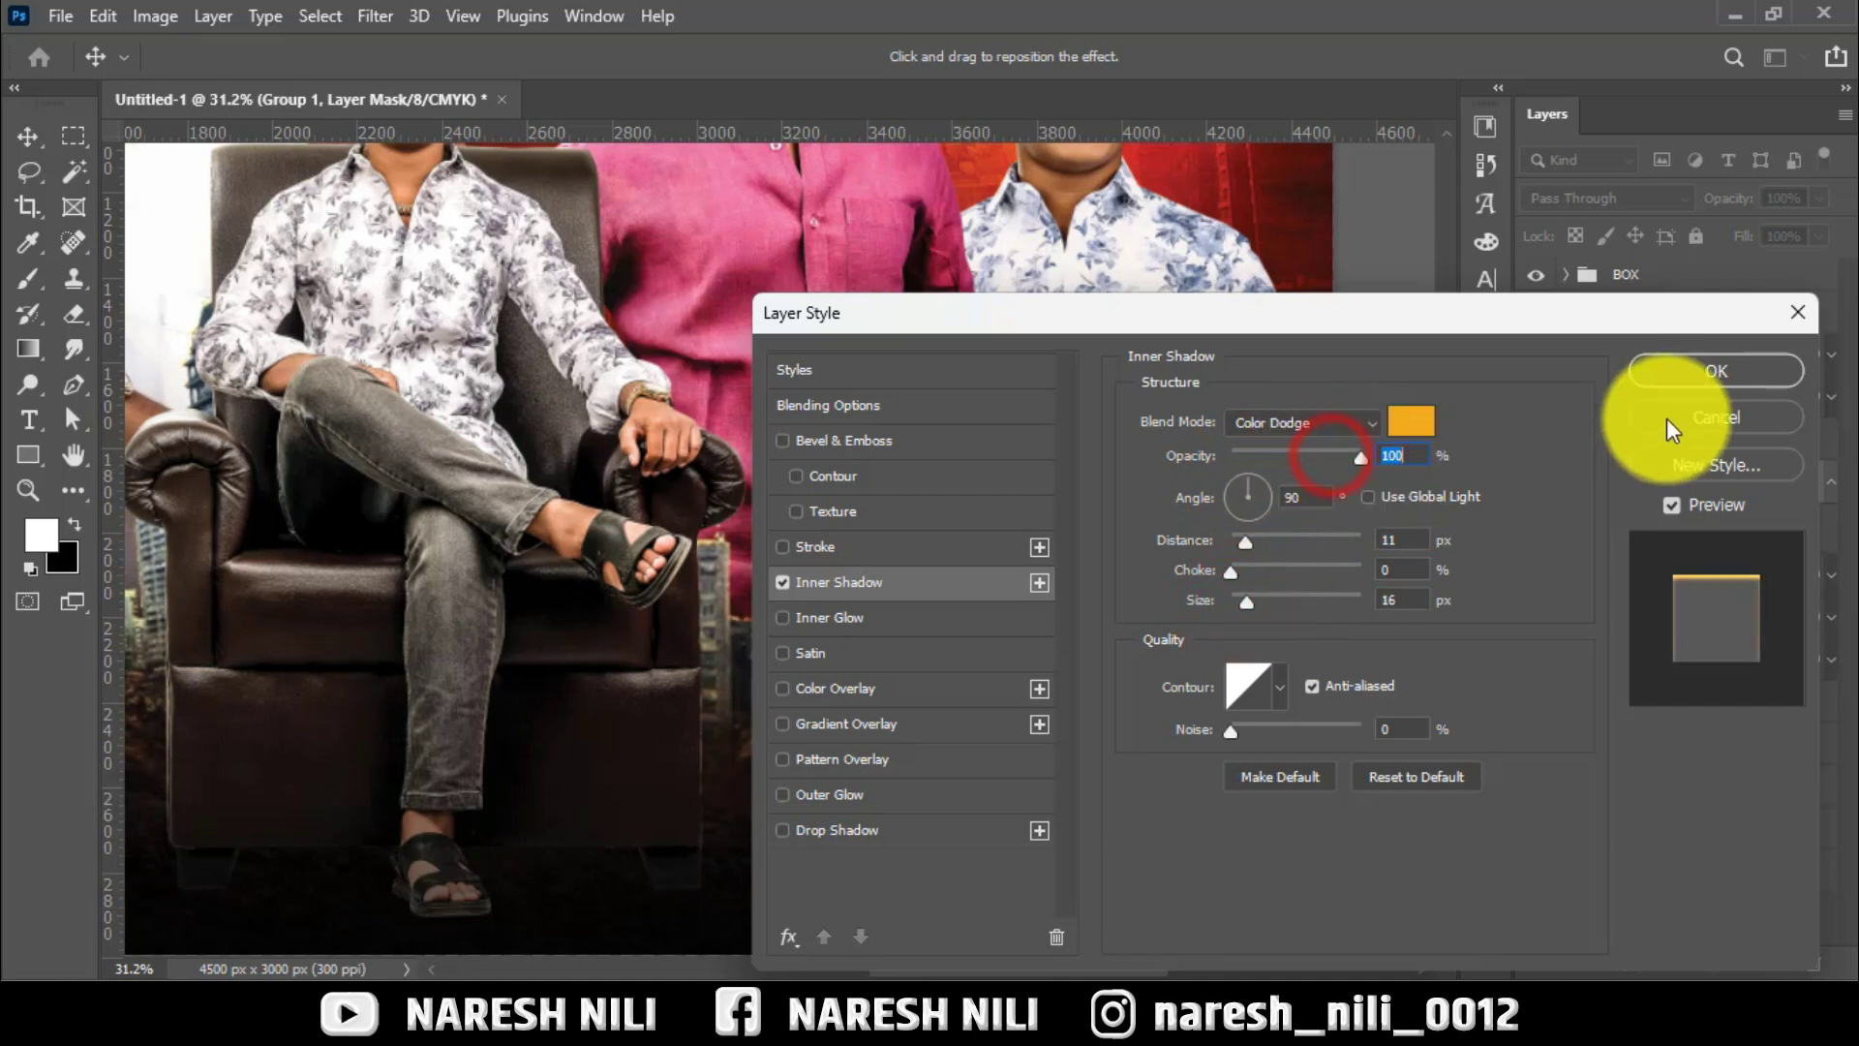
key("Return")
key("ctrl+0")
Make Group 1's inner shadow red, keeping Color Dodge, with 24 px distance and 57 px size.
right_click(1690, 479)
left_click(1499, 41)
left_click(892, 582)
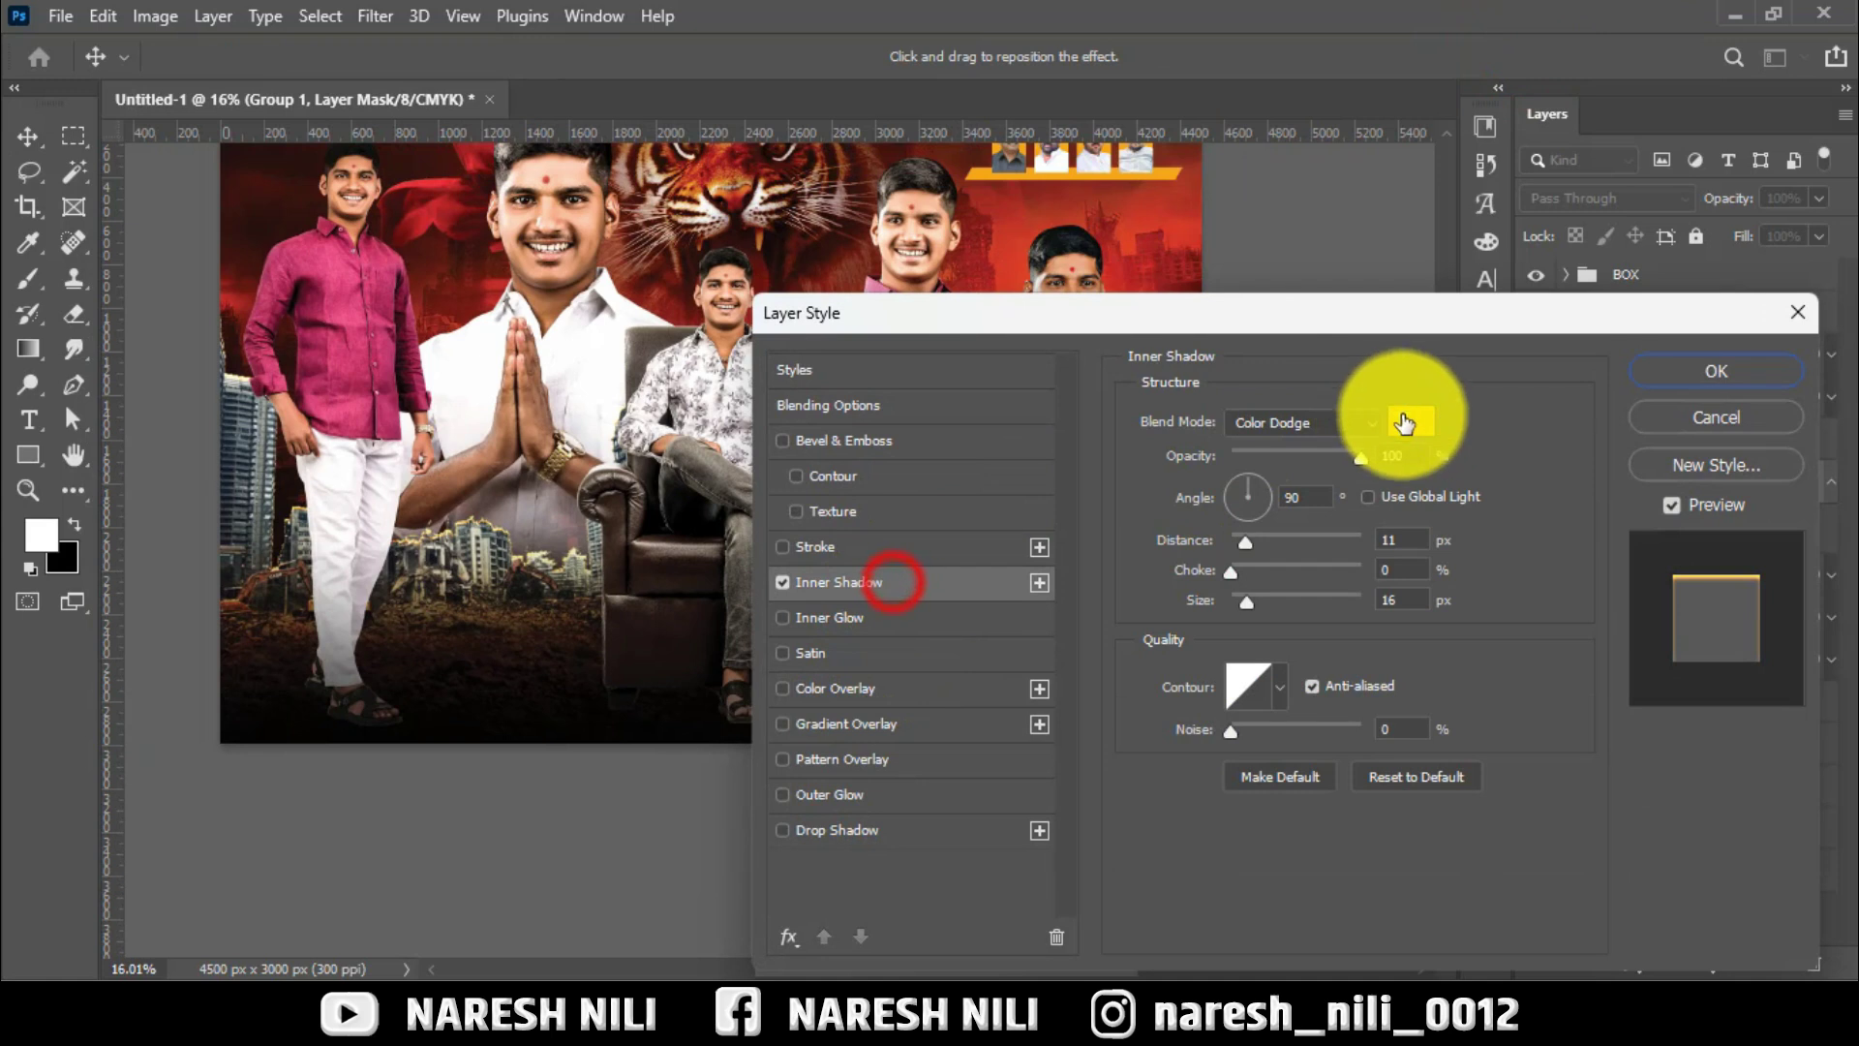
left_click(1405, 424)
left_click(486, 281)
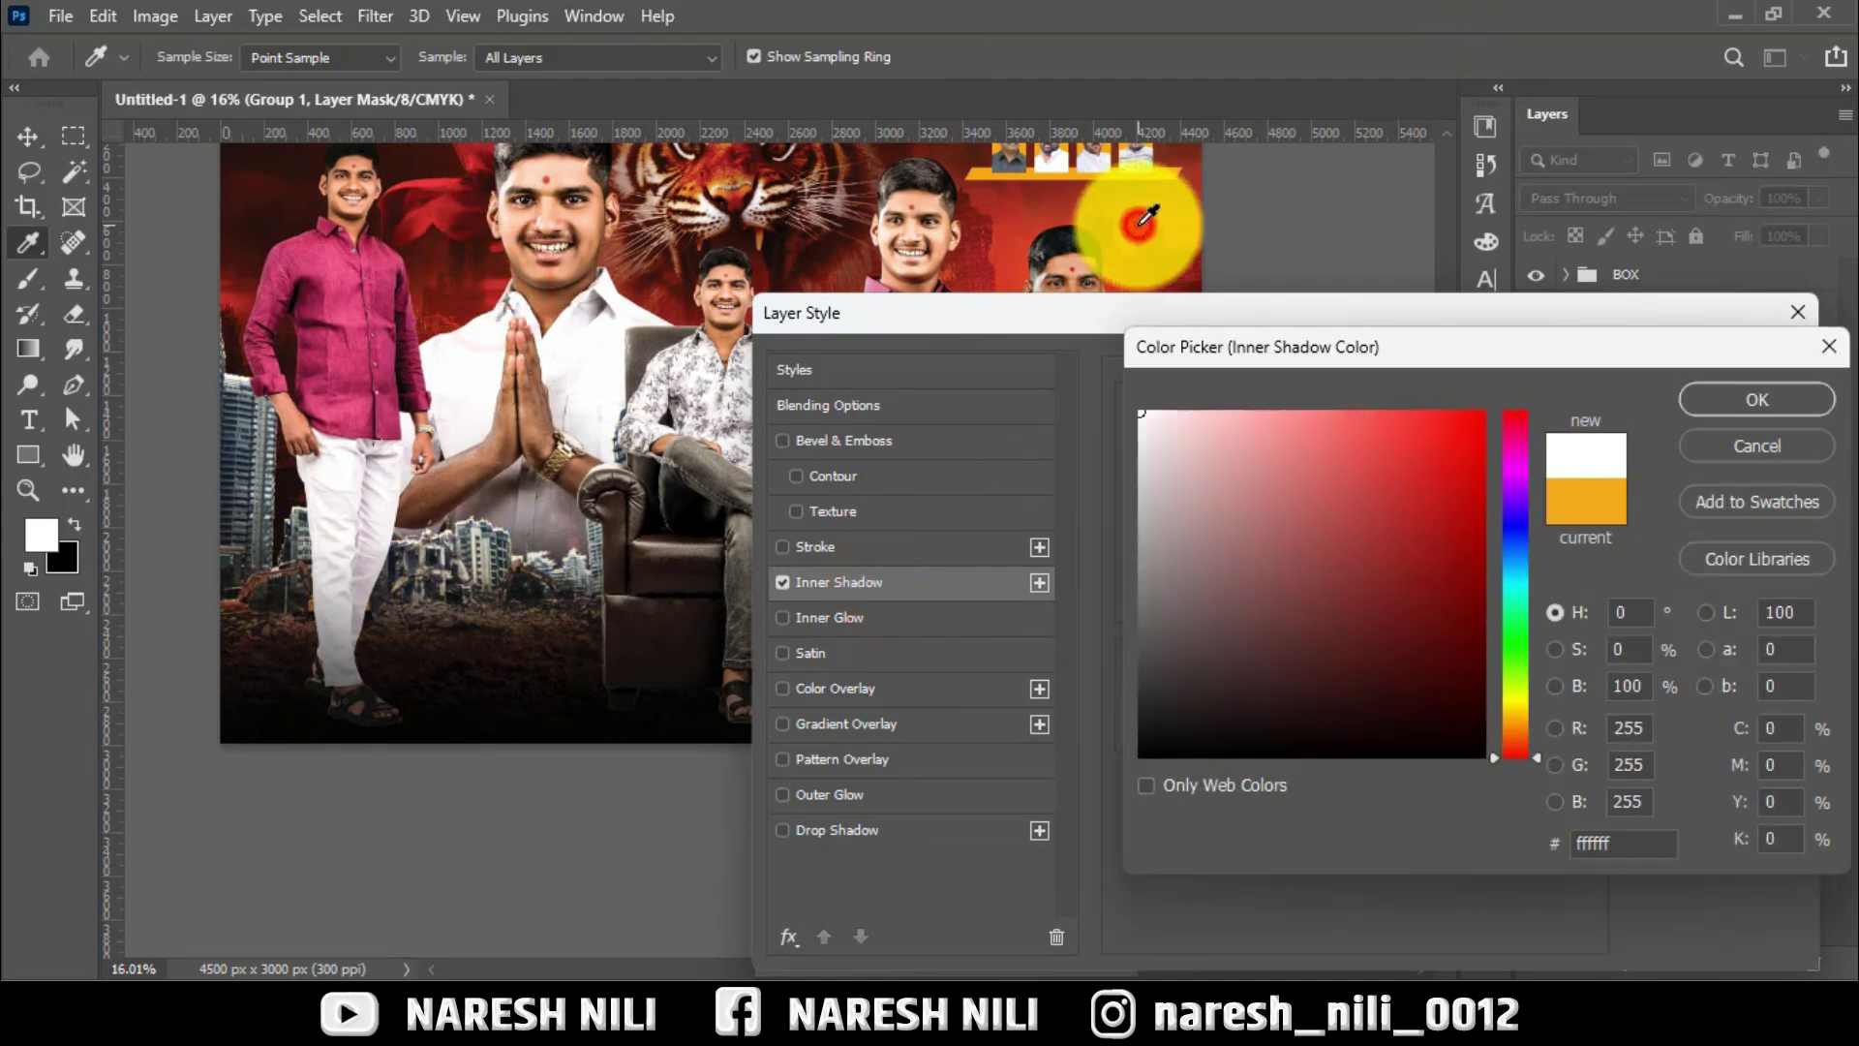
left_click(1740, 395)
left_click(1315, 425)
left_click(1176, 217)
left_click(1406, 420)
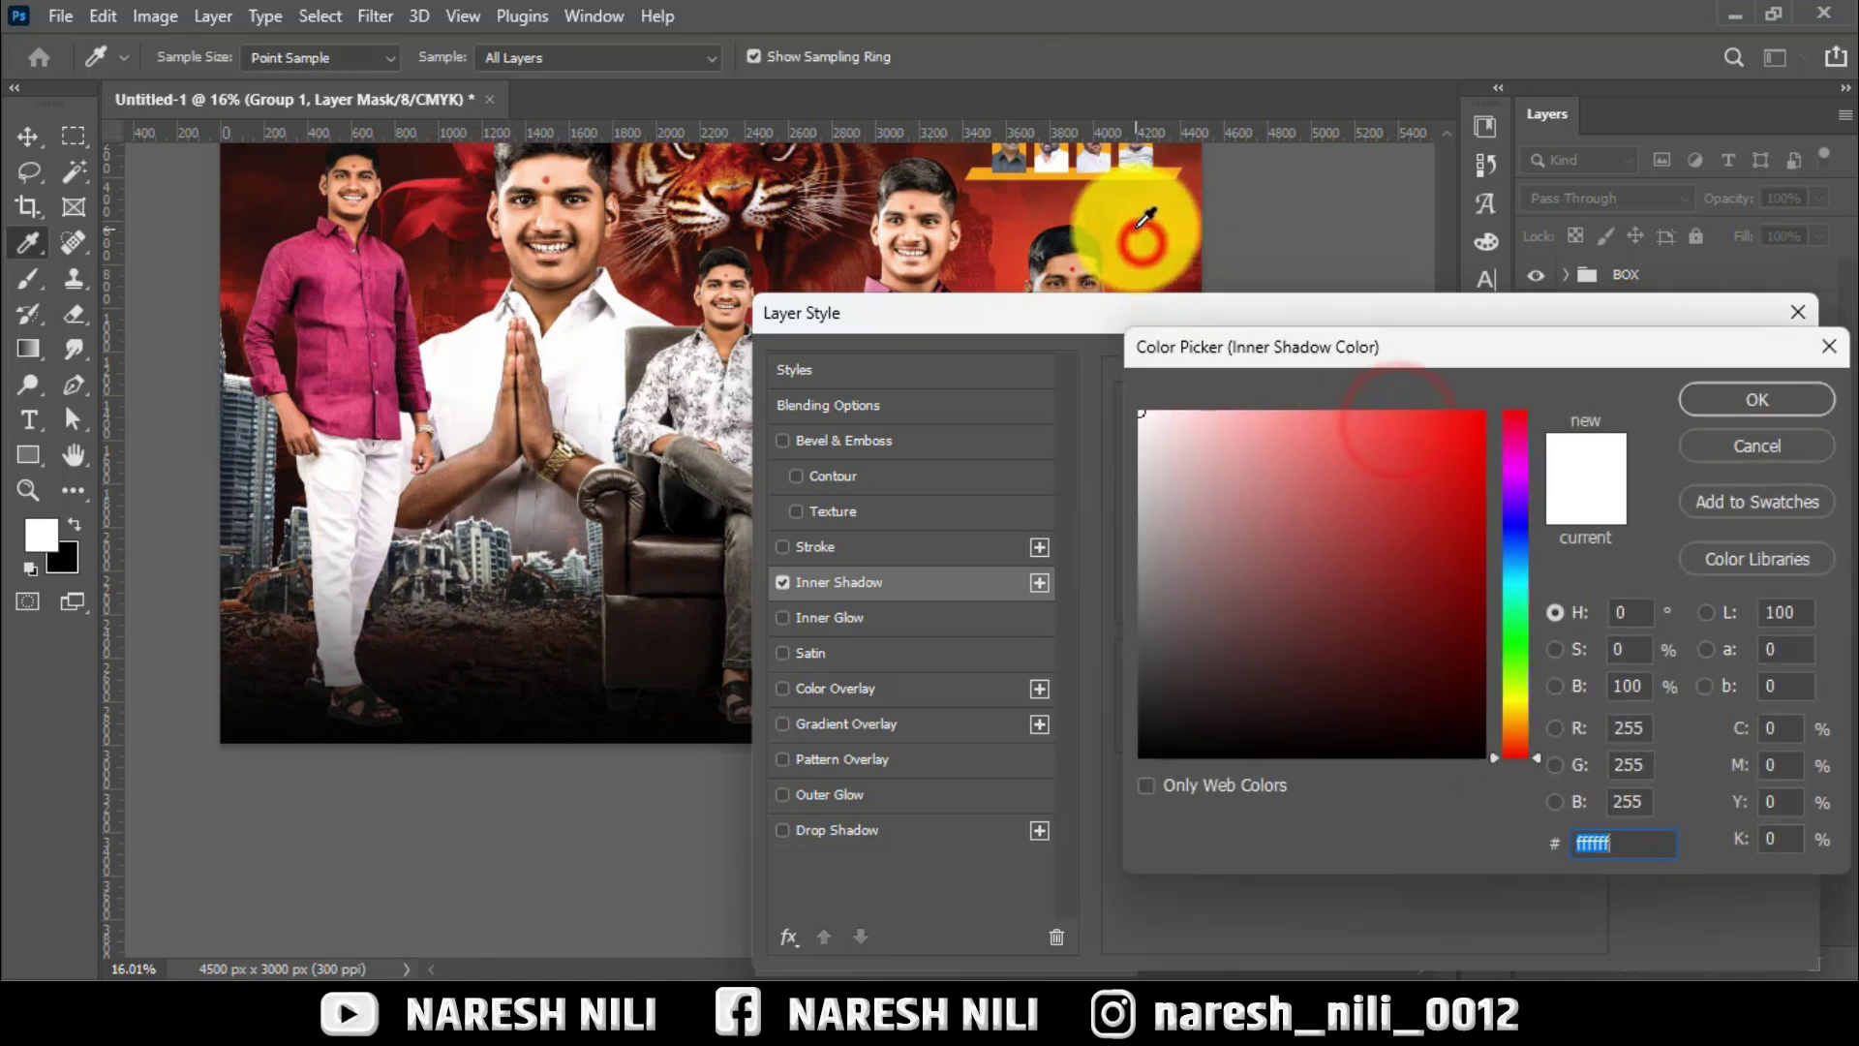
left_click(1384, 451)
left_click(1743, 397)
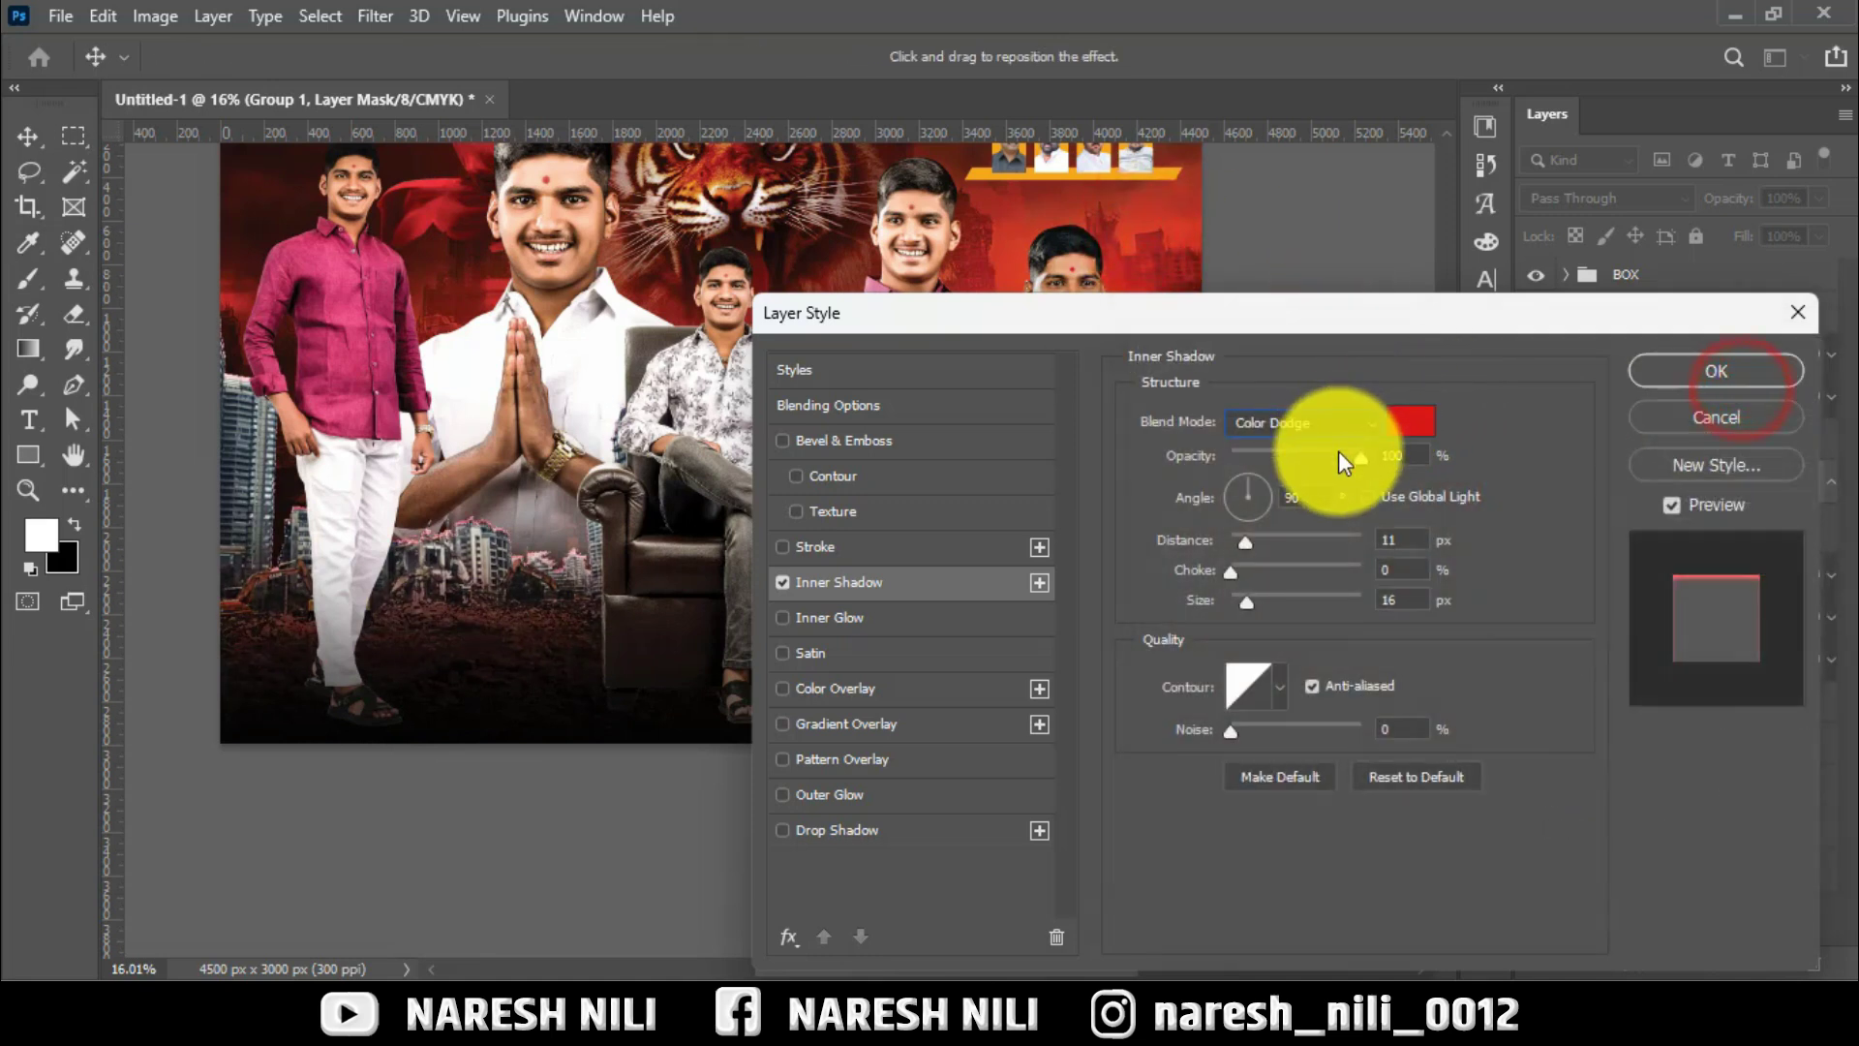
left_click_drag(1270, 544, 1260, 544)
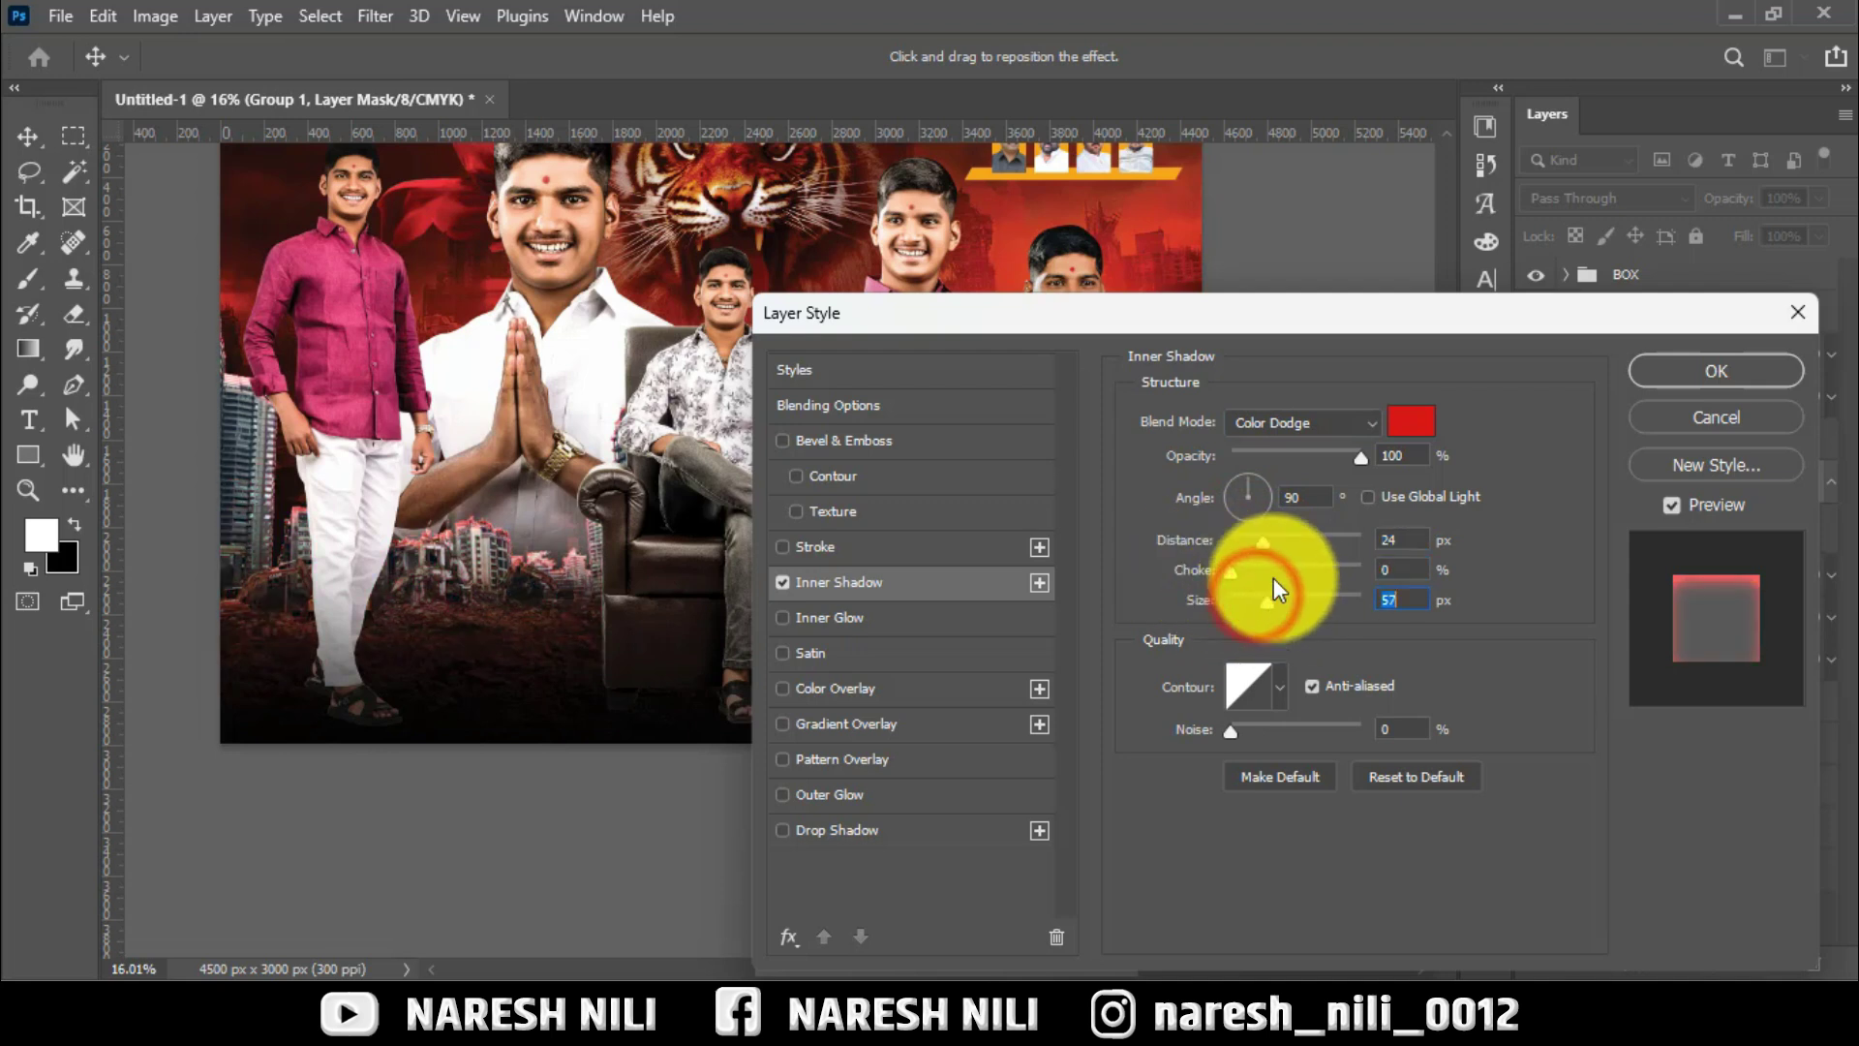
left_click(1680, 370)
Duplicate the back layer, place the copy above Group 1 and clip it to the group.
left_click(1620, 828)
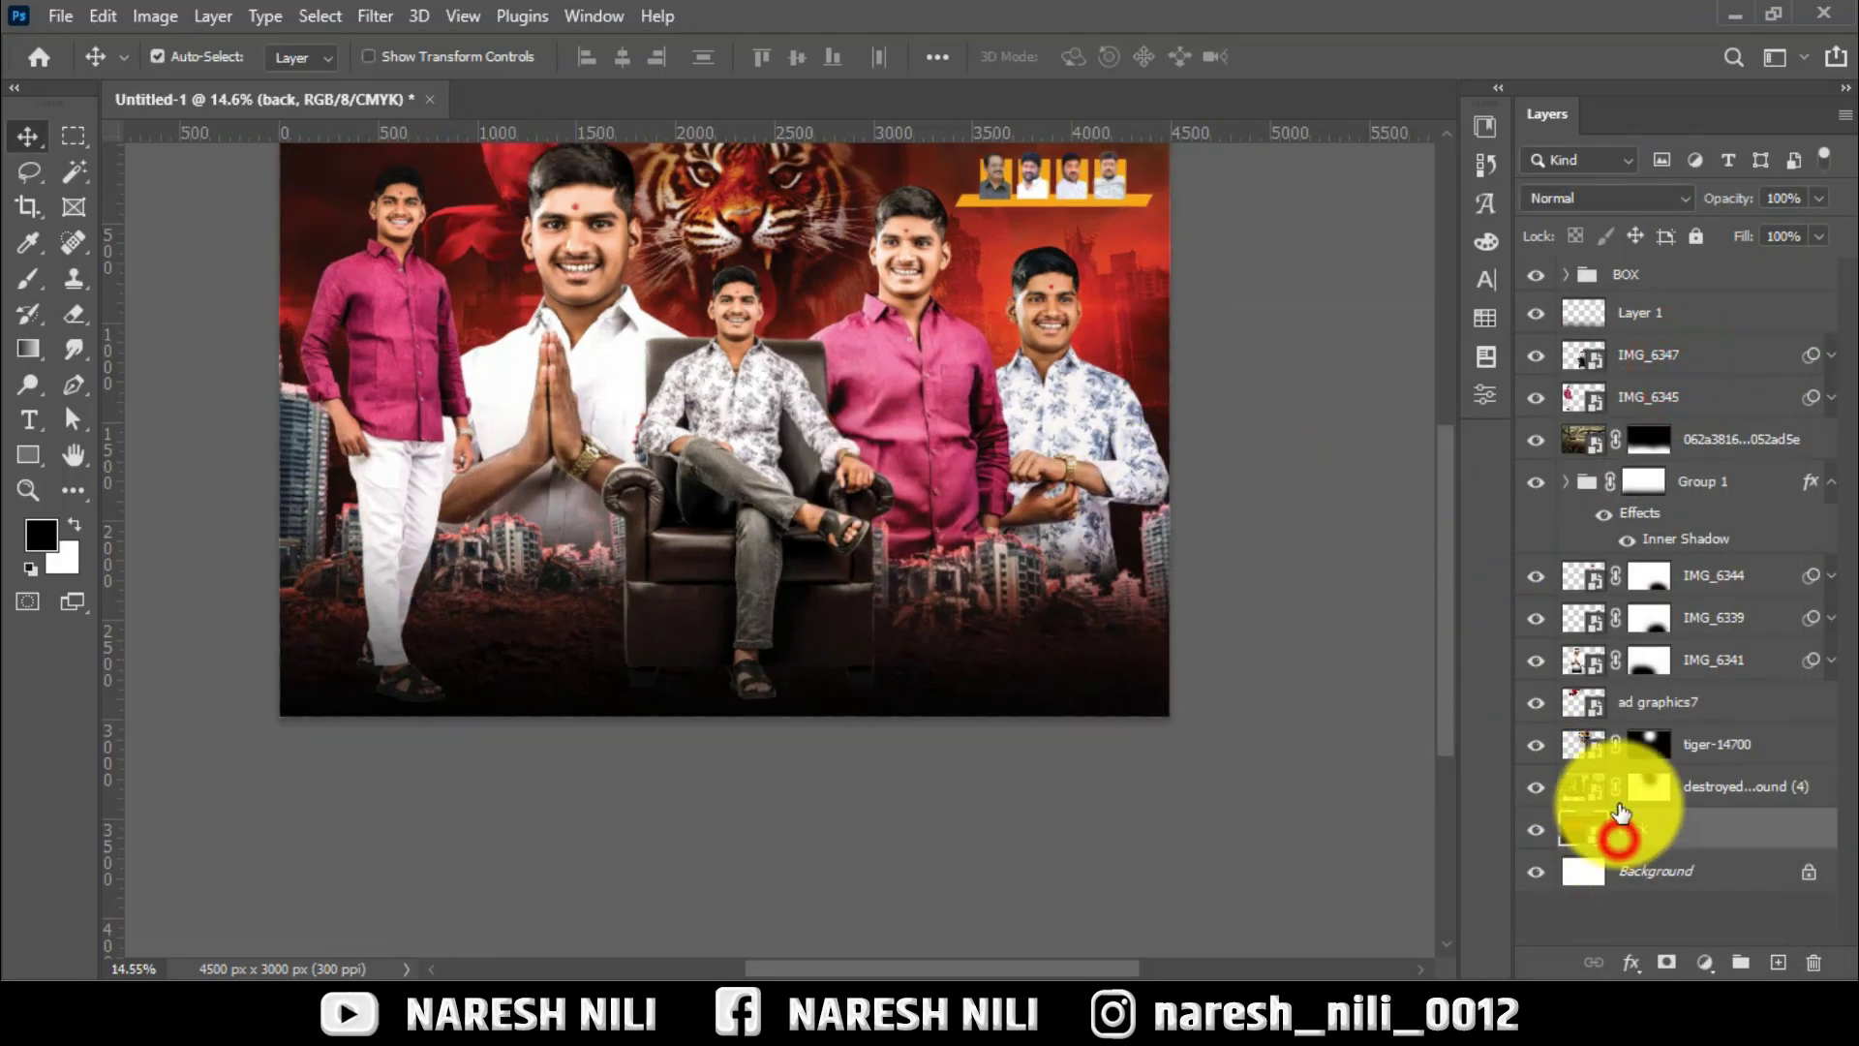
key("ctrl+j")
left_click_drag(1620, 828, 1660, 481)
right_click(1665, 481)
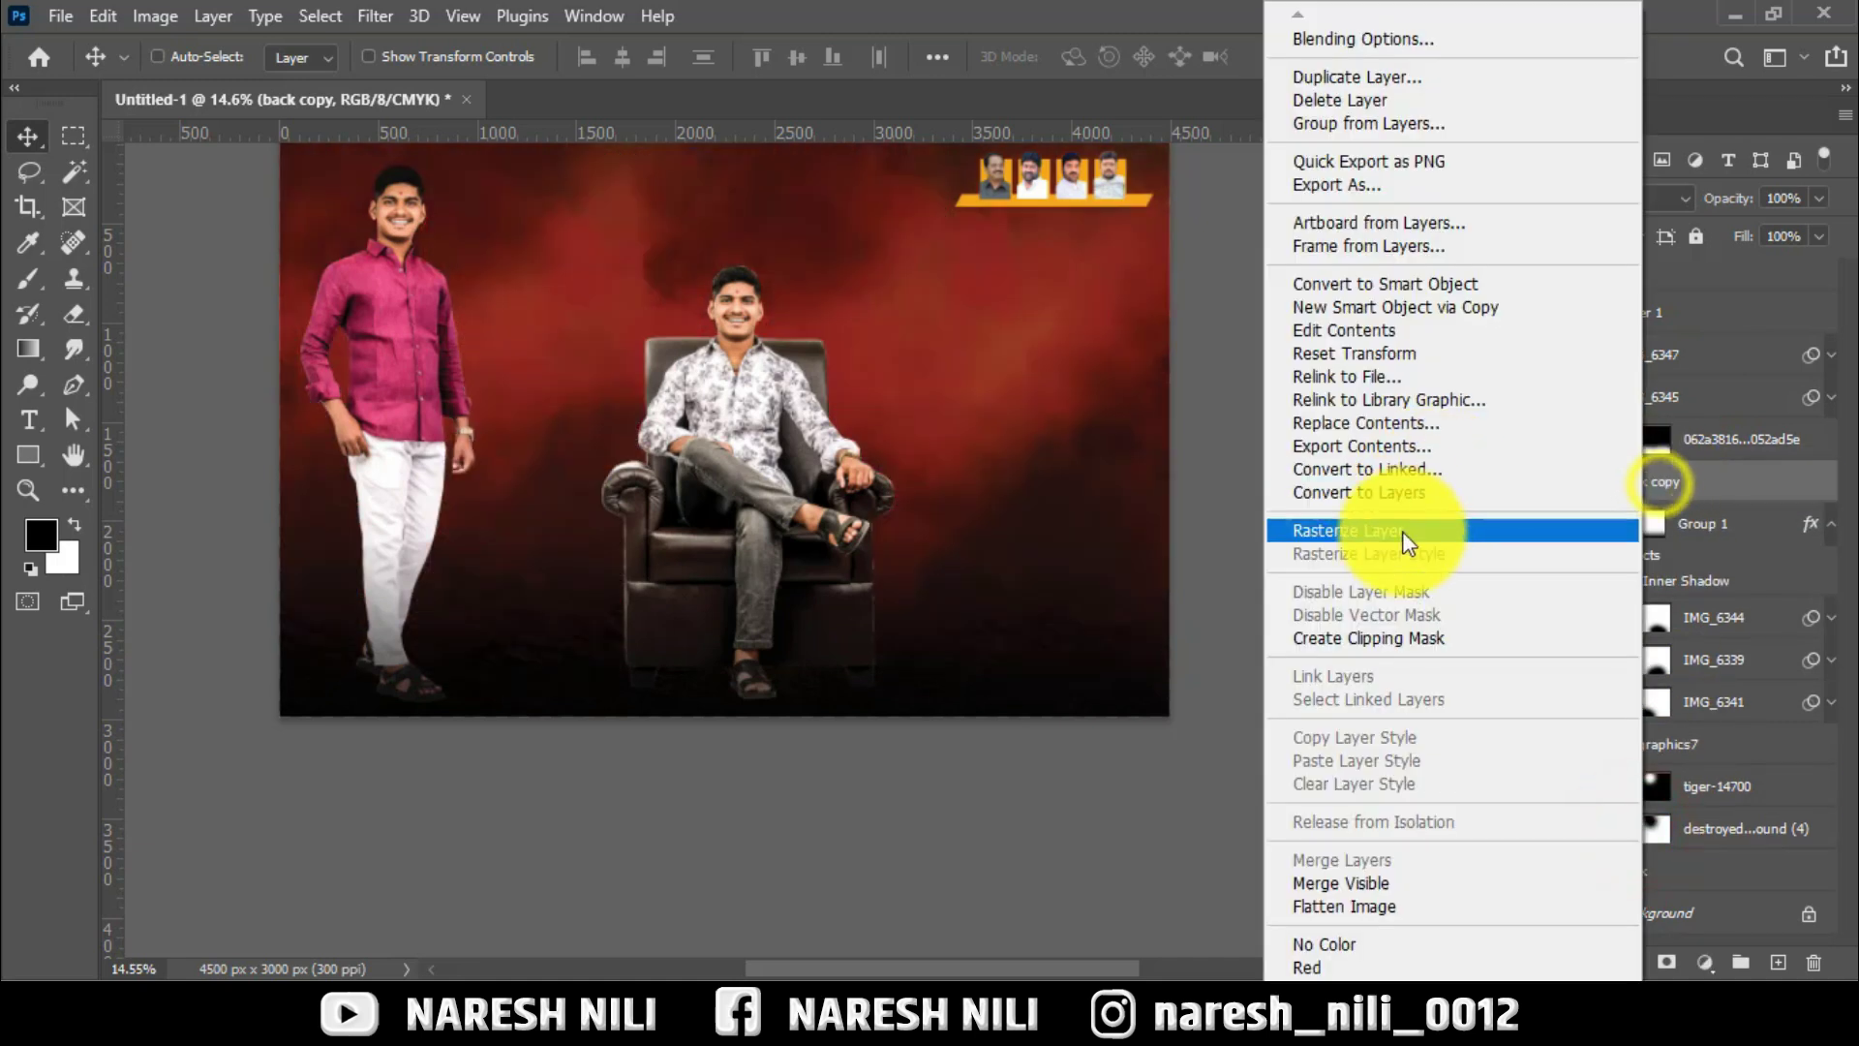
left_click(1398, 637)
Blend the back copy layer as Overlay at 49% opacity.
left_click(1559, 199)
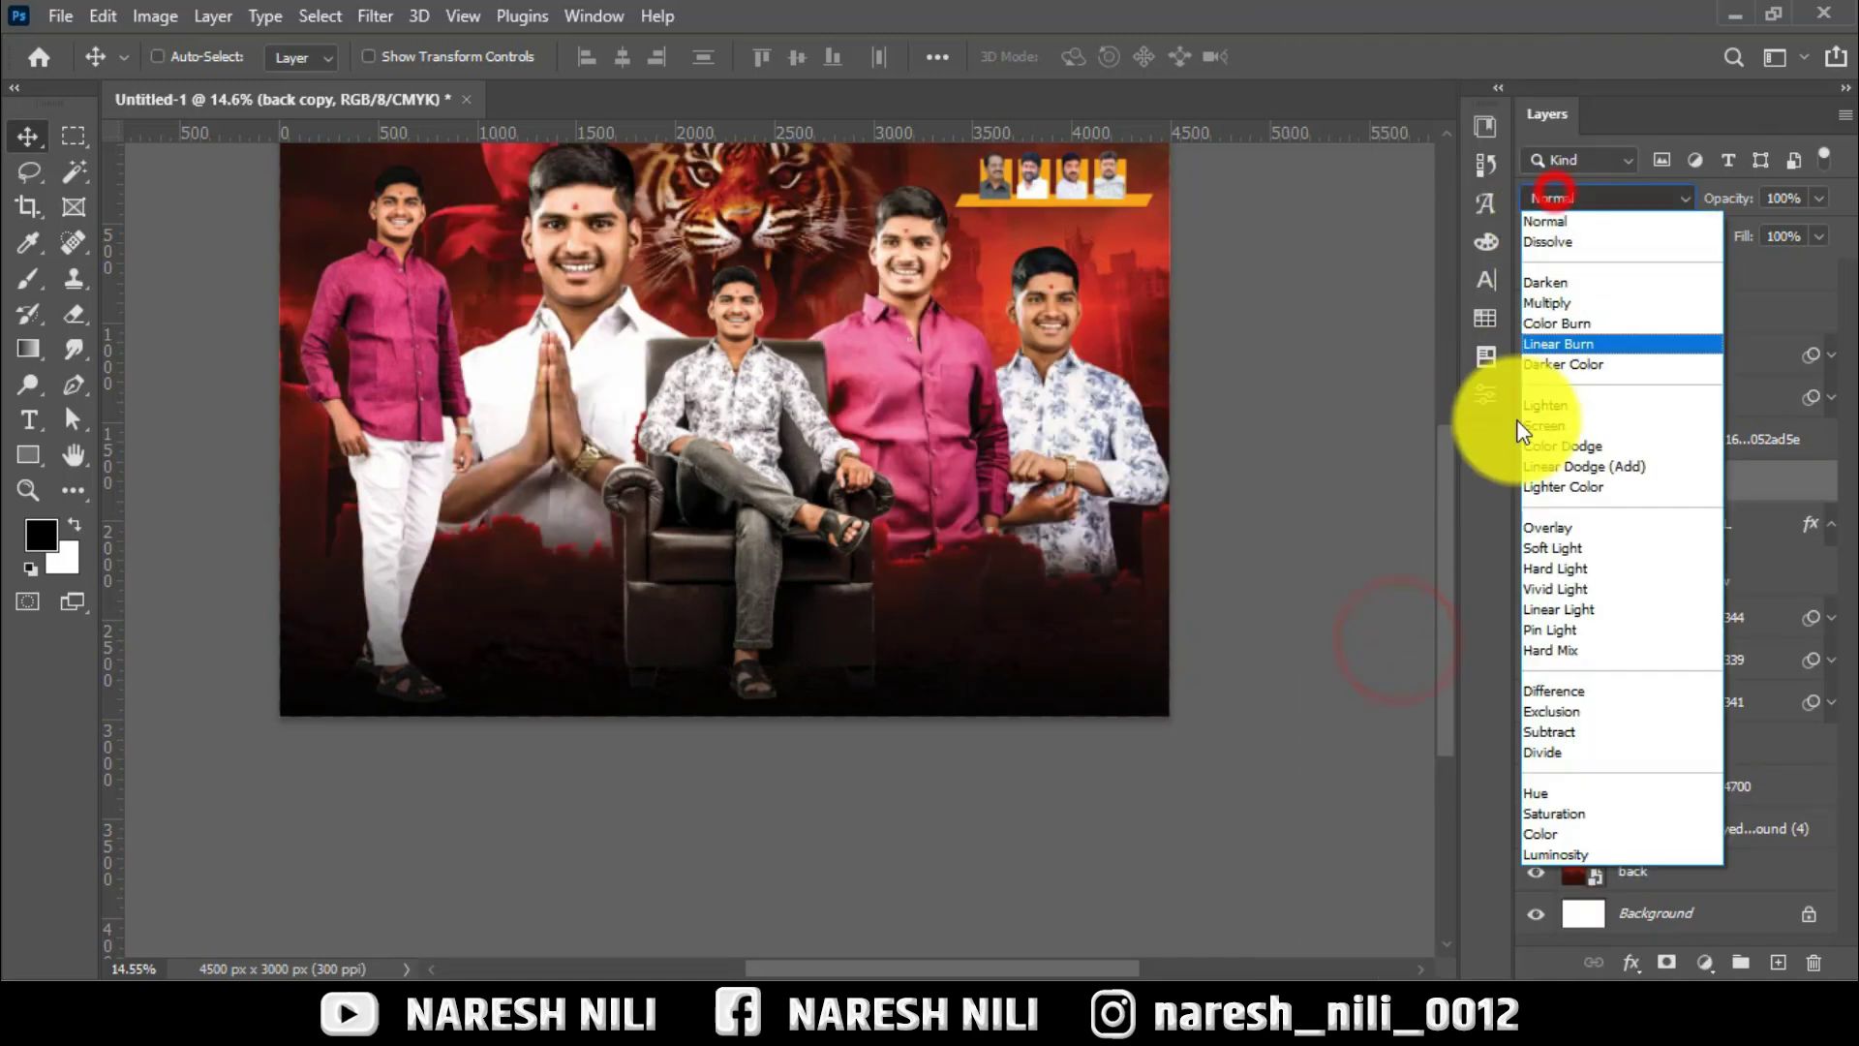
left_click(1549, 526)
mouse_move(1711, 198)
left_mouse_down()
mouse_move(1638, 201)
mouse_move(1664, 207)
left_mouse_up()
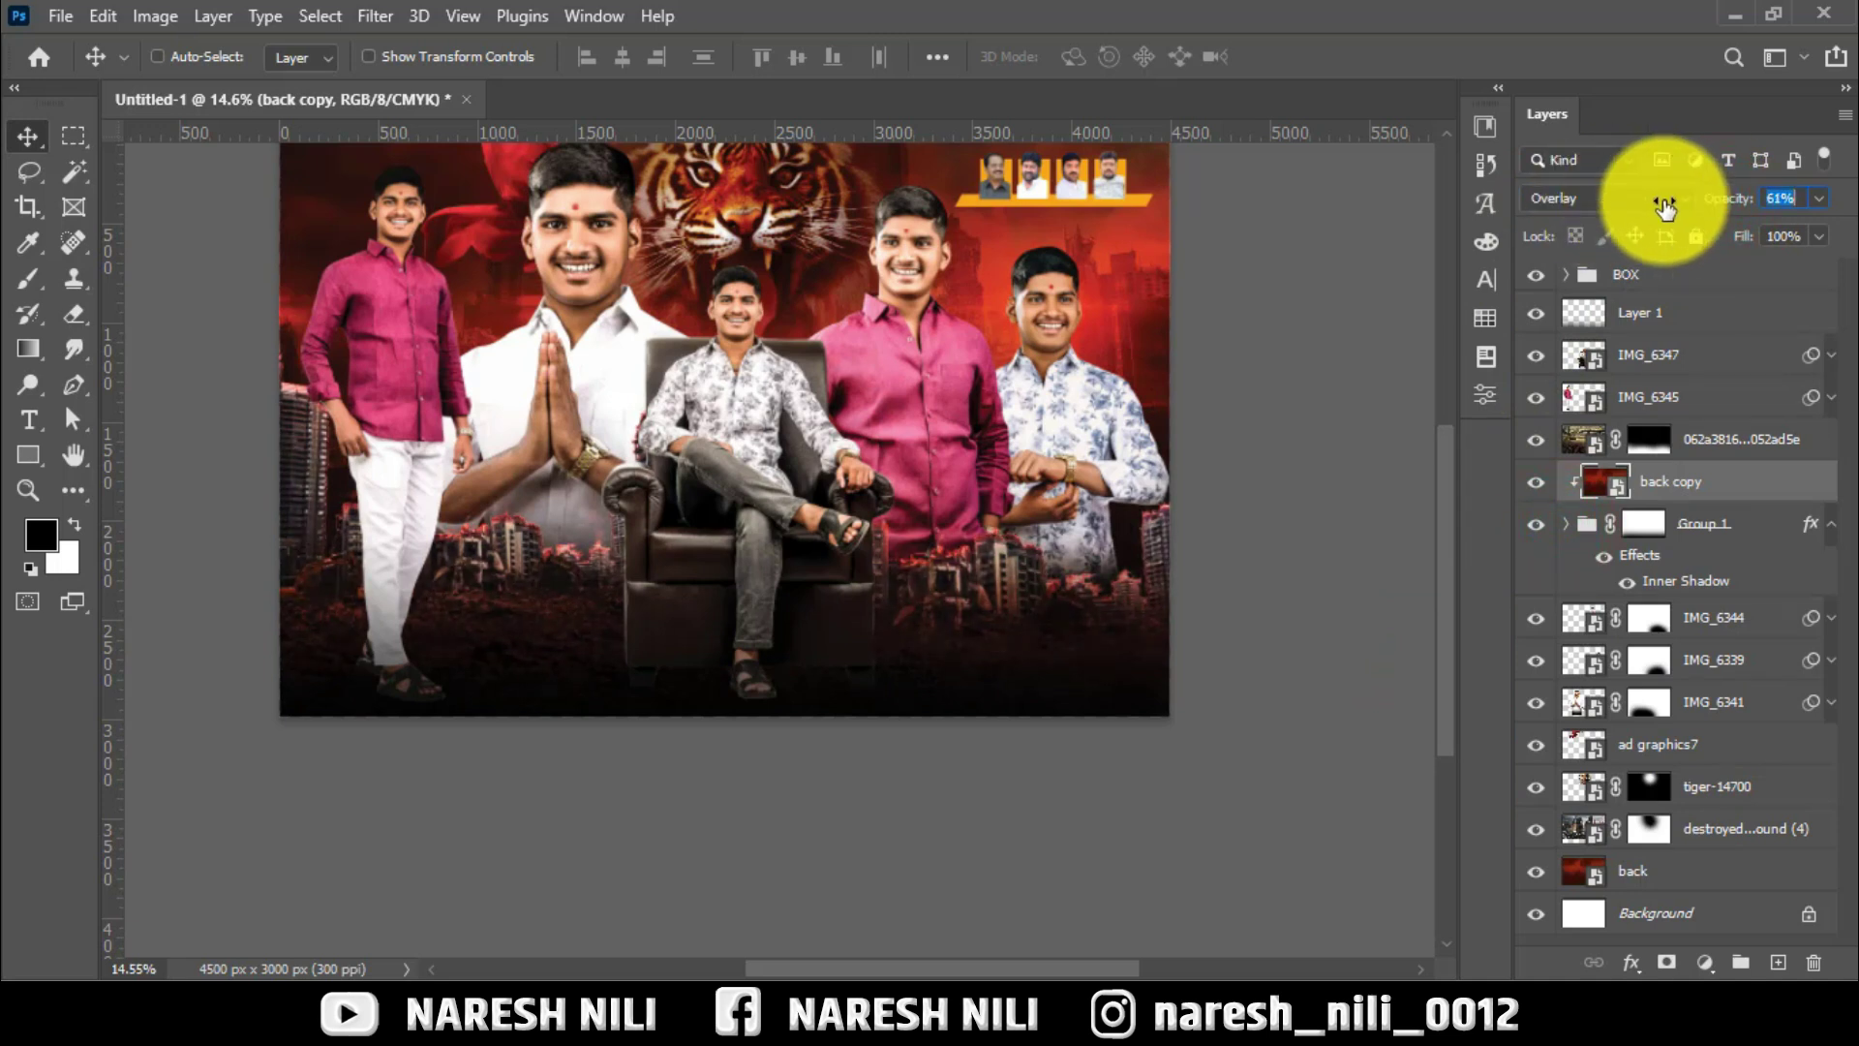
left_click(27, 136)
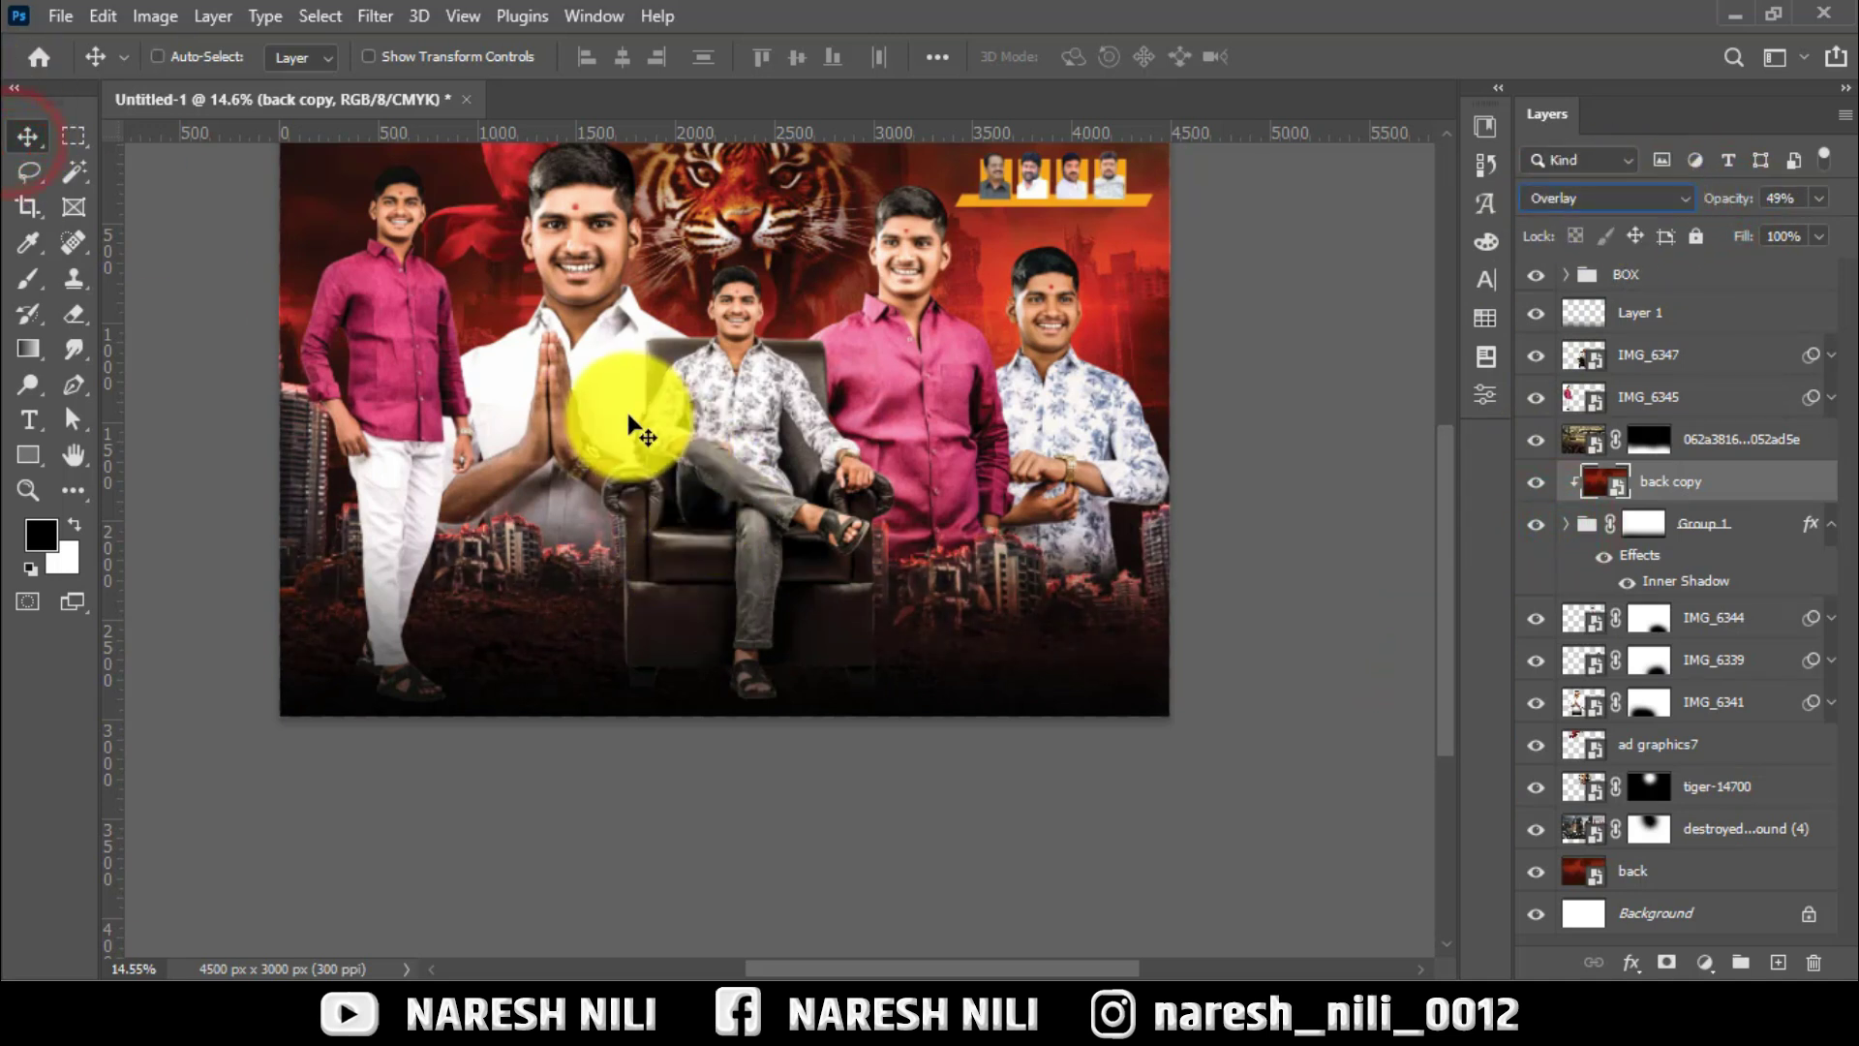
Scale the BOX leader banner to about 109.37% and move it toward the top-right.
right_click(694, 328)
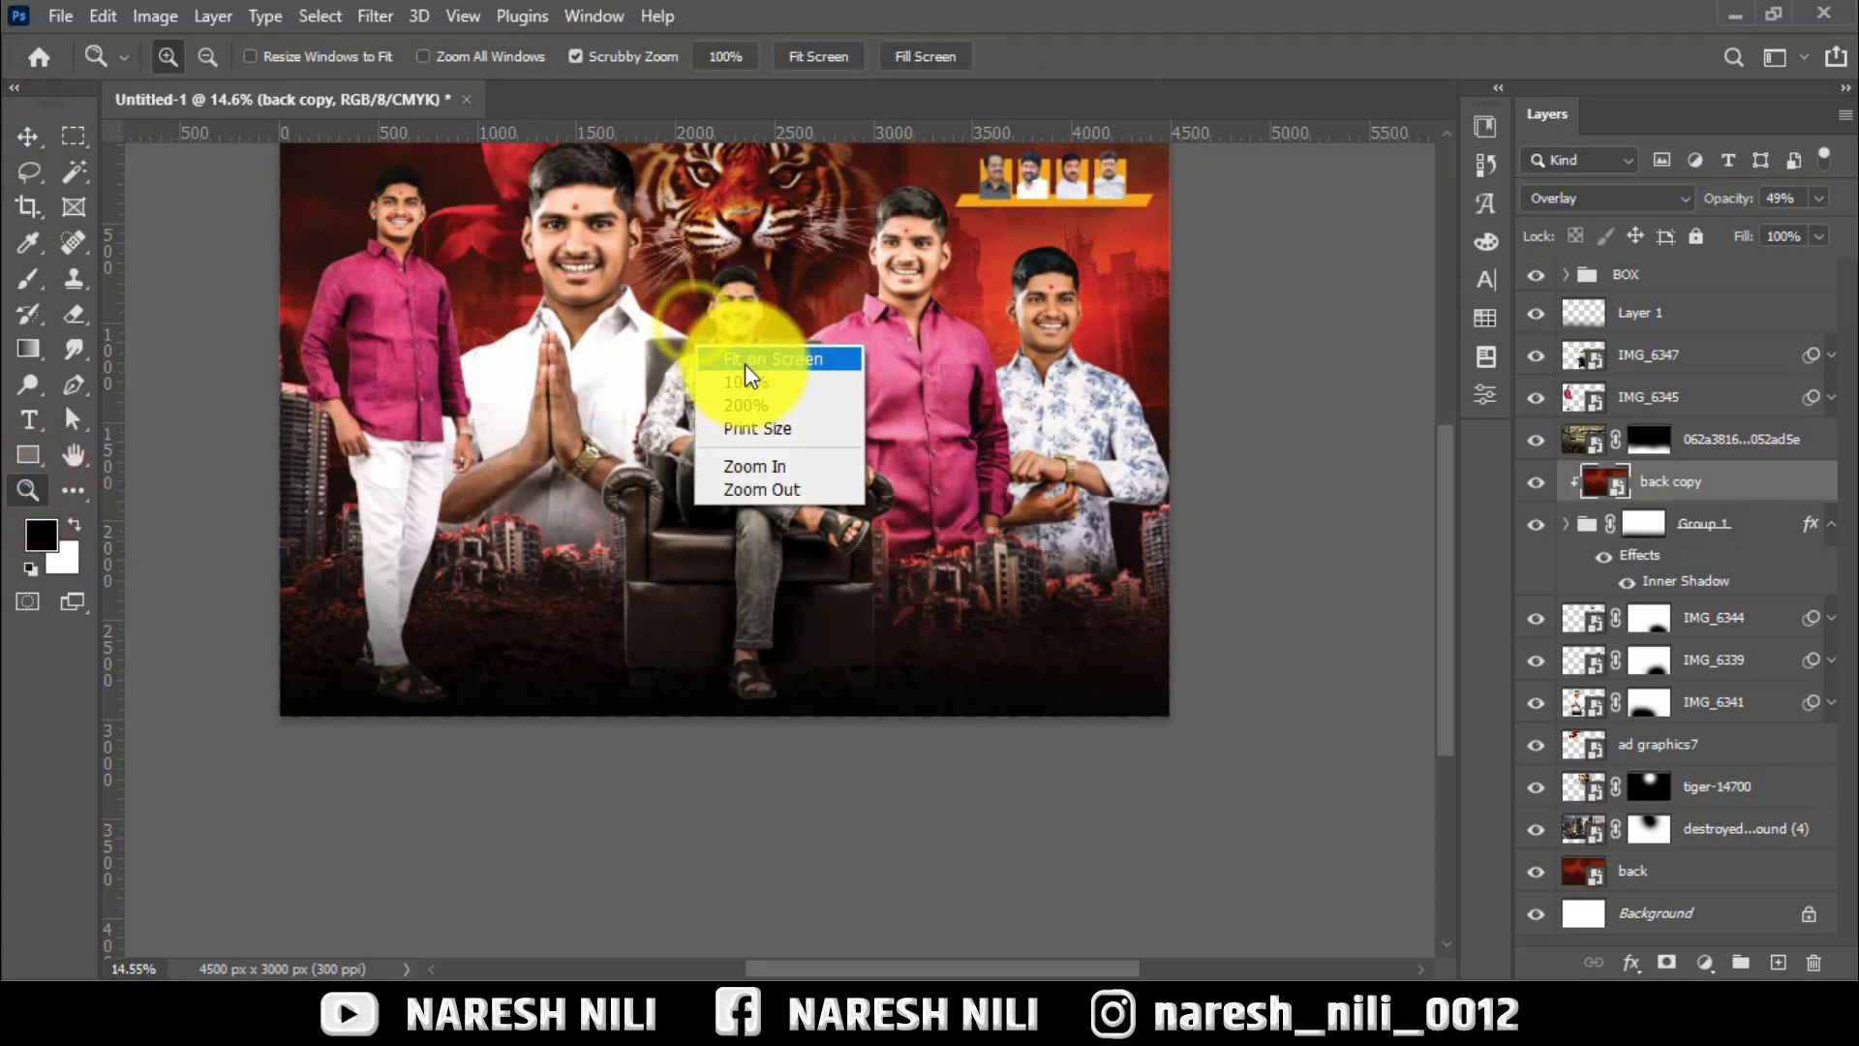
left_click(765, 365)
left_click(27, 136)
left_click(1626, 275)
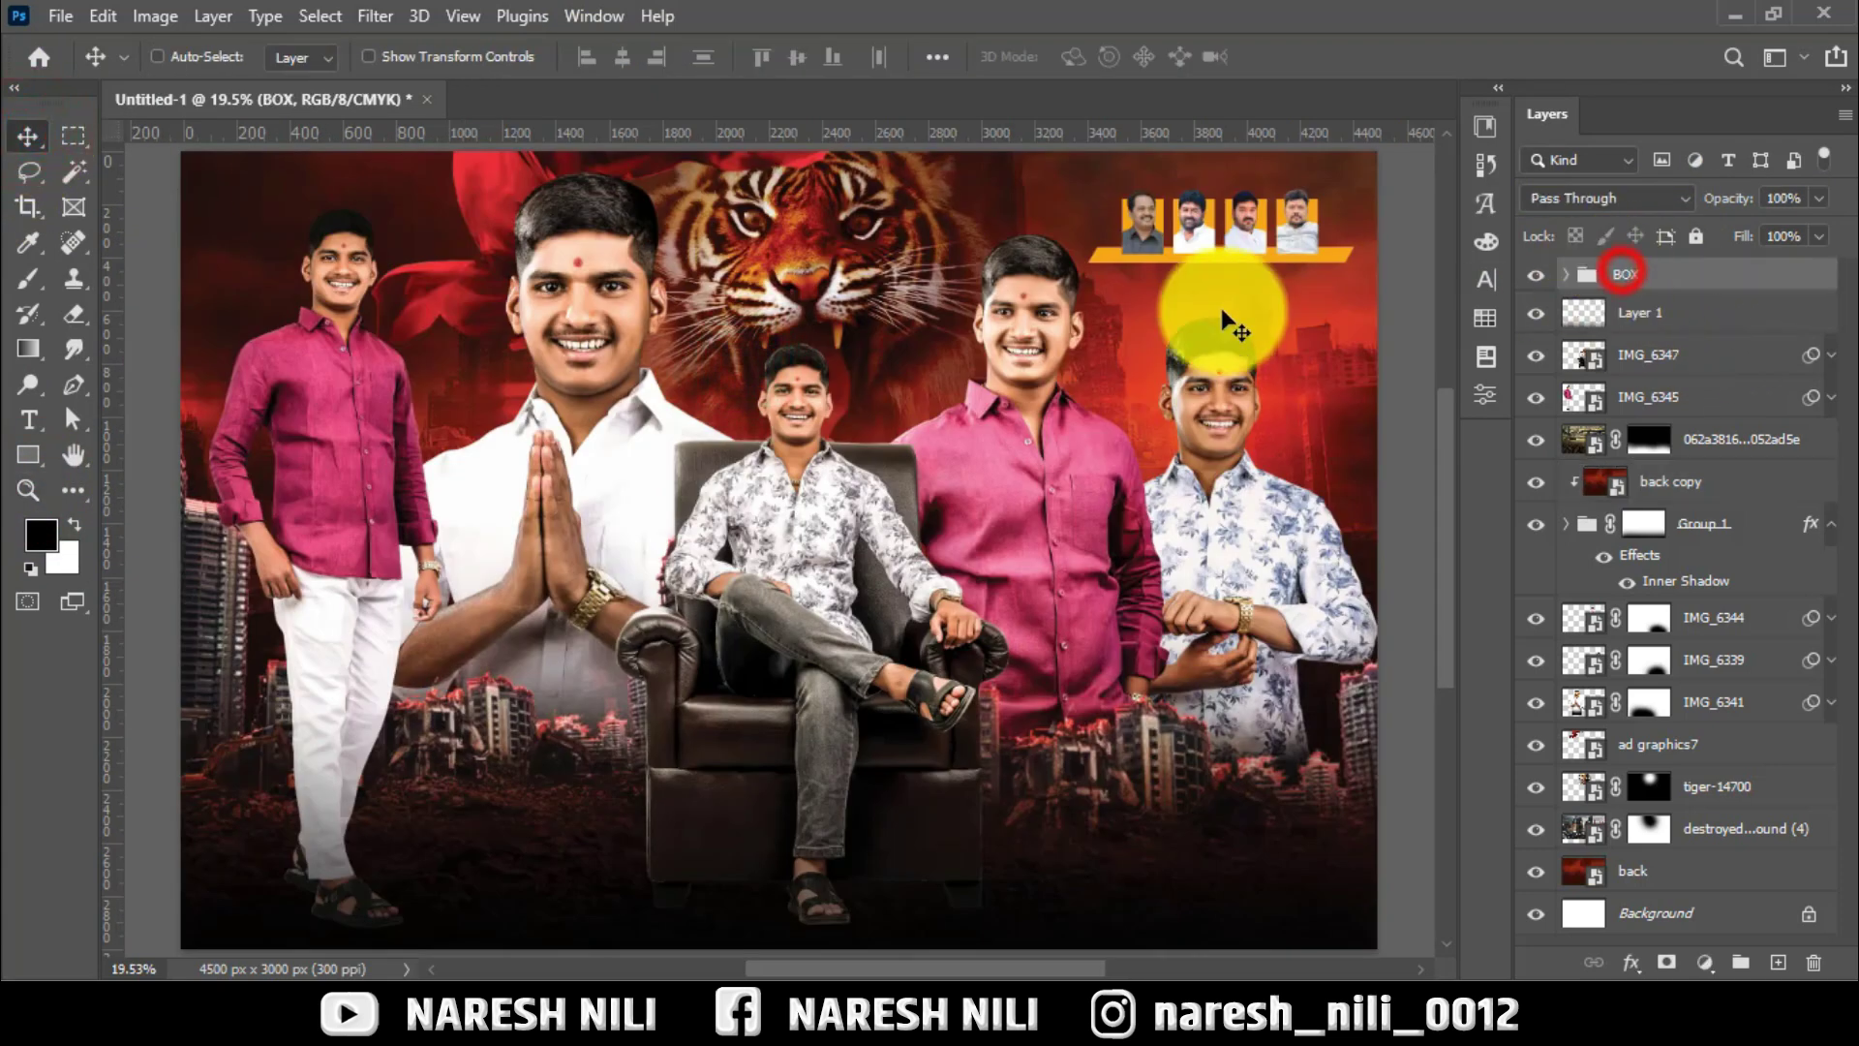
key("ctrl+t")
left_click_drag(1315, 299, 1337, 308)
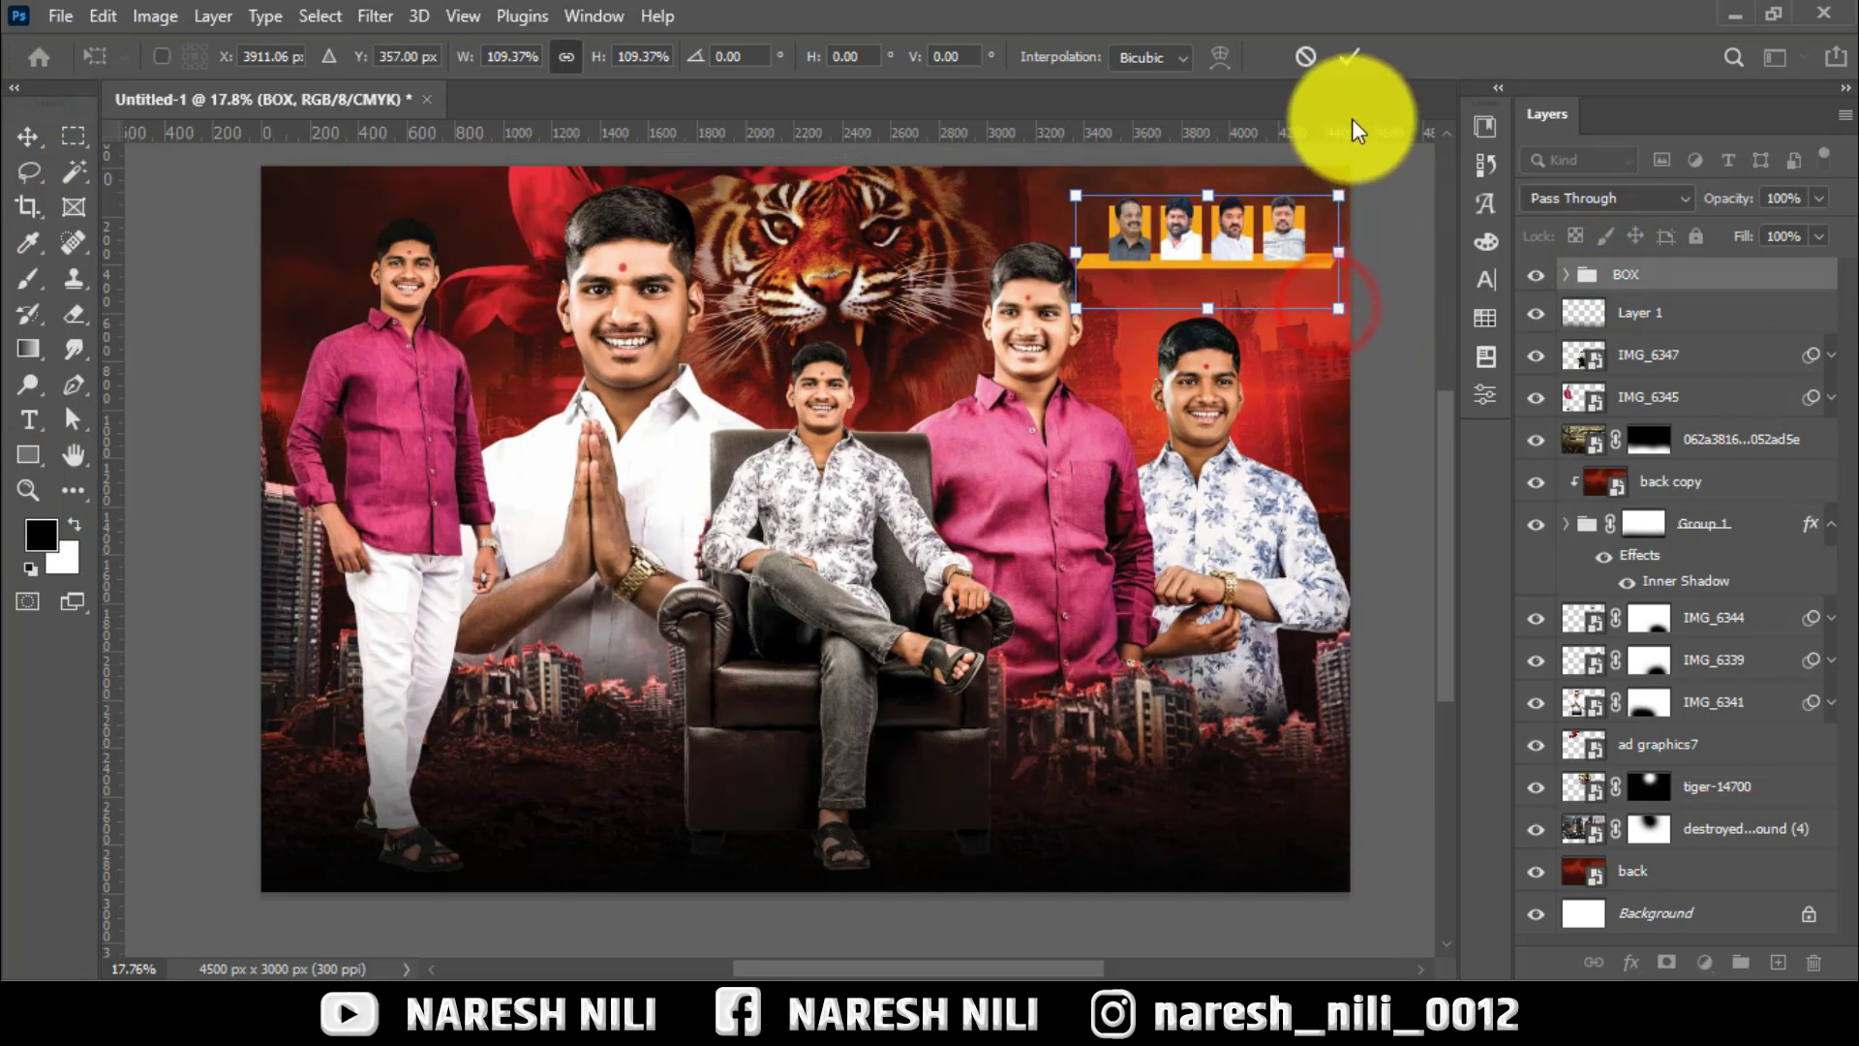
left_click(1350, 57)
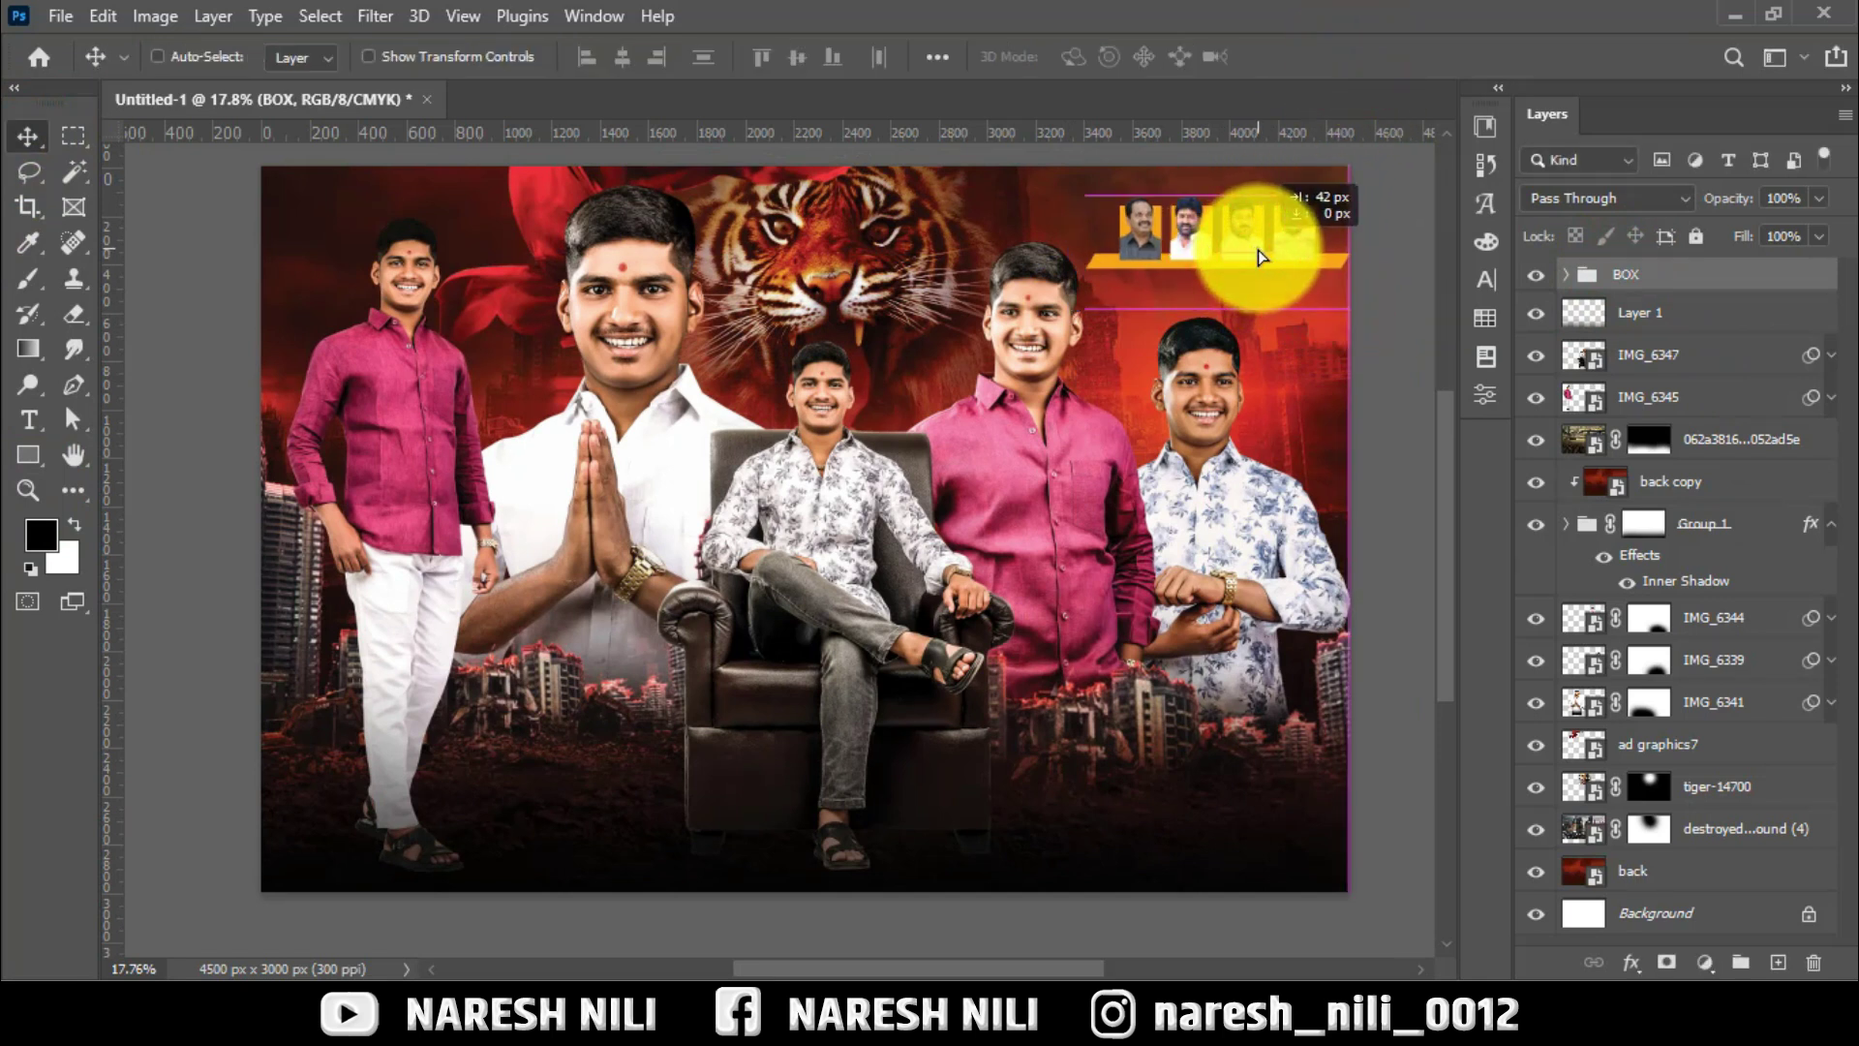
mouse_move(1181, 409)
left_mouse_down()
mouse_move(1199, 391)
mouse_move(1212, 411)
mouse_move(1221, 365)
left_mouse_up()
Give the IMG_6341 folded-hands portrait an Inner Shadow in Screen blend mode.
left_click(1645, 274)
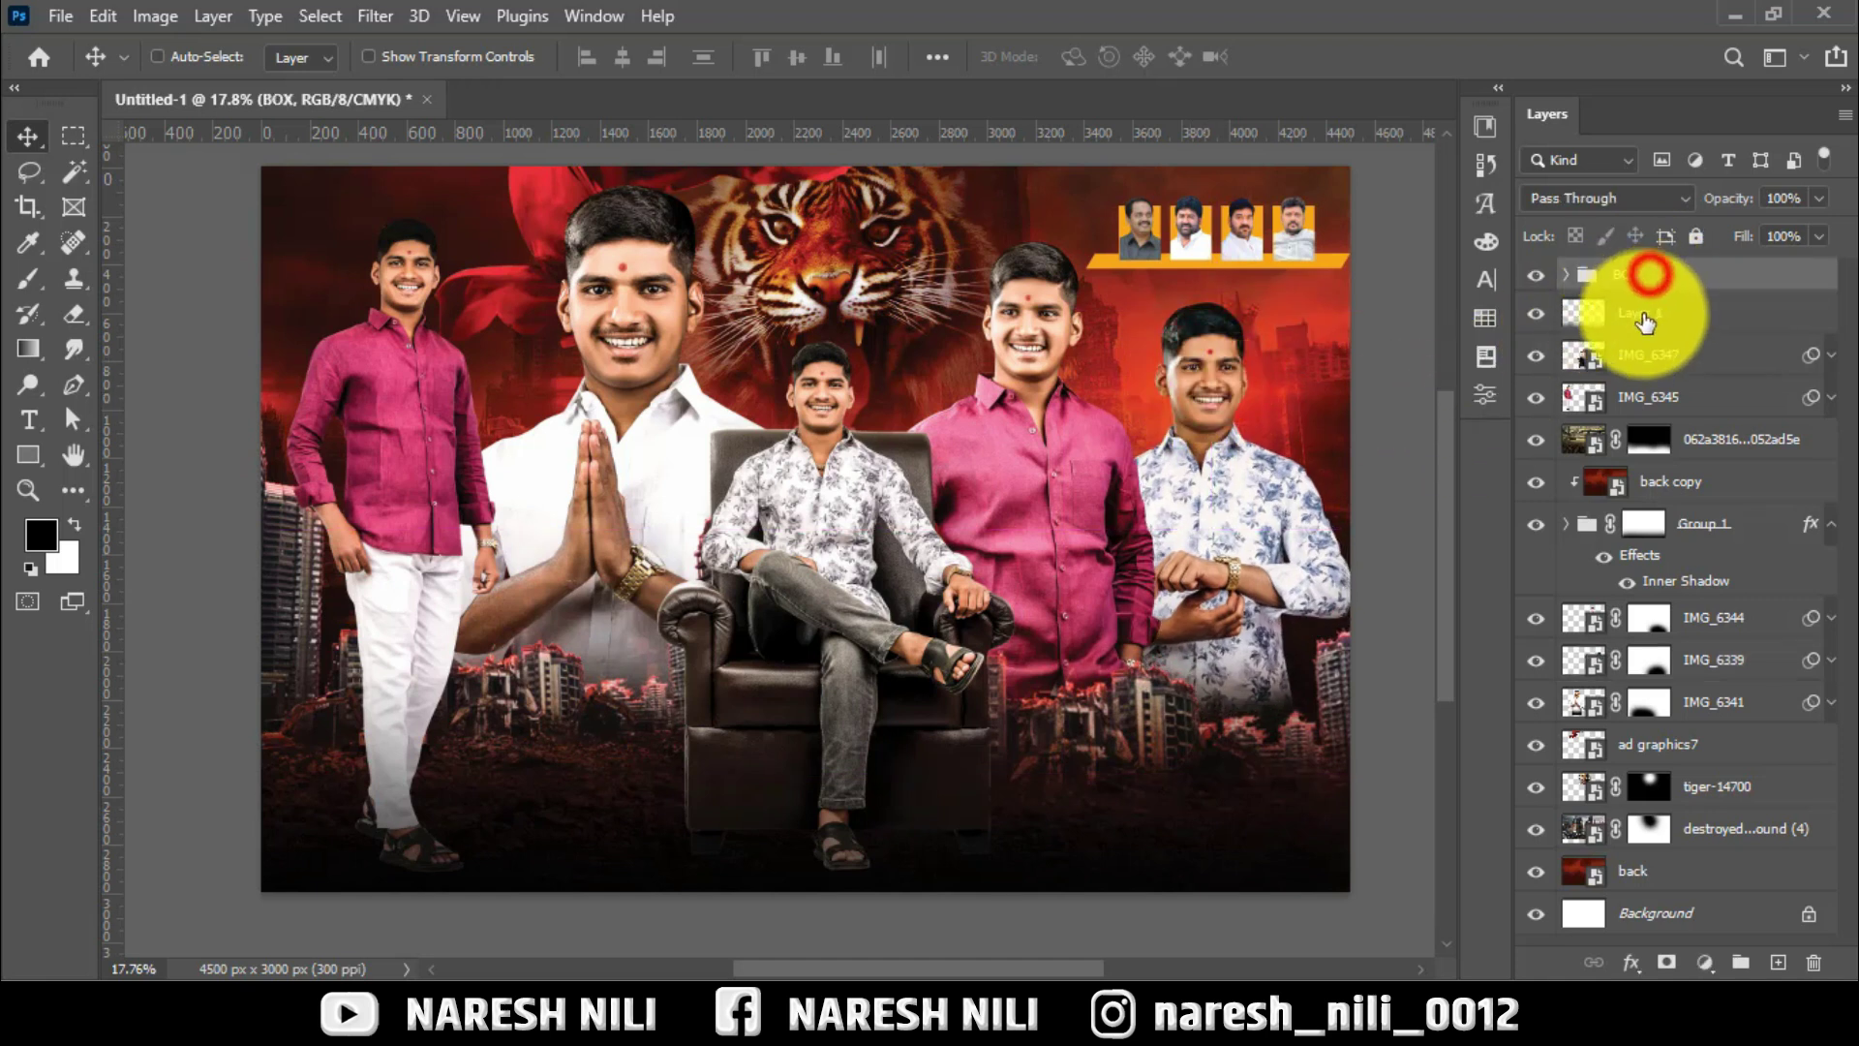
scroll(890, 351, "down", 1)
scroll(811, 339, "up", 2)
scroll(817, 506, "up", 2)
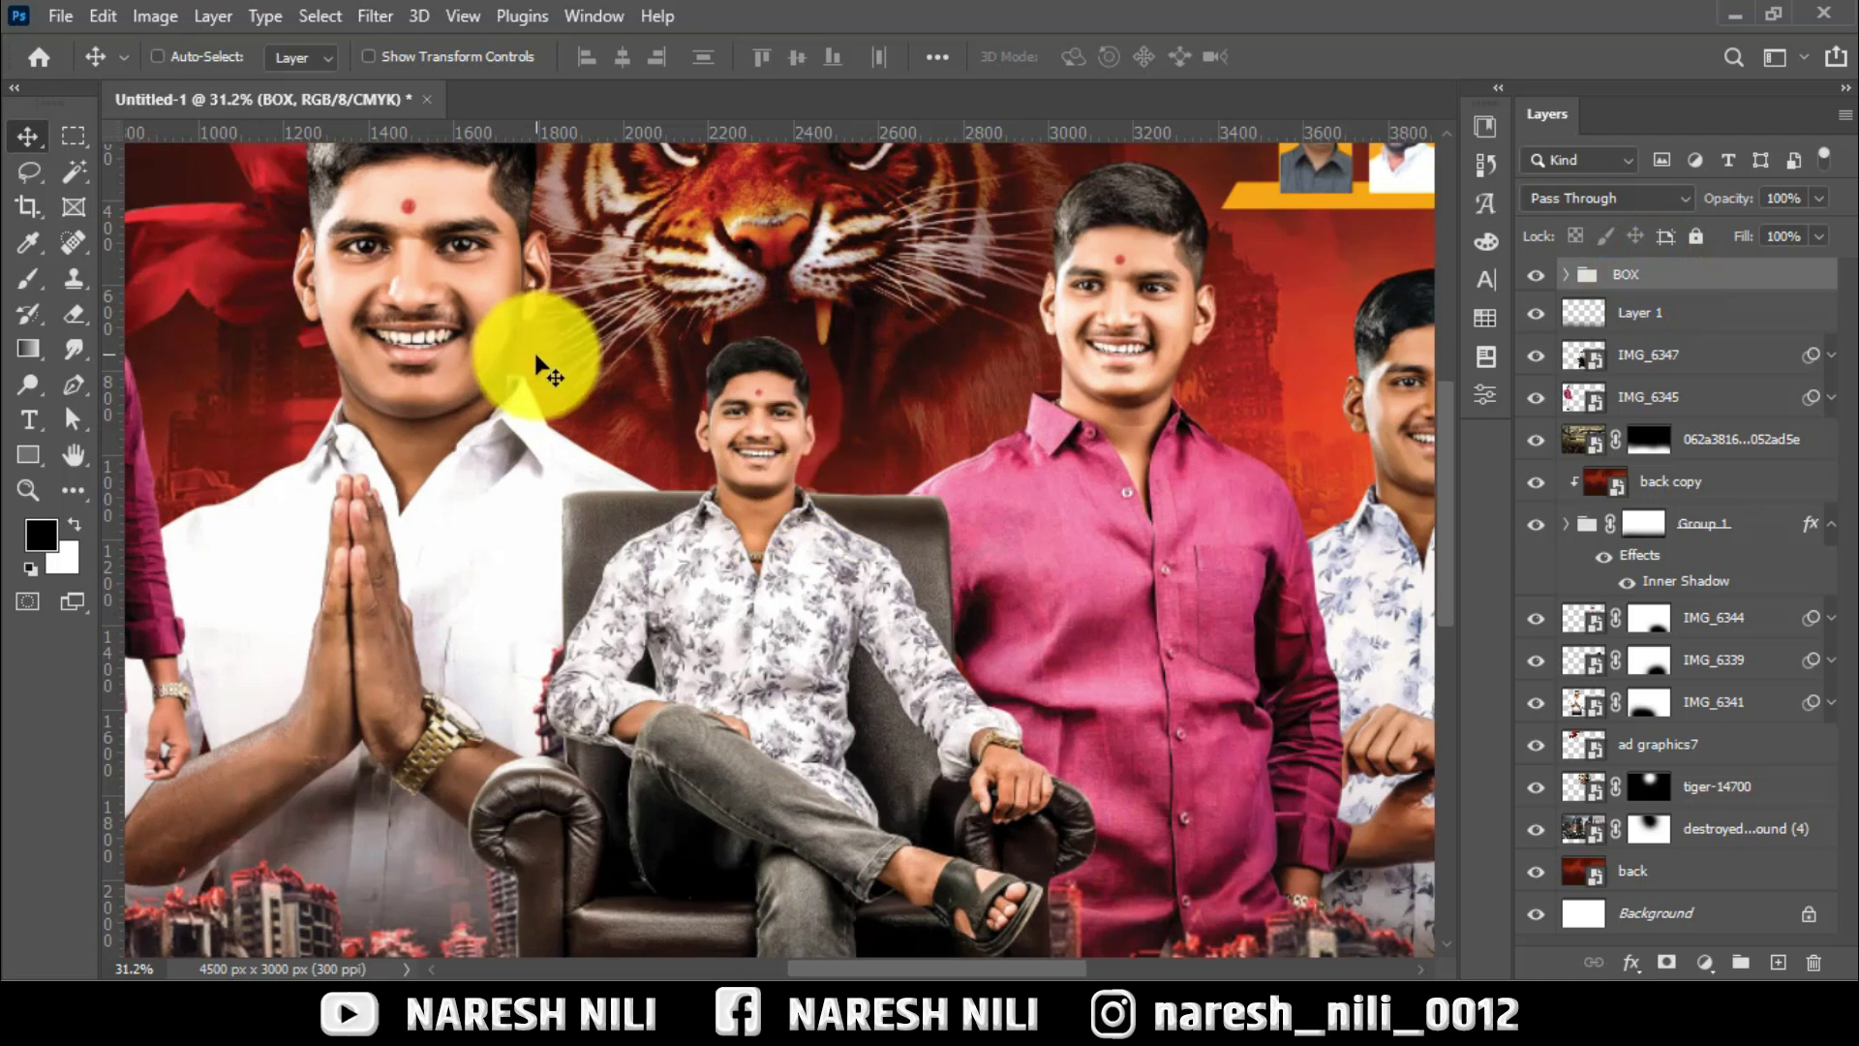
scroll(531, 365, "up", 2)
scroll(311, 311, "up", 1)
left_click(436, 325)
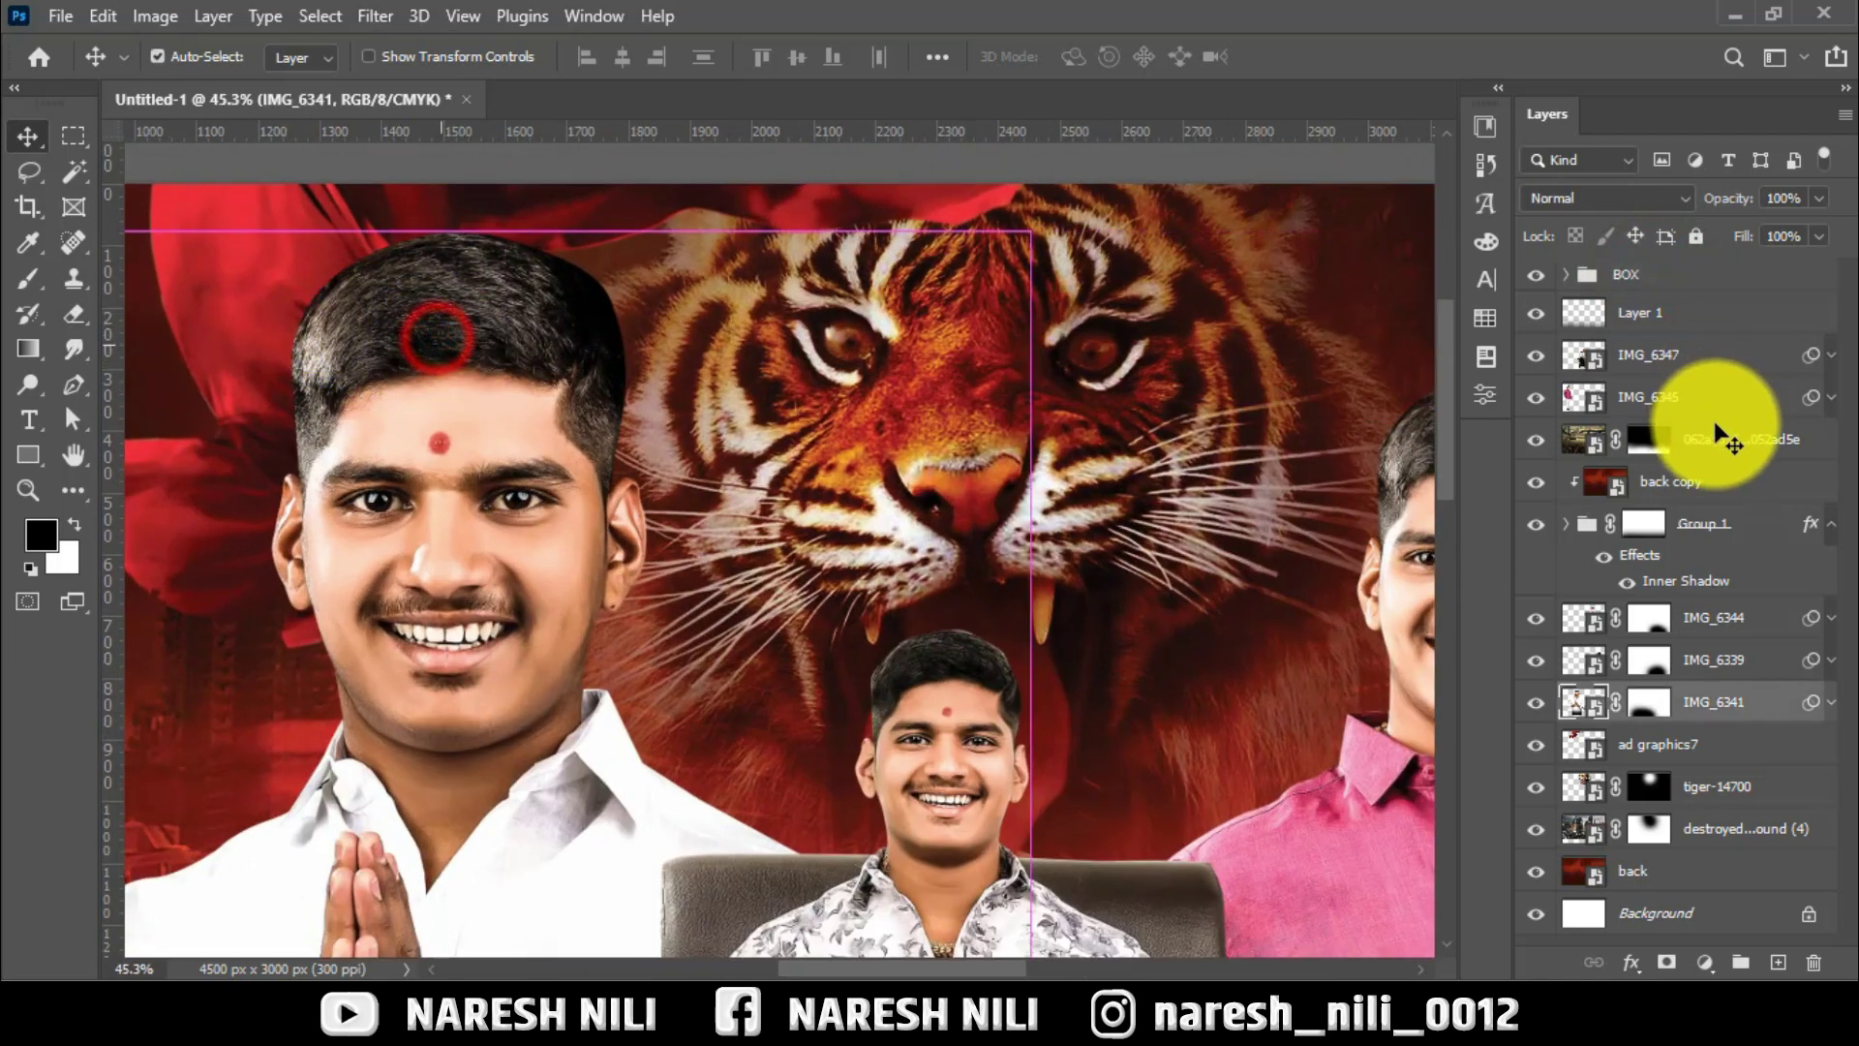
right_click(1714, 702)
left_click(1462, 40)
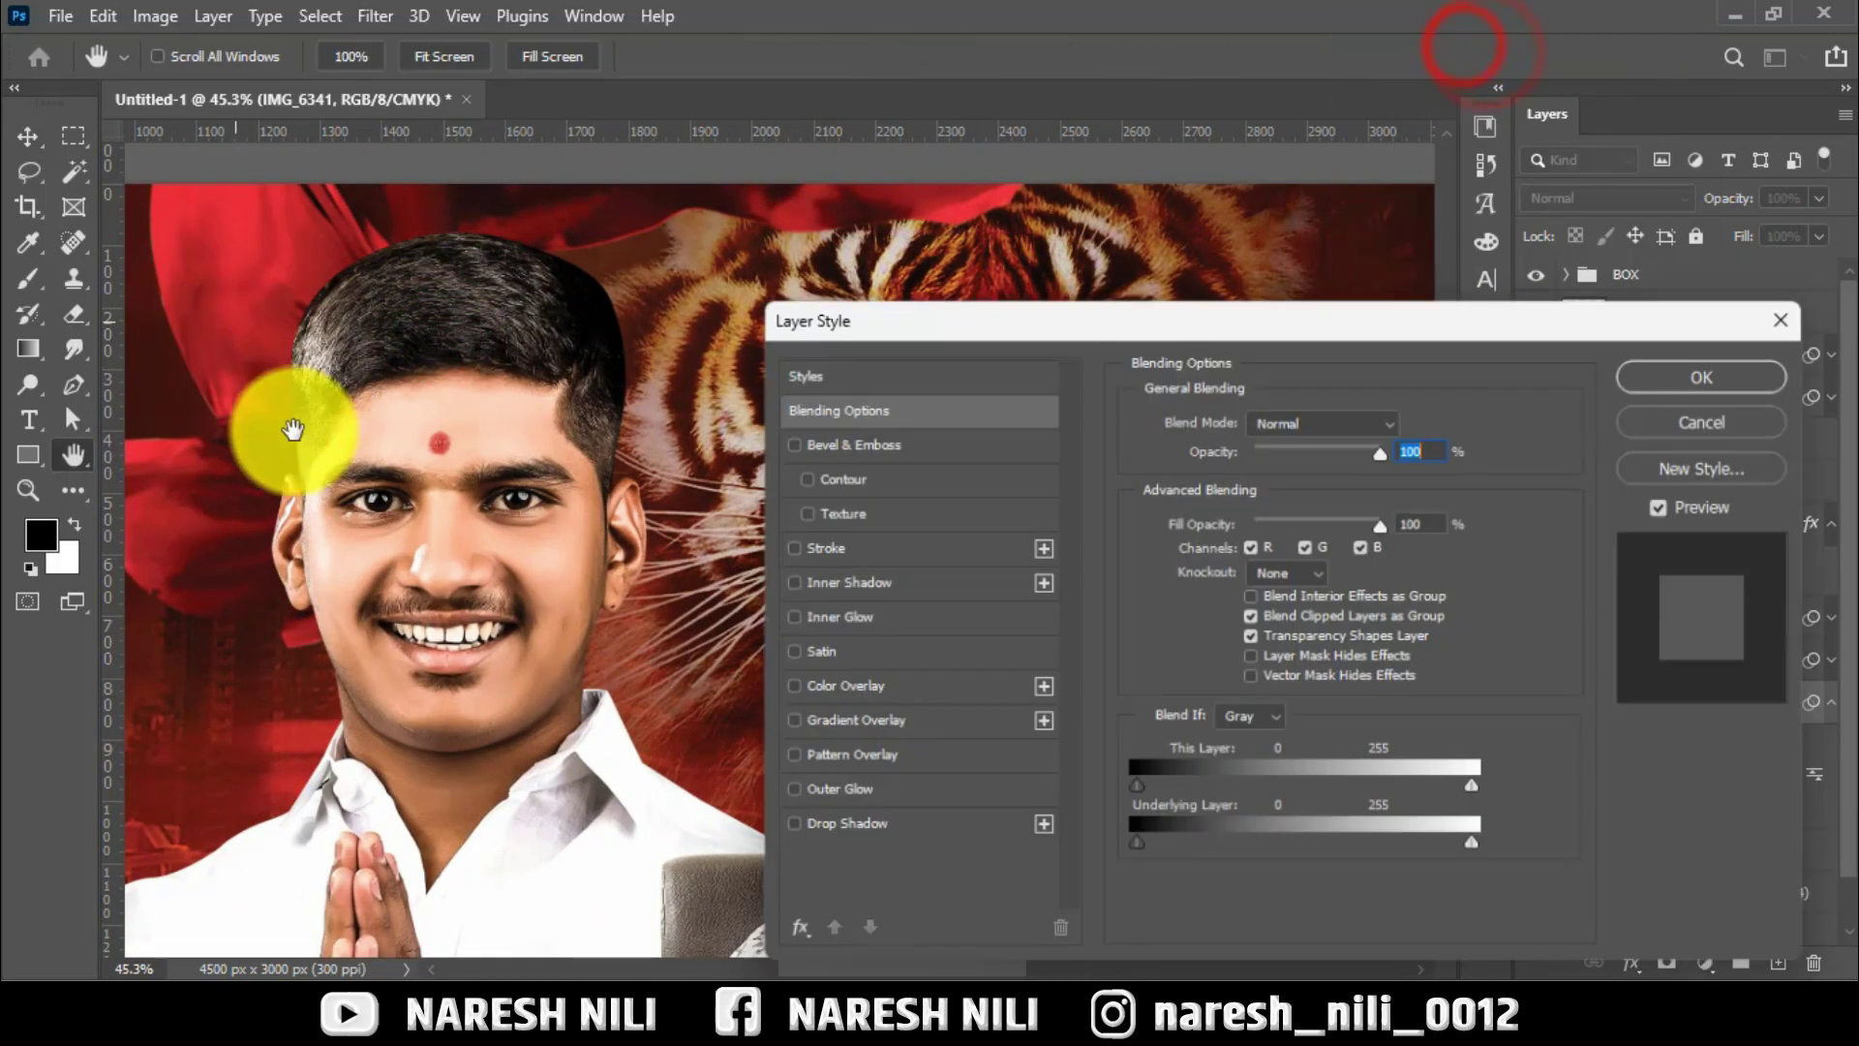
left_click(900, 582)
left_click(1365, 444)
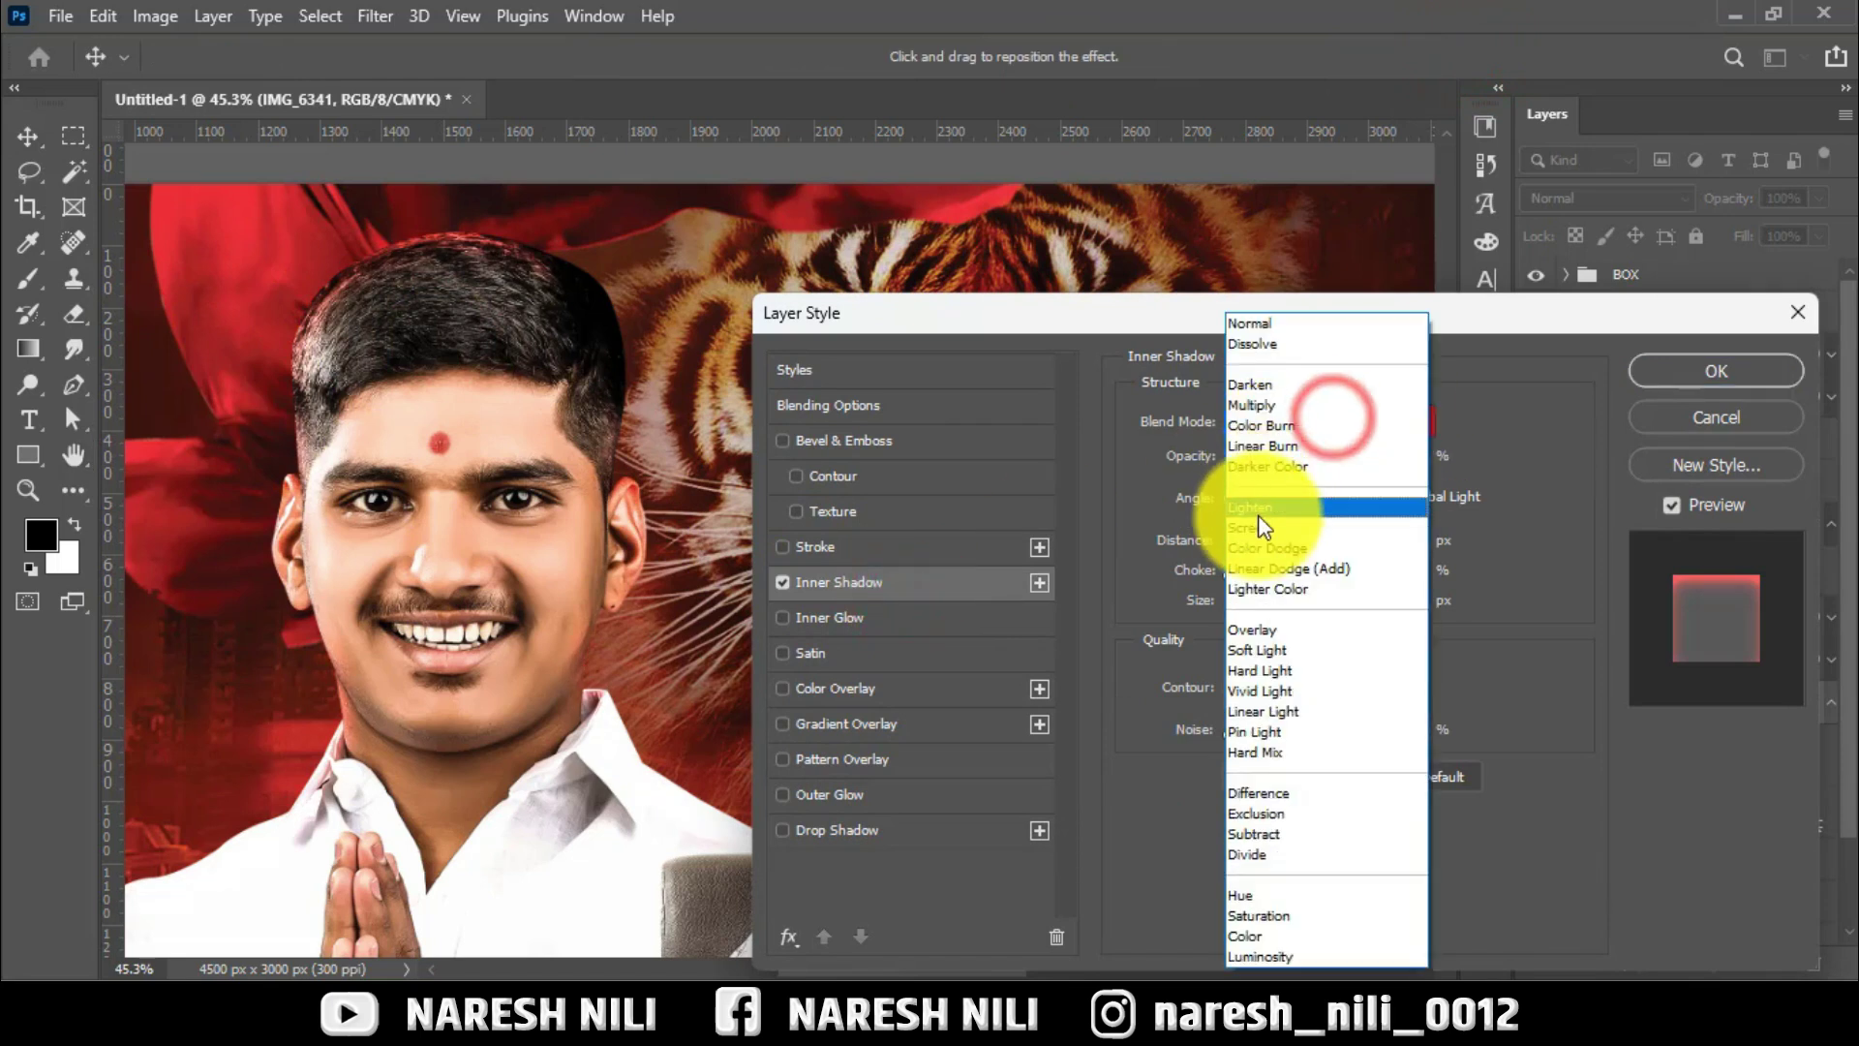
left_click(1264, 518)
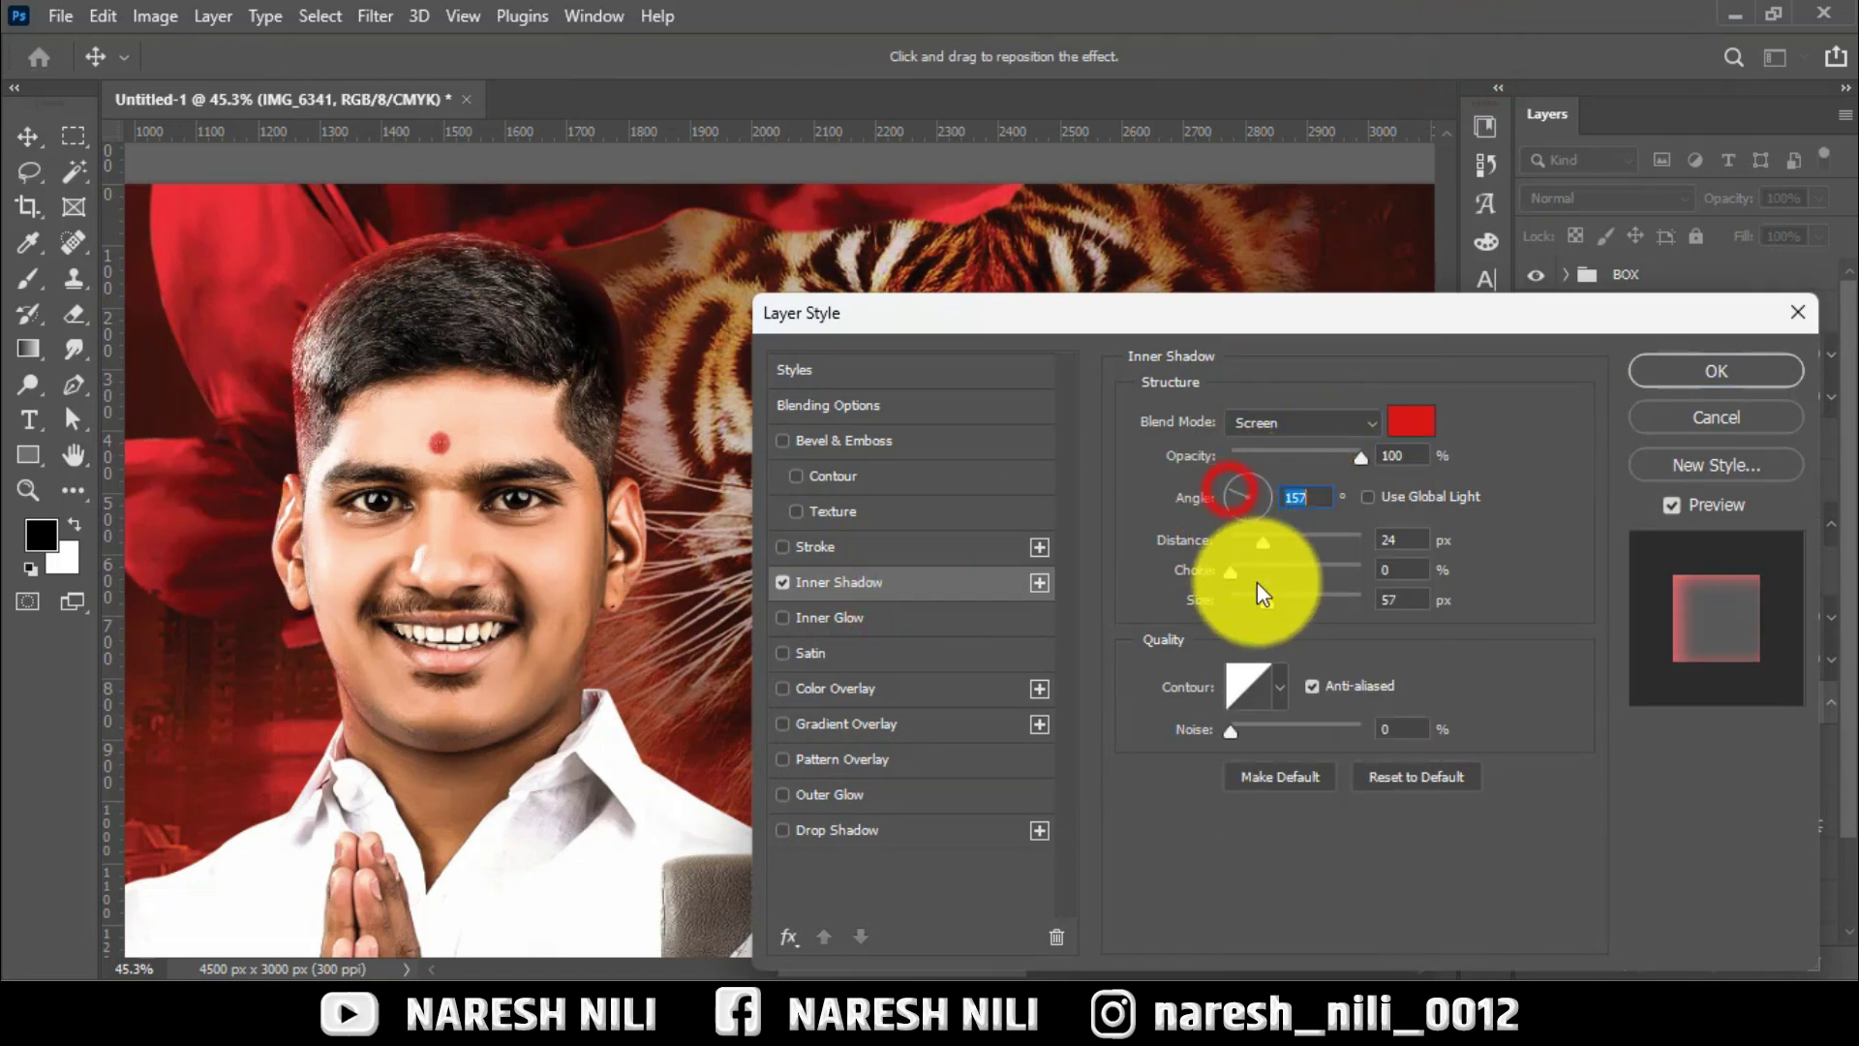
Apply the shadow at 13 px distance and 65 px size, then adjust its copies on IMG_6339/IMG_6344.
left_click_drag(1251, 604, 1240, 537)
left_click_drag(1241, 601, 1271, 598)
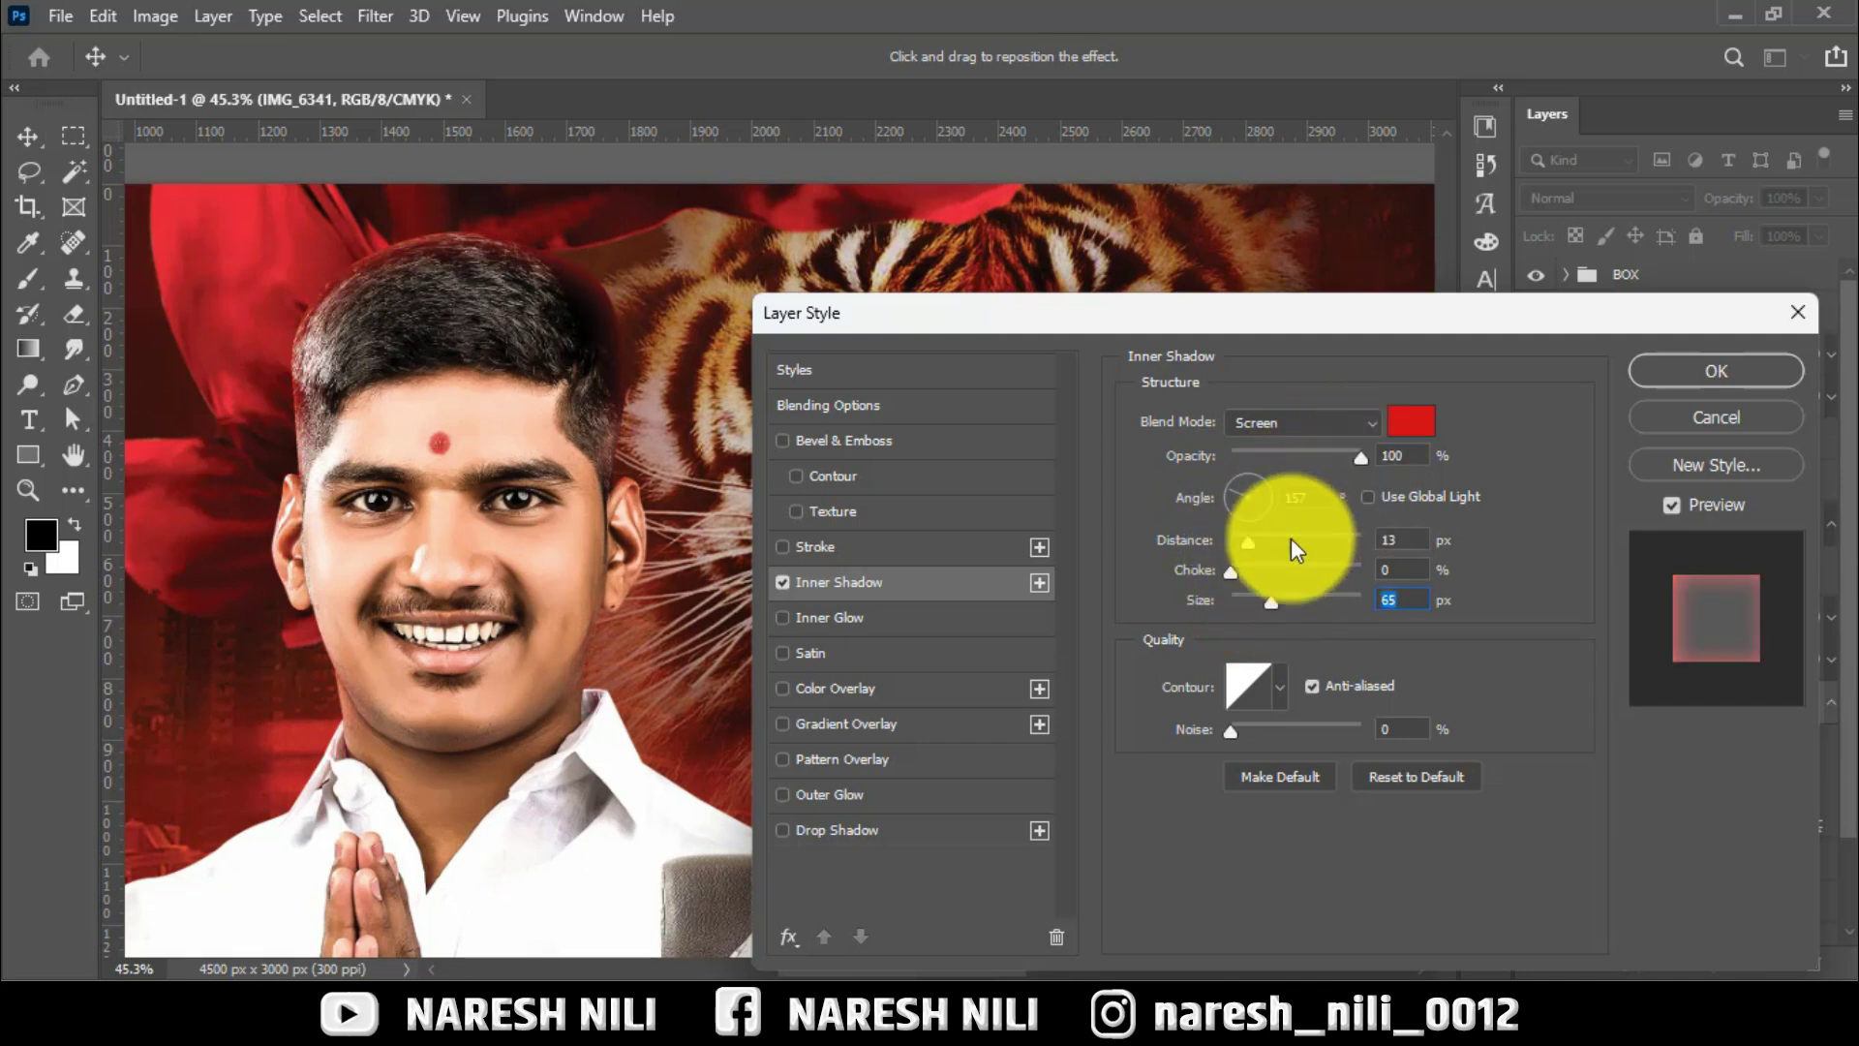
left_click(1704, 372)
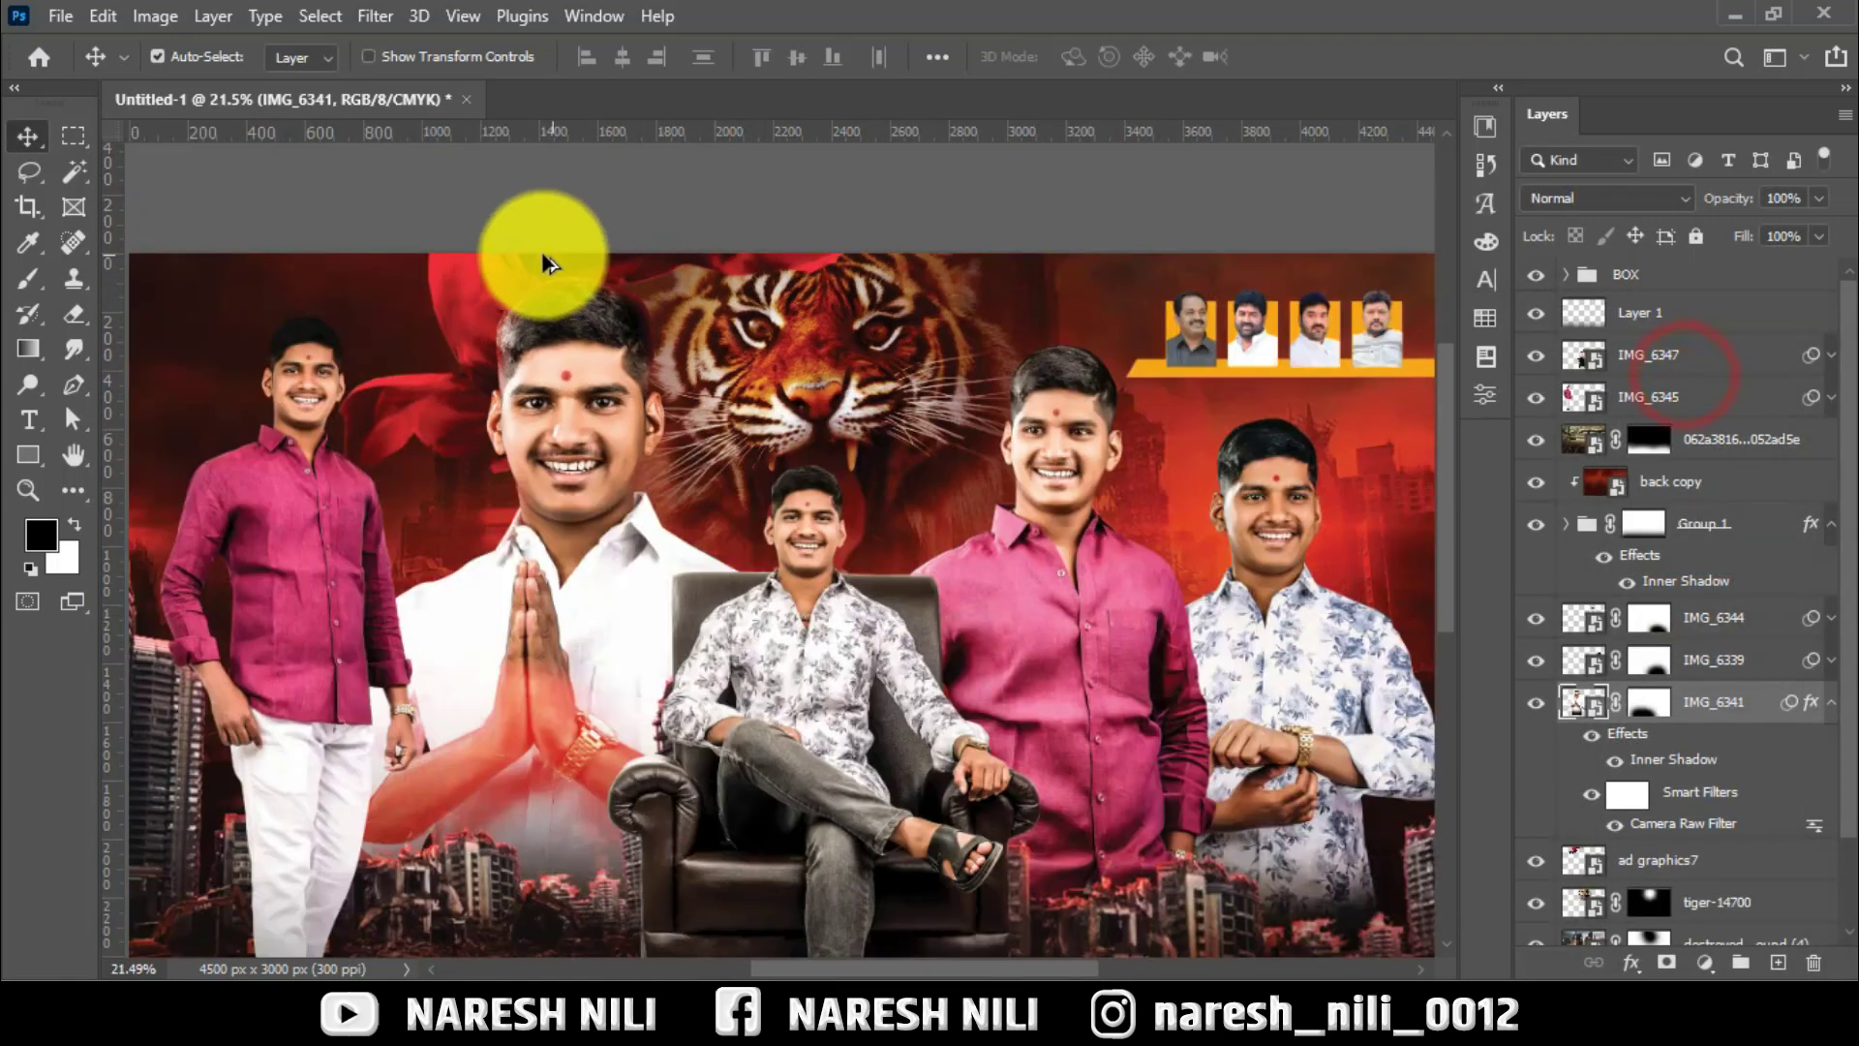
mouse_move(1696, 733)
left_mouse_down()
mouse_move(1733, 622)
mouse_move(1704, 571)
mouse_move(1696, 402)
left_mouse_up()
scroll(1722, 649, "down", 1)
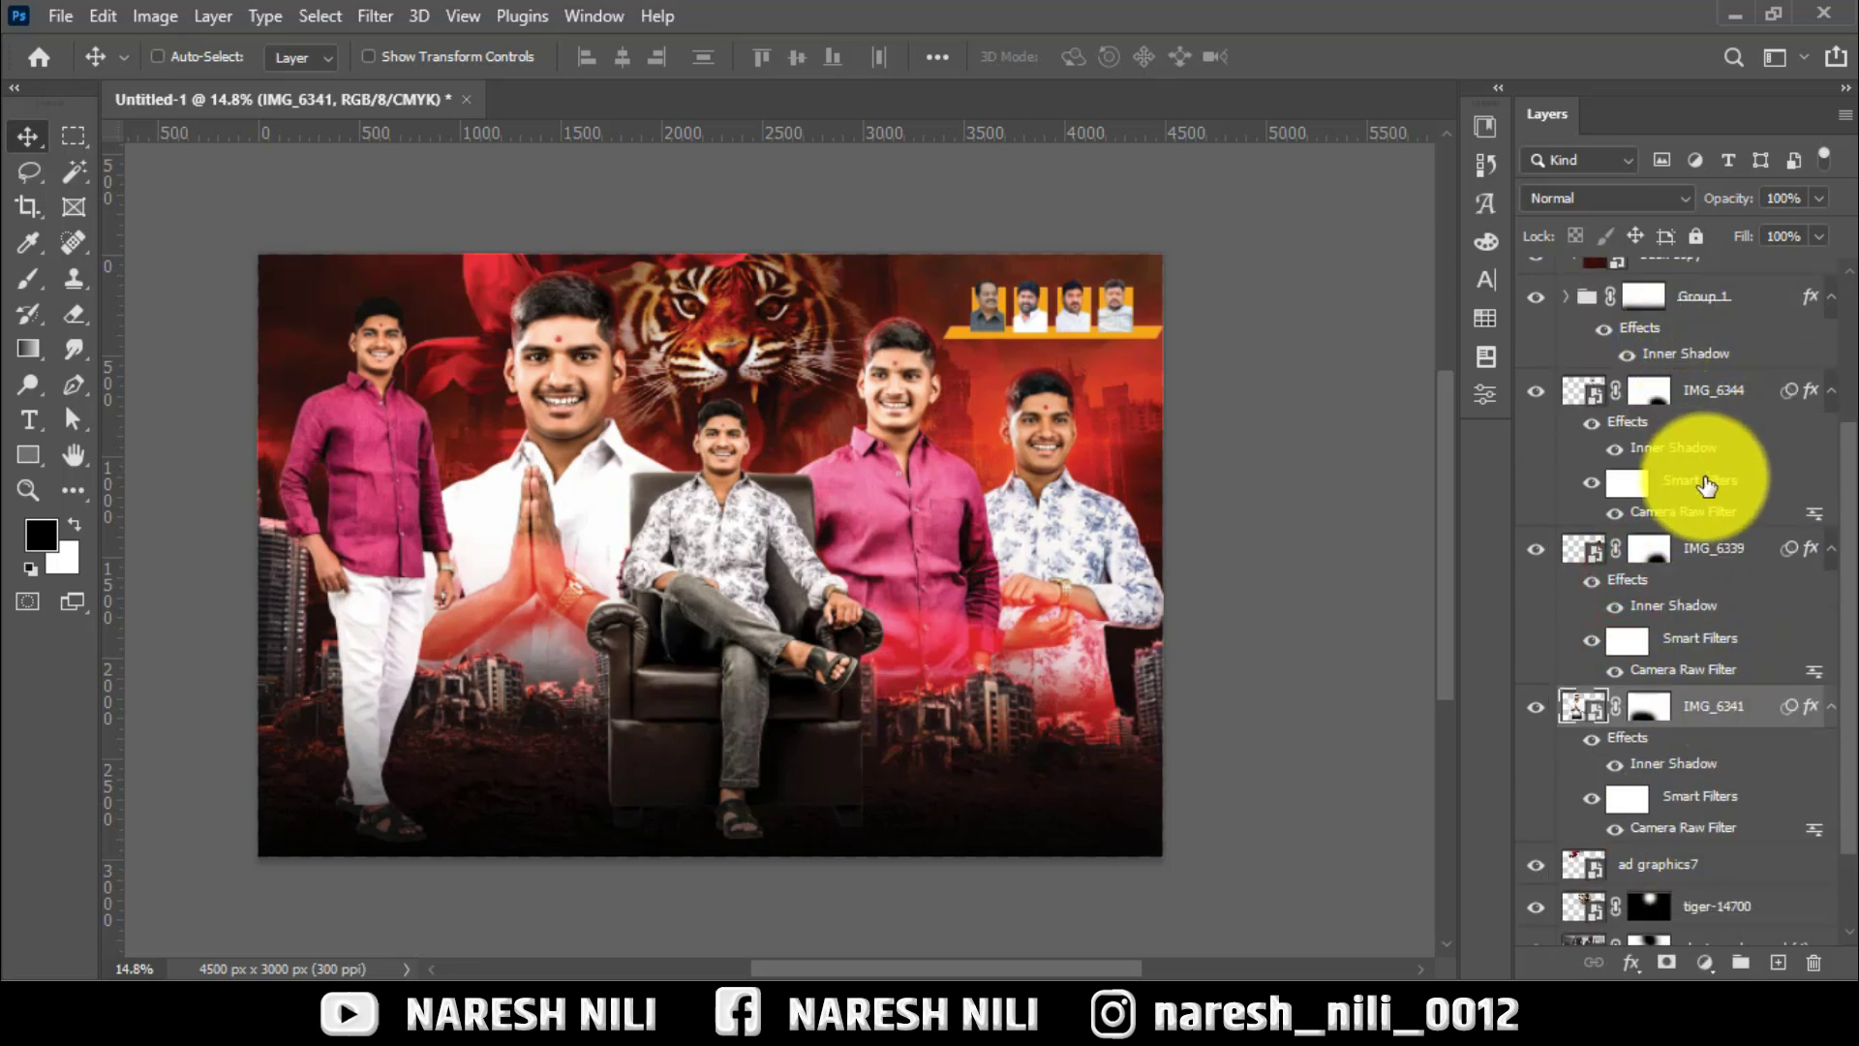
left_click_drag(1706, 484, 1681, 579)
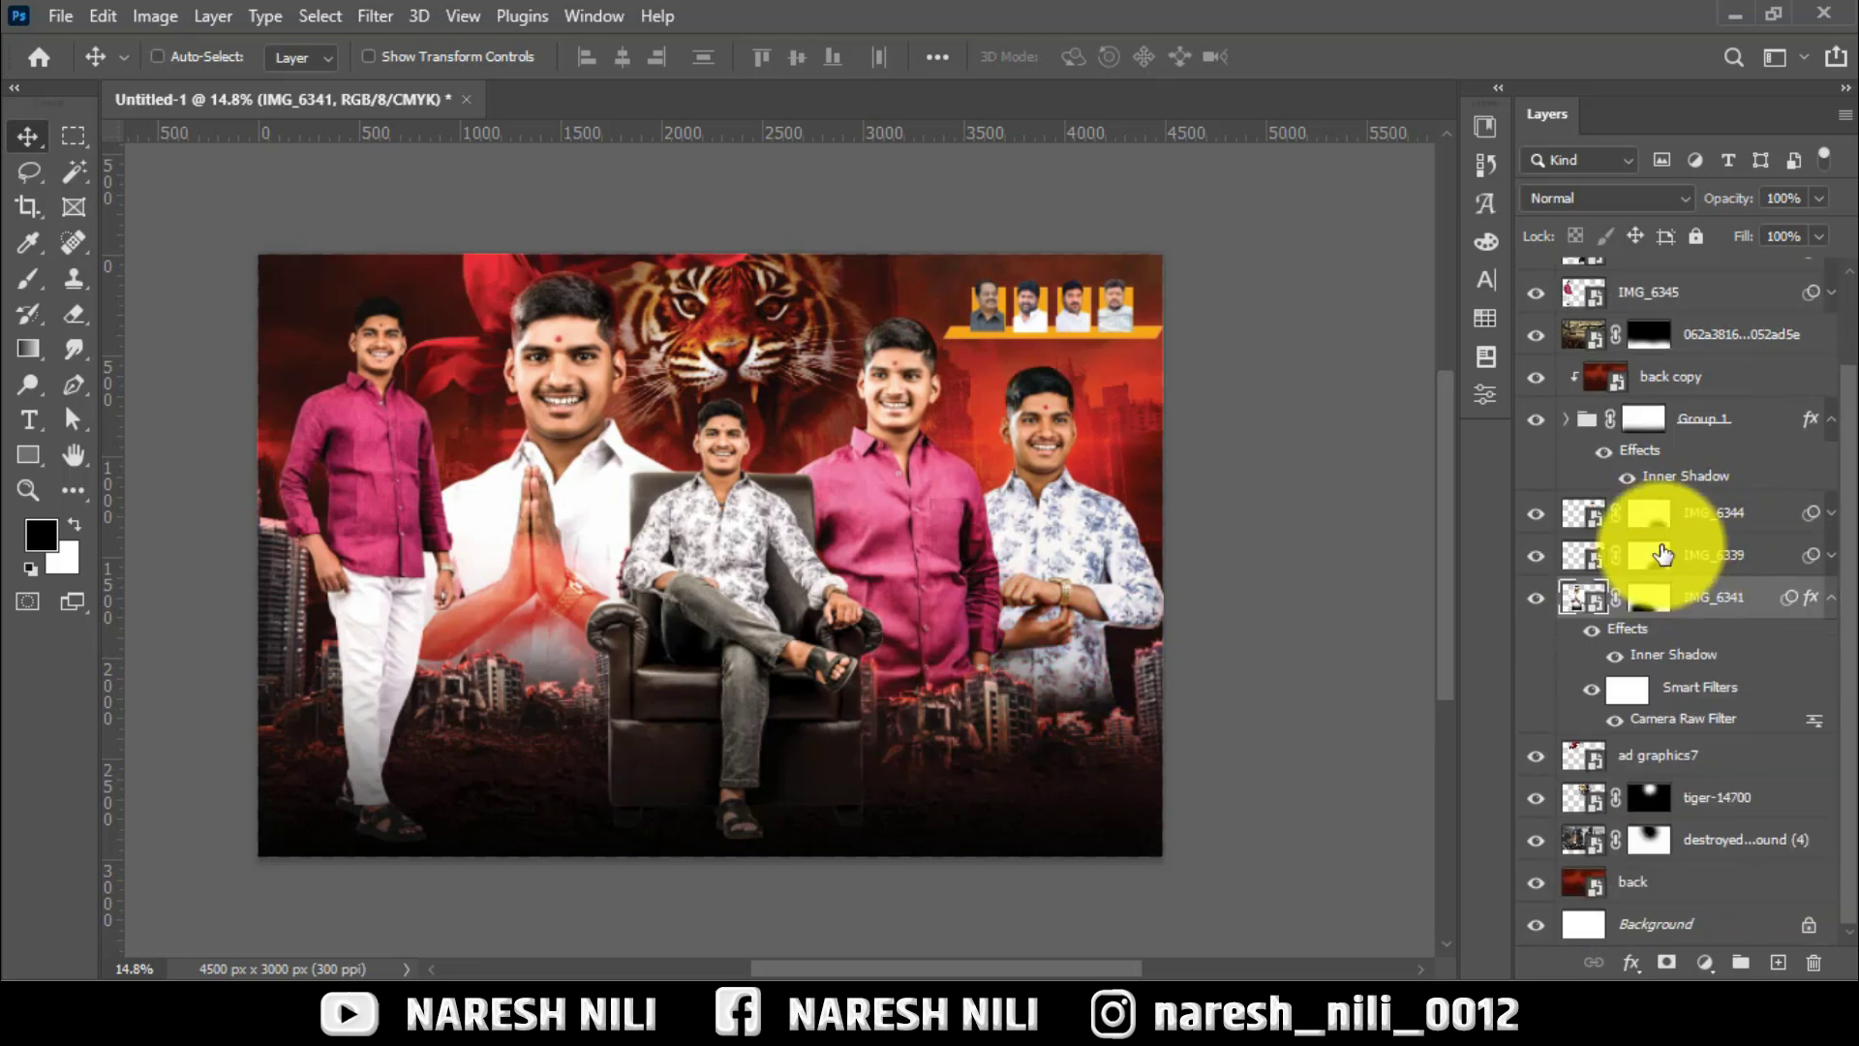
Revisit IMG_6341's inner shadow, trying Color Dodge with 0 px size and 13 px distance.
scroll(600, 324, "up", 1)
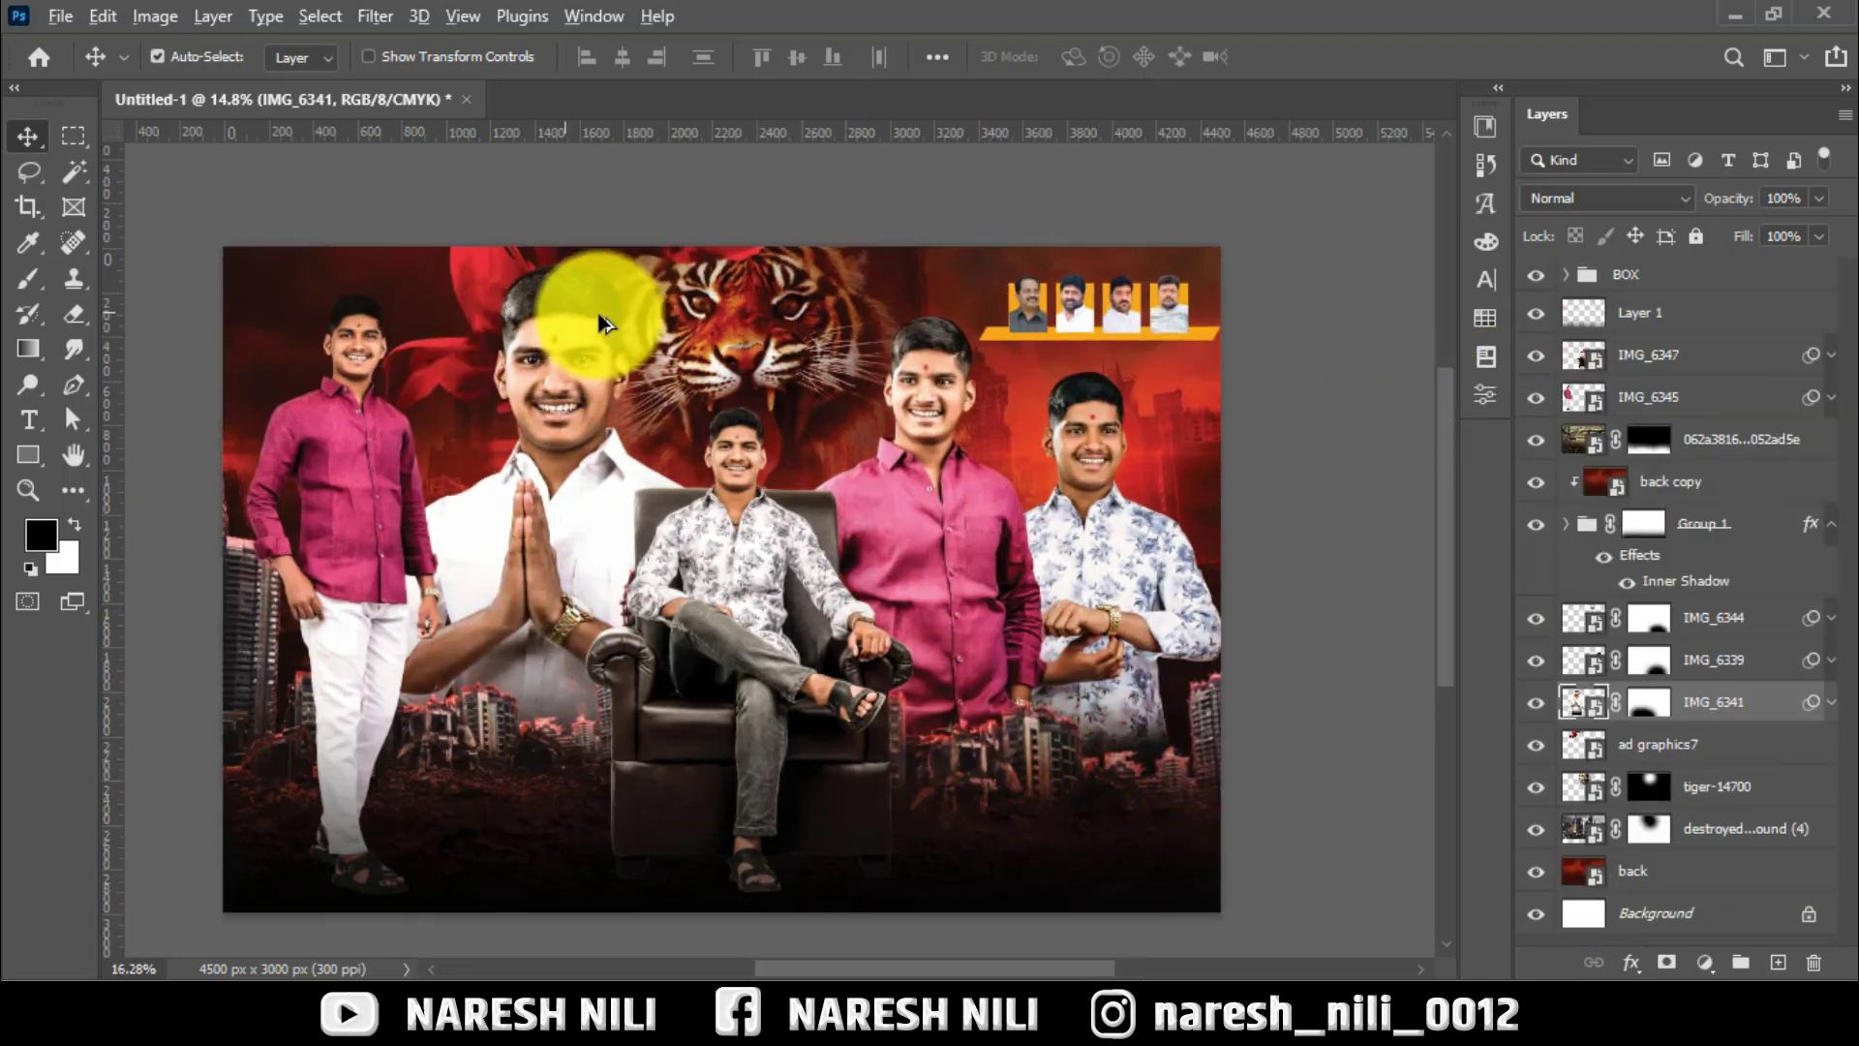
scroll(600, 324, "up", 2)
right_click(1738, 700)
left_click(1443, 38)
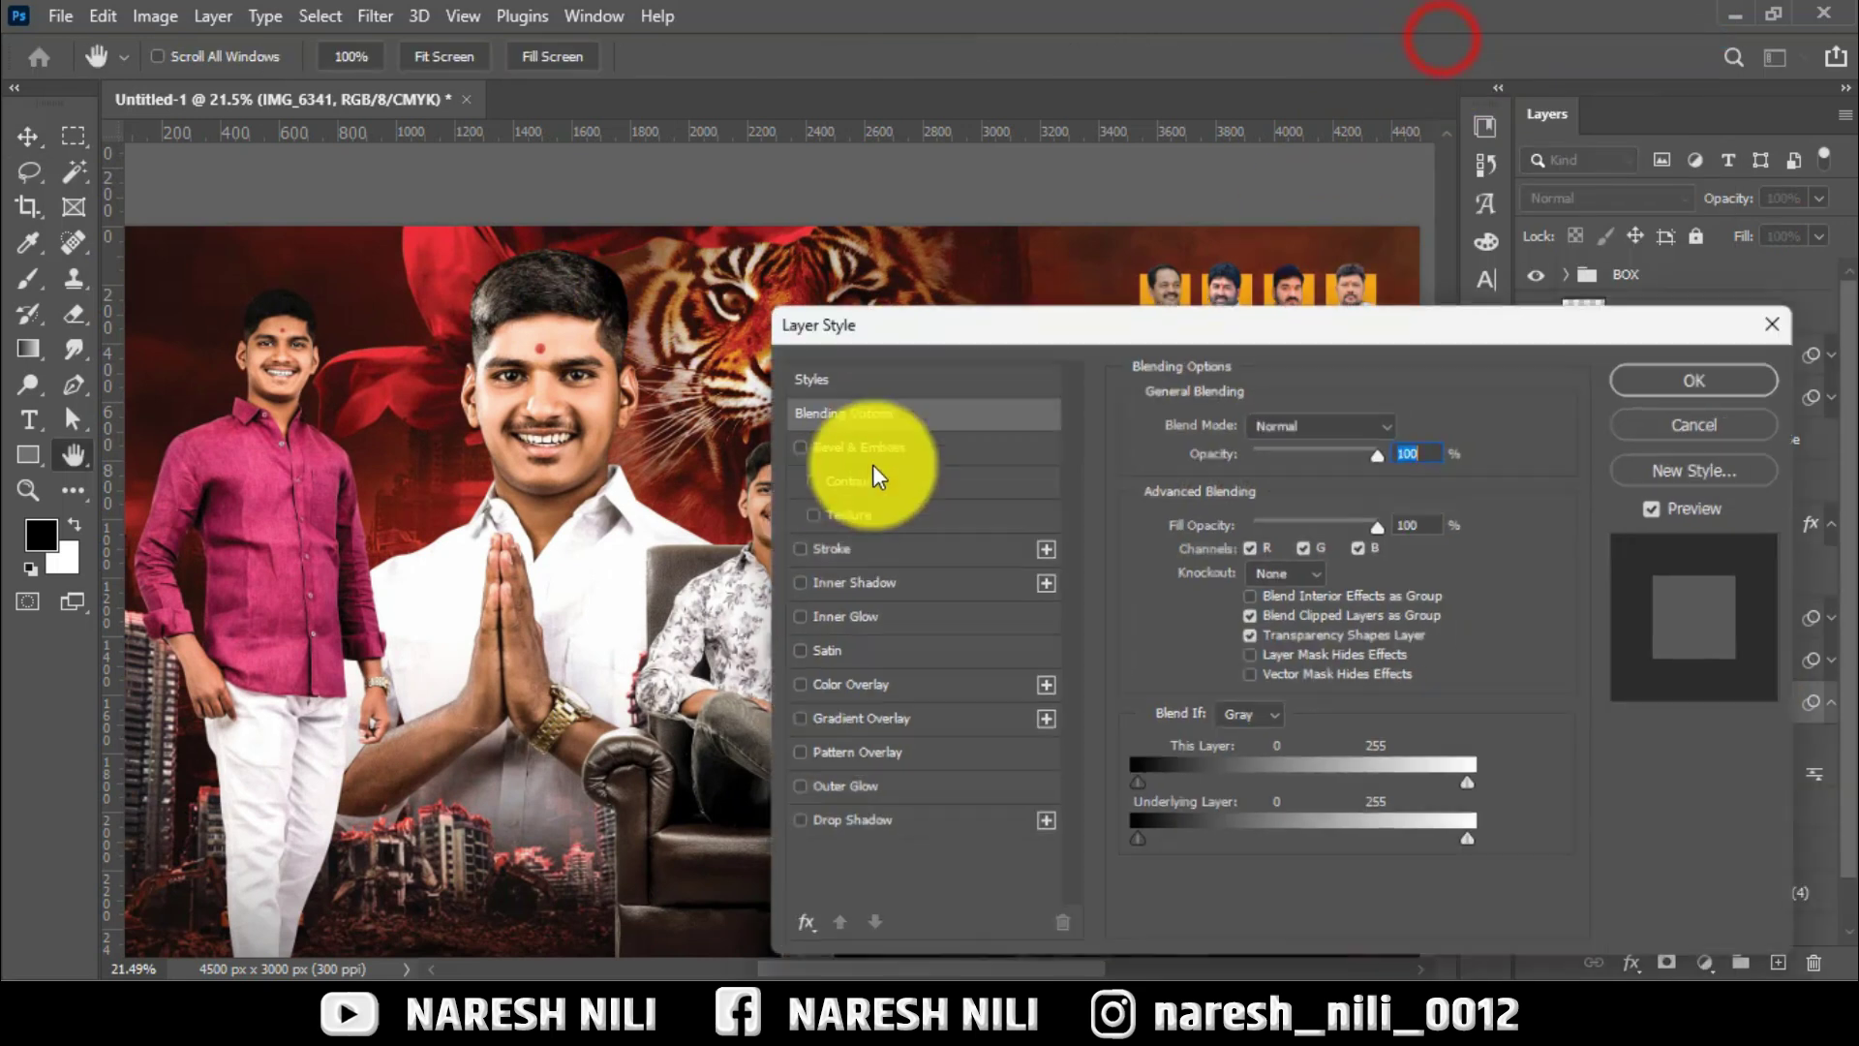
left_click(852, 581)
left_click(1334, 422)
left_click(1274, 538)
mouse_move(1264, 598)
left_mouse_down()
mouse_move(1237, 601)
mouse_move(1229, 572)
mouse_move(1265, 605)
mouse_move(1234, 600)
left_mouse_up()
left_click(1251, 538)
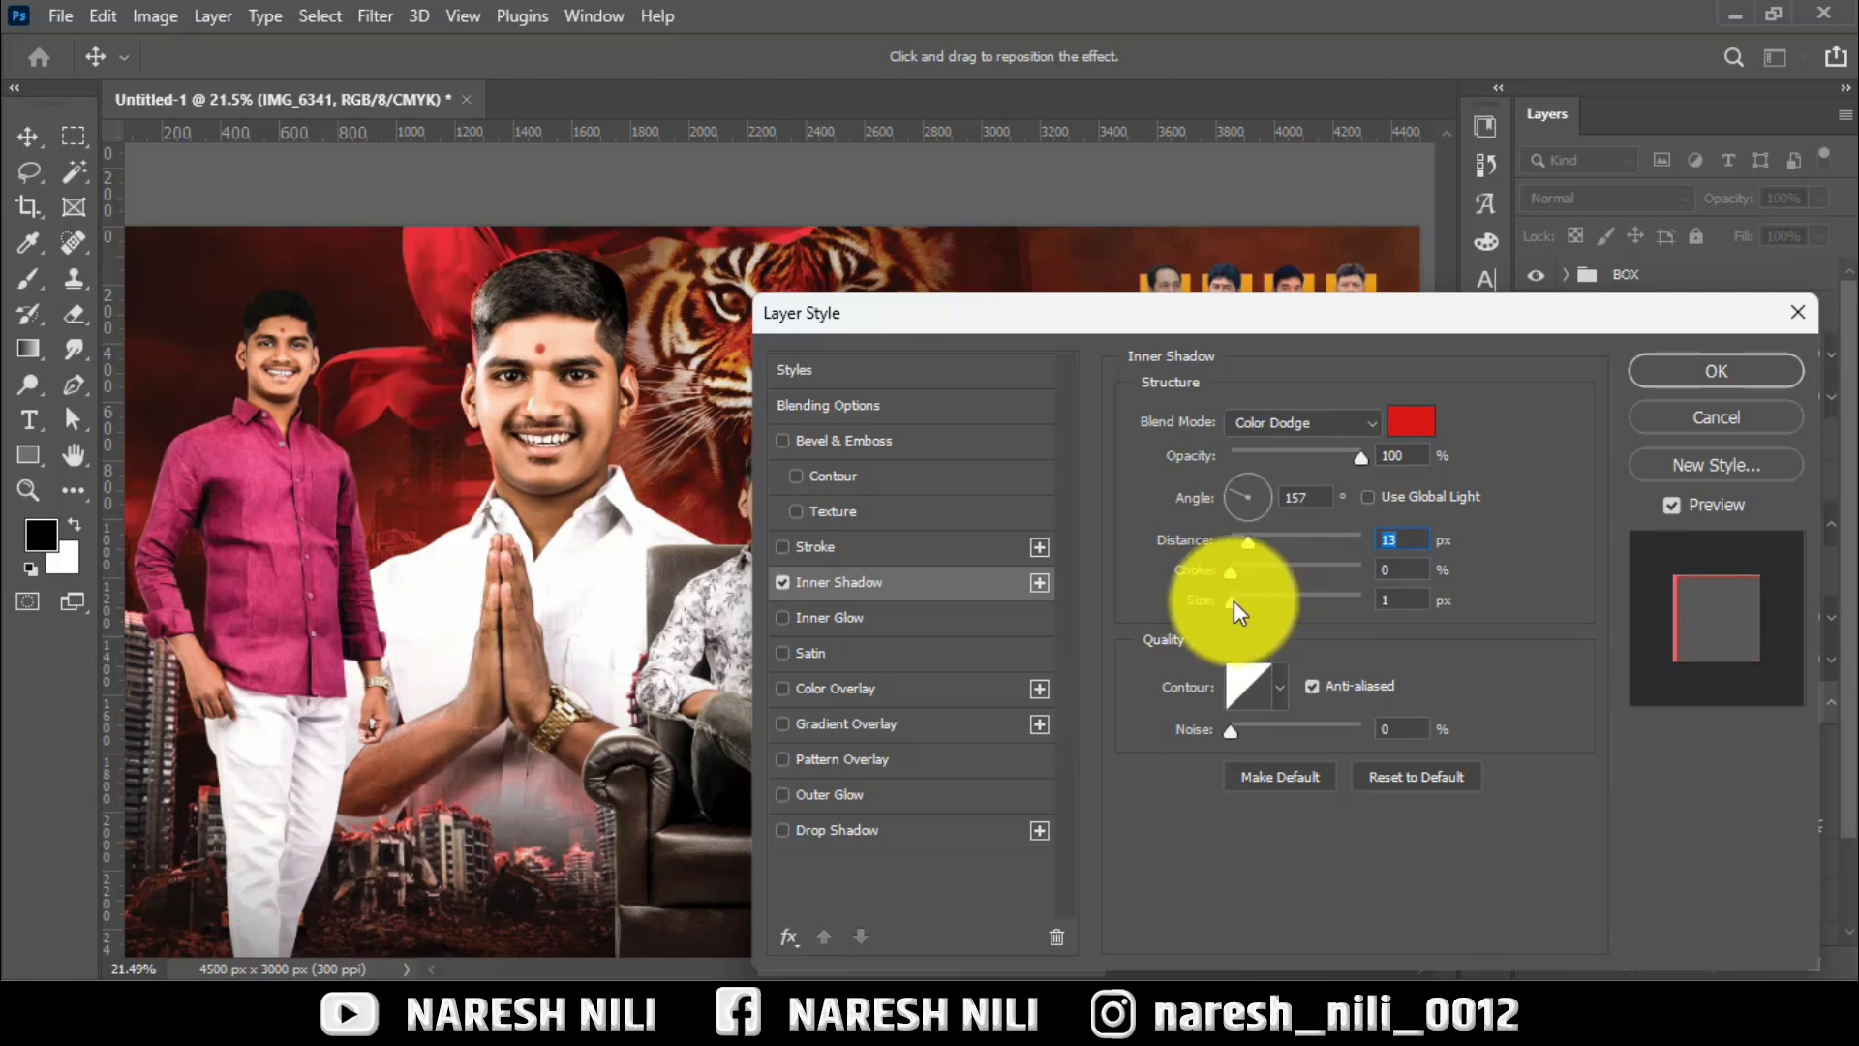
Return the inner shadow to Screen with a 24 px size and apply it.
left_click(1278, 424)
left_click(1257, 521)
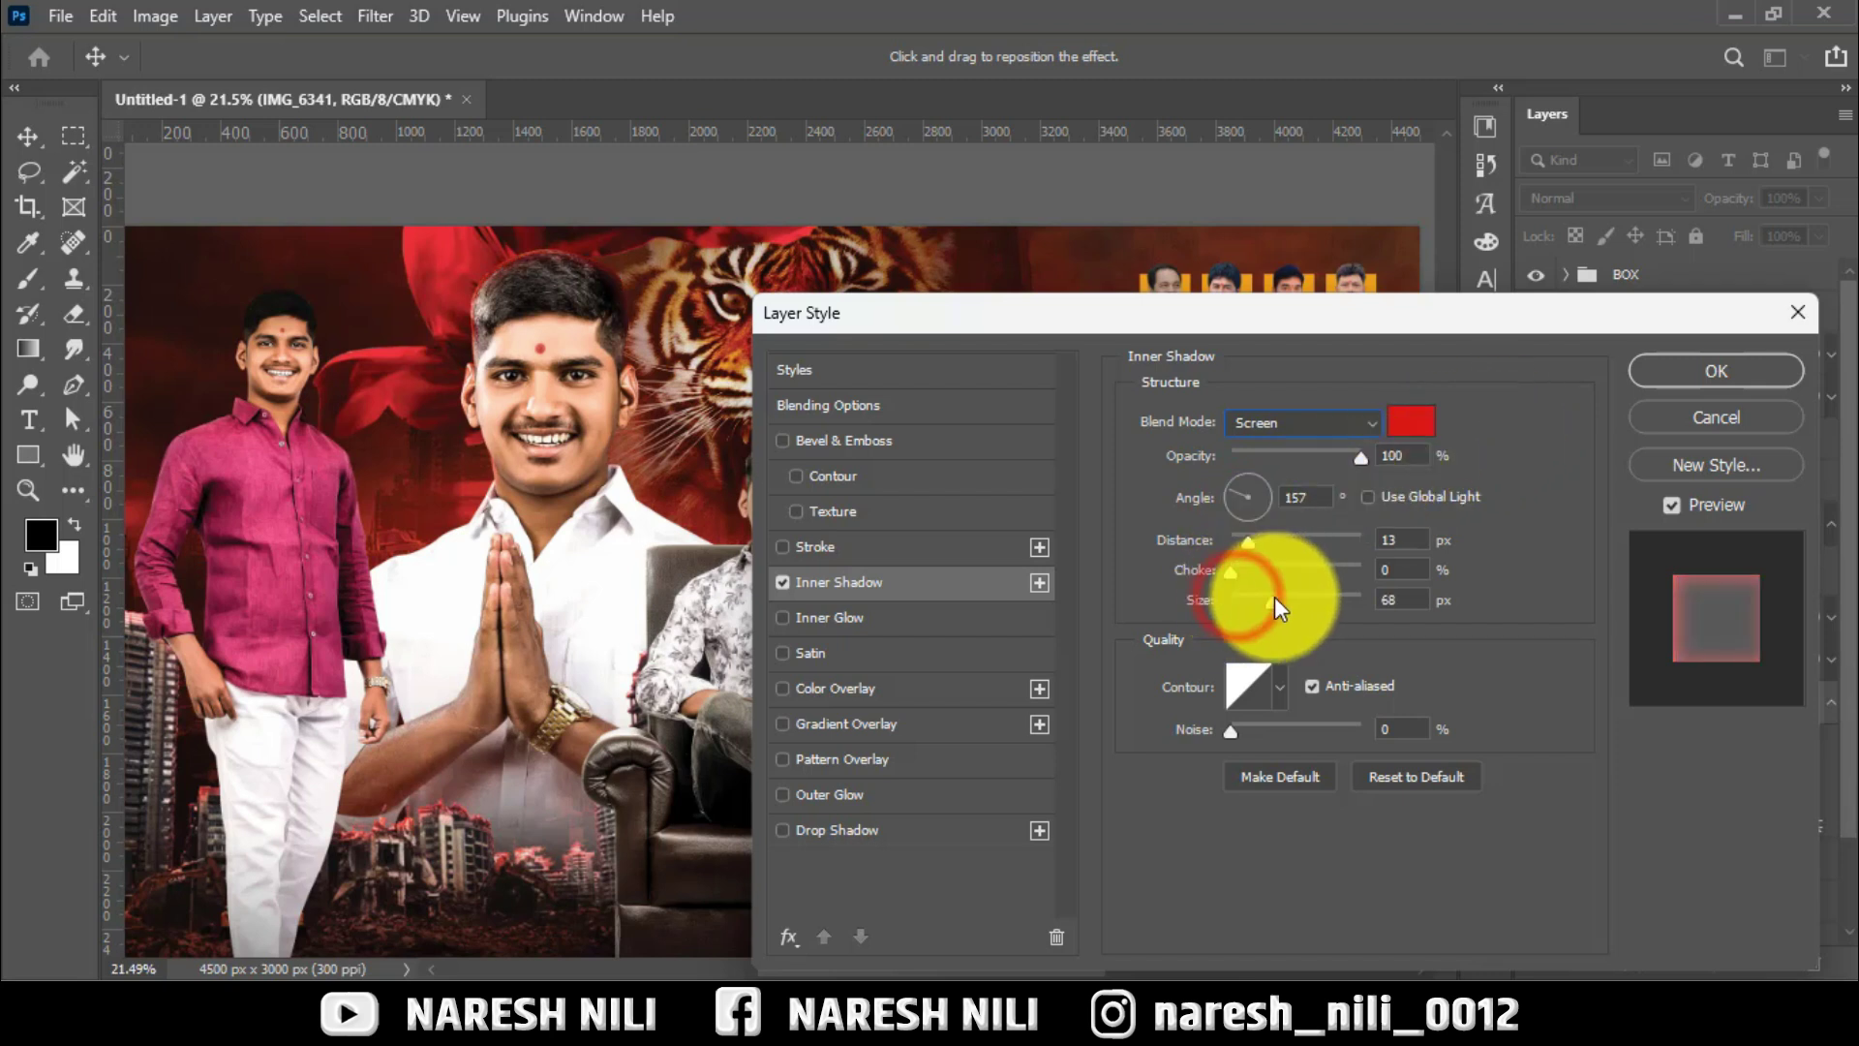
left_click_drag(1248, 600, 1253, 597)
left_click(1719, 371)
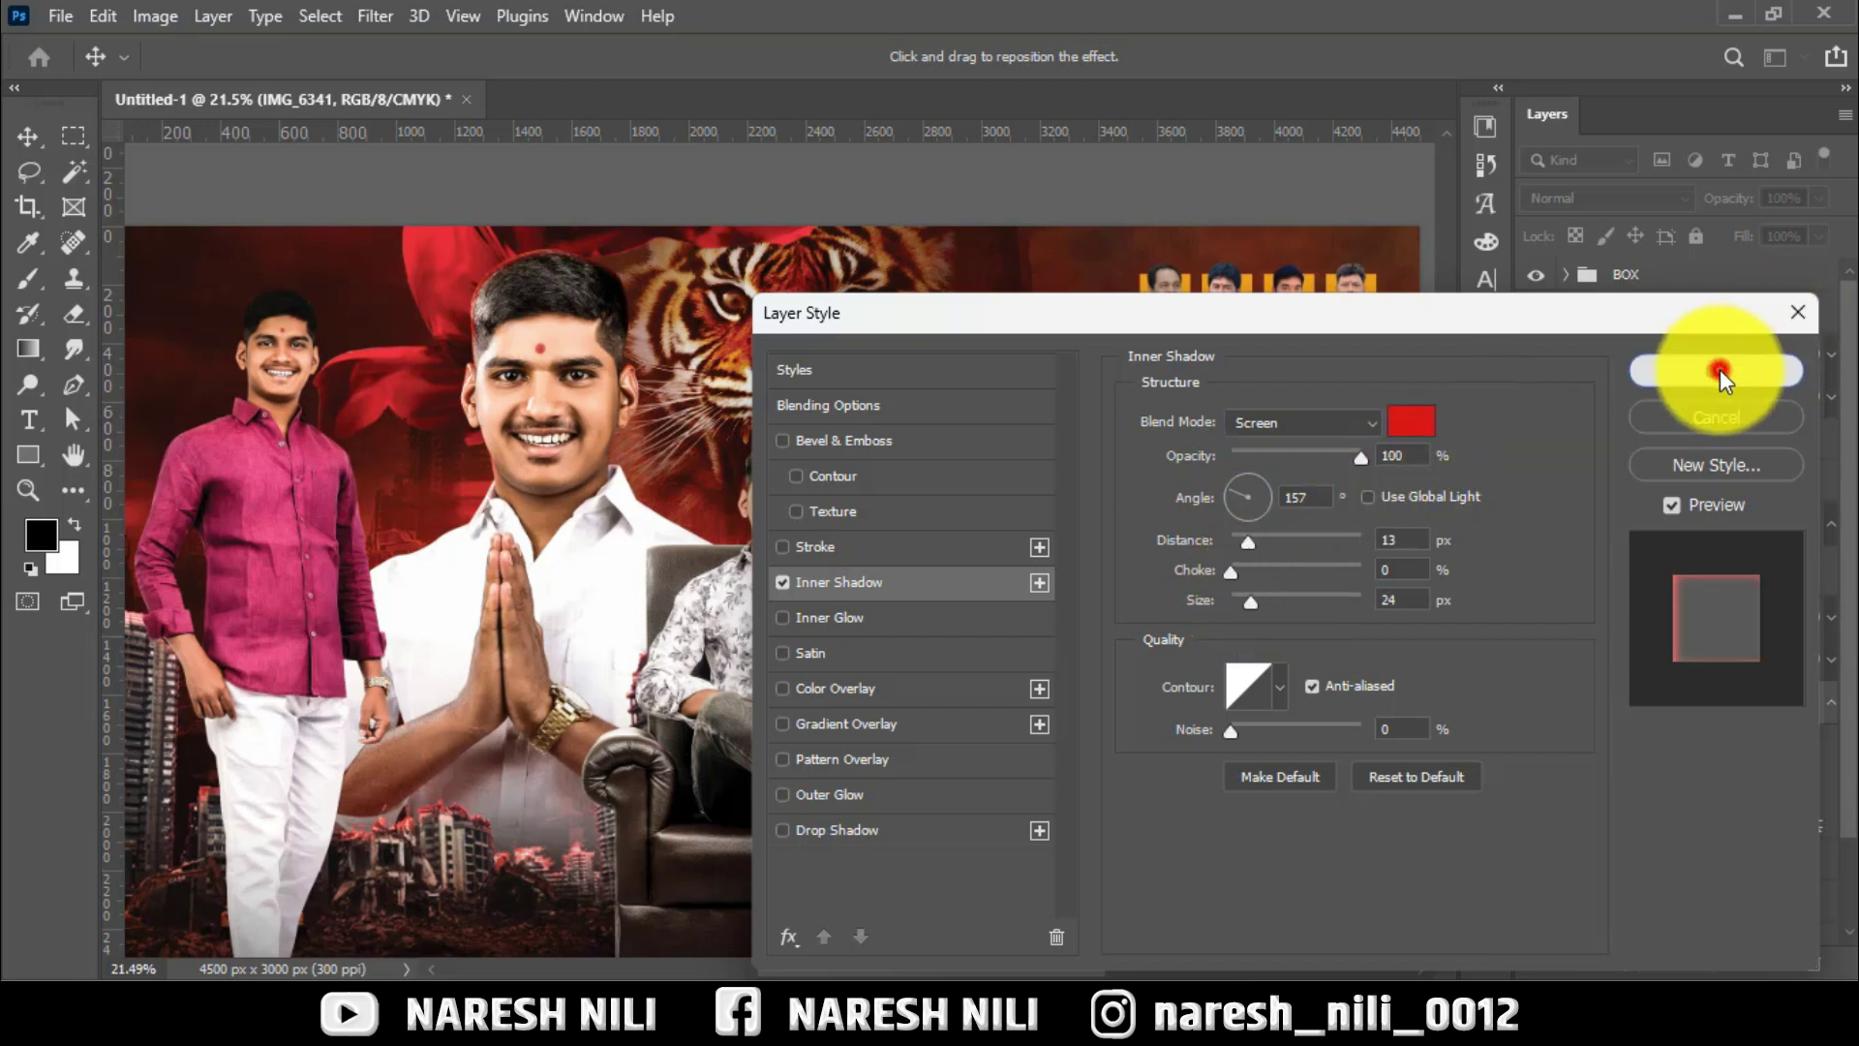
scroll(394, 270, "down", 5)
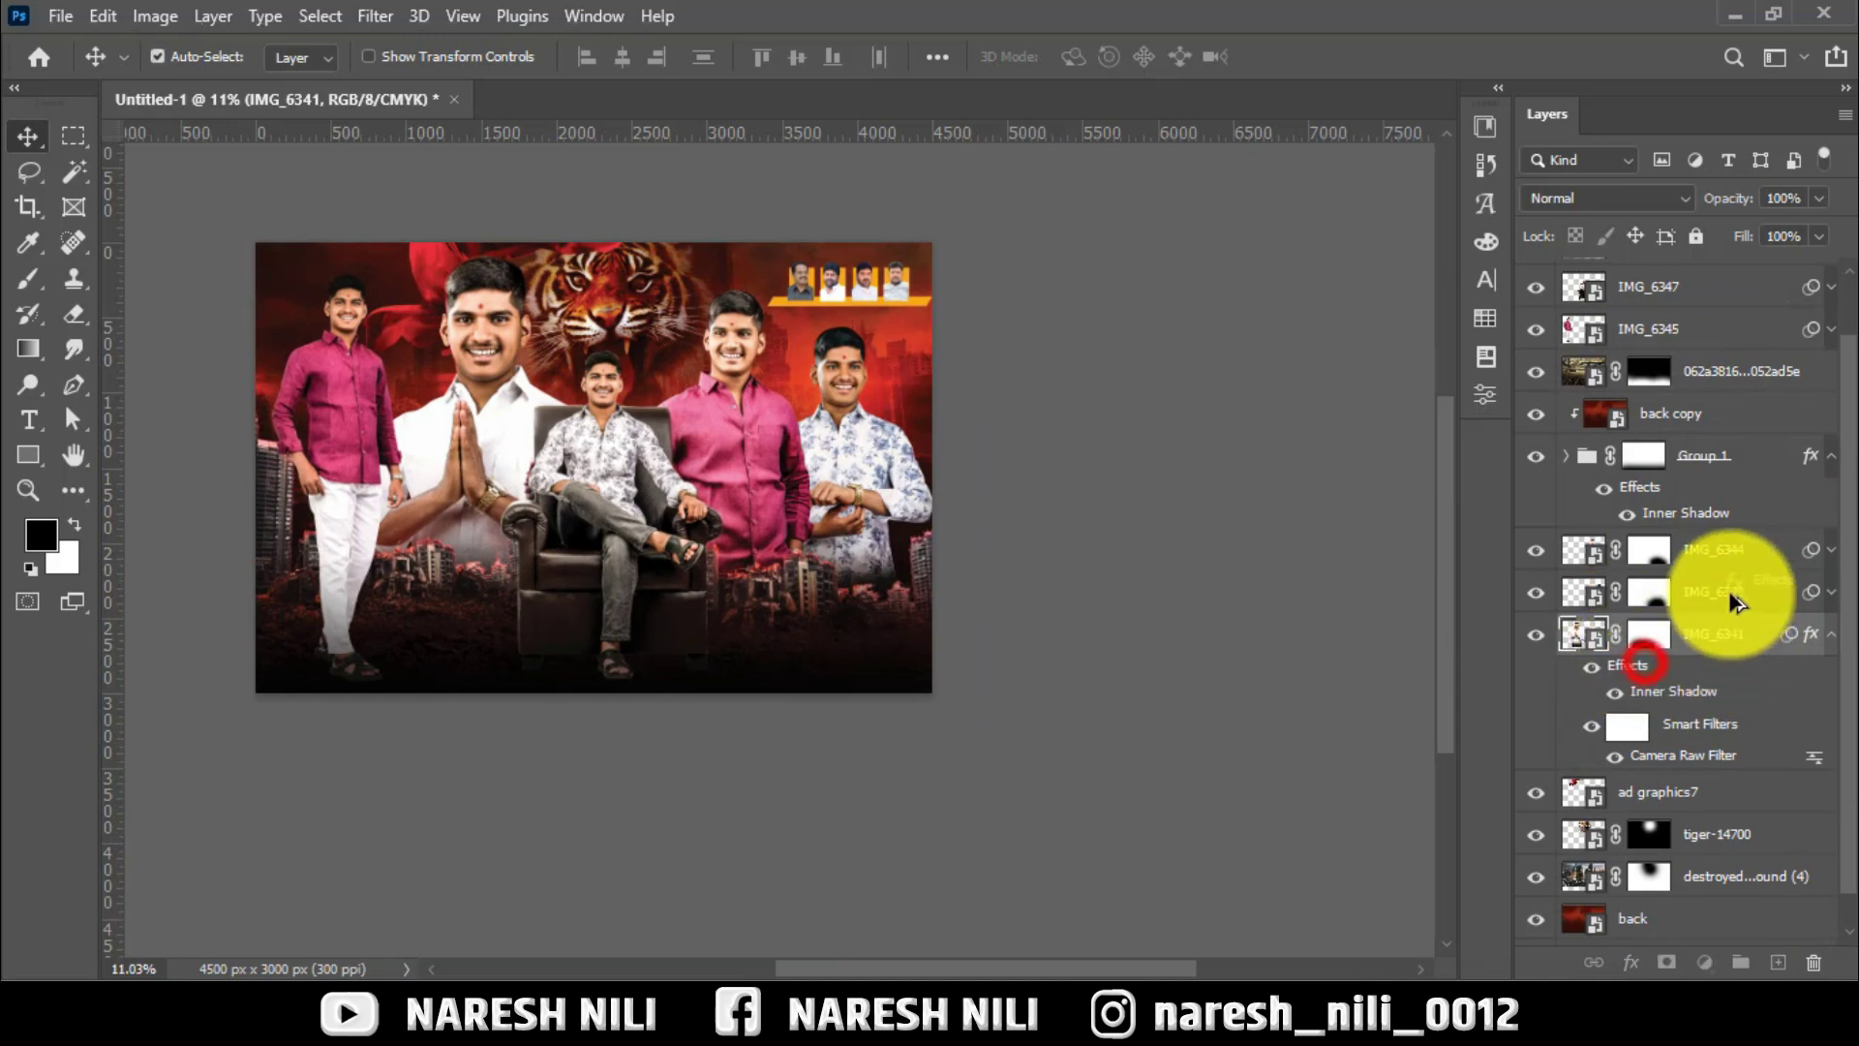
Copy the red inner shadow effect onto the IMG_6339, IMG_6344 and IMG_6347 portraits.
left_click_drag(1635, 663, 1734, 595)
left_click_drag(1639, 643, 1751, 548)
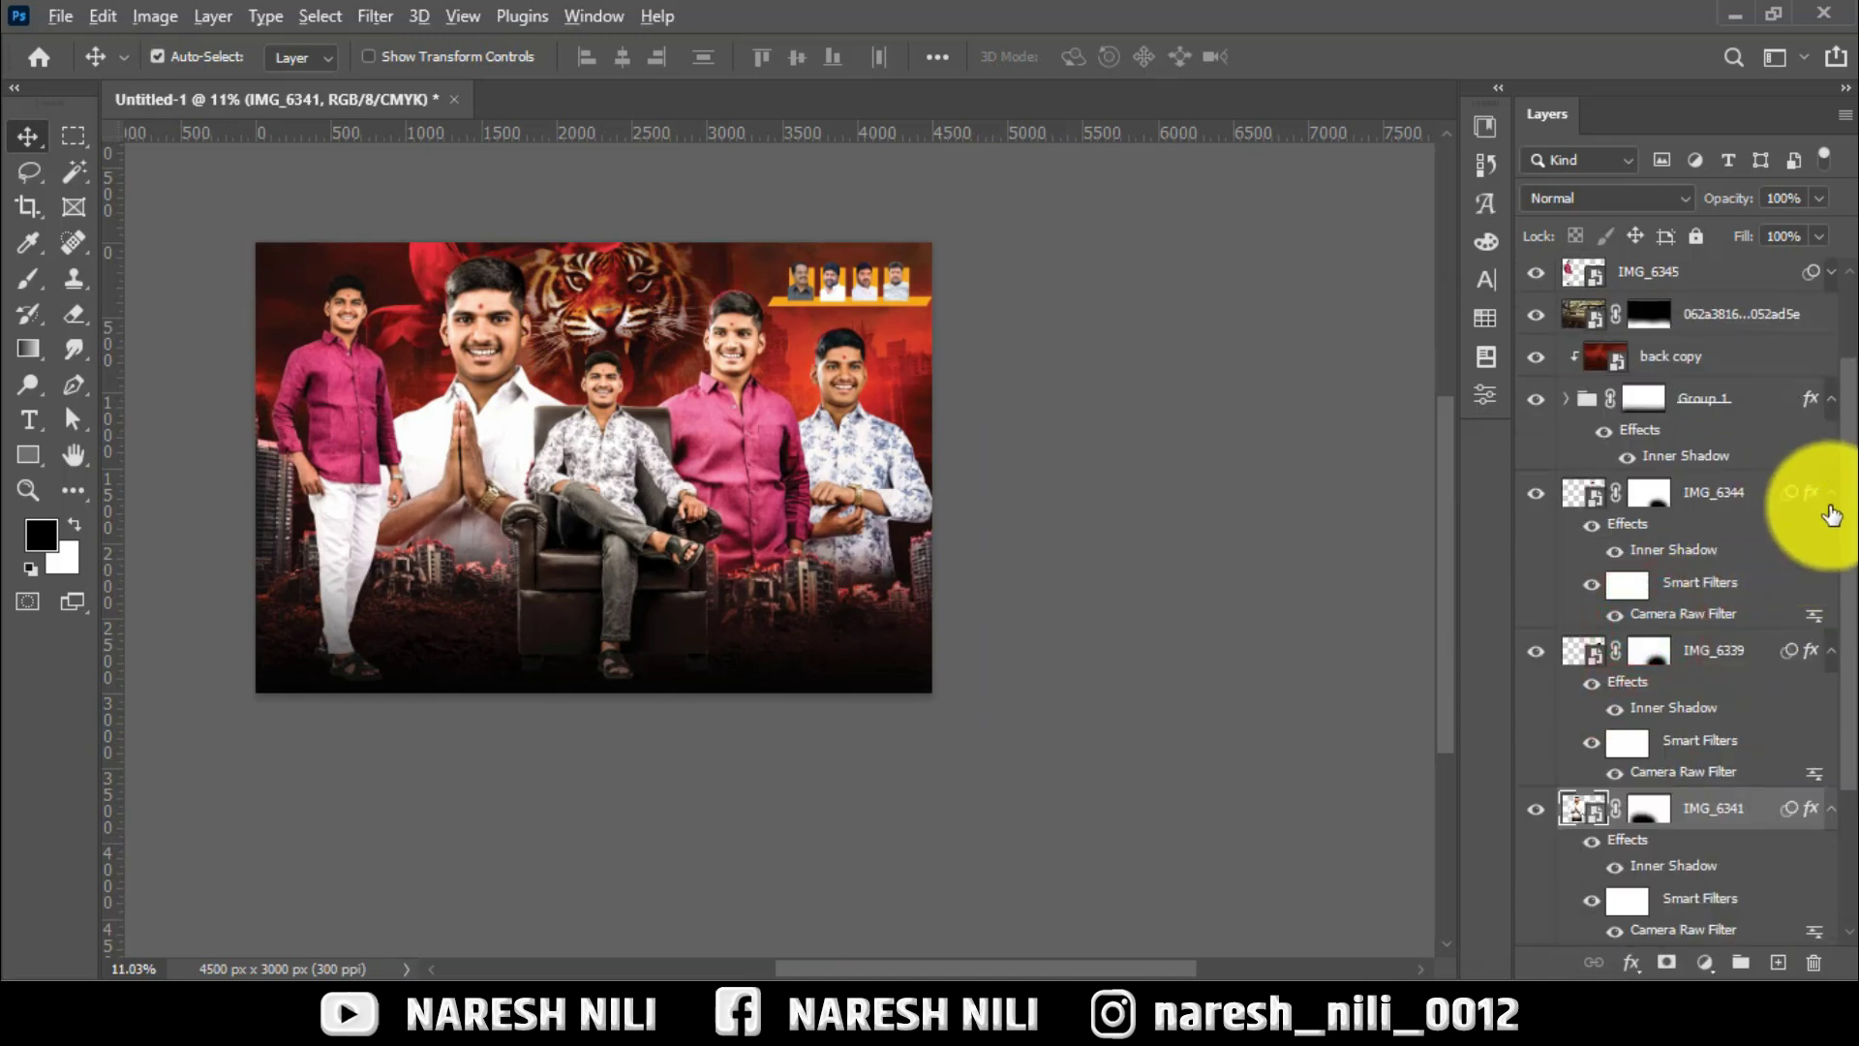
left_click(1829, 493, "alt")
left_click(1818, 568)
left_click(1831, 567)
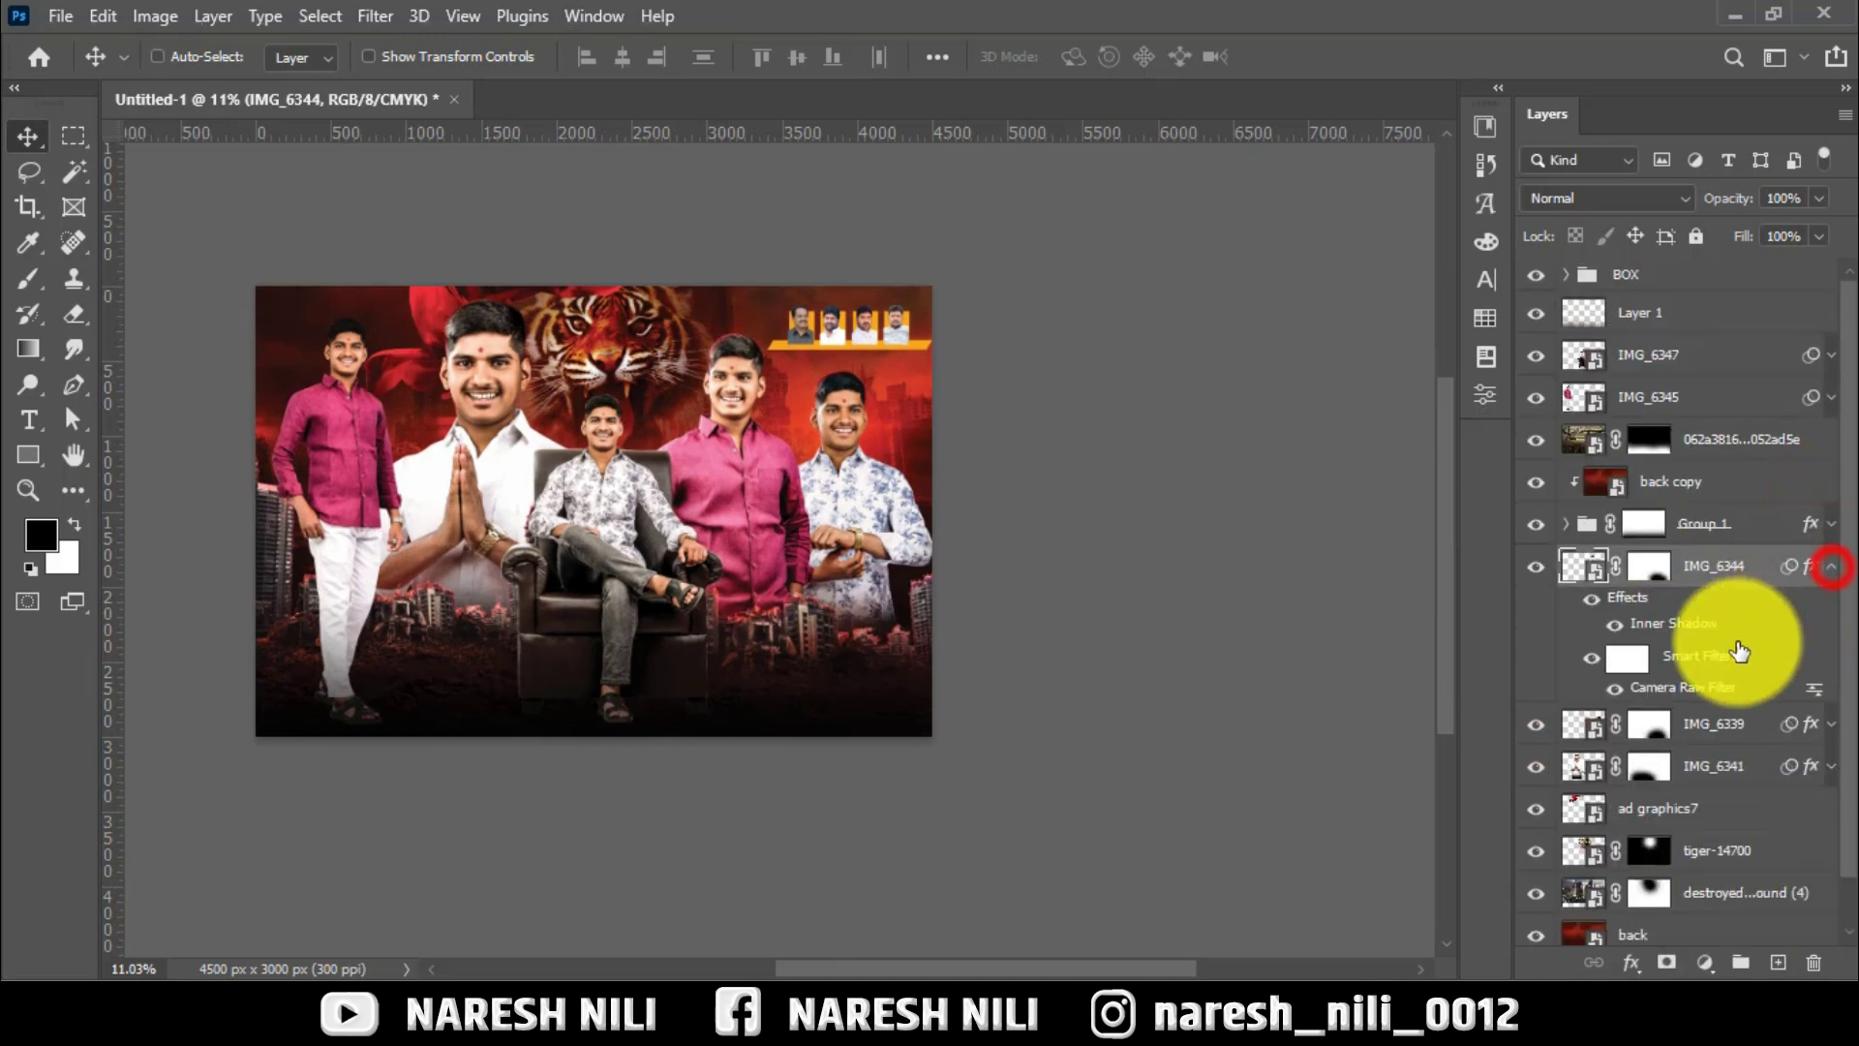
mouse_move(1626, 595)
left_mouse_down()
mouse_move(1642, 378)
mouse_move(1641, 397)
mouse_move(1615, 373)
left_mouse_up()
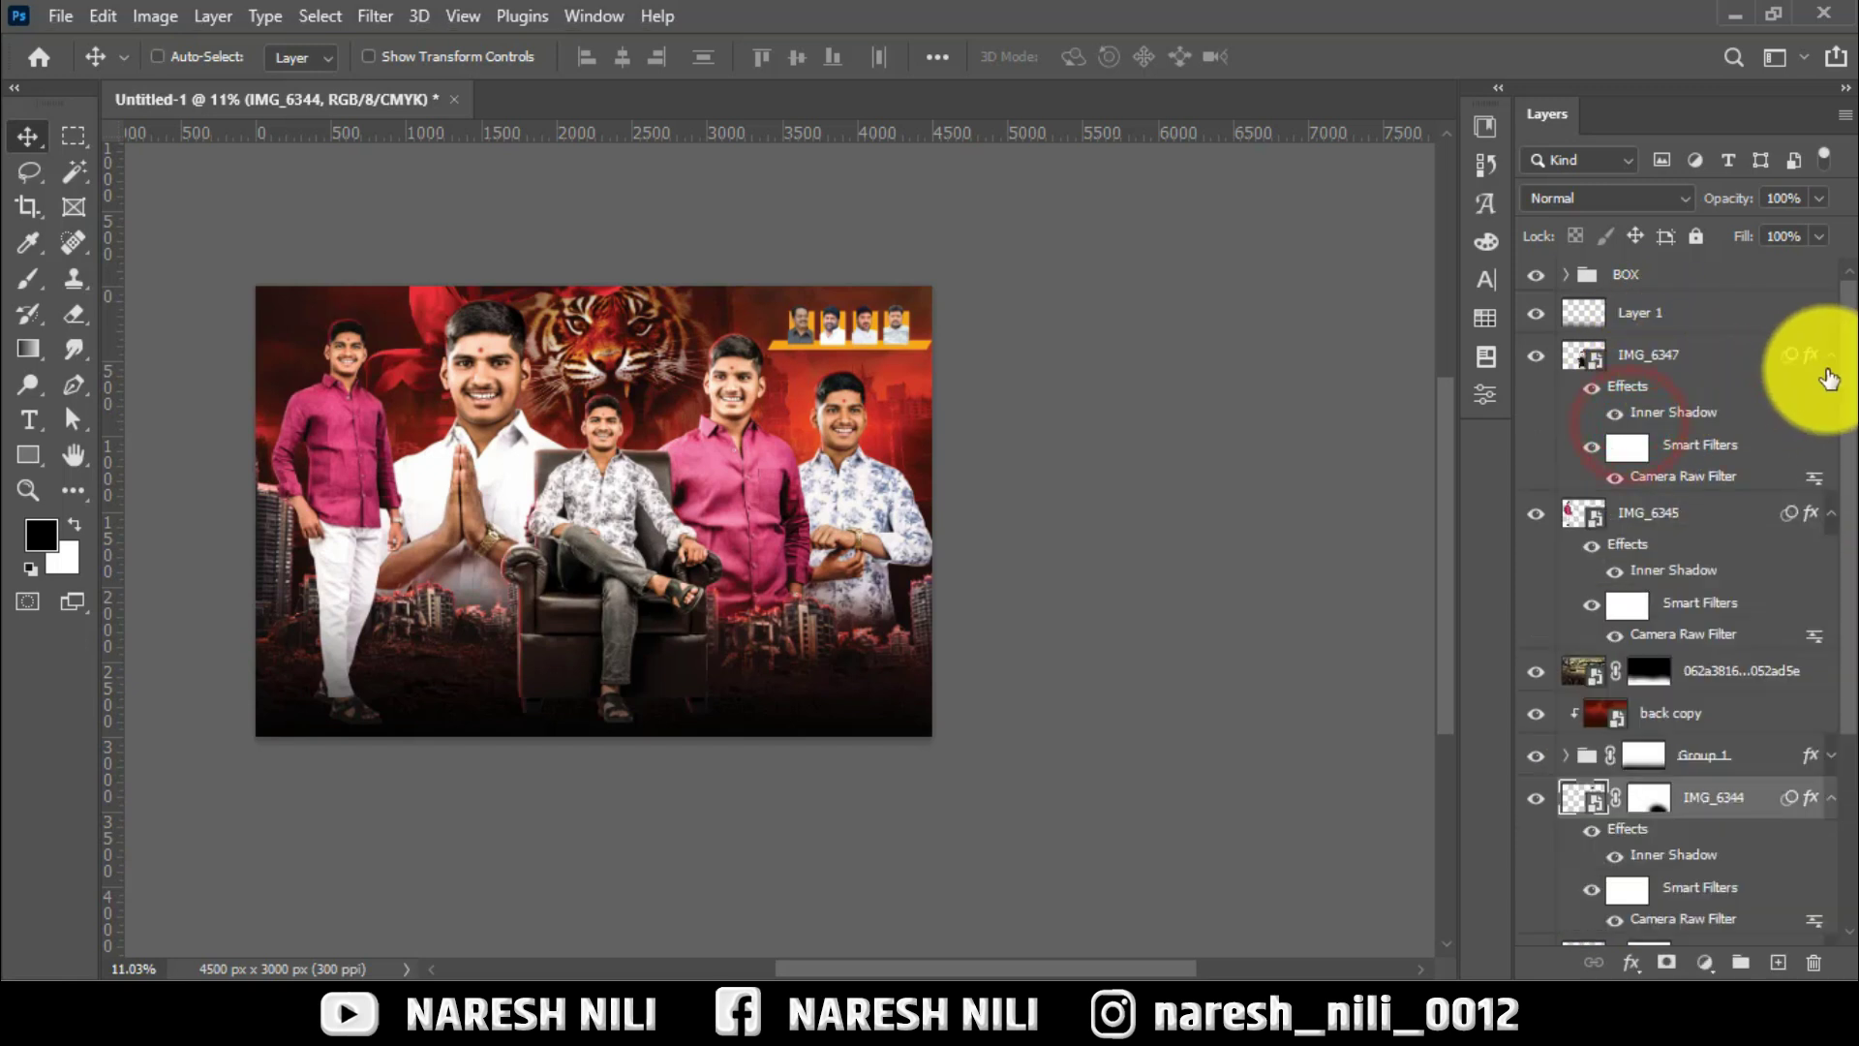
left_click(1832, 366, "alt")
Add a Color Lookup adjustment layer above the BOX group using 3Strip.look.
scroll(613, 365, "up", 2)
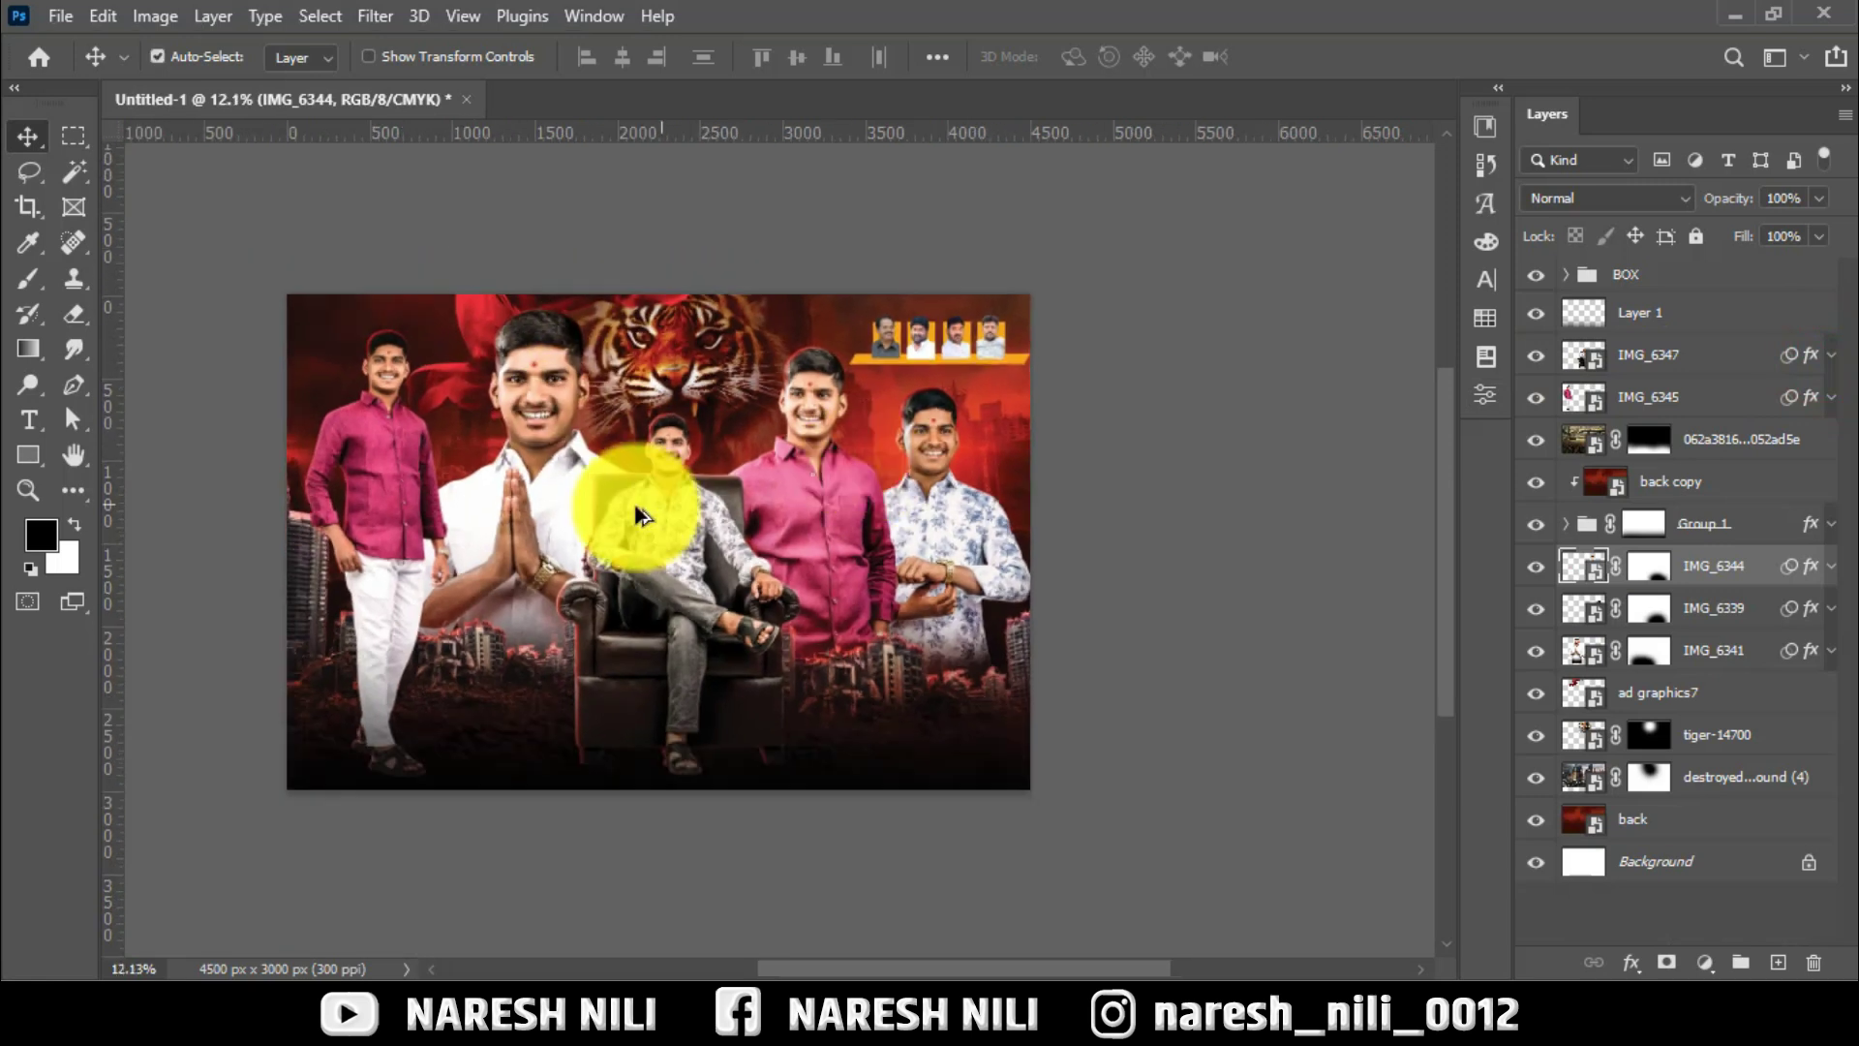
scroll(623, 507, "up", 2)
left_click(1588, 274)
left_click(1704, 962)
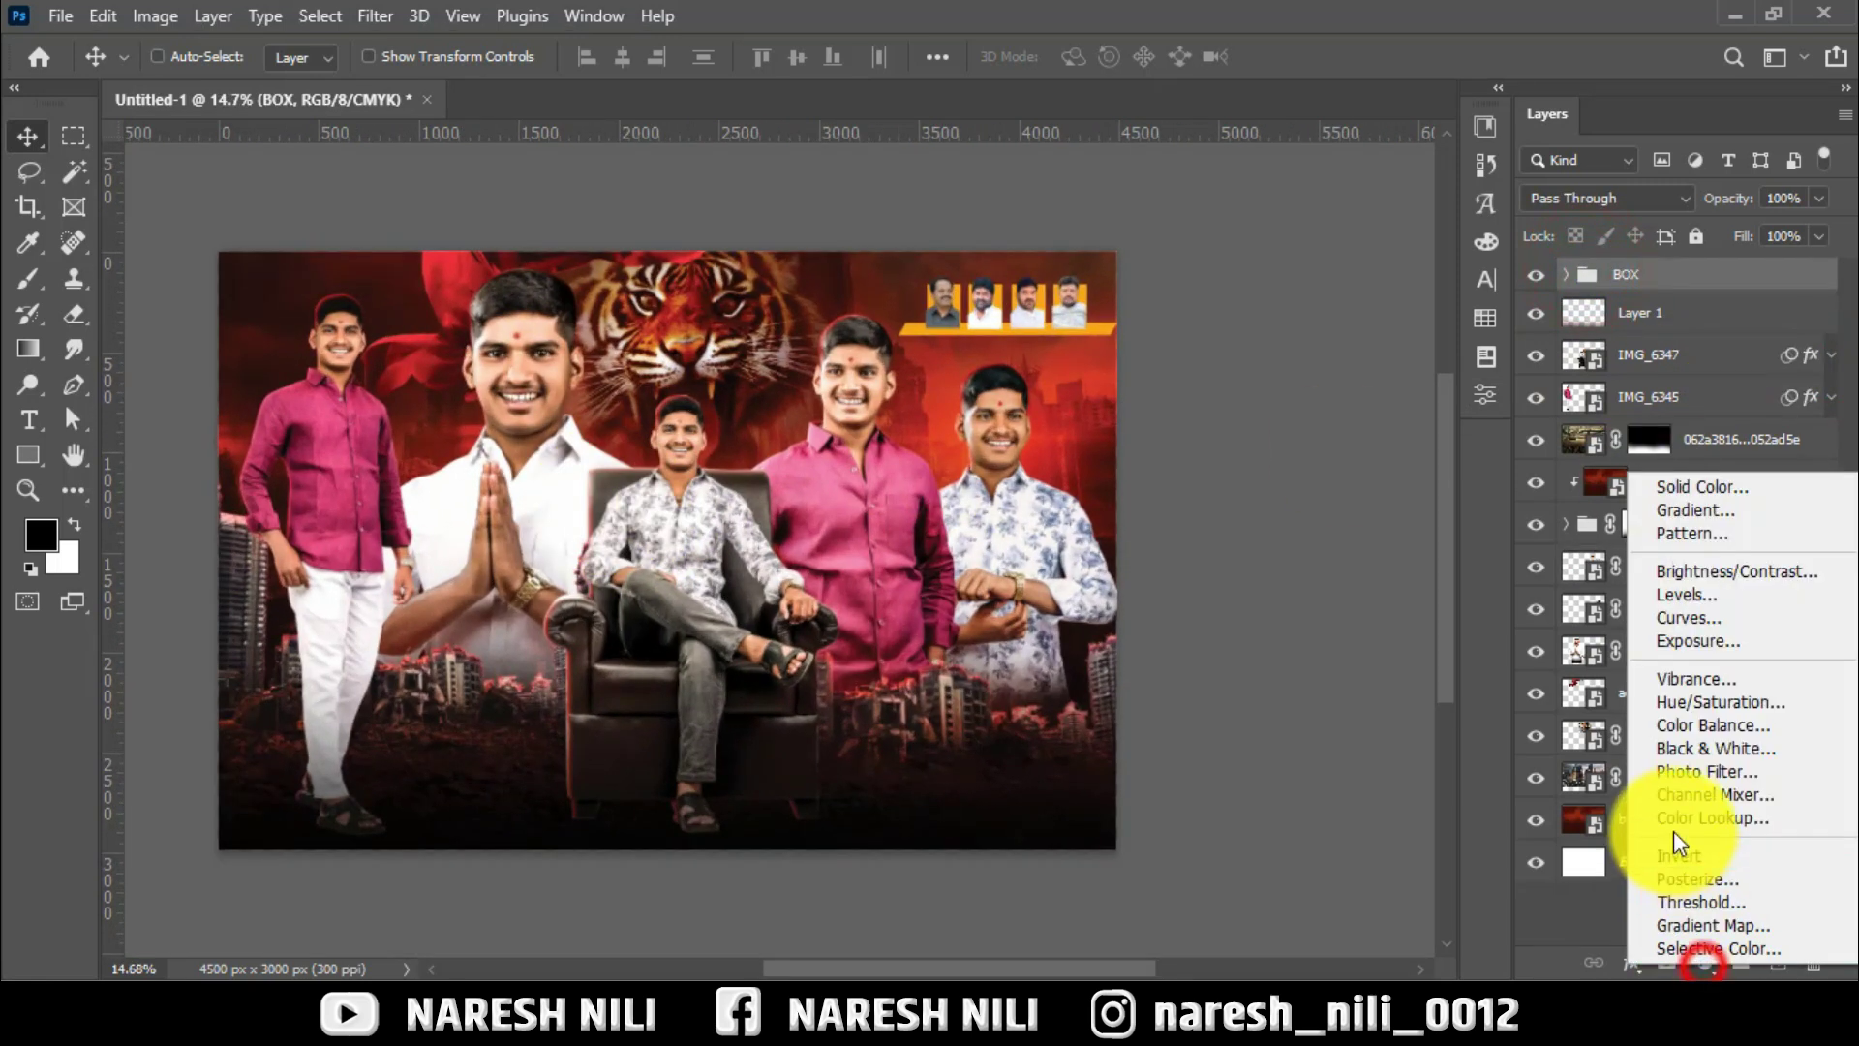
left_click(1687, 818)
left_click(1345, 208)
left_click(1344, 328)
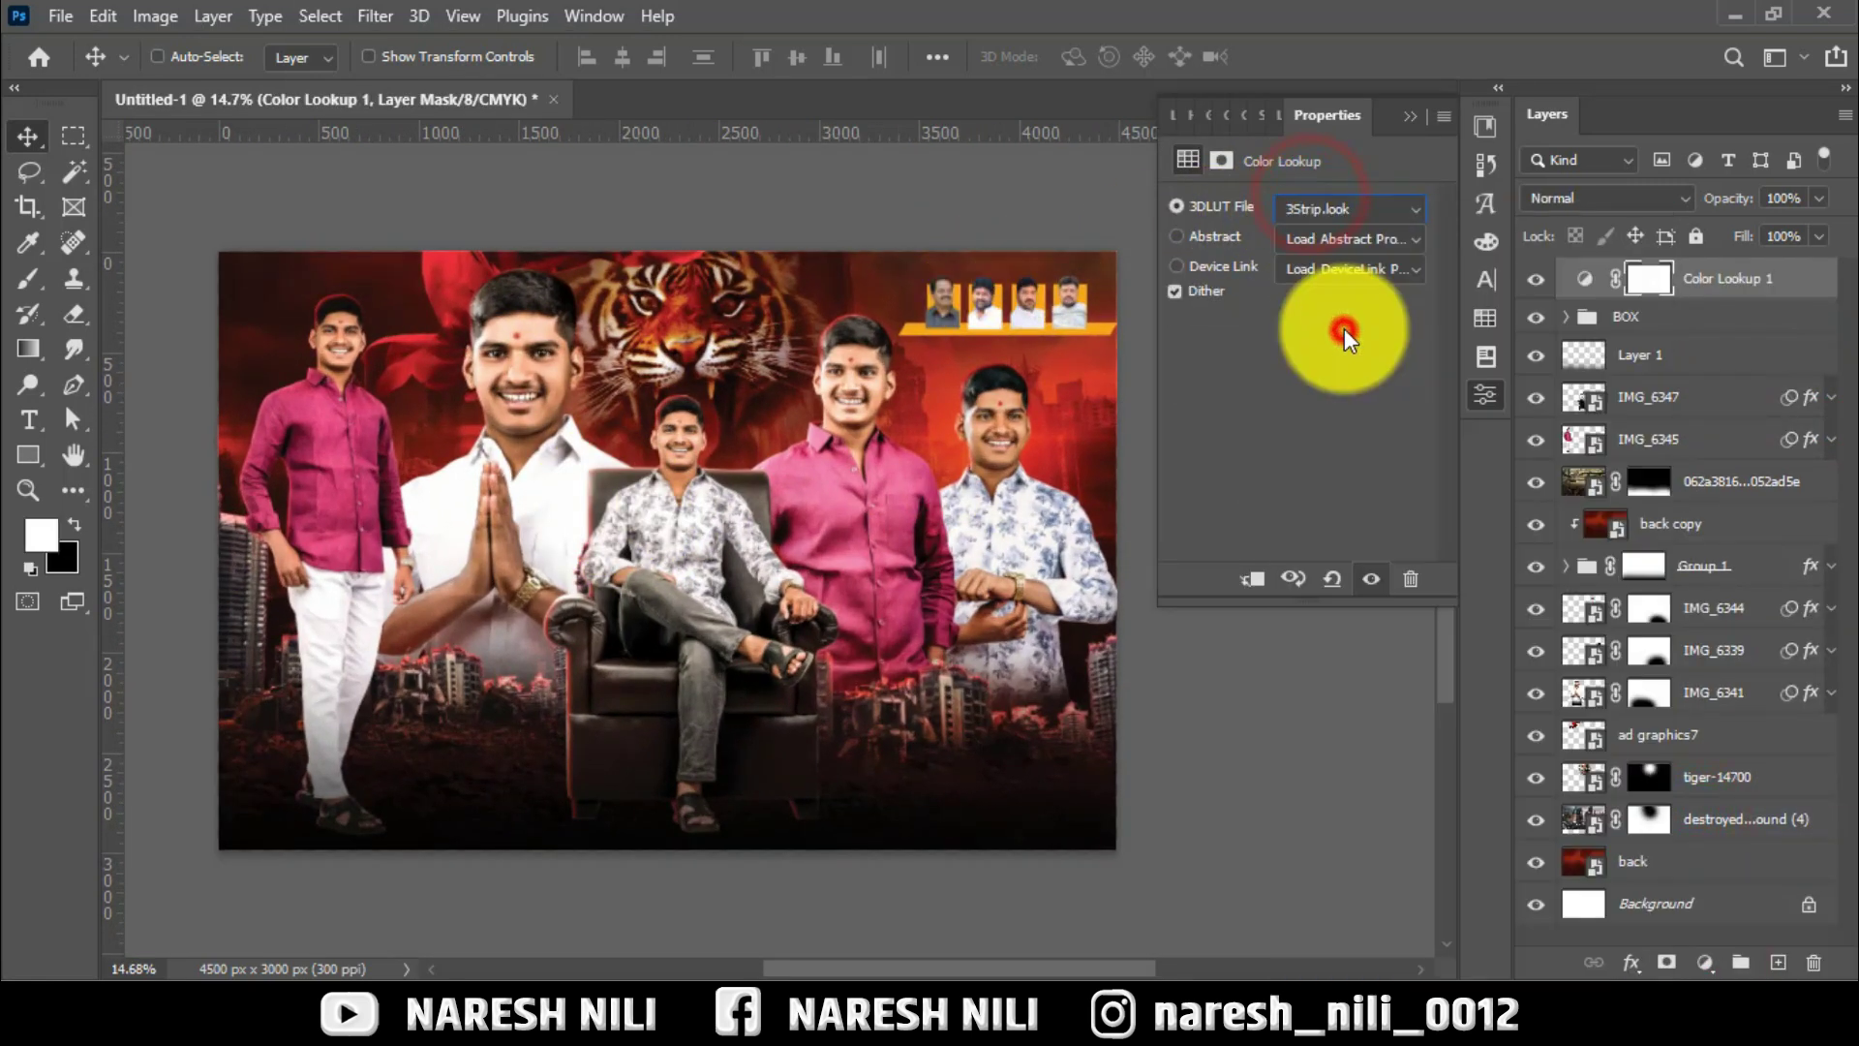
left_click(1410, 114)
Place the spark image enlarged, blend it as Screen, and move it toward the lower left.
key("ctrl+plus")
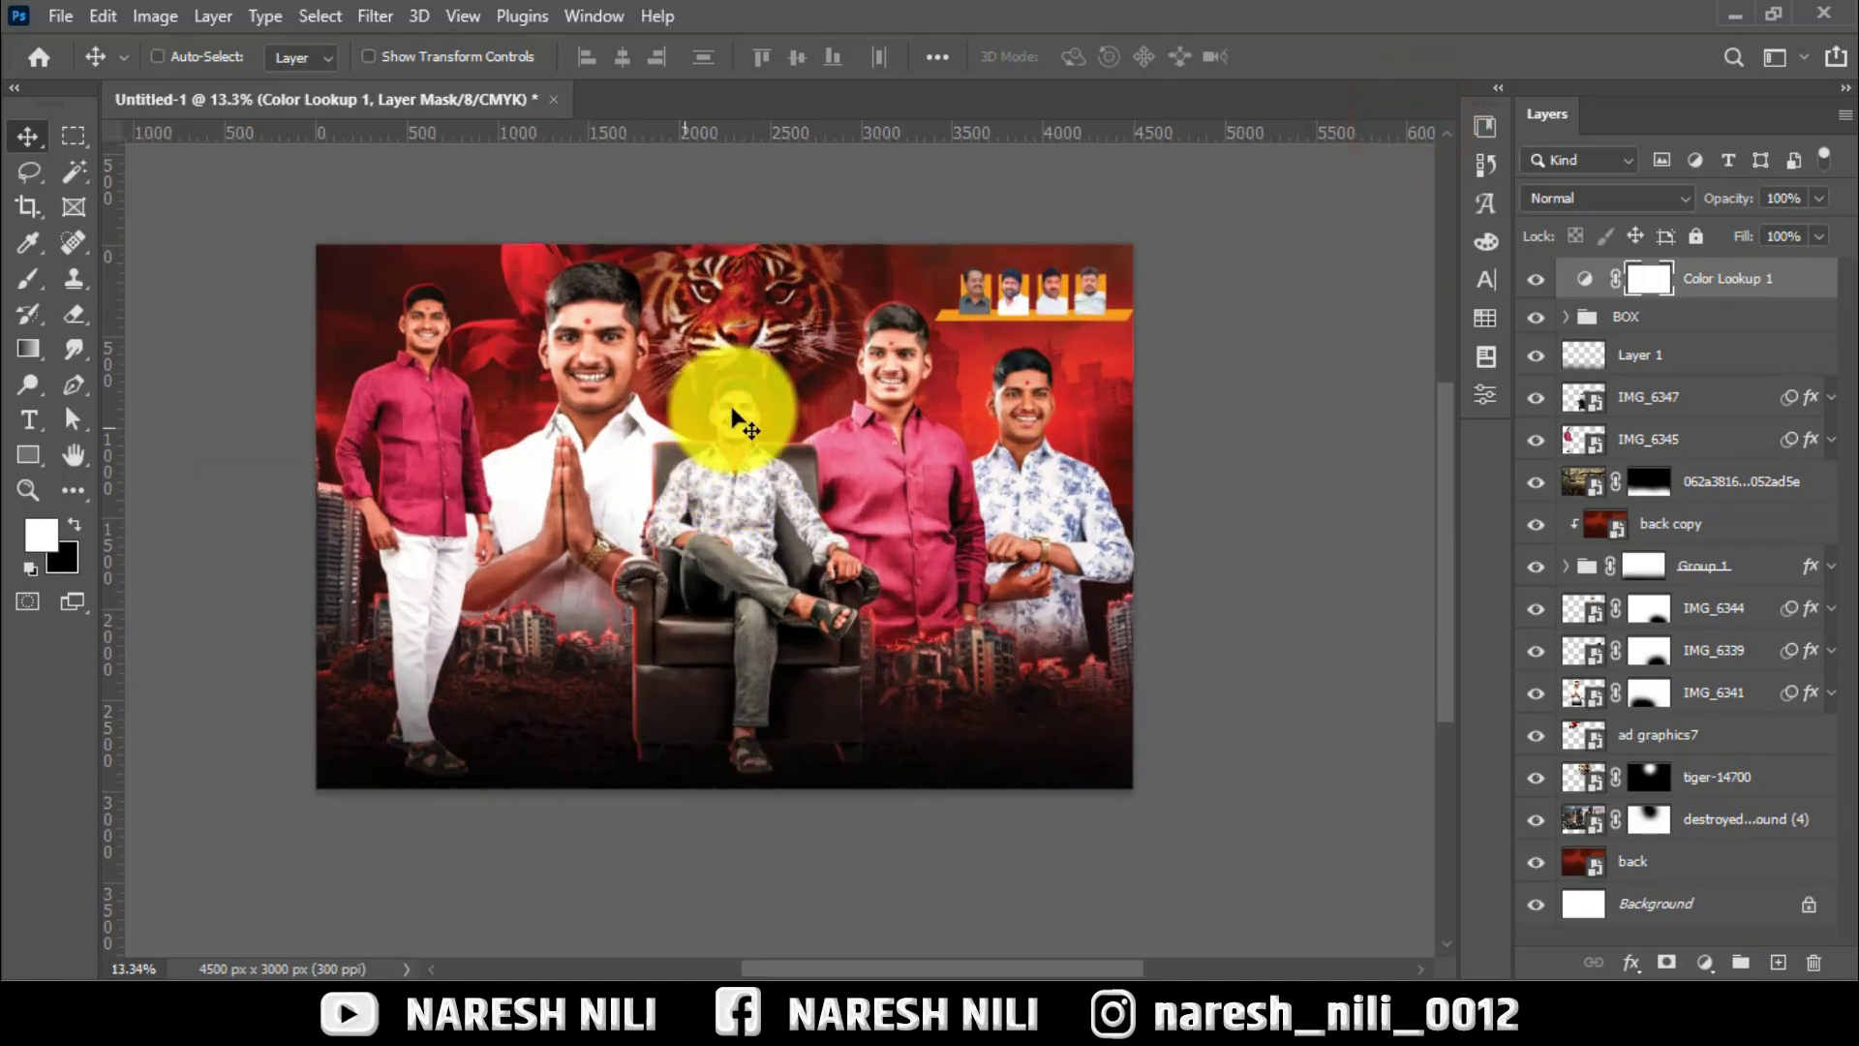
left_click(983, 871)
left_click(1646, 494)
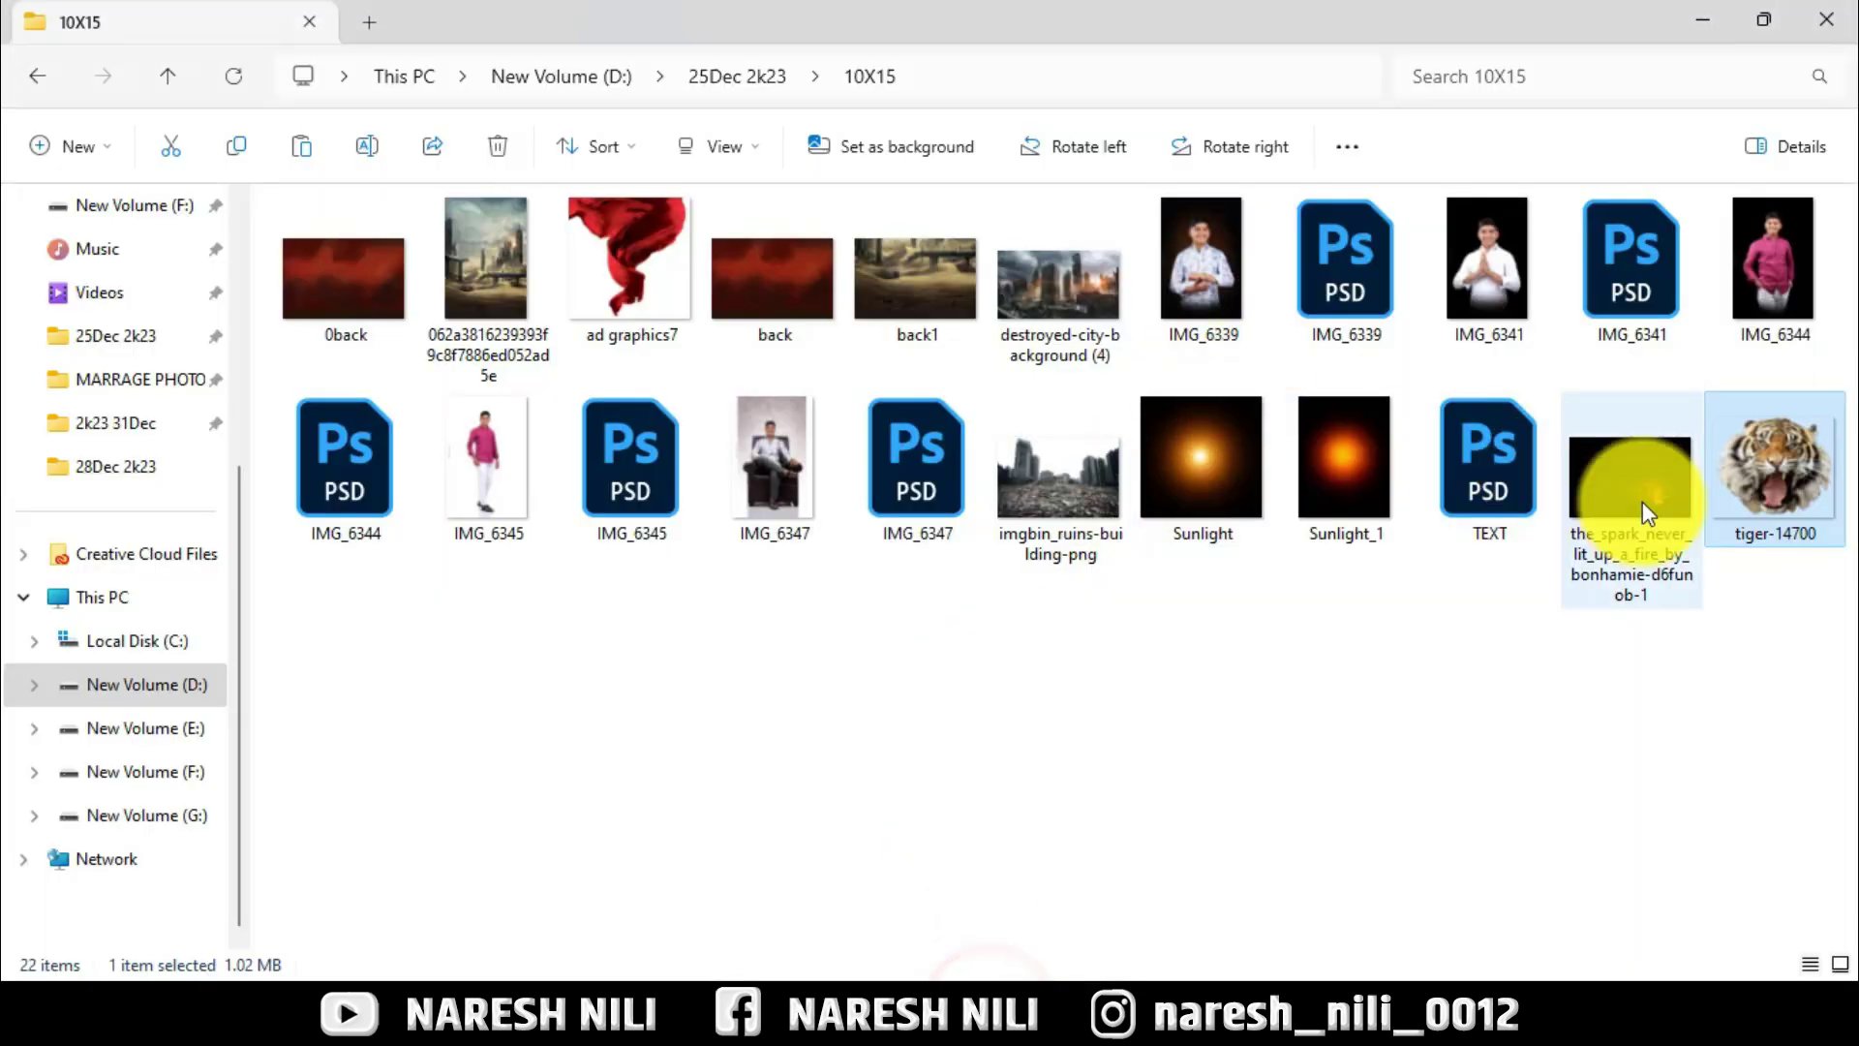
mouse_move(1173, 973)
left_mouse_down()
mouse_move(1070, 759)
mouse_move(1268, 758)
left_mouse_up()
left_click(1352, 58)
left_click(1588, 199)
left_click(1564, 415)
left_click_drag(1166, 761, 583, 752)
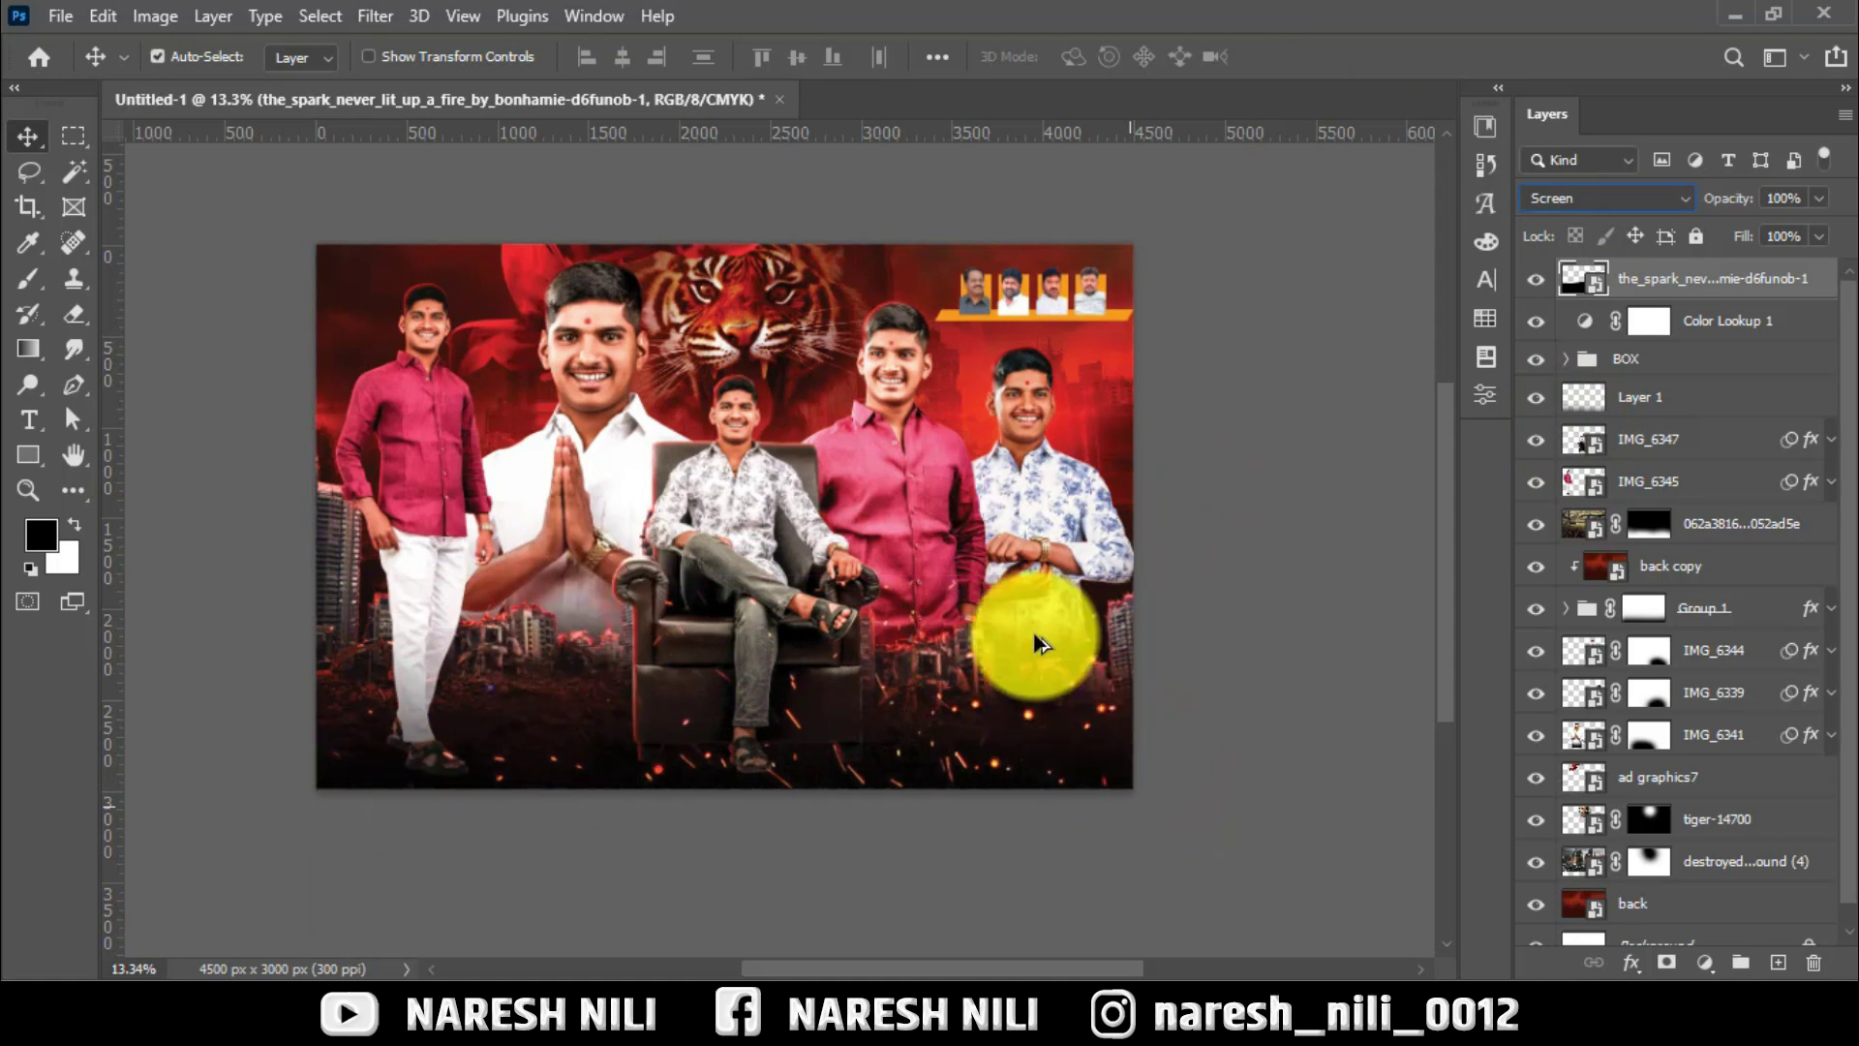
Nudge the seated man in the armchair slightly lower on the poster.
left_click(28, 489)
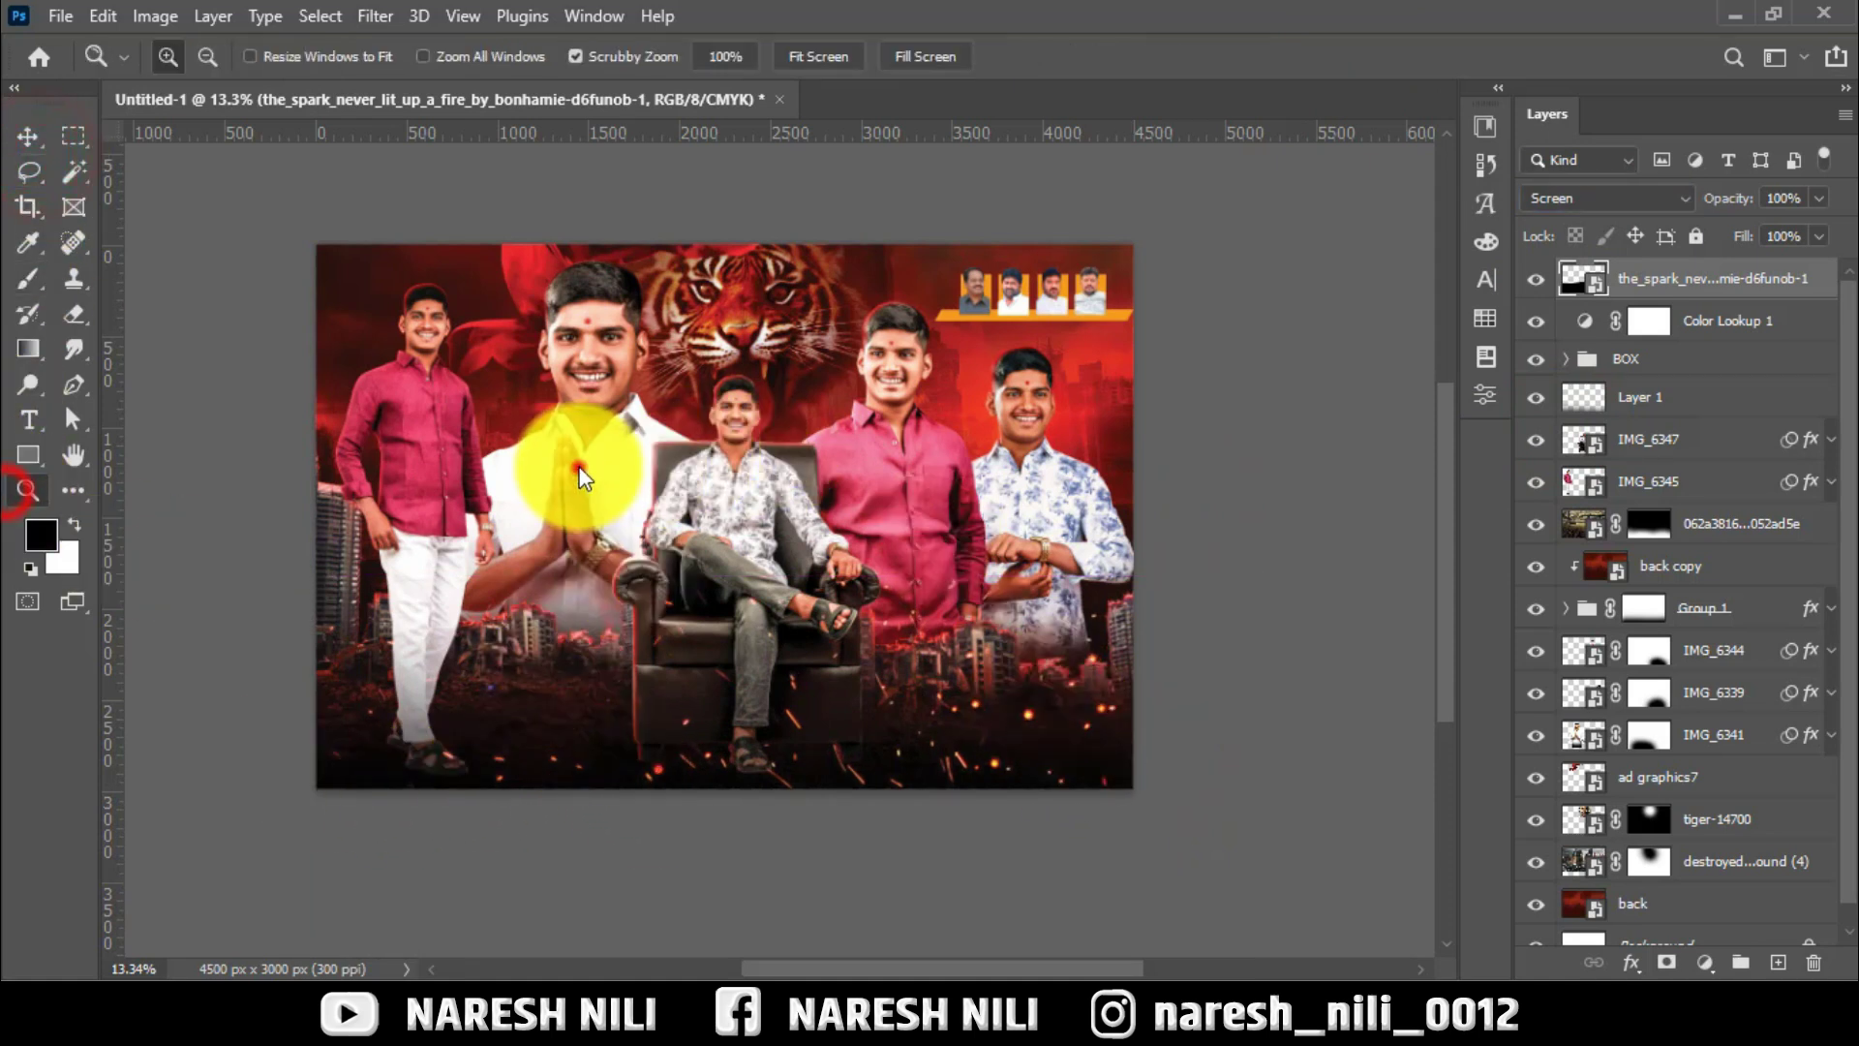
left_click(23, 141)
left_click_drag(831, 577, 831, 615)
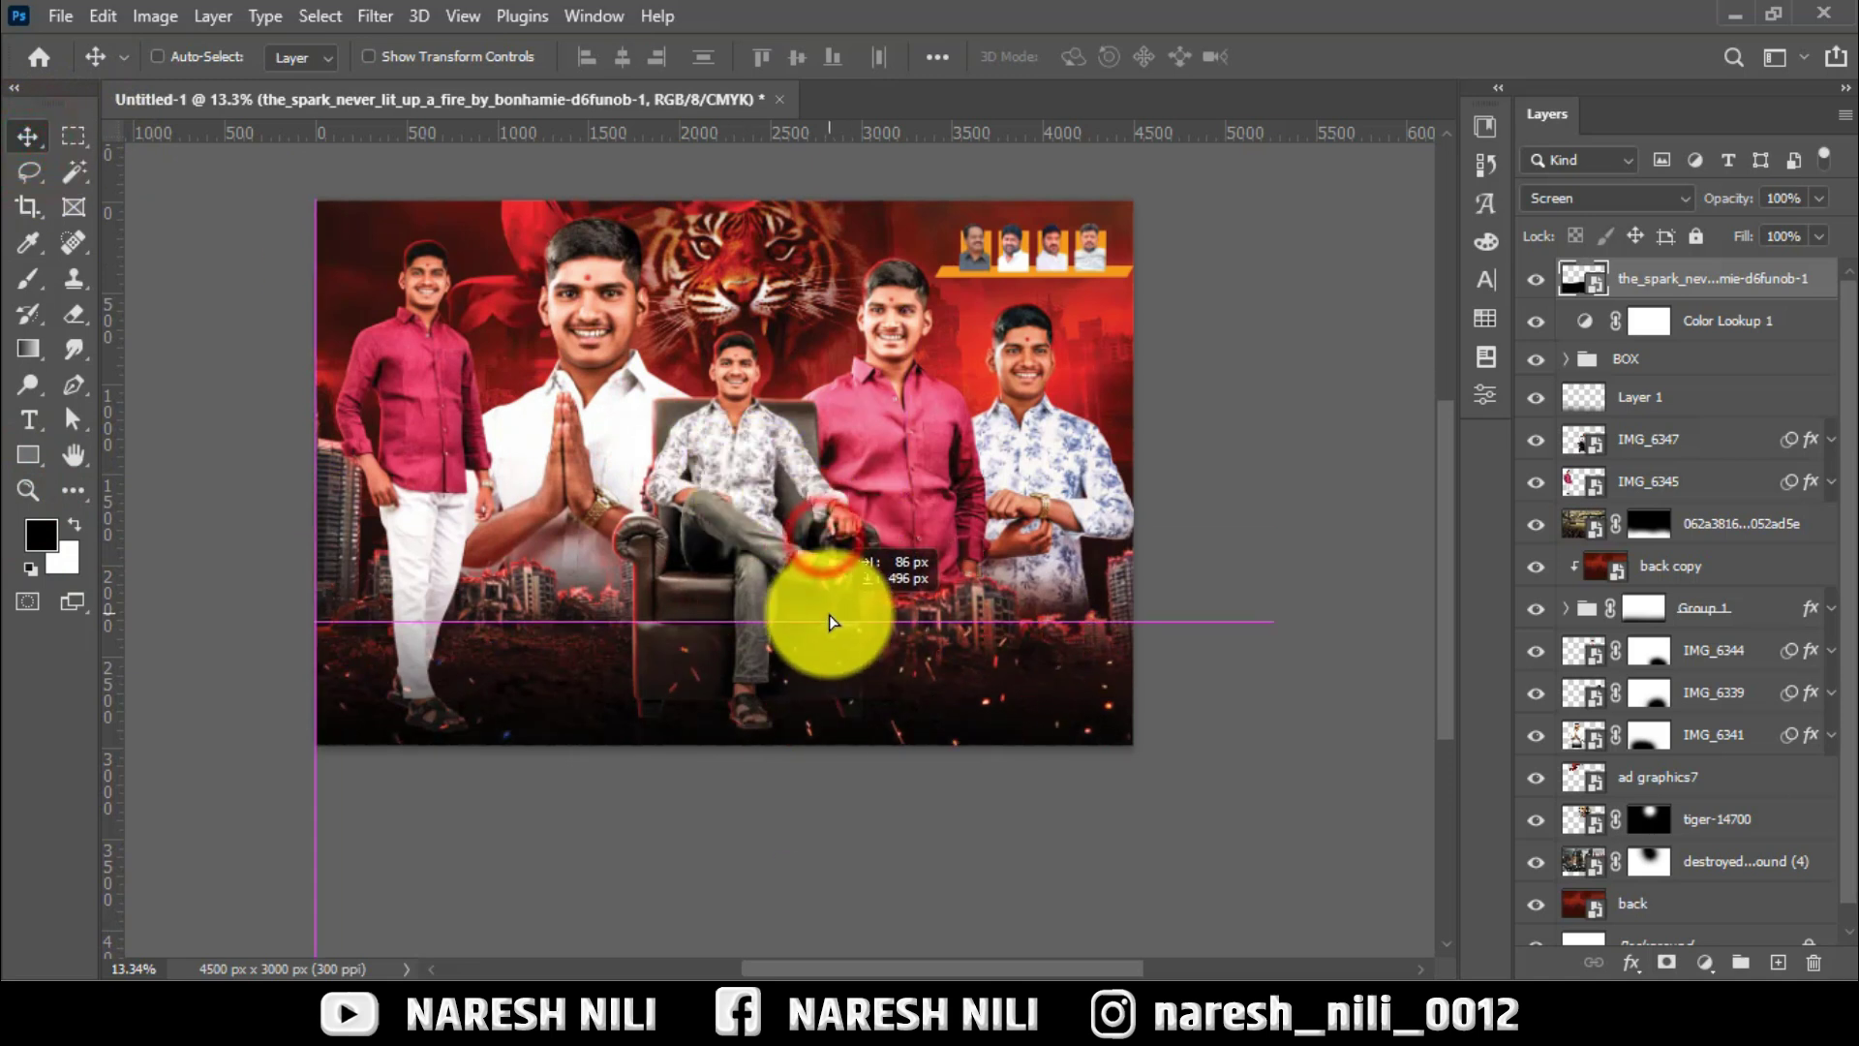
scroll(397, 666, "up", 2)
scroll(397, 666, "up", 5)
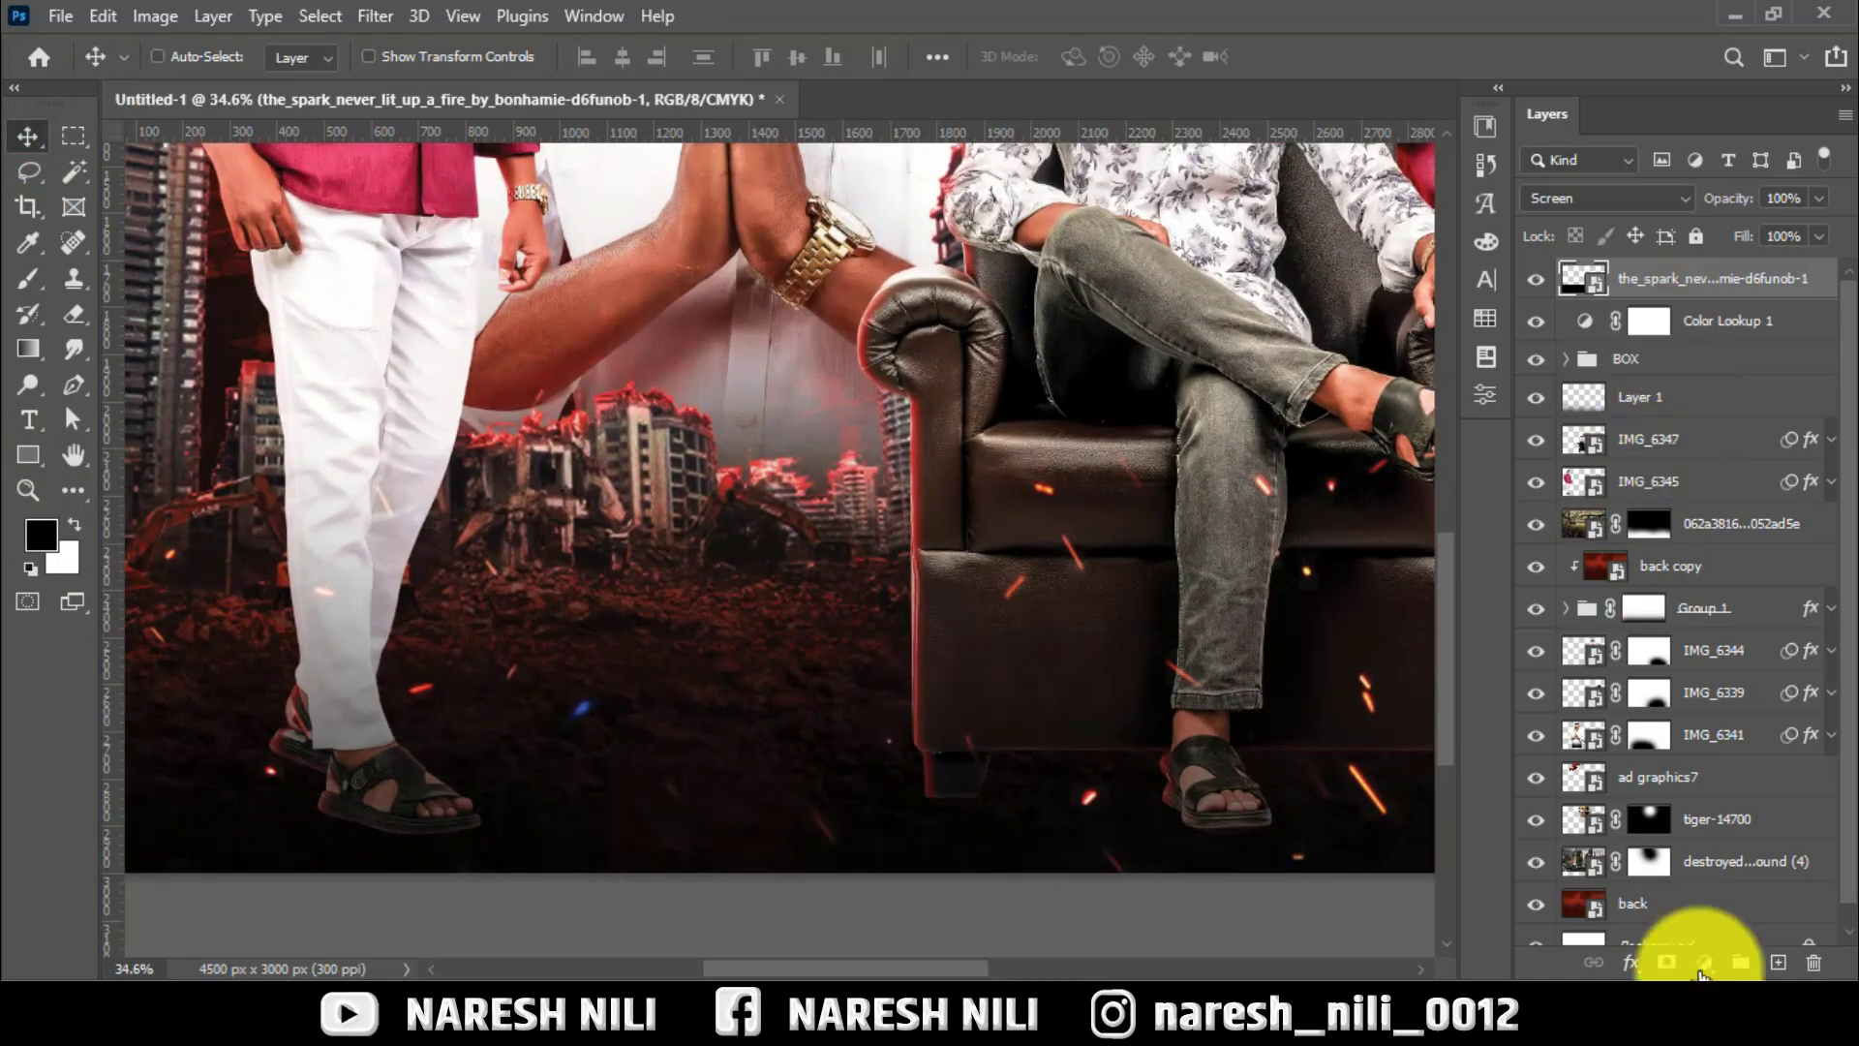
Add a new layer and start a 60 pt Infinity-09 text box on the ground below the hands.
left_click(1774, 958)
left_click(28, 419)
left_click(644, 587)
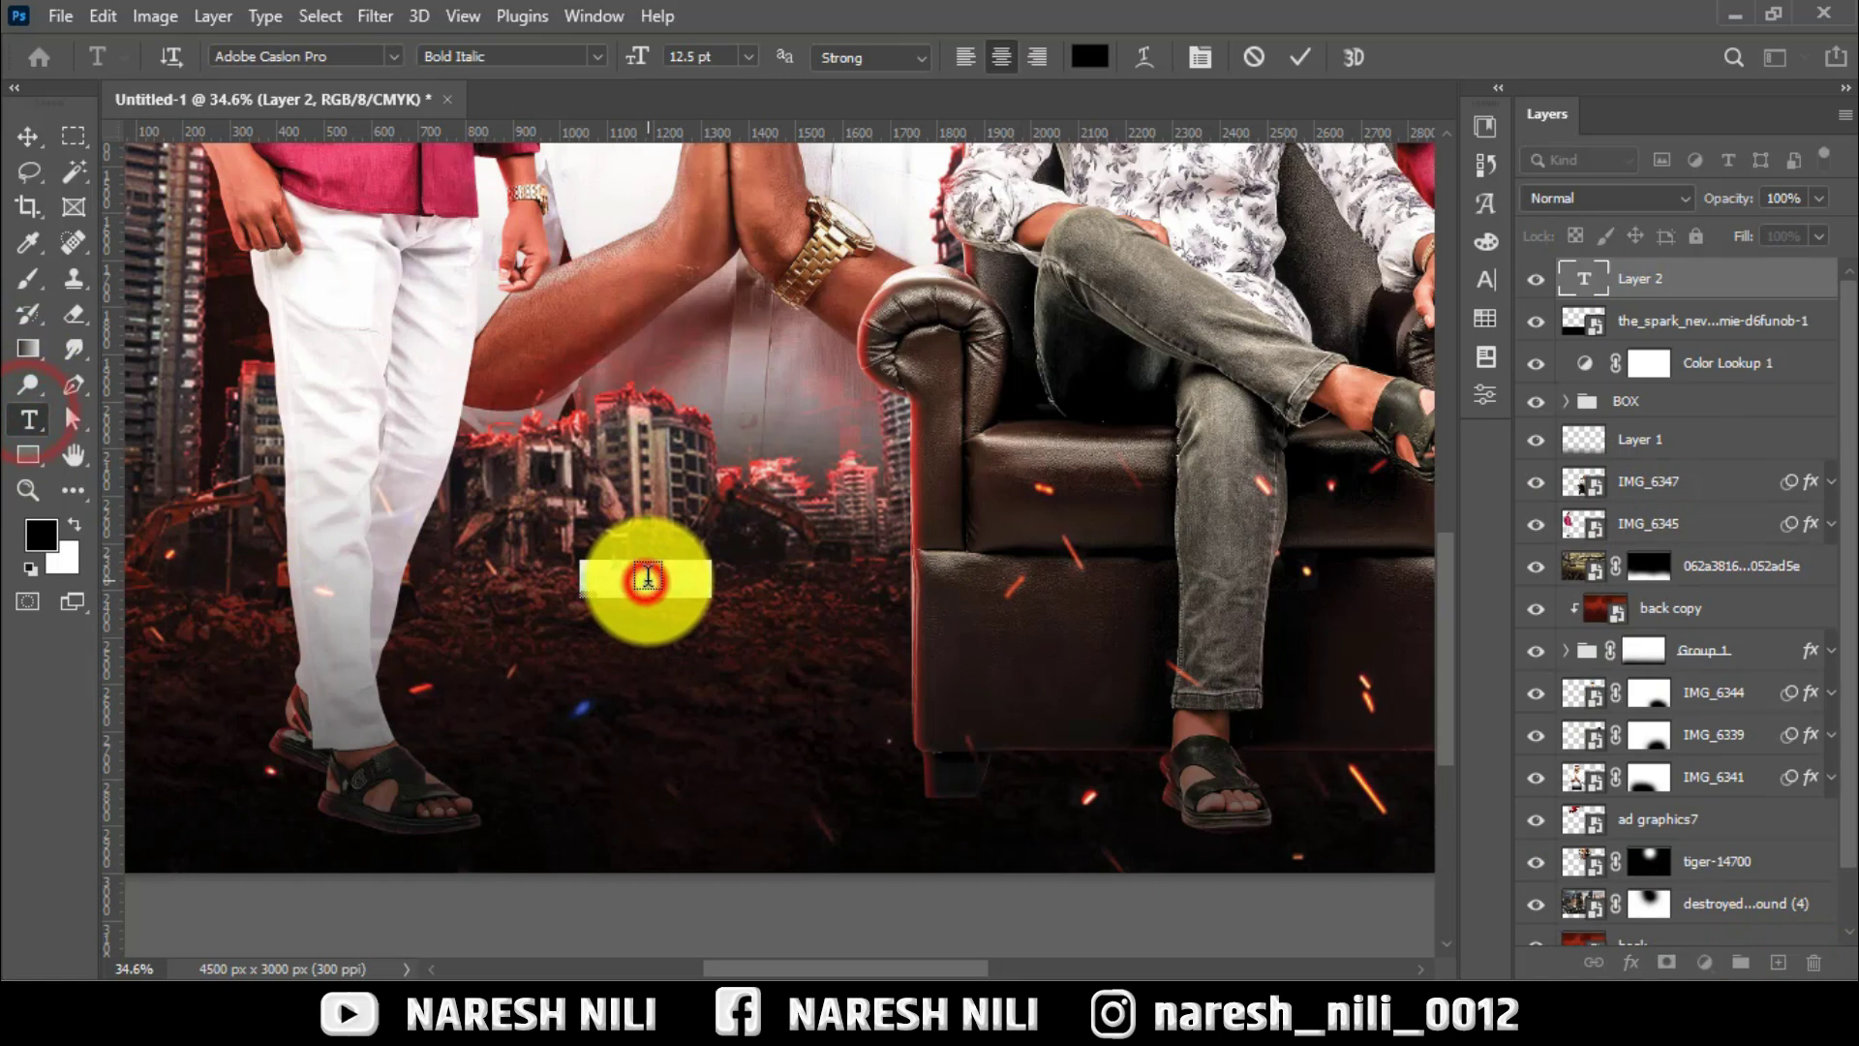
left_click(392, 60)
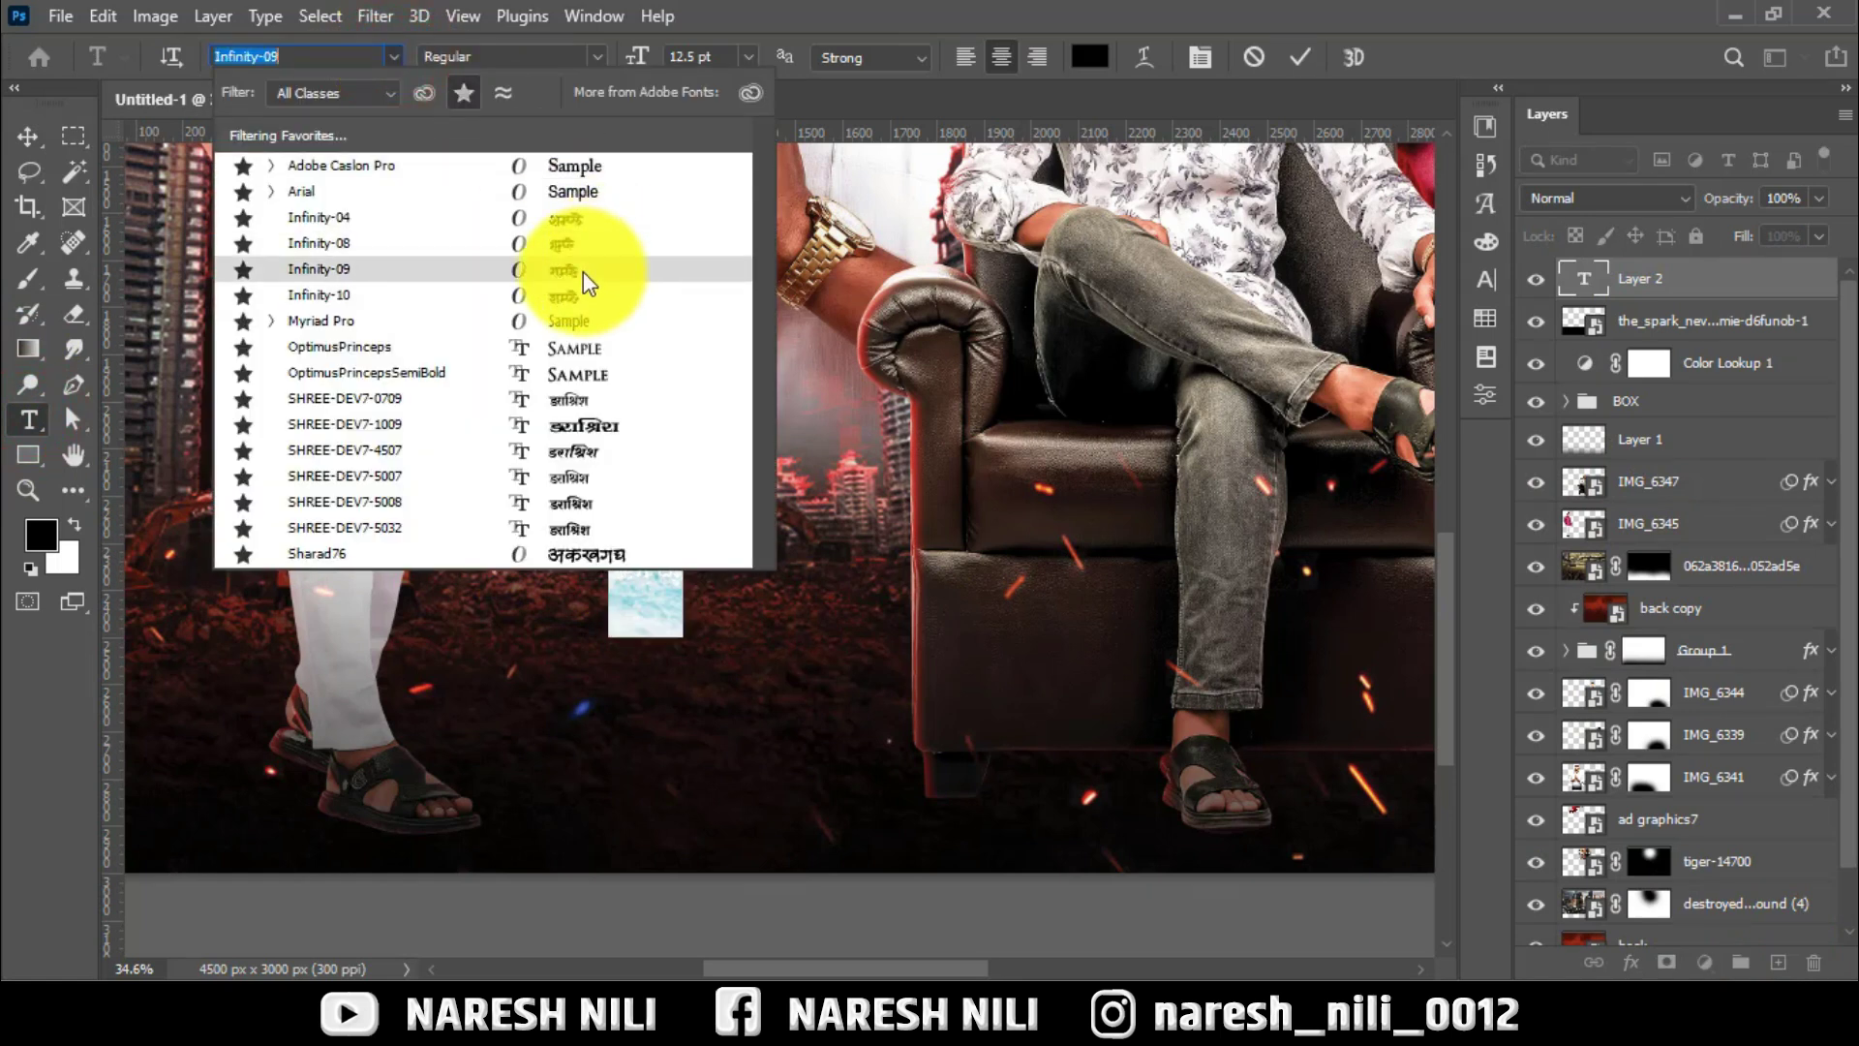
left_click(581, 273)
left_click_drag(637, 56, 699, 97)
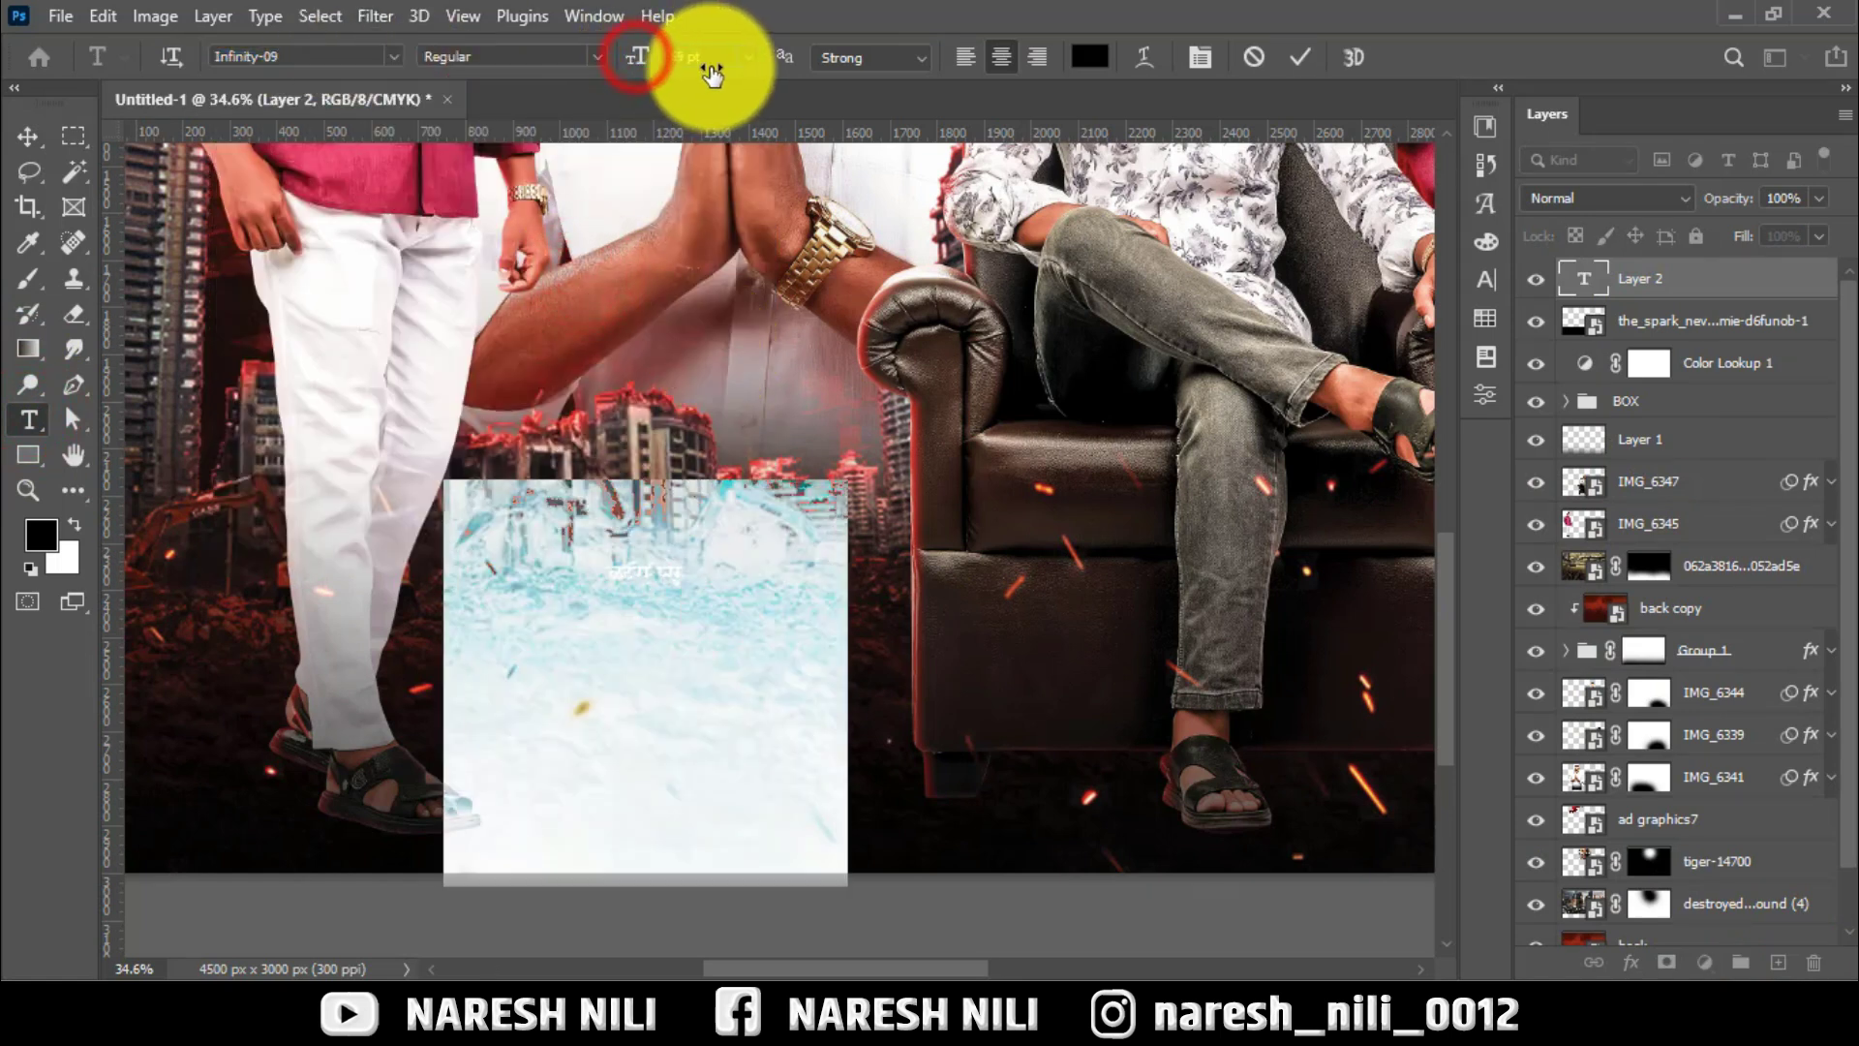
key("ctrl+h")
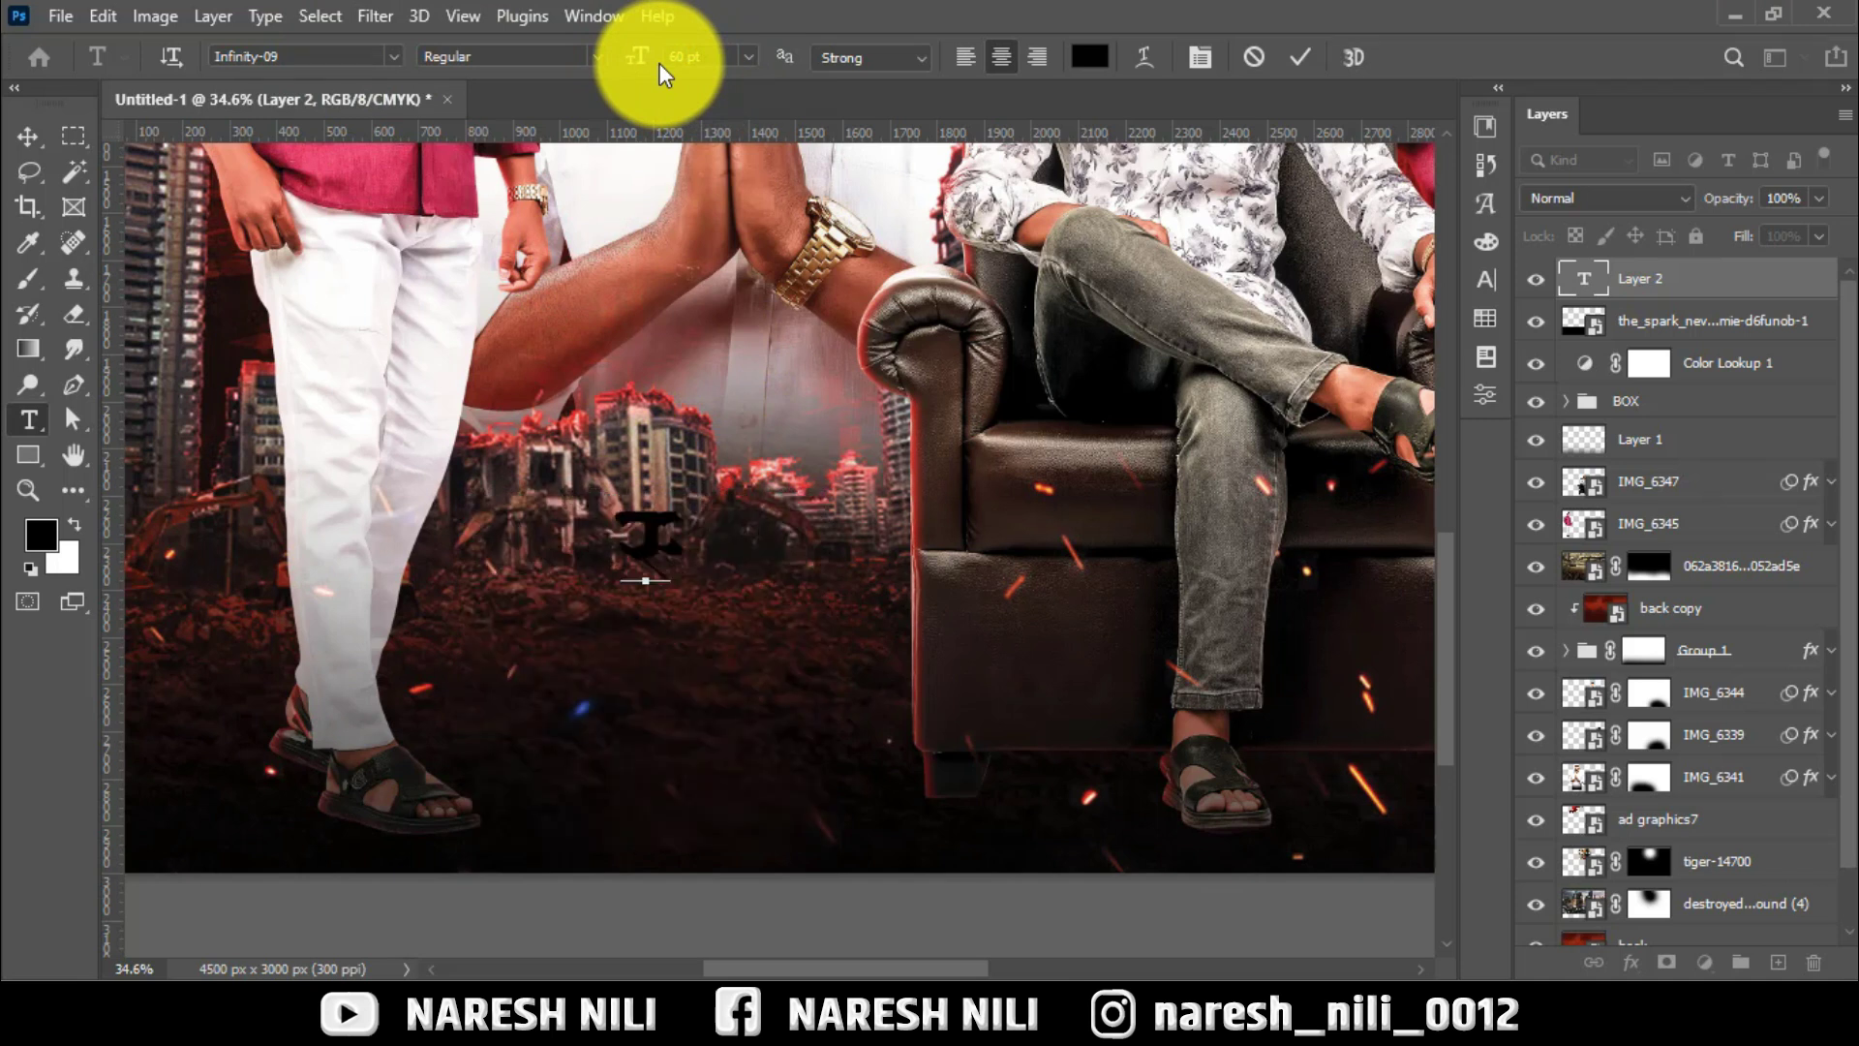
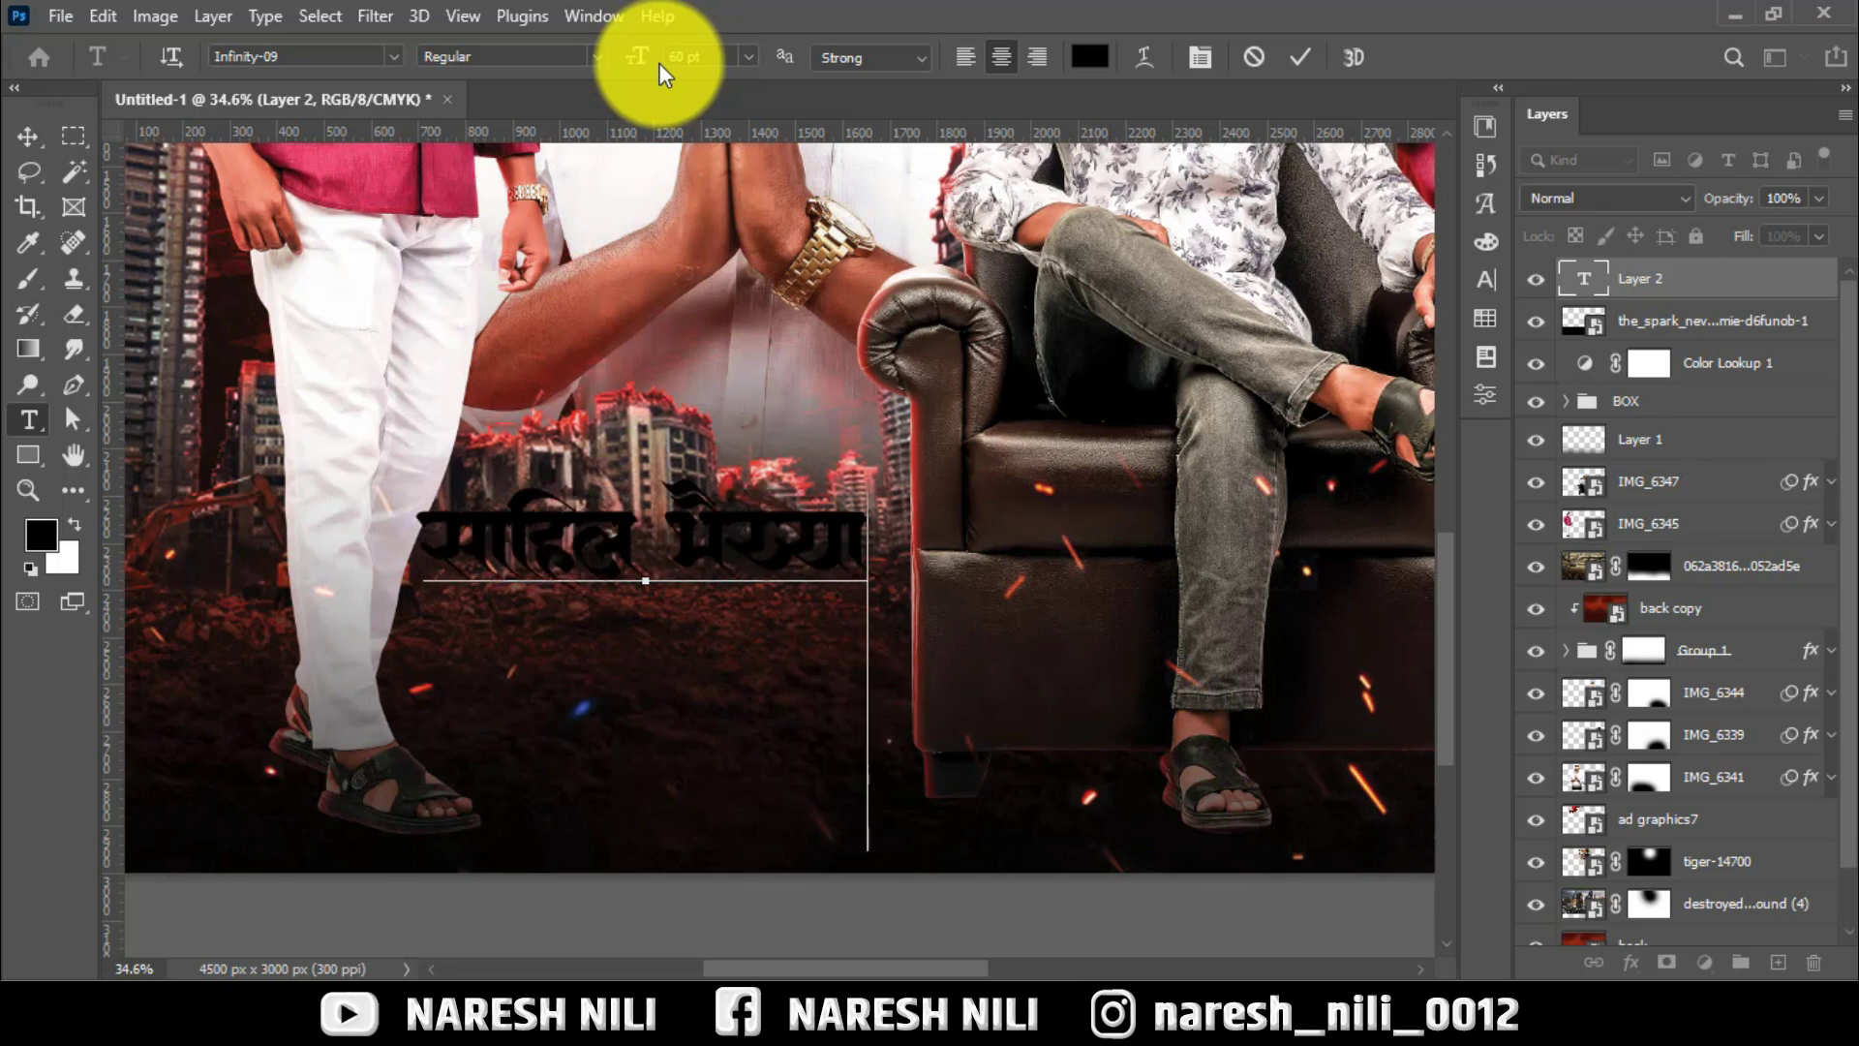
Type the Marathi title text and colour all of it near-white.
type("च")
type("ाट")
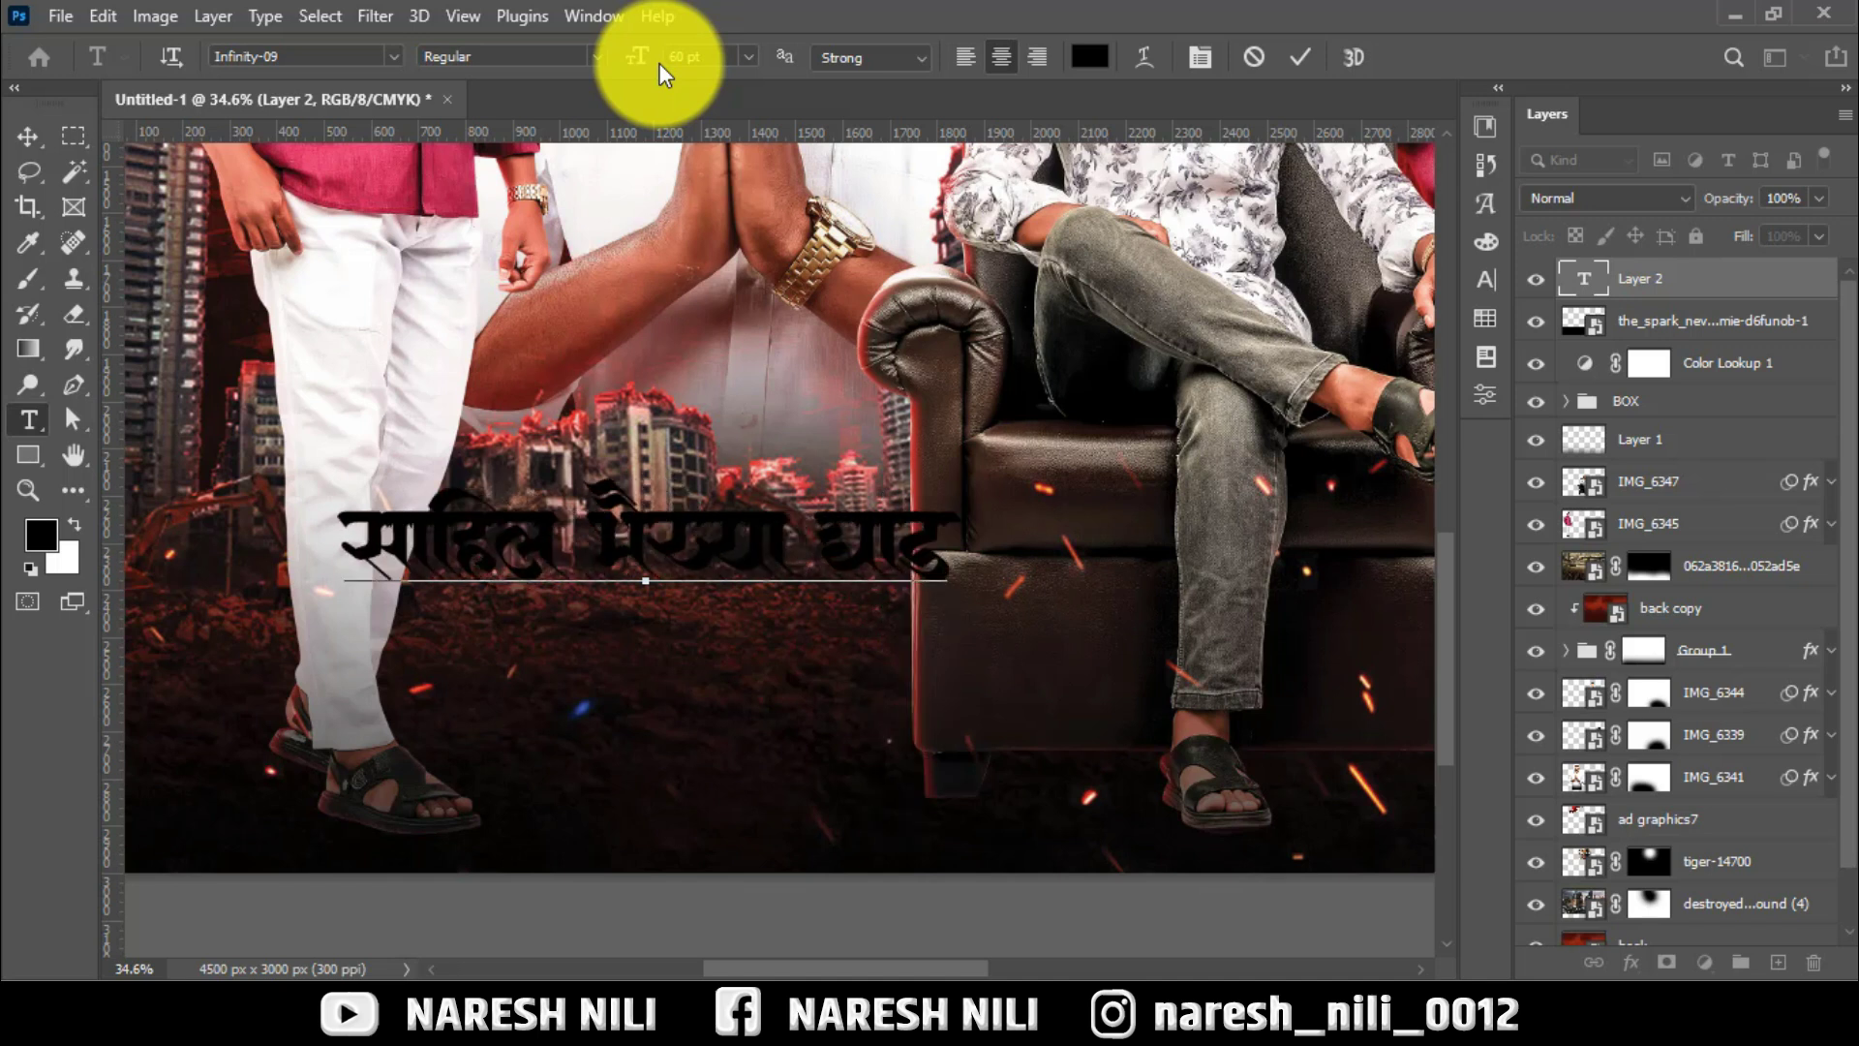
type("गे")
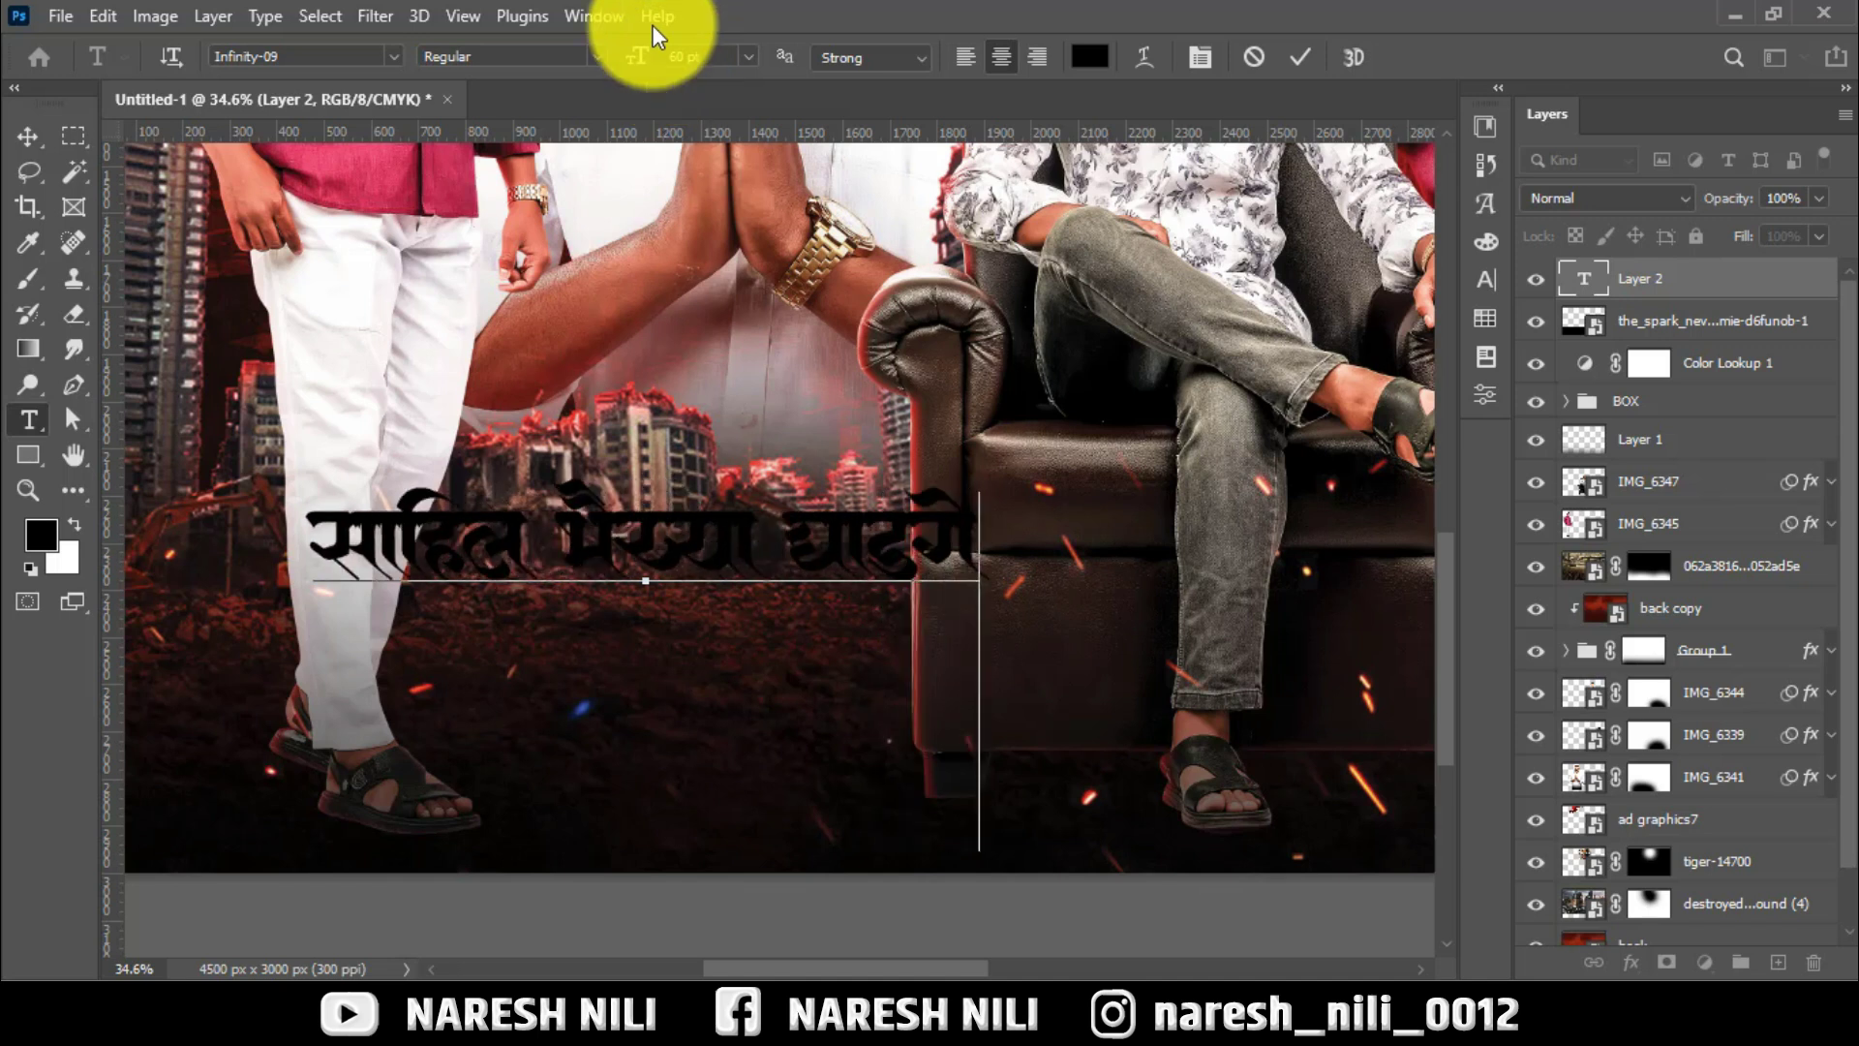
key("ctrl+a")
left_click(1089, 57)
left_click(1197, 452)
left_click(1757, 399)
left_click(27, 136)
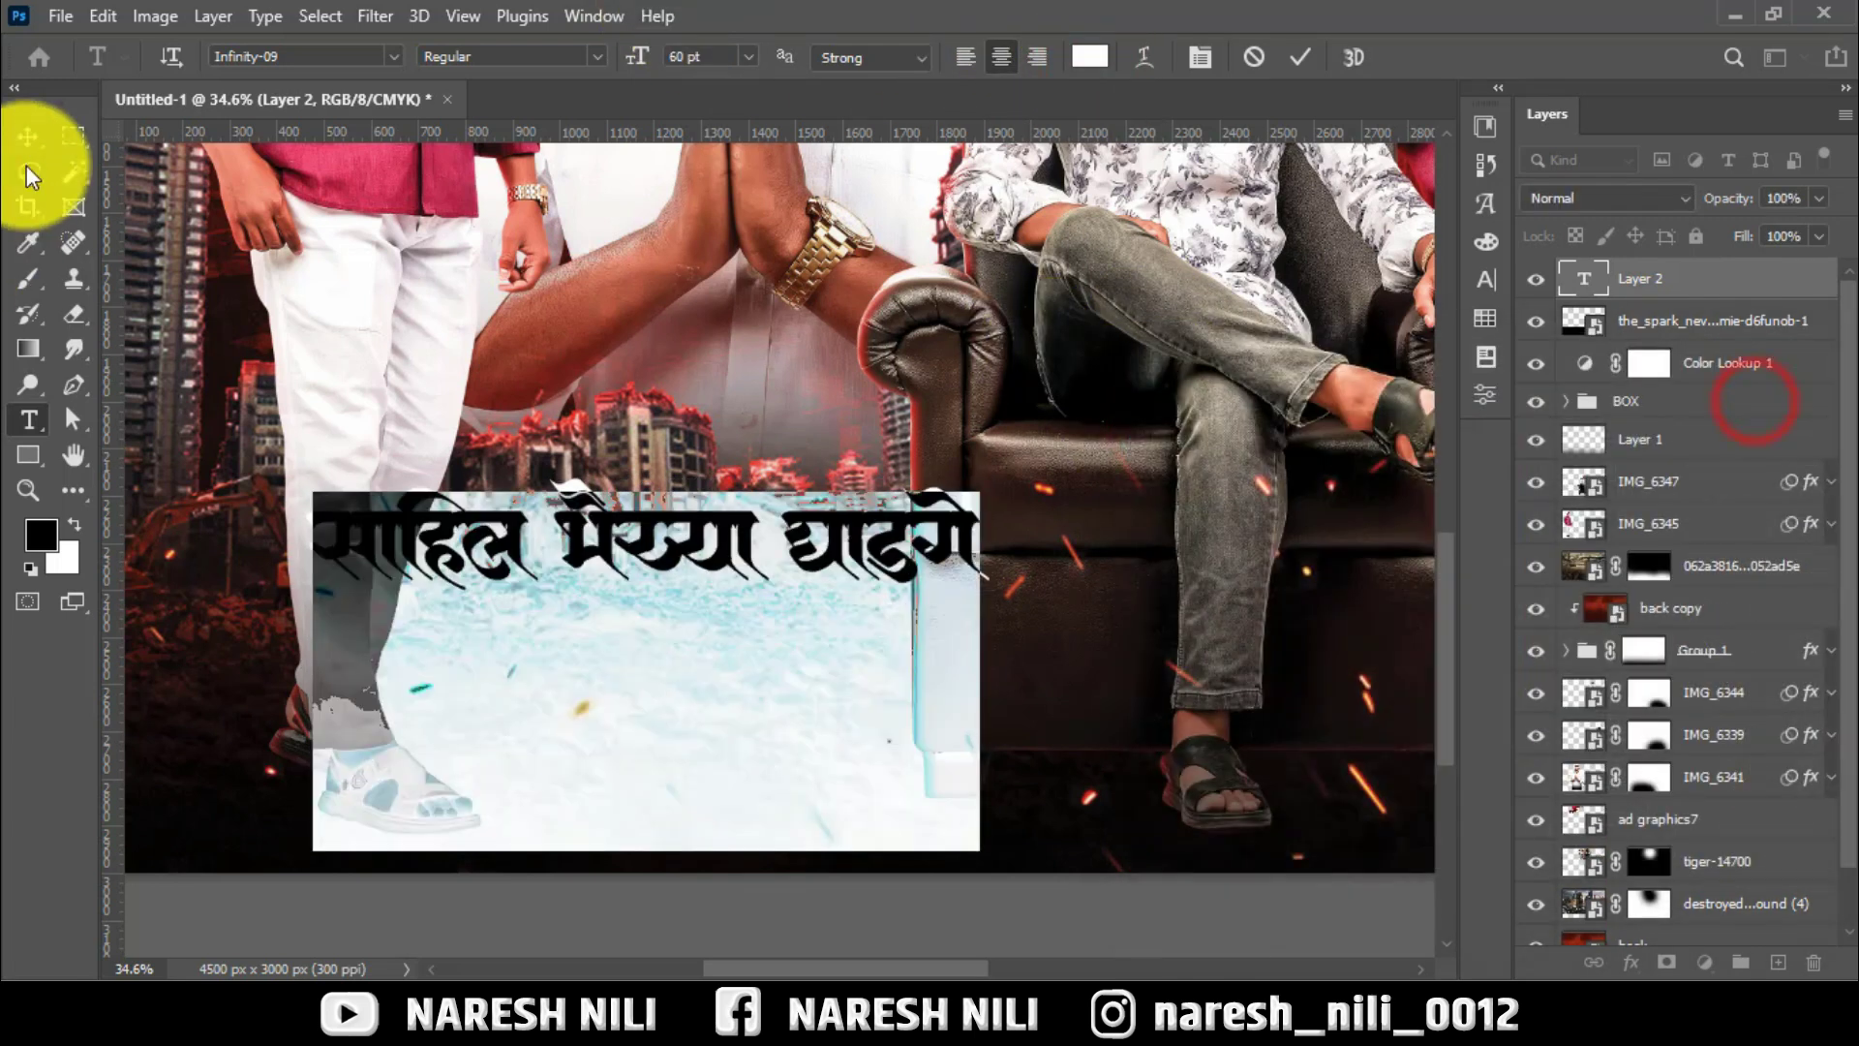
Nudge the title right and down, and swap its first letter for a decorative स glyph.
left_click_drag(687, 526, 859, 547)
left_click(28, 420)
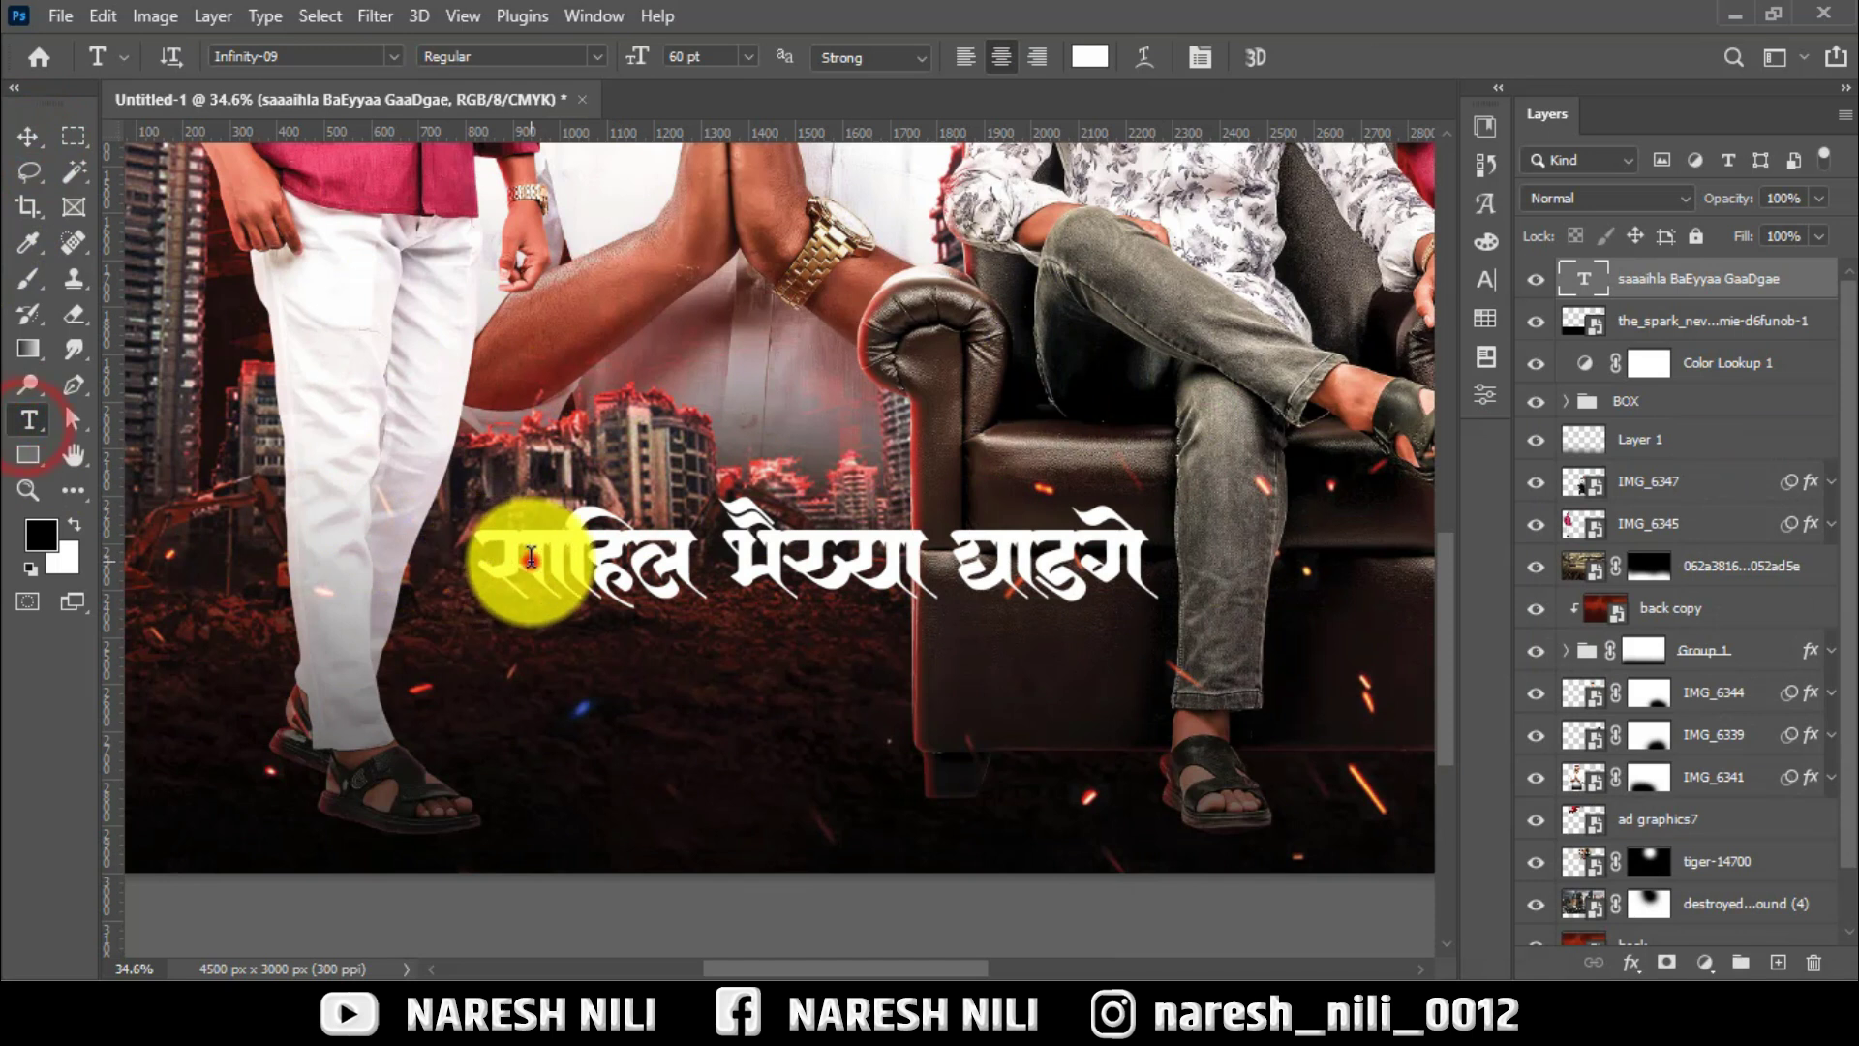
left_click(530, 556)
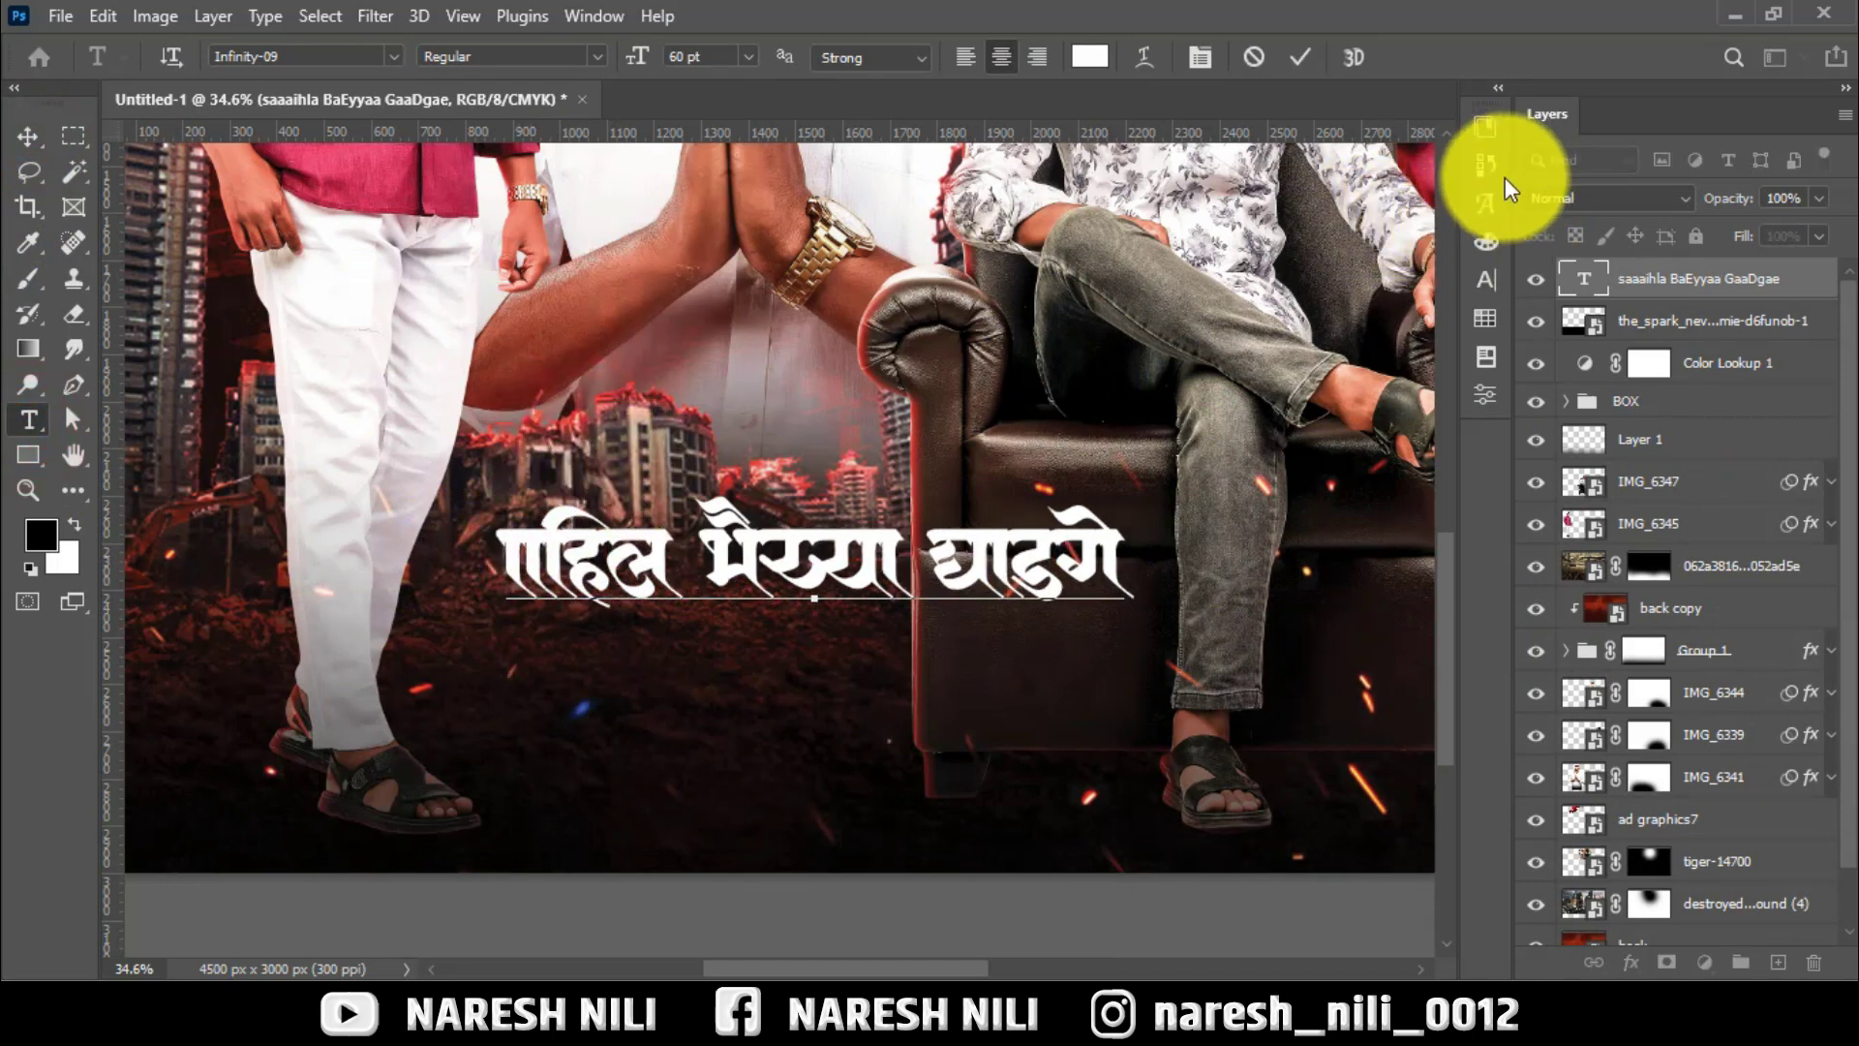
left_click(1485, 202)
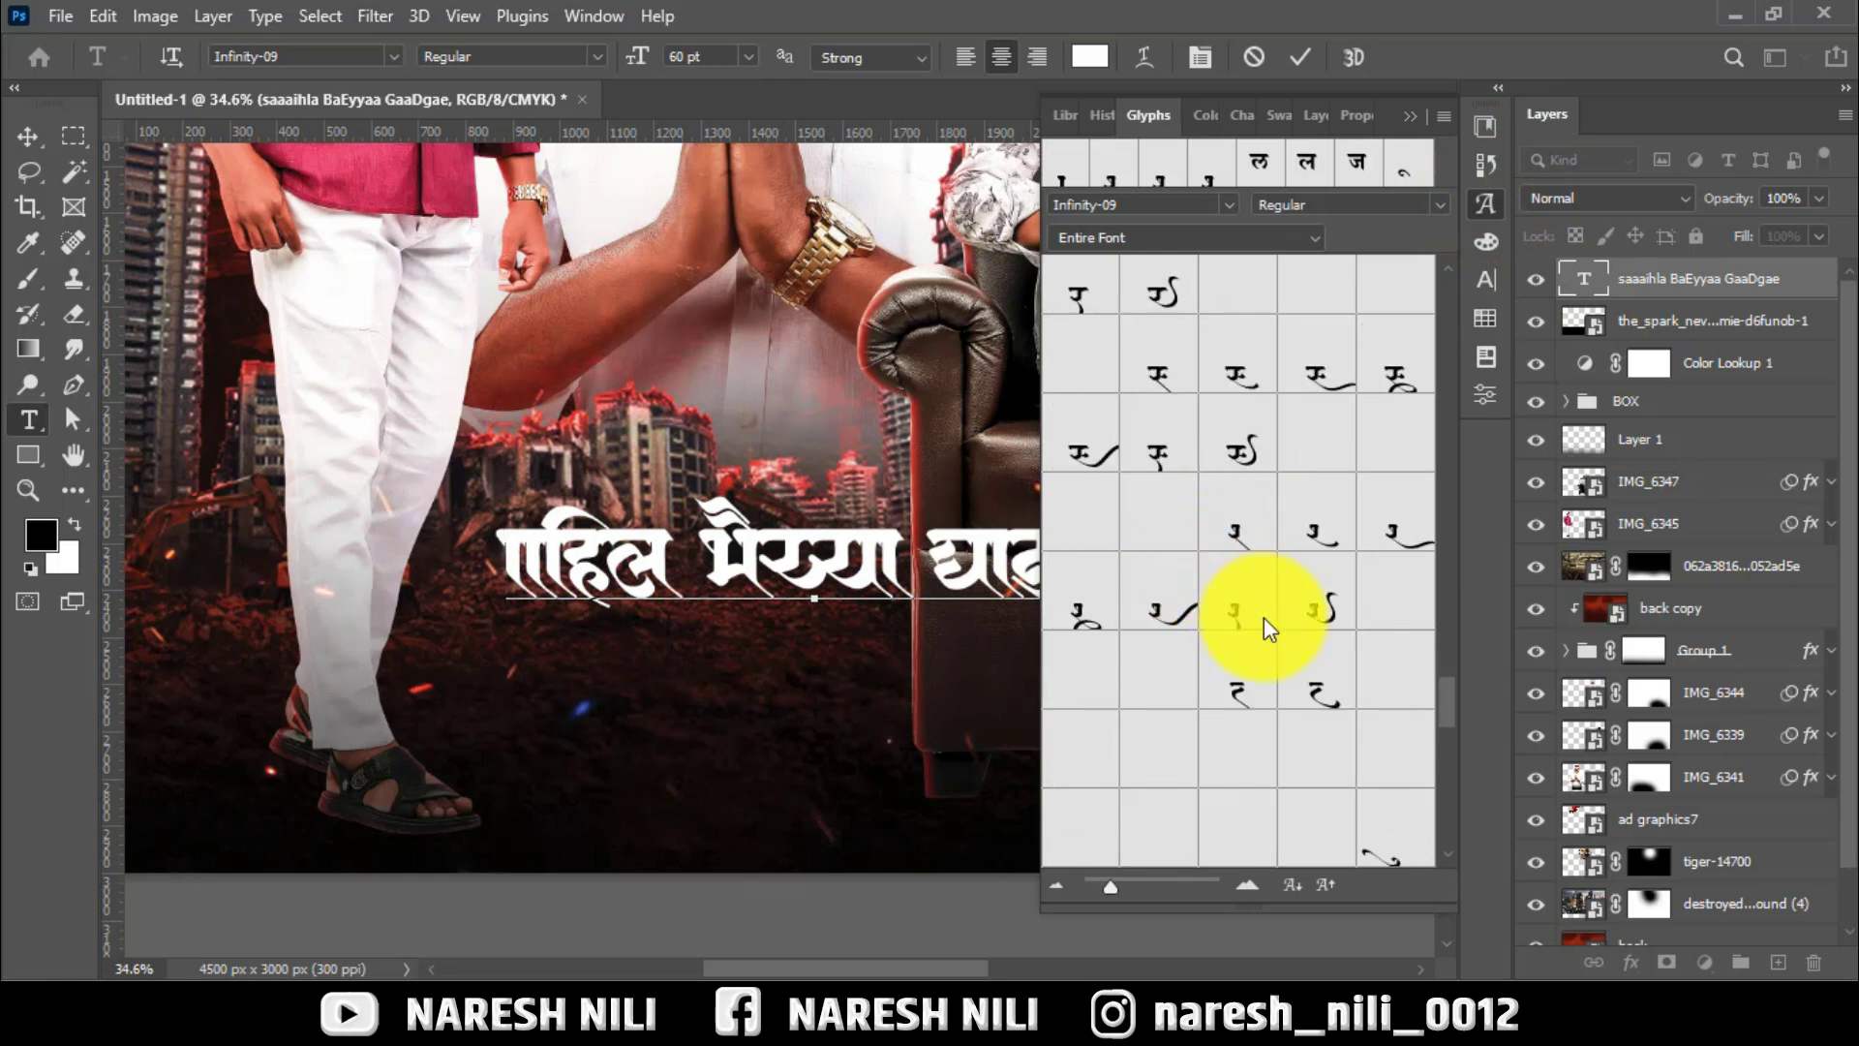
double_click(1185, 532)
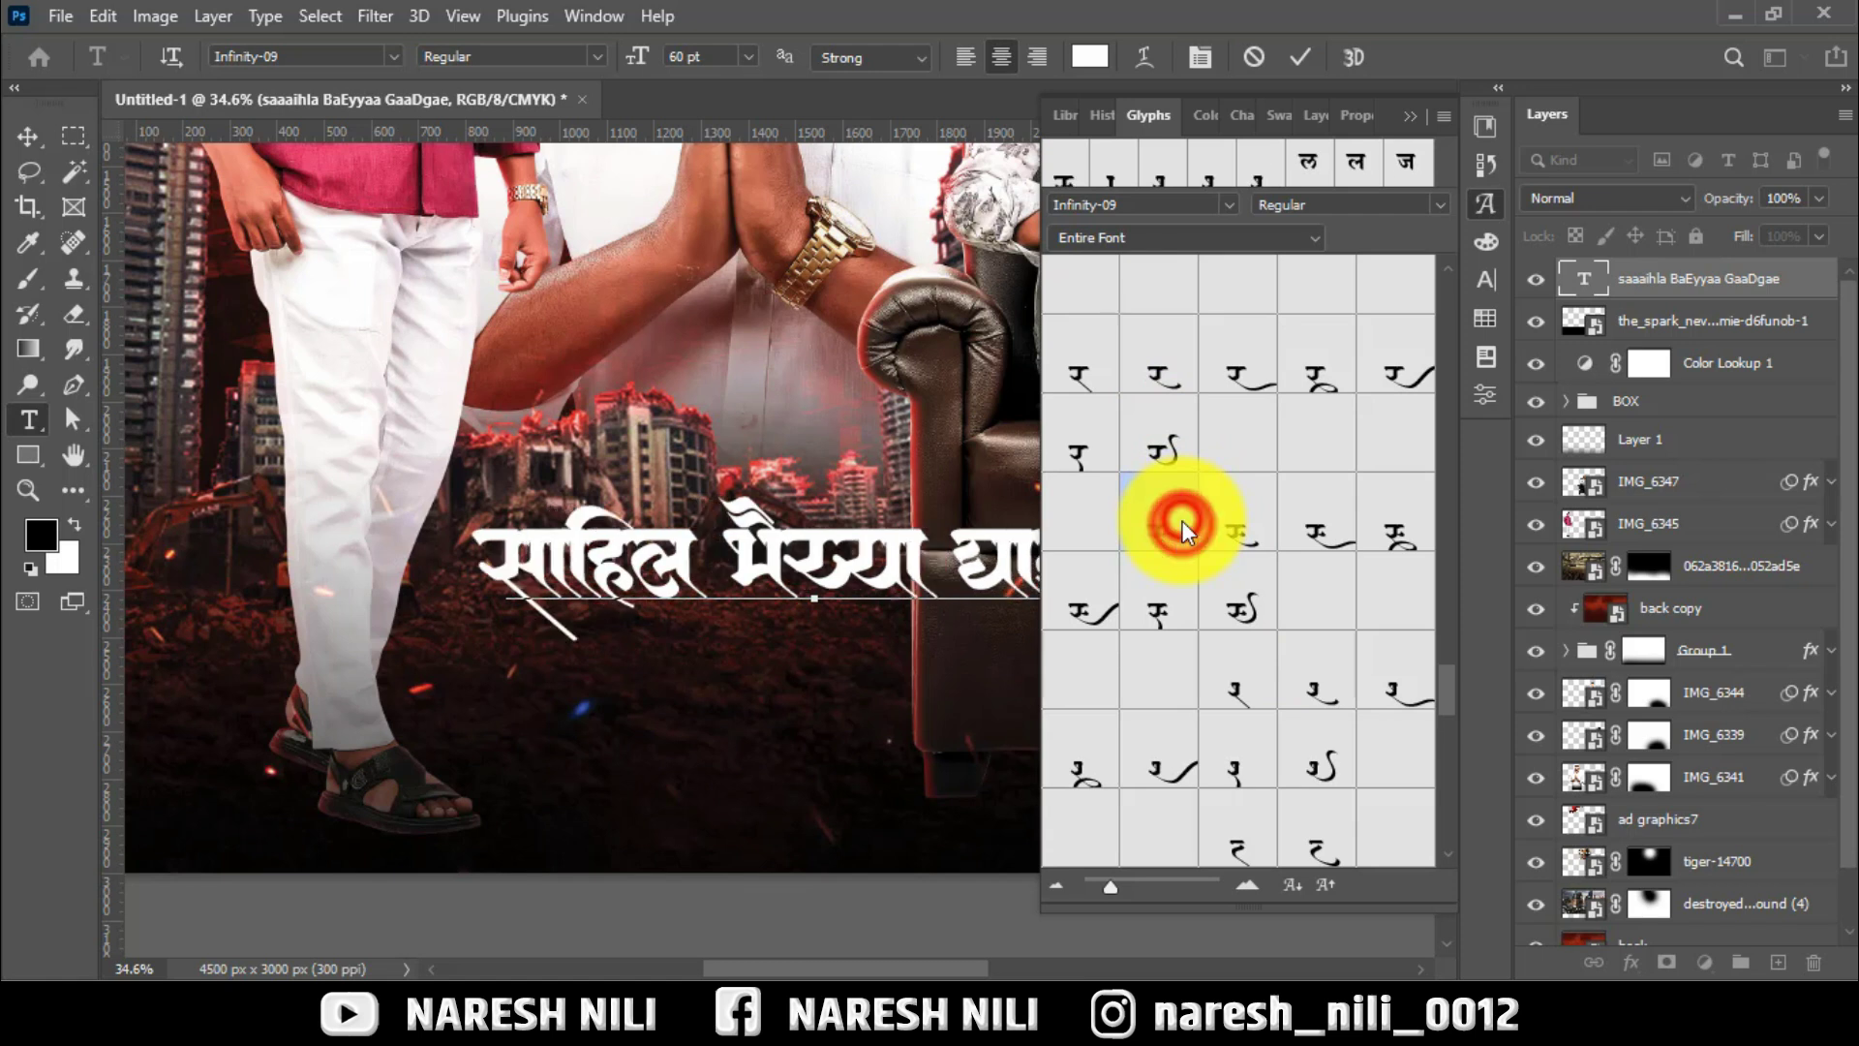
left_click(1409, 115)
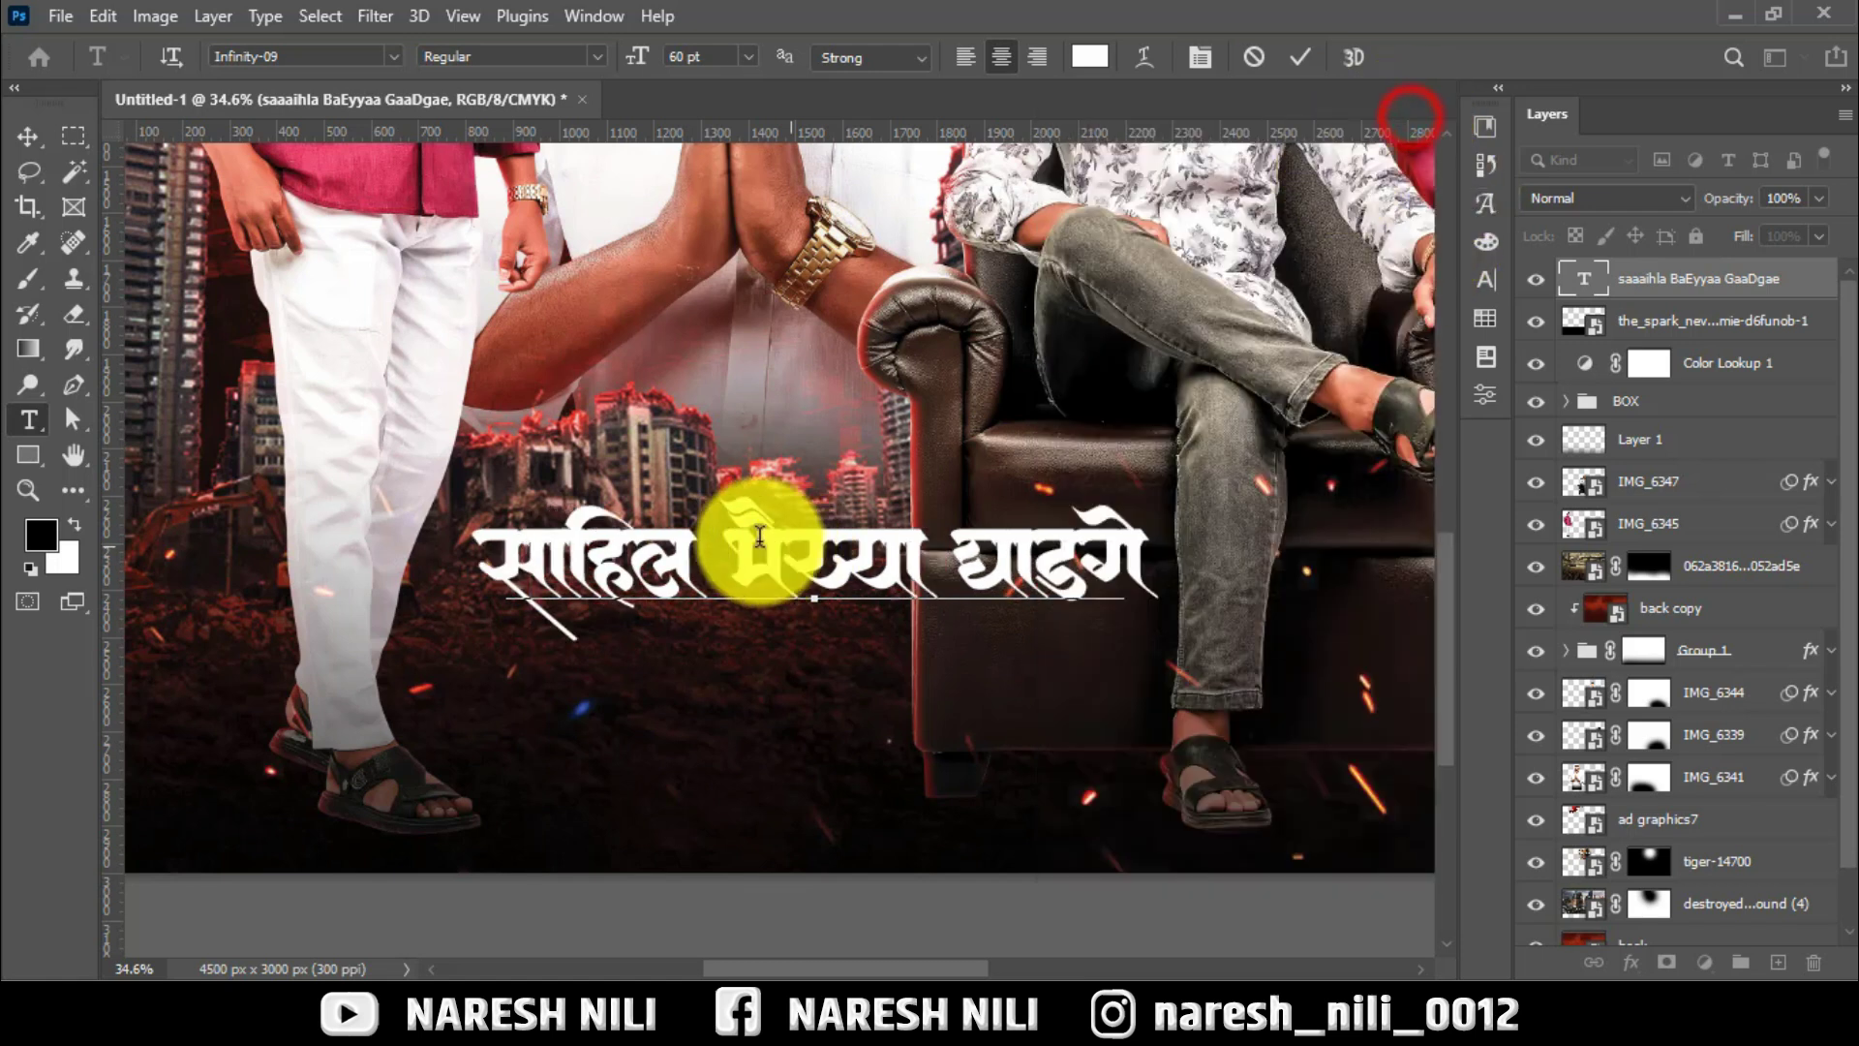
Delete भैय्या घाडगे so only साहिल remains on the layer.
left_click_drag(731, 562, 1182, 531)
key("ctrl+c")
right_click(1114, 560)
left_click(1162, 495)
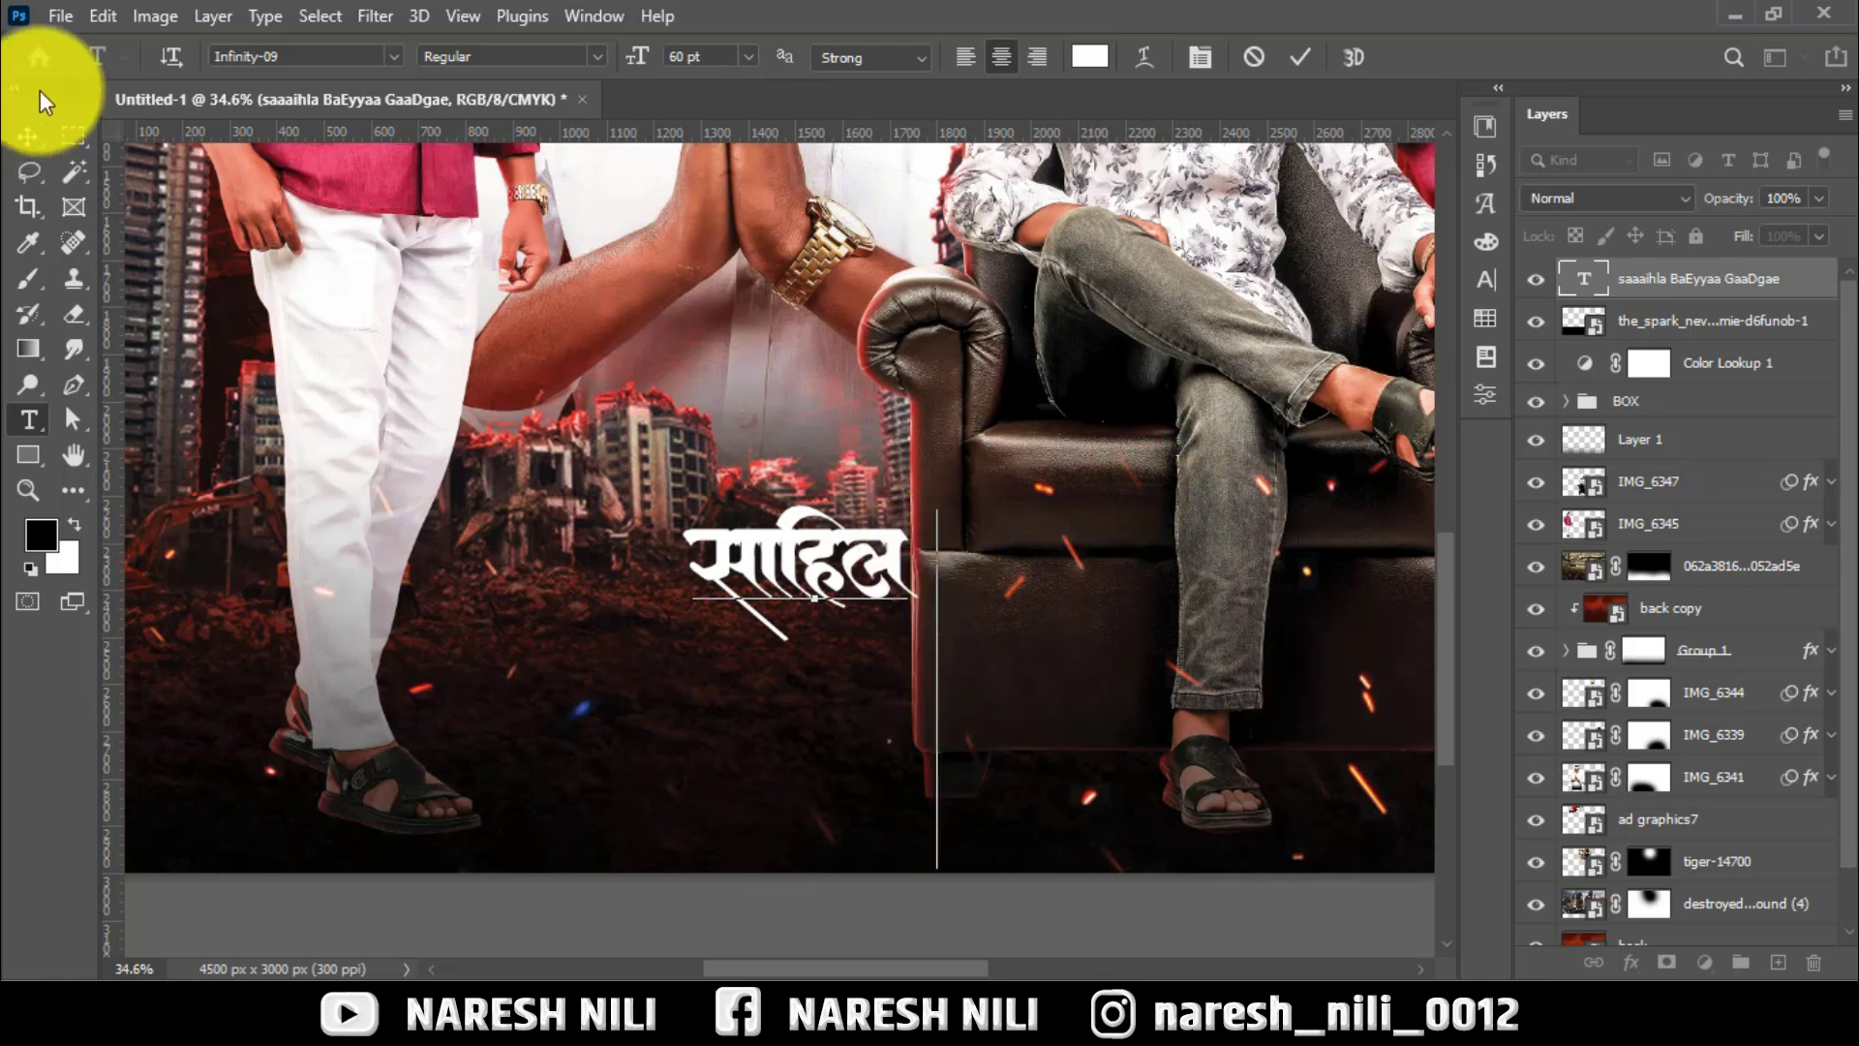
Move साहिल up-left, then enlarge it to about 125% and reposition it.
left_click(29, 136)
scroll(920, 507, "up", 2)
left_click_drag(958, 523, 542, 446)
key("ctrl+t")
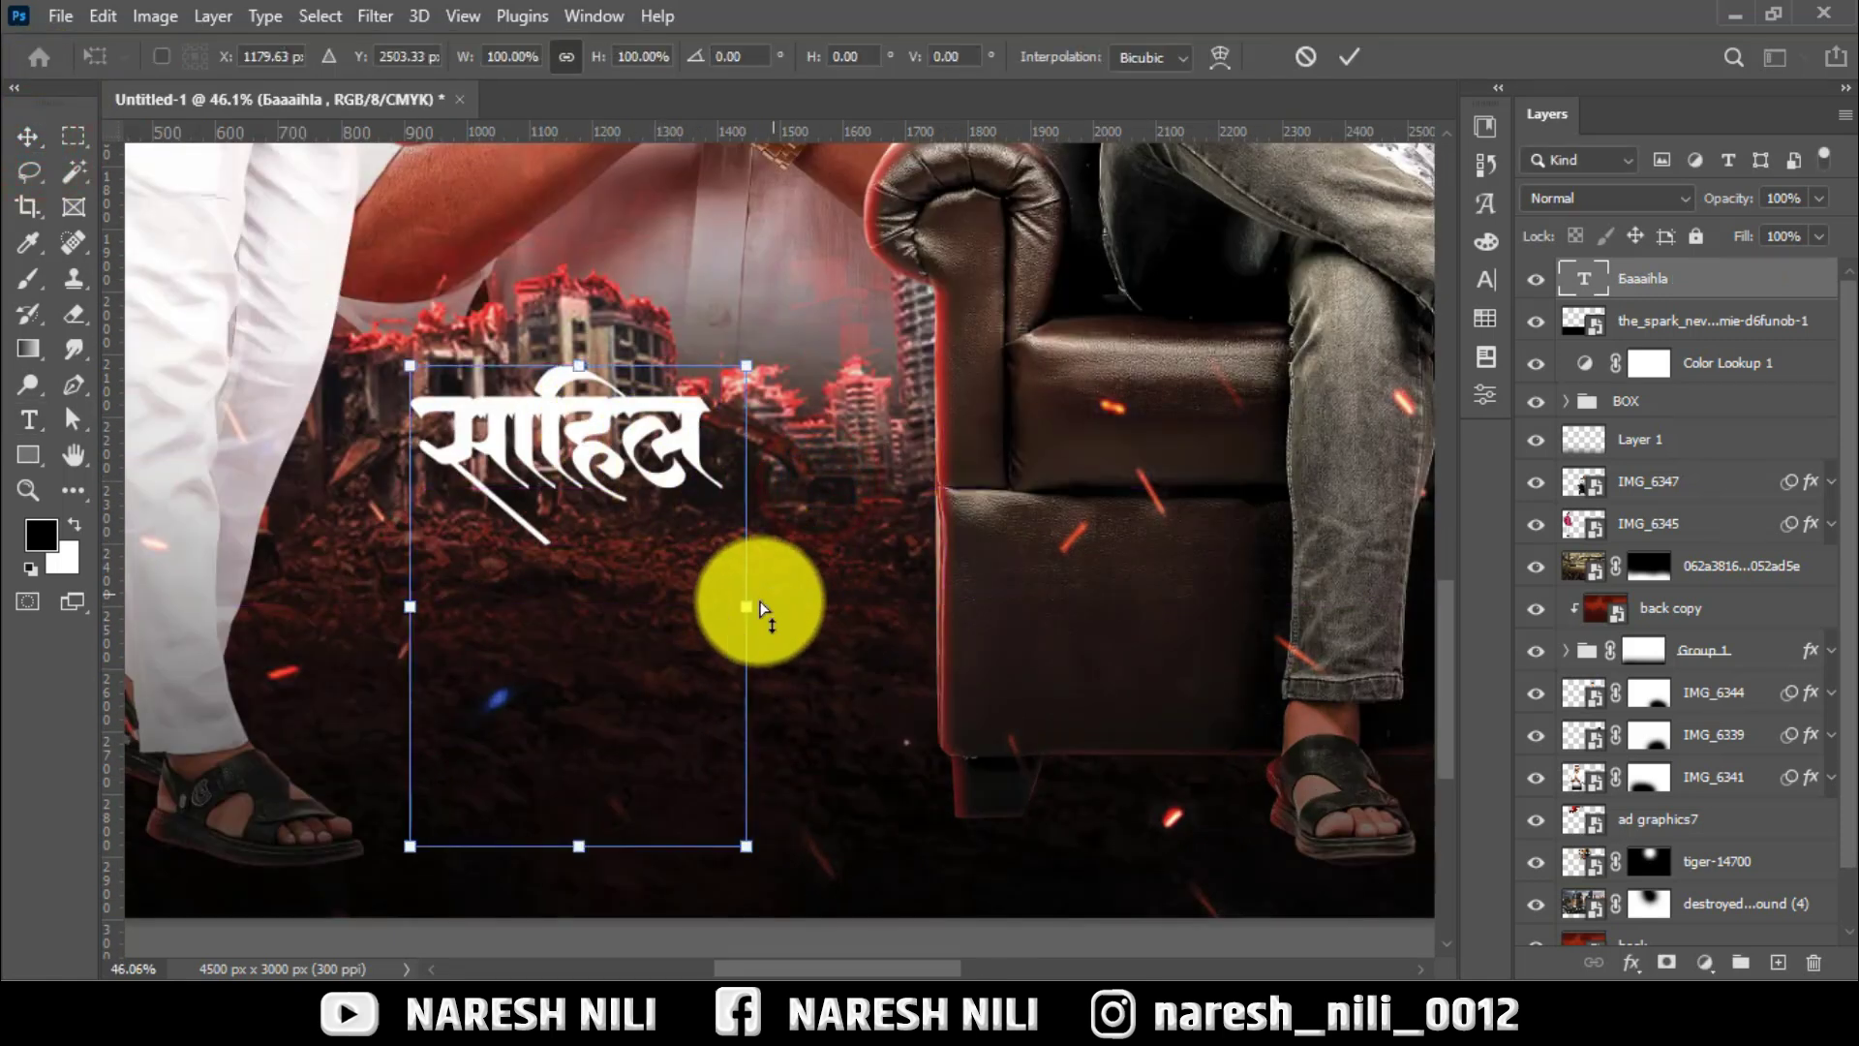
left_click_drag(747, 845, 788, 903)
left_click_drag(717, 527, 780, 626)
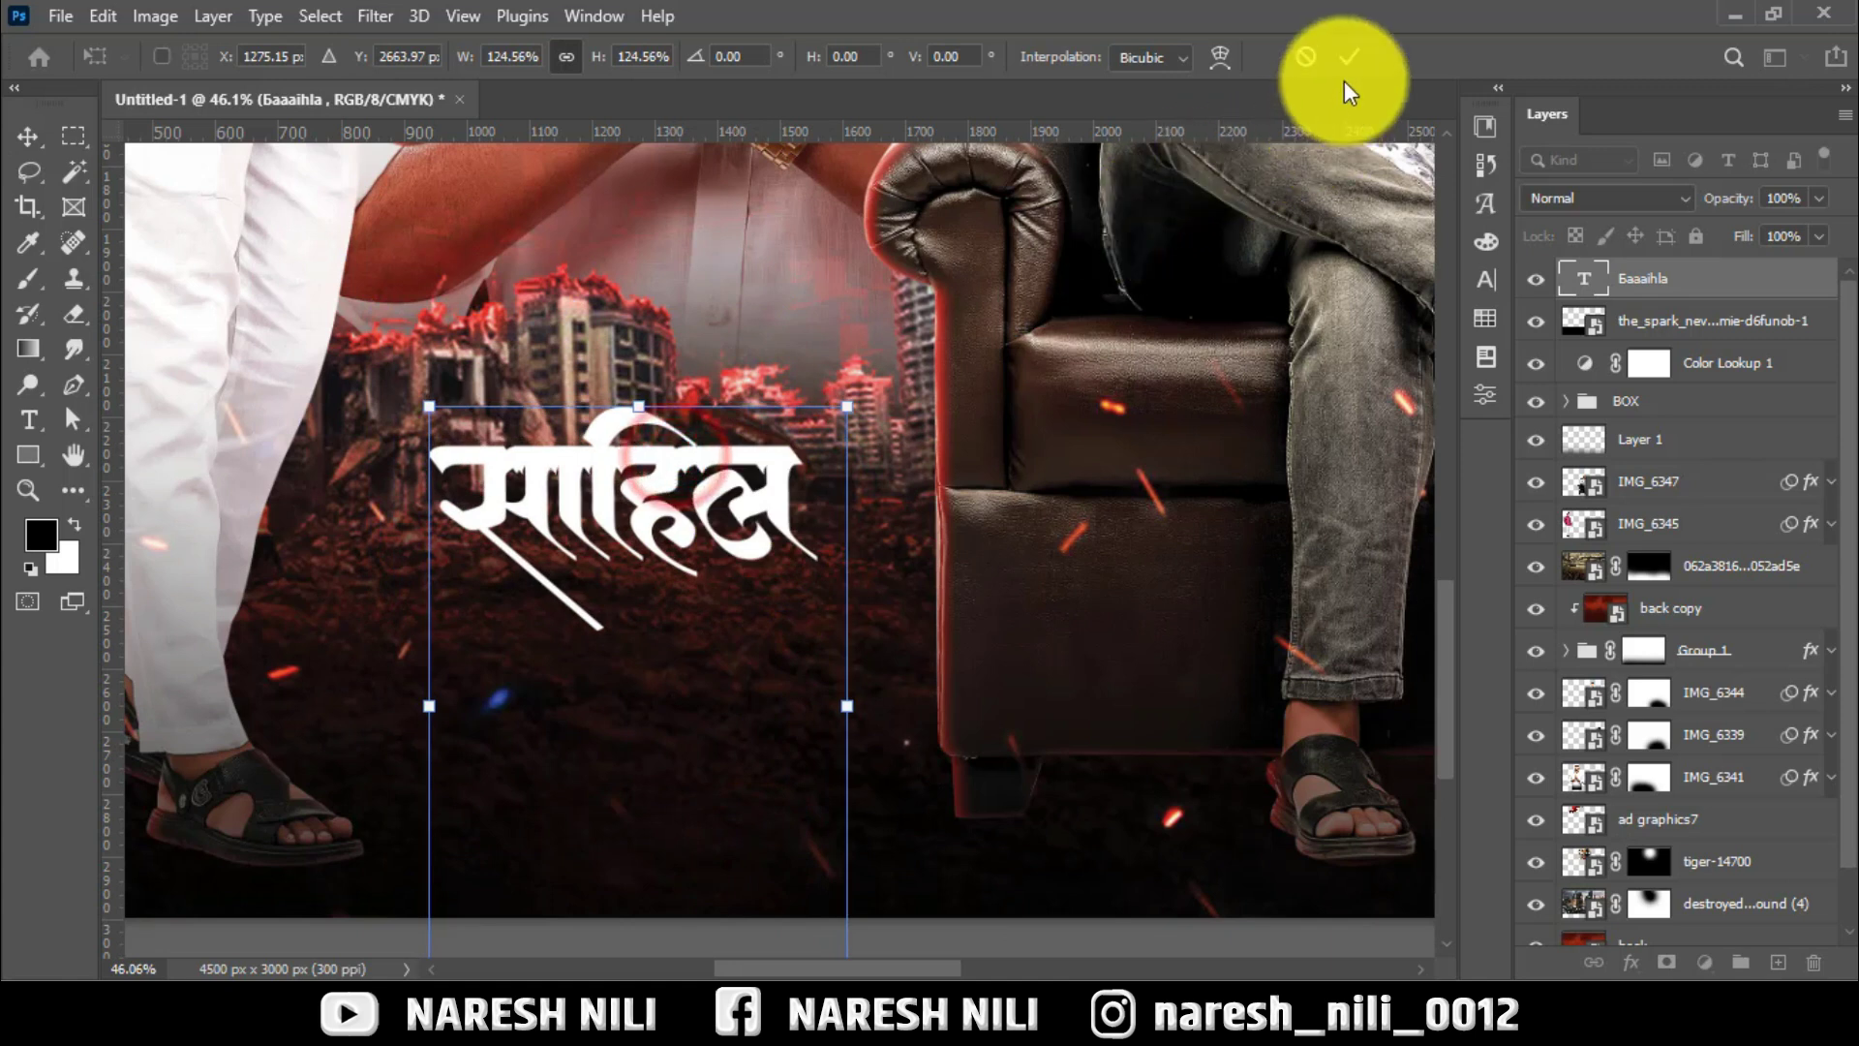
left_click(1348, 56)
Duplicate साहिल to its right and replace the copy's text with भैय्या.
left_click_drag(706, 459, 1065, 465)
left_click(28, 418)
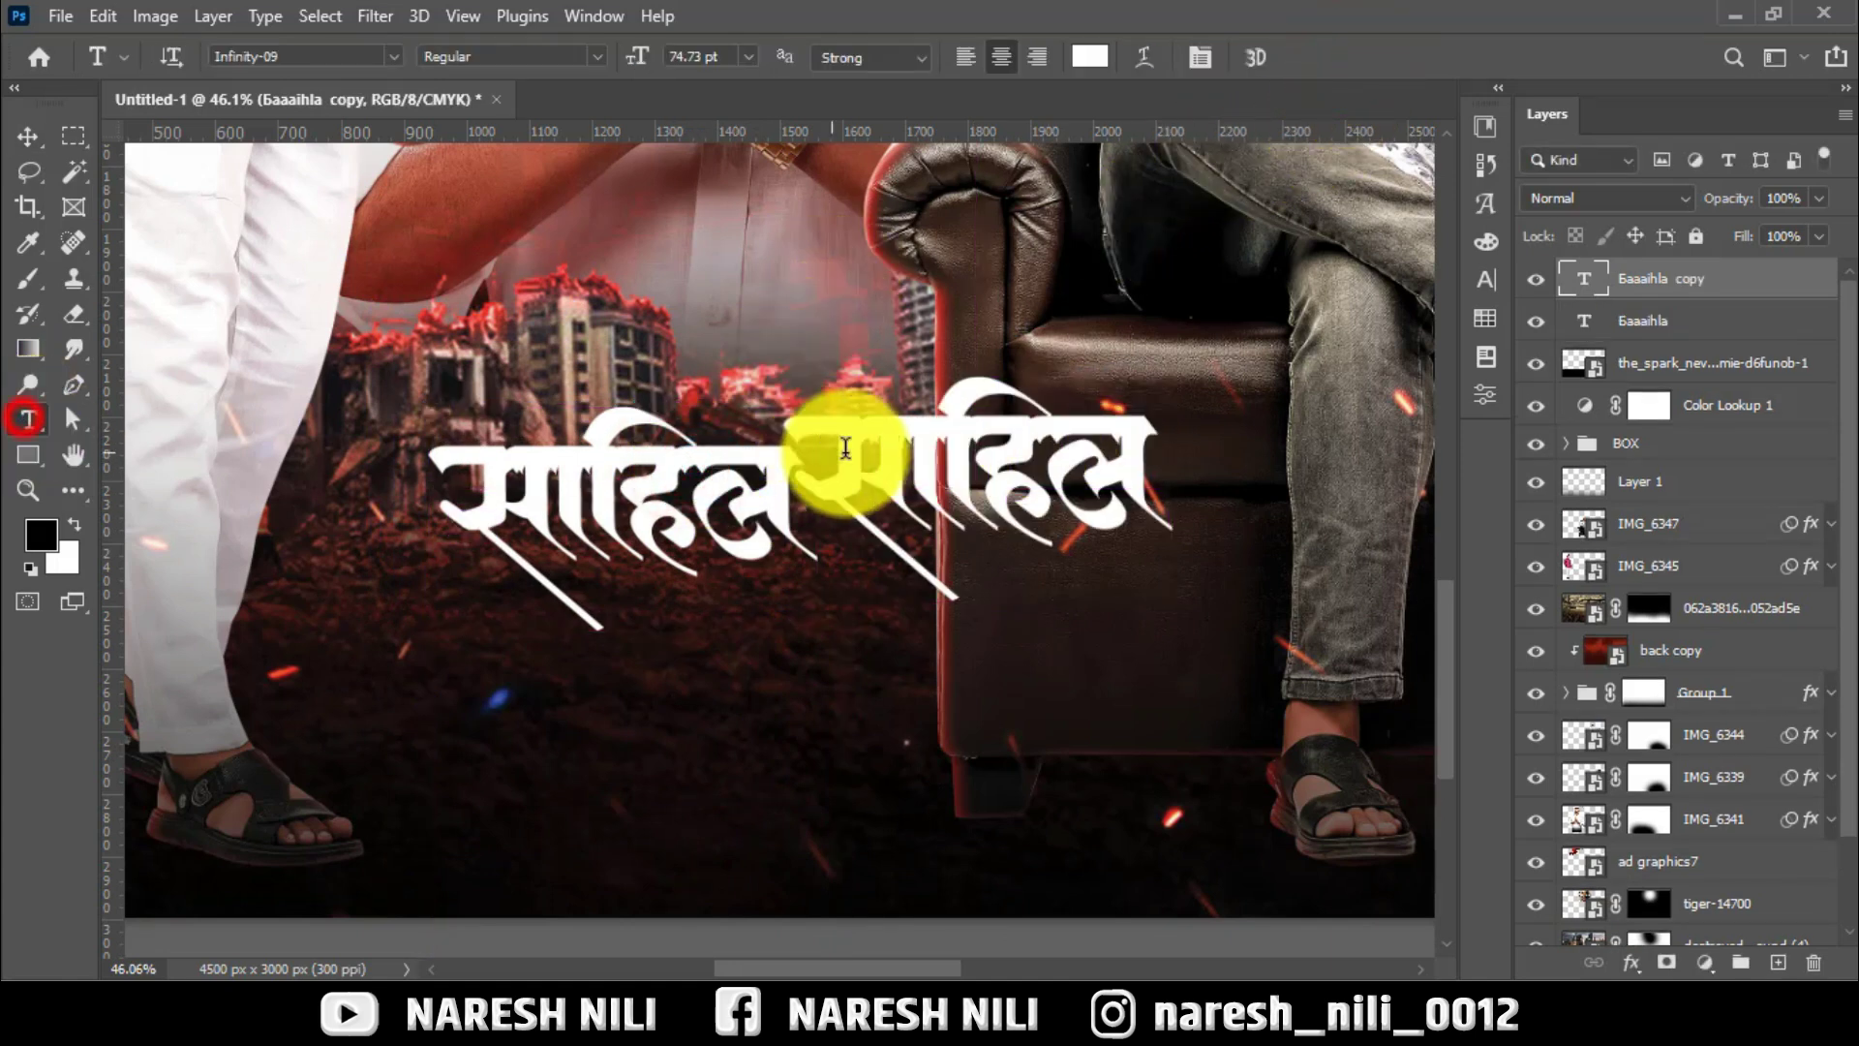
left_click(845, 447)
key("ctrl+v")
left_click_drag(964, 415, 1324, 392)
right_click(1323, 392)
left_click(1352, 451)
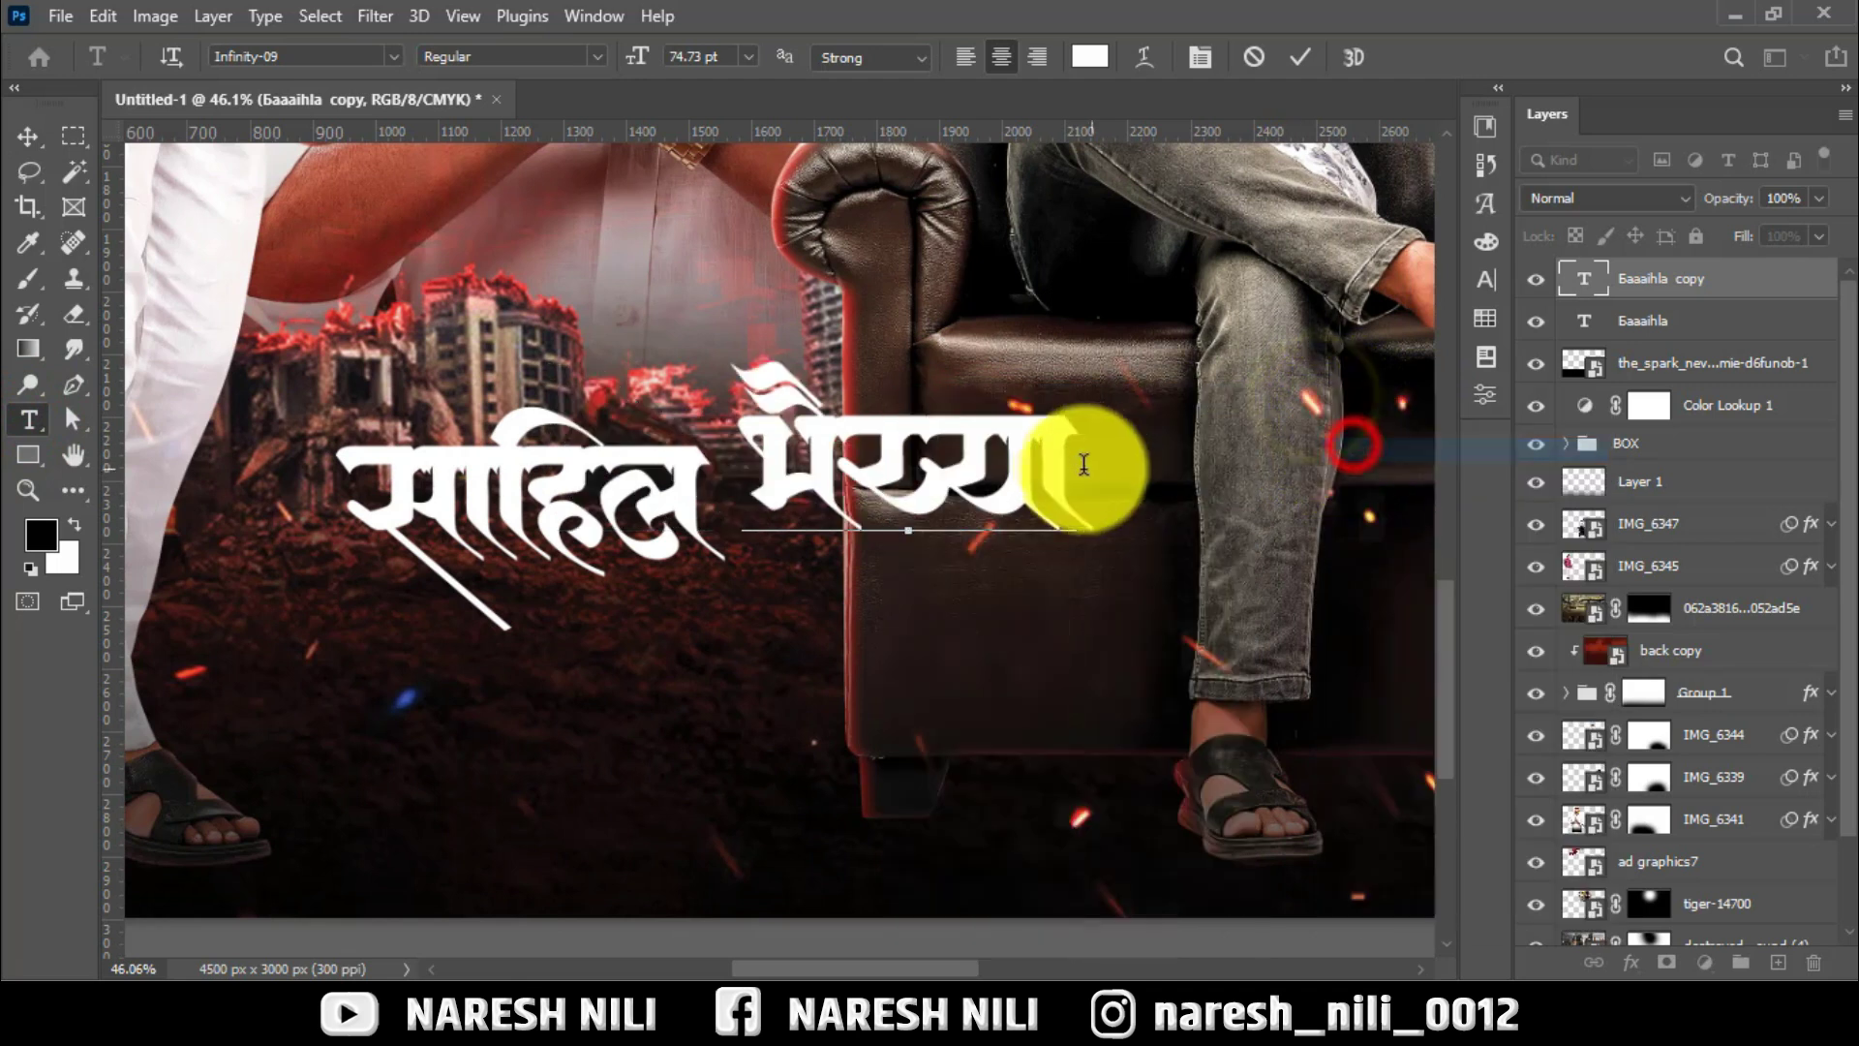
left_click(43, 136)
Shrink भैय्या slightly and place it beside साहिल.
key("ctrl+t")
scroll(774, 503, "down", 2)
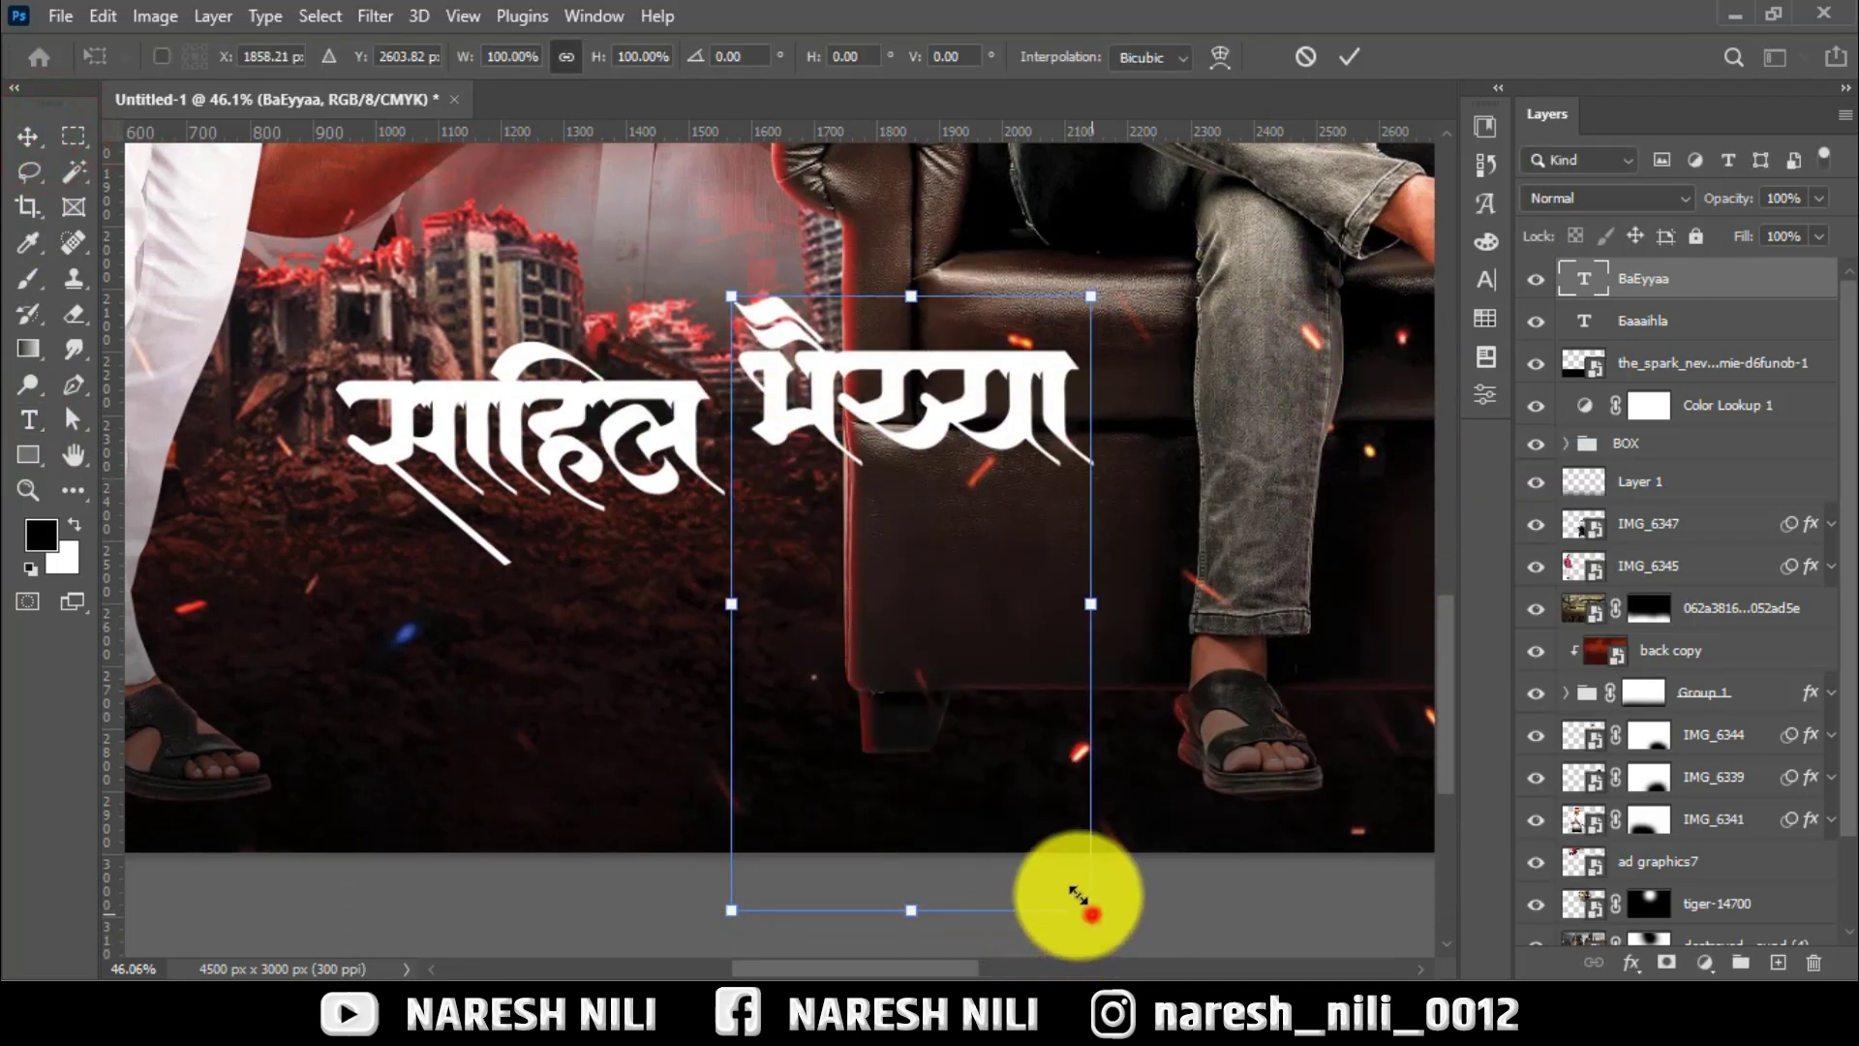
left_click_drag(1091, 910, 1048, 832)
left_click(1348, 56)
left_click_drag(996, 352, 945, 366)
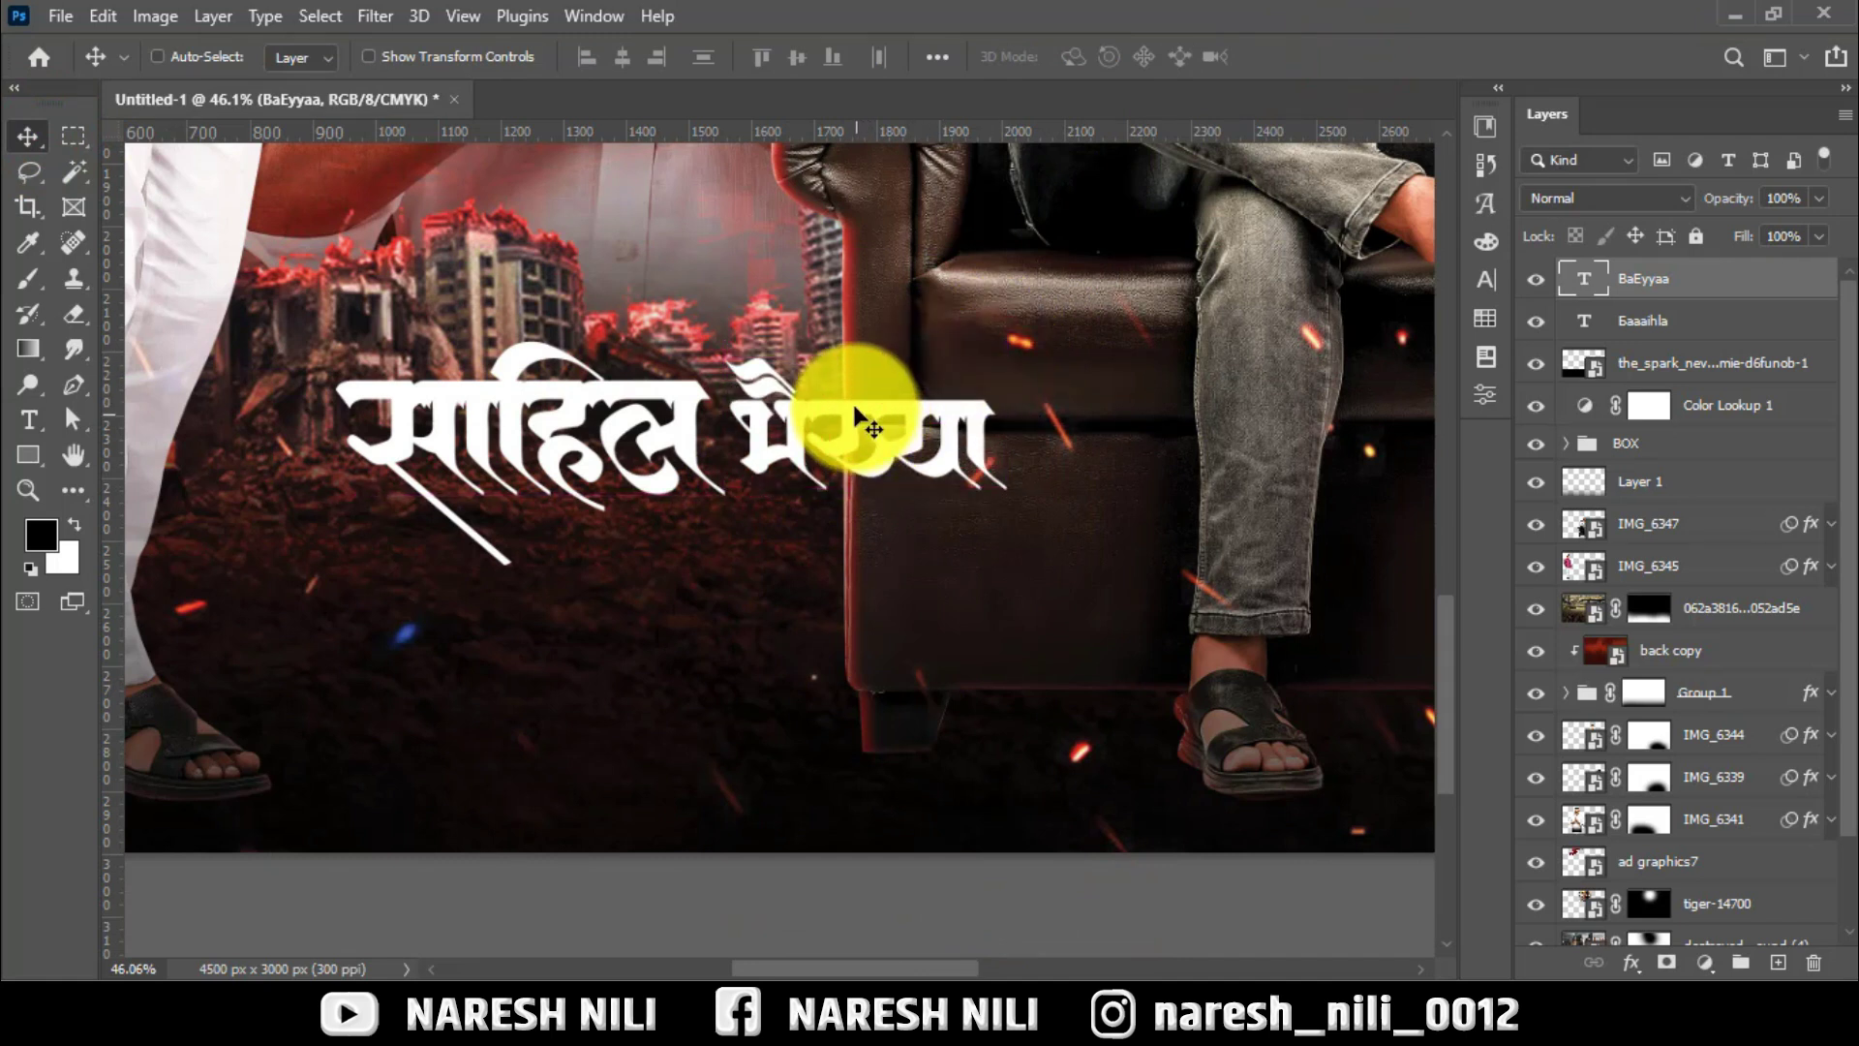
Duplicate भैय्या below the first line and retype it as घाडगे.
left_click_drag(855, 416, 788, 540)
left_click(29, 419)
double_click(790, 629)
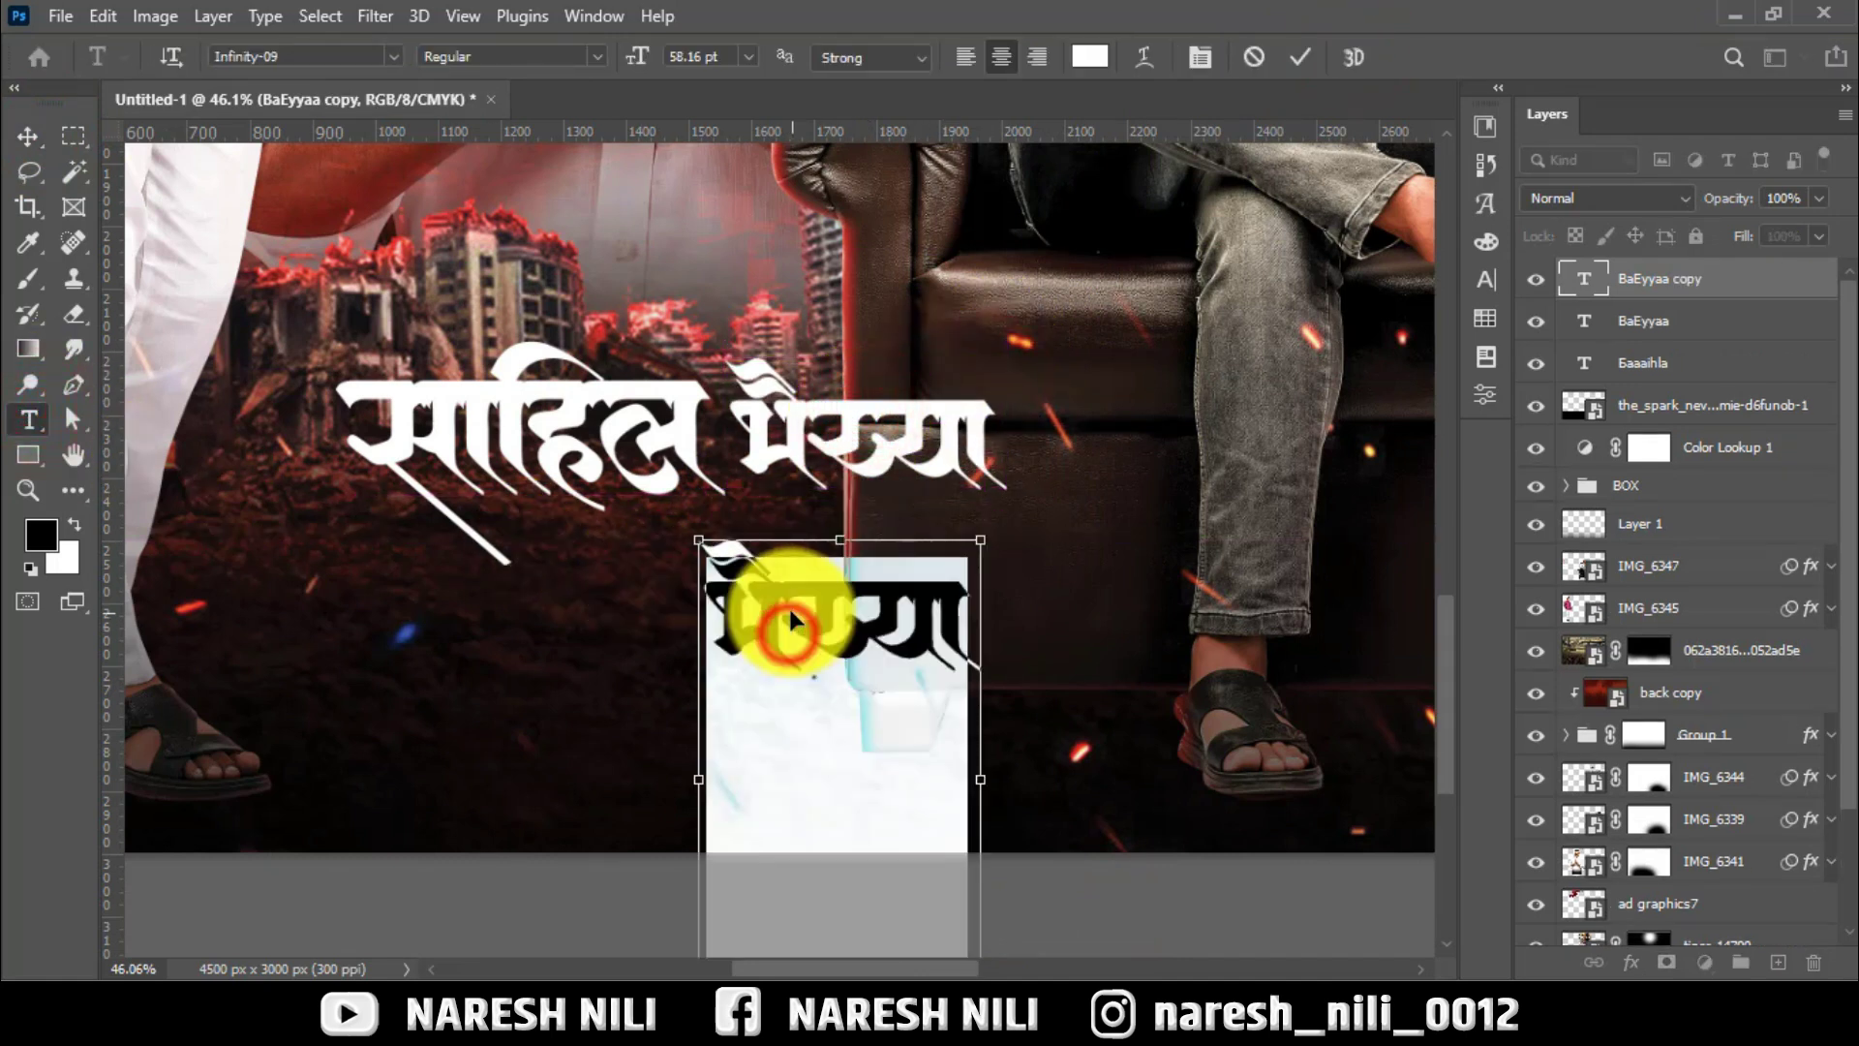
type("GaaDgae")
left_click(27, 136)
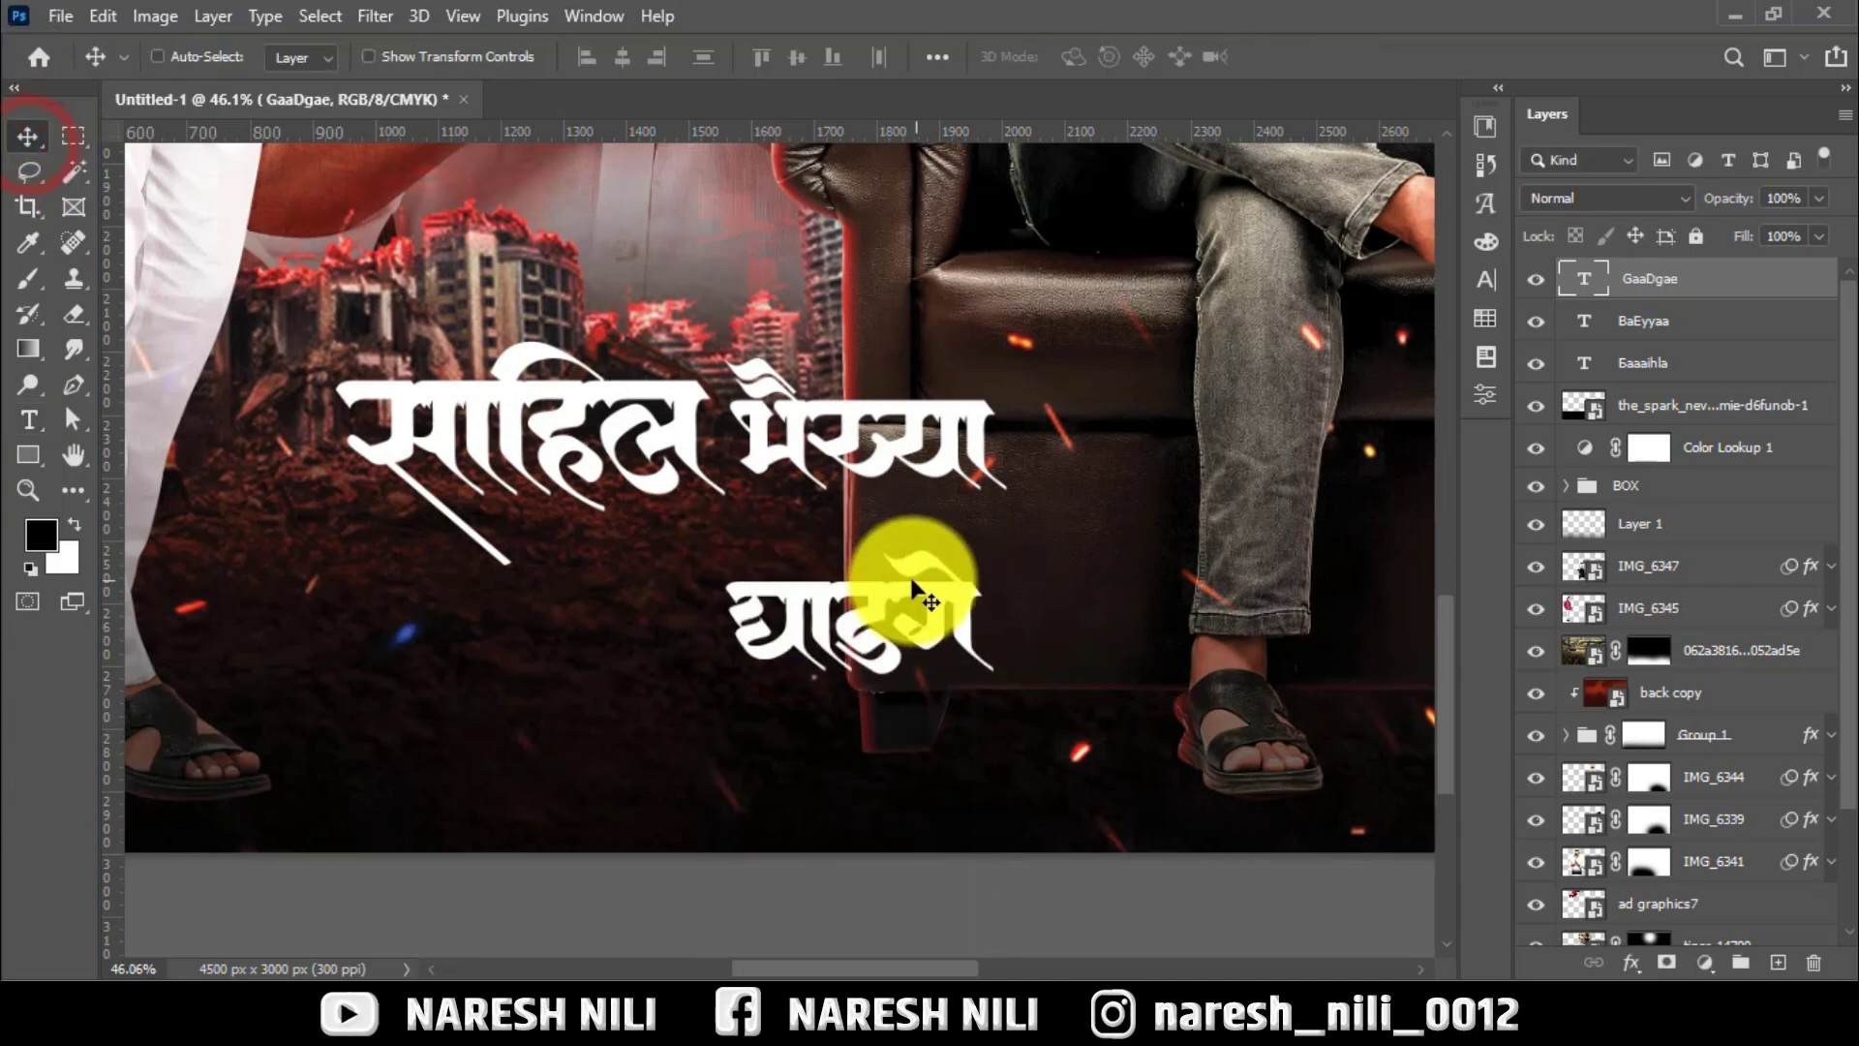
key("ctrl+minus")
key("ctrl+t")
left_click_drag(956, 871, 959, 859)
left_click(1353, 56)
scroll(852, 561, "up", 3)
left_click_drag(852, 581, 738, 567)
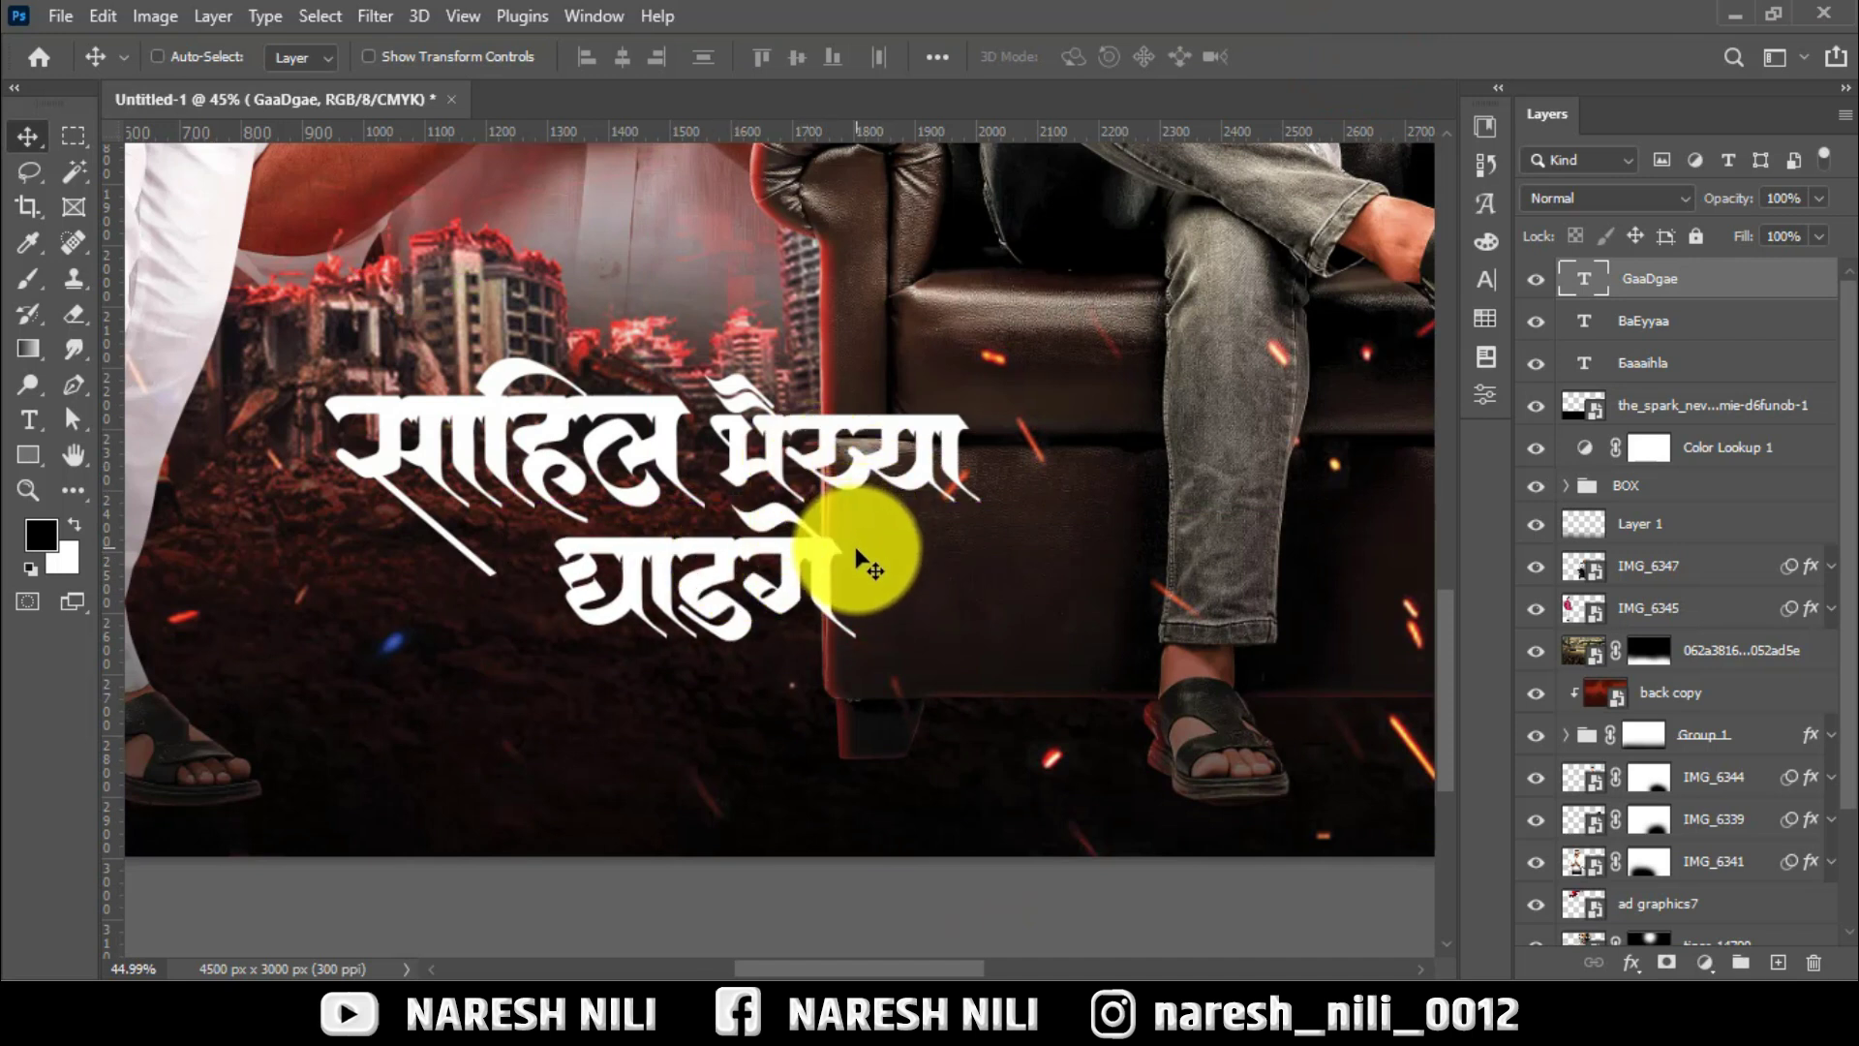
left_click_drag(801, 571, 825, 569)
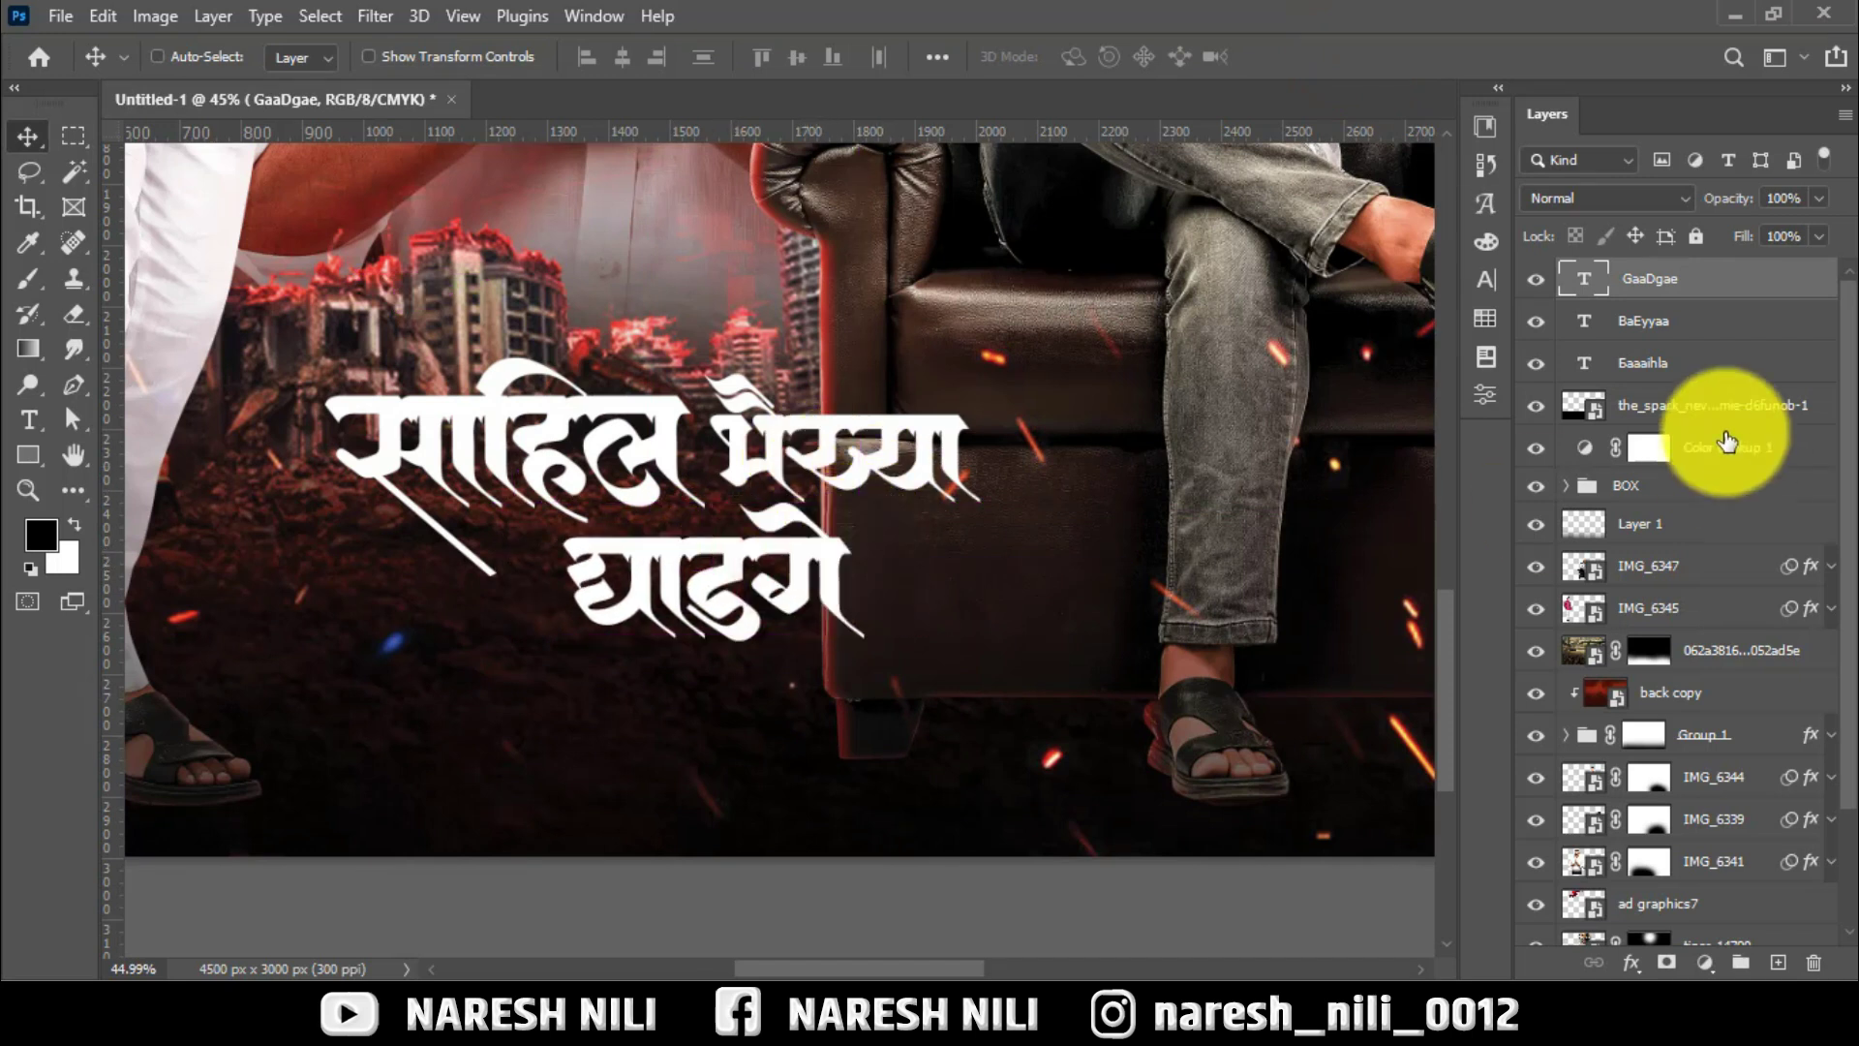
Scale up the three title text layers together and slant them so the right side rises.
left_click(1646, 359, "shift")
left_click(1593, 961)
key("ctrl+0")
key("ctrl+t")
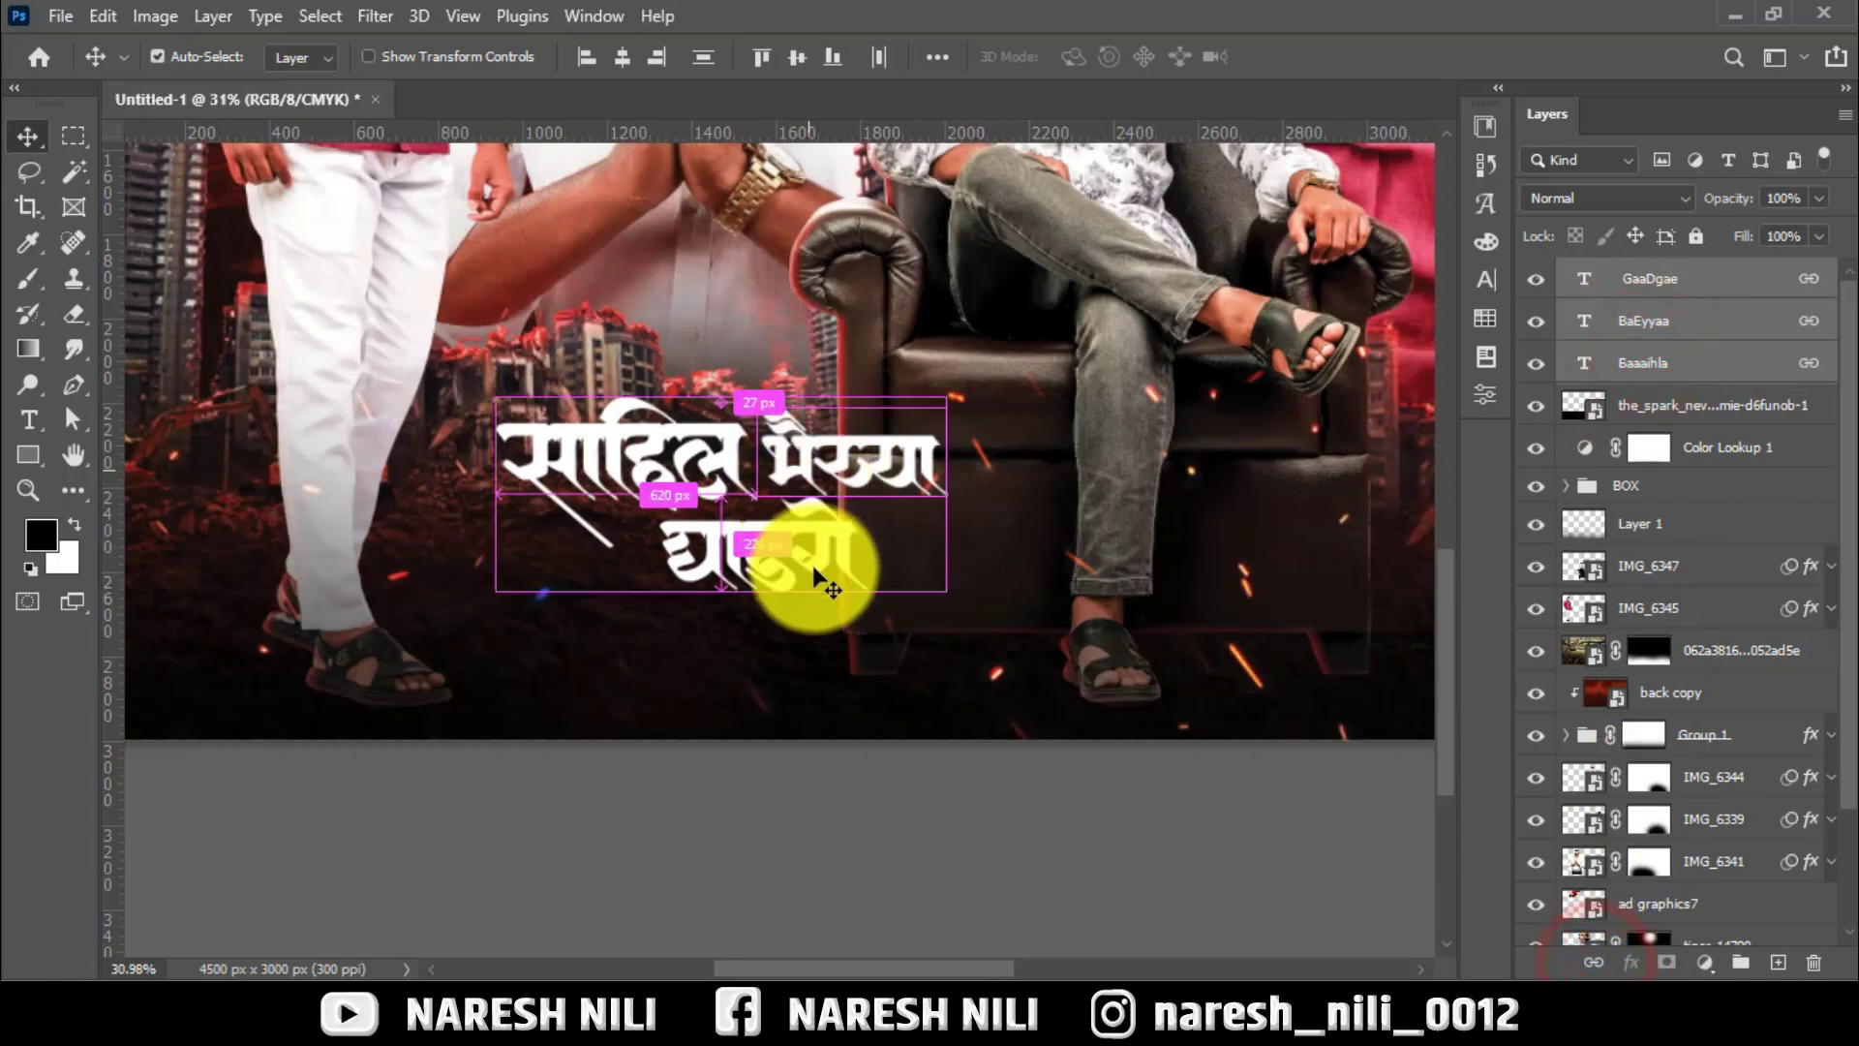
left_click_drag(944, 494, 941, 469)
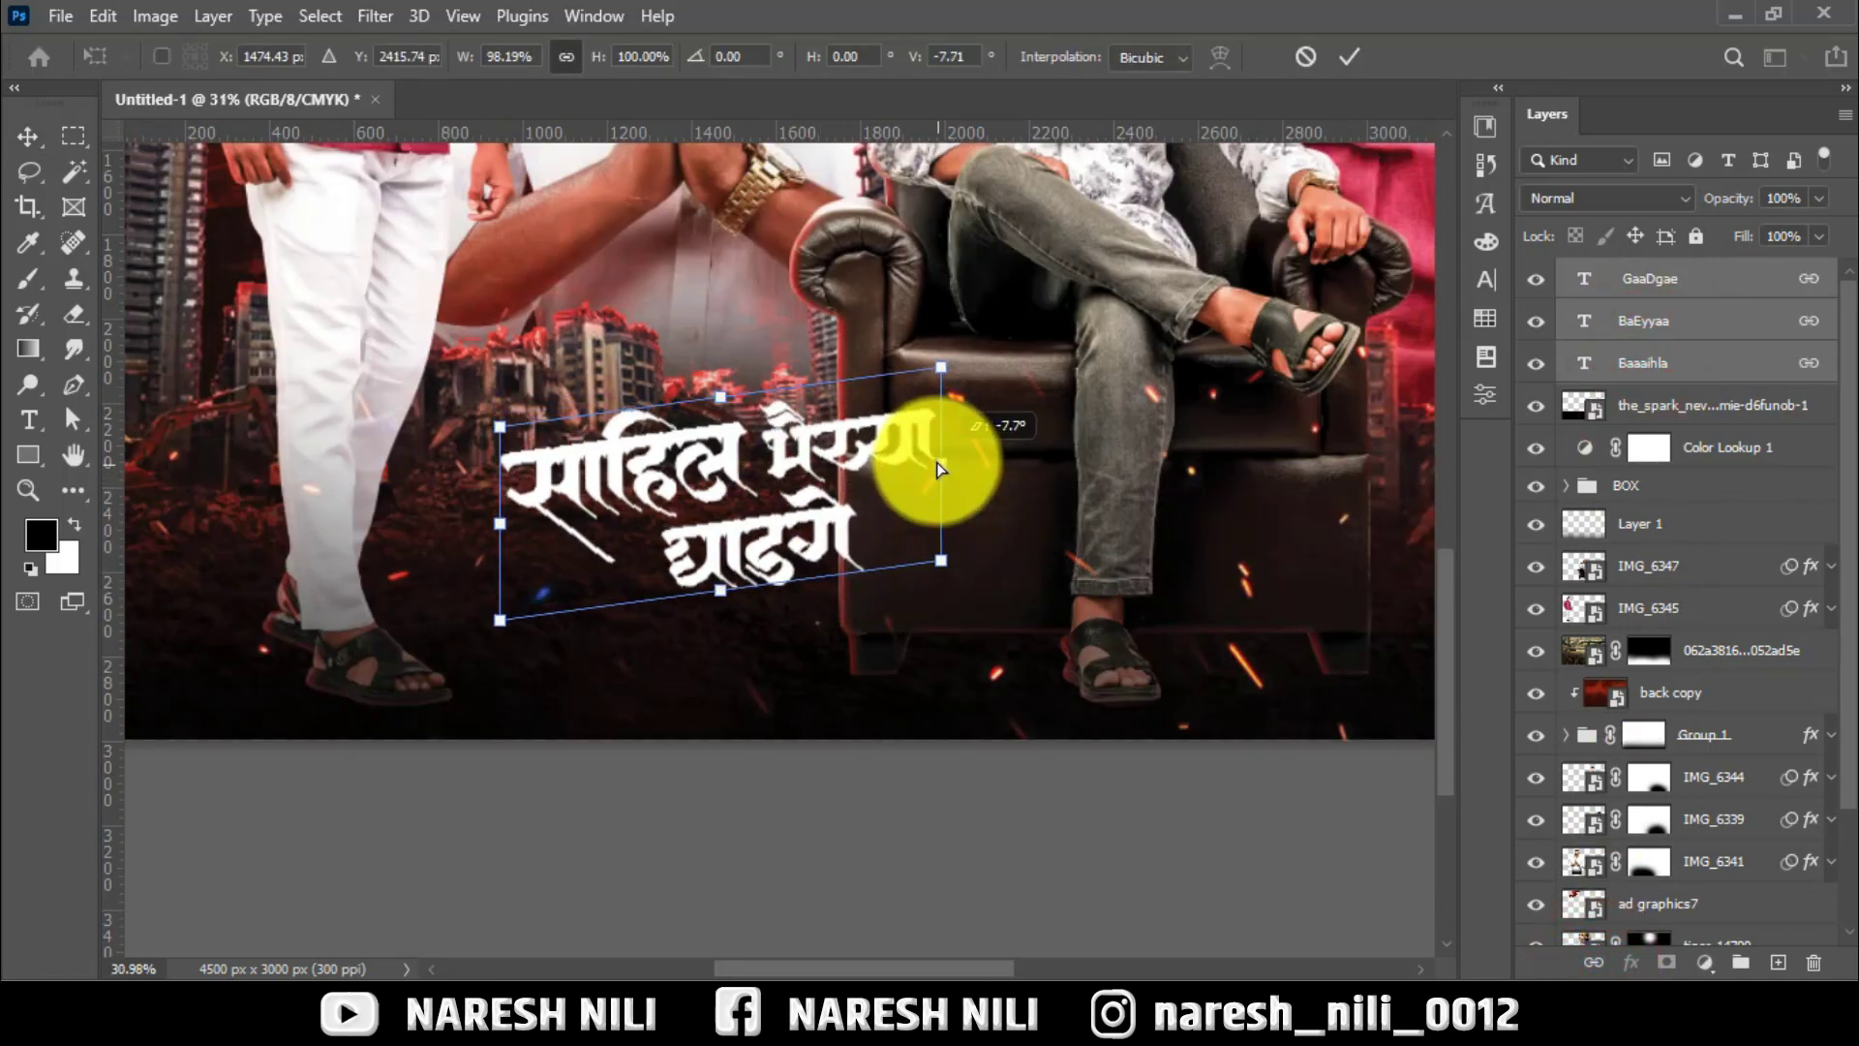
left_click_drag(947, 559, 997, 571)
left_click(1348, 56)
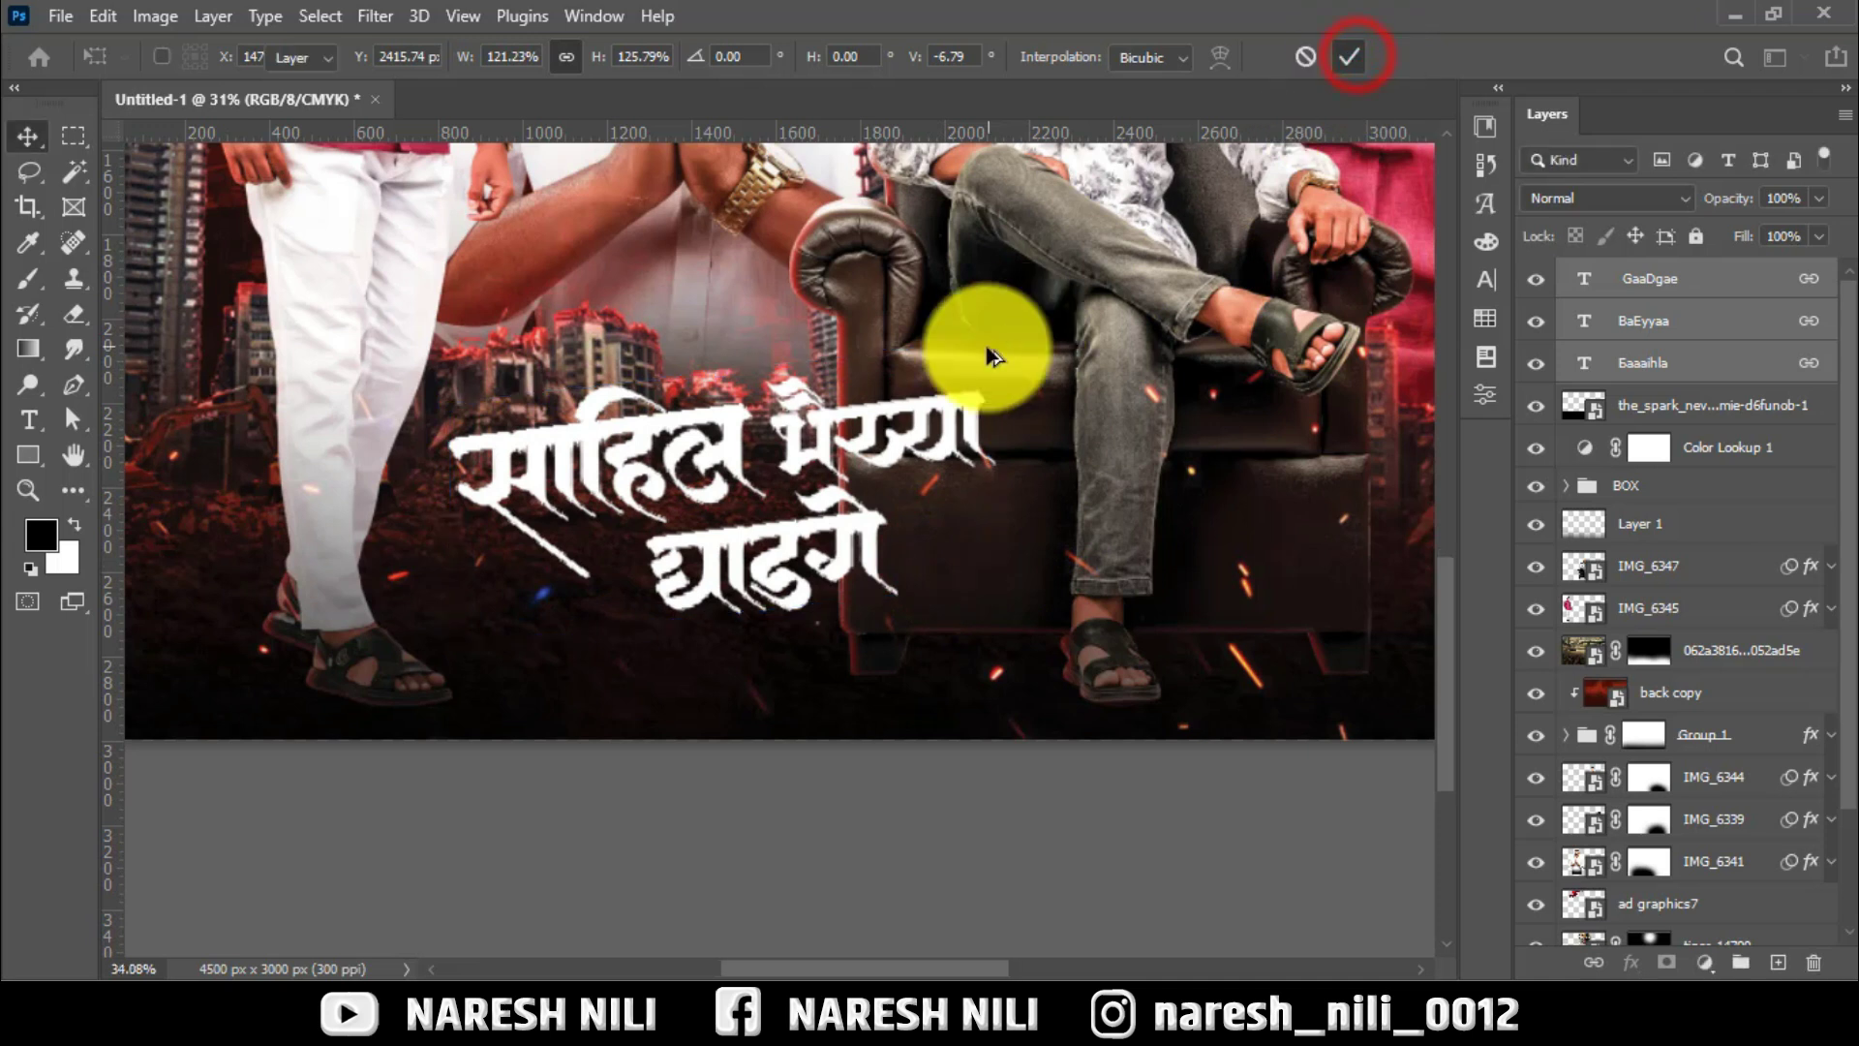
Group the three title layers into one group.
scroll(995, 331, "up", 1)
left_click(1740, 961)
left_click(1678, 276)
type("NAMNE")
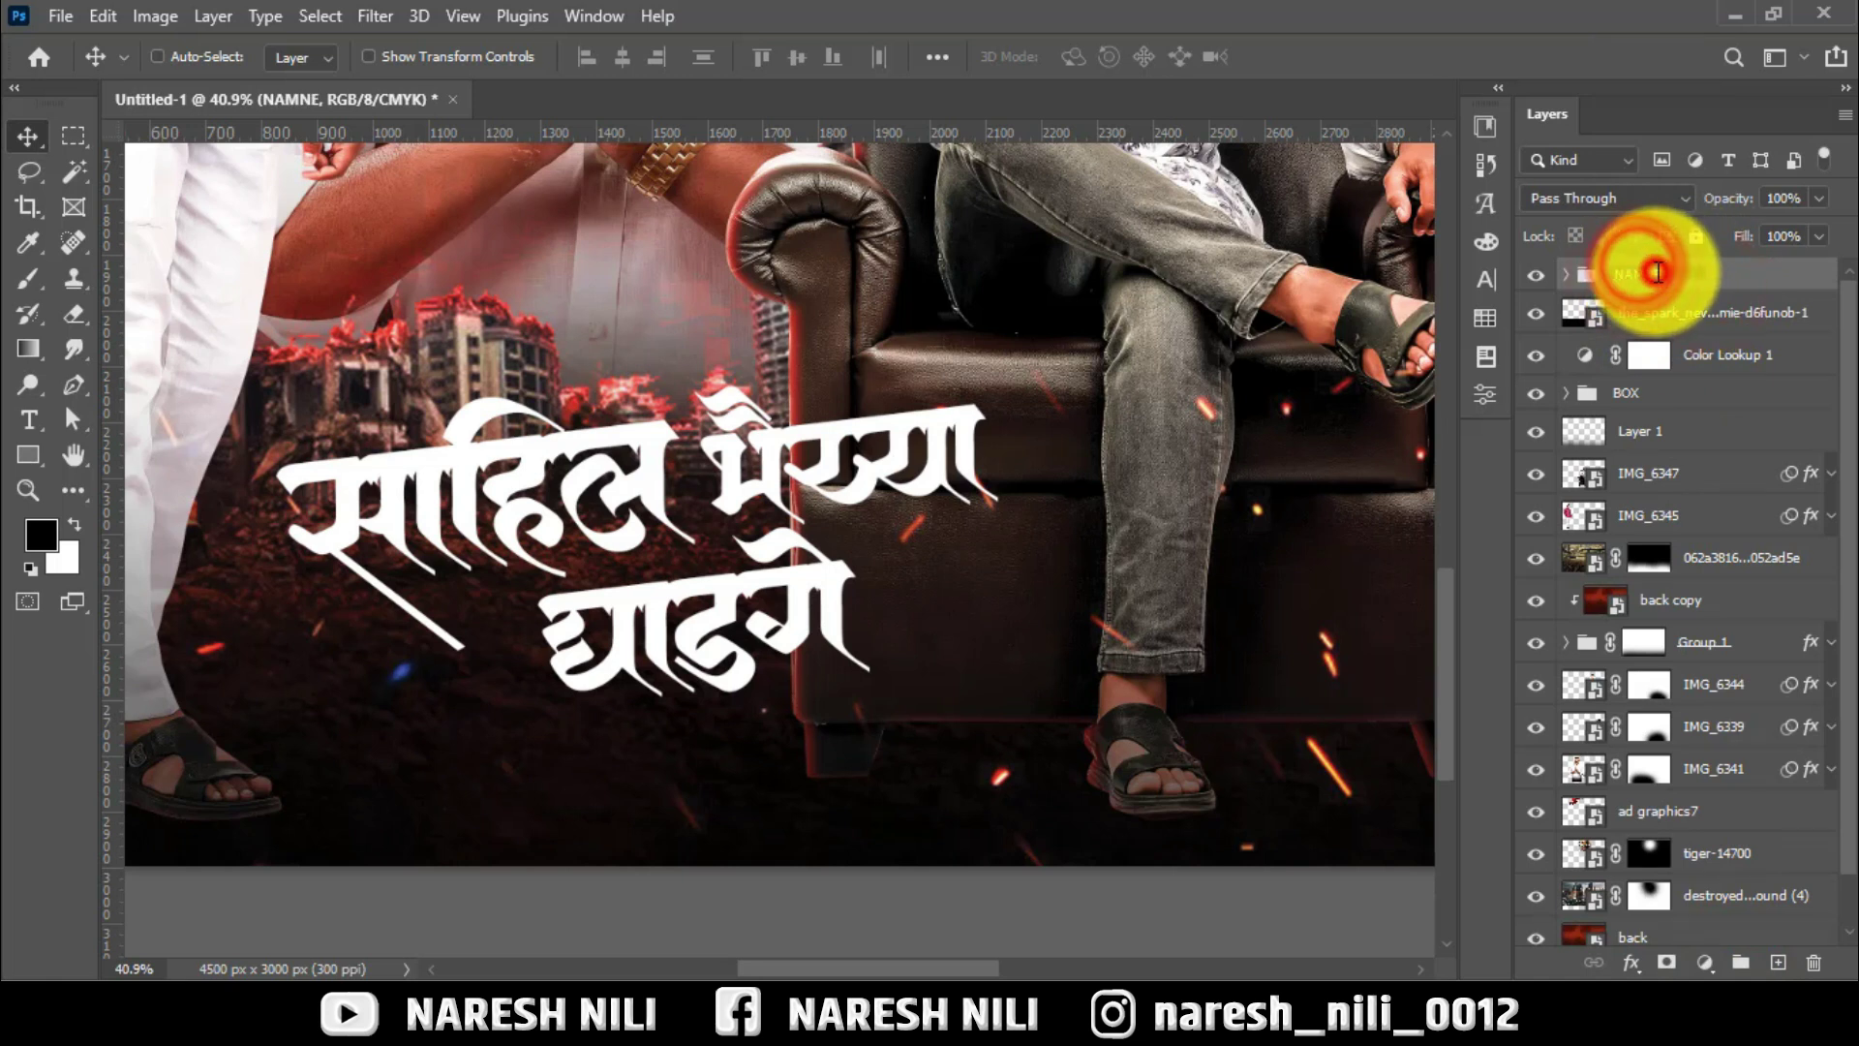
Apply the gold preset style to the NAME group from Layer Style's Styles list.
right_click(1687, 278)
left_click(1704, 276)
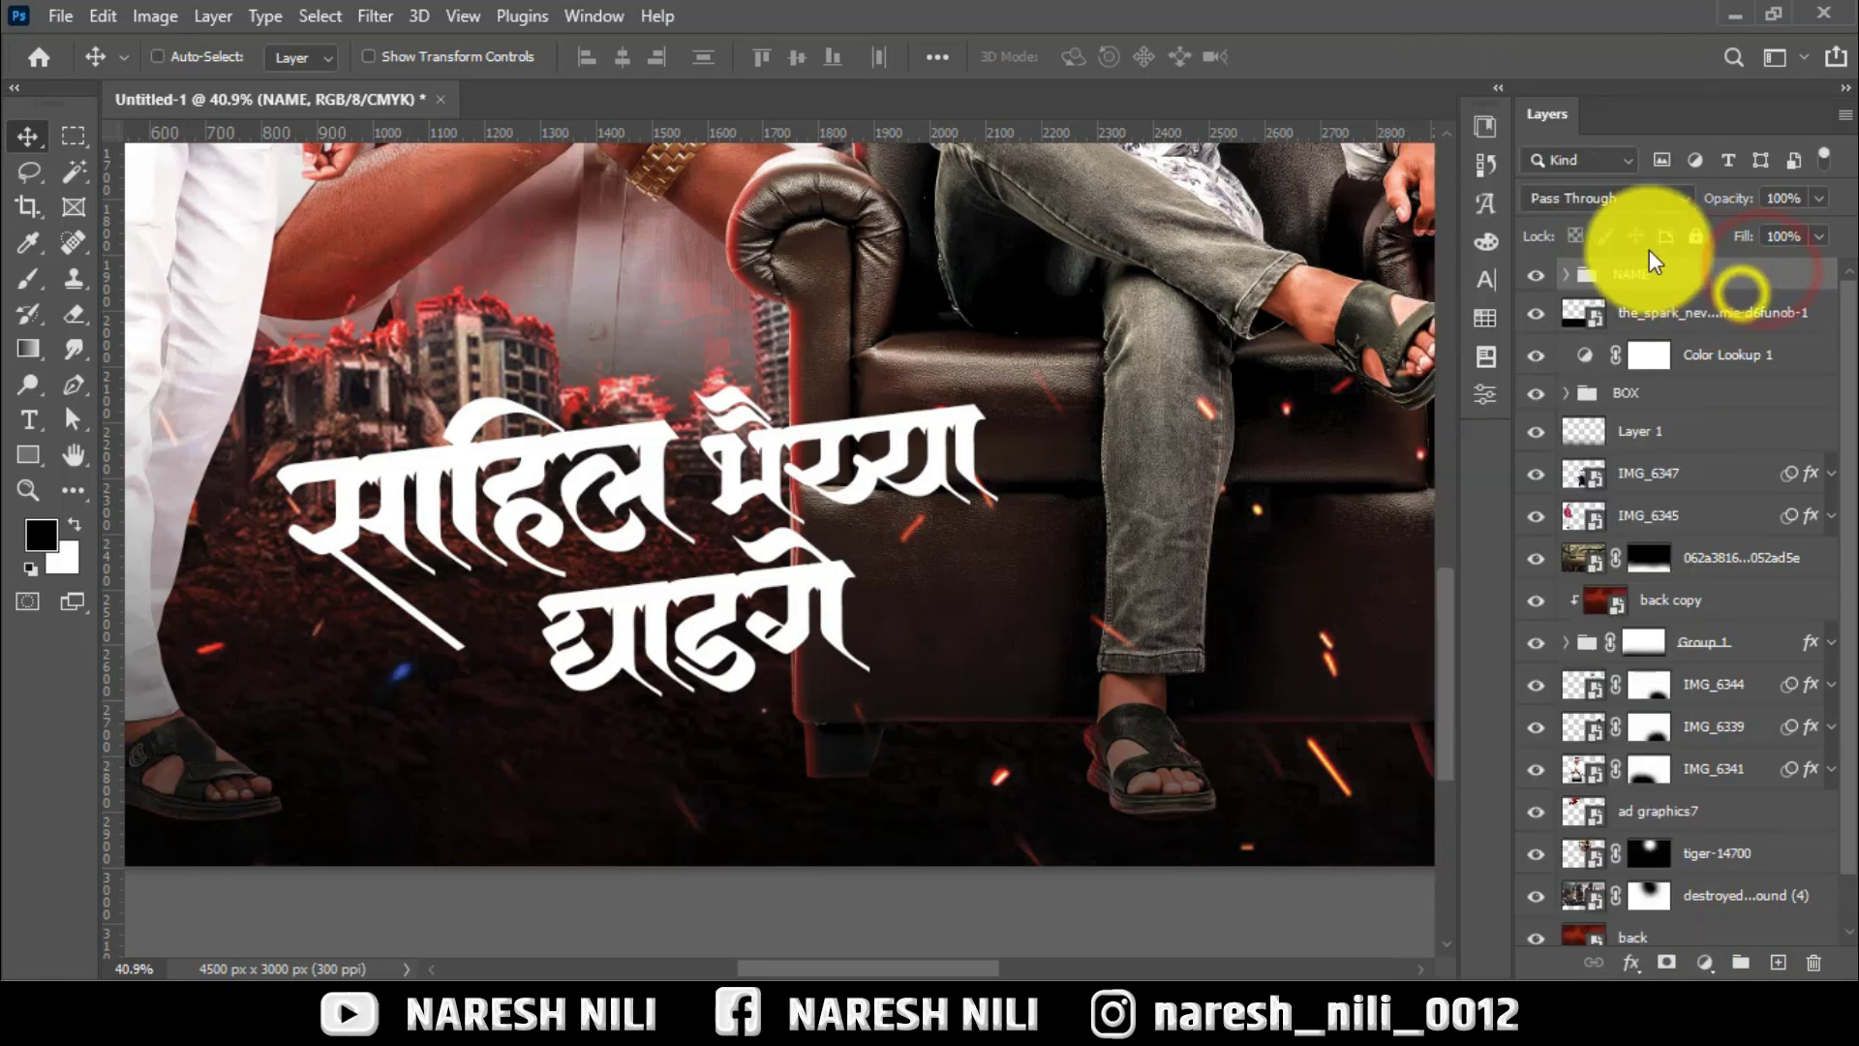
right_click(1680, 281)
left_click(1491, 39)
left_click(925, 368)
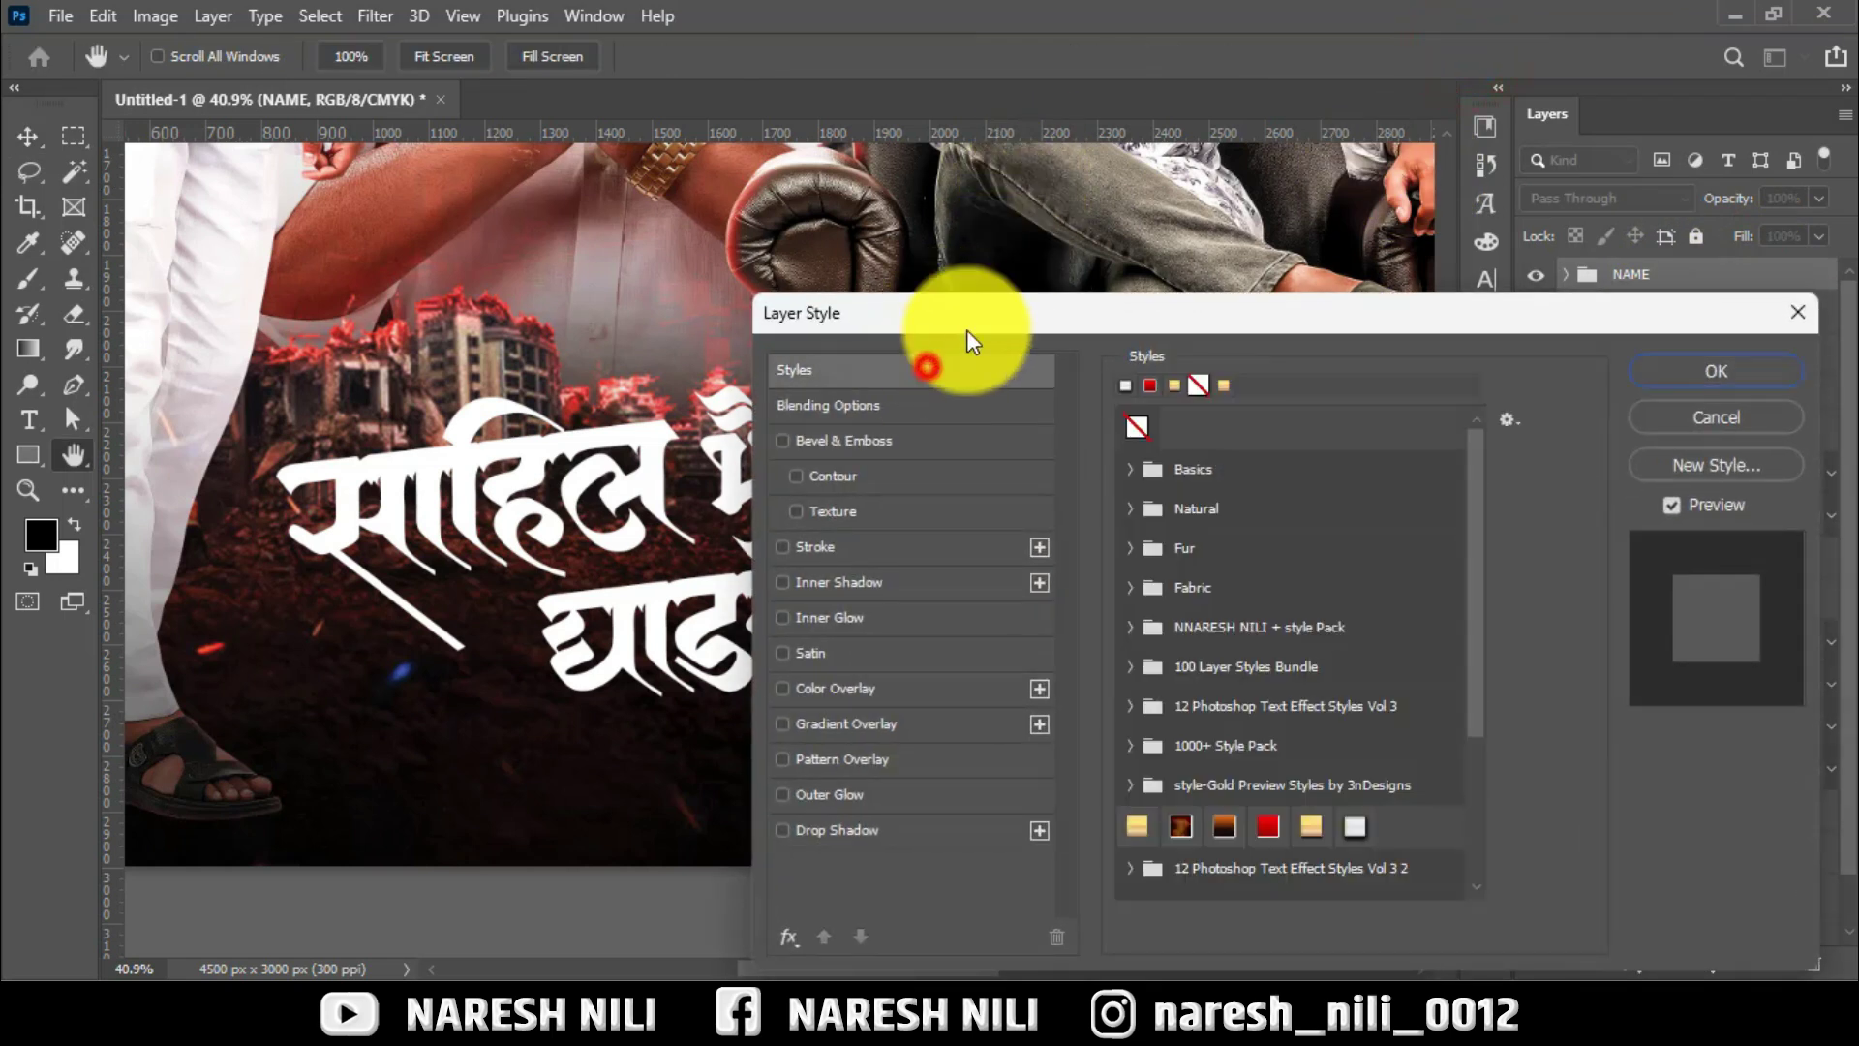
left_click_drag(982, 306, 1018, 107)
left_click(1345, 618)
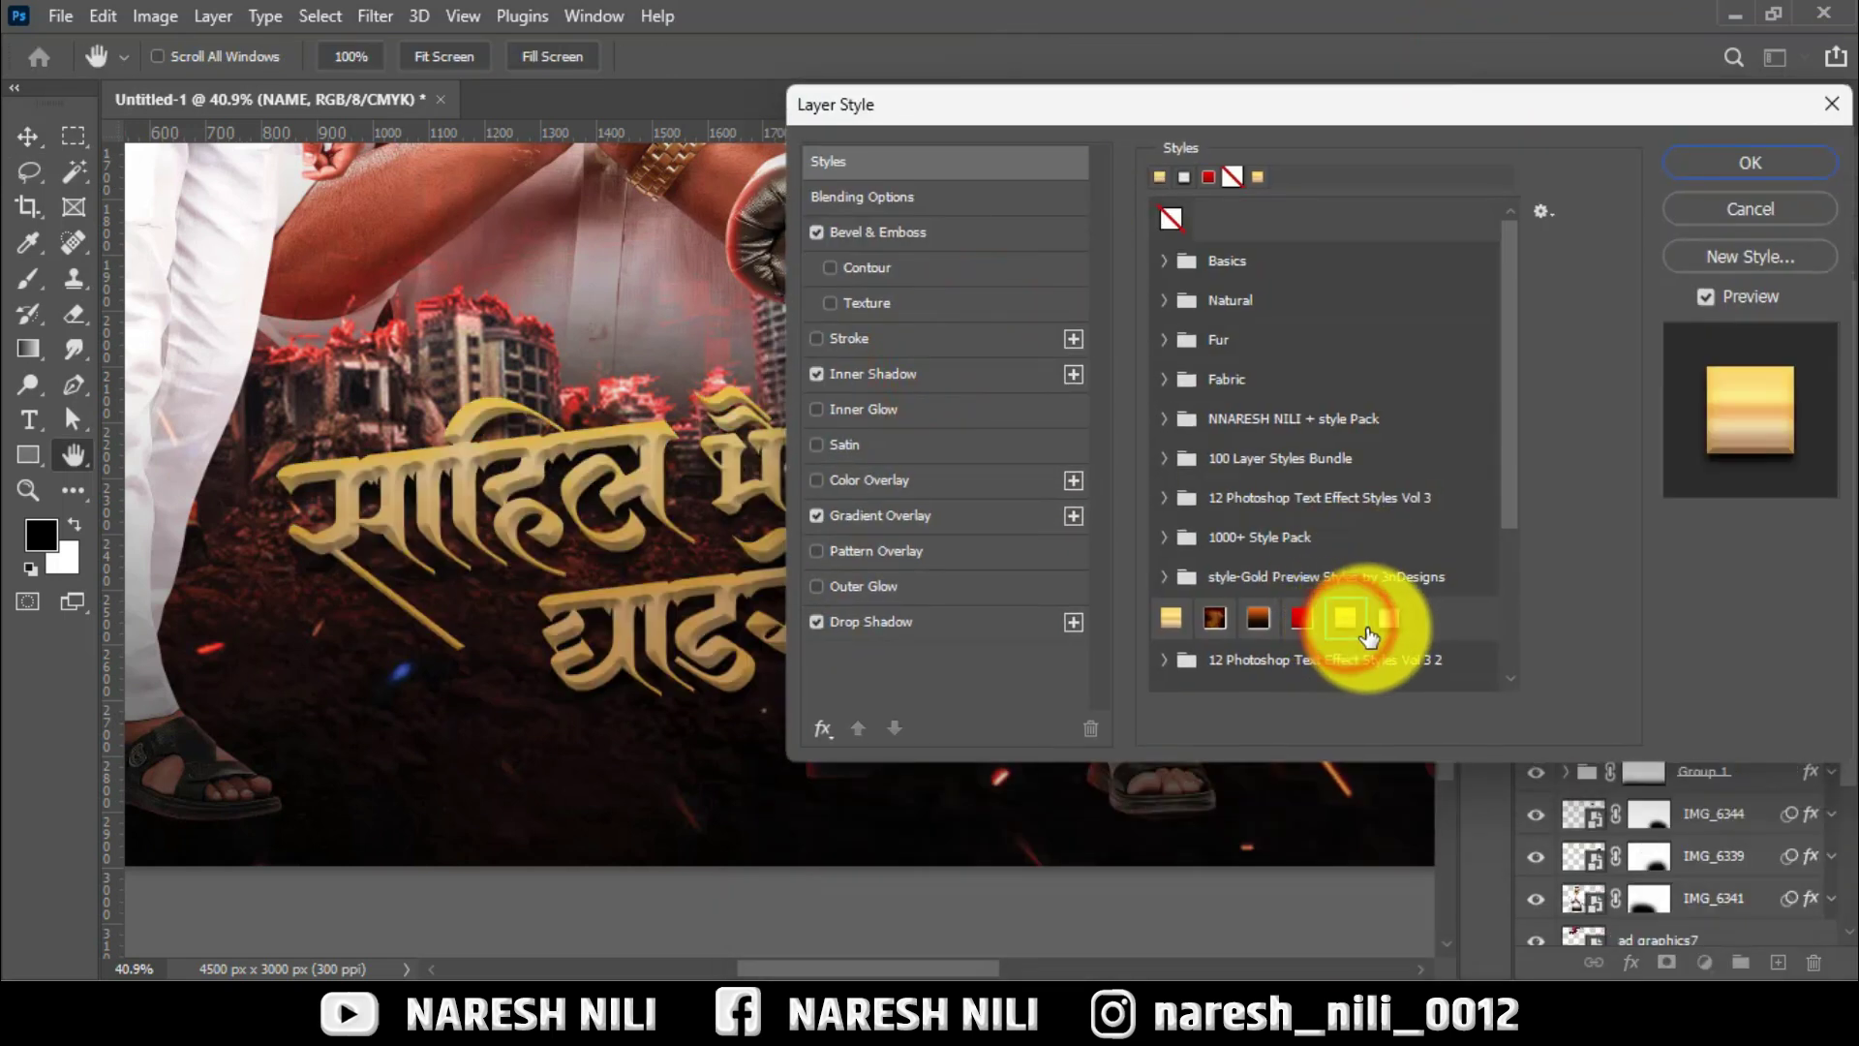
left_click(1171, 618)
left_click(1345, 618)
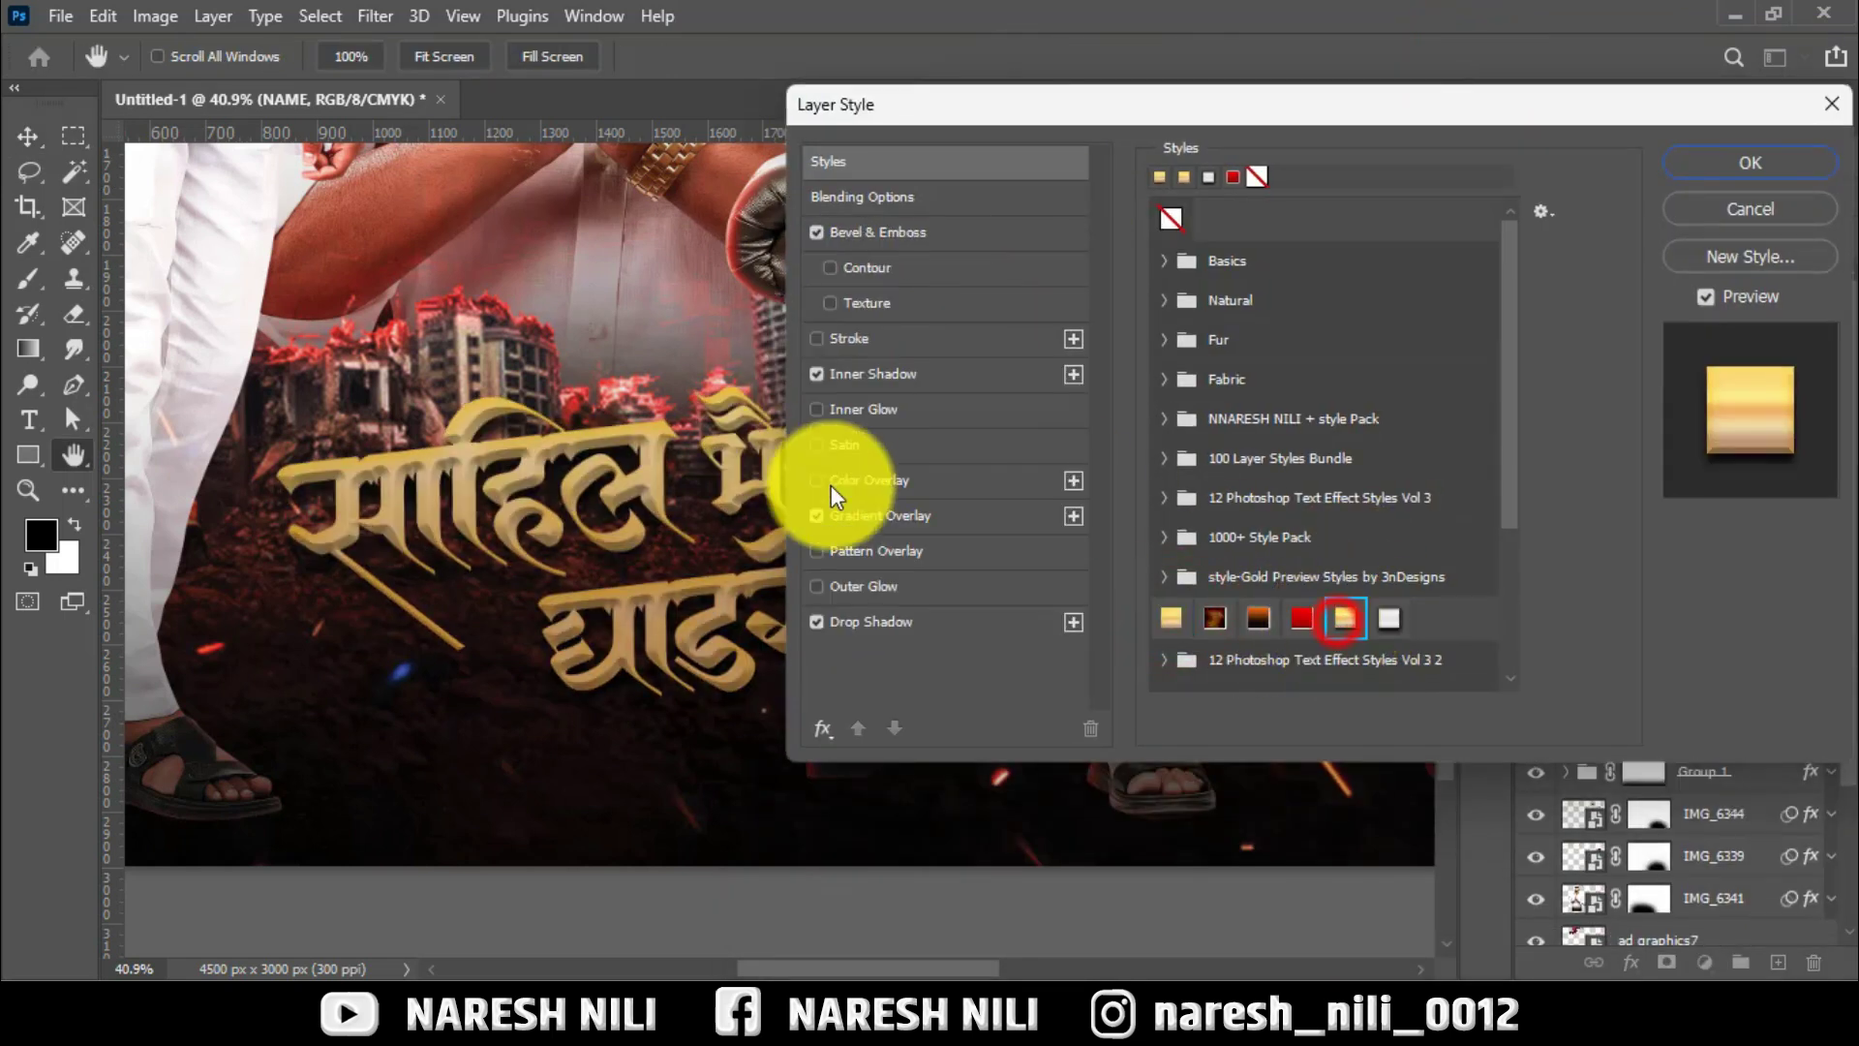
Turn off Color Overlay and set the Gradient Overlay scale to 132%.
left_click(905, 479)
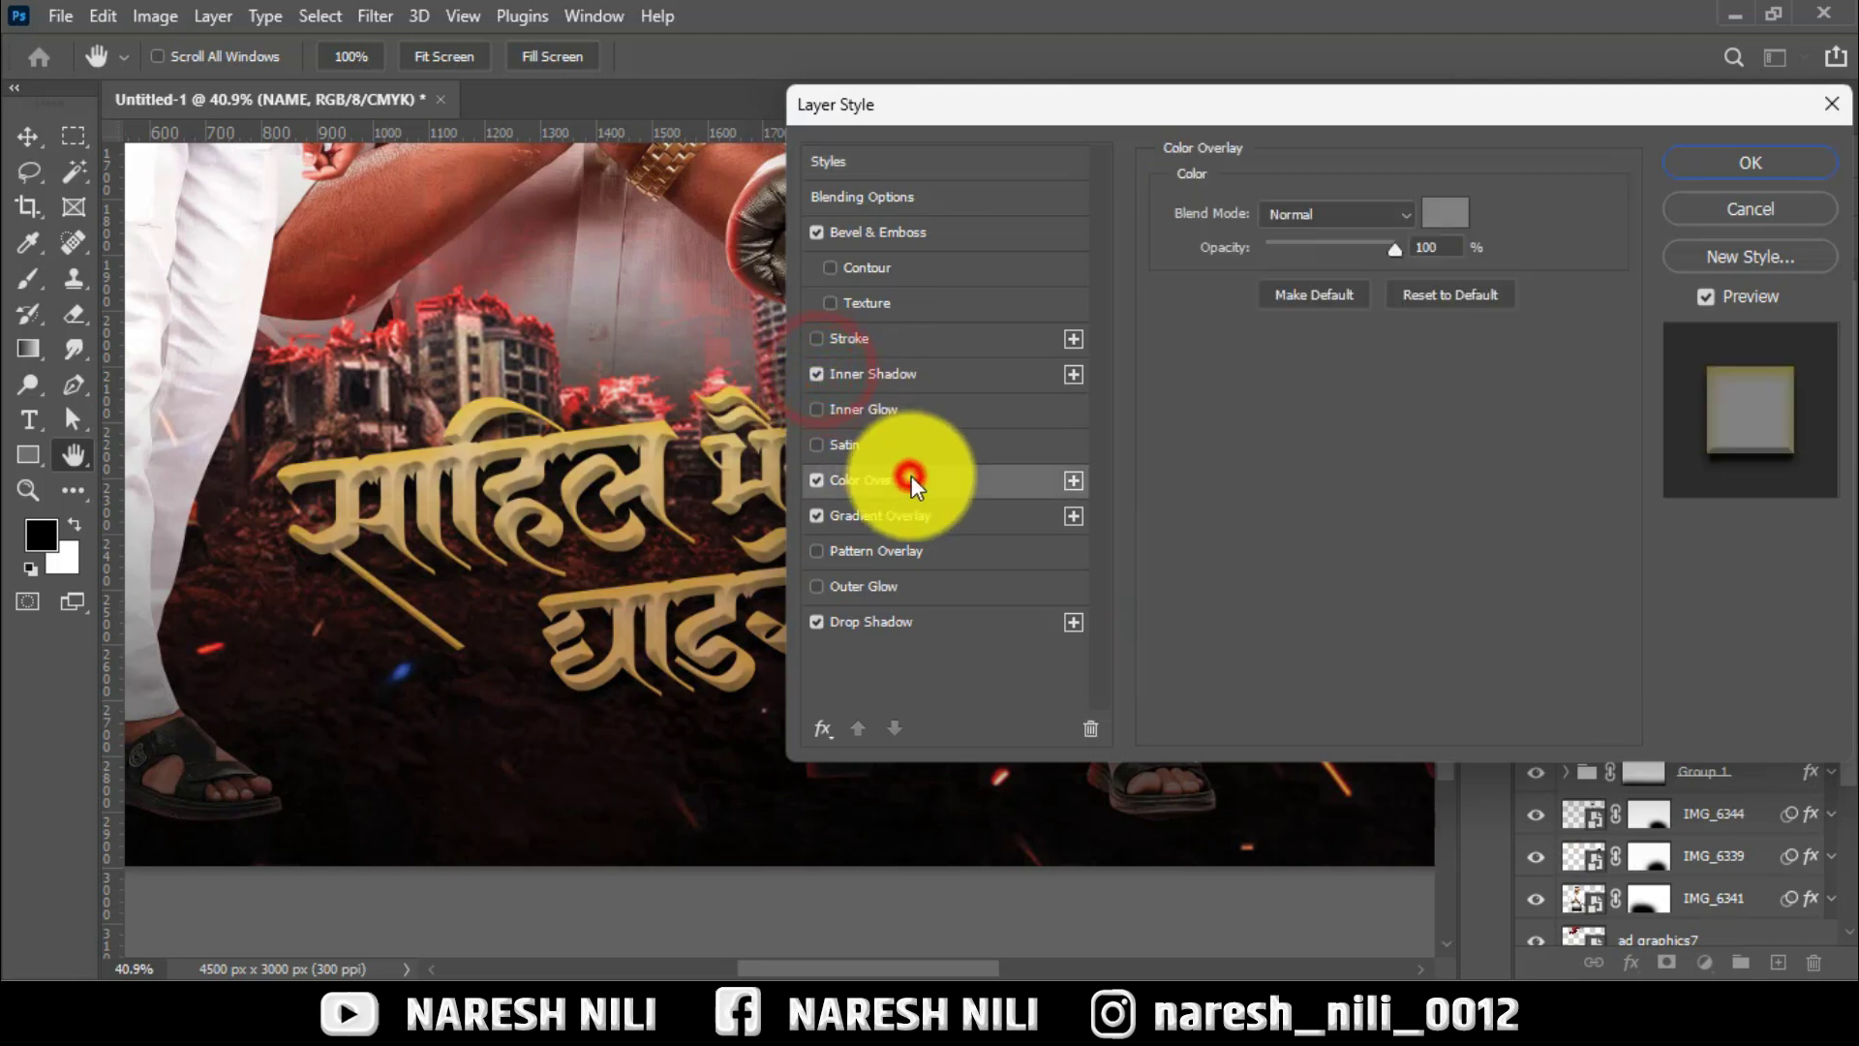
left_click(822, 479)
left_click(954, 516)
left_click_drag(1351, 392, 1397, 397)
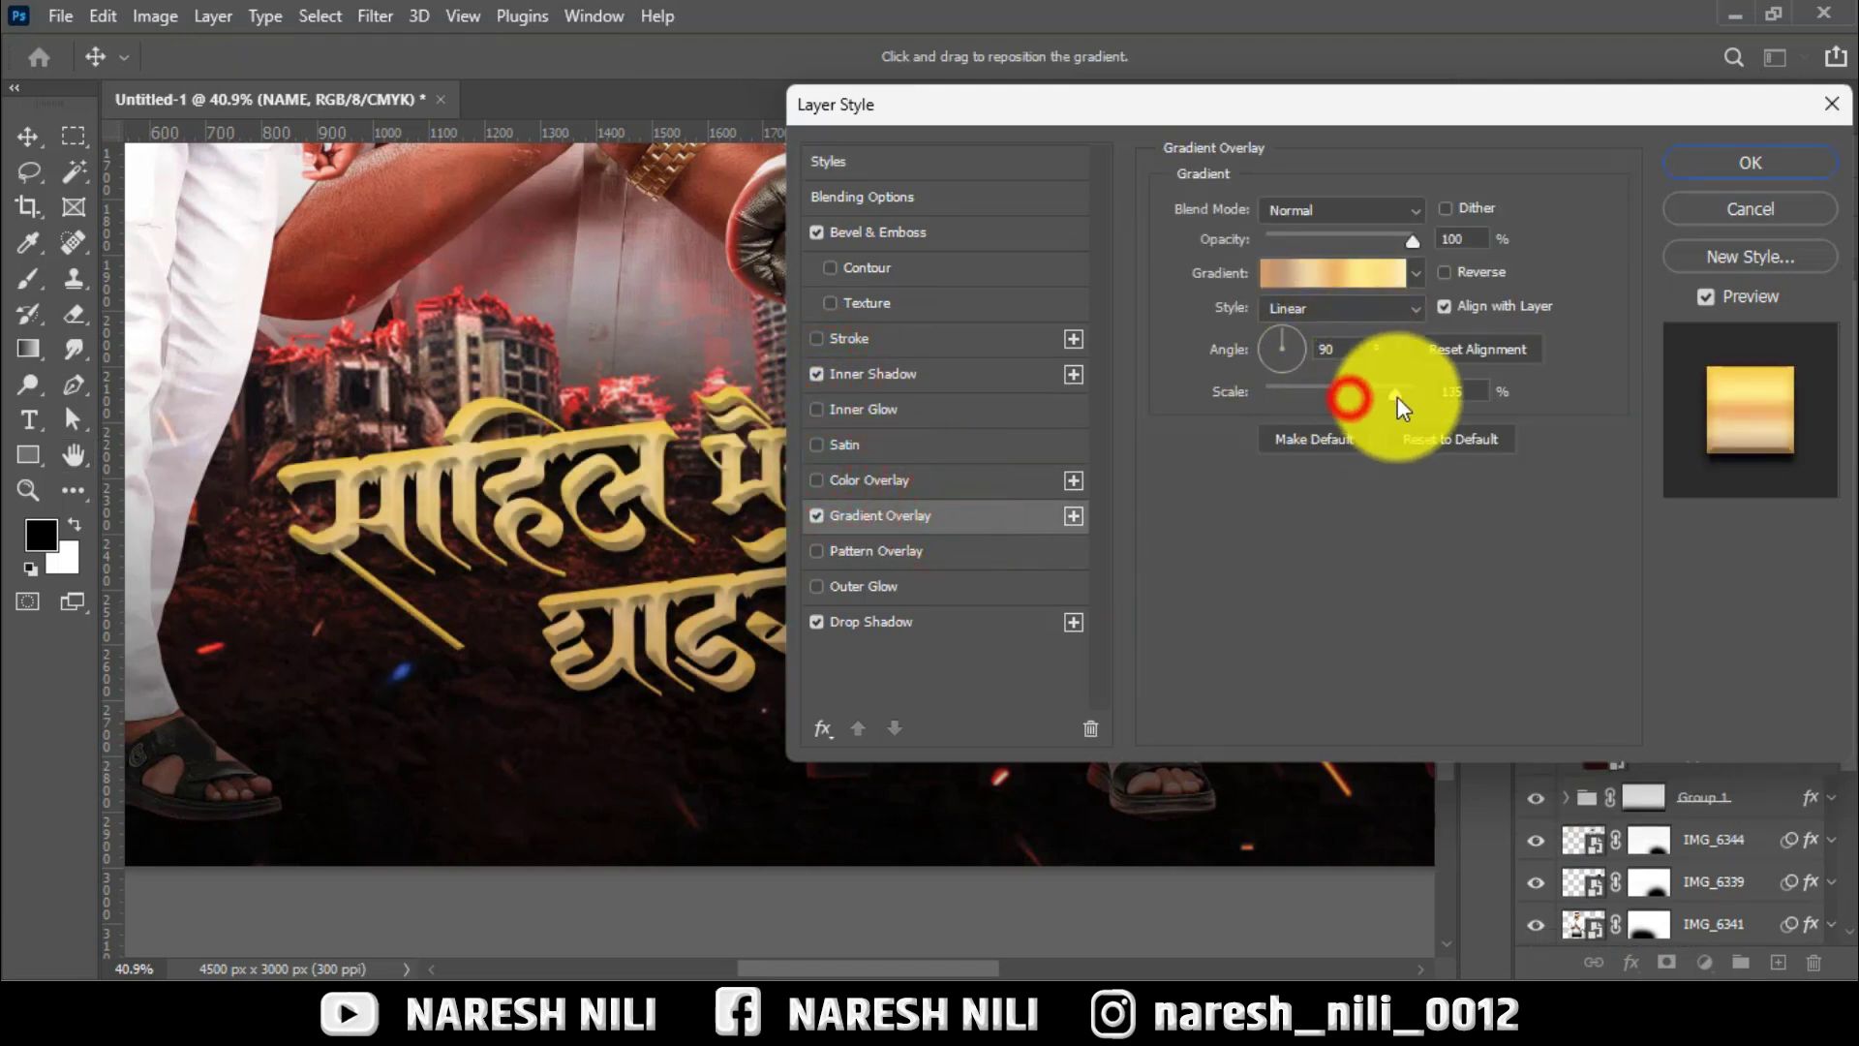
left_click(1775, 157)
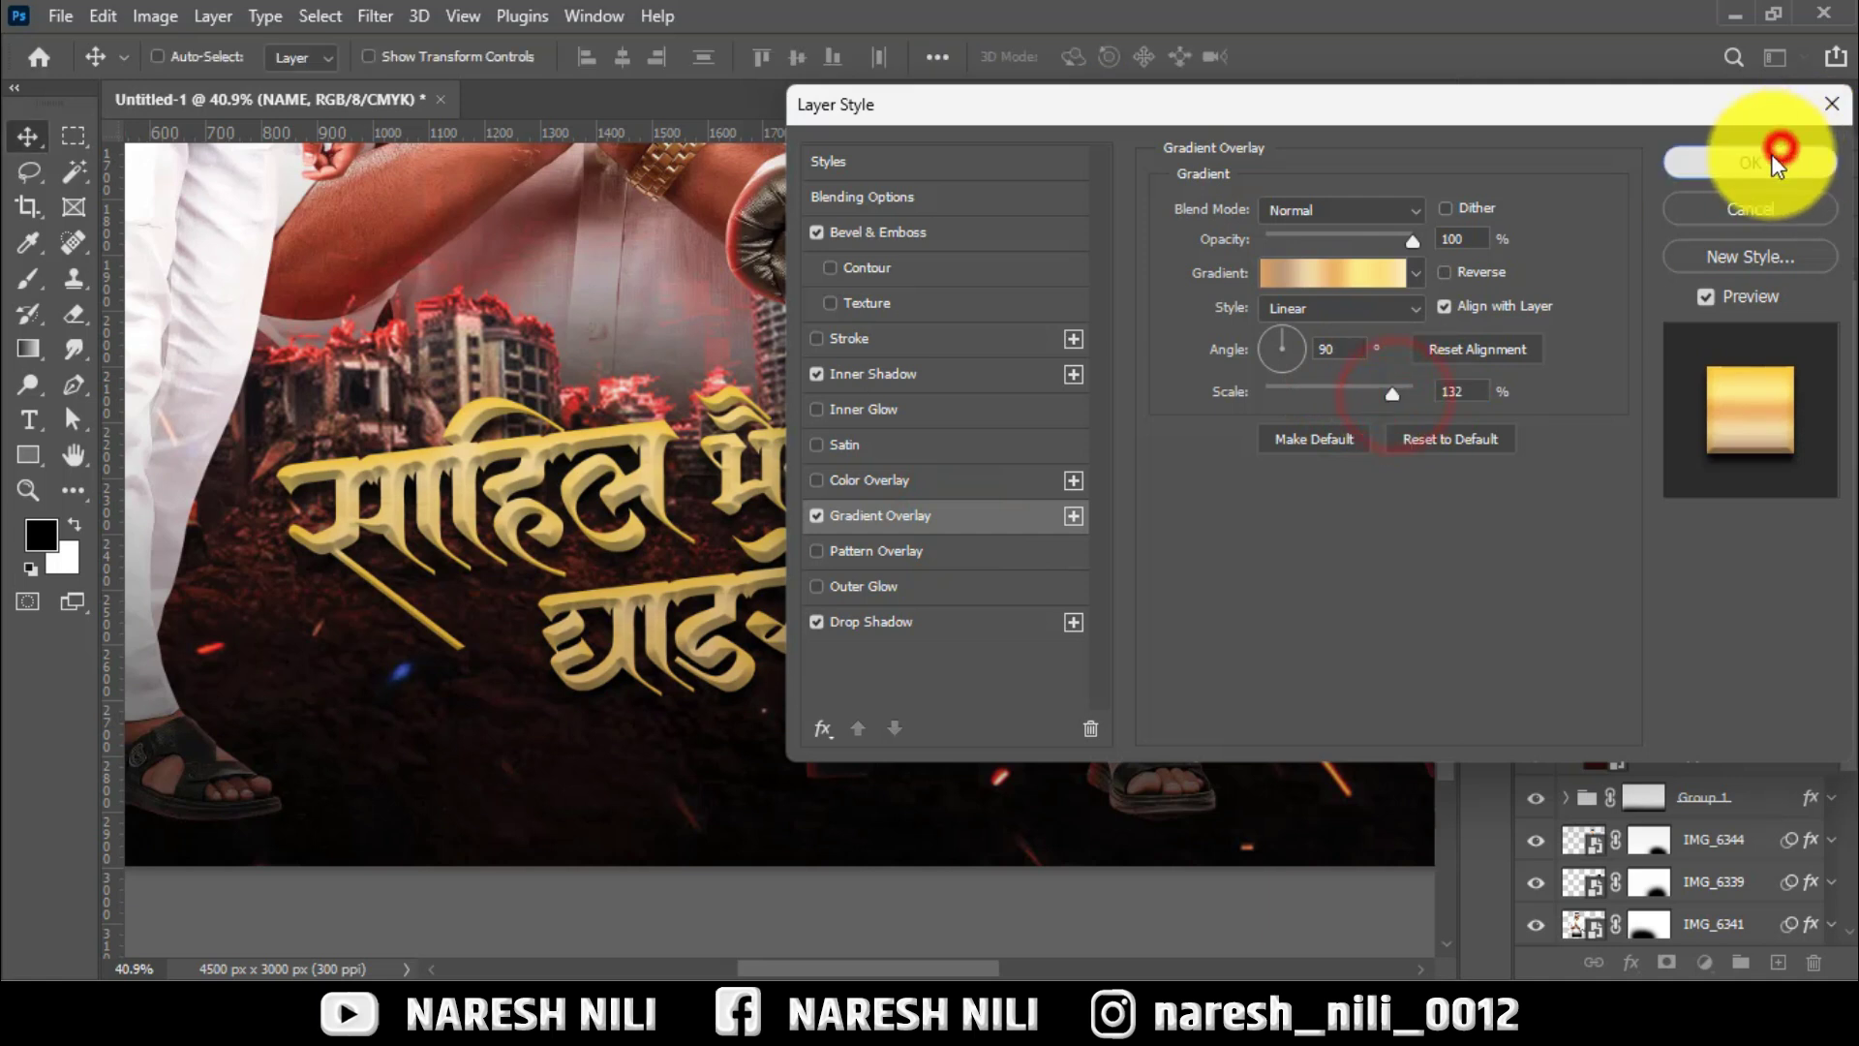
left_click(26, 488)
Fit the banner on screen, reset colours to black and white, and zoom toward the right man's face.
right_click(871, 397)
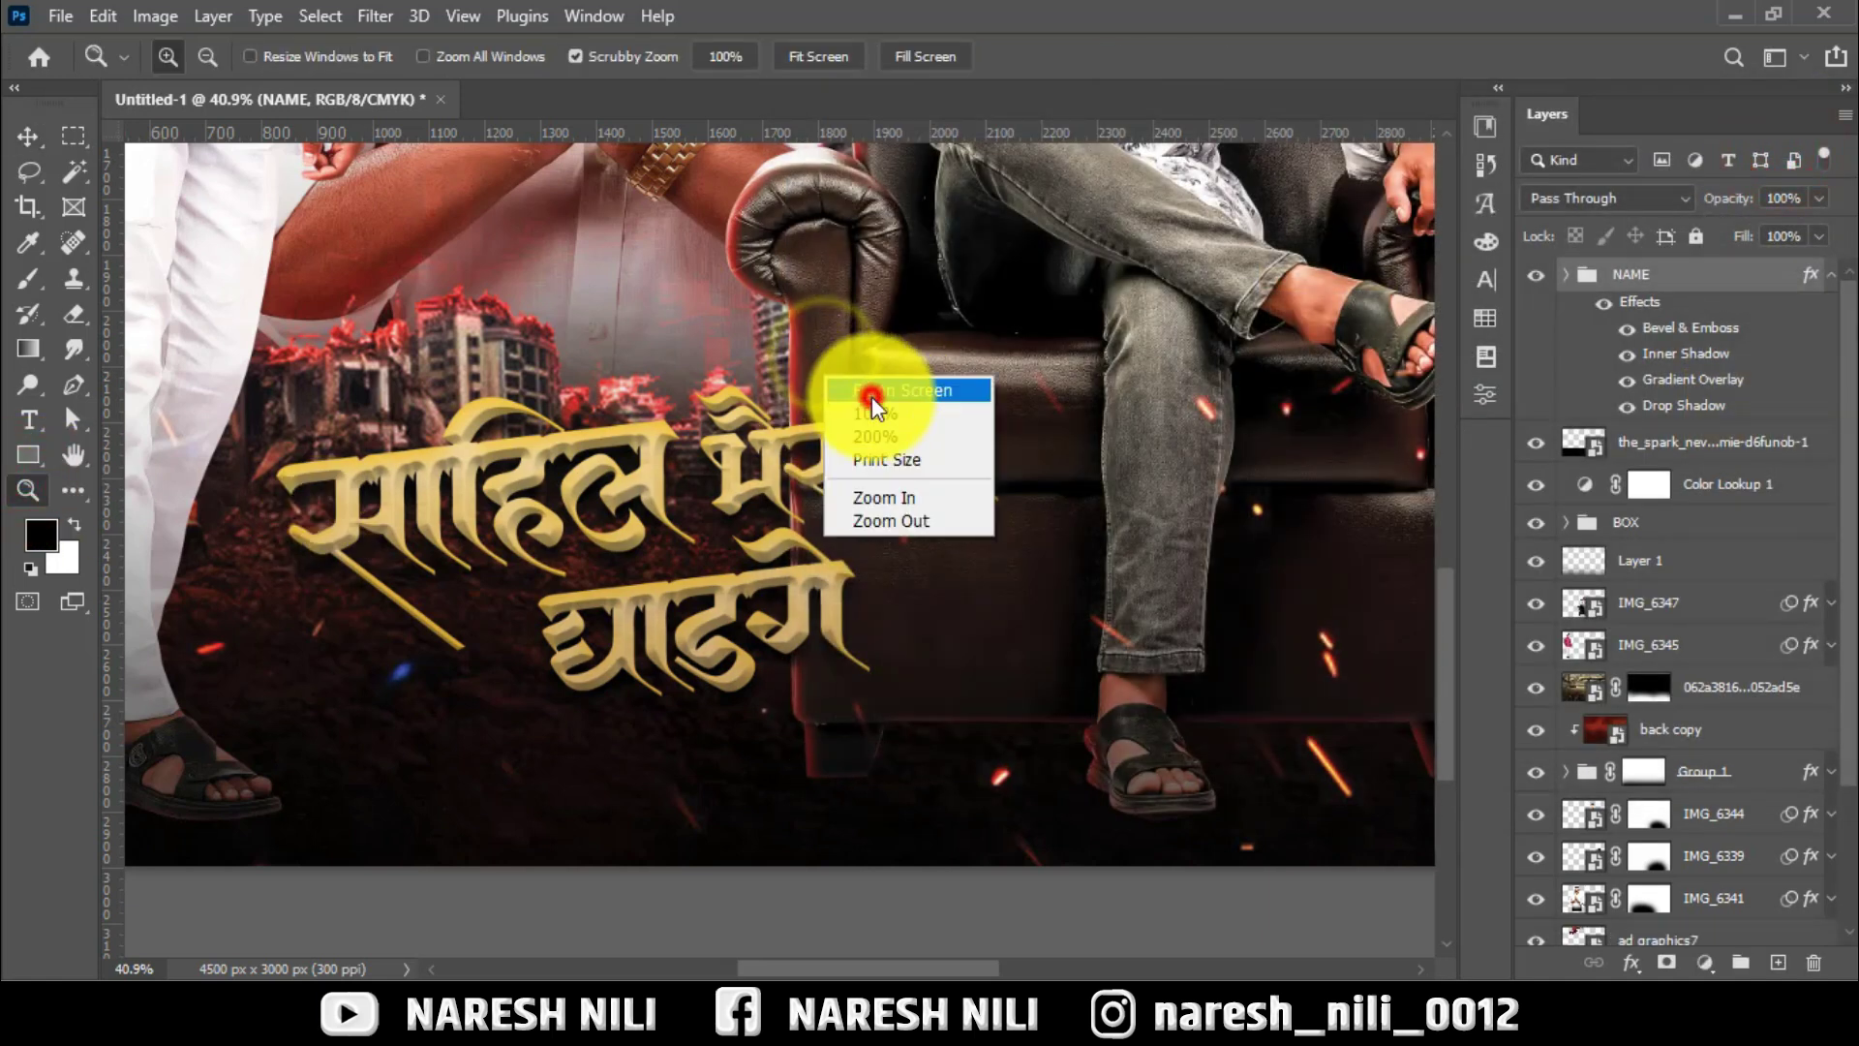
left_click(896, 407)
left_click(26, 135)
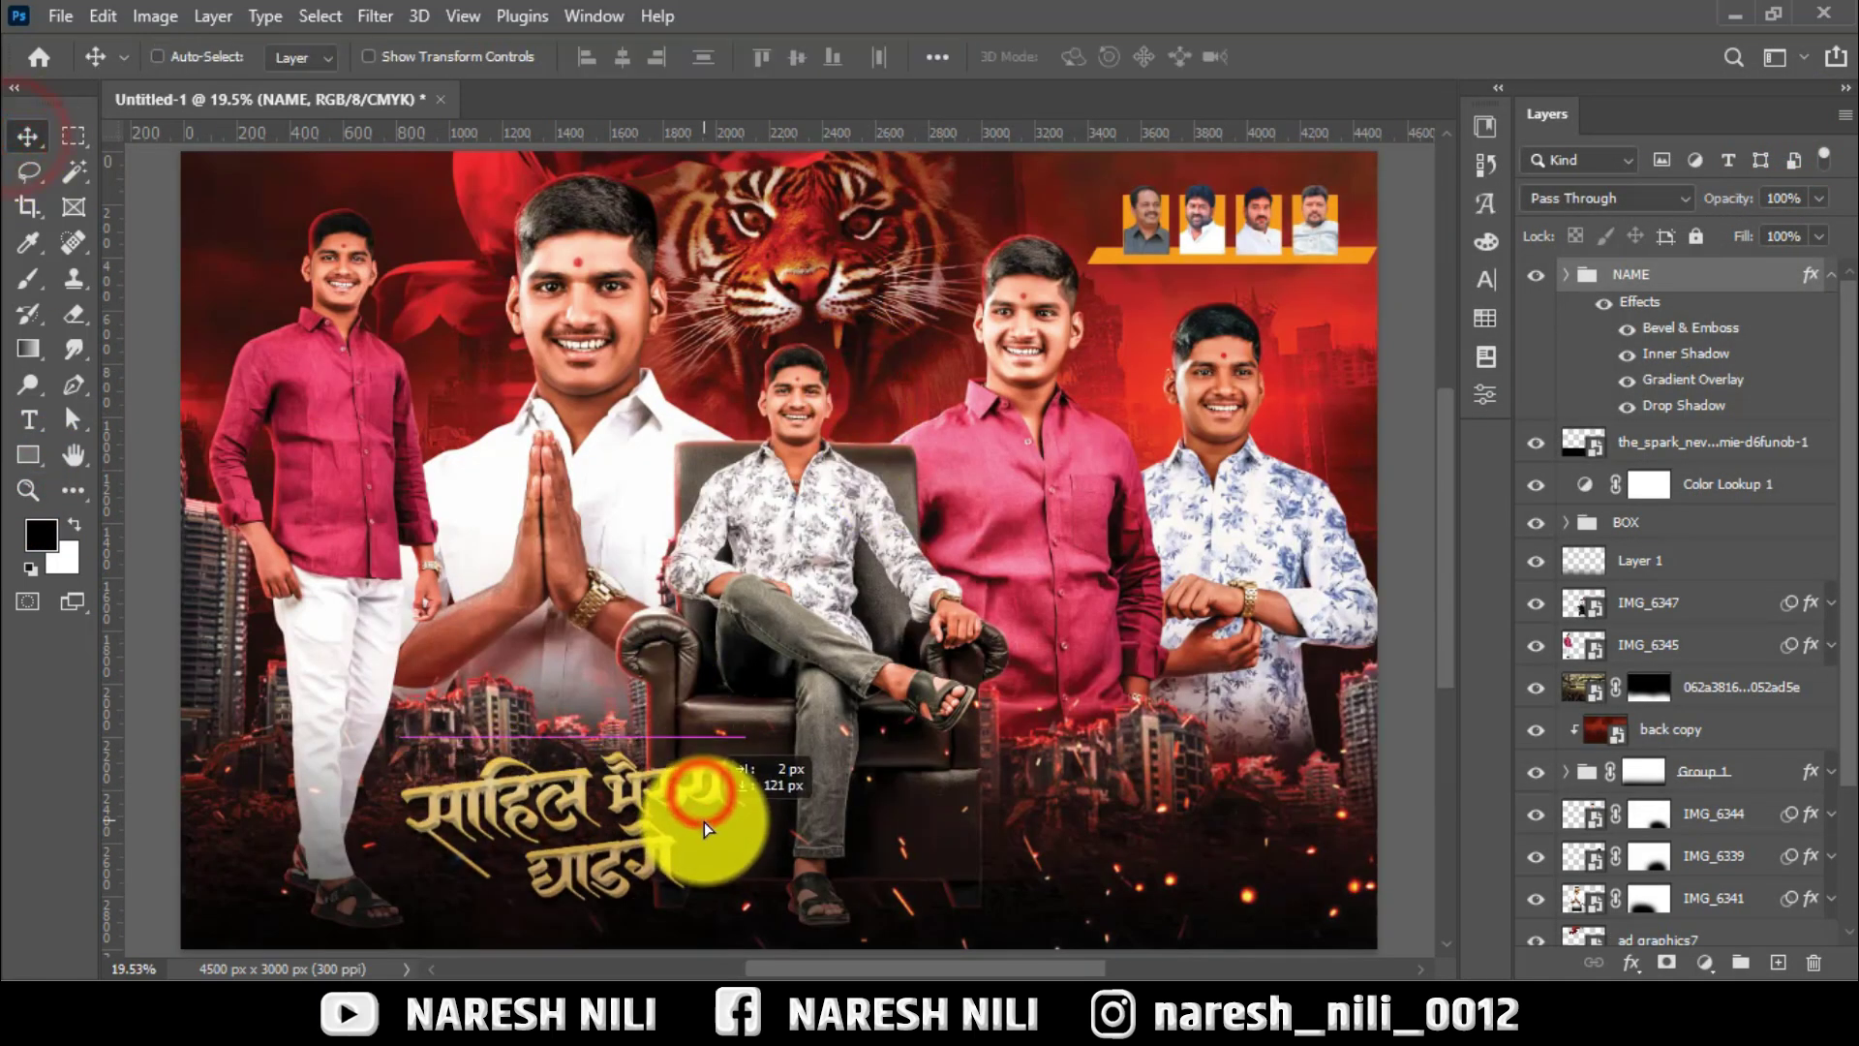
scroll(678, 502, "down", 1, "alt")
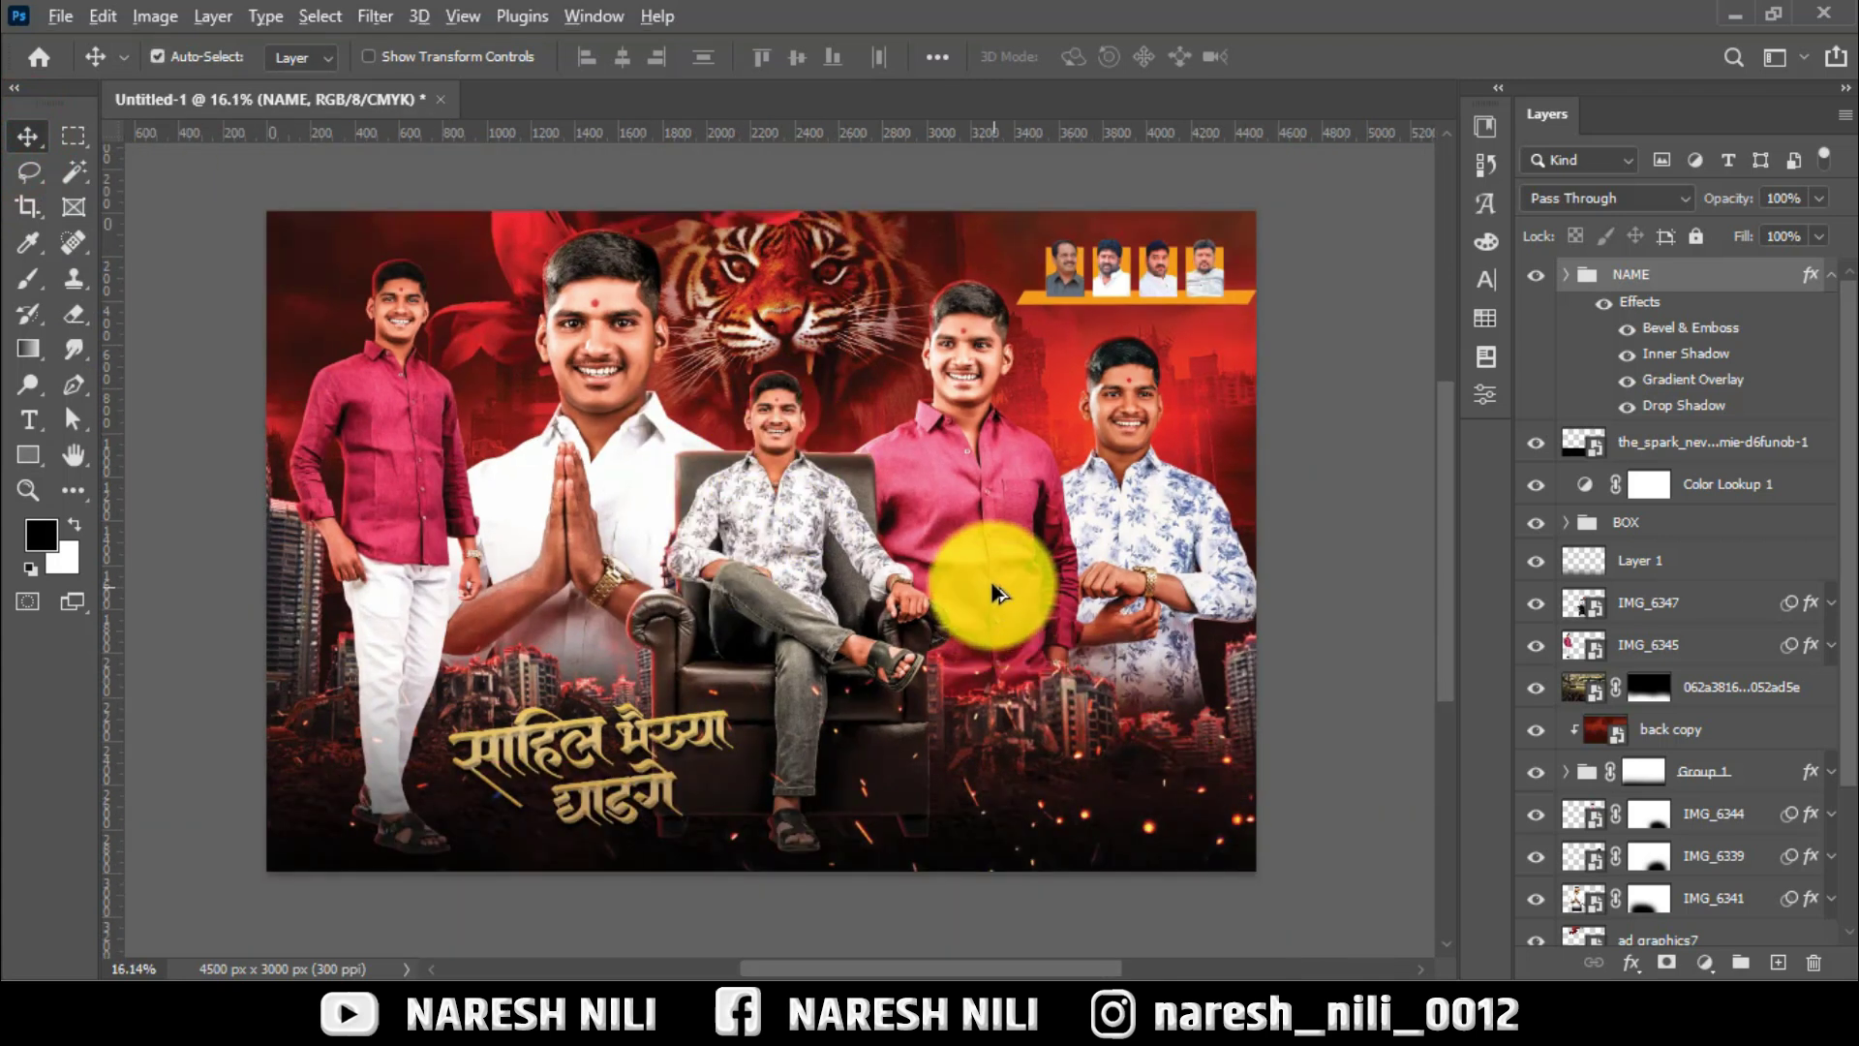
scroll(997, 579, "up", 1, "alt")
key("d")
scroll(1287, 332, "up", 7, "alt")
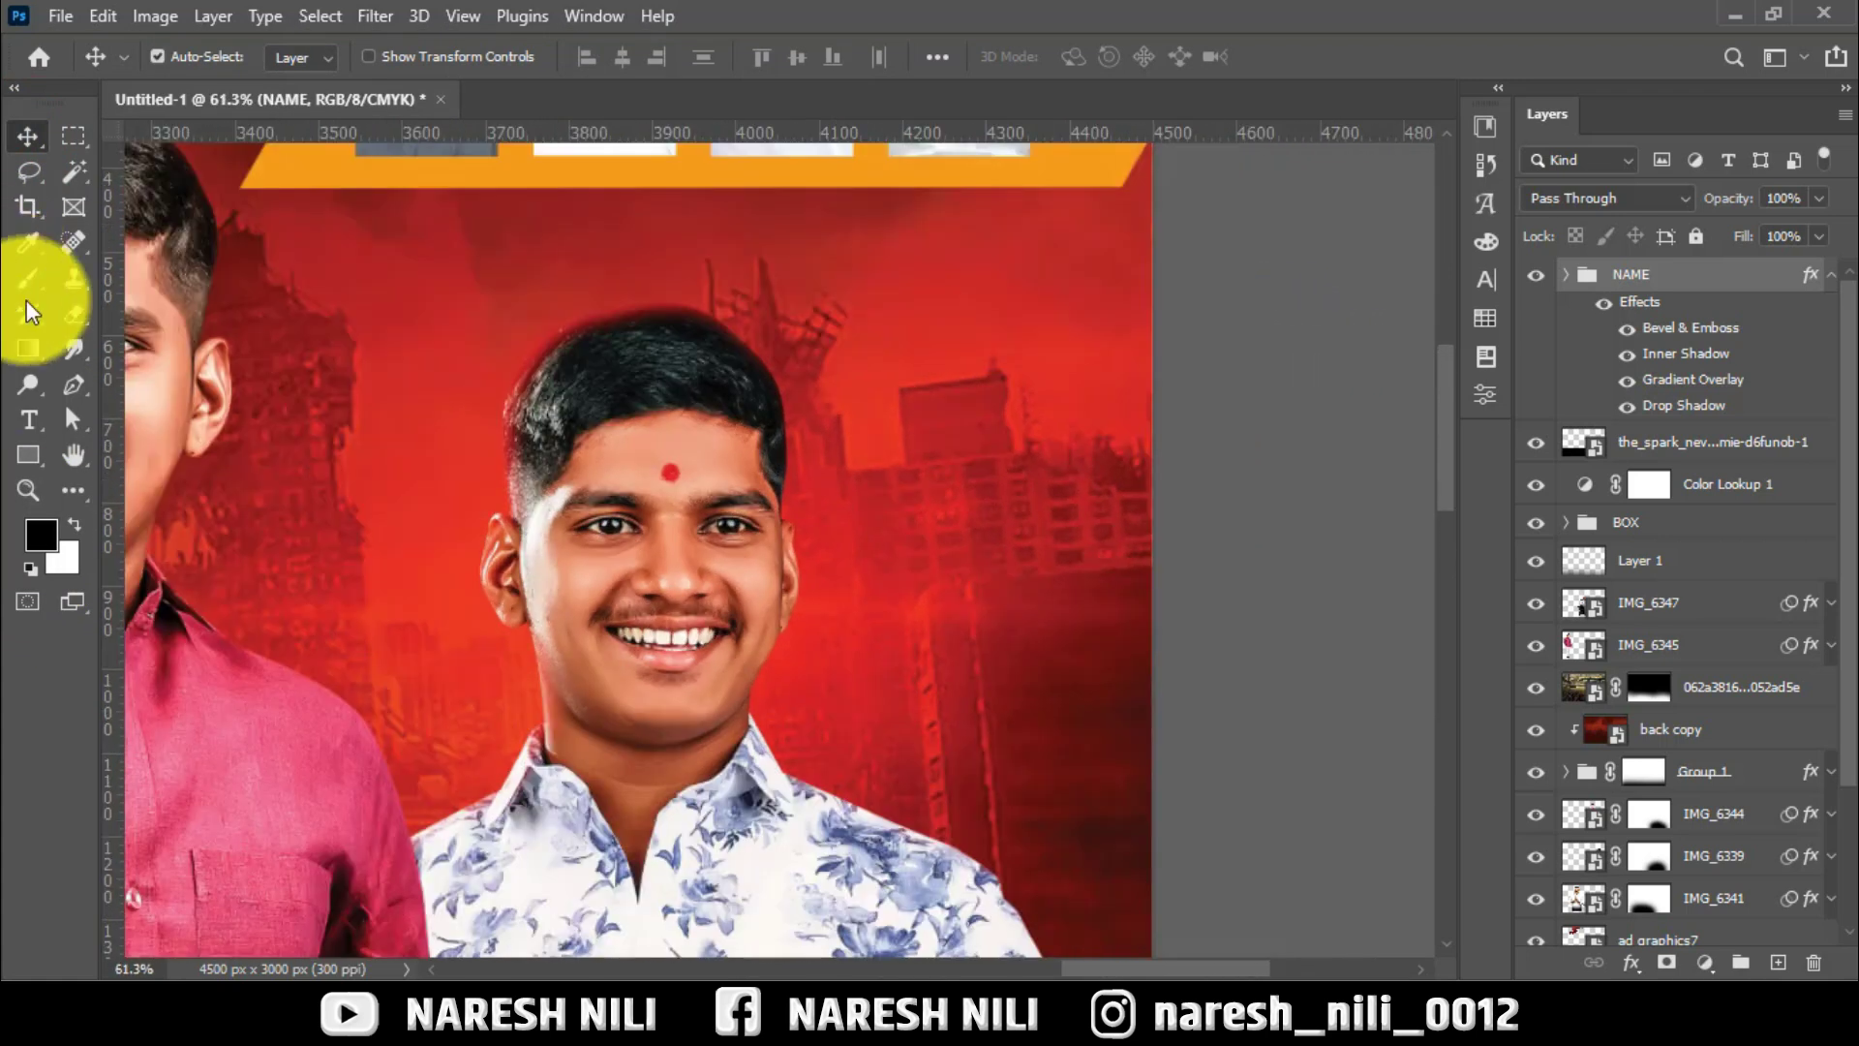
left_click(29, 419)
Start a new text layer beside the face in Adobe Caslon Pro at 18 pt.
scroll(826, 601, "up", 4, "alt")
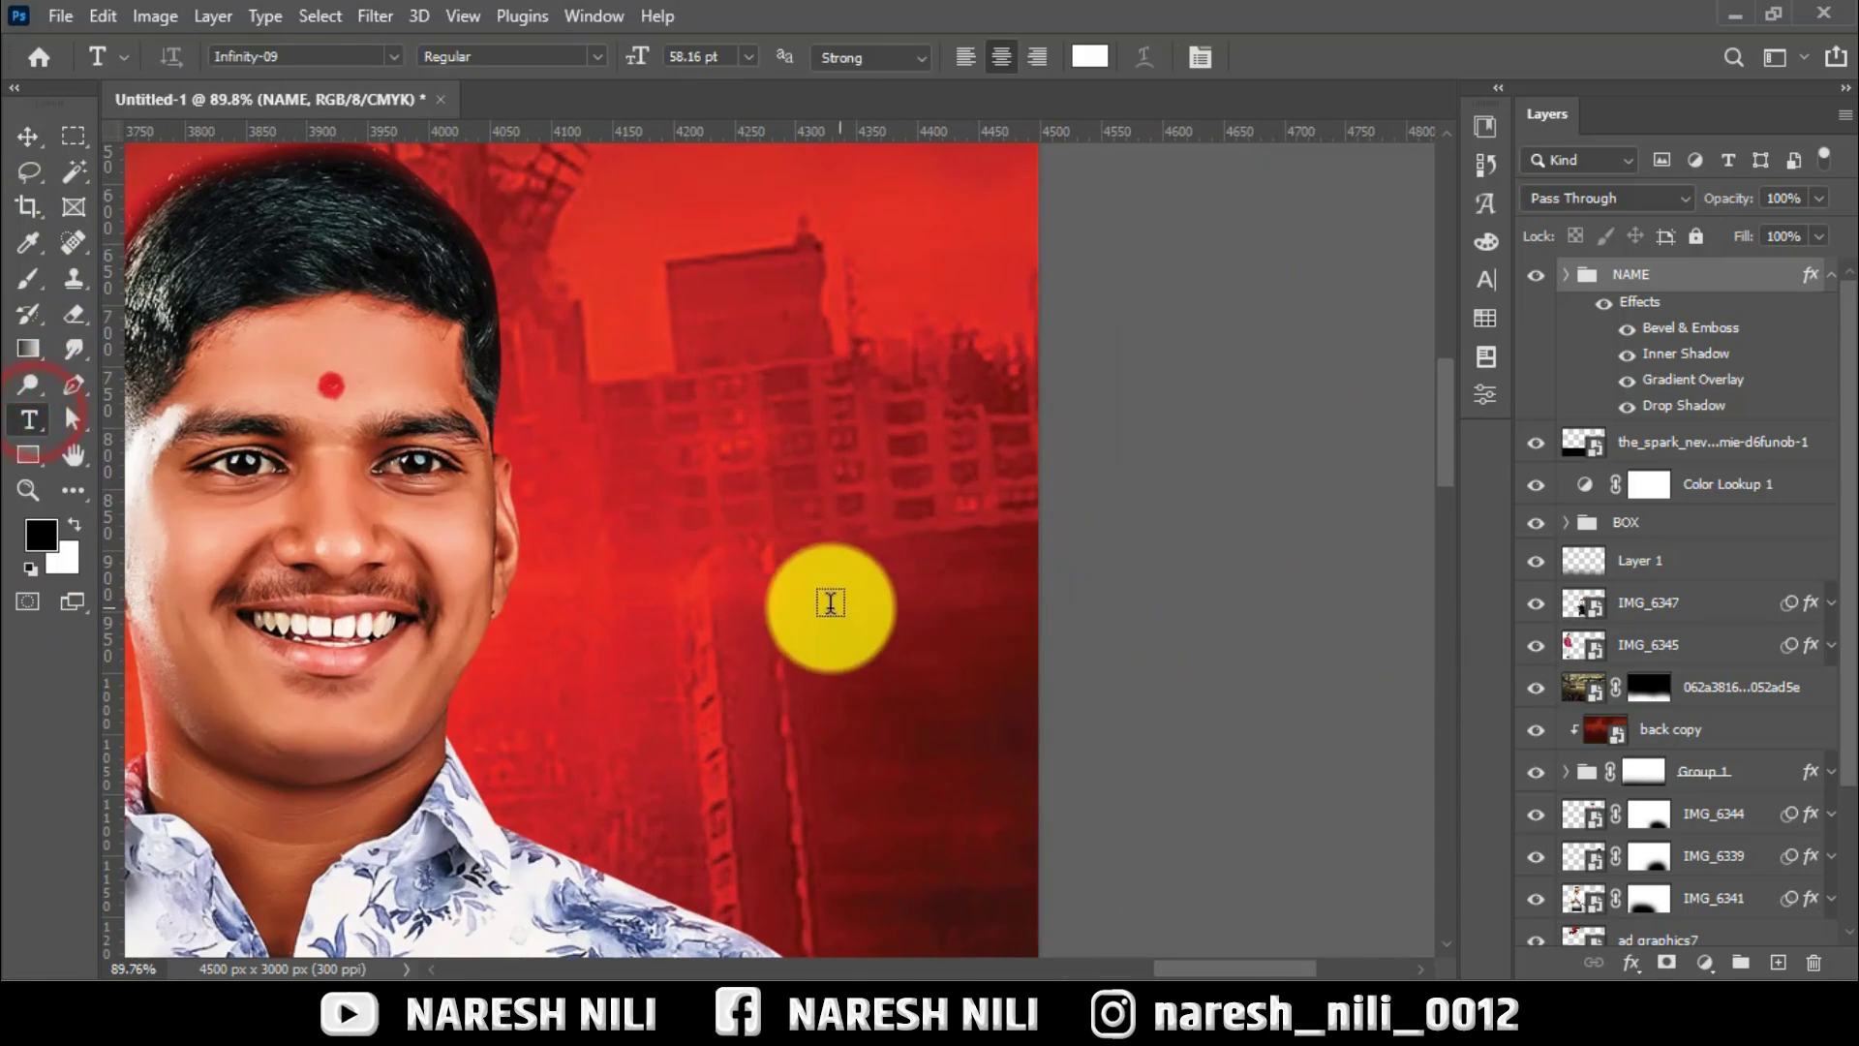
left_click(826, 601)
left_click(393, 57)
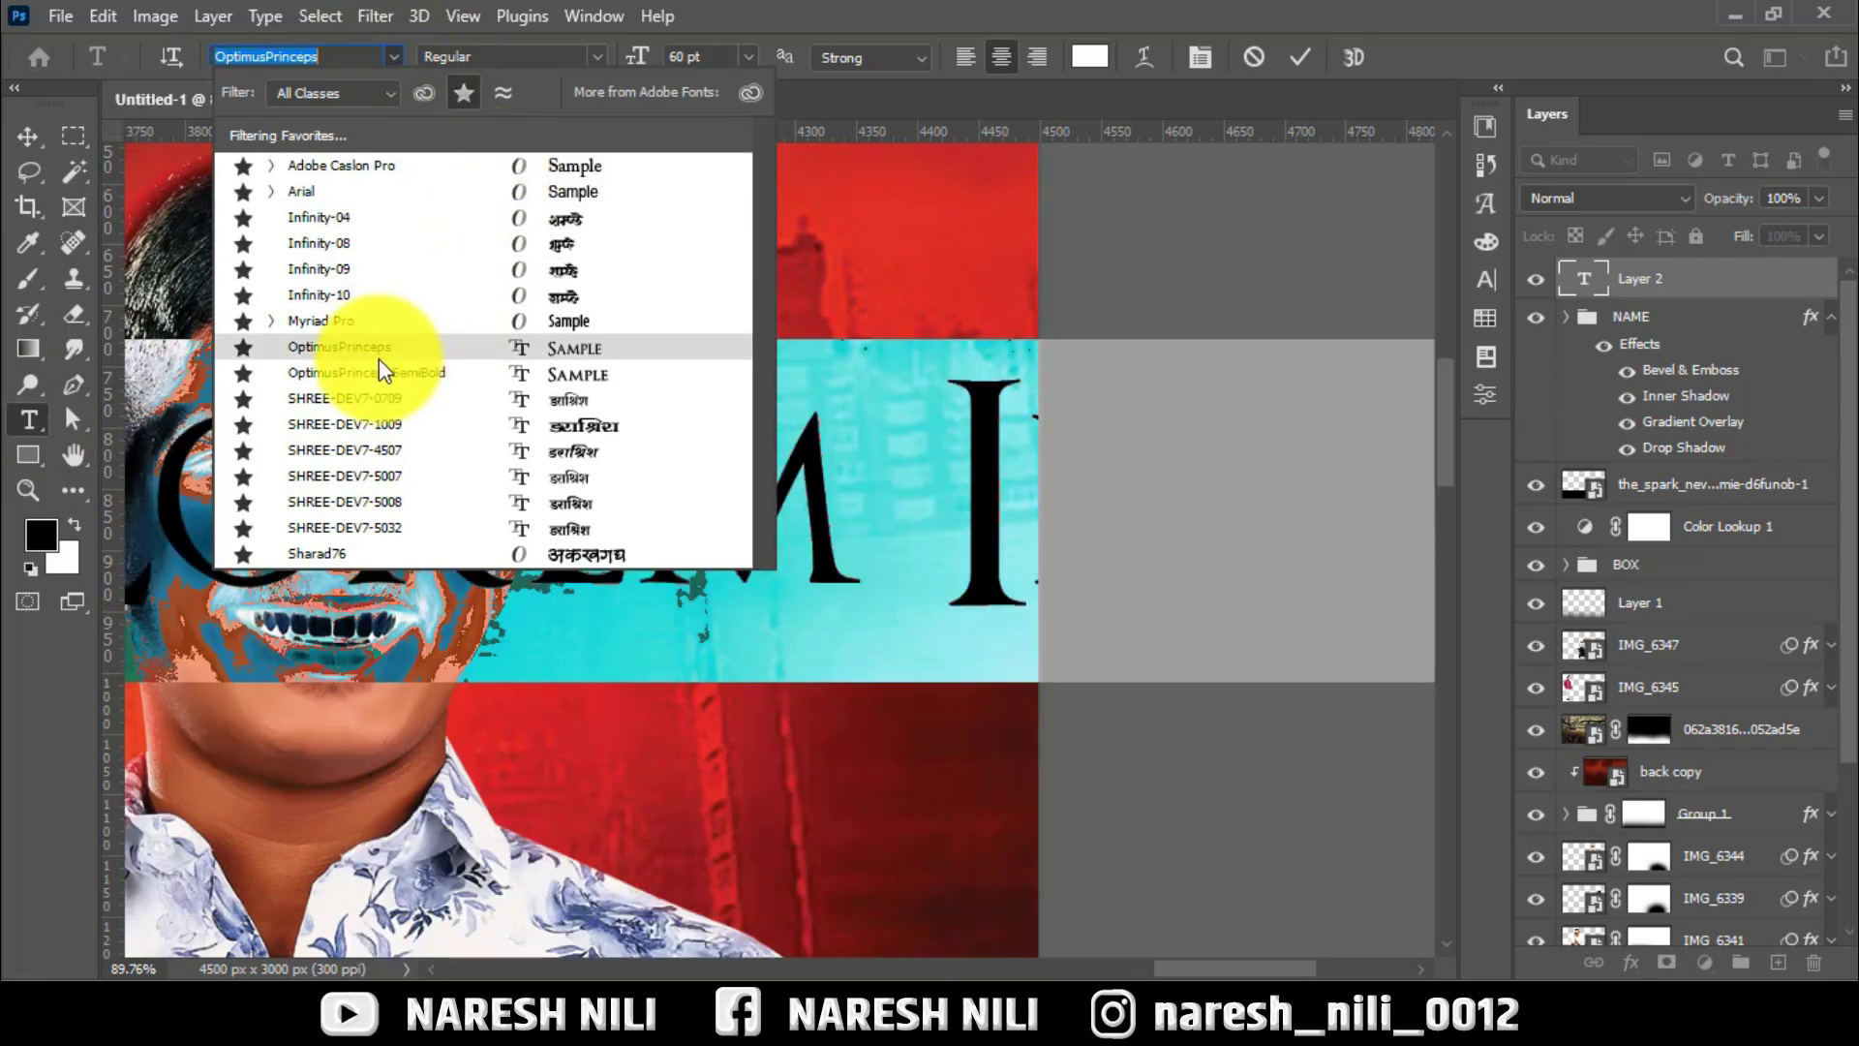
left_click(466, 164)
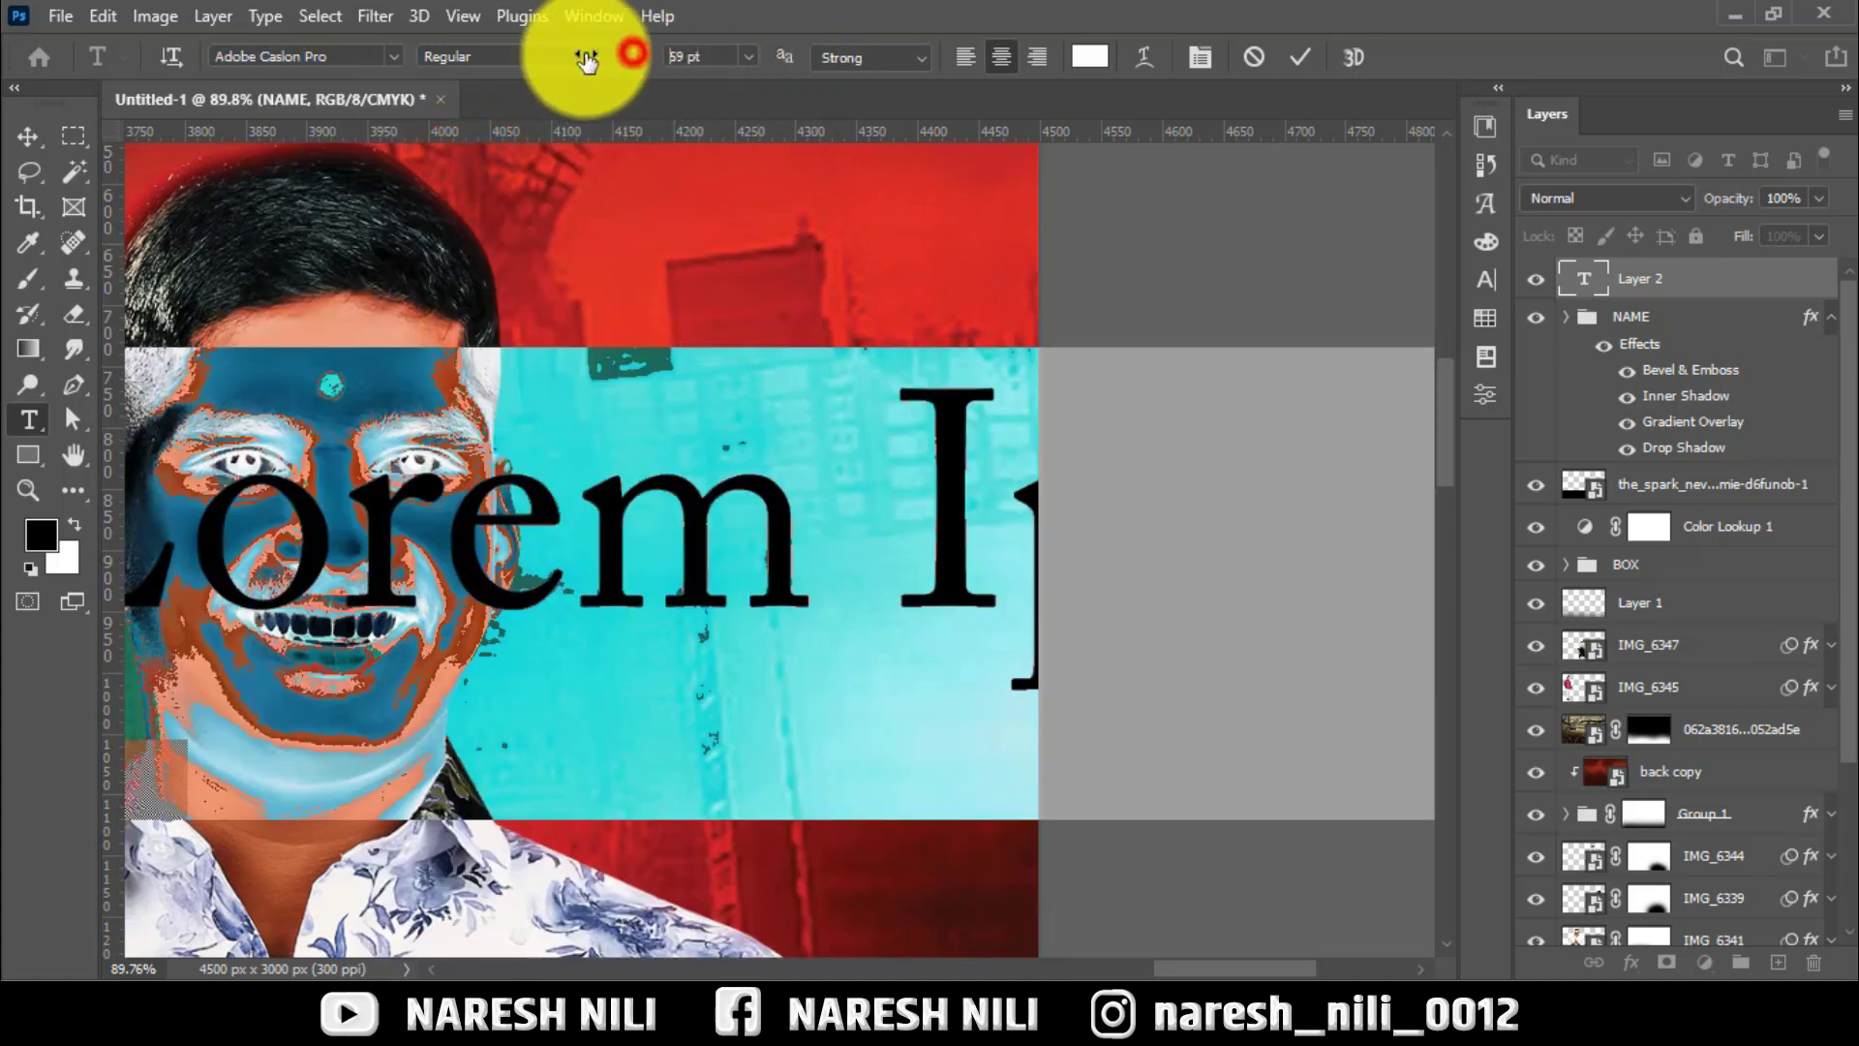
left_click_drag(586, 60, 597, 121)
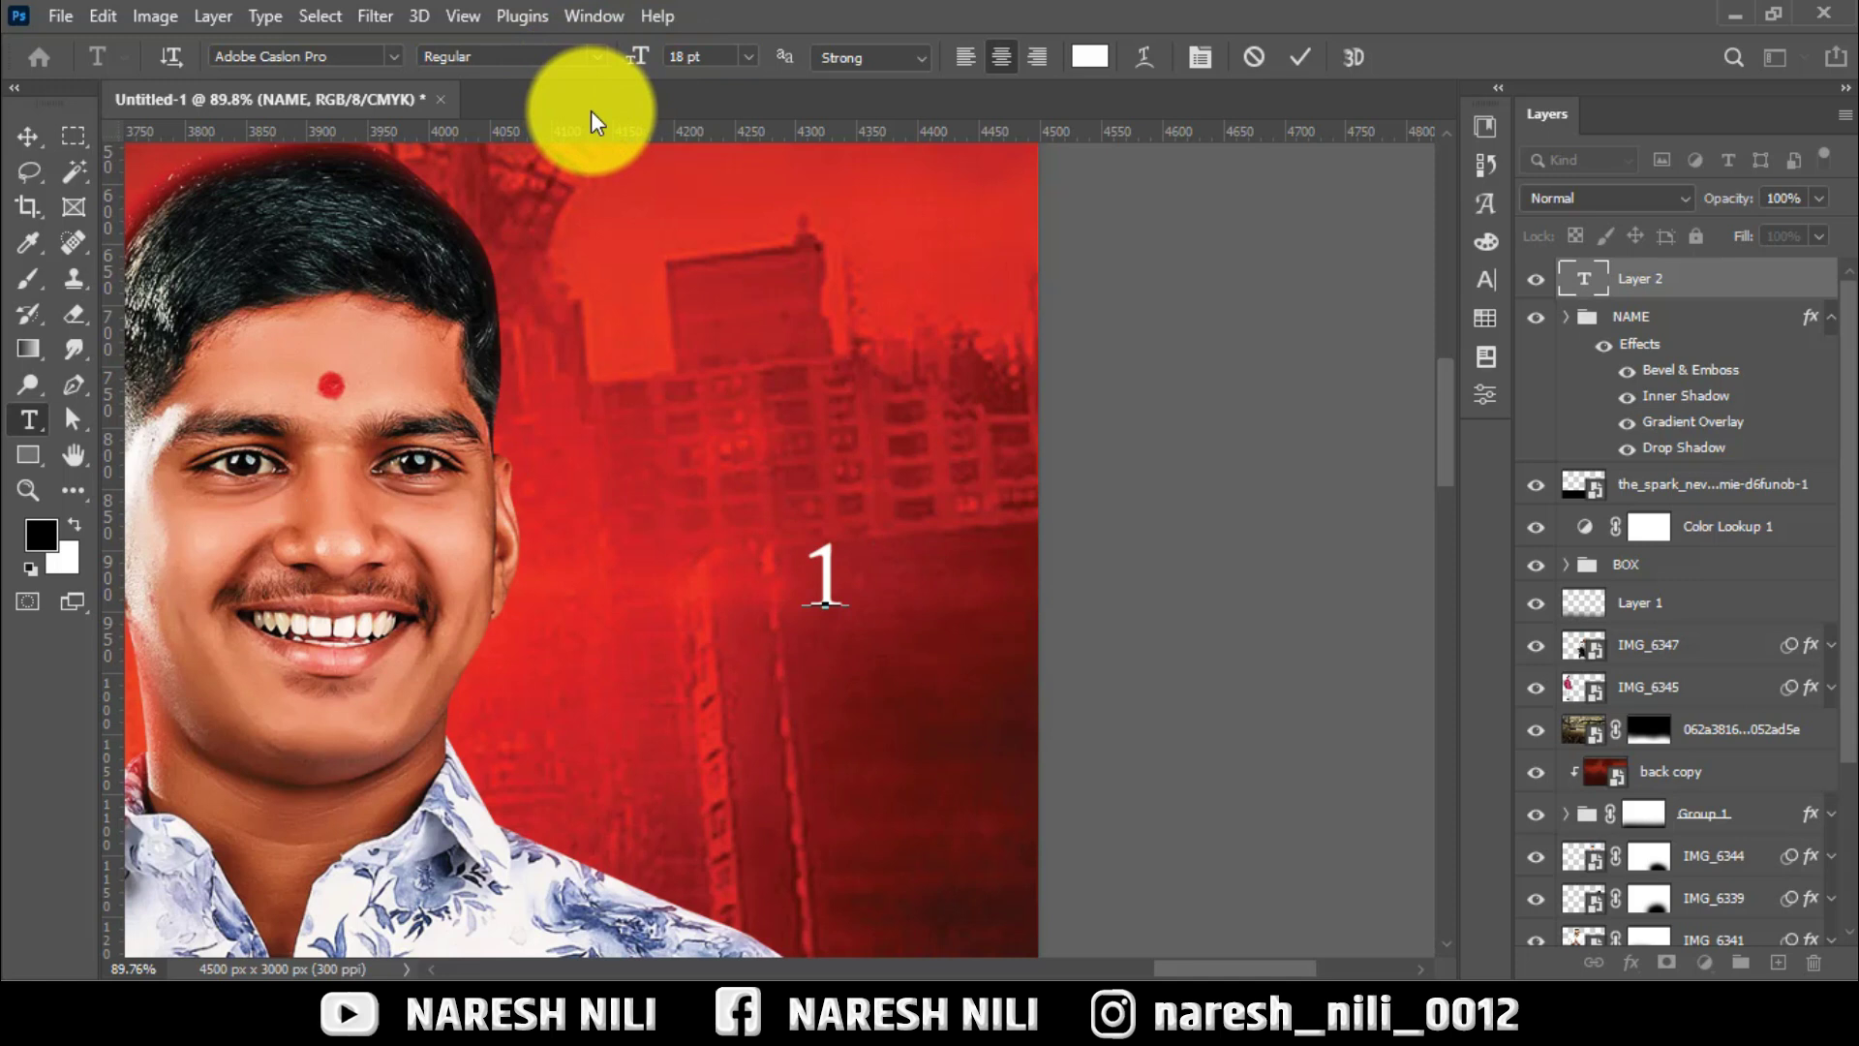
Type the 27 DEC date and enlarge 27 to 53 pt.
type("27")
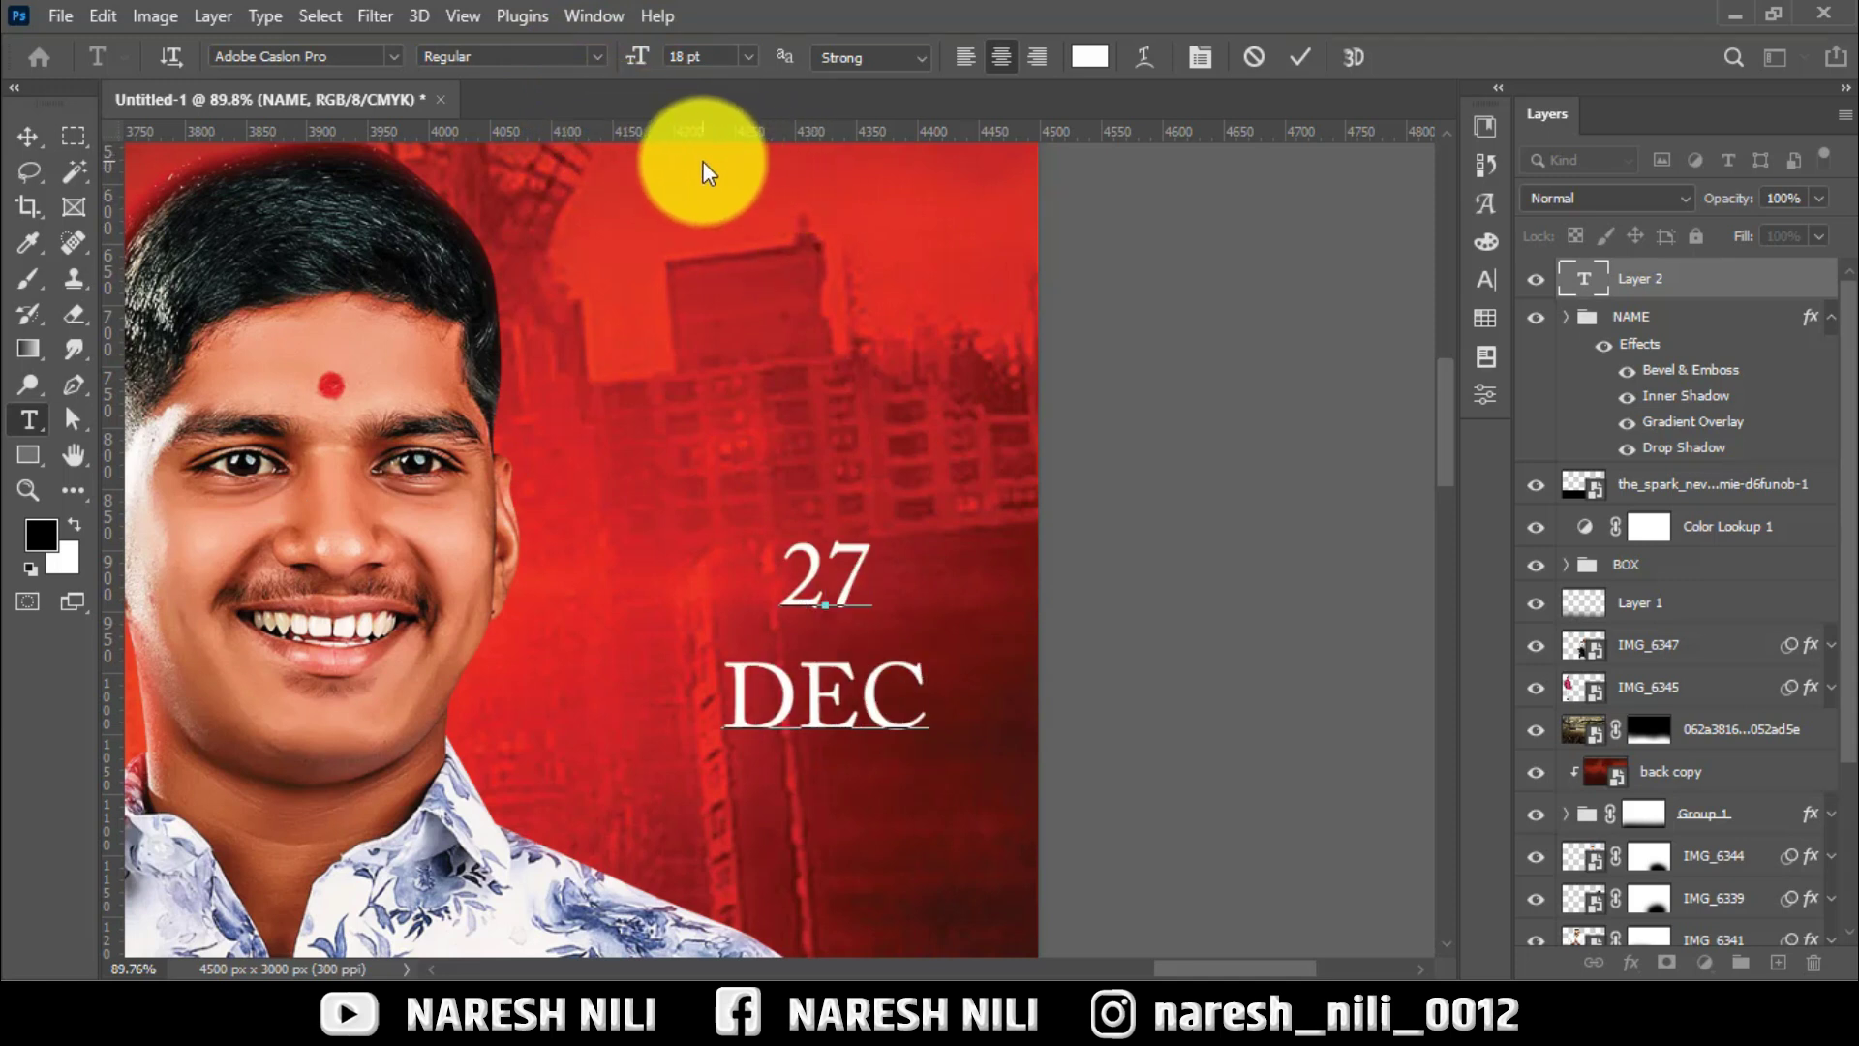
left_click_drag(786, 561, 947, 529)
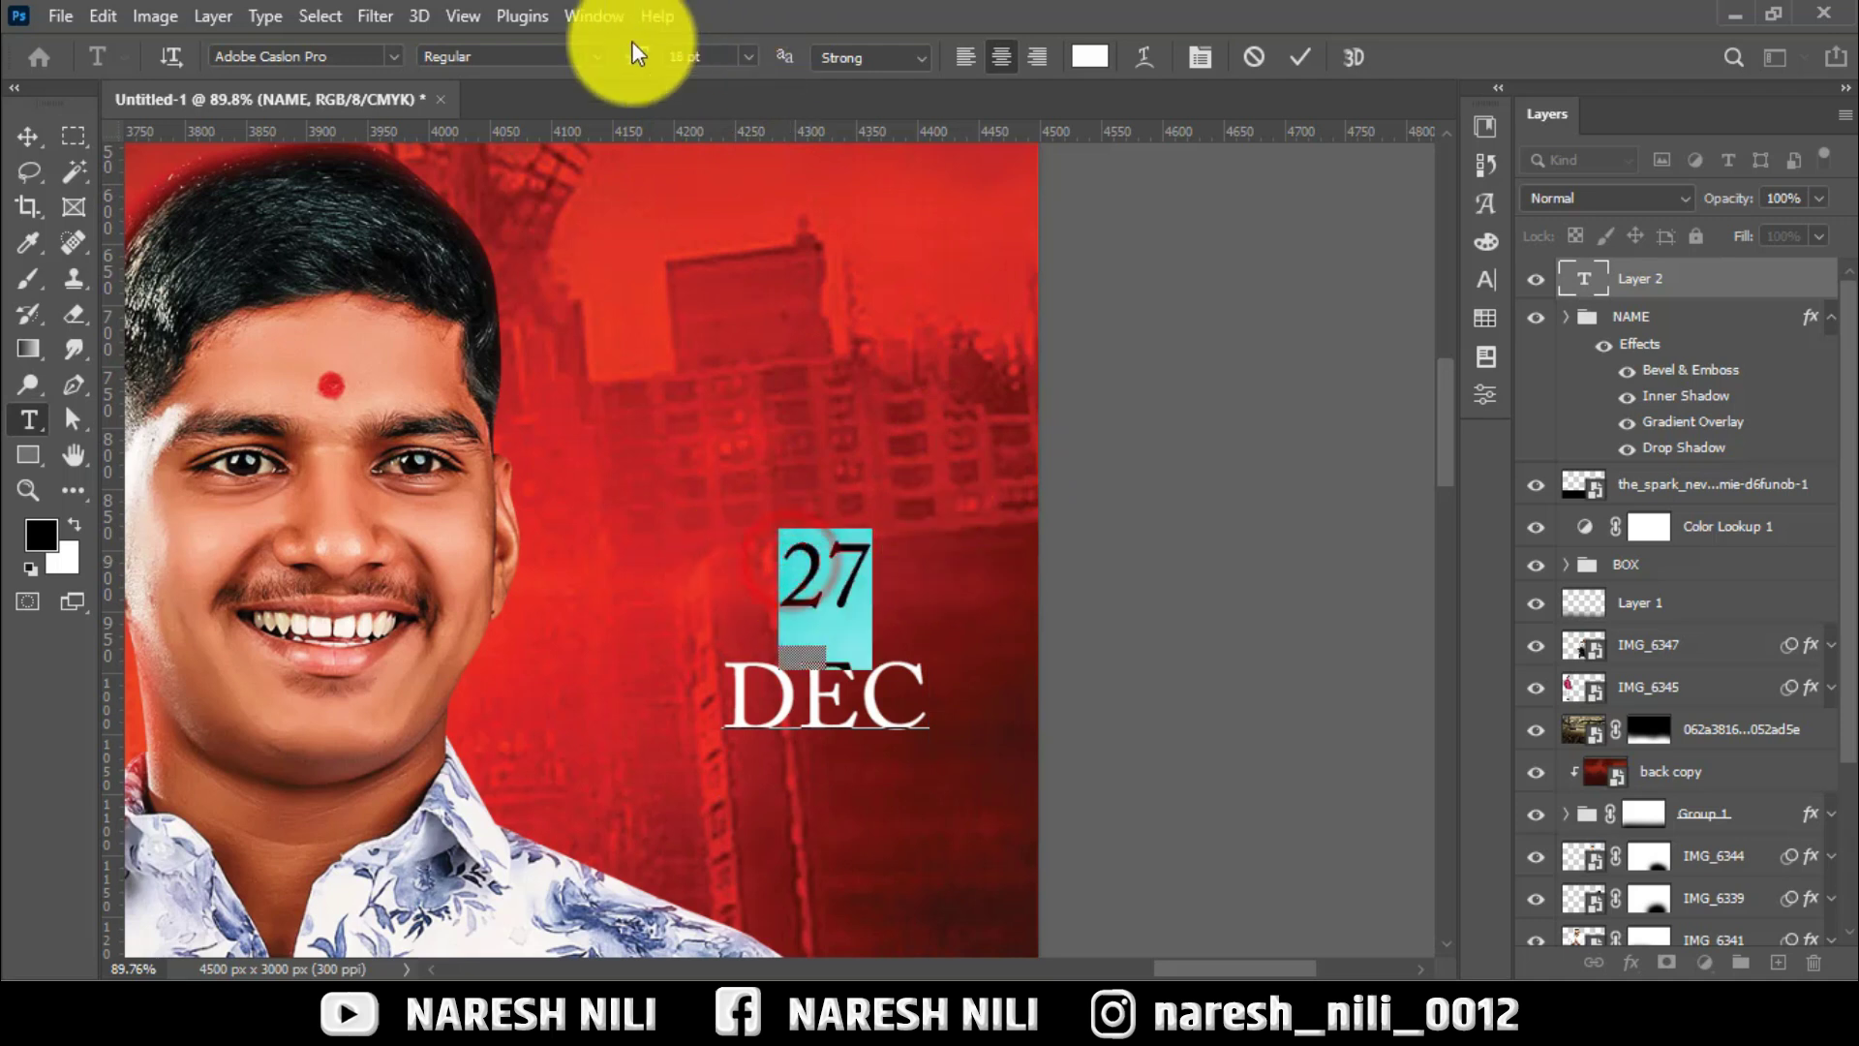
left_click_drag(664, 66, 677, 62)
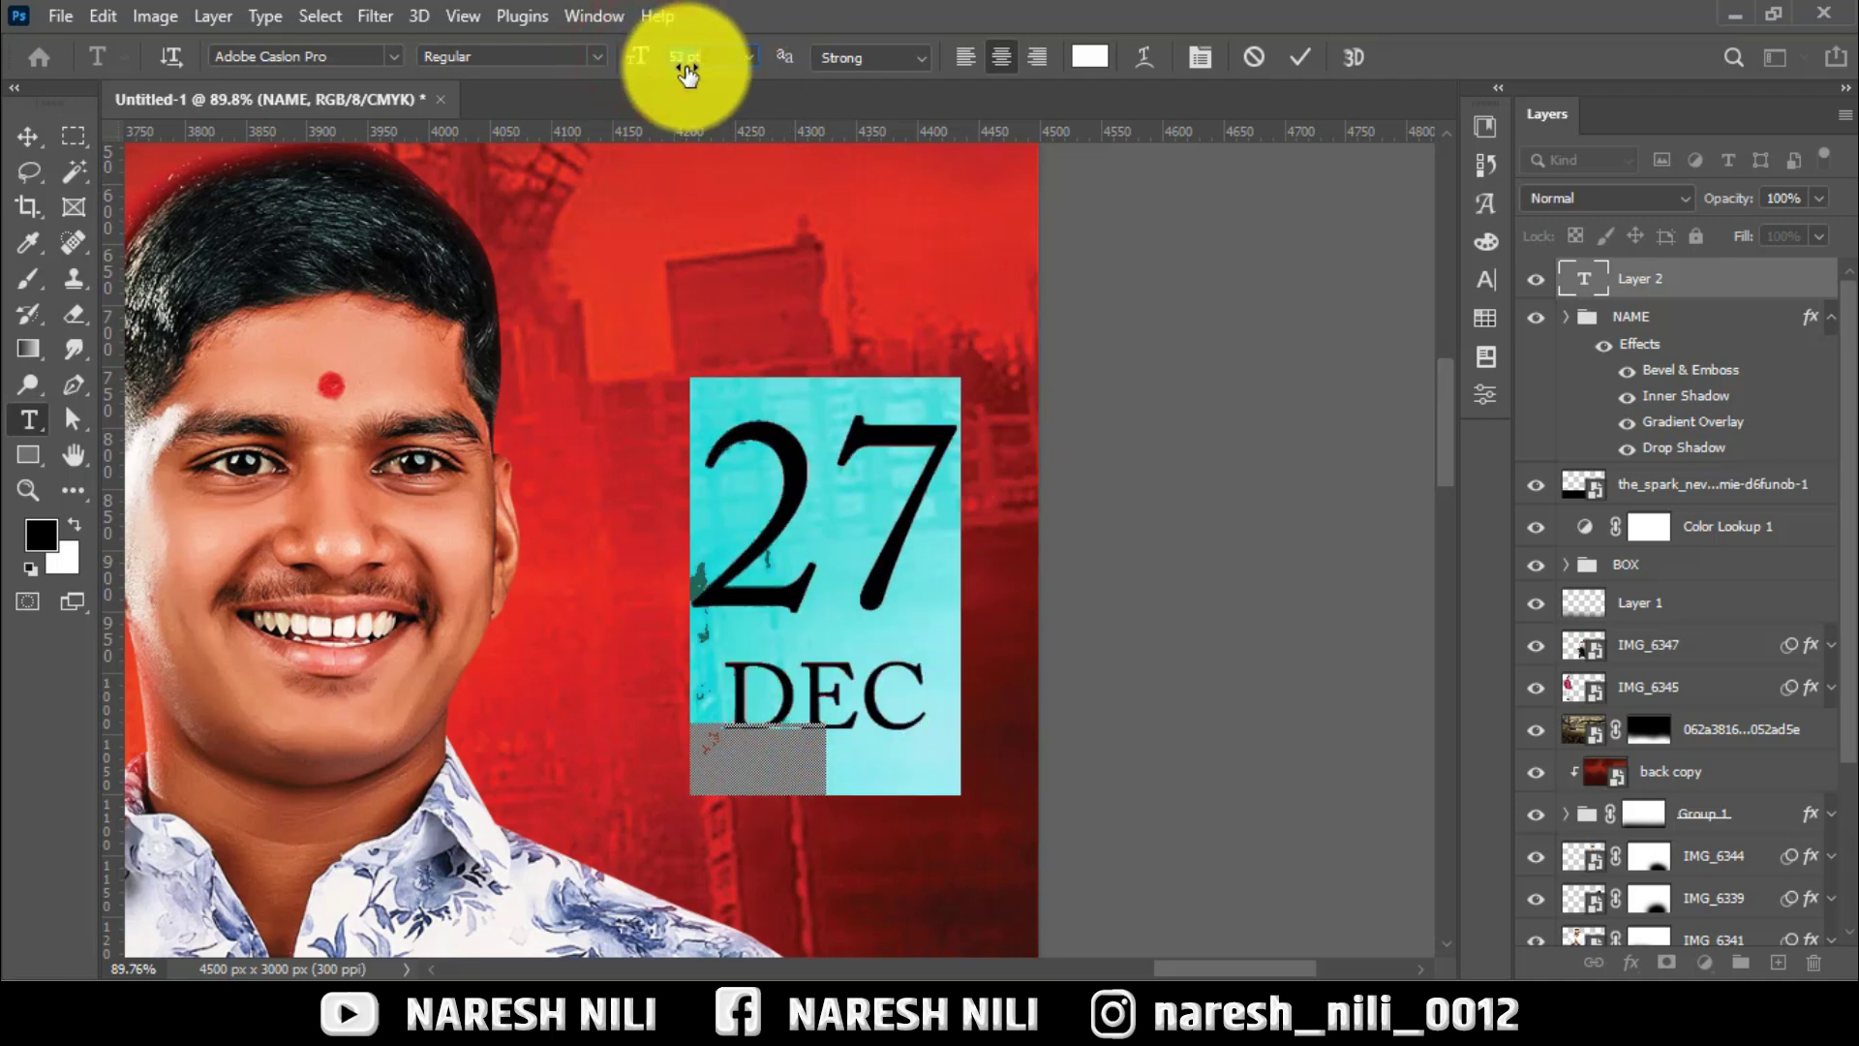
left_click(1486, 280)
left_click(726, 649)
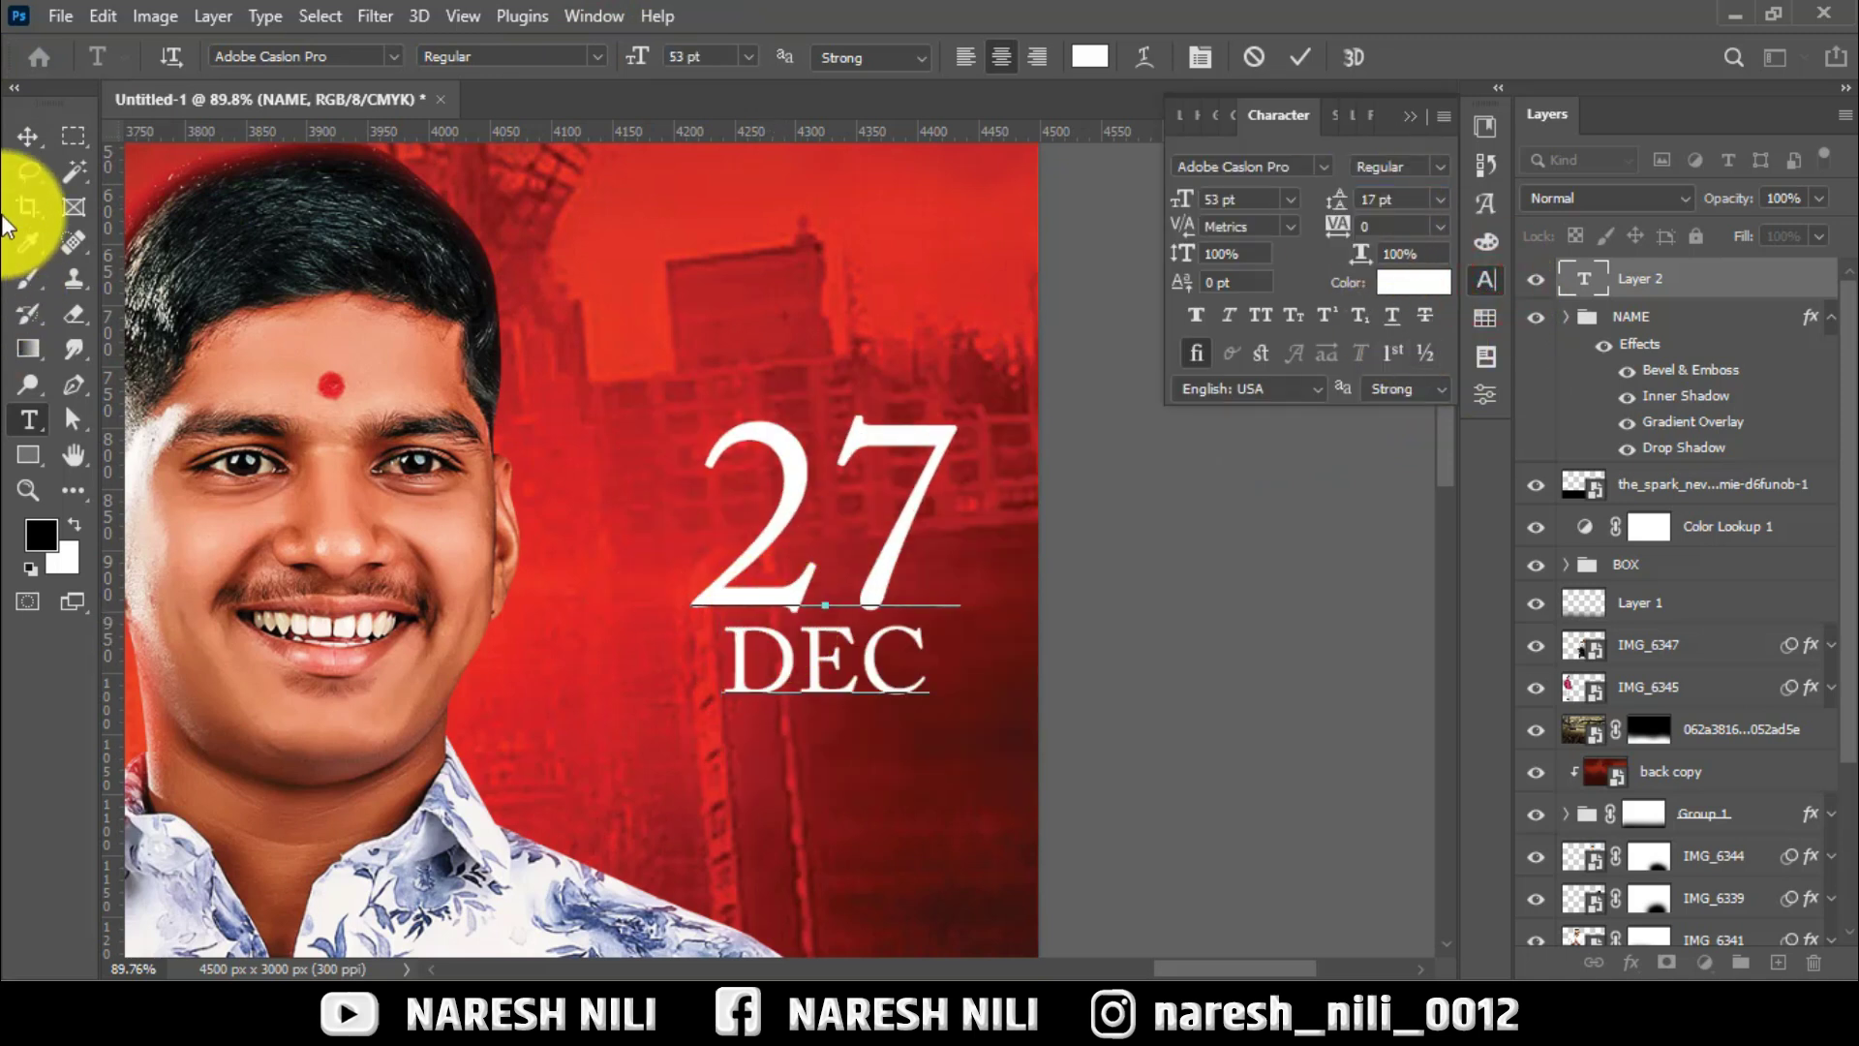
key("ctrl+a")
left_click(1421, 111)
Move the 27 DEC date into position beside the face and scale it down.
left_click(21, 136)
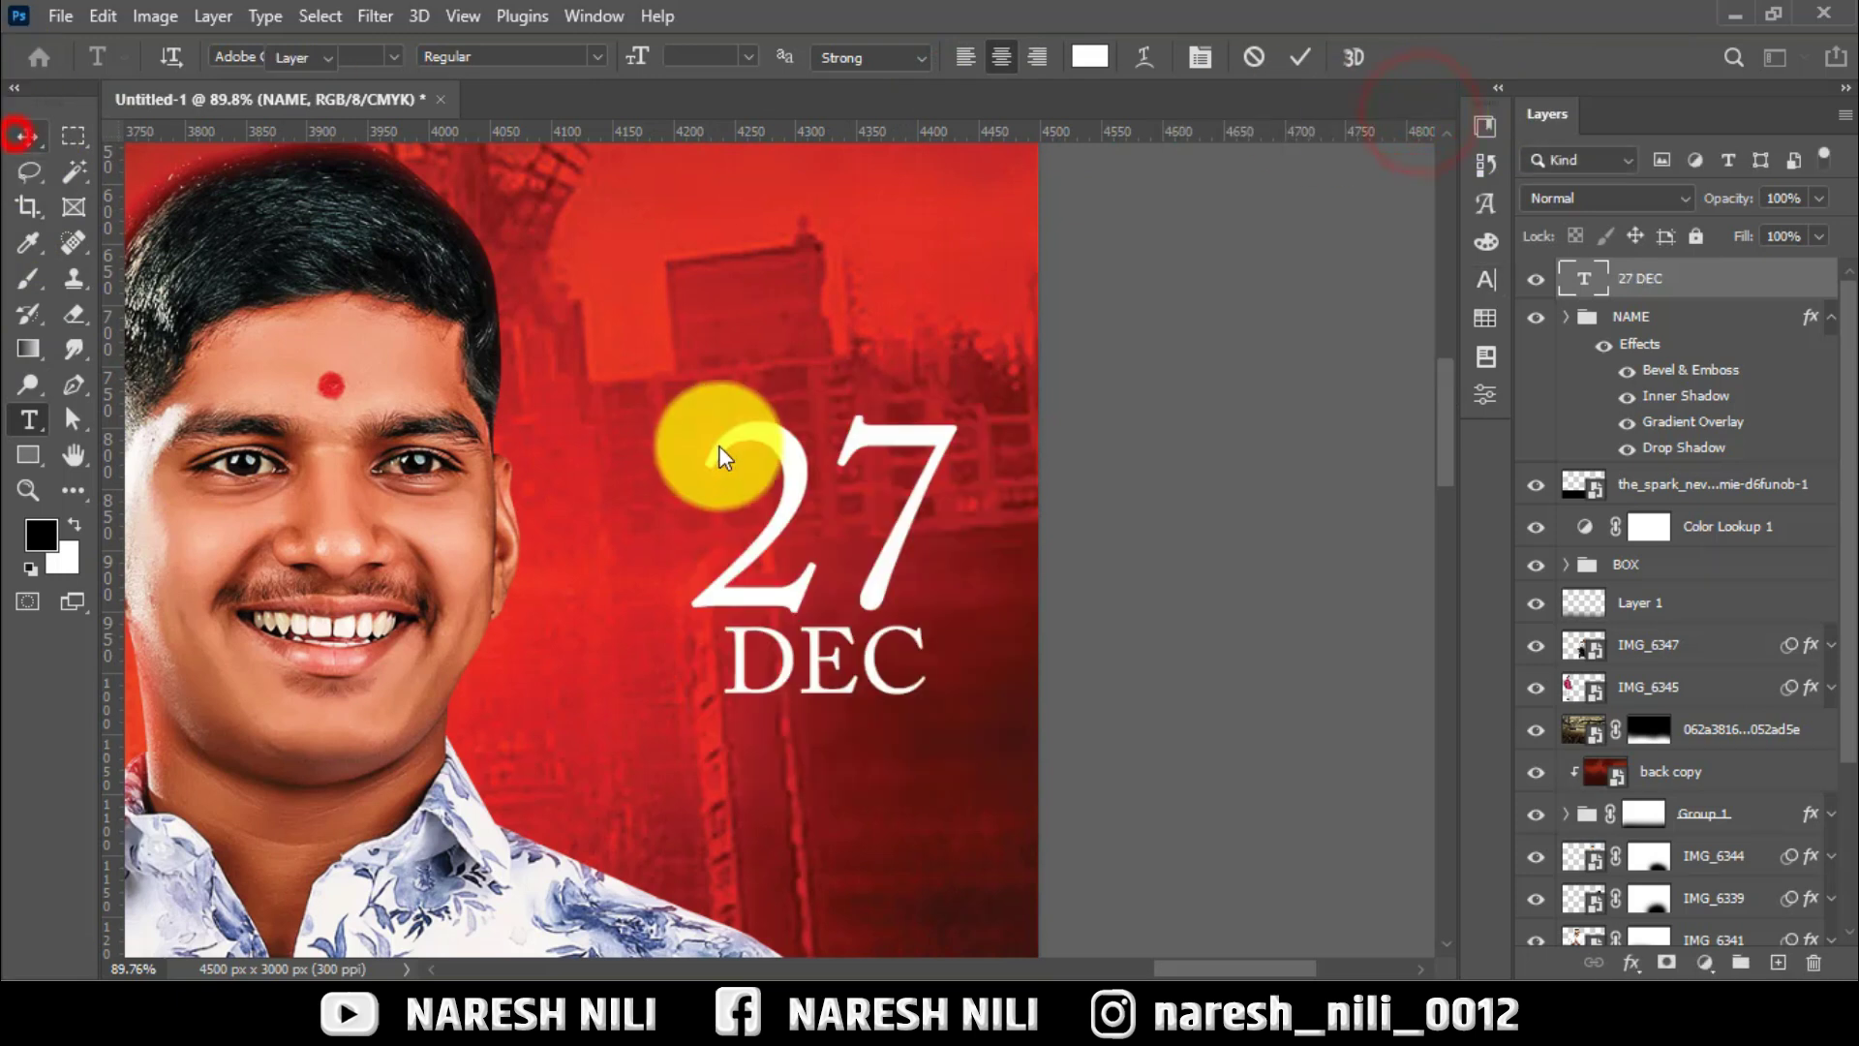
scroll(764, 590, "down", 3)
mouse_move(765, 591)
left_mouse_down()
mouse_move(886, 775)
mouse_move(823, 651)
left_mouse_up()
key("ctrl+t")
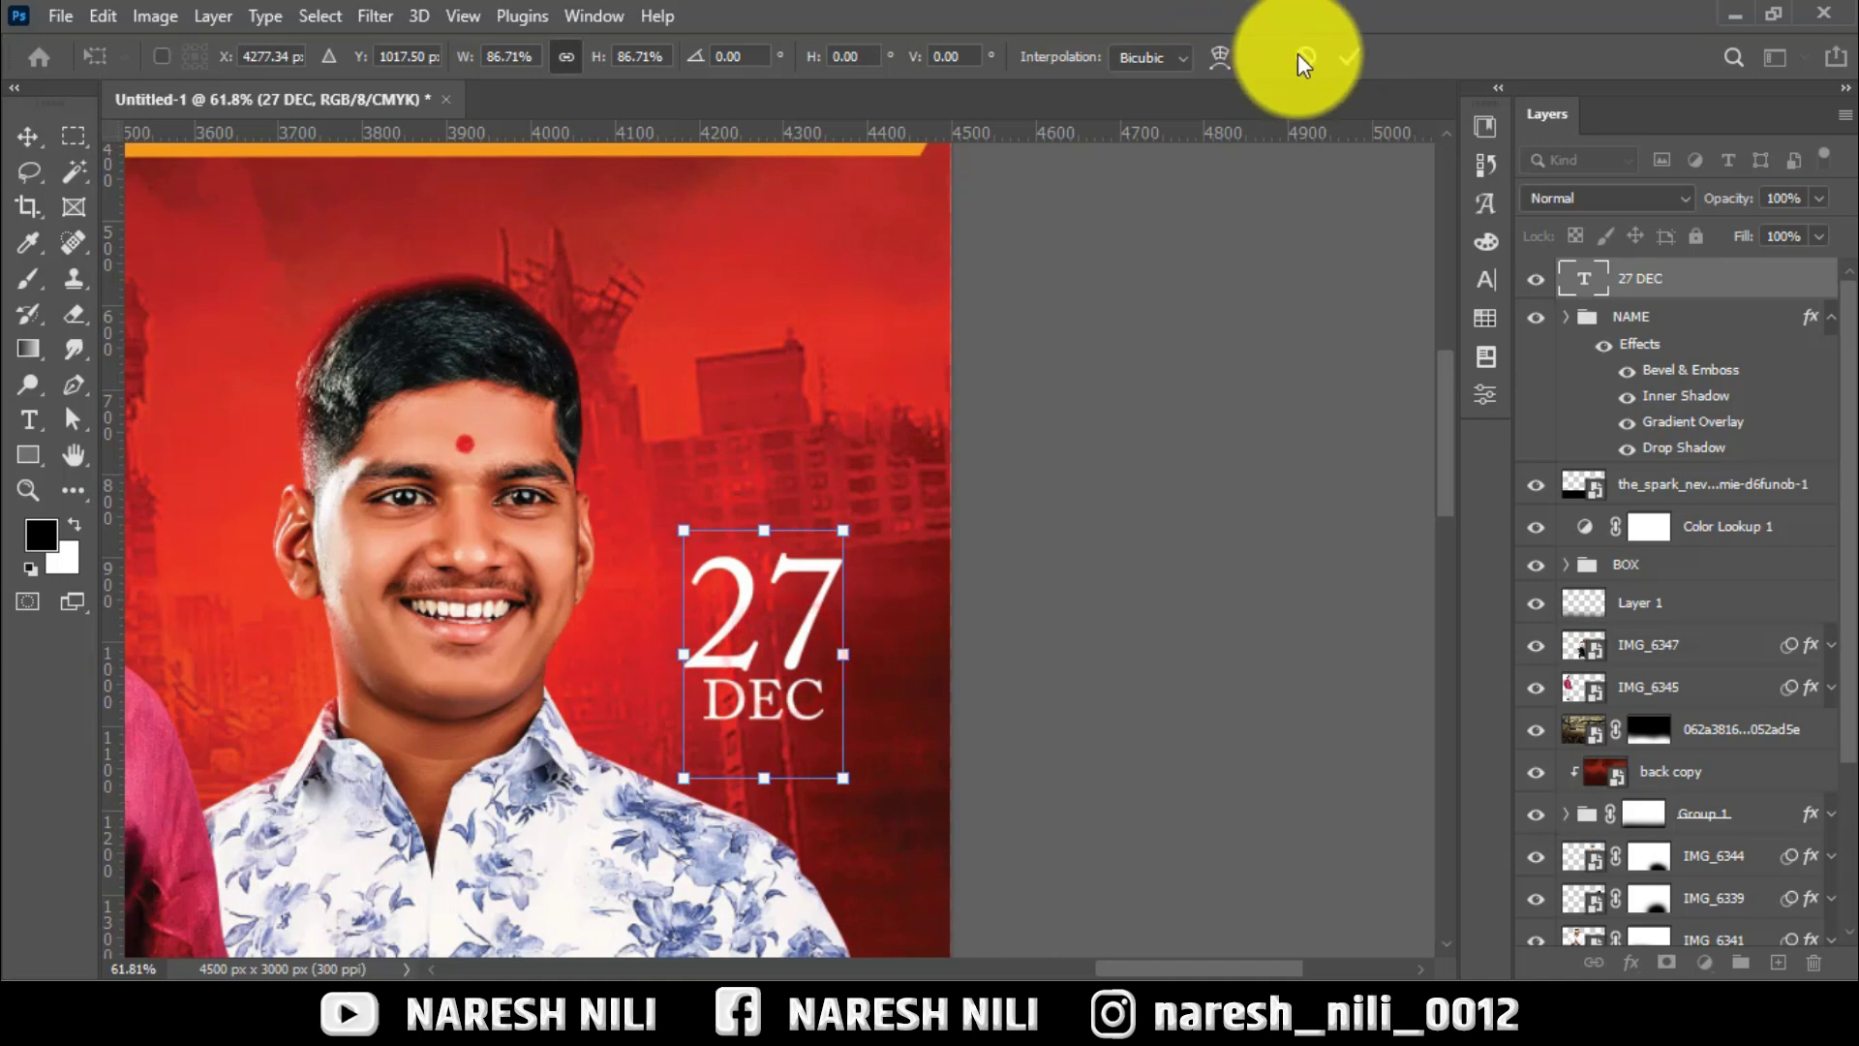
left_click(1349, 58)
Draw a crown custom shape above the 27 DEC date.
double_click(29, 487)
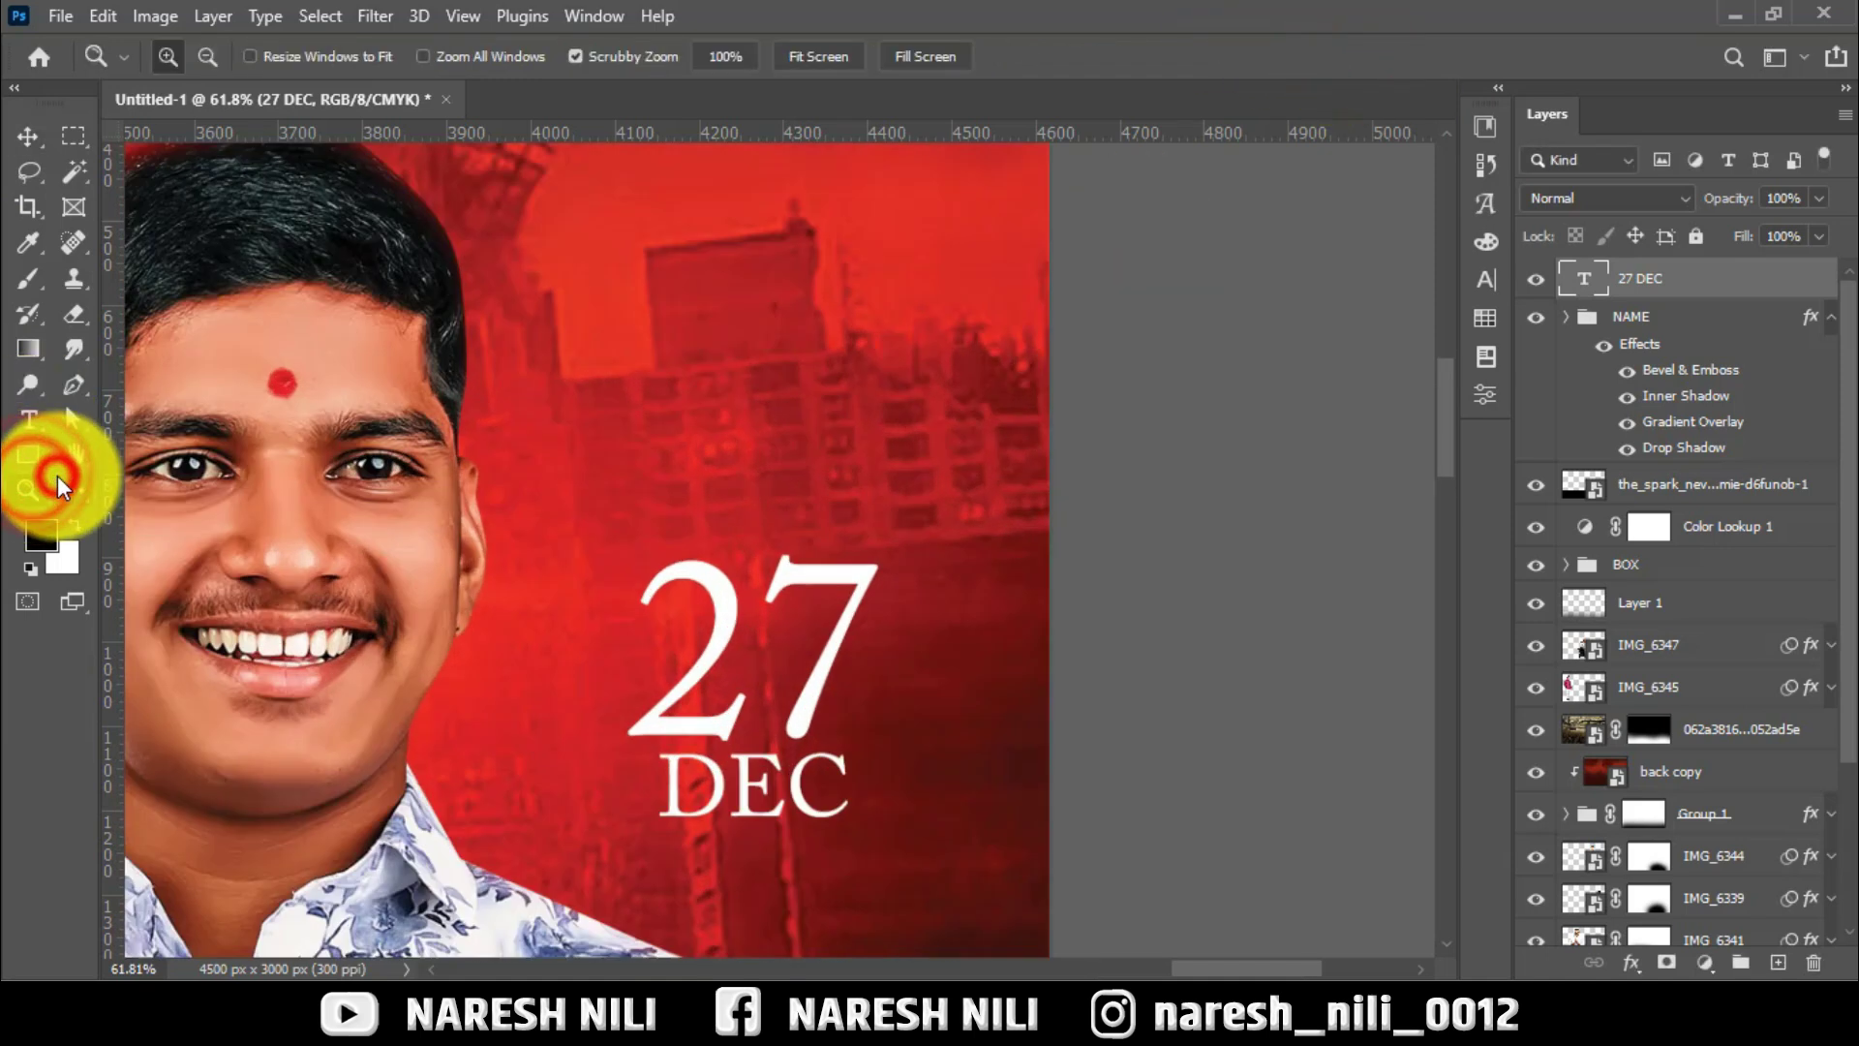
left_click(28, 453)
left_click(145, 585)
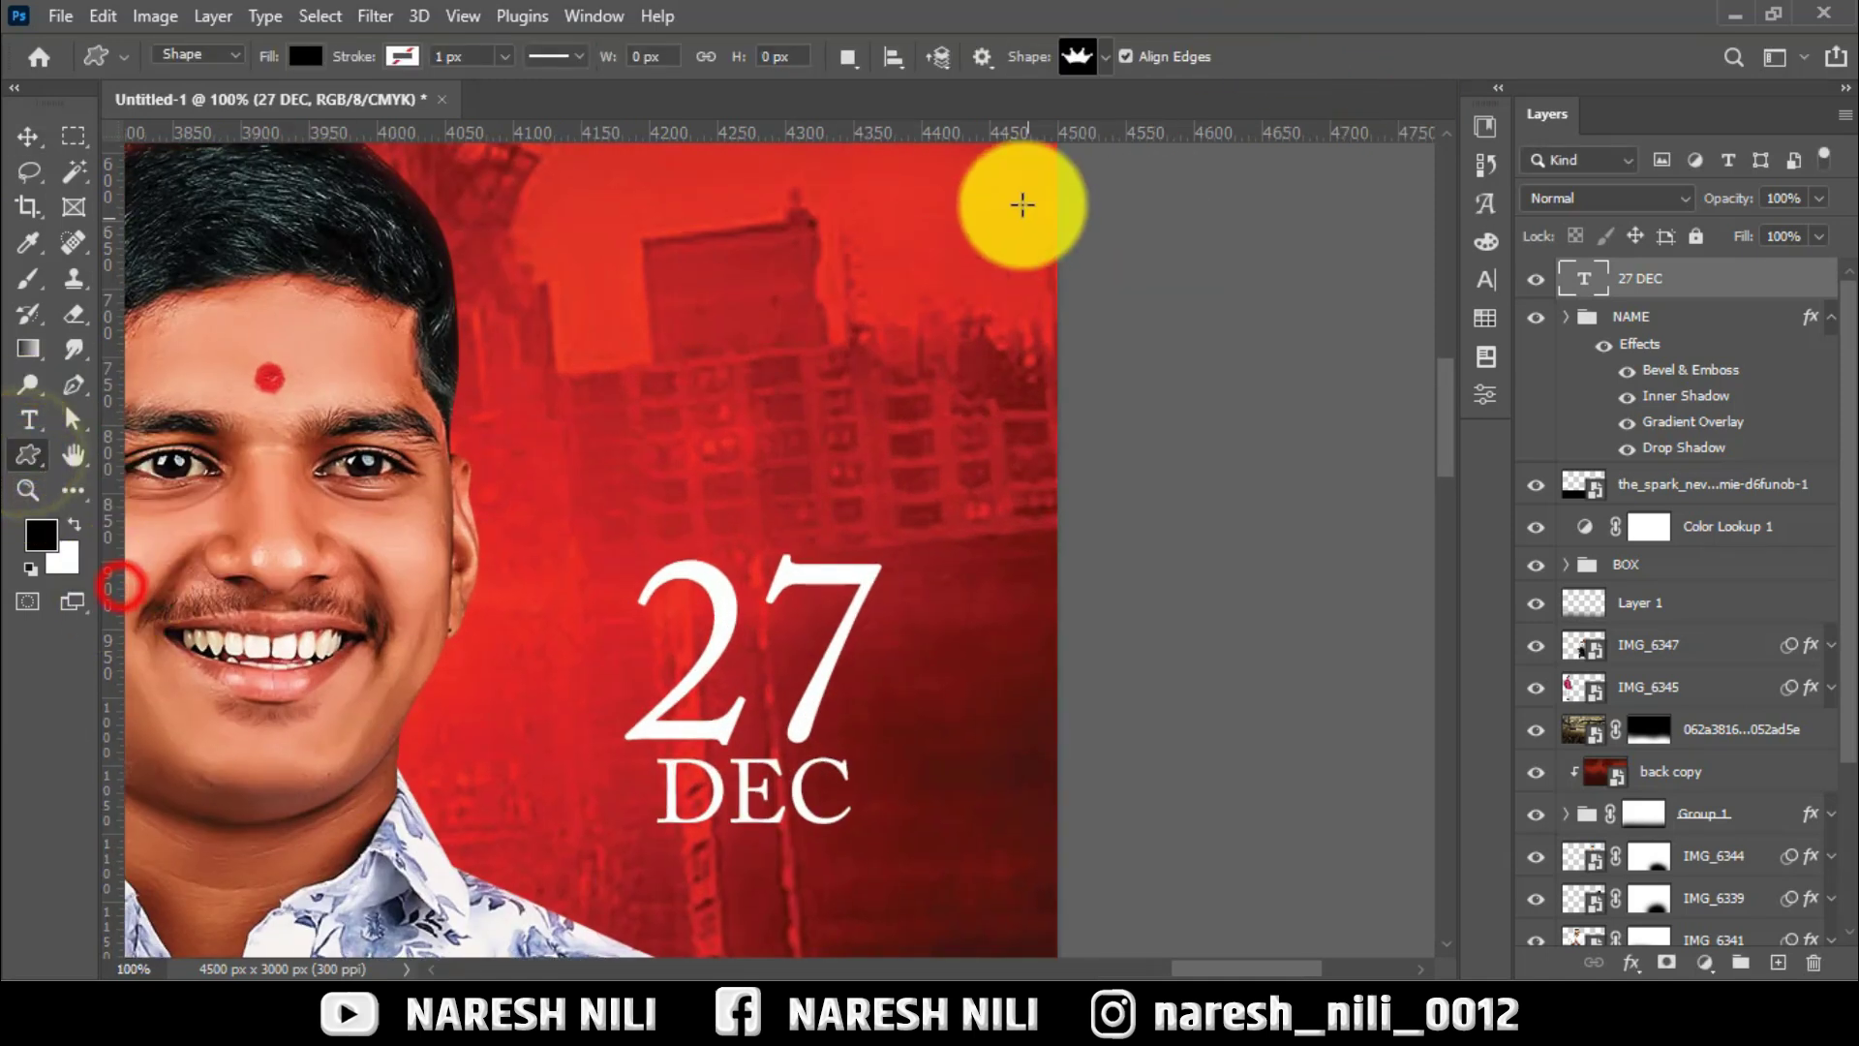
mouse_move(617, 264)
left_mouse_down()
mouse_move(892, 521)
mouse_move(979, 543)
left_mouse_up()
left_click(28, 136)
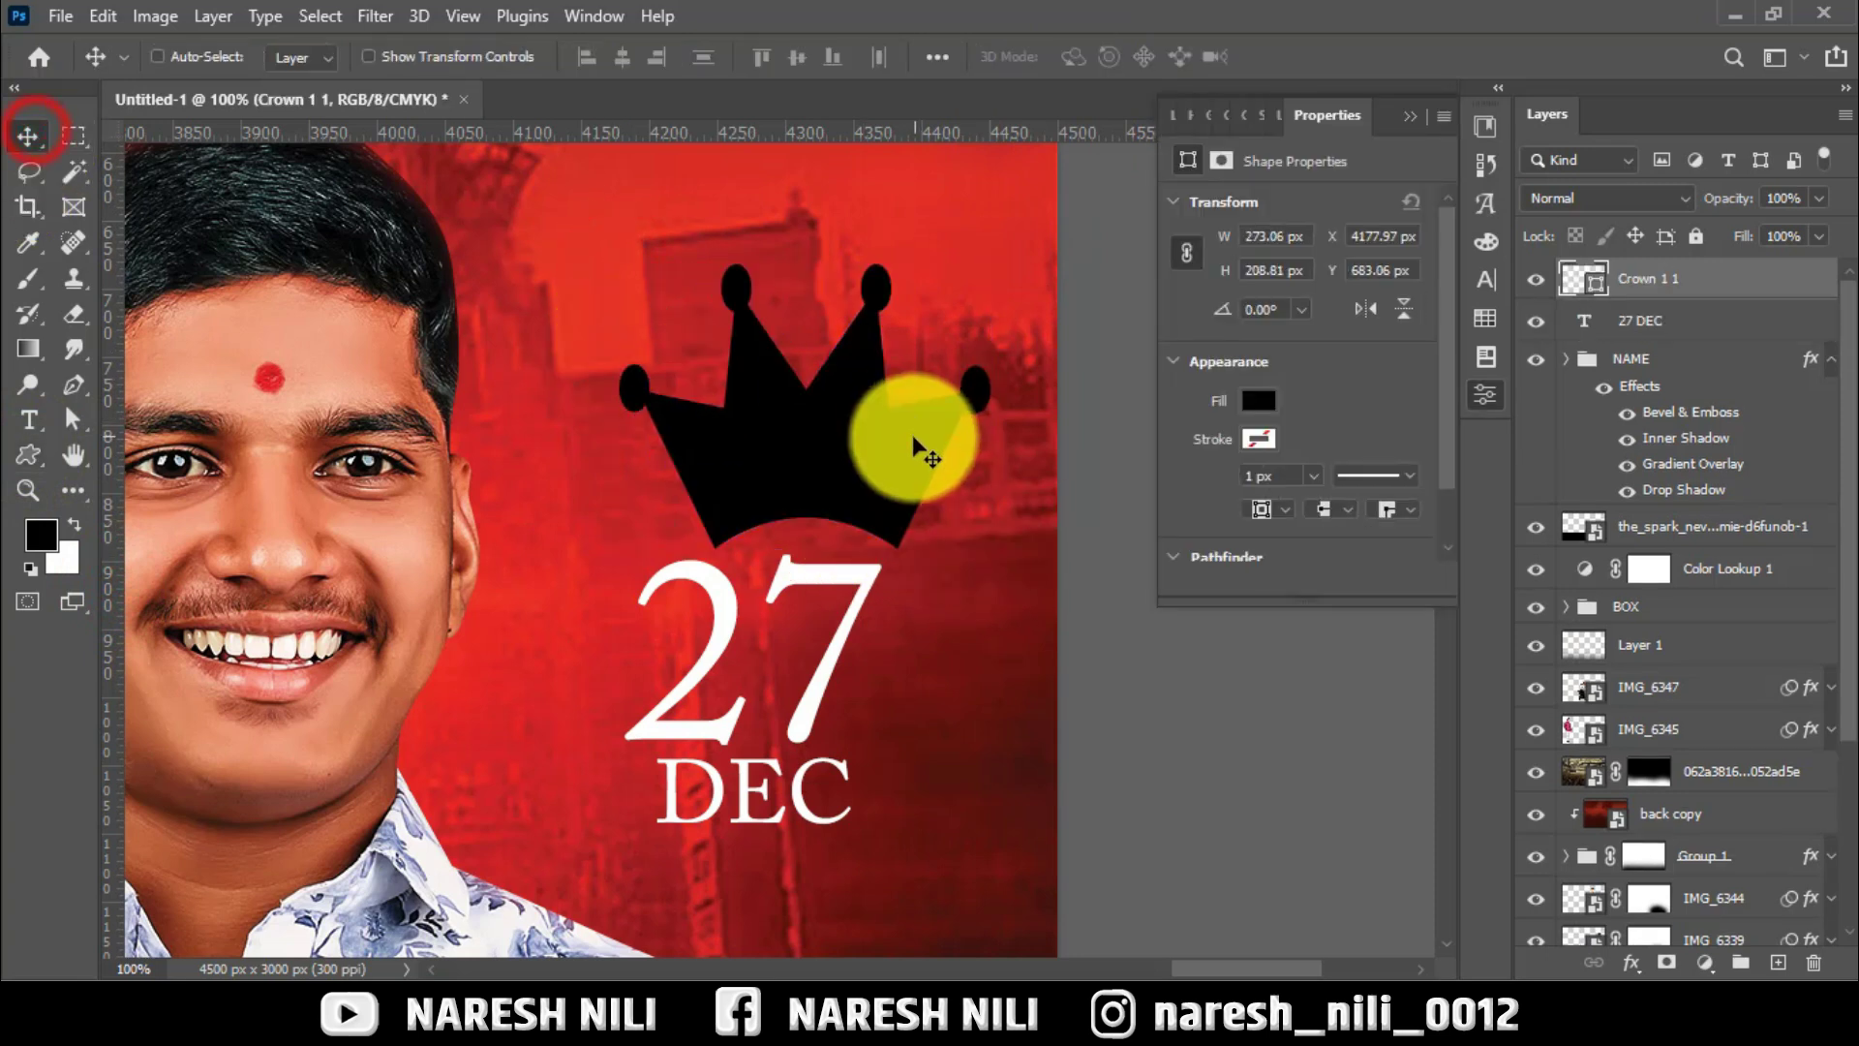
Fill the crown shape with white.
left_click(1259, 400)
left_click(1190, 545)
left_click(1419, 124)
left_click(28, 137)
Scale the crown to about 107%, make it slightly shorter, and center it above the date.
key("ctrl+t")
left_click_drag(1003, 554, 986, 552)
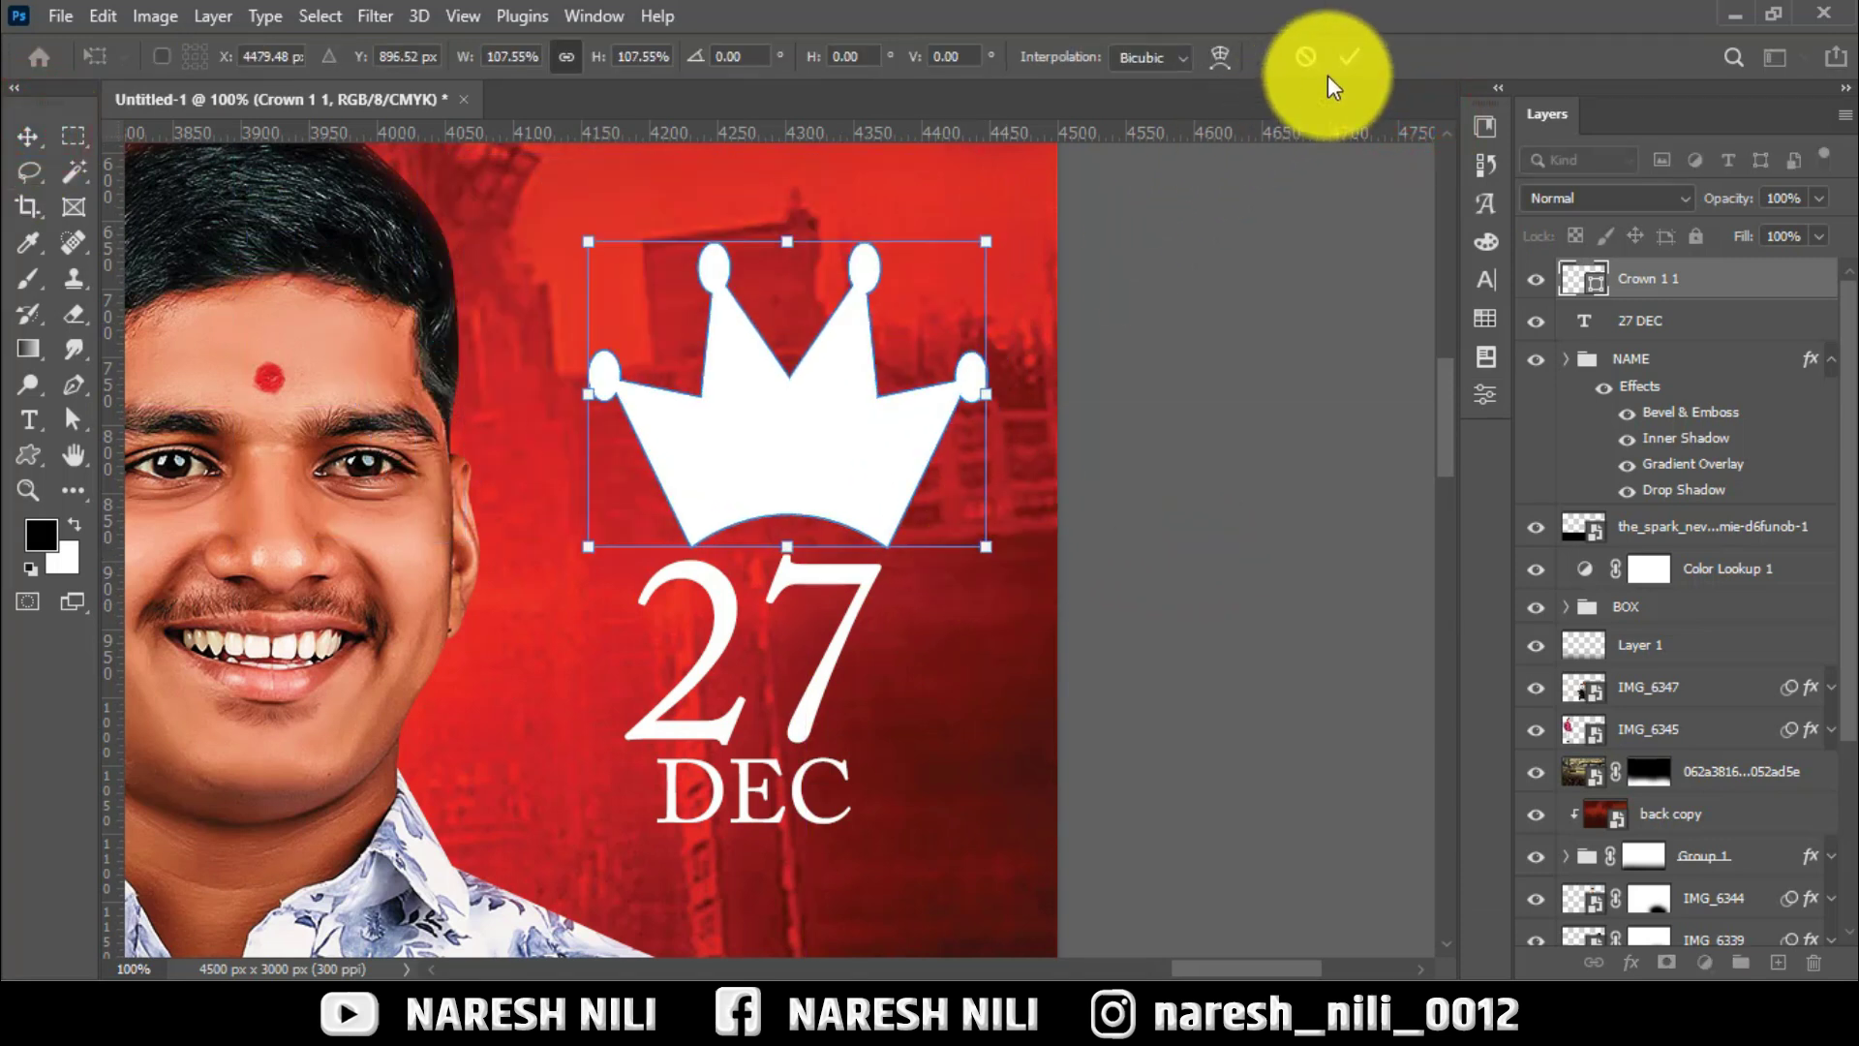
left_click(1348, 57)
left_click_drag(788, 242, 788, 291)
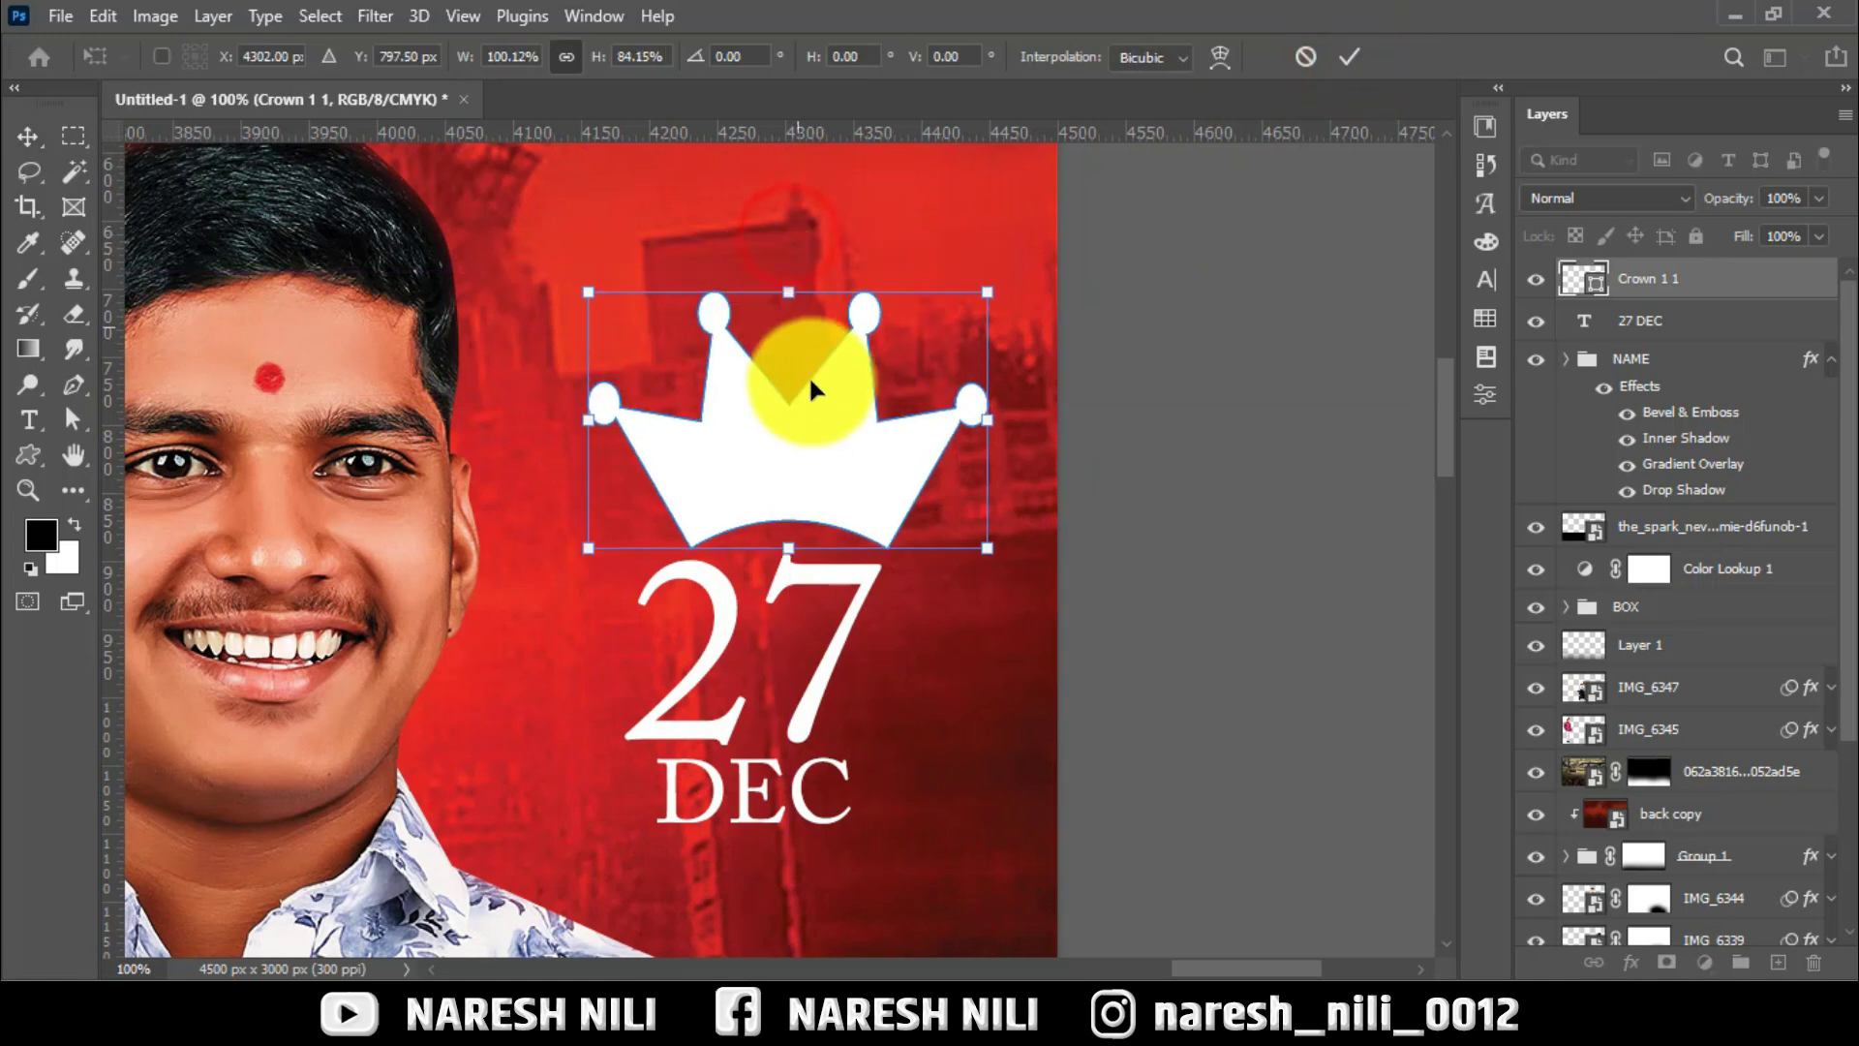
left_click_drag(813, 386, 790, 397)
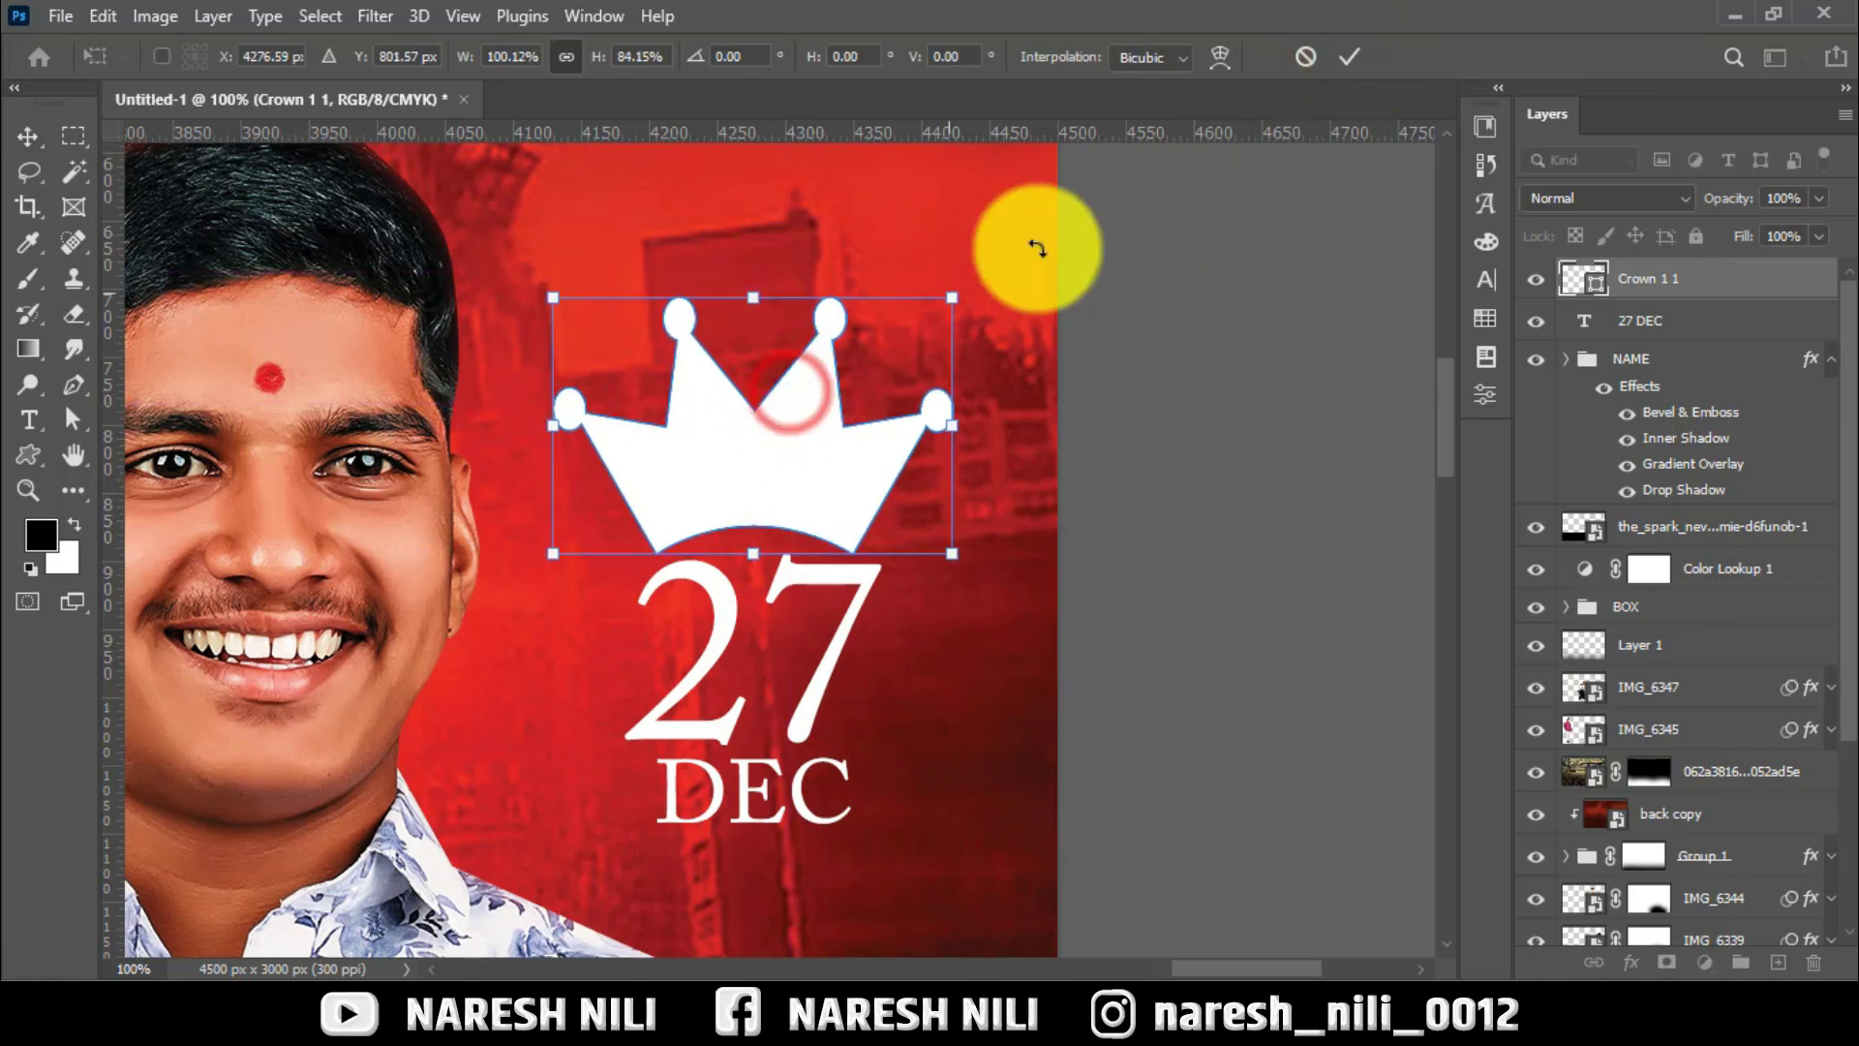
left_click(1349, 56)
right_click(1636, 278)
Add a drop shadow to the crown with 4 px distance and 43% opacity.
left_click(1368, 37)
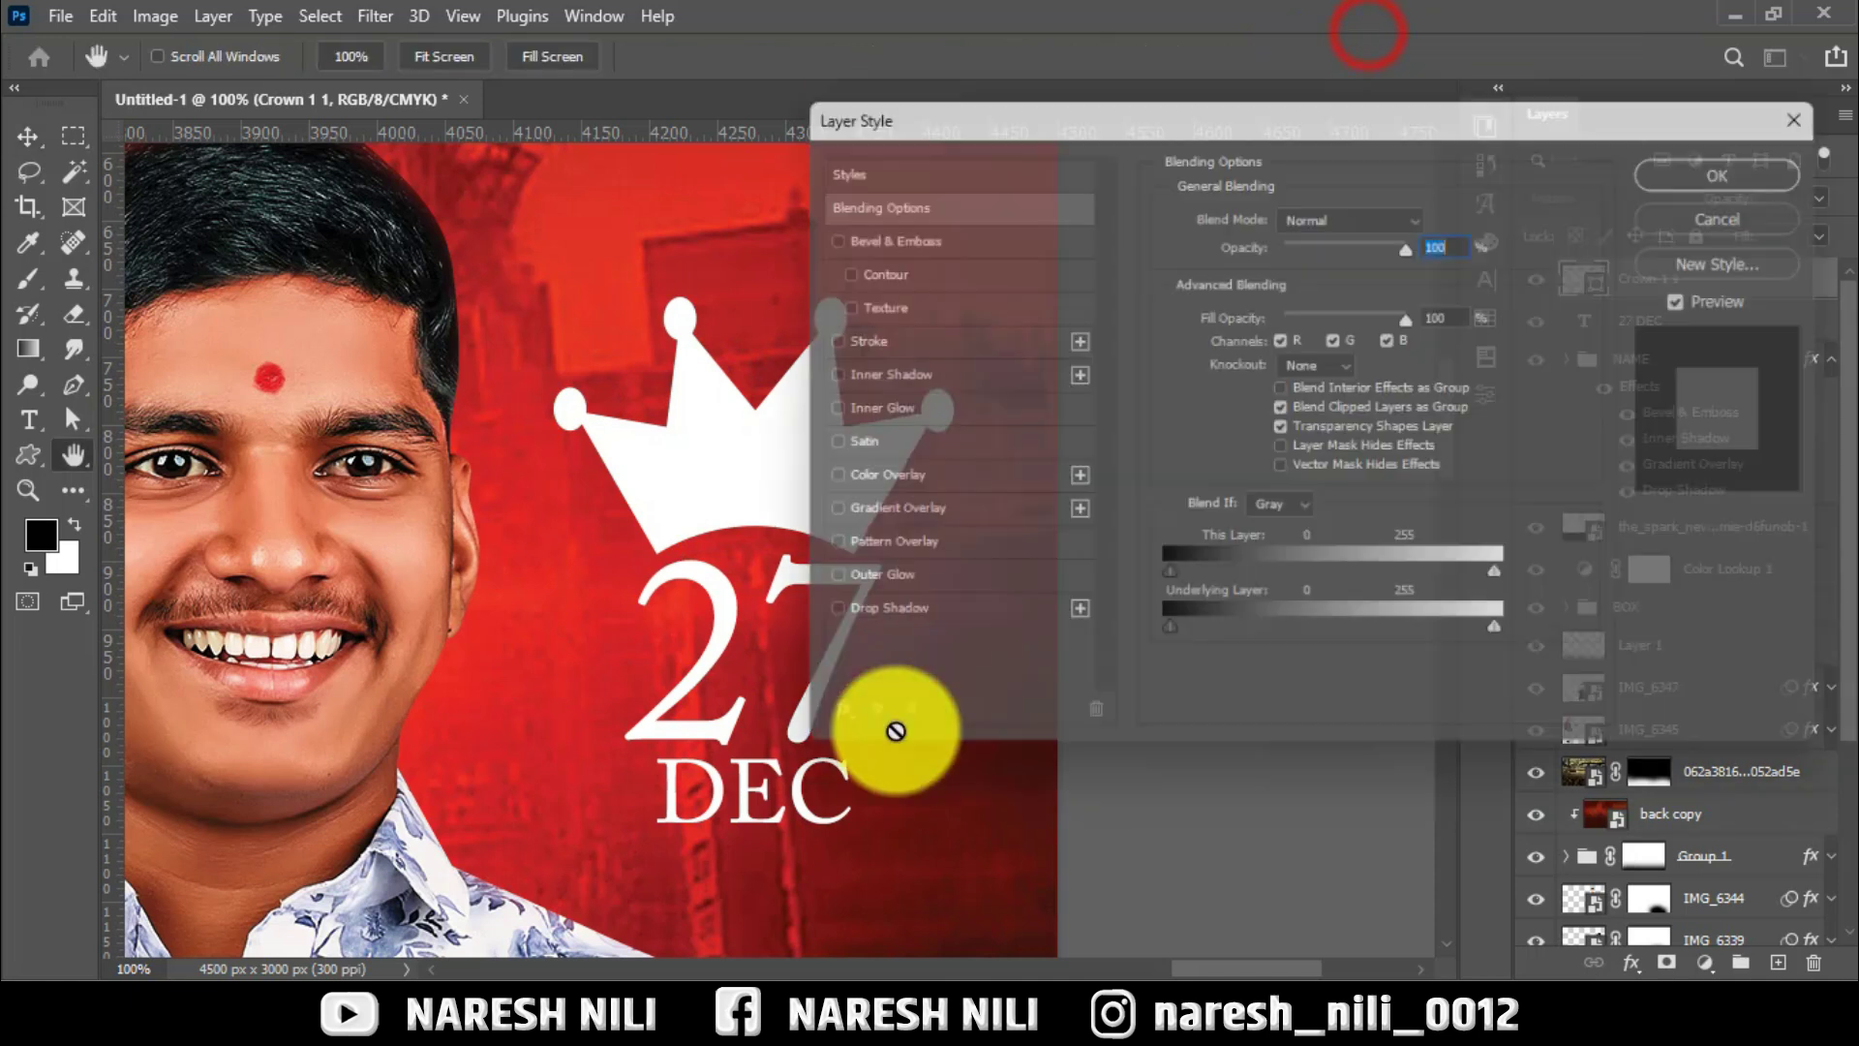
left_click(904, 620)
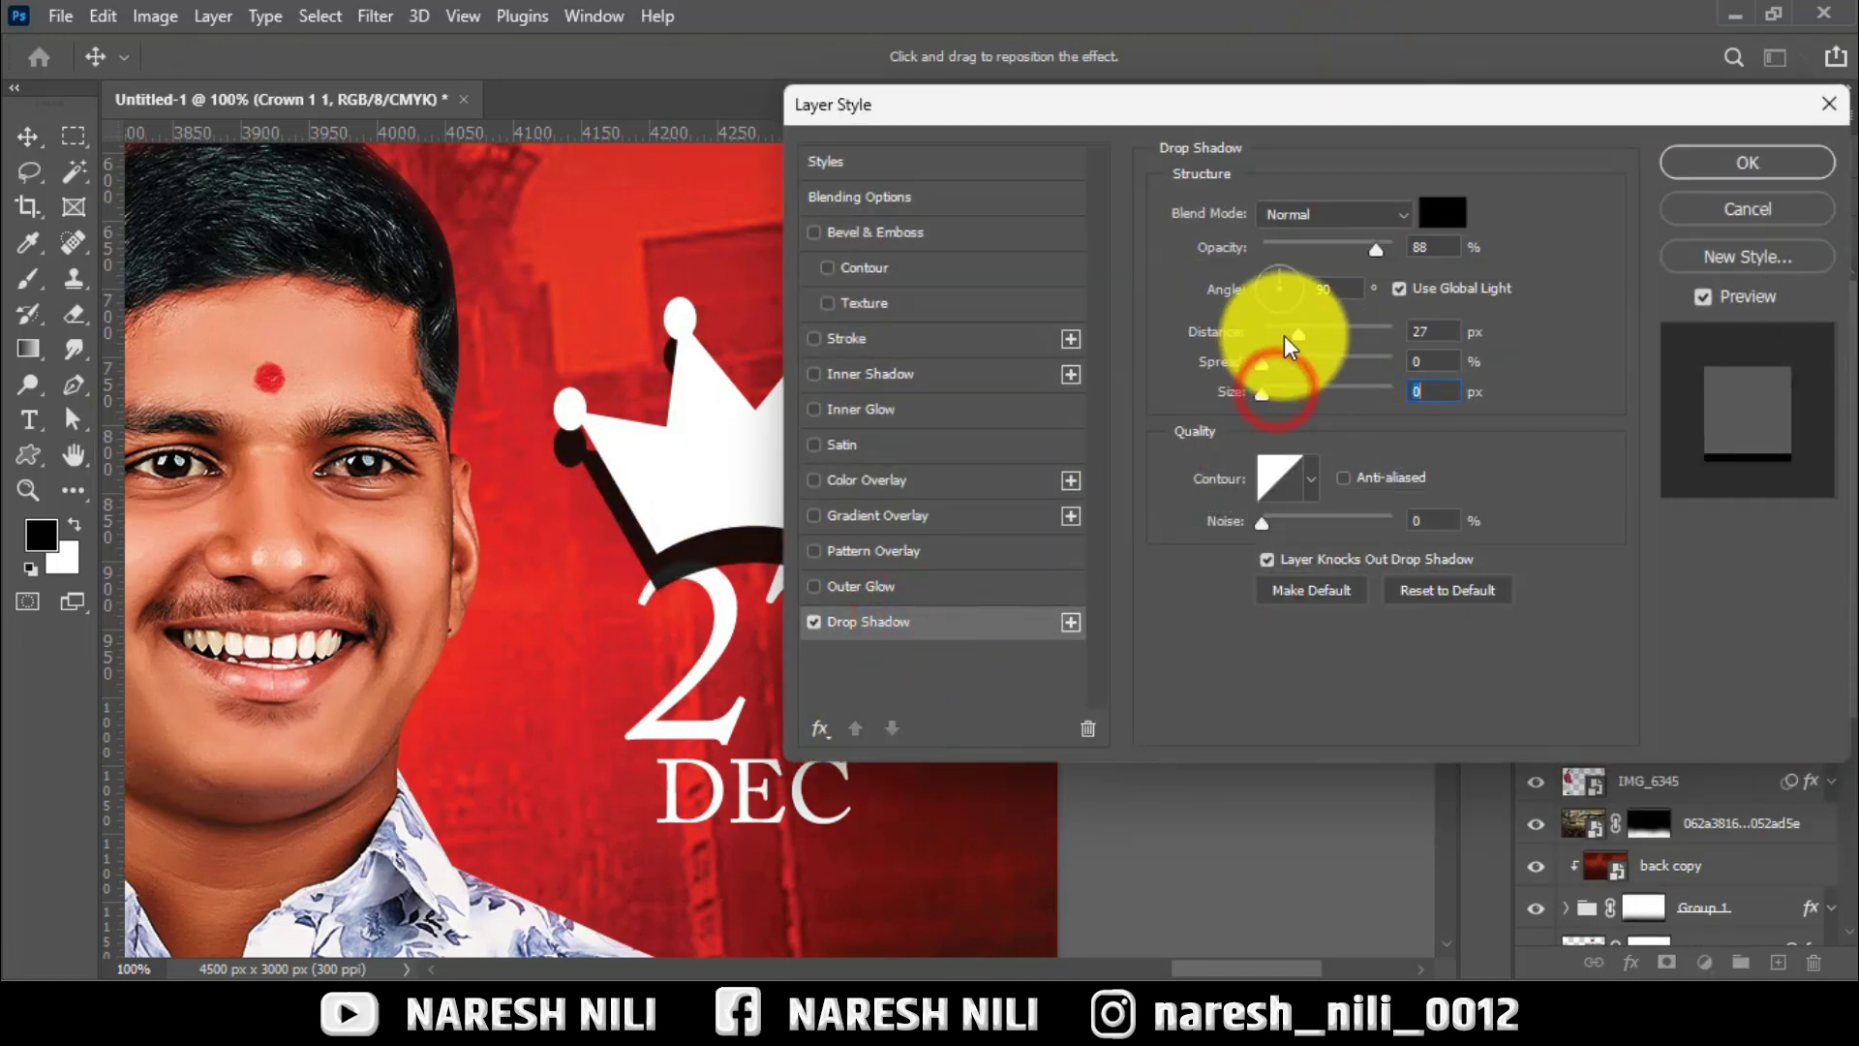
left_click_drag(1298, 332, 1266, 332)
left_click_drag(1376, 249, 1316, 248)
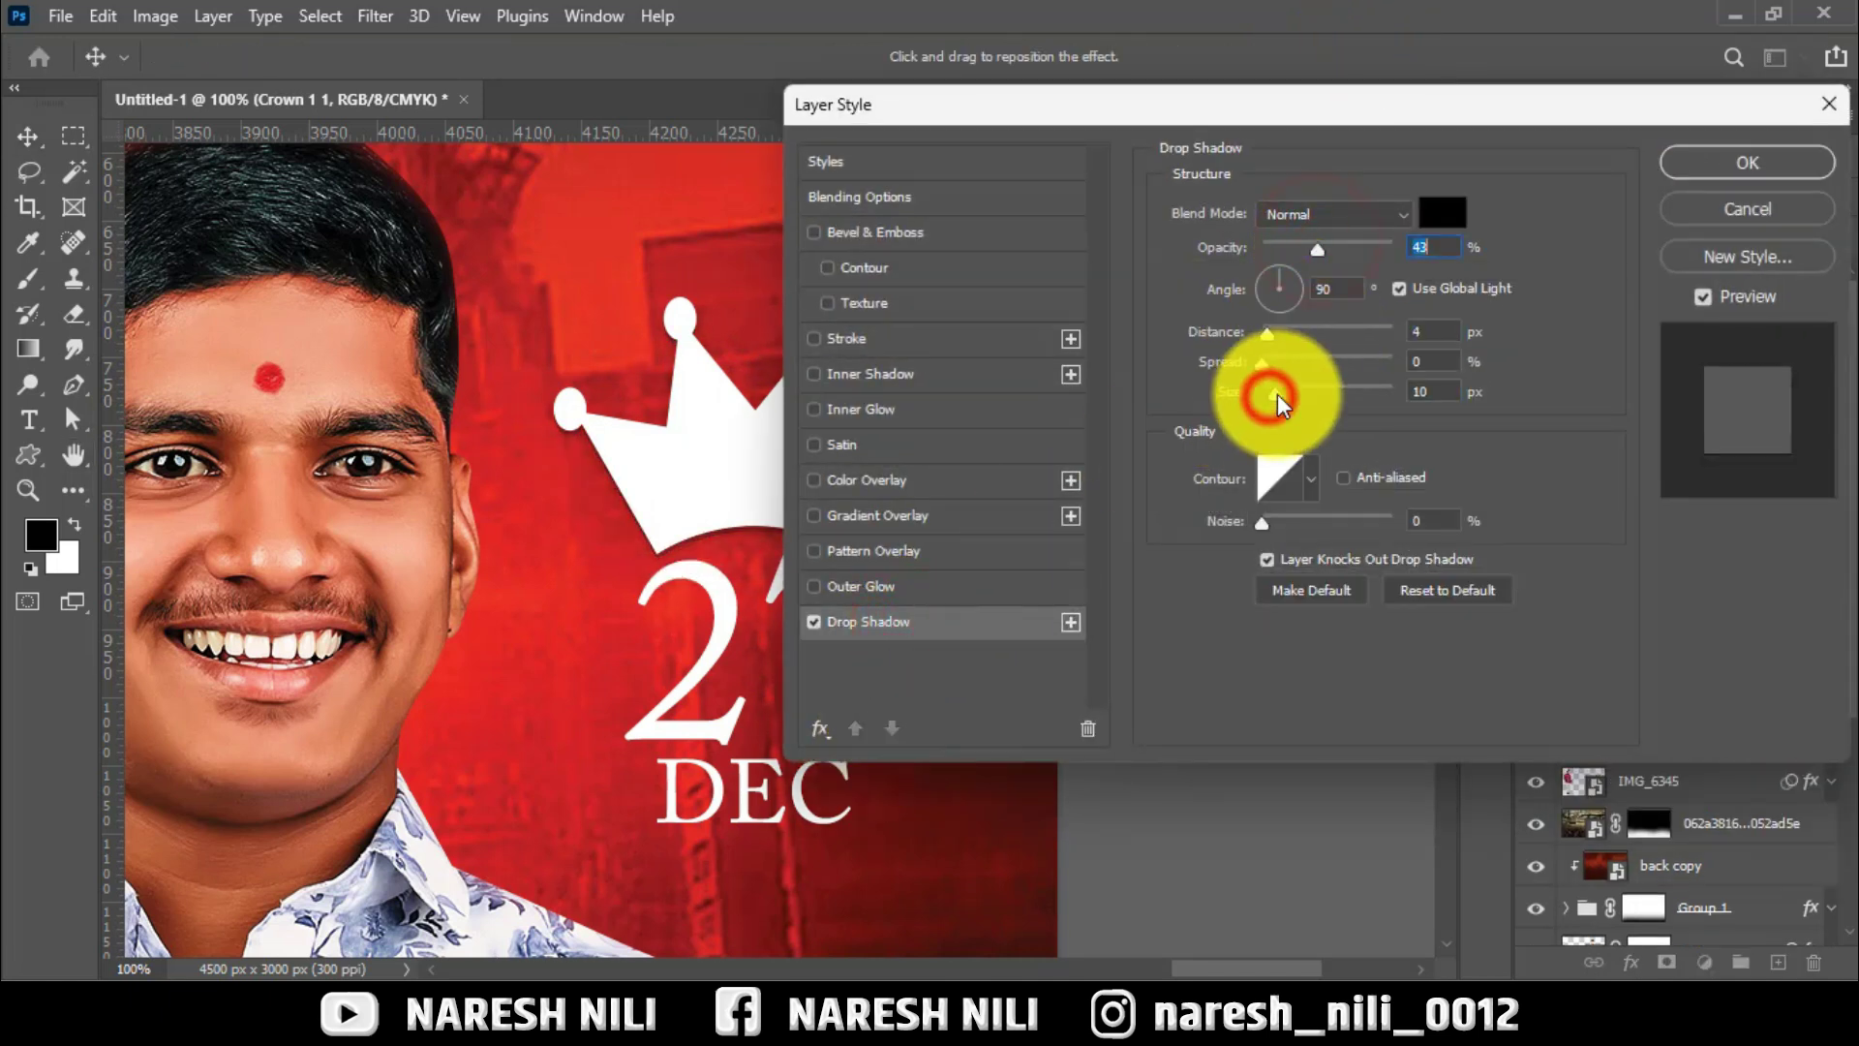
left_click(1696, 161)
Copy the crown's drop shadow onto 27 DEC and select both layers.
left_click_drag(1667, 347, 1646, 372)
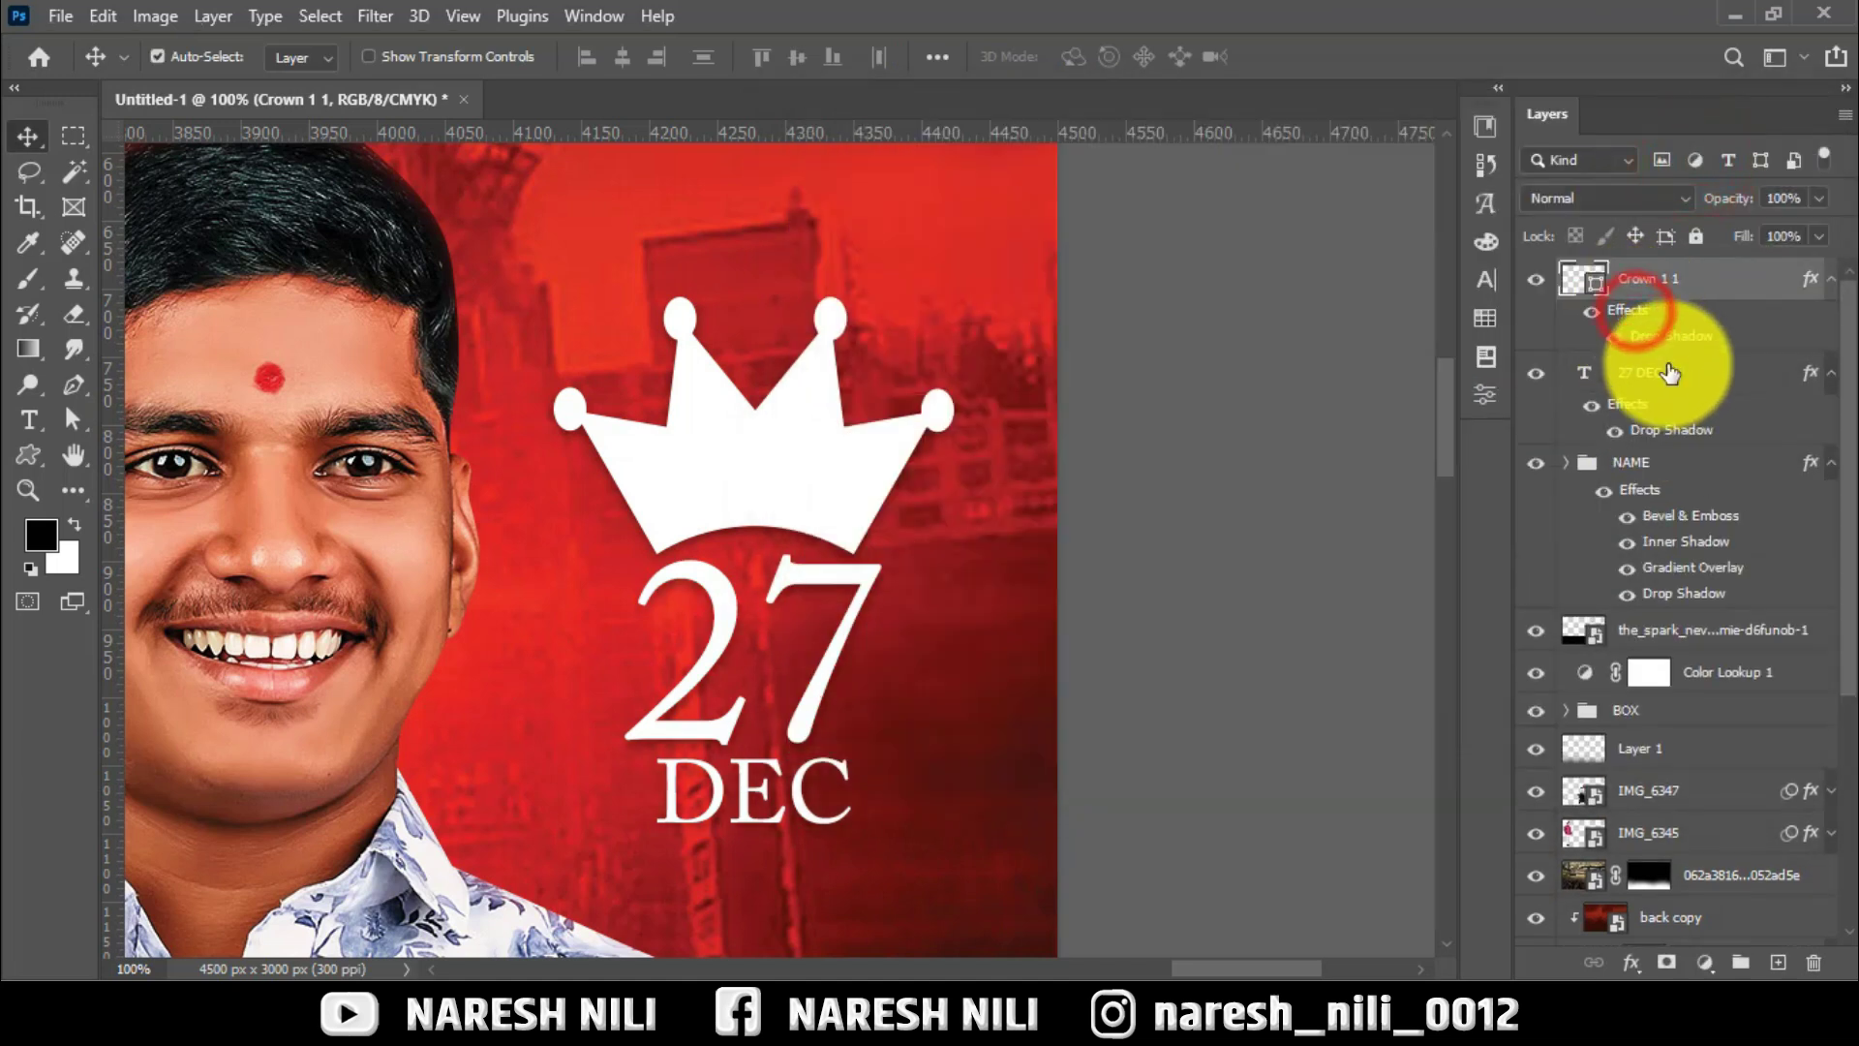
left_click(1829, 279)
left_click(1720, 318, "shift")
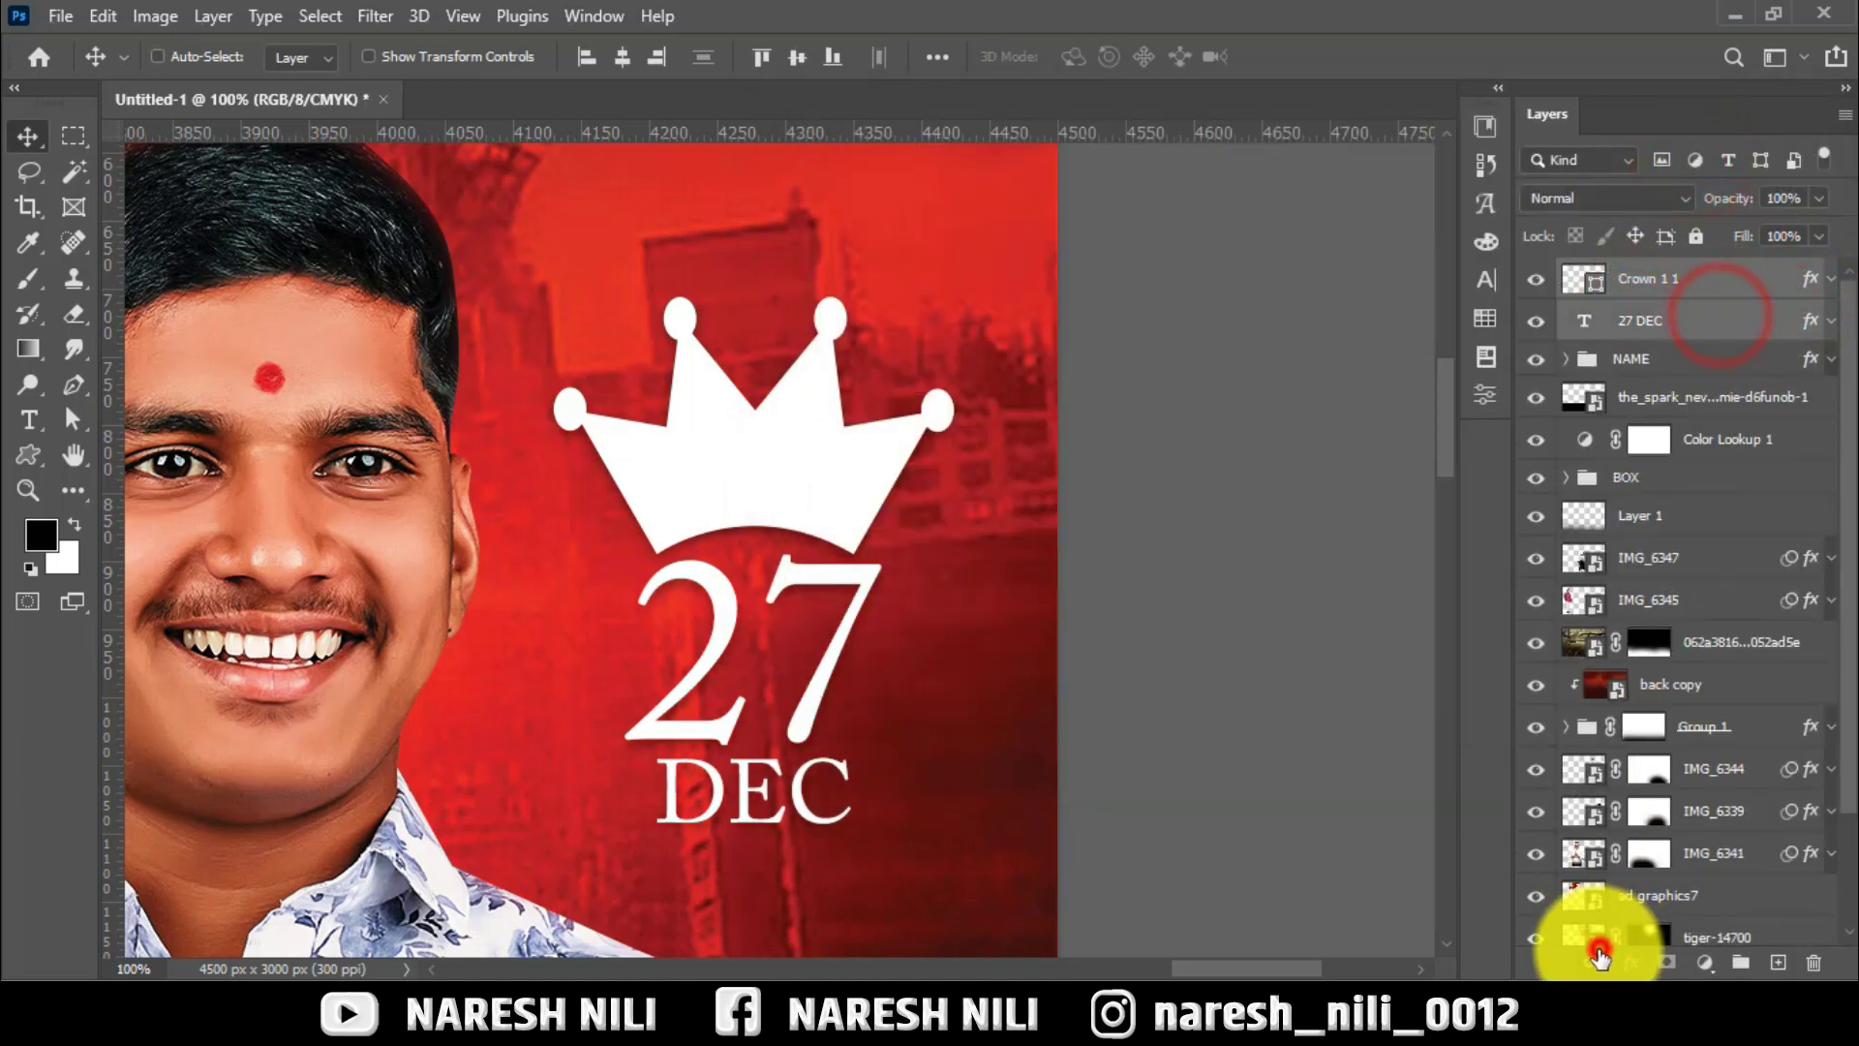
Link the crown and 27 DEC layers, rescale them beside the face, and add a blank Layer 2.
left_click(1594, 961)
left_click(29, 497)
right_click(872, 299)
left_click(915, 316)
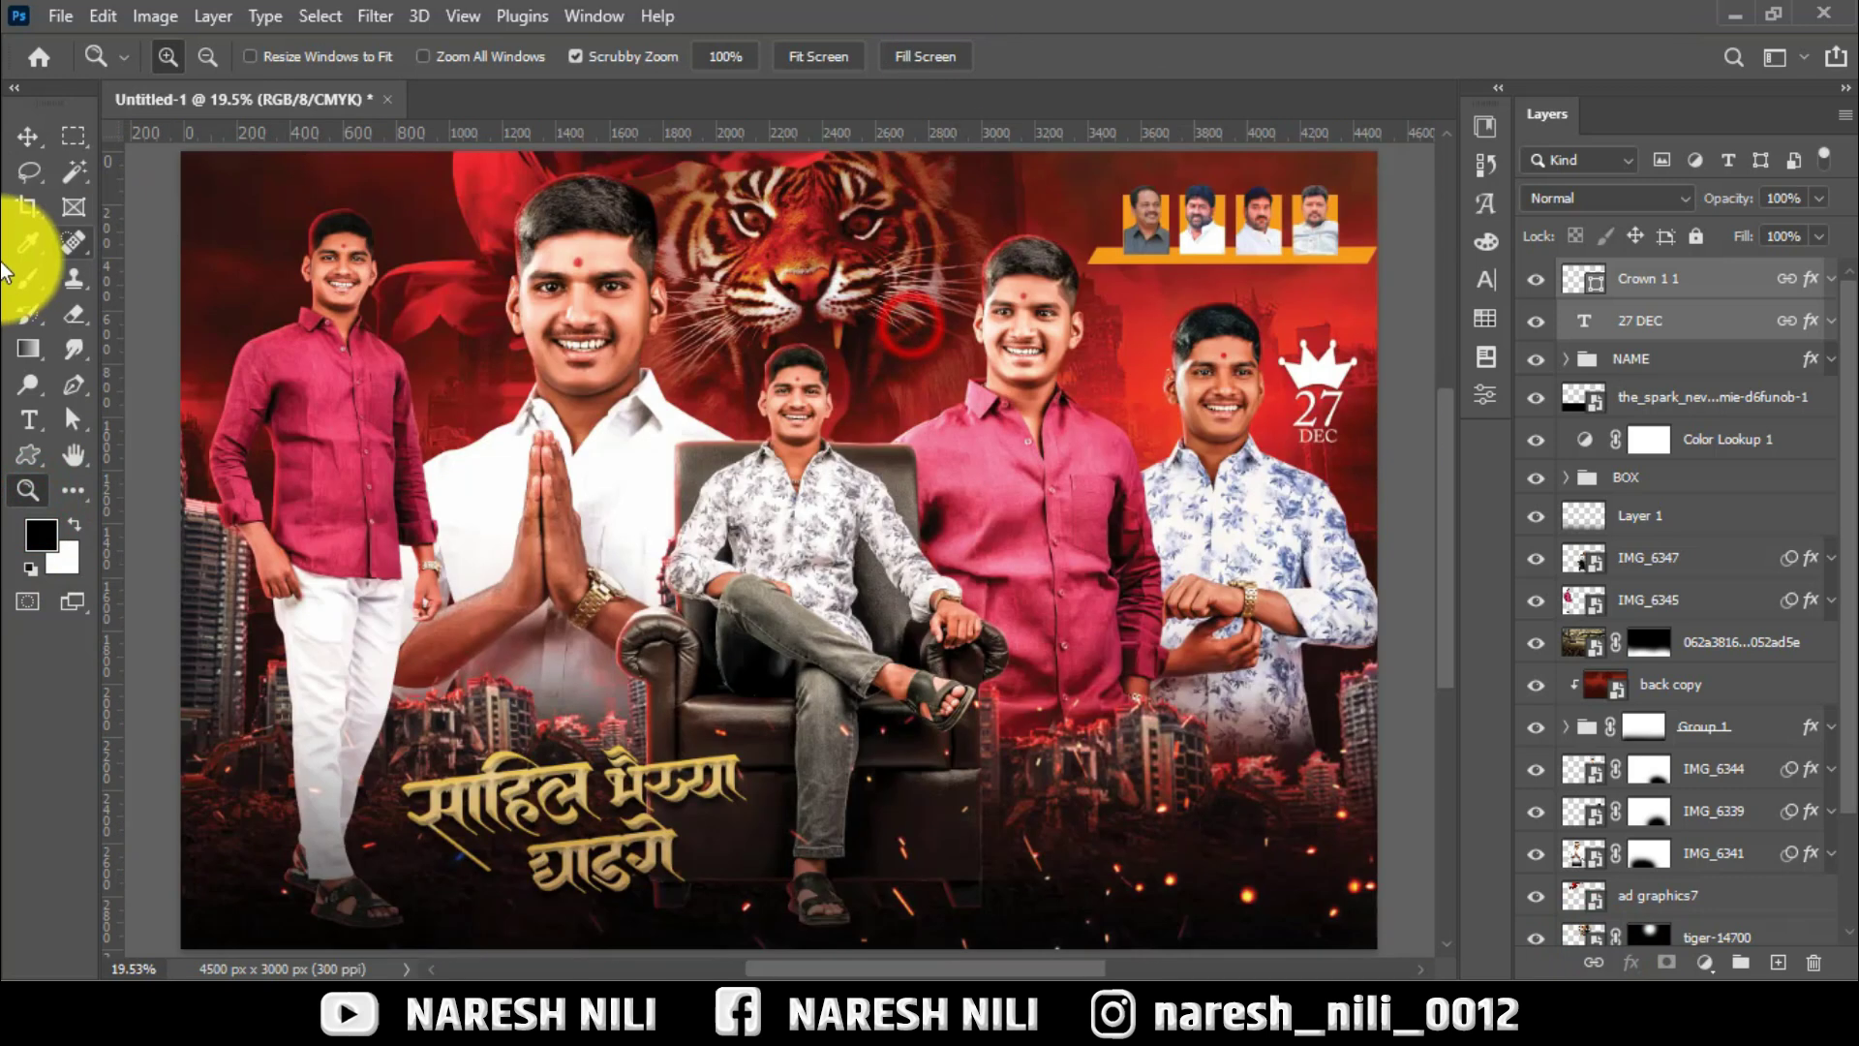
left_click(27, 135)
key("ctrl+t")
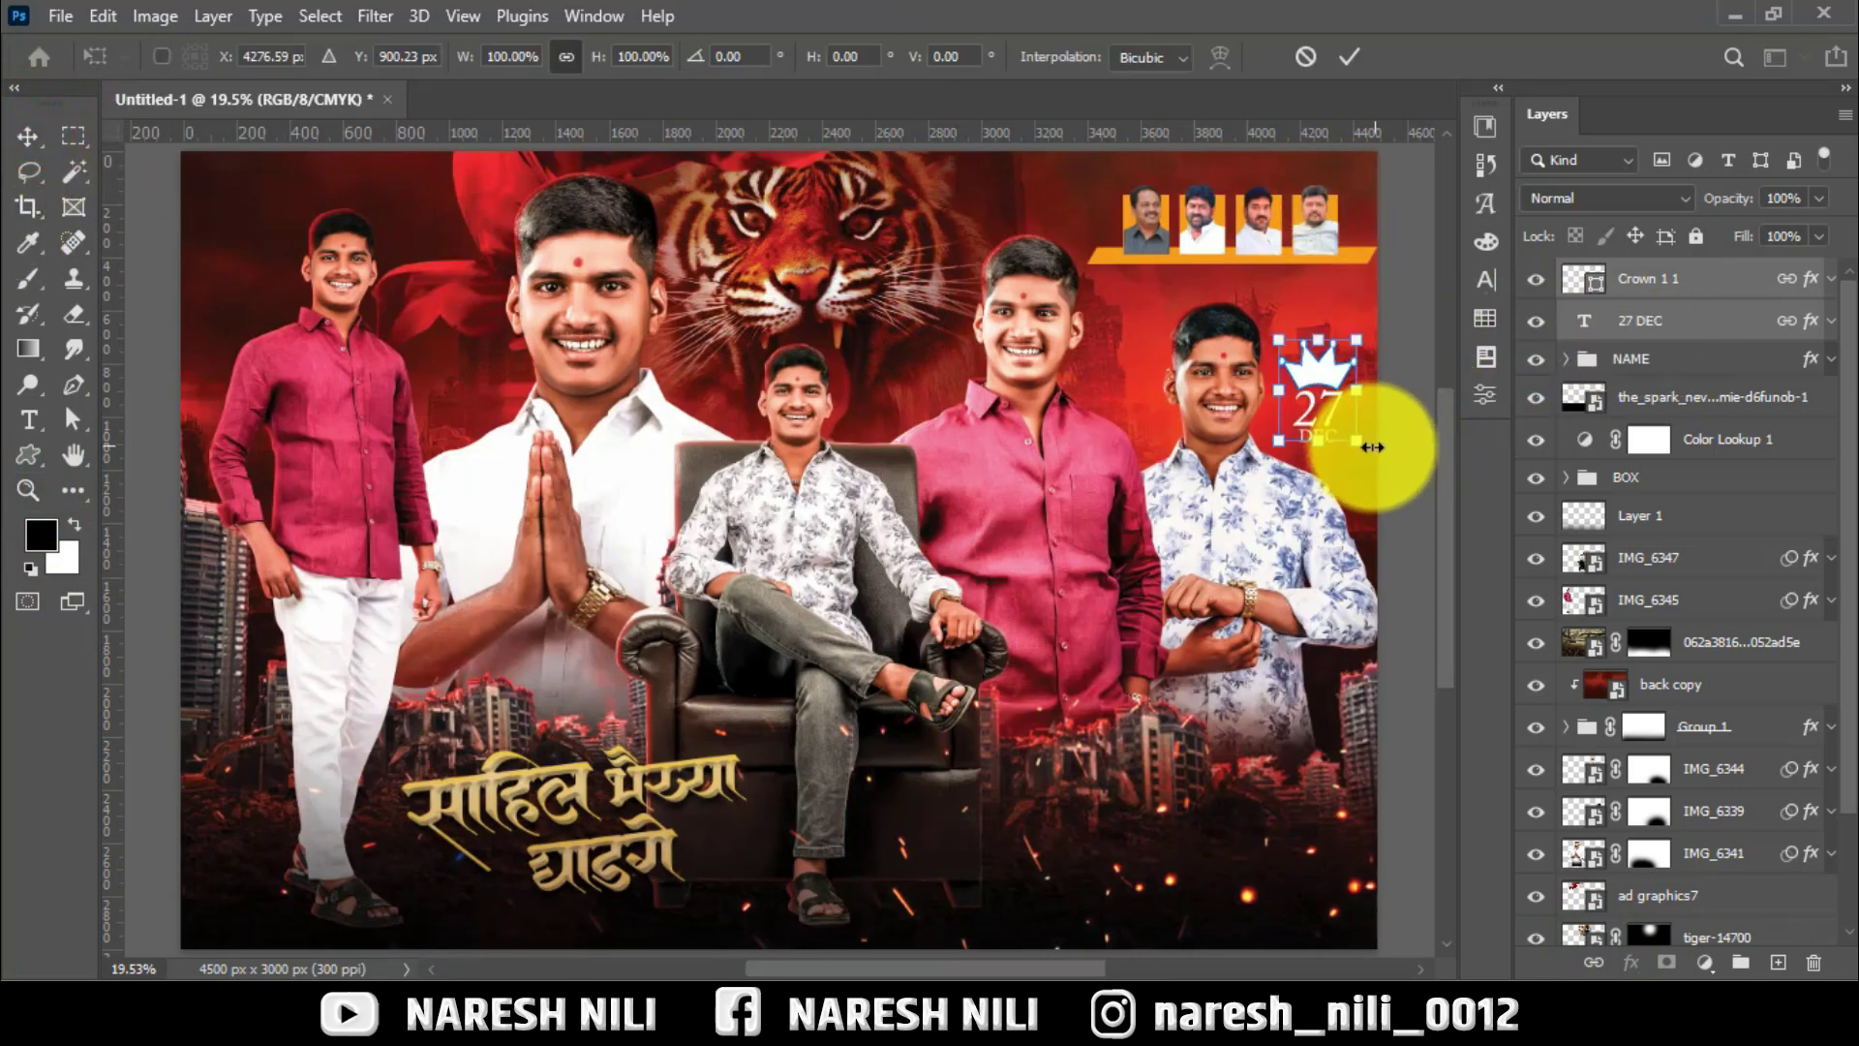
left_click(1349, 56)
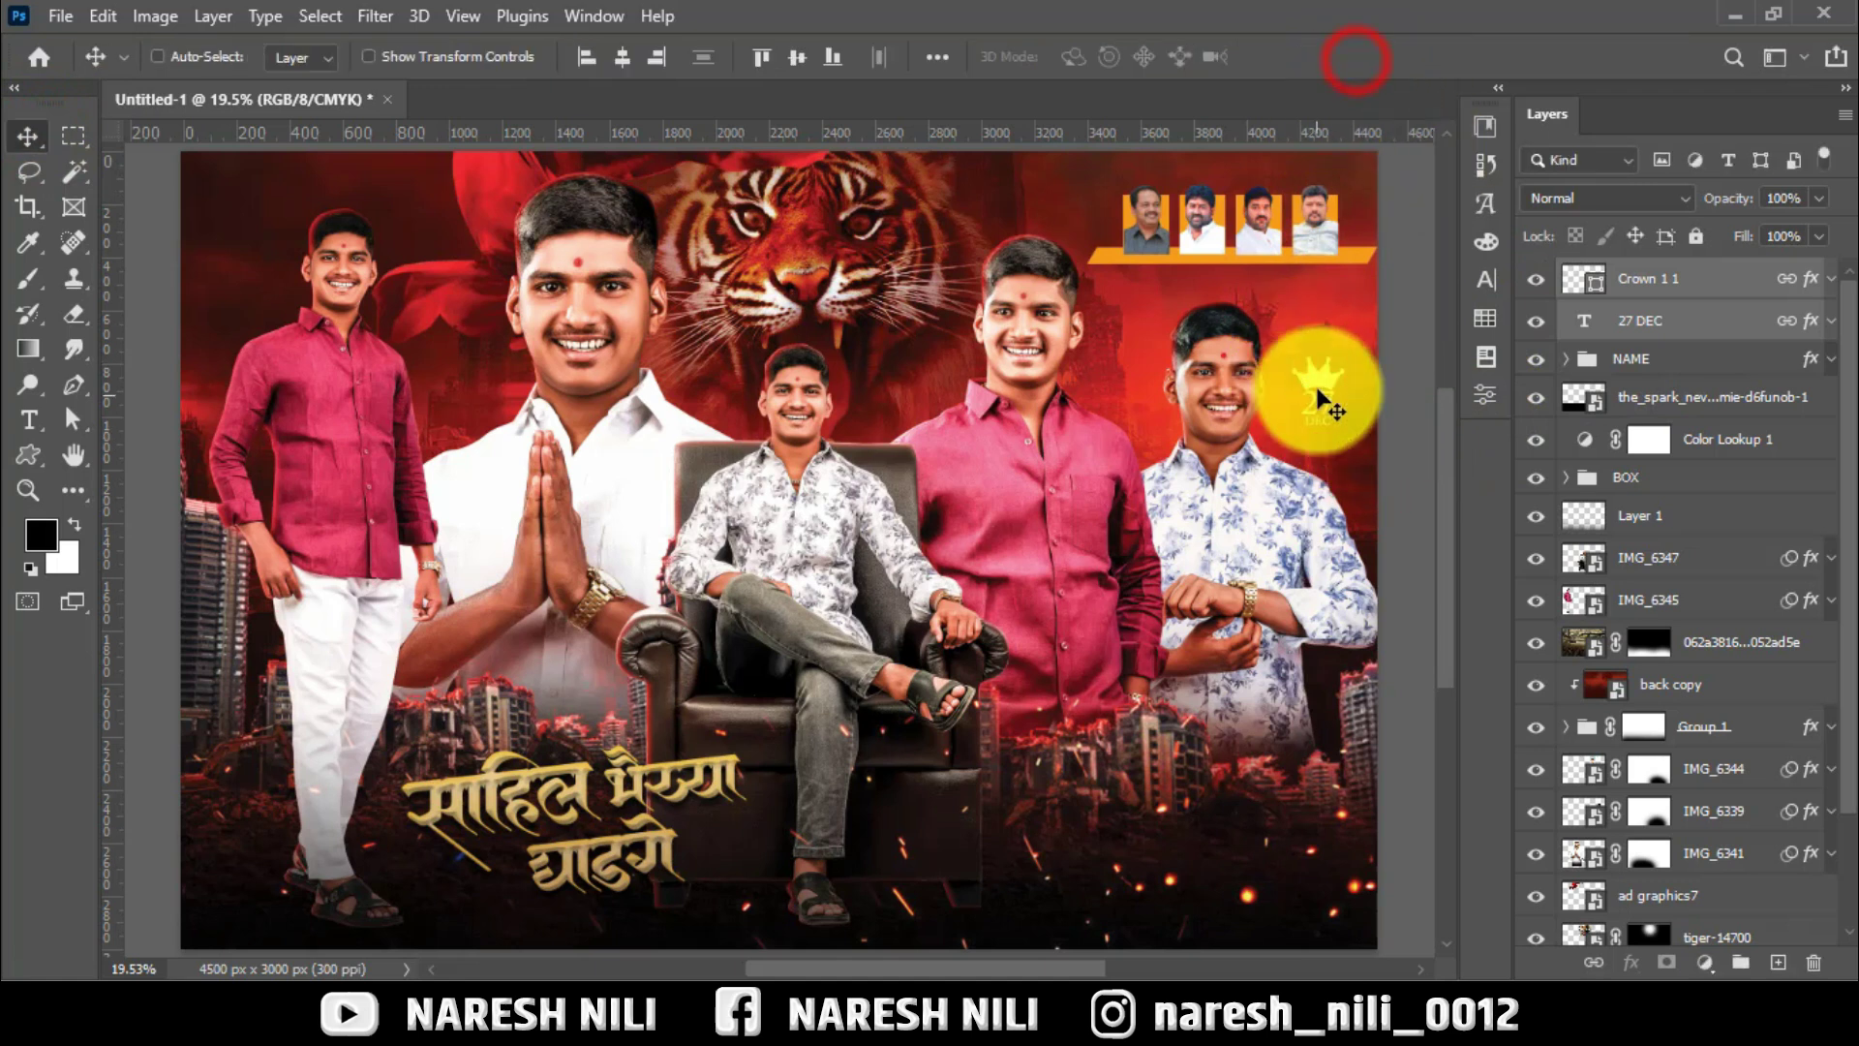
scroll(1323, 401, "down", 2)
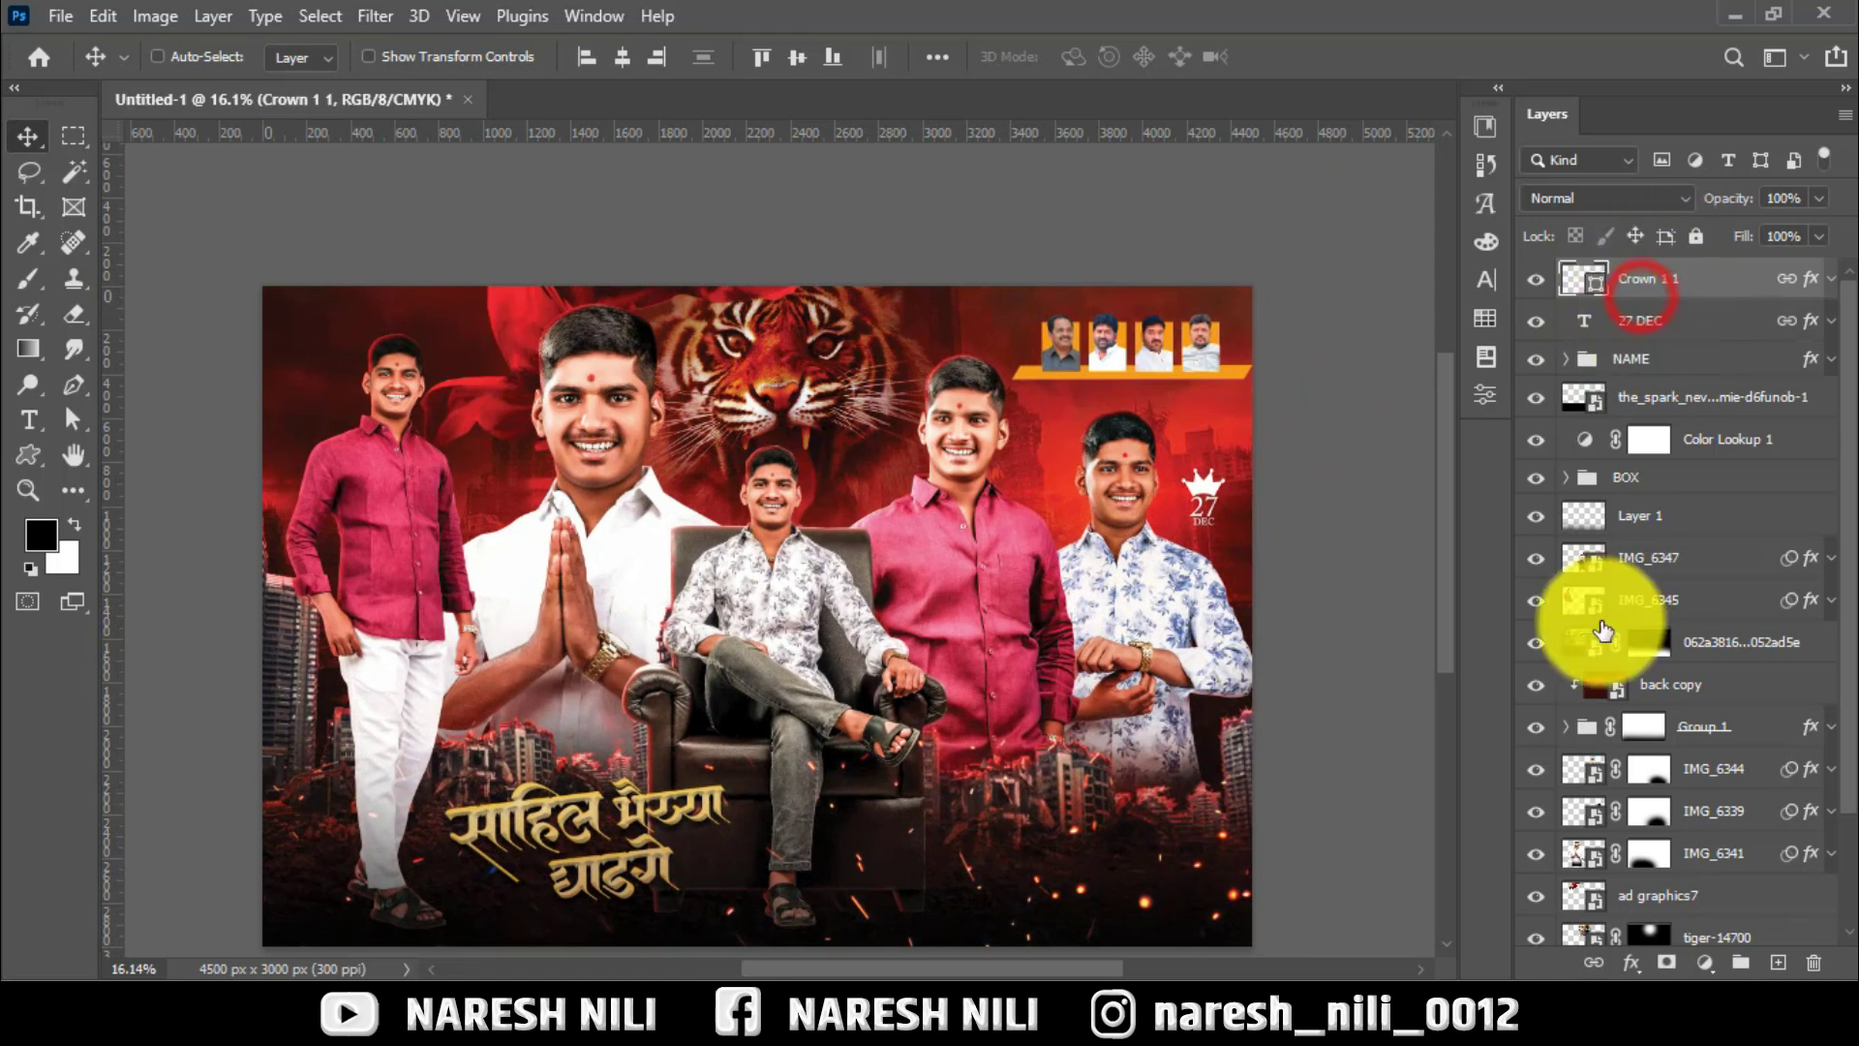
left_click(1778, 962)
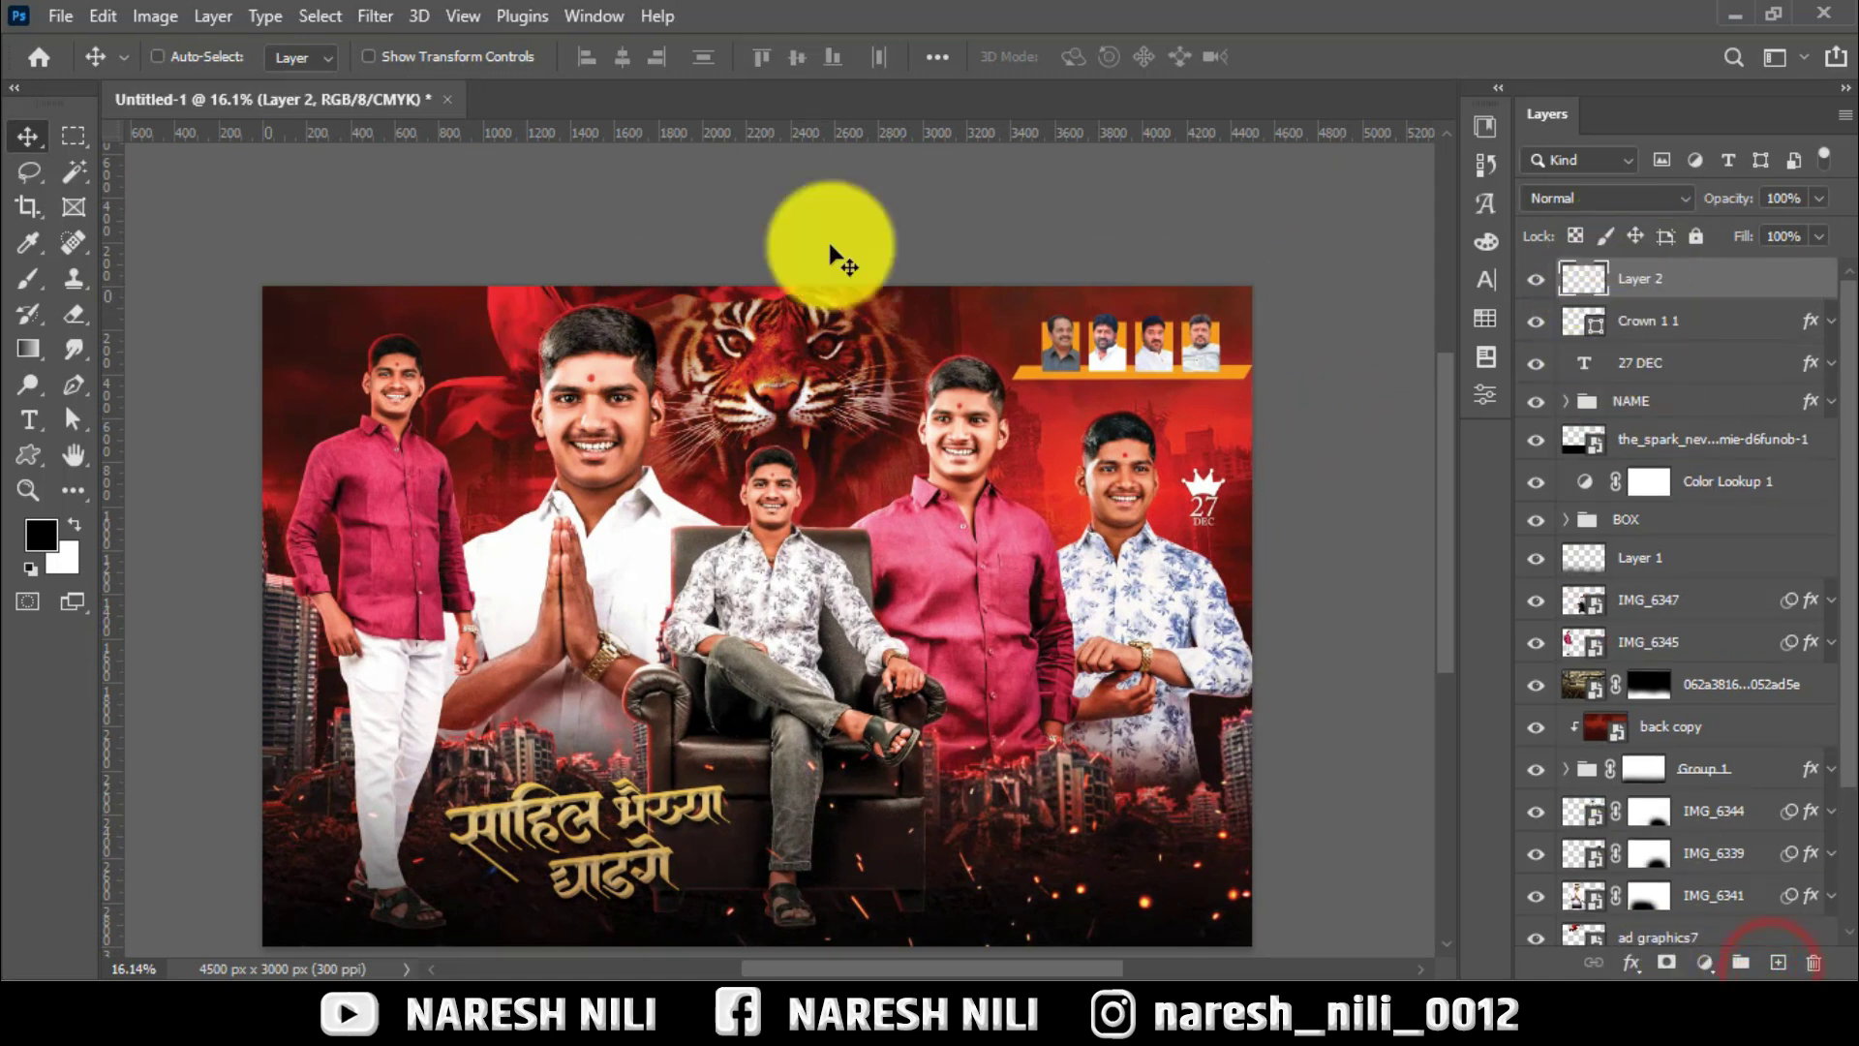
Stamp the merged poster into Layer 2 with Apply Image.
left_click(154, 17)
left_click(205, 414)
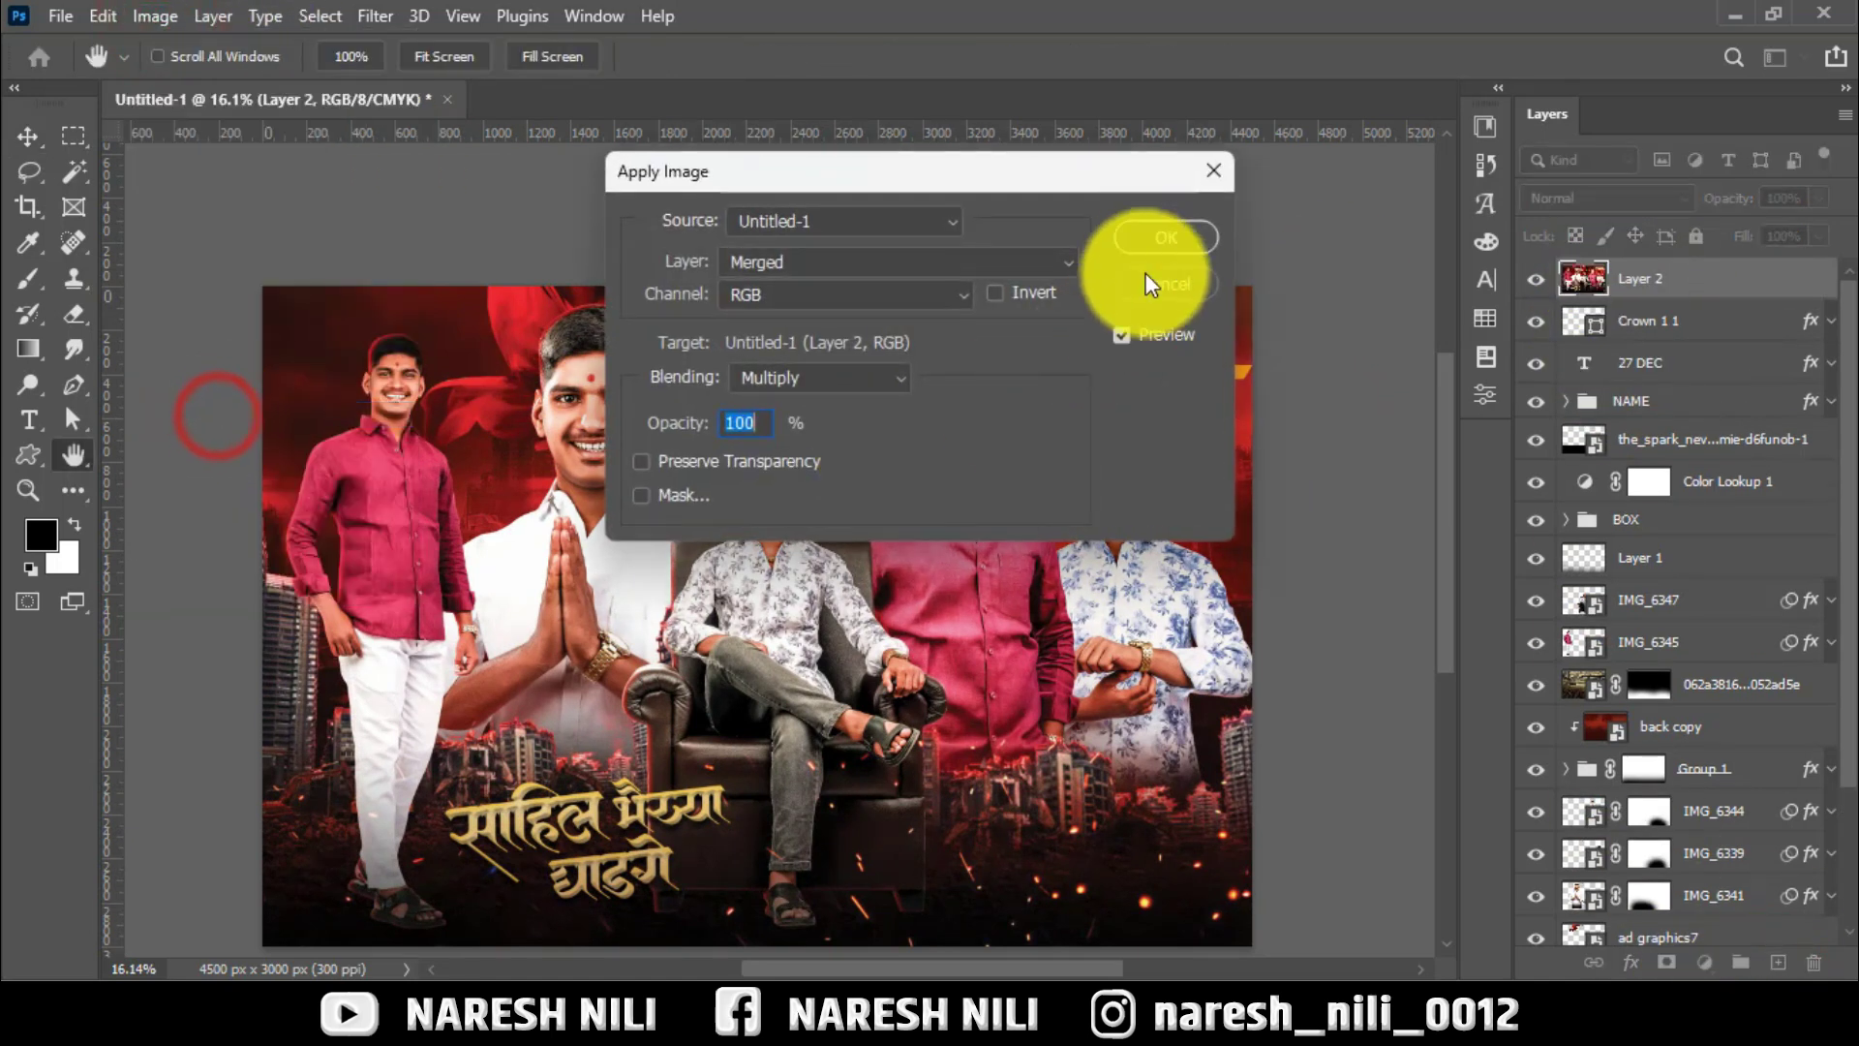
left_click(1159, 239)
Apply Camera Raw with Clarity raised, Temperature +9, Masking 34 and luminance noise reduction 100.
left_click(374, 17)
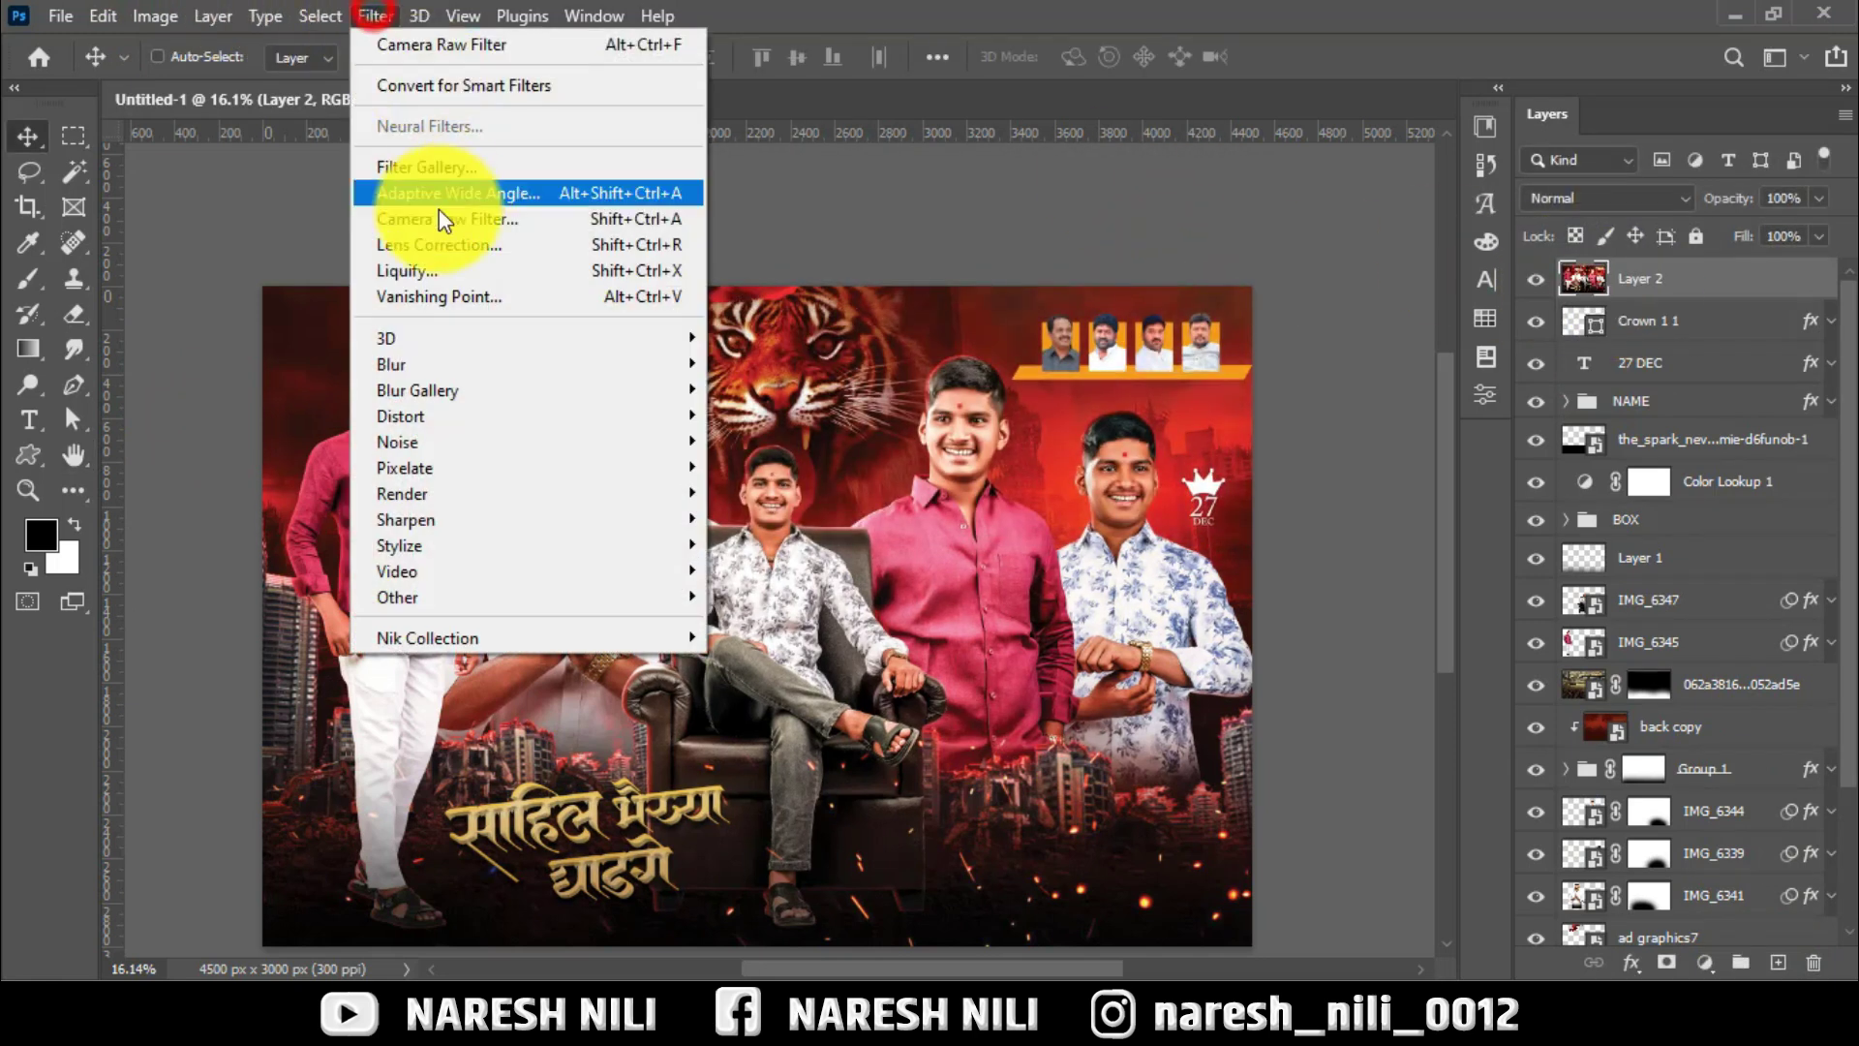
left_click(435, 217)
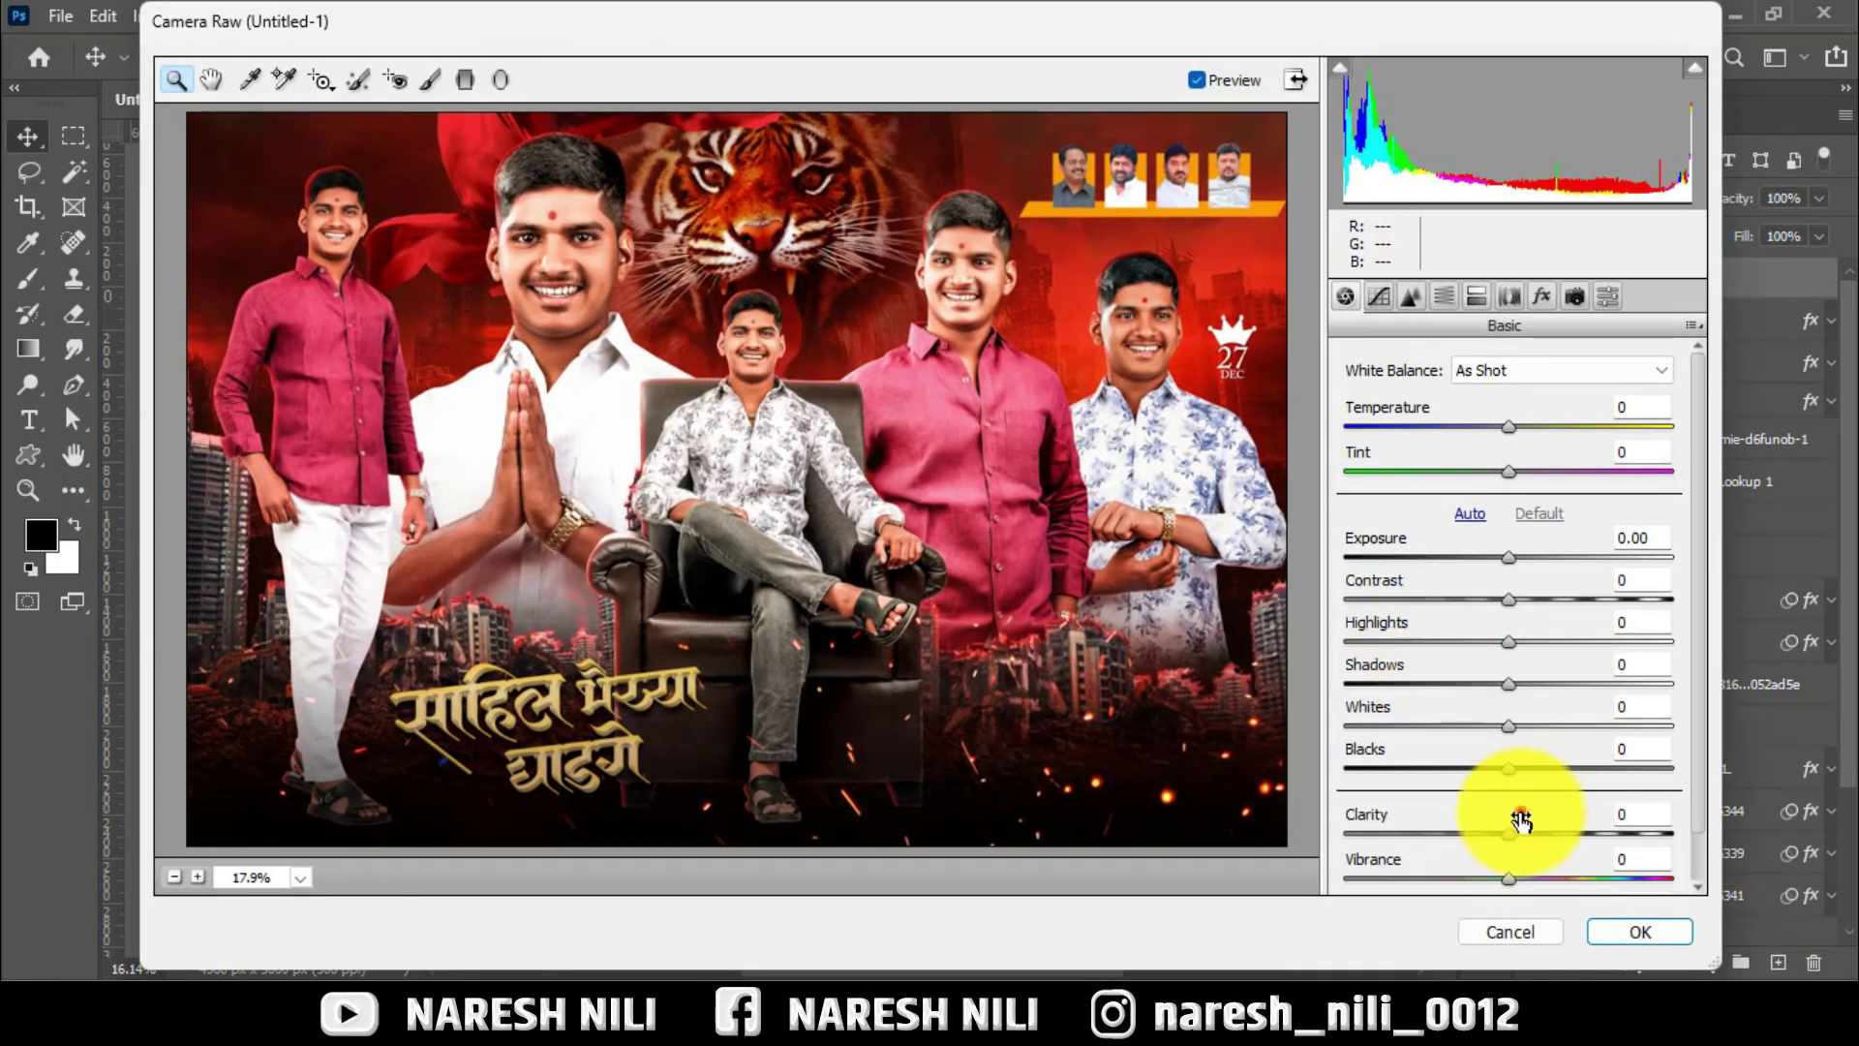
left_click_drag(1516, 818, 1584, 828)
left_click_drag(1507, 427, 1520, 434)
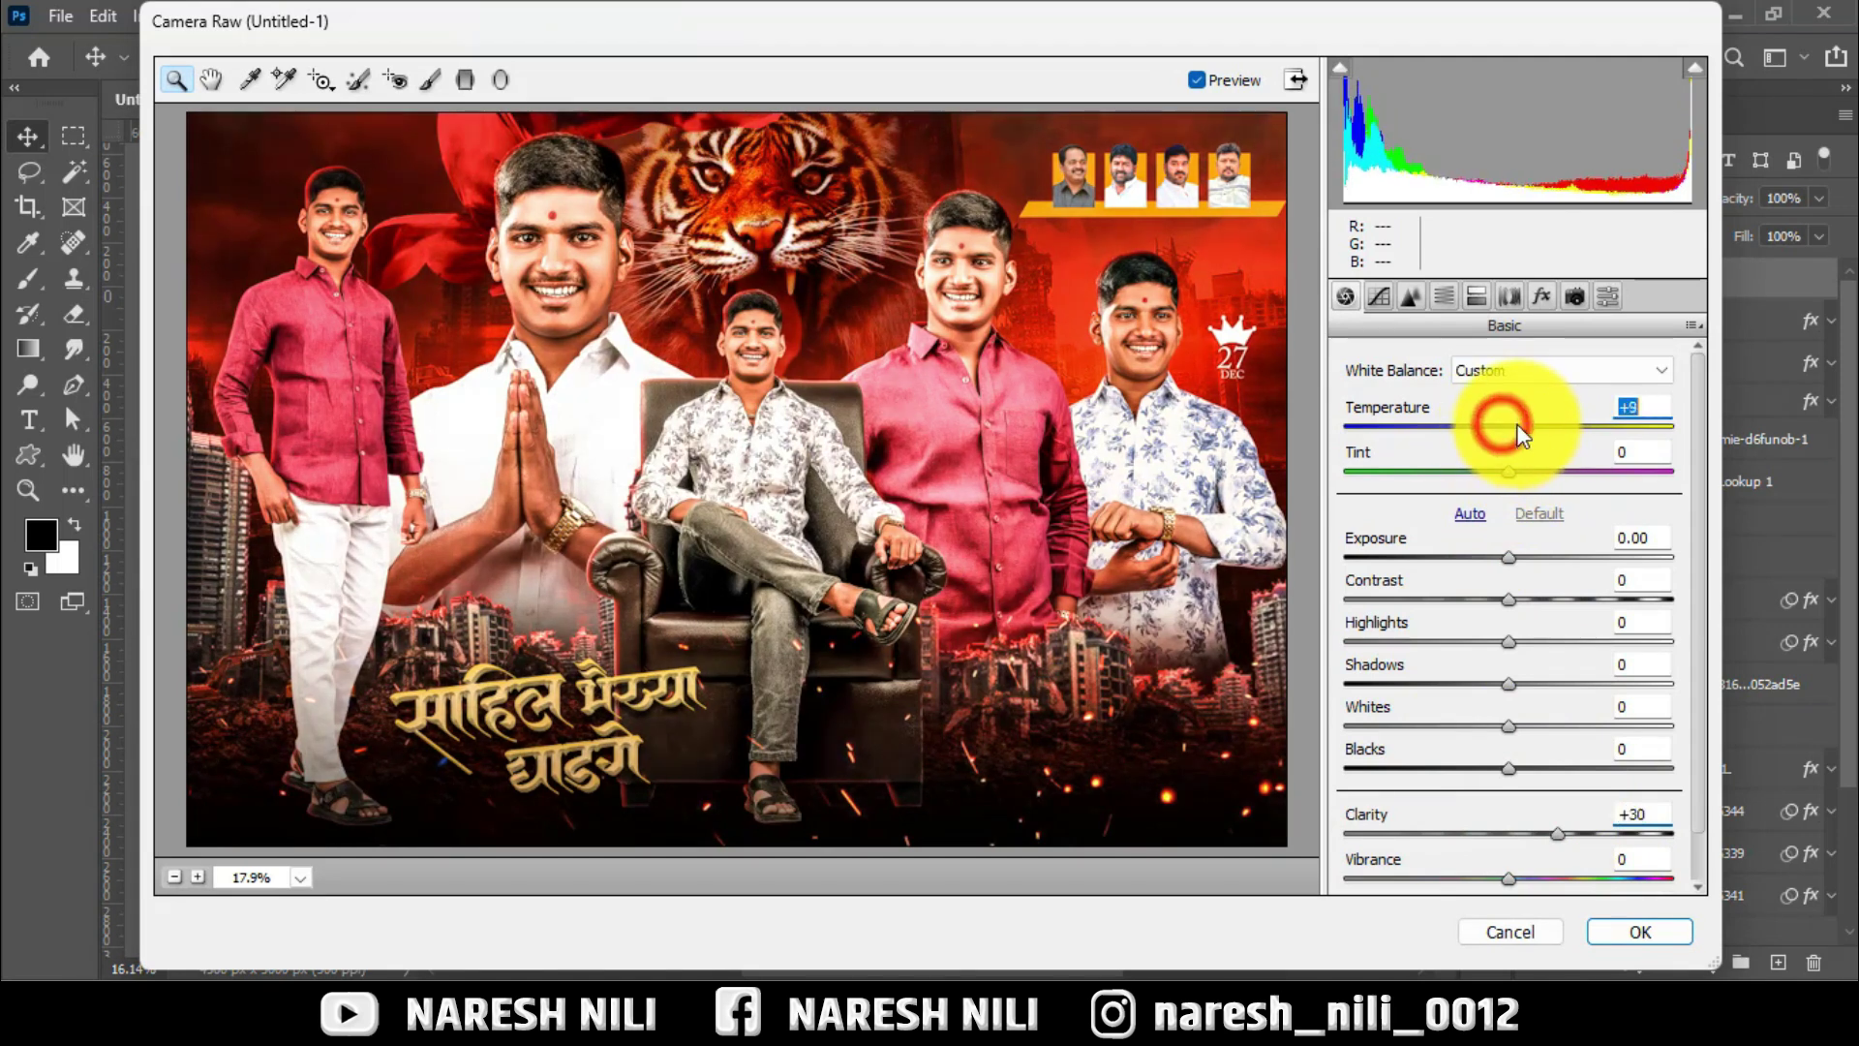
left_click_drag(1507, 767, 1398, 739)
double_click(1507, 768)
left_click(1411, 297)
left_click_drag(1396, 624, 1672, 630)
left_click_drag(1386, 530, 1437, 519)
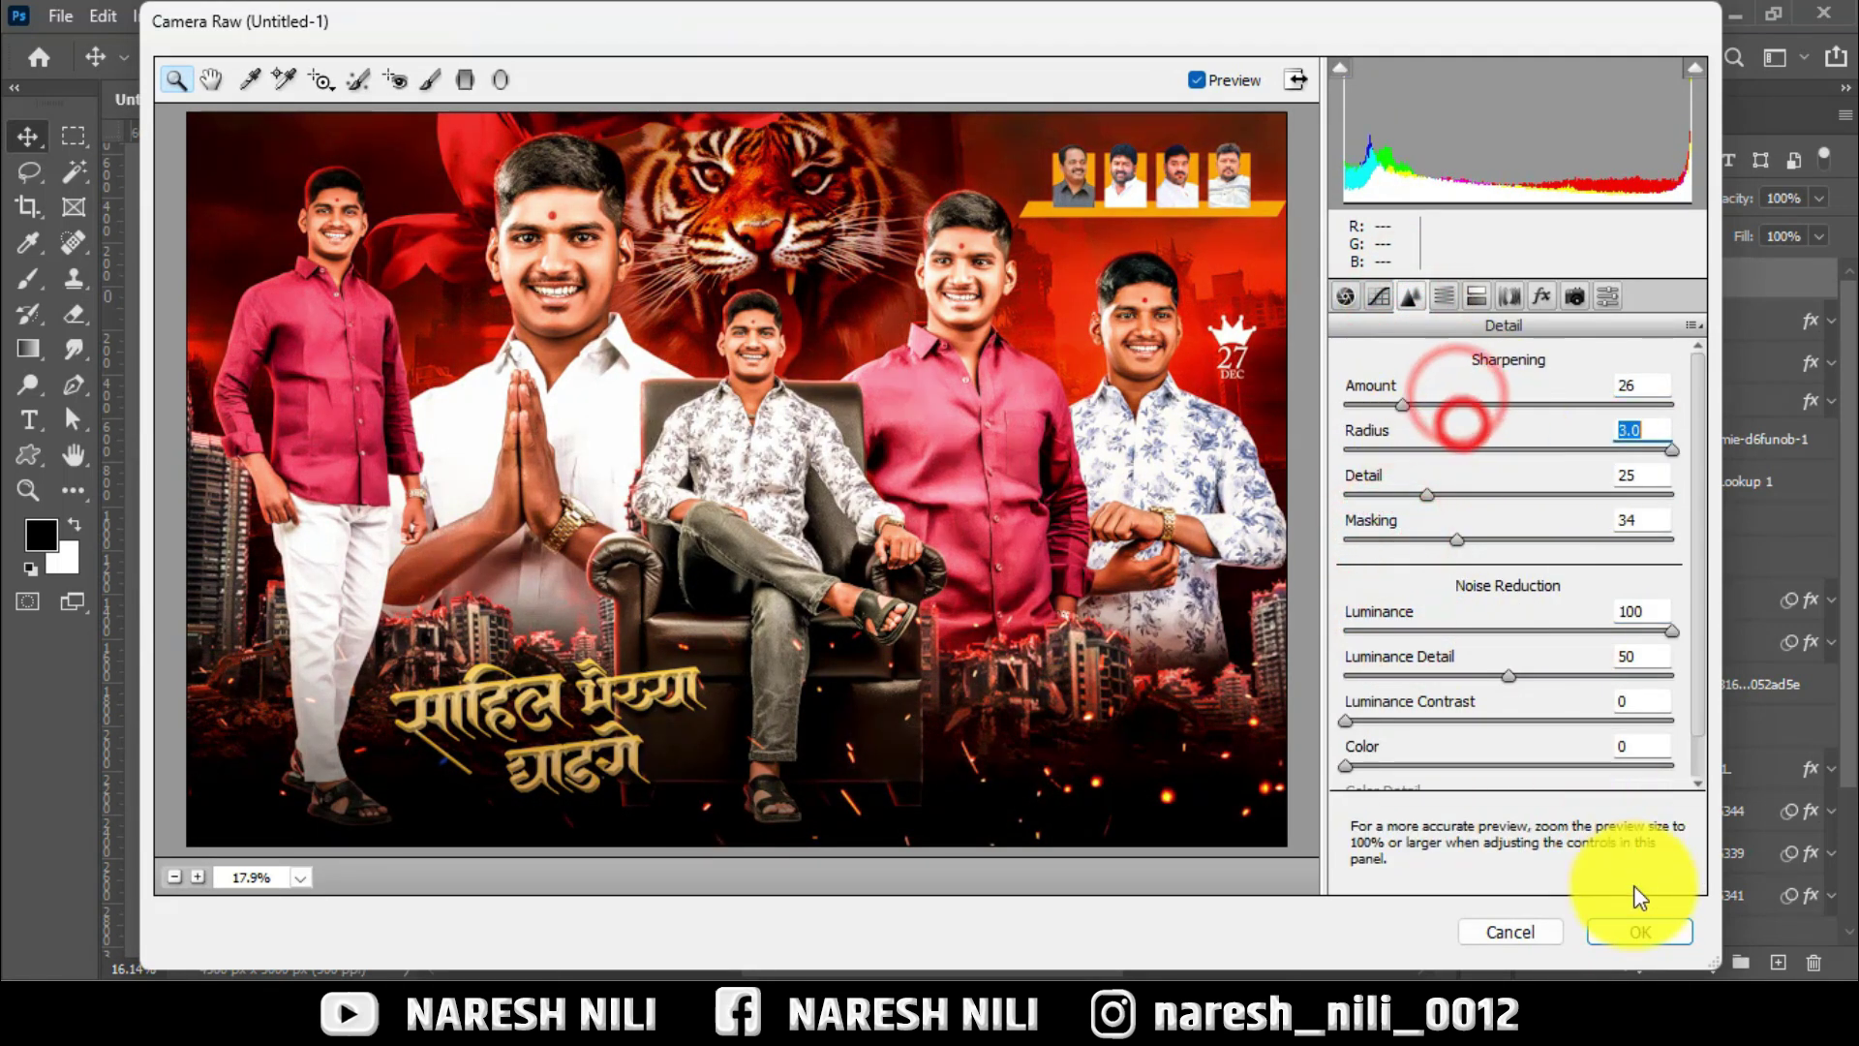
left_click(1636, 930)
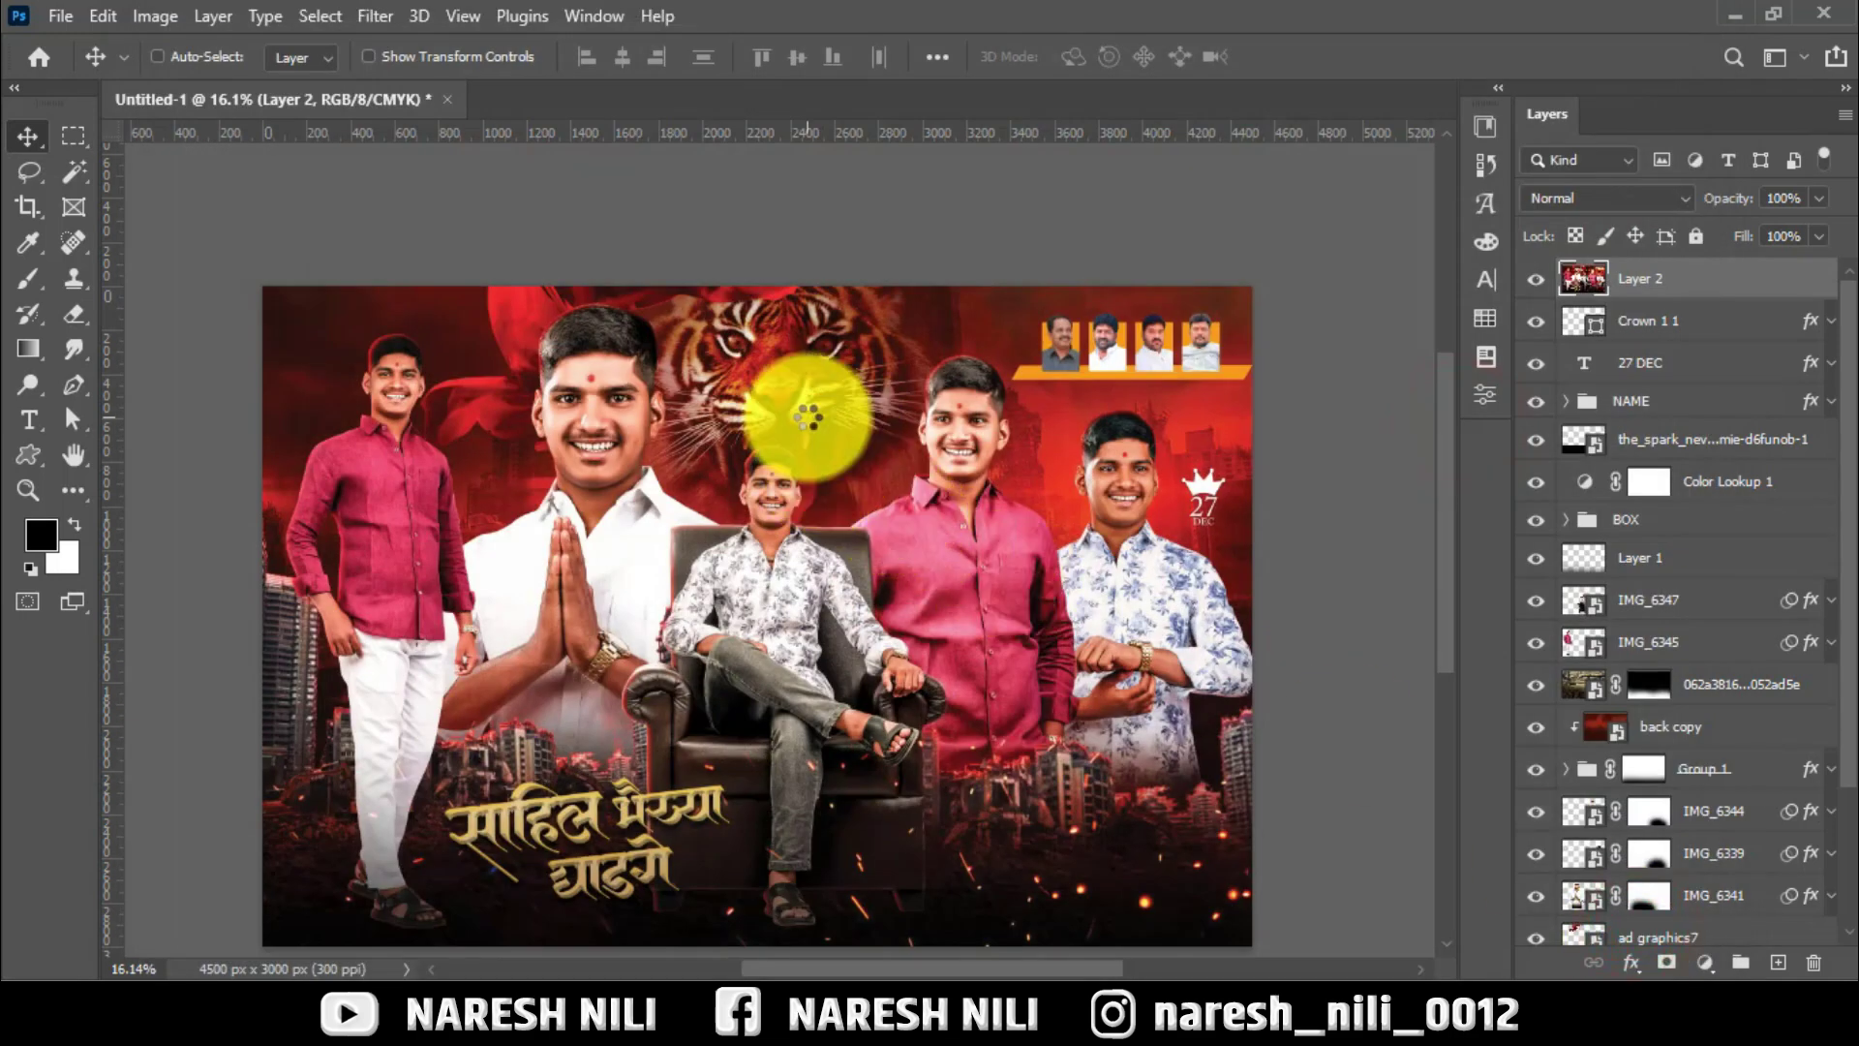
Open TEXT.psd and drag its logo group toward the poster document.
scroll(736, 426, "up", 3, "alt")
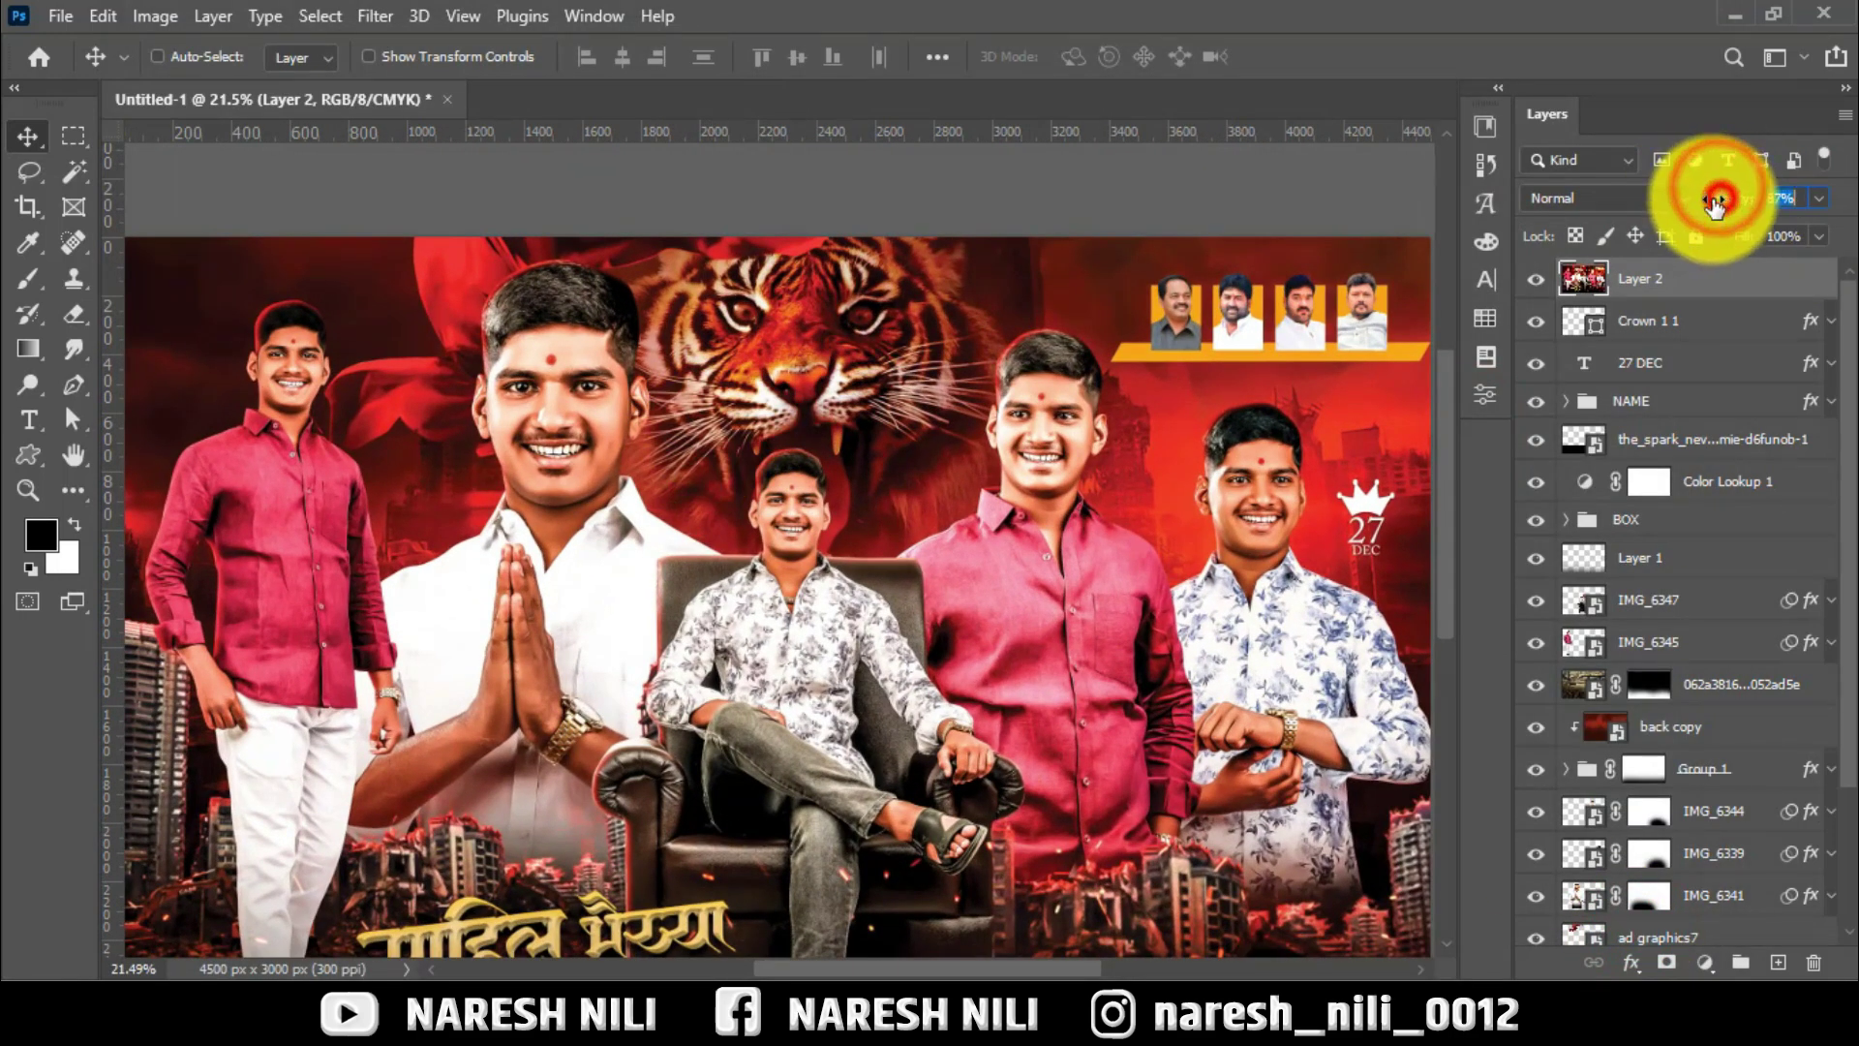
left_click(982, 1012)
left_click(1487, 503)
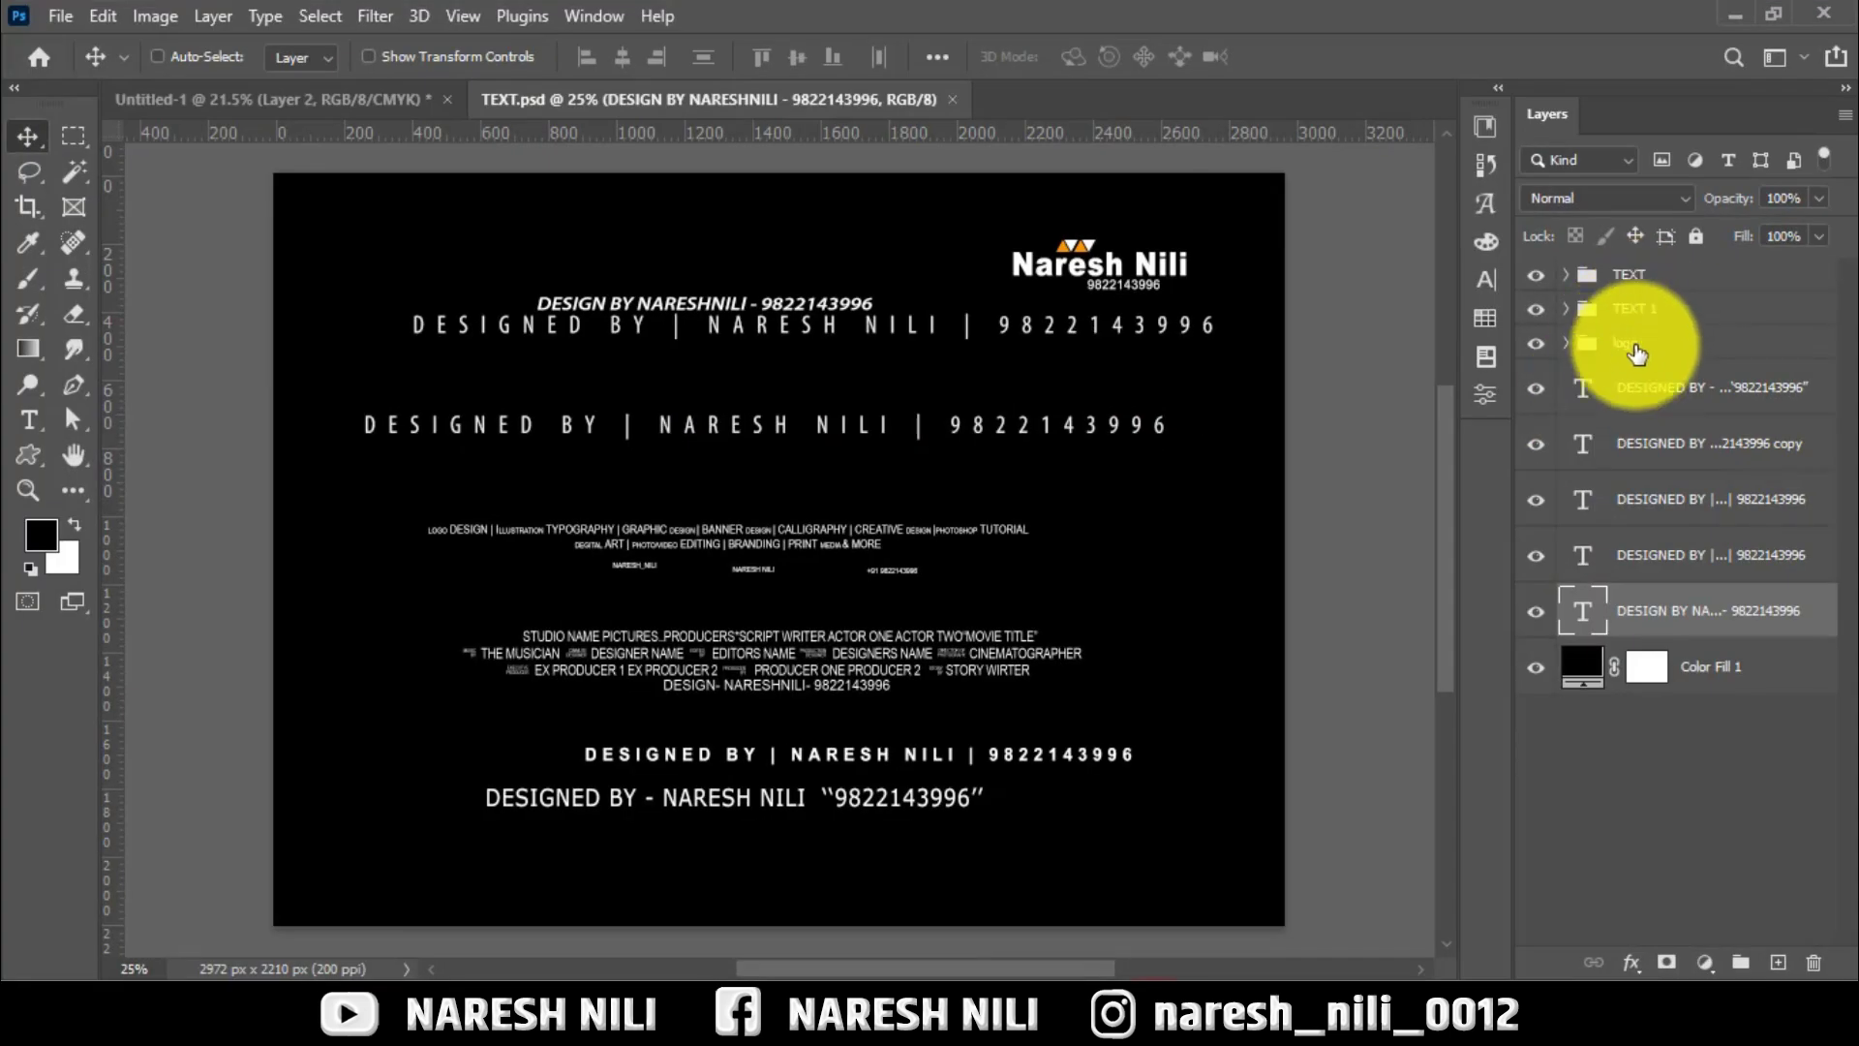
left_click(1622, 343)
mouse_move(1094, 283)
left_mouse_down()
mouse_move(289, 97)
mouse_move(457, 269)
left_mouse_up()
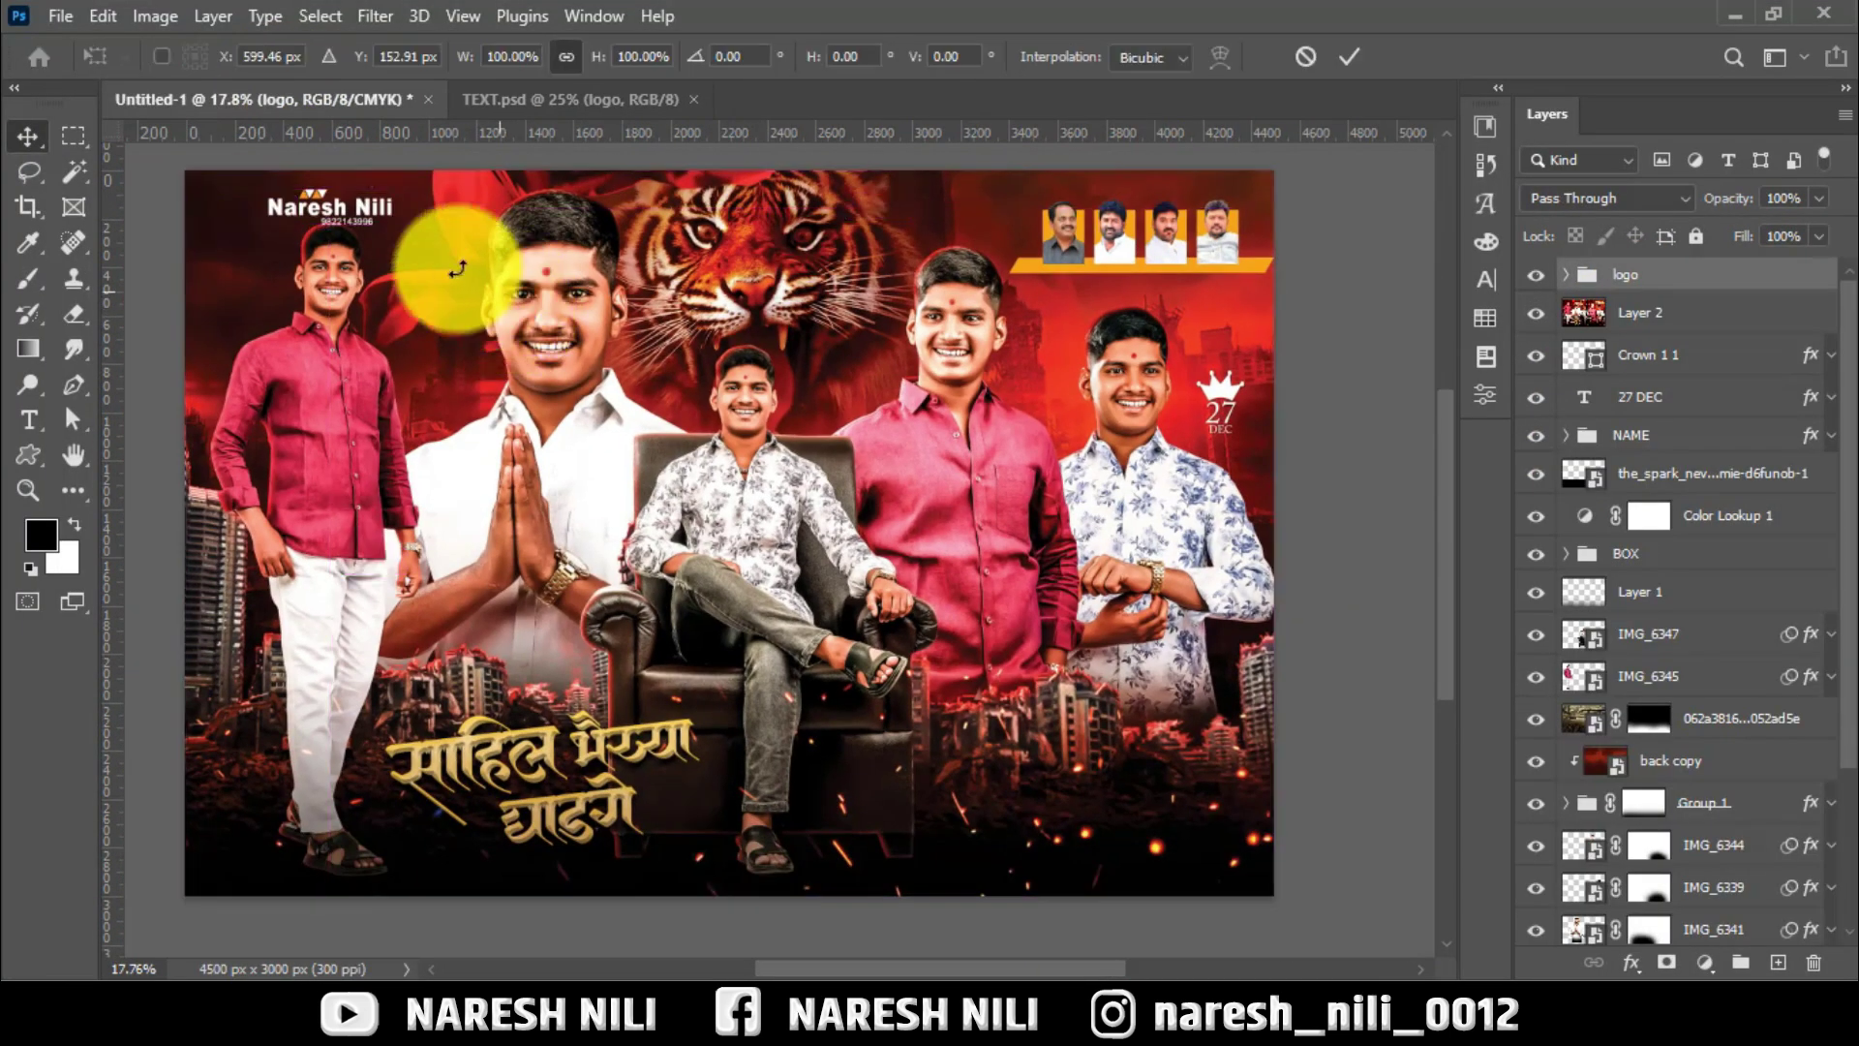
Scale the logo to about 35%, rotate it 90° clockwise and place it top-left.
scroll(457, 270, "up", 2)
scroll(813, 465, "up", 2)
scroll(739, 340, "up", 2)
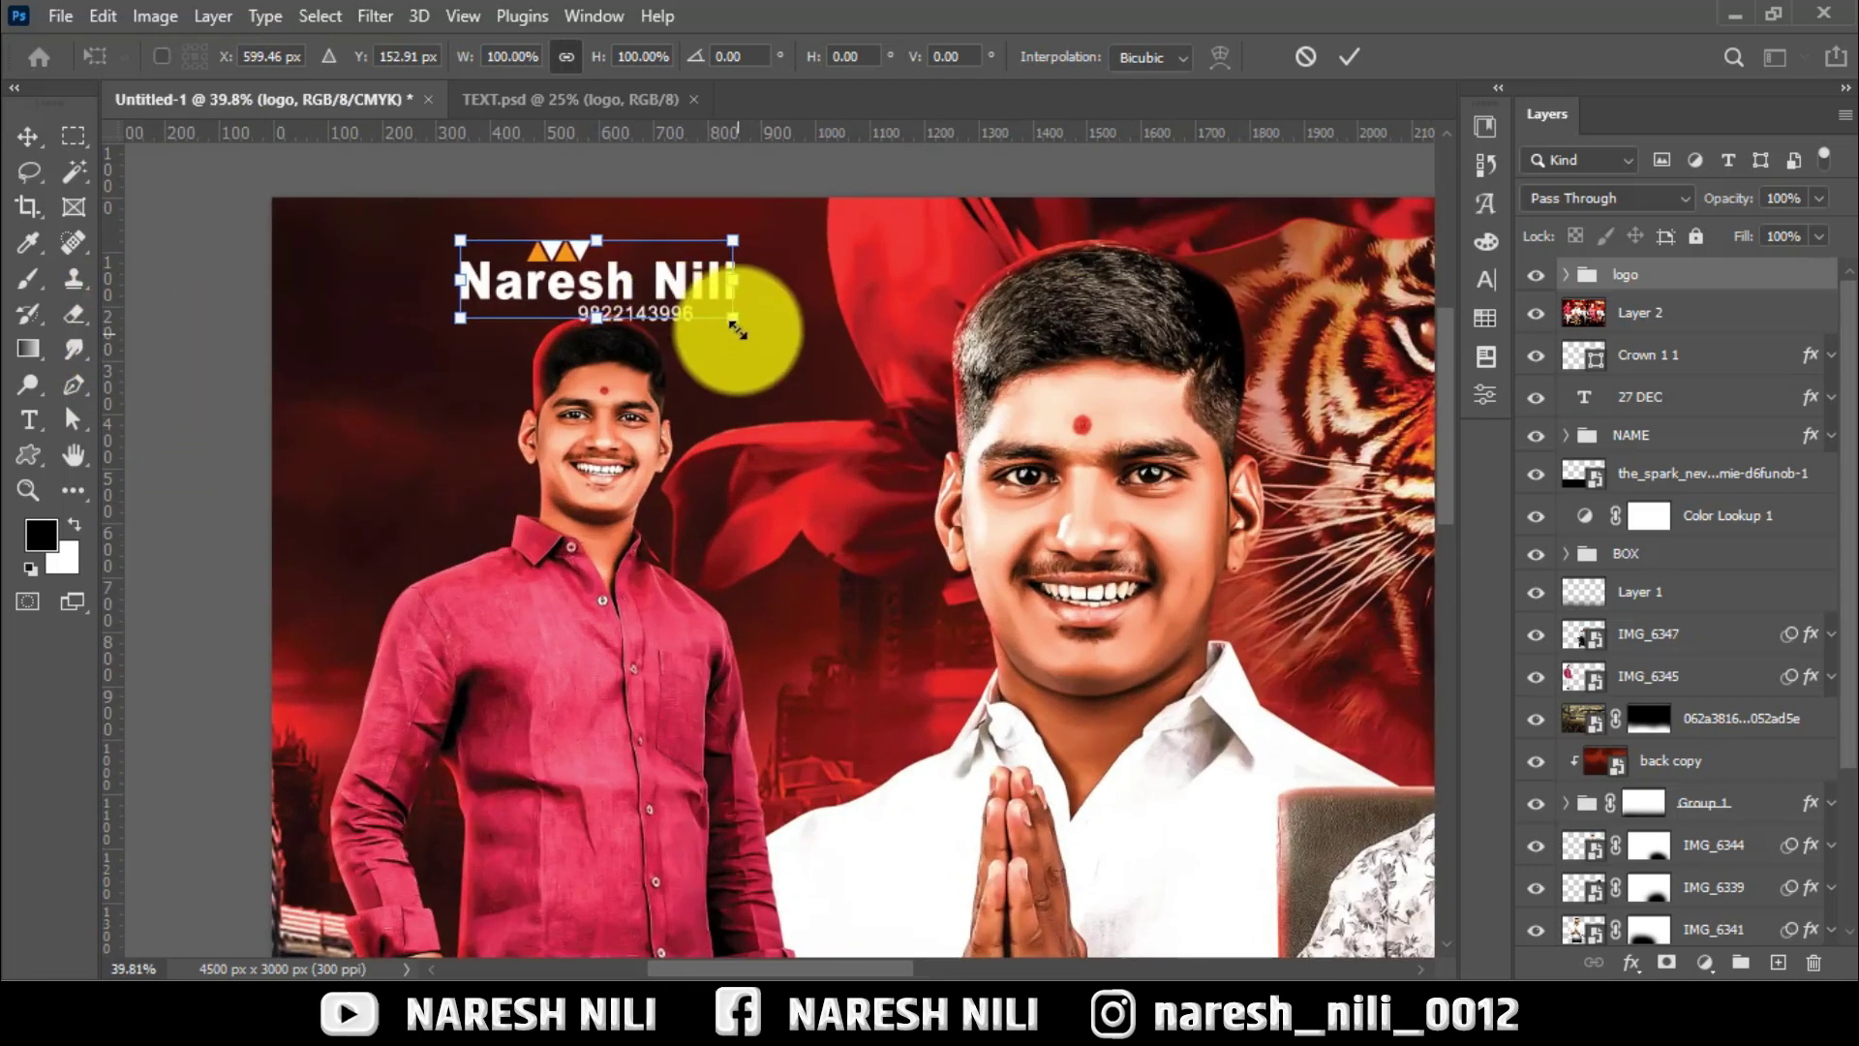
left_click_drag(738, 331, 649, 295)
right_click(689, 296)
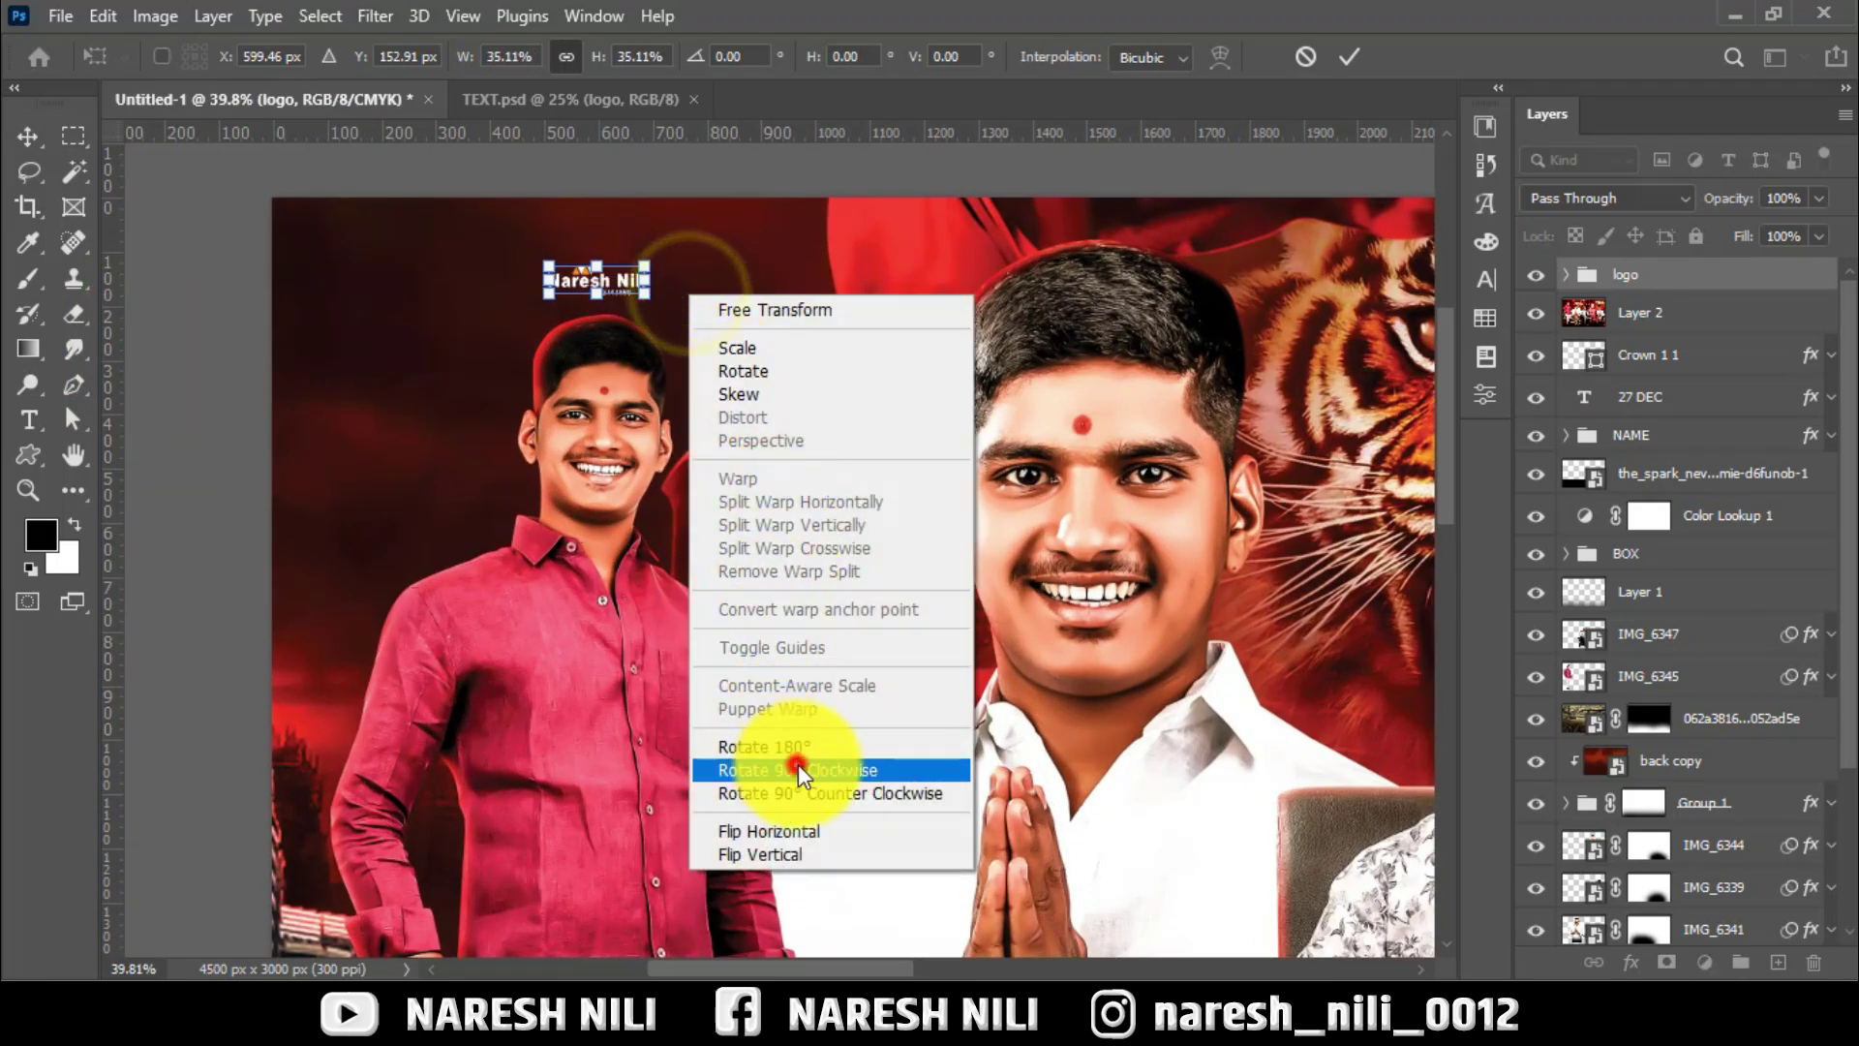
left_click(798, 771)
left_click(1349, 56)
left_click_drag(620, 263, 394, 367)
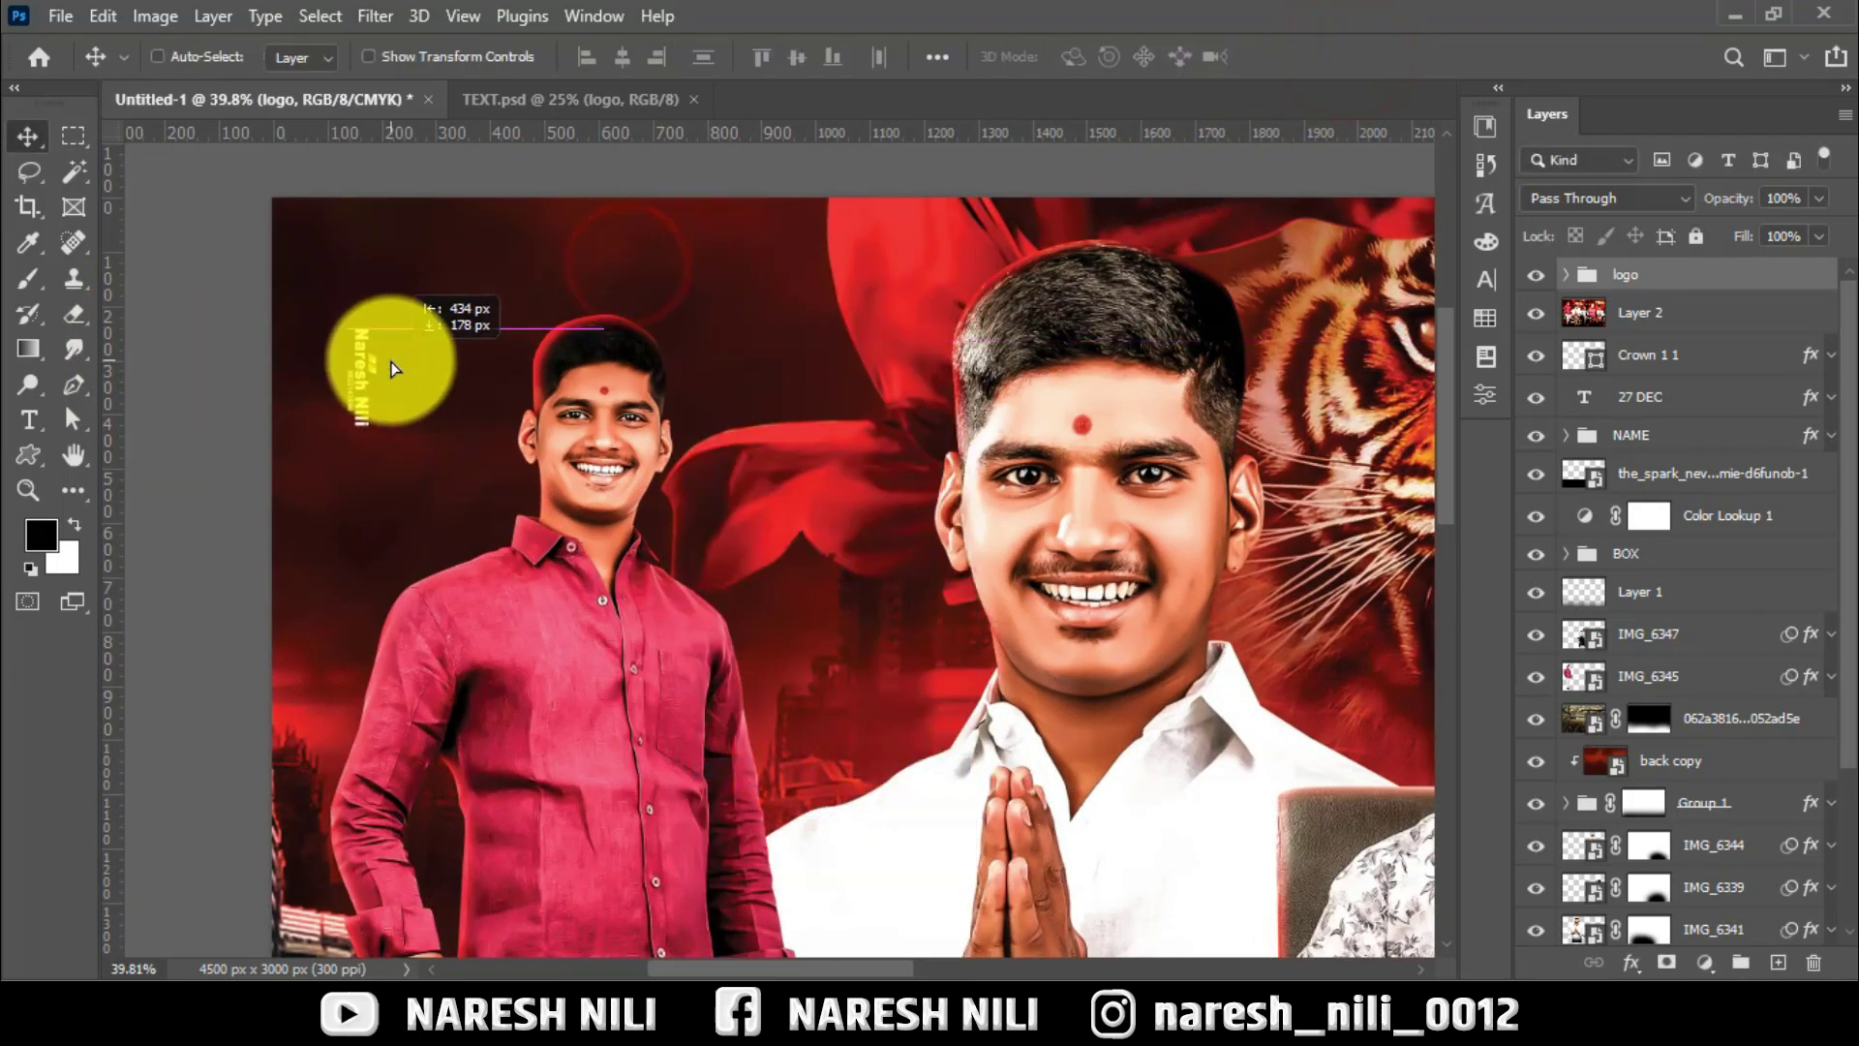
Zoom in to inspect the logo, crown with 27 DEC and face, then begin saving.
scroll(394, 368, "down", 3)
left_click(29, 490)
right_click(852, 362)
left_click_drag(373, 248, 359, 287)
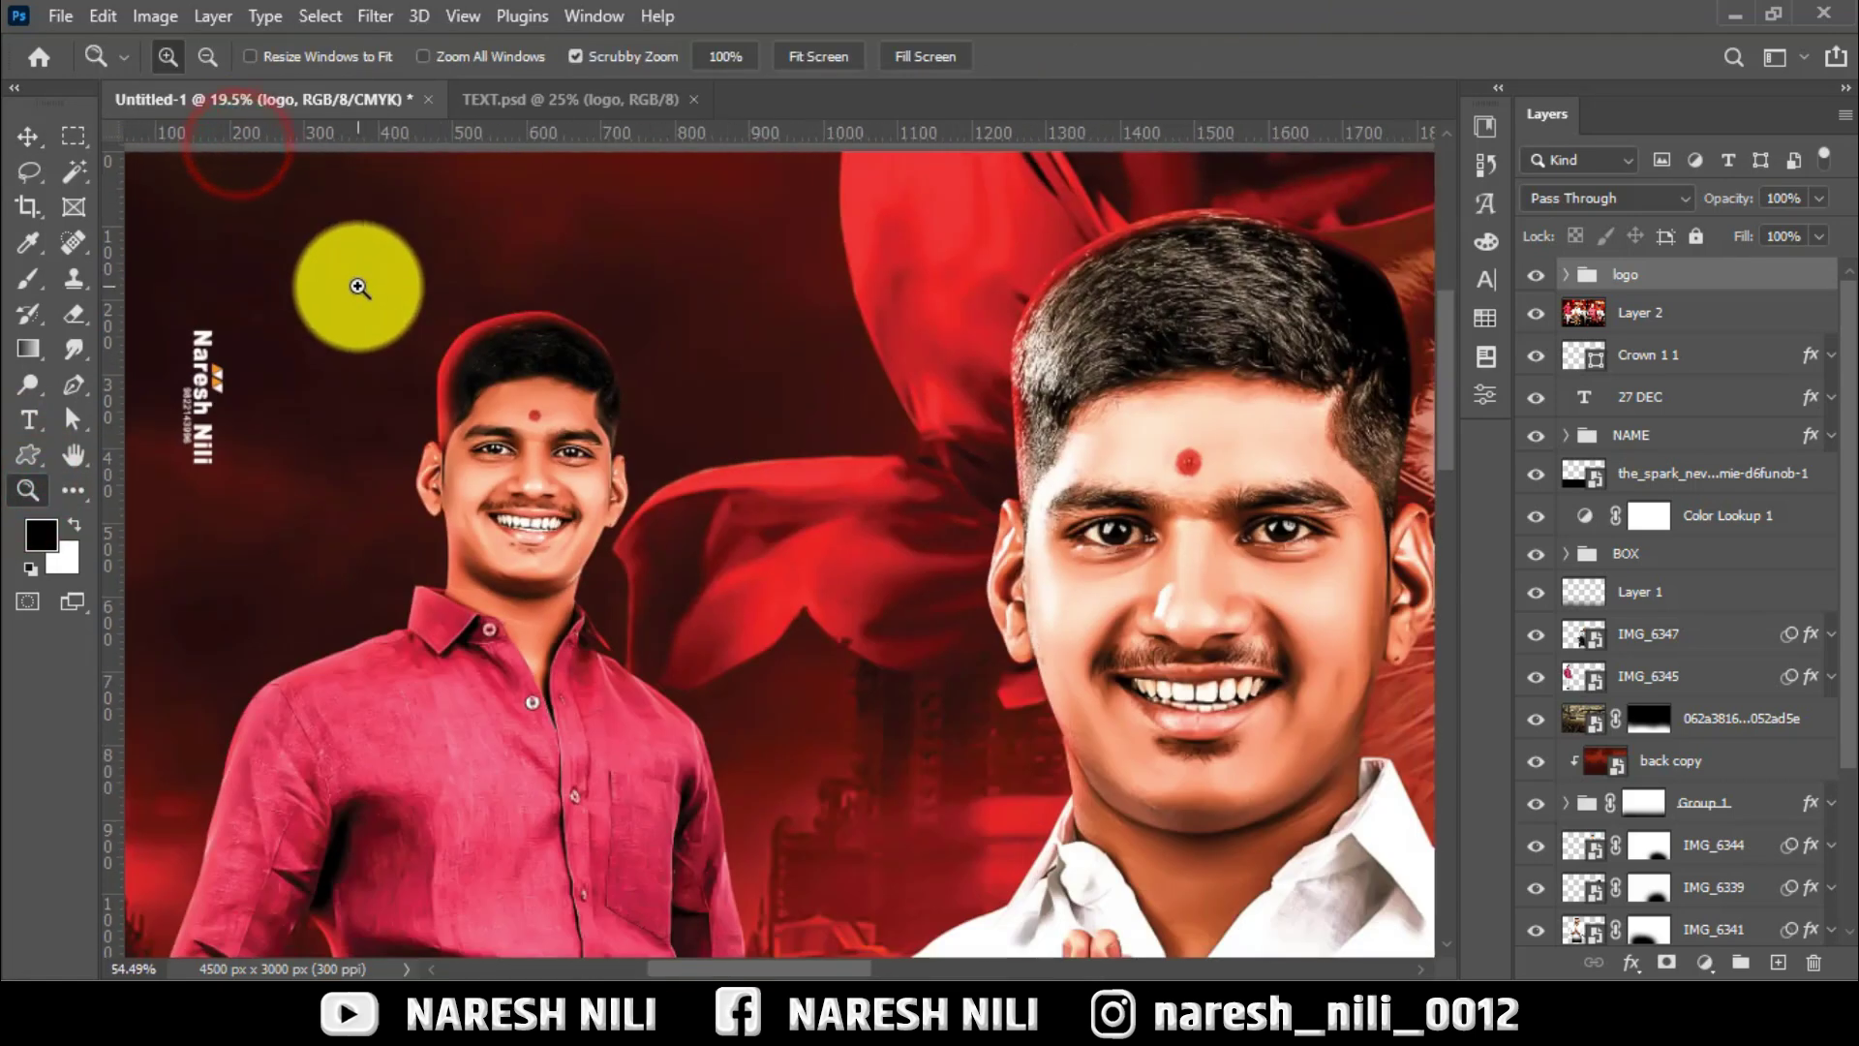
left_click_drag(1204, 497, 759, 503)
right_click(713, 361)
left_click(739, 381)
mouse_move(746, 387)
left_mouse_down()
mouse_move(899, 332)
mouse_move(686, 228)
left_mouse_up()
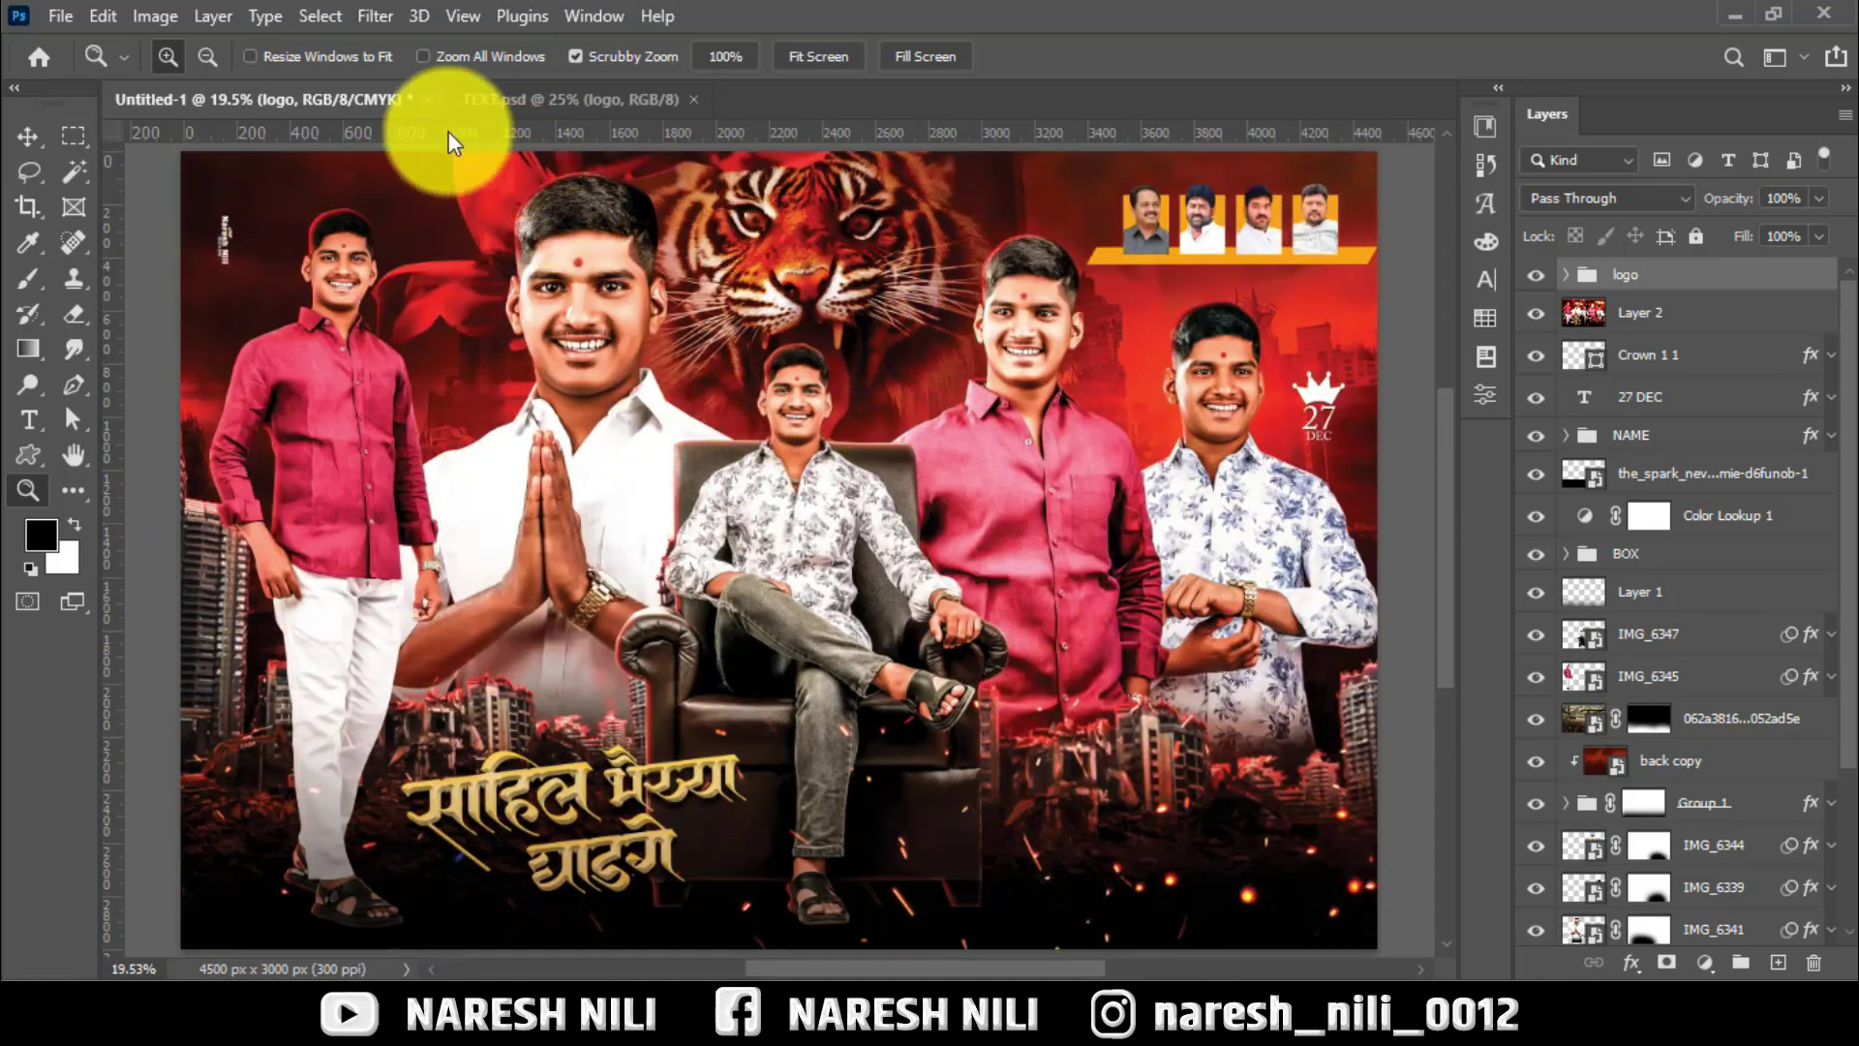
left_click(58, 15)
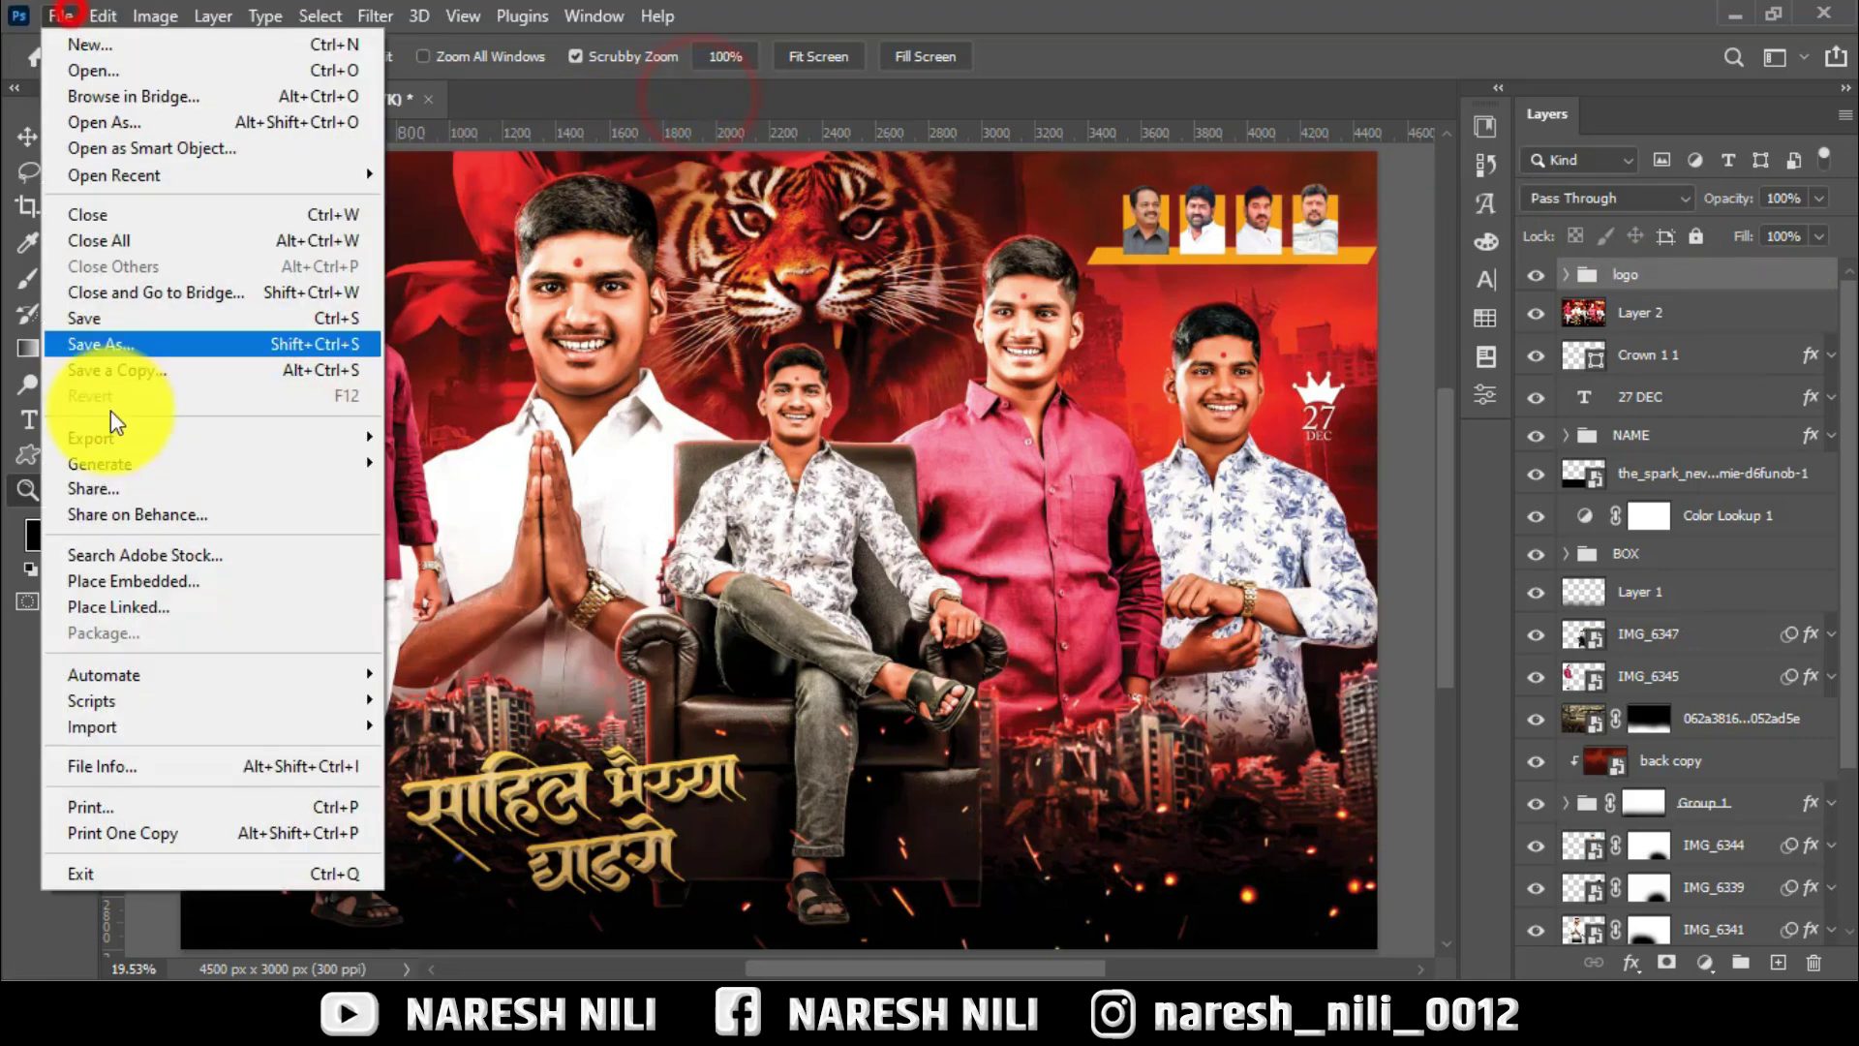